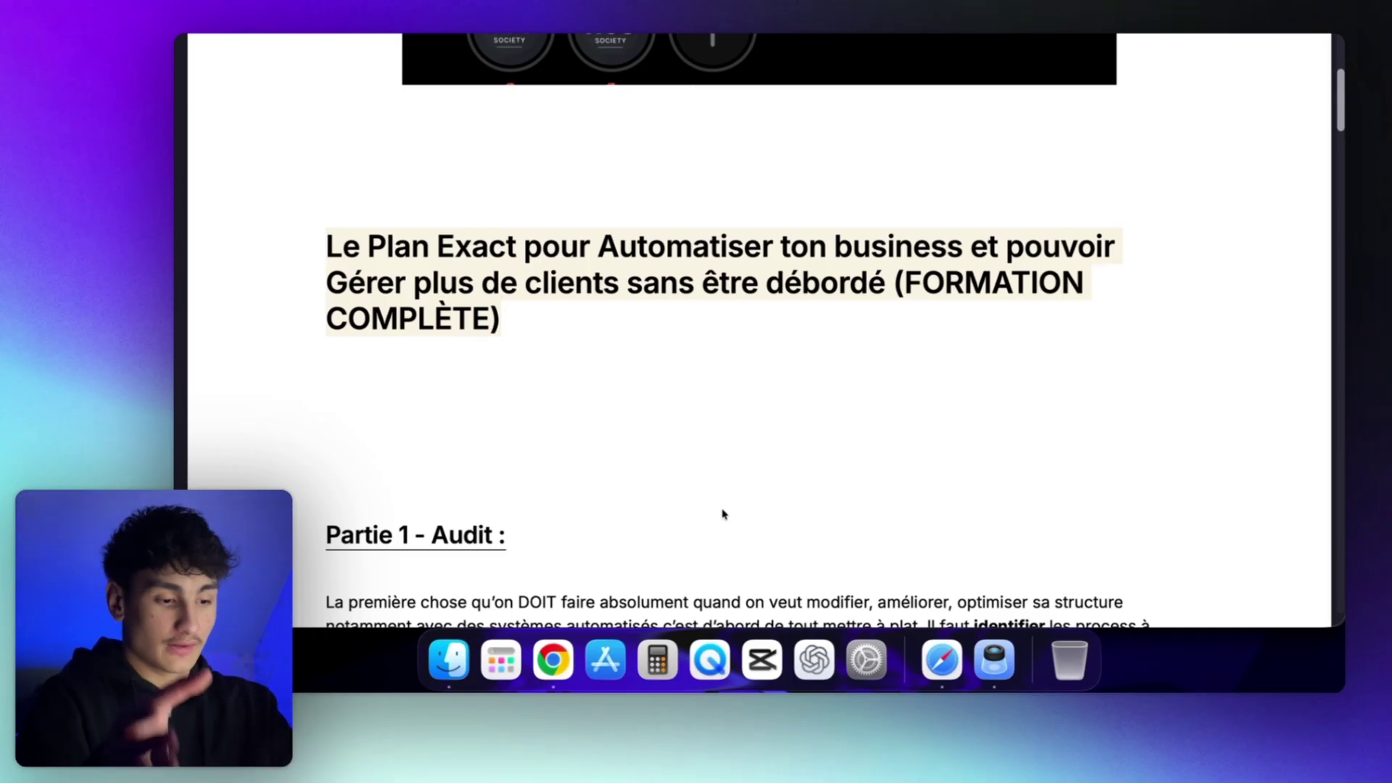
# - Skim the automation training document as far as Partie 3, and return to the profile image at its start
pyautogui.scroll(-2, 667, 380)
pyautogui.scroll(-20, 667, 380)
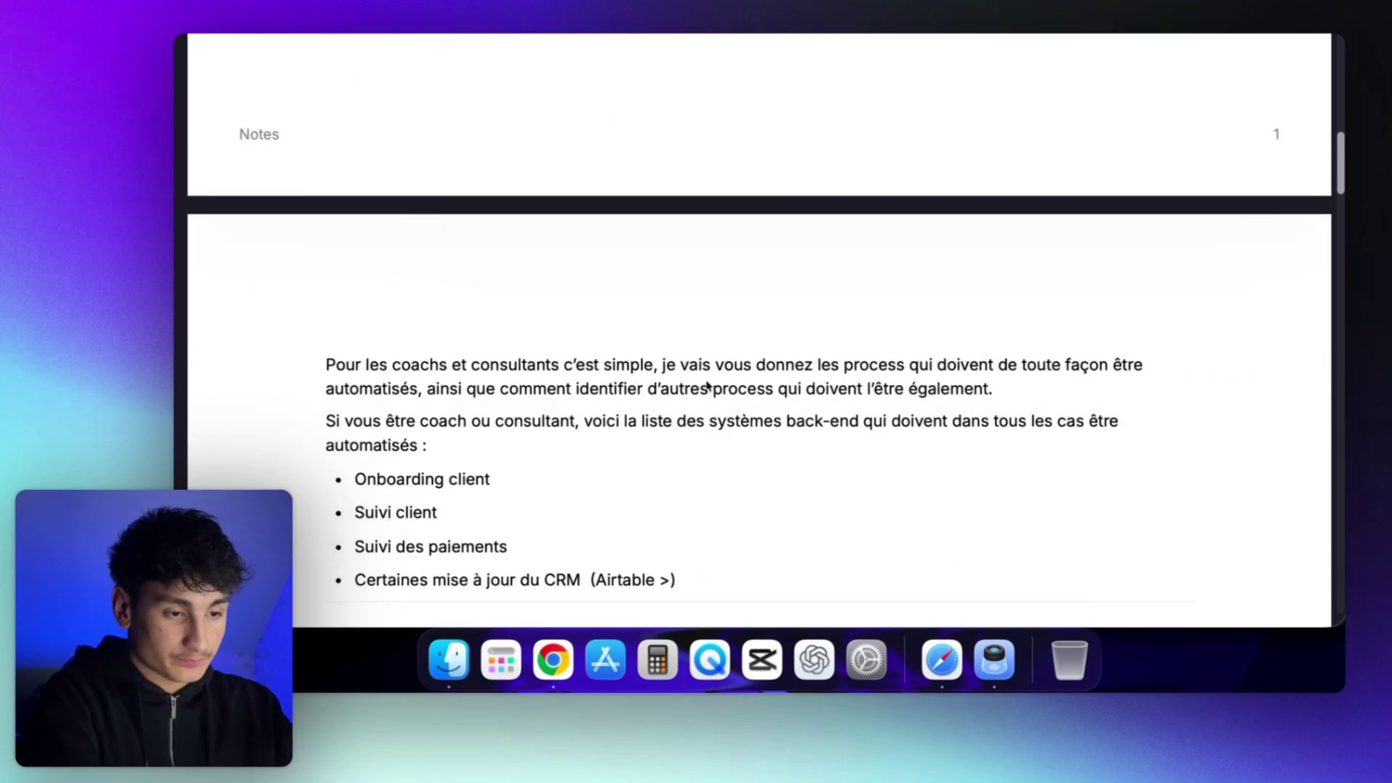
pyautogui.scroll(-20, 710, 400)
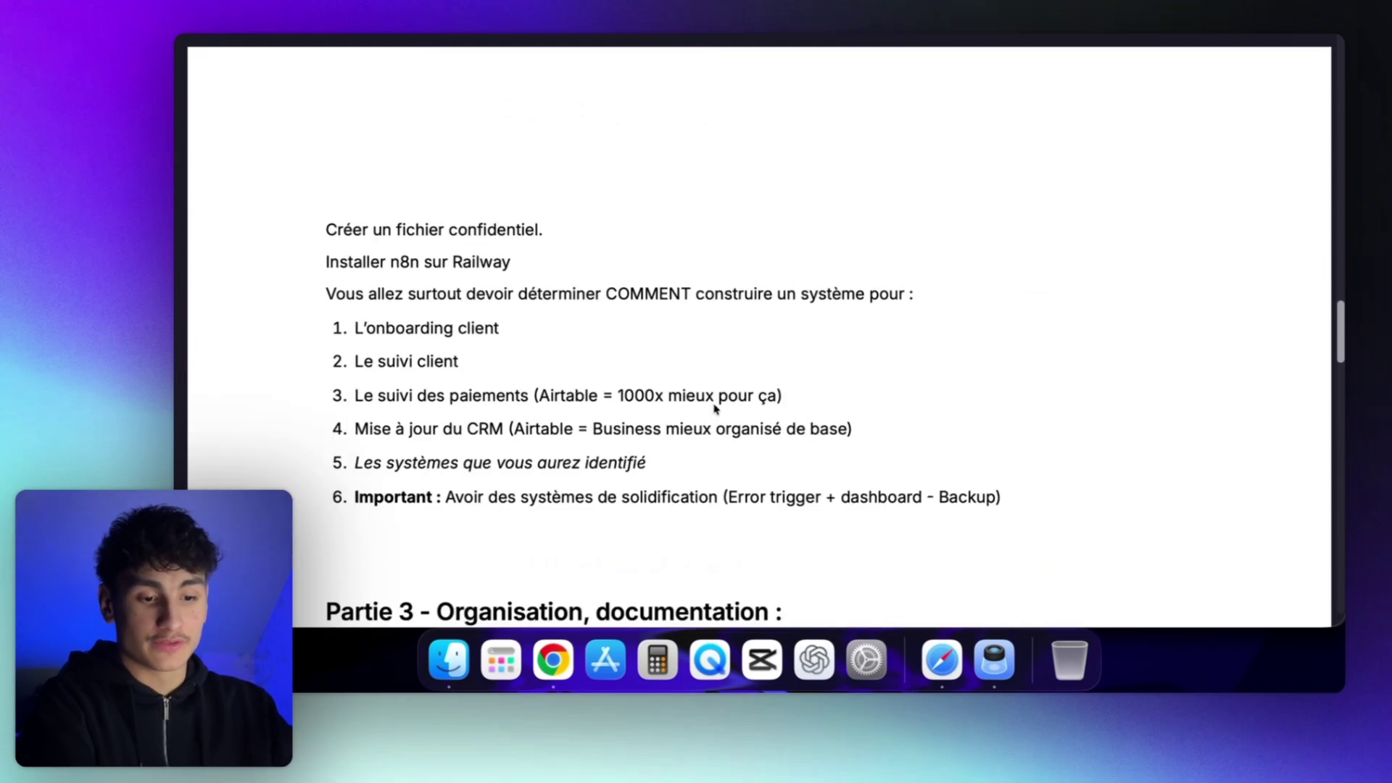
pyautogui.scroll(20, 703, 436)
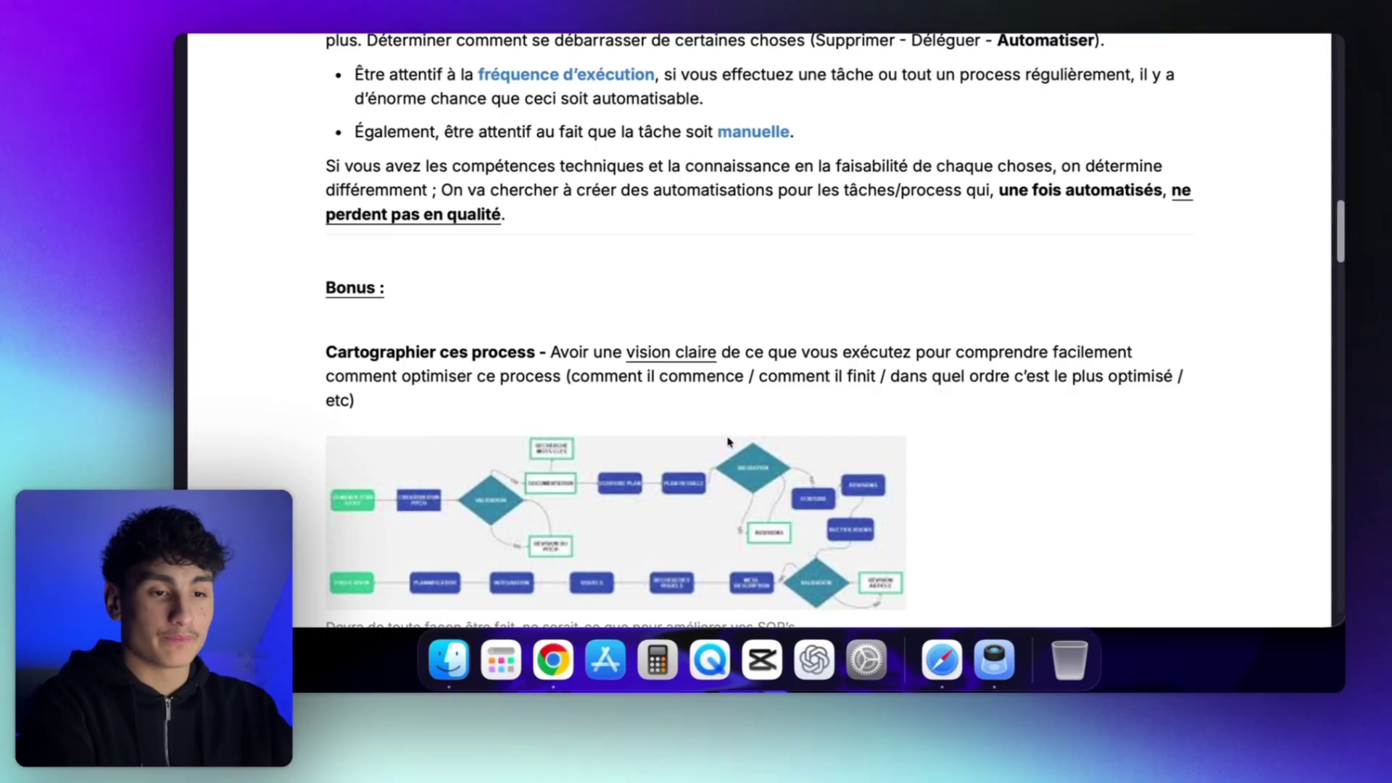
pyautogui.scroll(6, 735, 438)
pyautogui.scroll(-5, 736, 438)
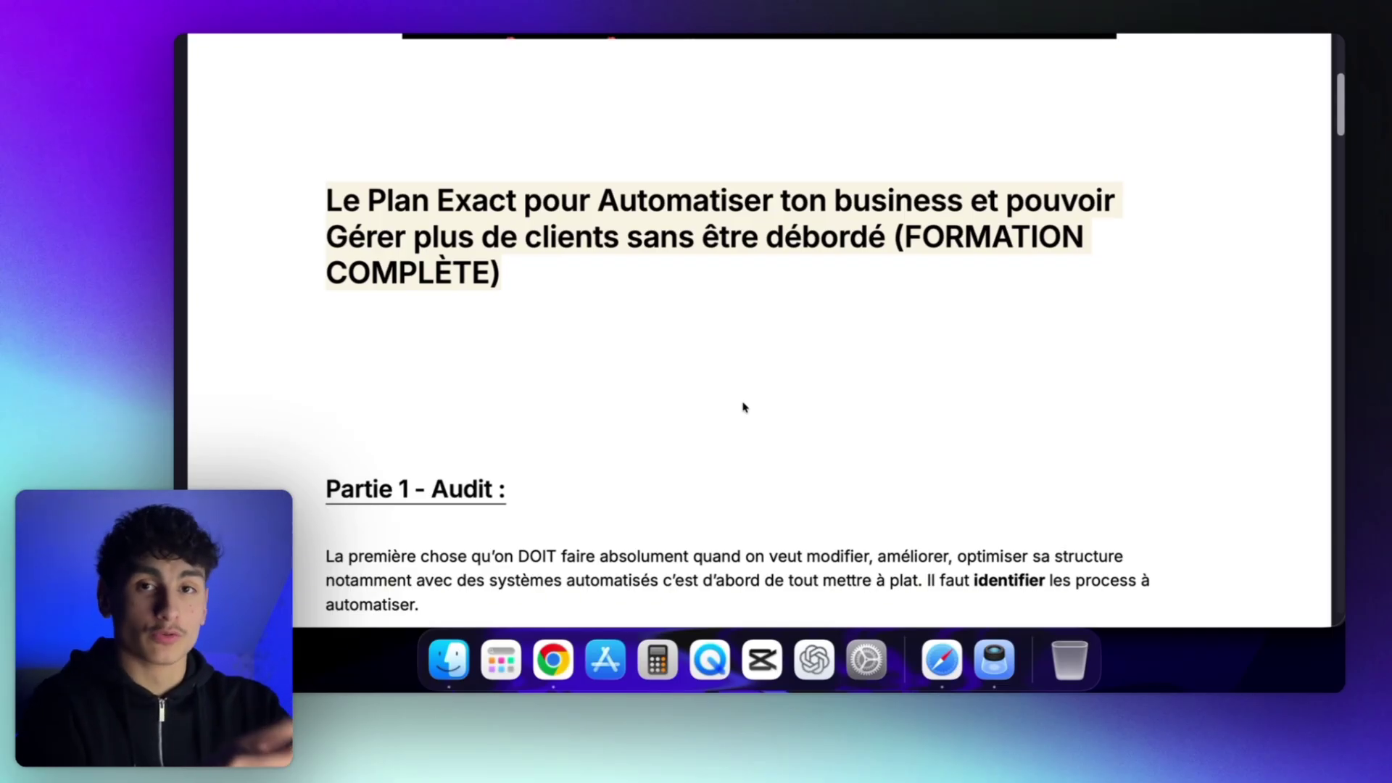
pyautogui.scroll(10, 743, 407)
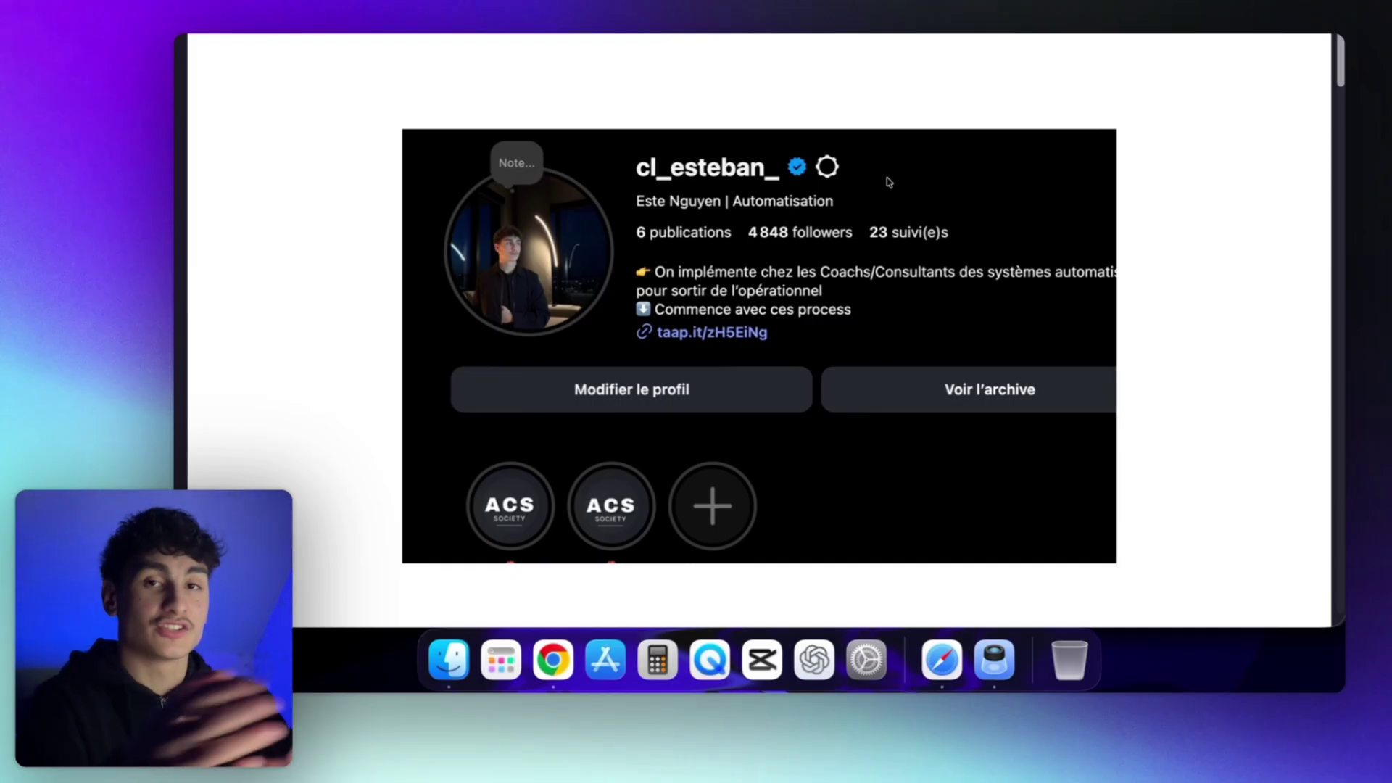
# - Read the document's title and the introductory paragraph of Partie 1 - Audit about identifying the processes to automate
pyautogui.scroll(-10, 889, 181)
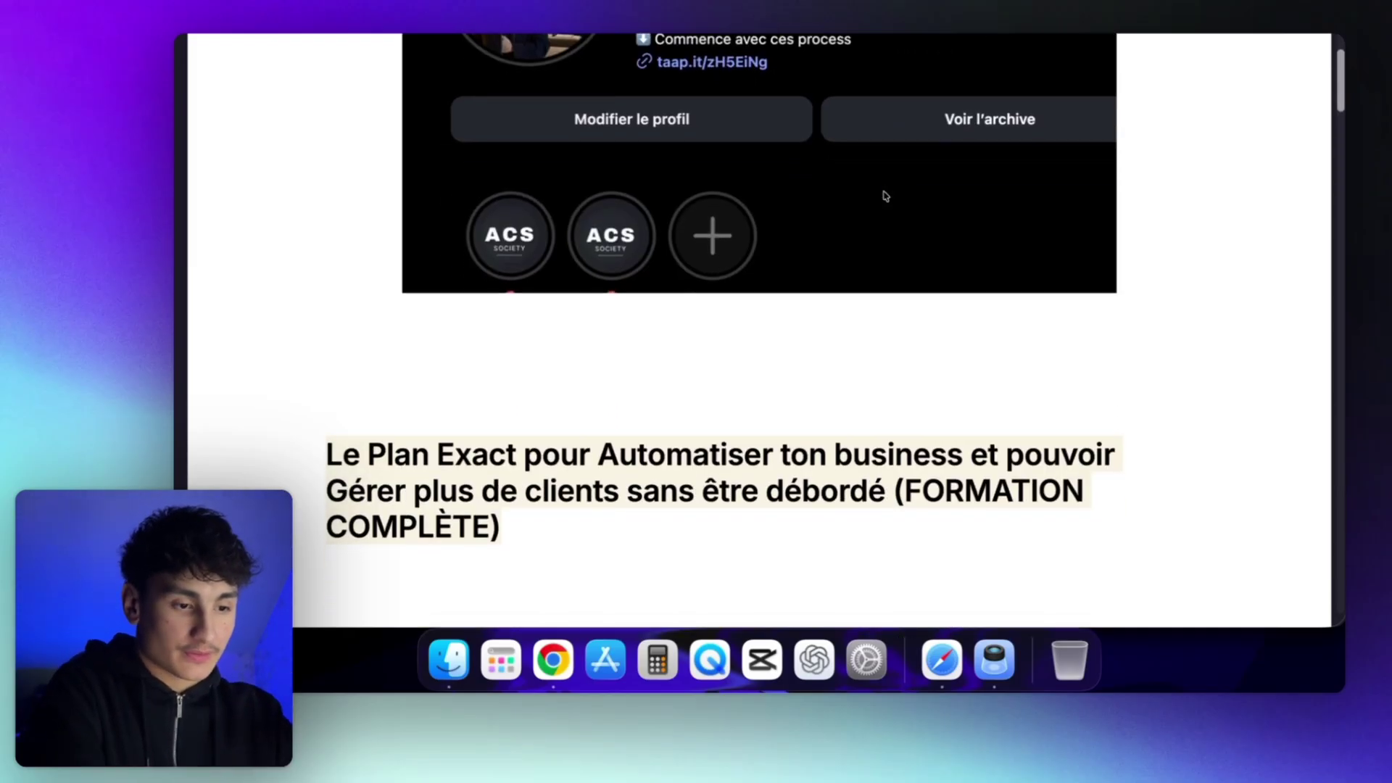
pyautogui.scroll(-2, 884, 196)
pyautogui.scroll(1, 885, 195)
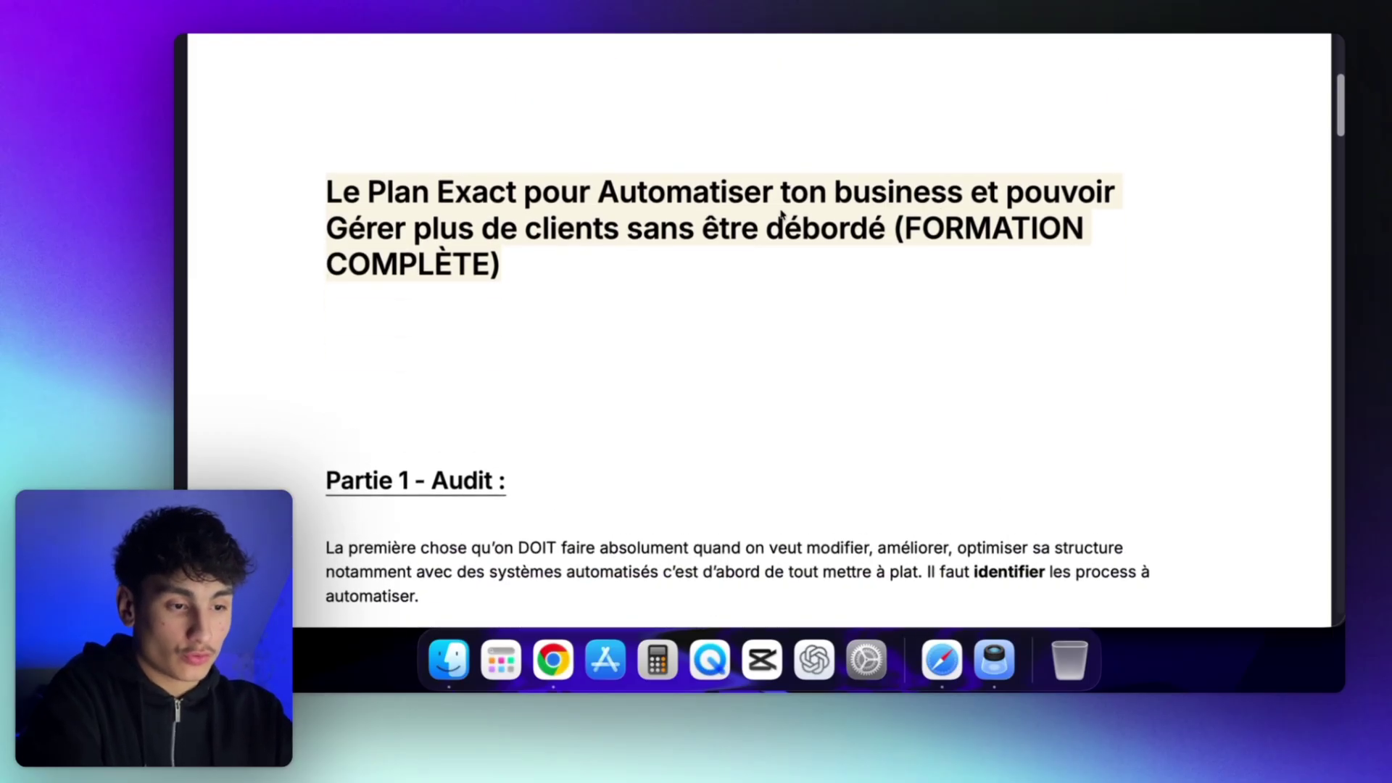
pyautogui.scroll(-1, 779, 216)
pyautogui.scroll(-2, 779, 216)
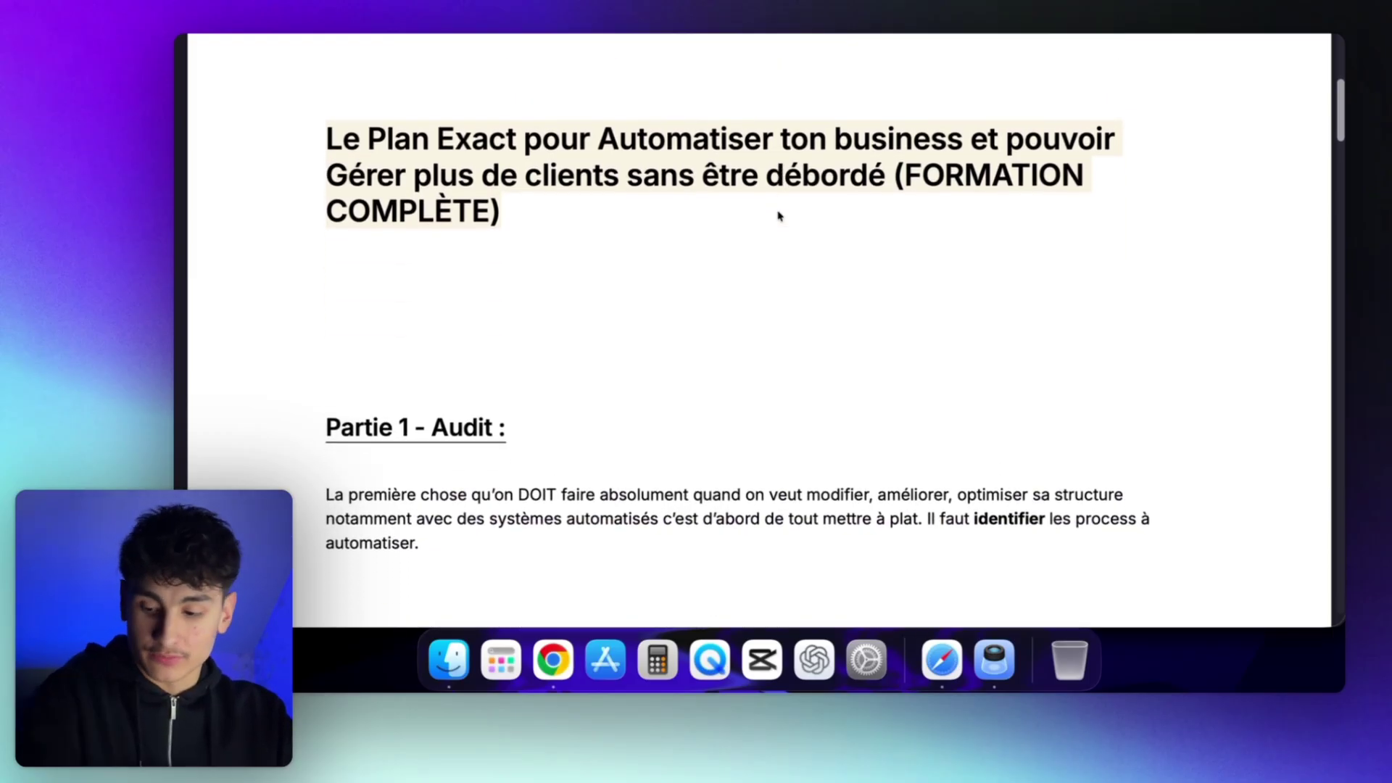
pyautogui.scroll(-1, 779, 216)
pyautogui.scroll(2, 778, 216)
pyautogui.scroll(2, 778, 213)
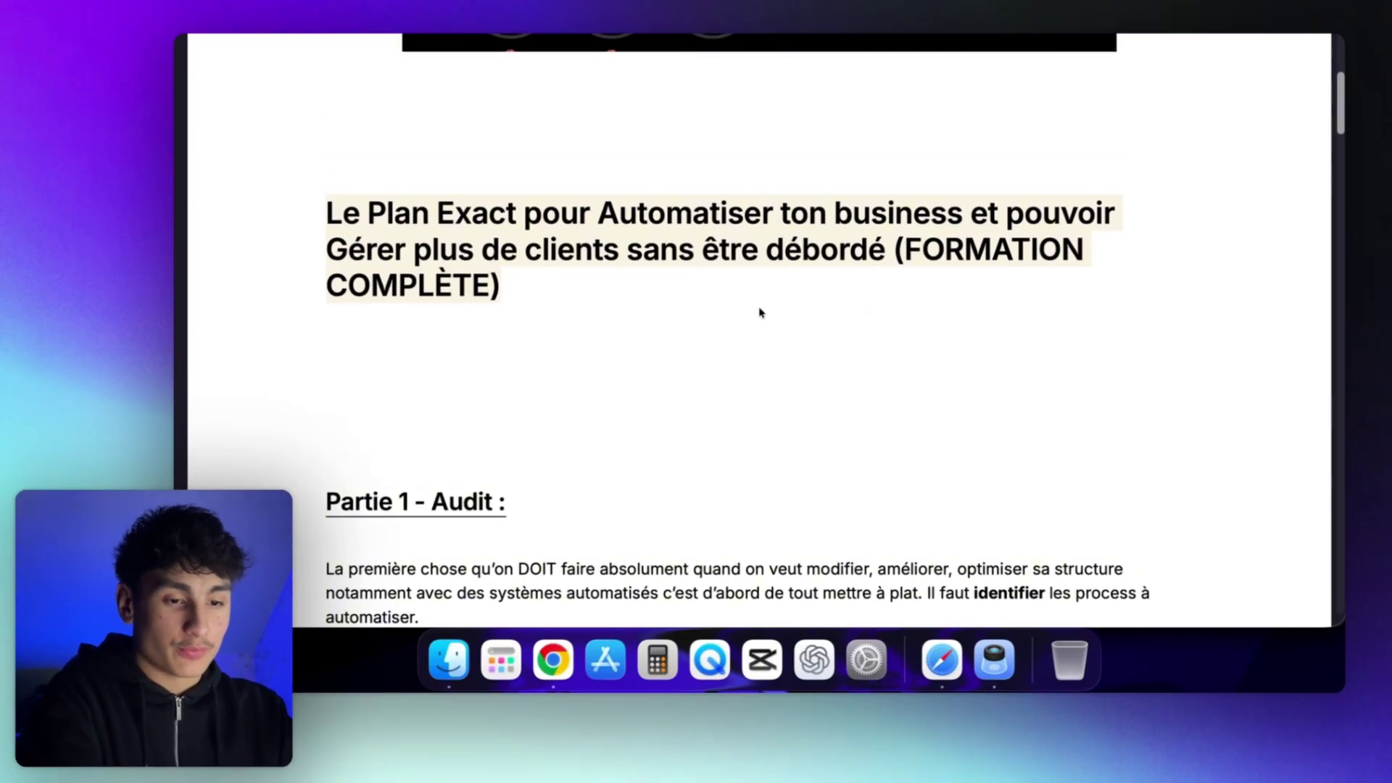
pyautogui.scroll(-1, 736, 322)
pyautogui.scroll(-5, 734, 324)
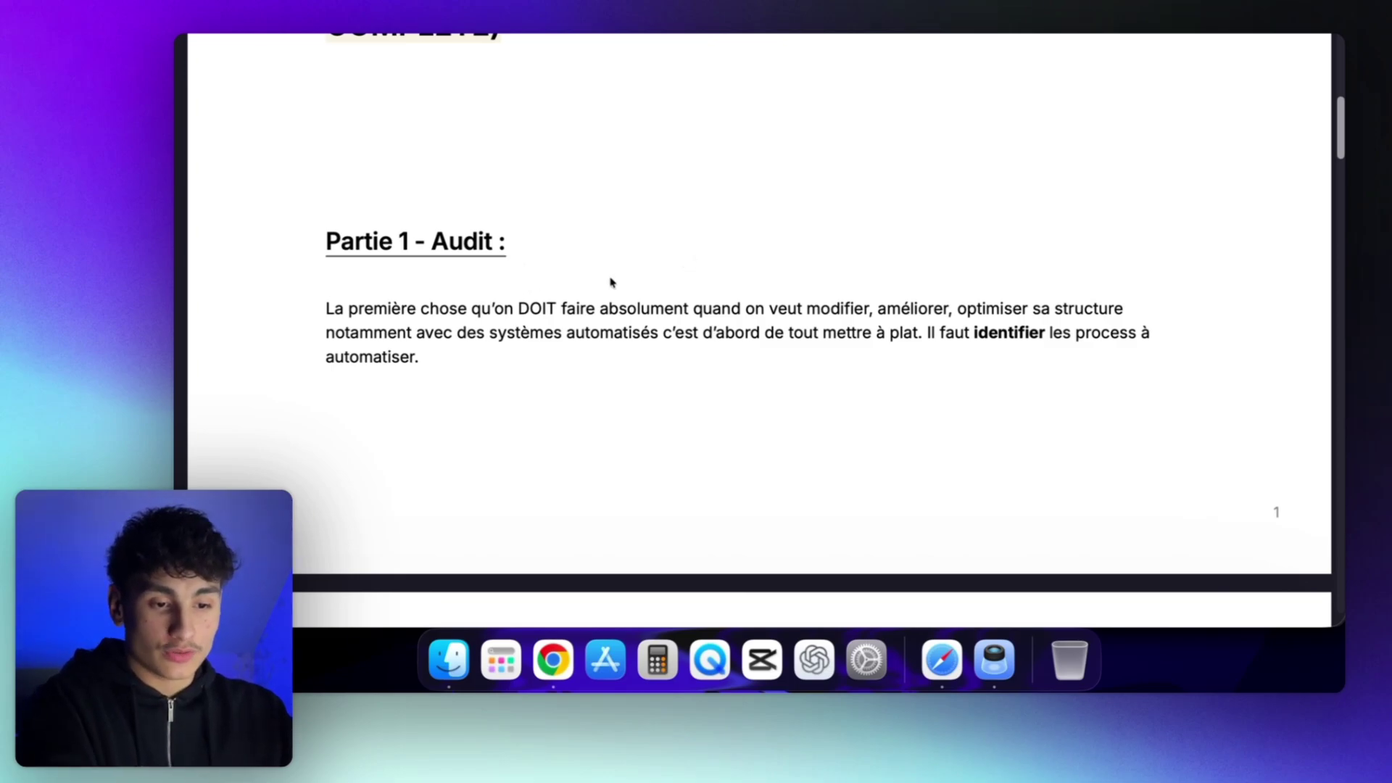
pyautogui.scroll(-2, 620, 286)
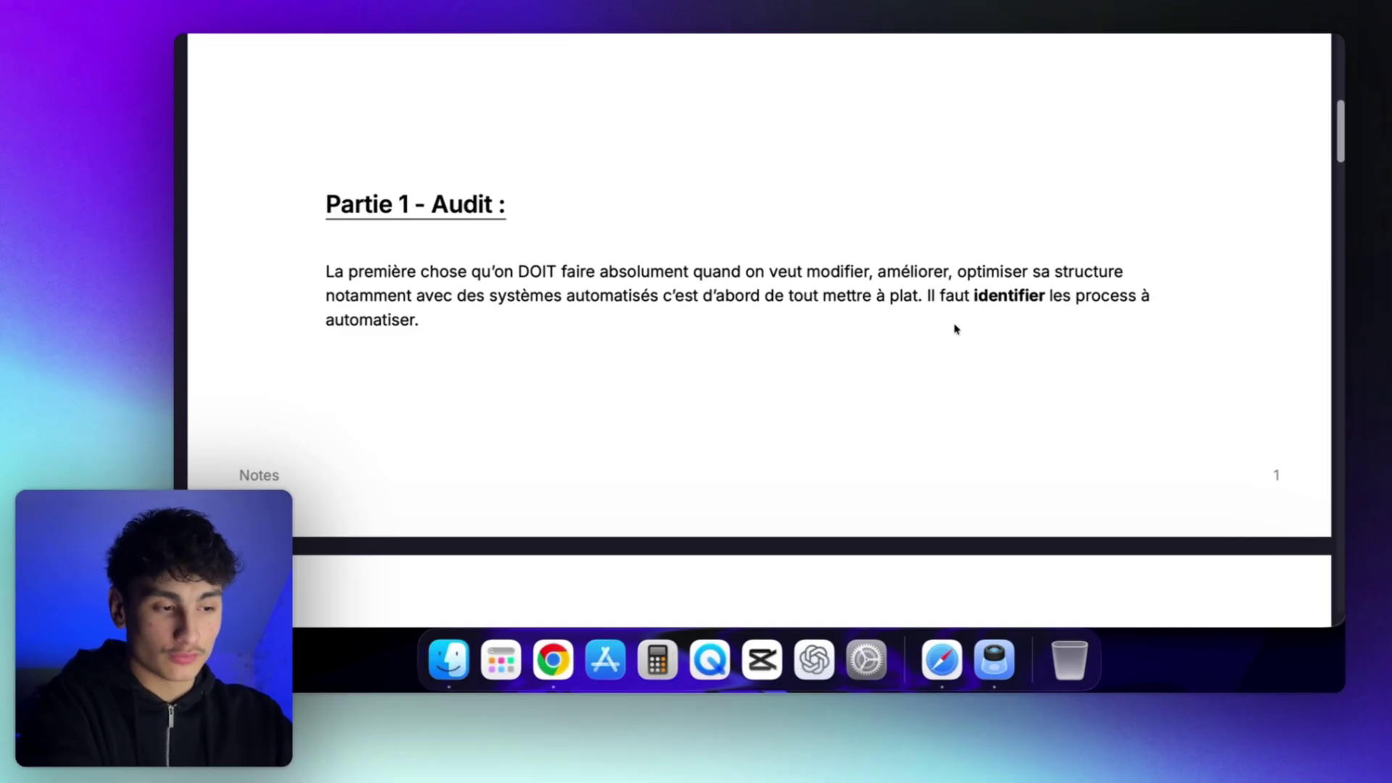
pyautogui.scroll(-1, 954, 328)
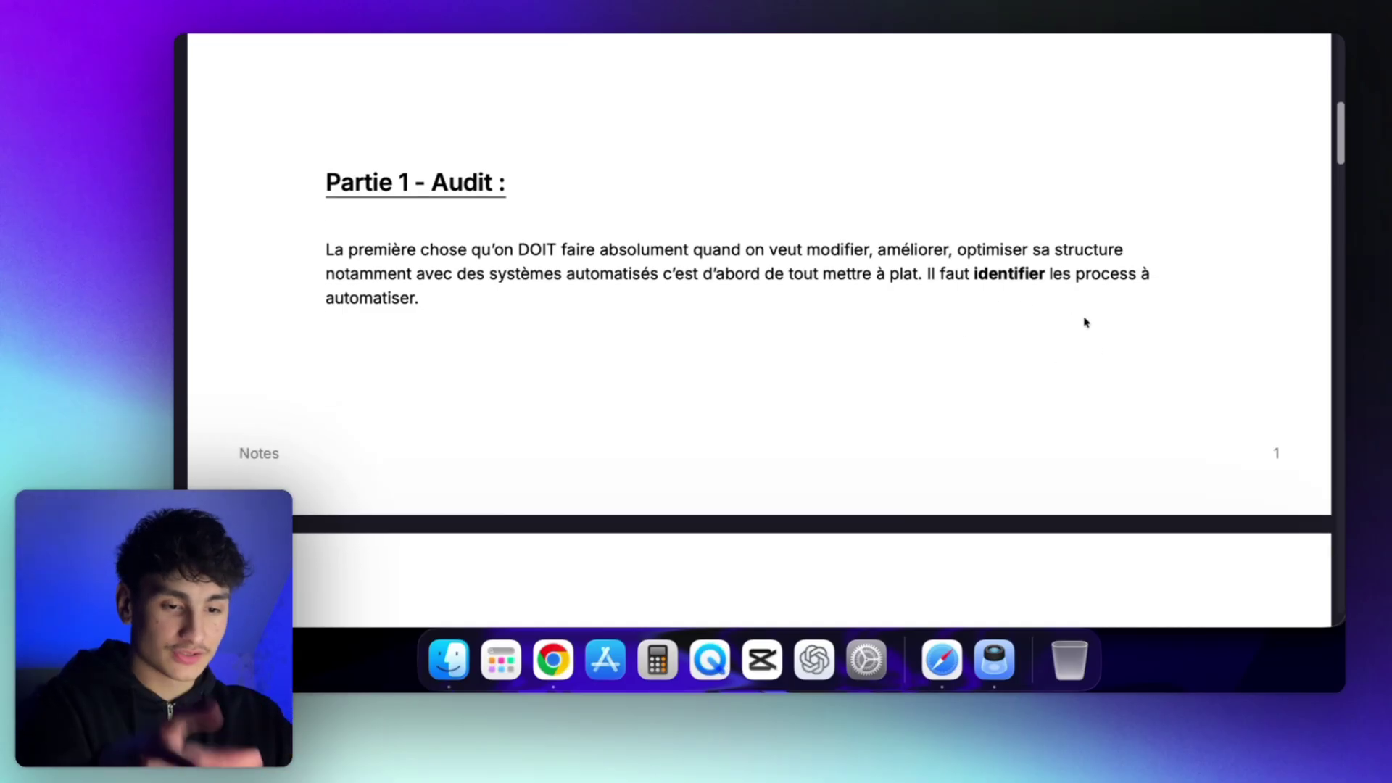
# - Examine the list of back-end systems that coaches and consultants must automate in the Audit part
pyautogui.scroll(-5, 1086, 321)
pyautogui.scroll(-3, 1085, 322)
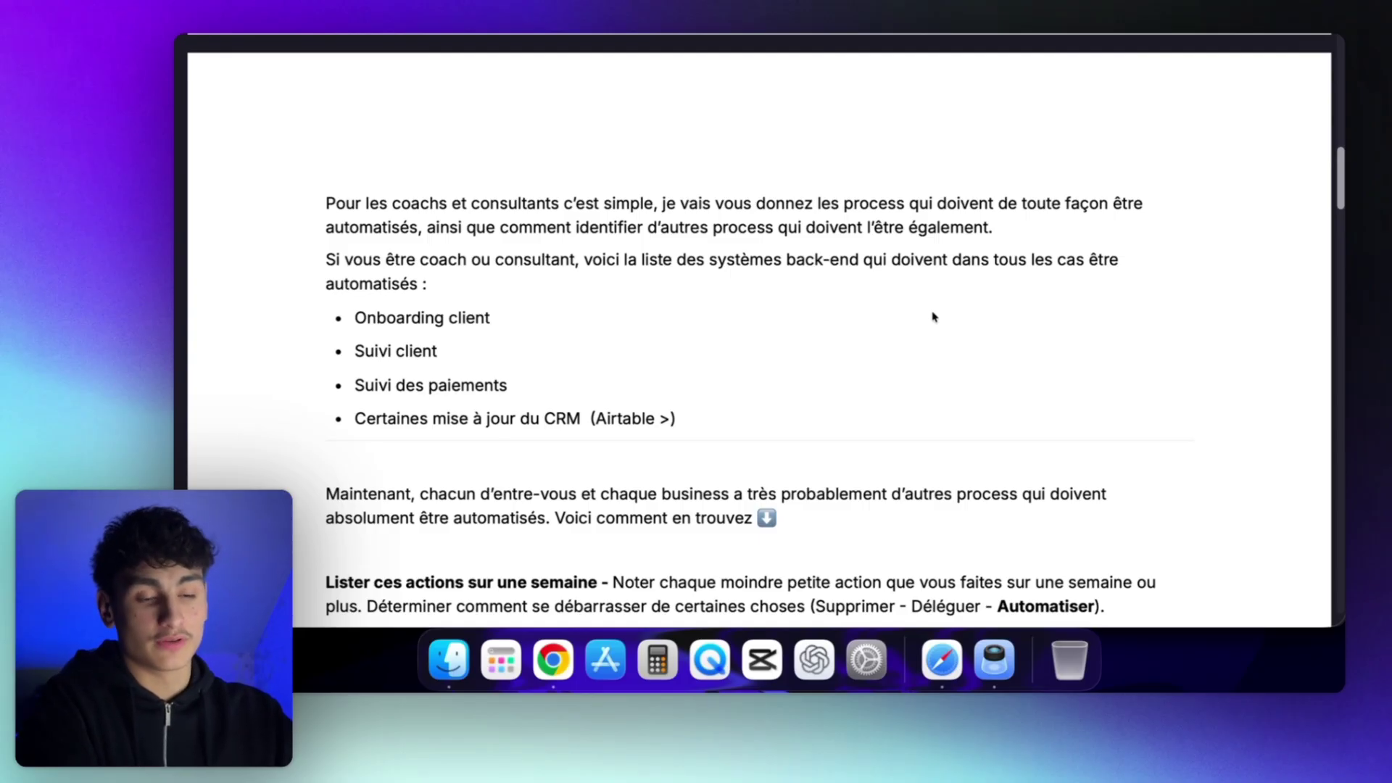
pyautogui.scroll(-2, 899, 283)
pyautogui.scroll(1, 882, 245)
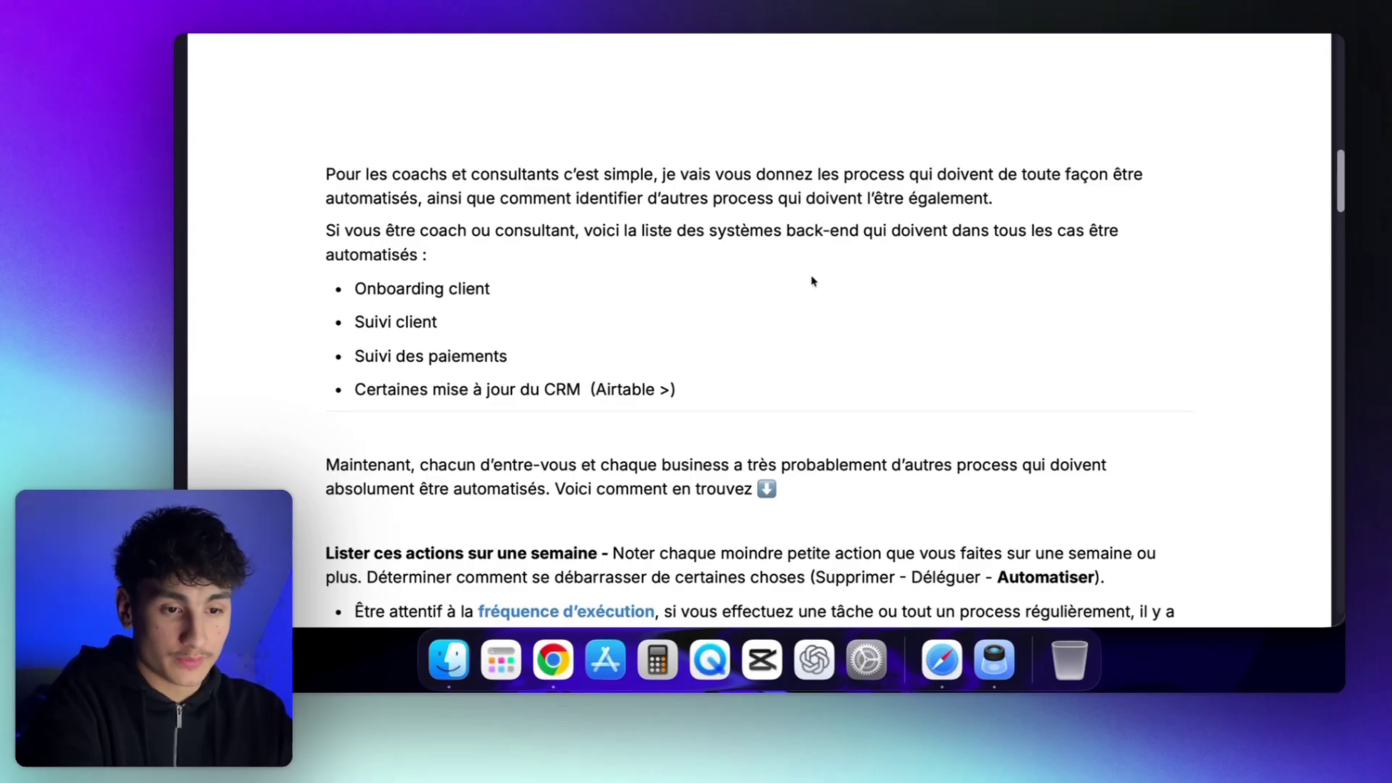
pyautogui.scroll(-1, 676, 271)
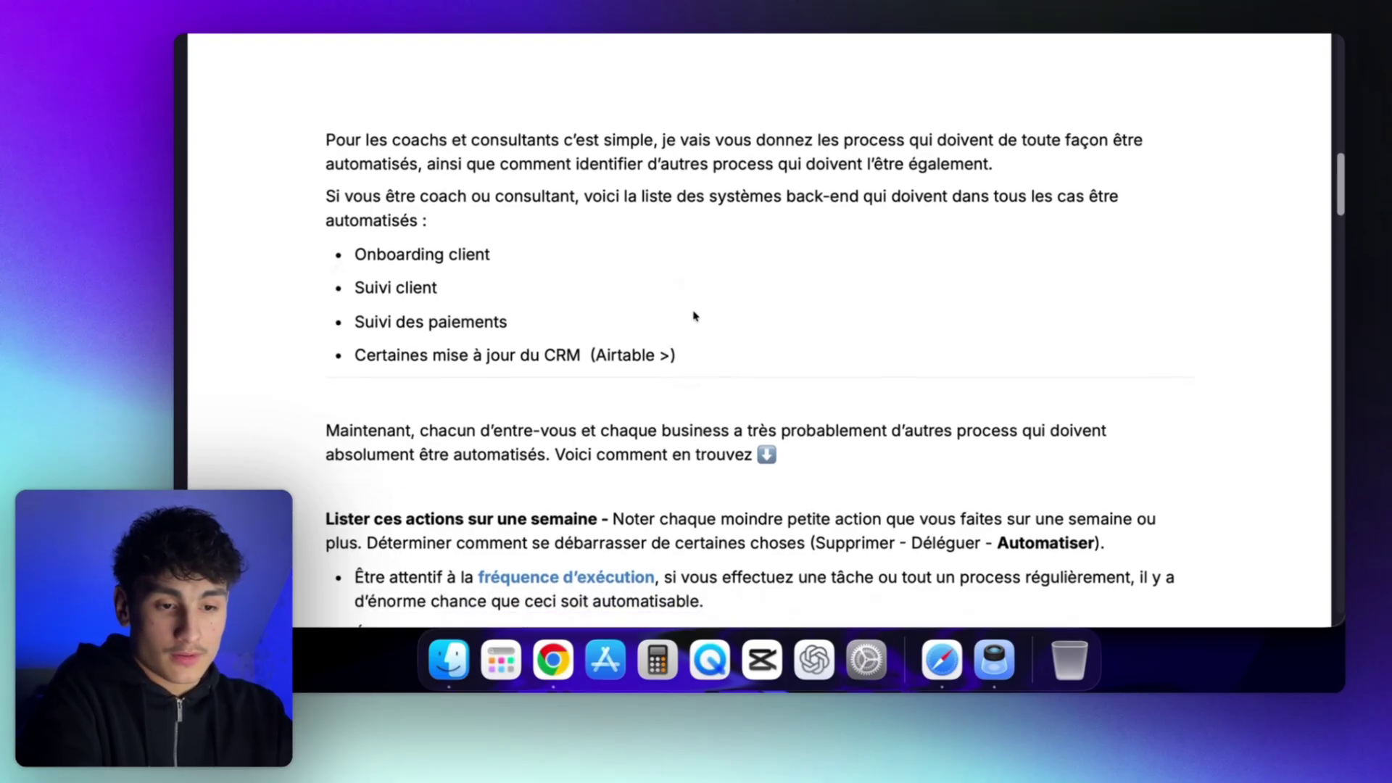
pyautogui.scroll(-2, 693, 313)
pyautogui.scroll(2, 571, 282)
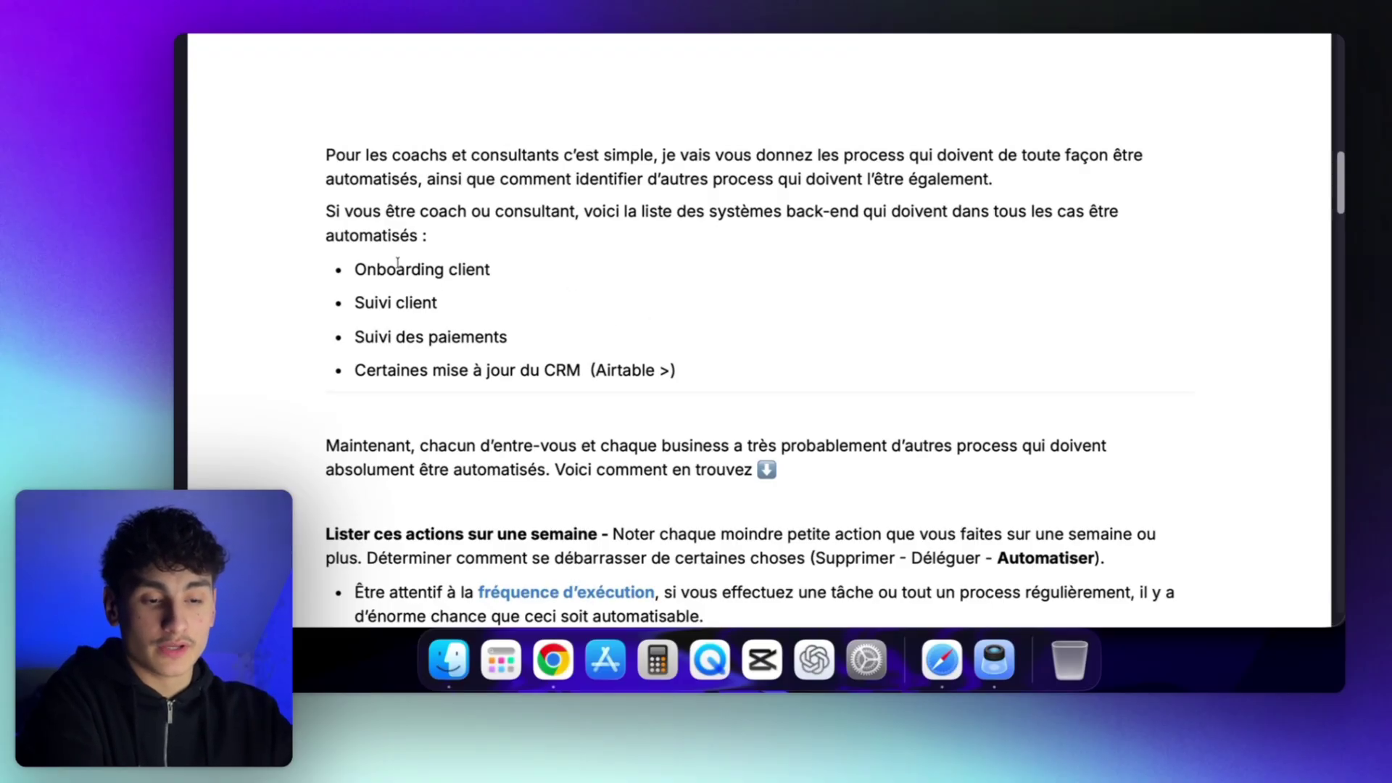
# - Briefly highlight the Onboarding client and CRM update (Airtable) items in the back-end systems list, clearing each selection
pyautogui.moveTo(386, 264); pyautogui.dragTo(478, 265)
pyautogui.click(478, 265)
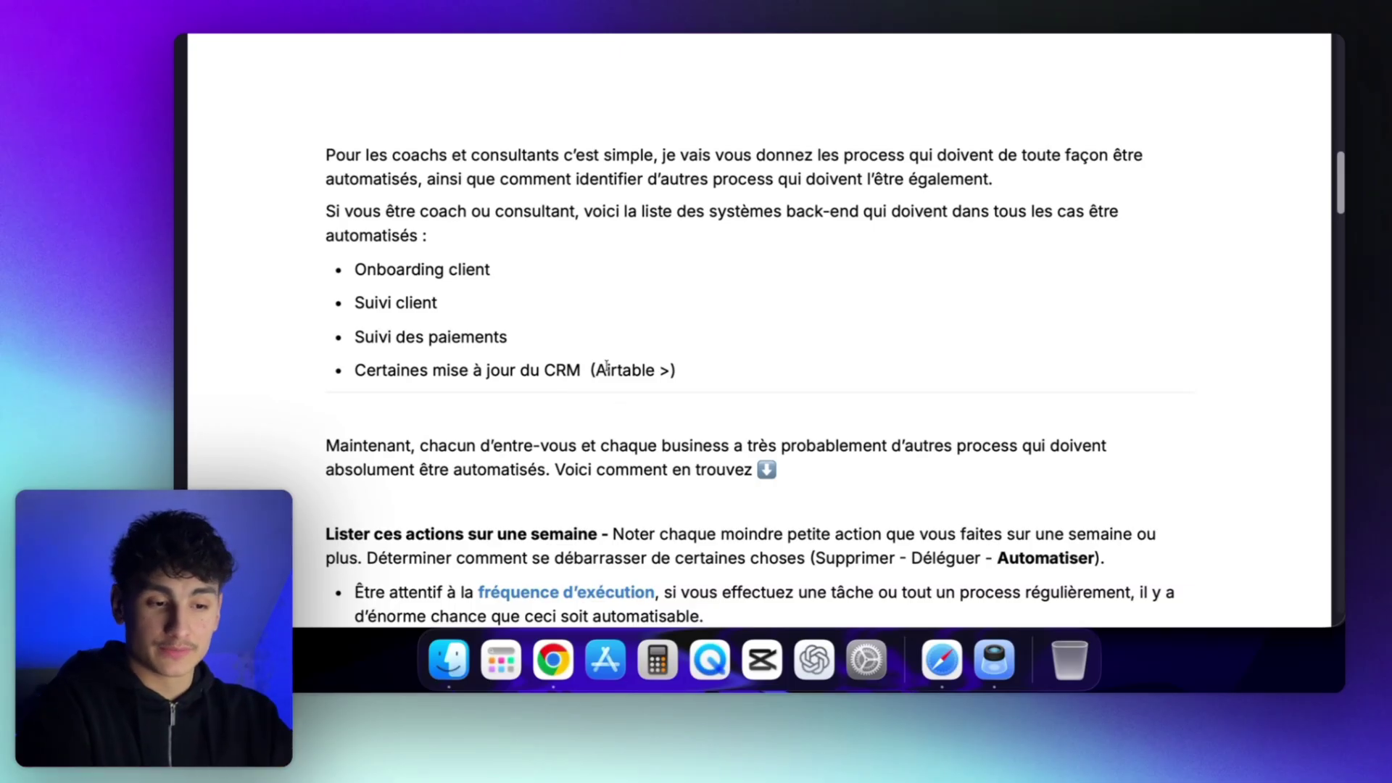
pyautogui.moveTo(606, 368); pyautogui.dragTo(683, 370)
pyautogui.click(683, 370)
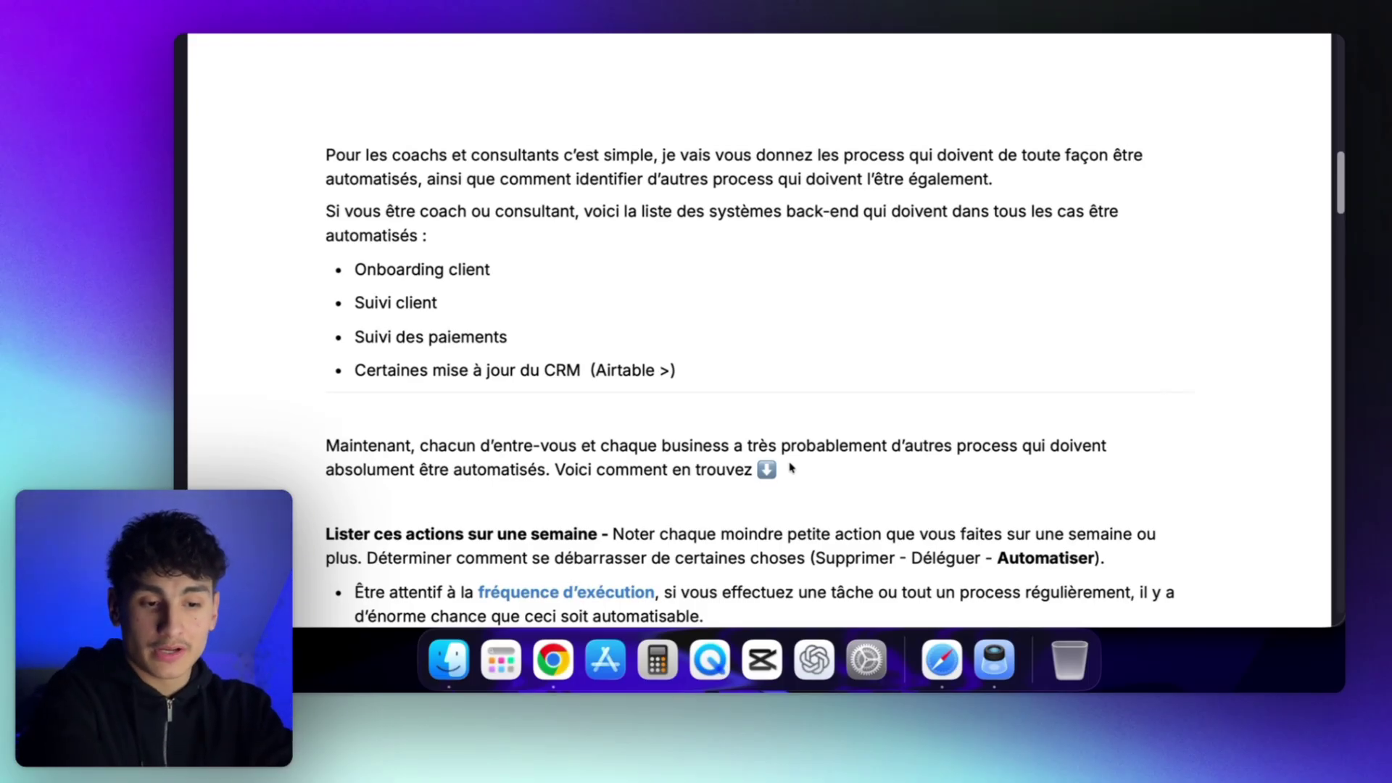
pyautogui.scroll(-1, 790, 468)
pyautogui.moveTo(354, 360); pyautogui.dragTo(684, 359)
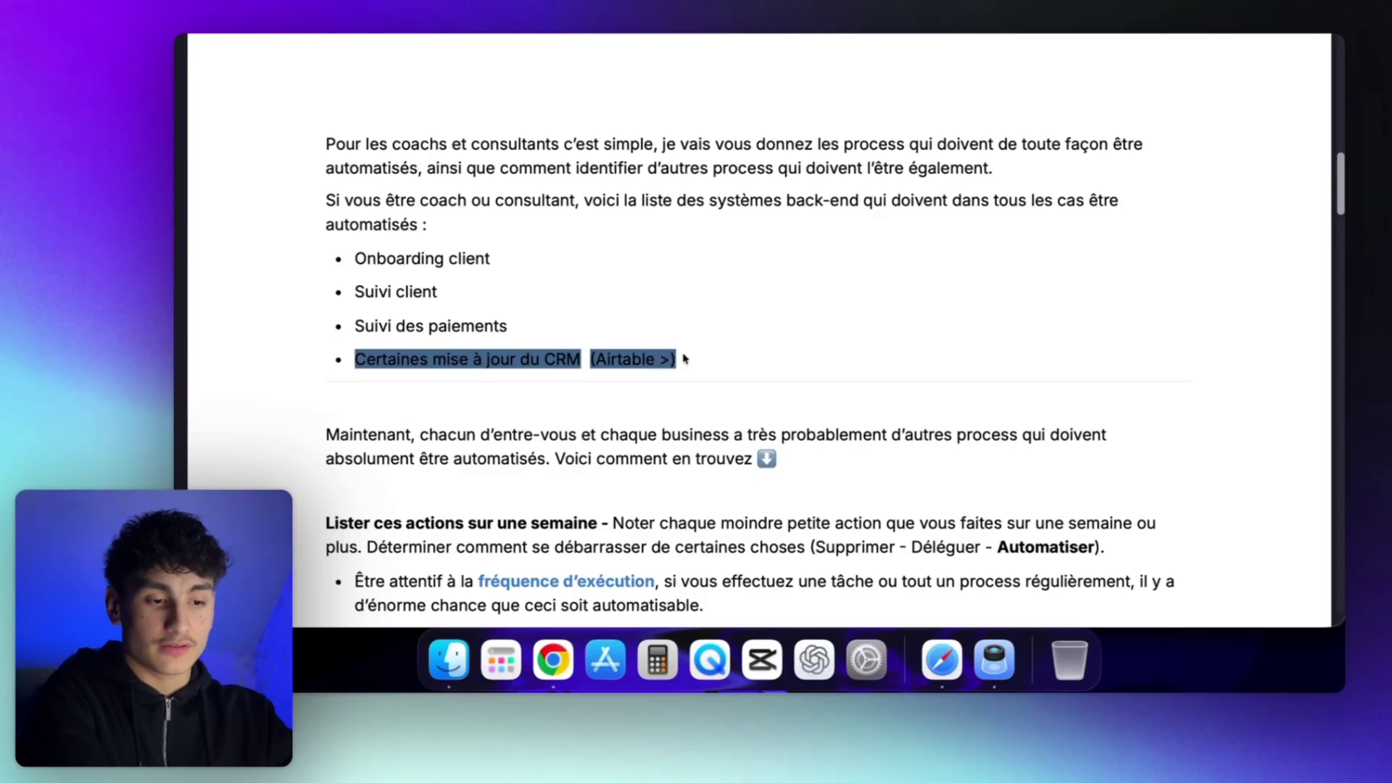
pyautogui.click(683, 359)
pyautogui.moveTo(445, 361); pyautogui.dragTo(596, 366)
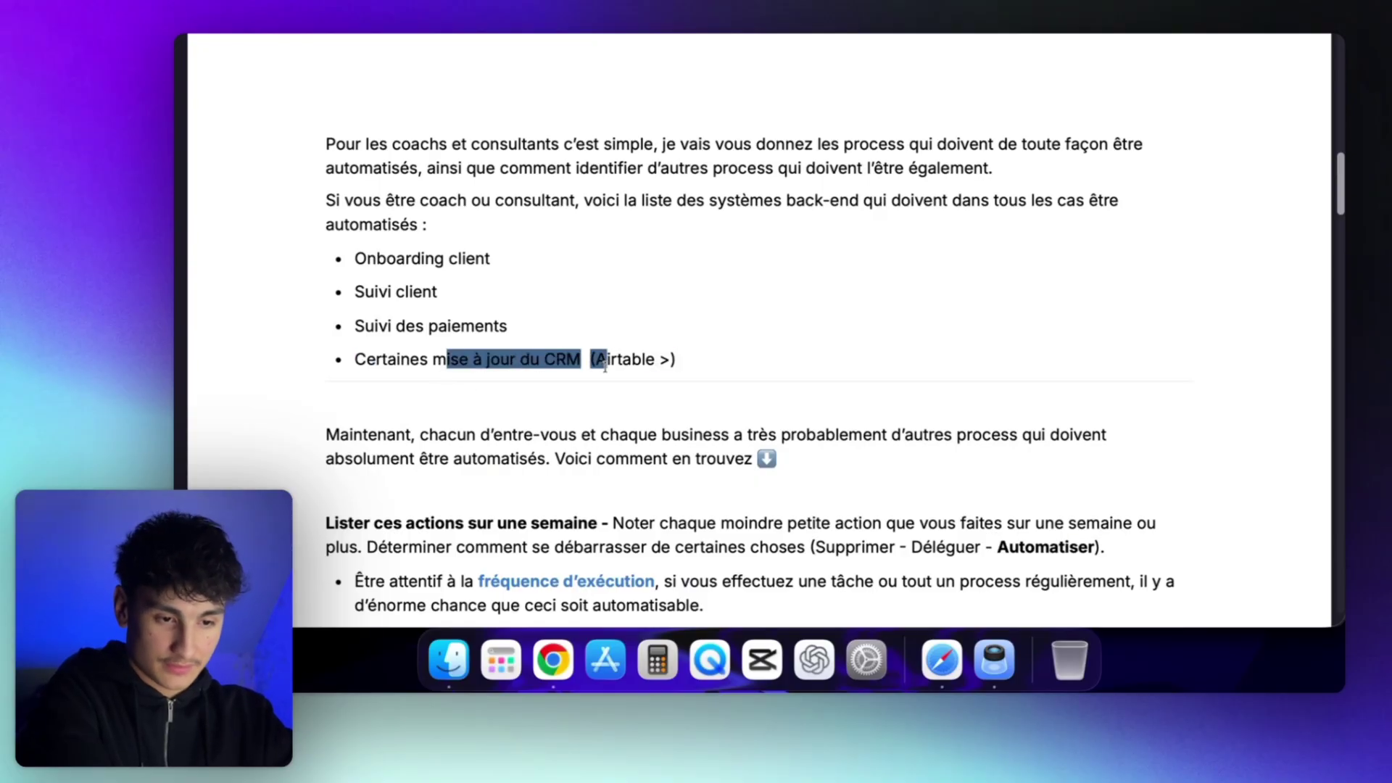
pyautogui.click(596, 367)
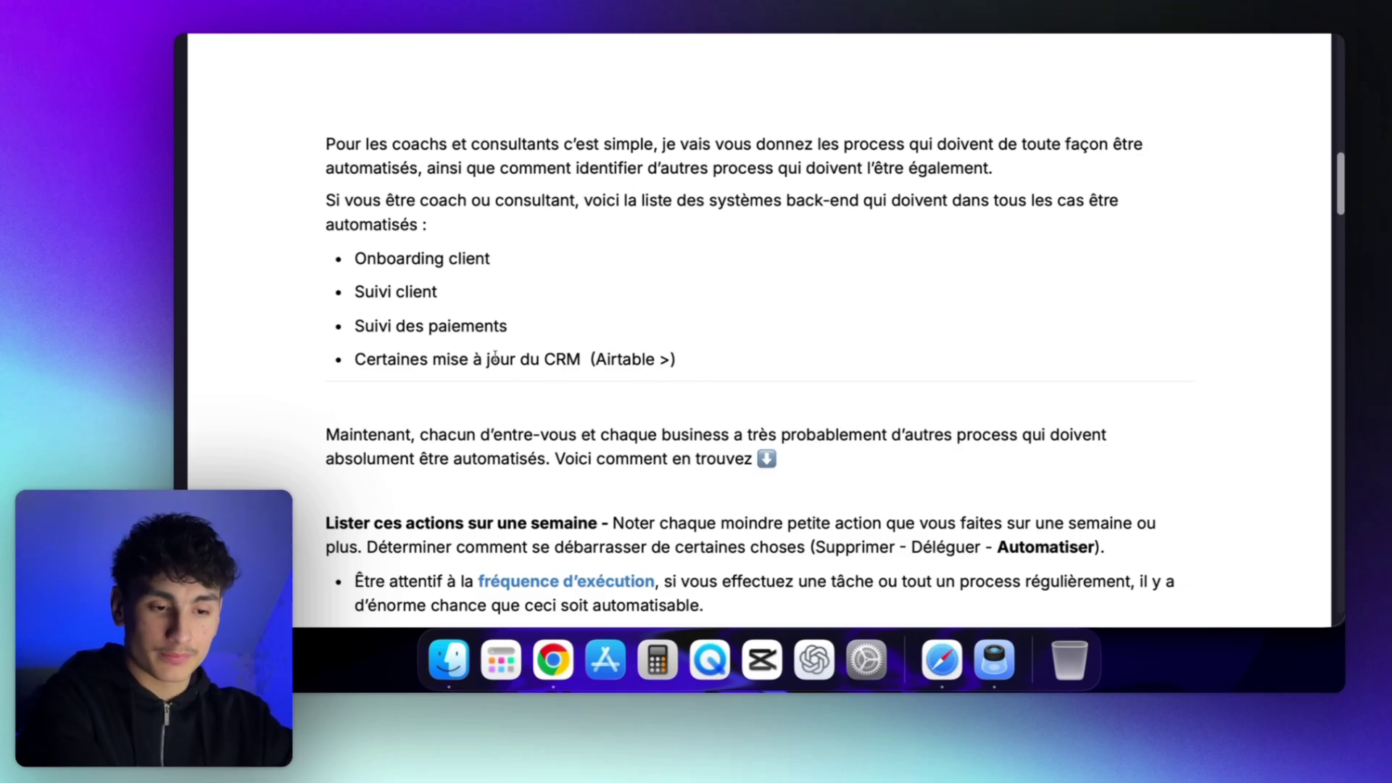
pyautogui.moveTo(464, 359); pyautogui.dragTo(588, 360)
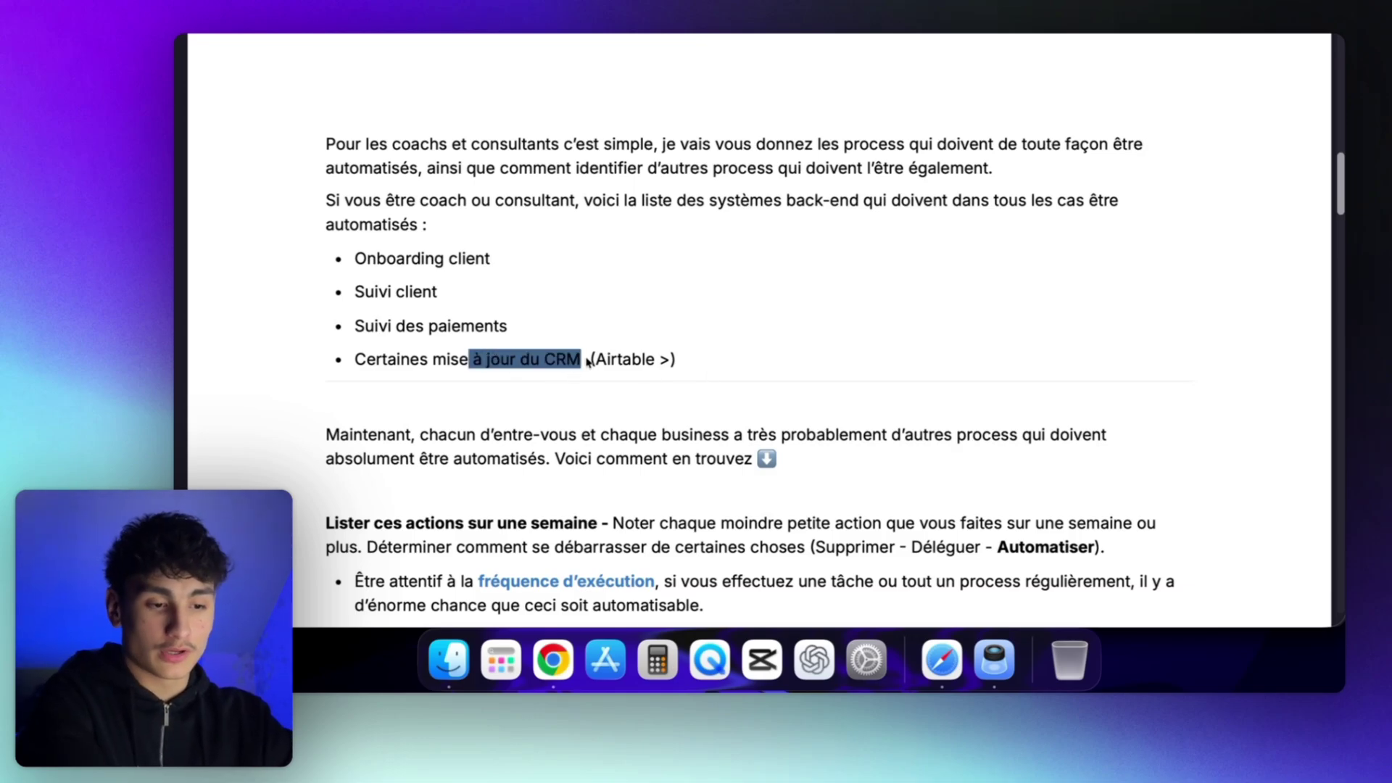
pyautogui.click(638, 357)
# - Review the passage on finding other processes to automate alongside the back-end systems list above it
pyautogui.scroll(-10, 638, 358)
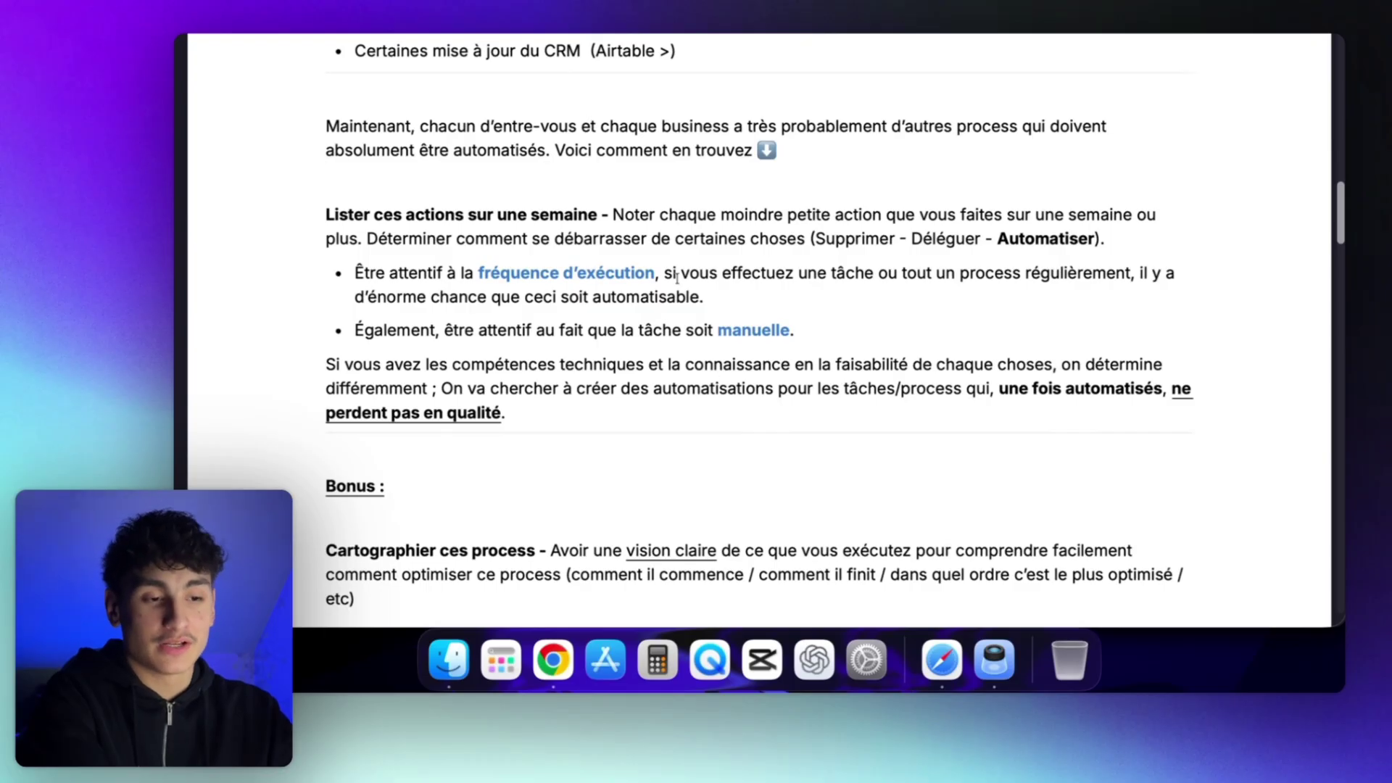
pyautogui.scroll(5, 689, 304)
pyautogui.scroll(10, 683, 274)
pyautogui.scroll(-4, 674, 283)
pyautogui.scroll(-15, 674, 285)
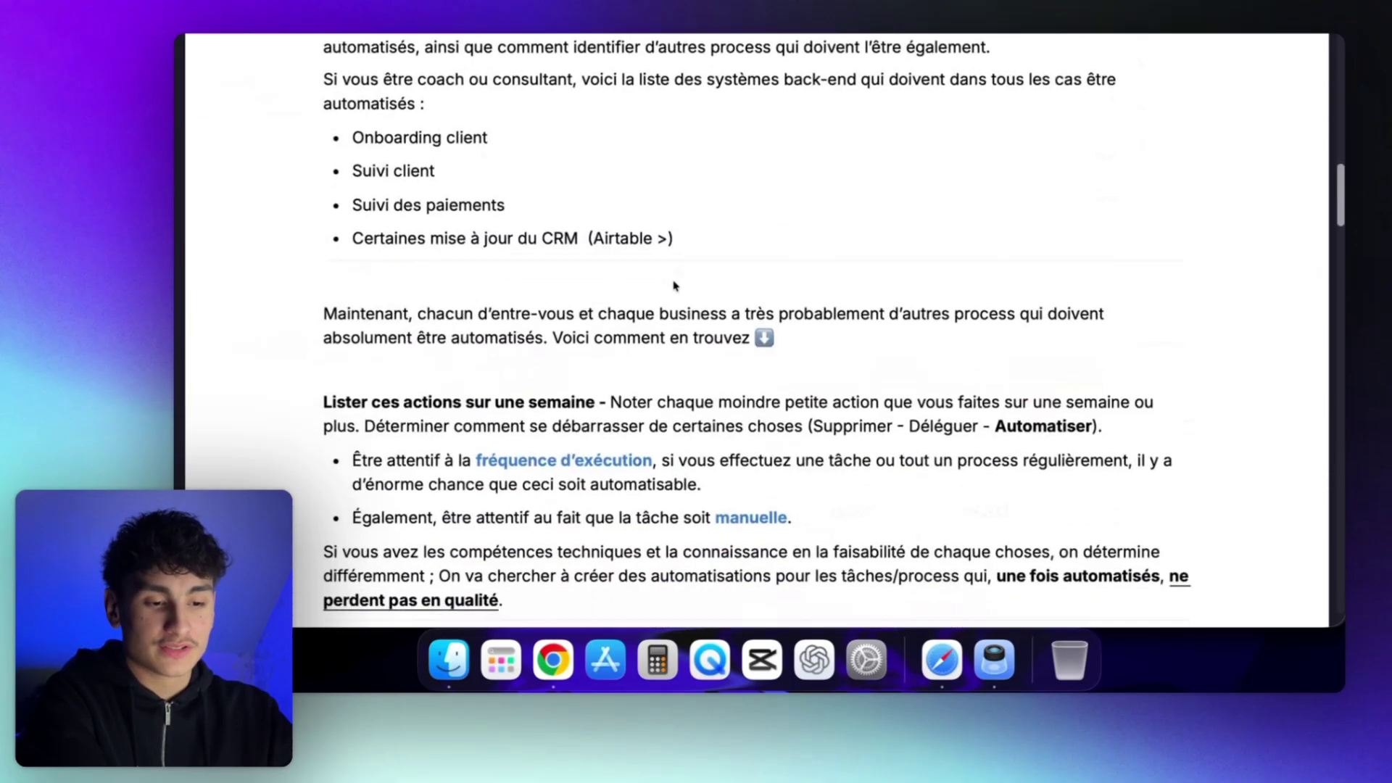
pyautogui.scroll(5, 674, 285)
pyautogui.scroll(-1, 674, 285)
pyautogui.scroll(1, 673, 285)
pyautogui.scroll(-1, 673, 285)
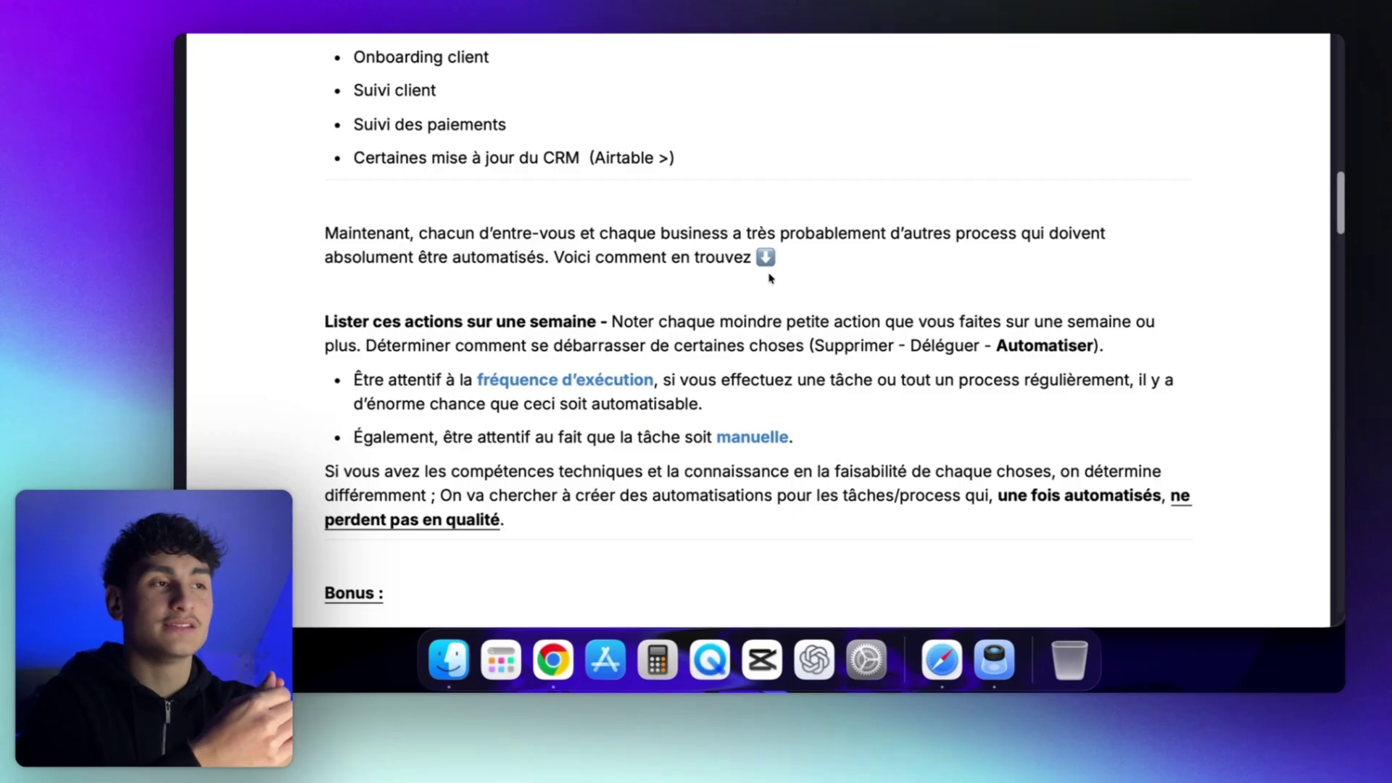
pyautogui.scroll(3, 580, 210)
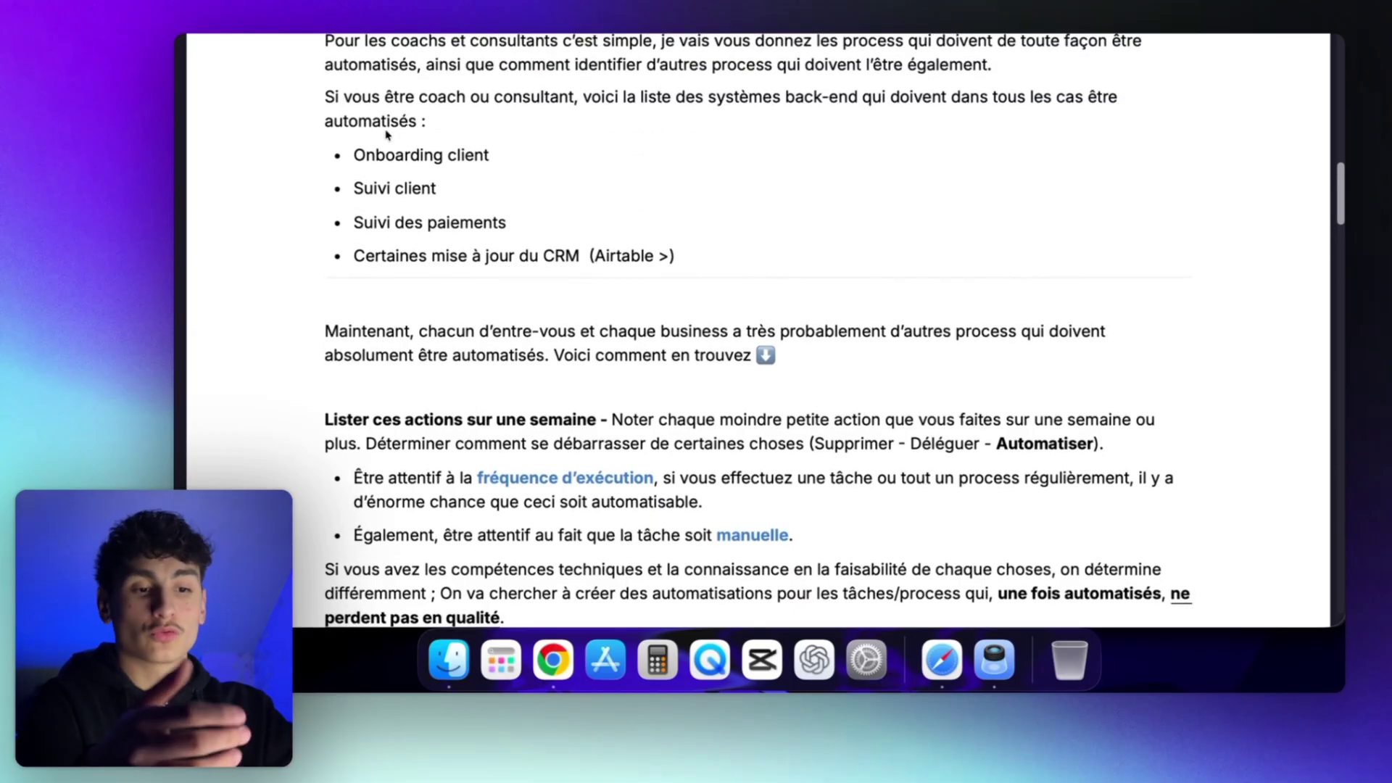
# - Briefly highlight the client items in the systems list and the "Lister ces actions sur une semaine" passage while reading them
pyautogui.moveTo(419, 144); pyautogui.dragTo(417, 185)
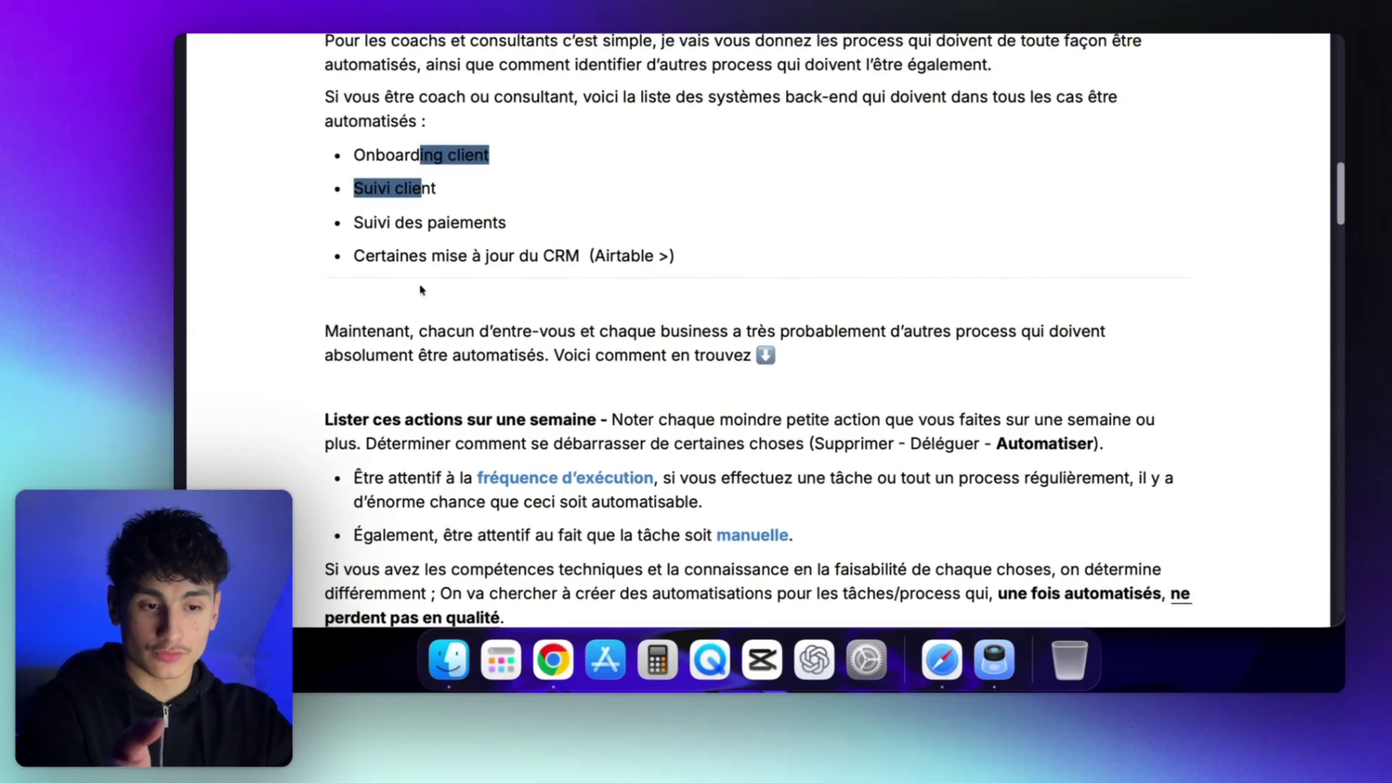
pyautogui.click(475, 208)
pyautogui.scroll(-4, 475, 208)
pyautogui.moveTo(497, 208); pyautogui.dragTo(493, 410)
pyautogui.click(549, 313)
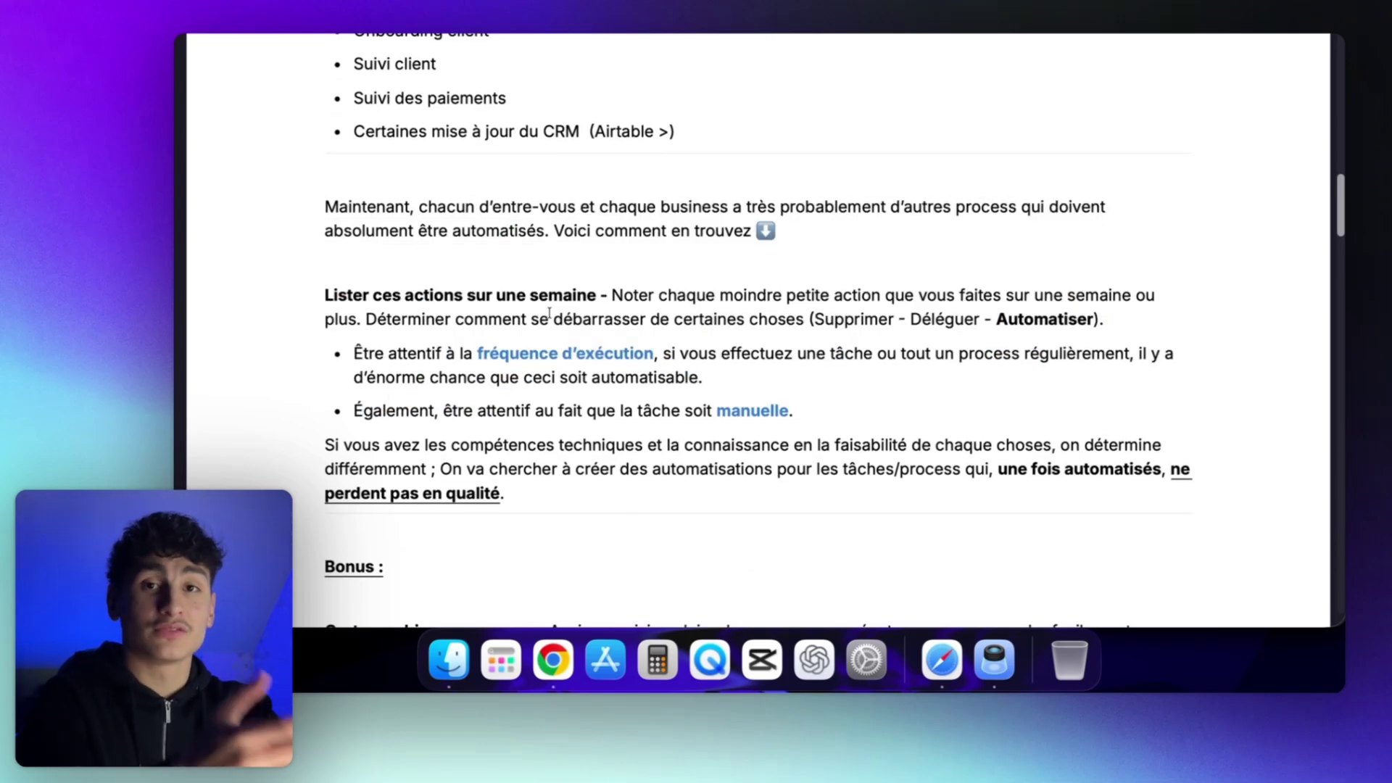
pyautogui.scroll(-1, 493, 303)
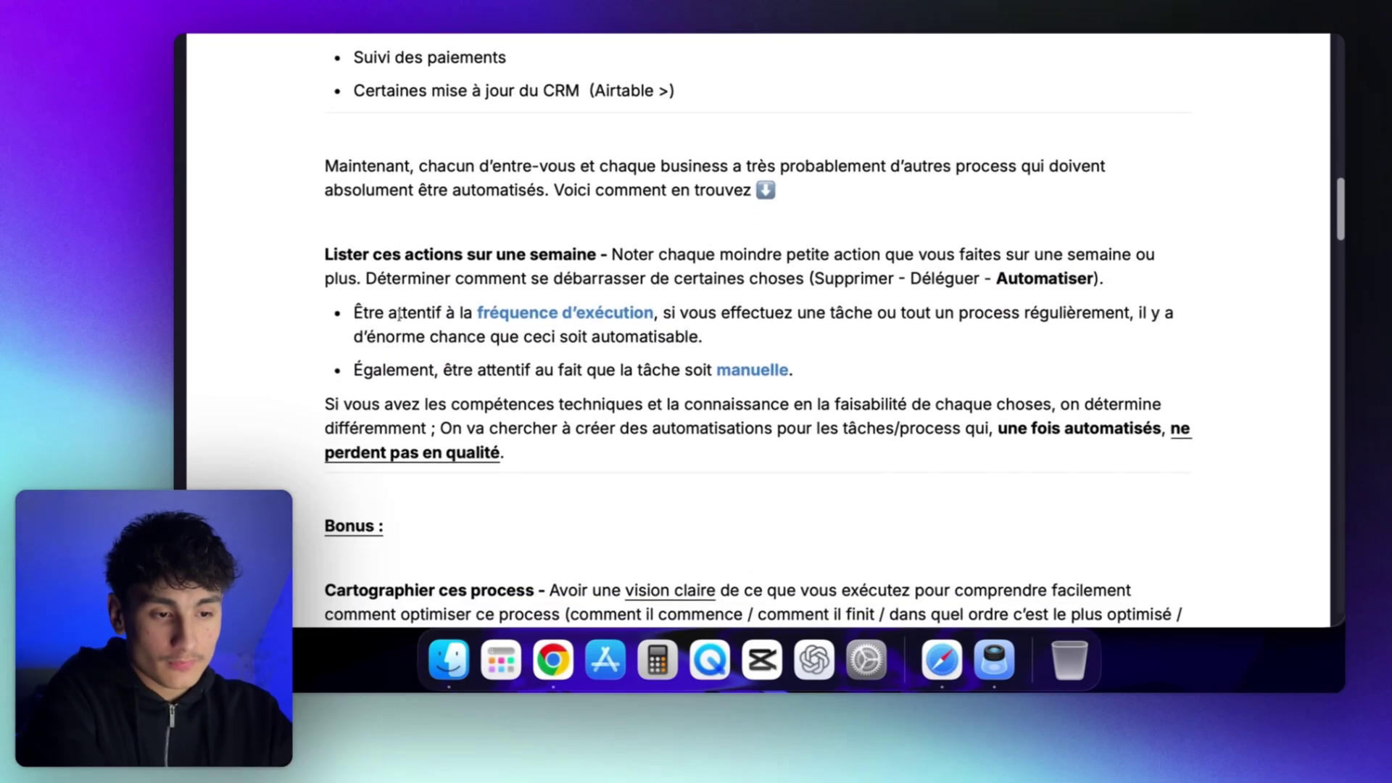
pyautogui.scroll(1, 493, 303)
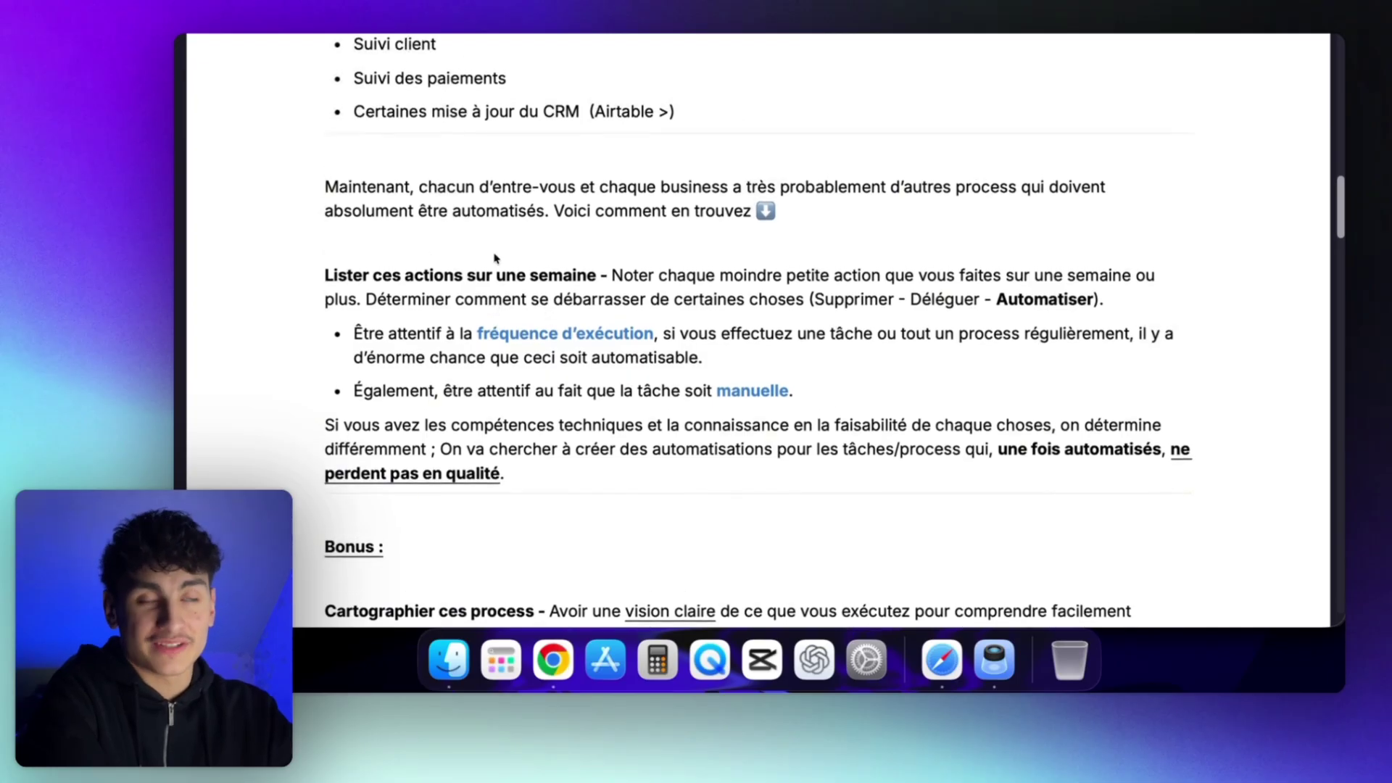
pyautogui.moveTo(519, 227); pyautogui.dragTo(510, 381)
pyautogui.click(511, 381)
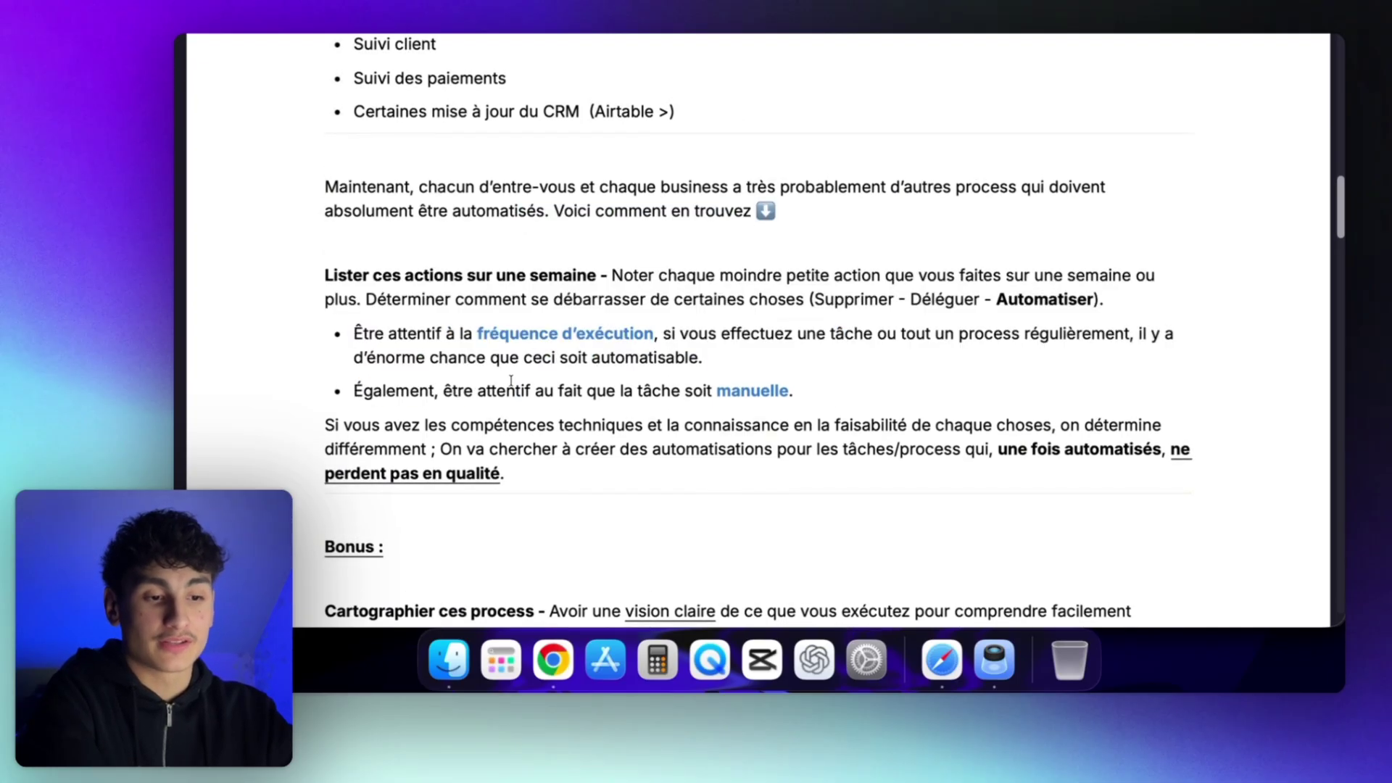
pyautogui.scroll(-1, 637, 350)
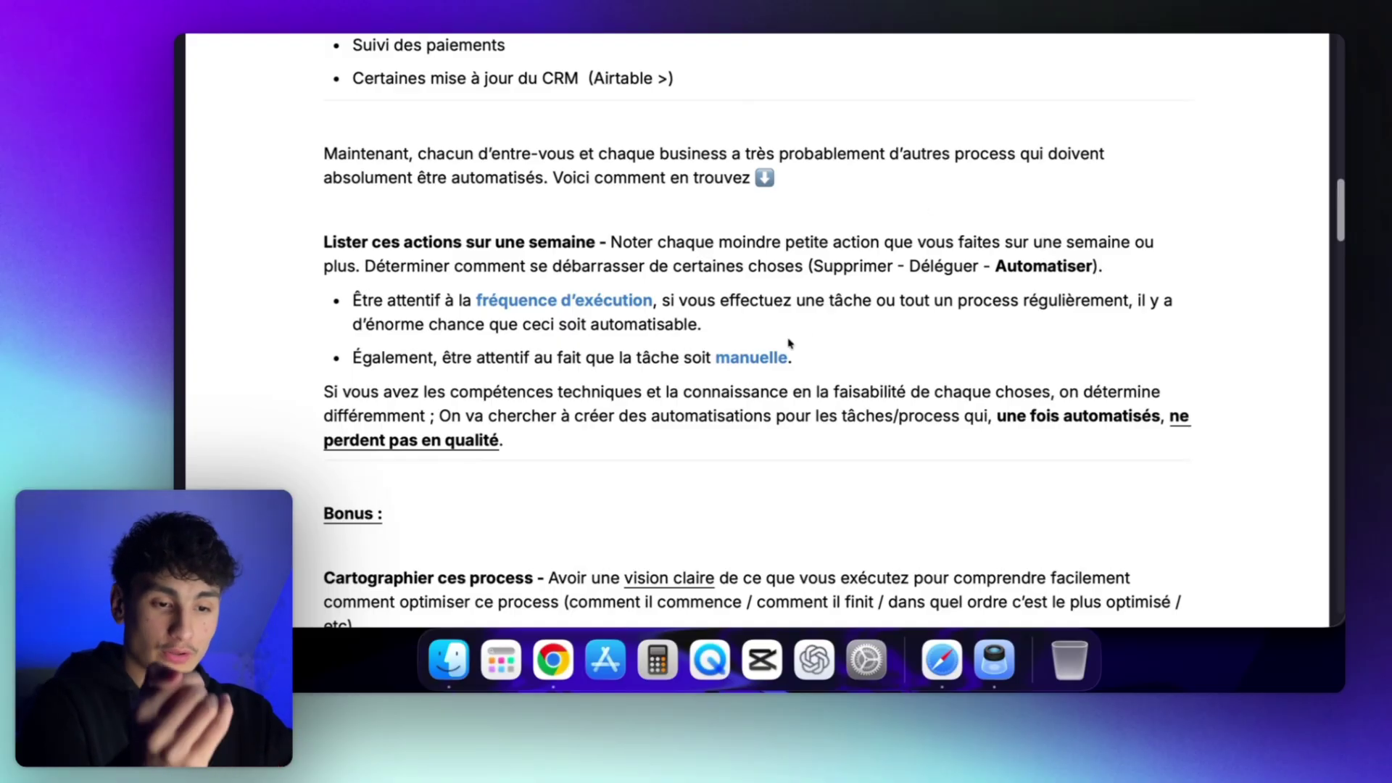
# - Highlight parts of the weekly action listing passage, including the "Supprimer - Déléguer - Automatiser" options and the execution frequency bullet
pyautogui.moveTo(487, 267); pyautogui.dragTo(870, 268)
pyautogui.click(780, 265)
pyautogui.click(968, 281)
pyautogui.moveTo(1007, 265); pyautogui.dragTo(1110, 270)
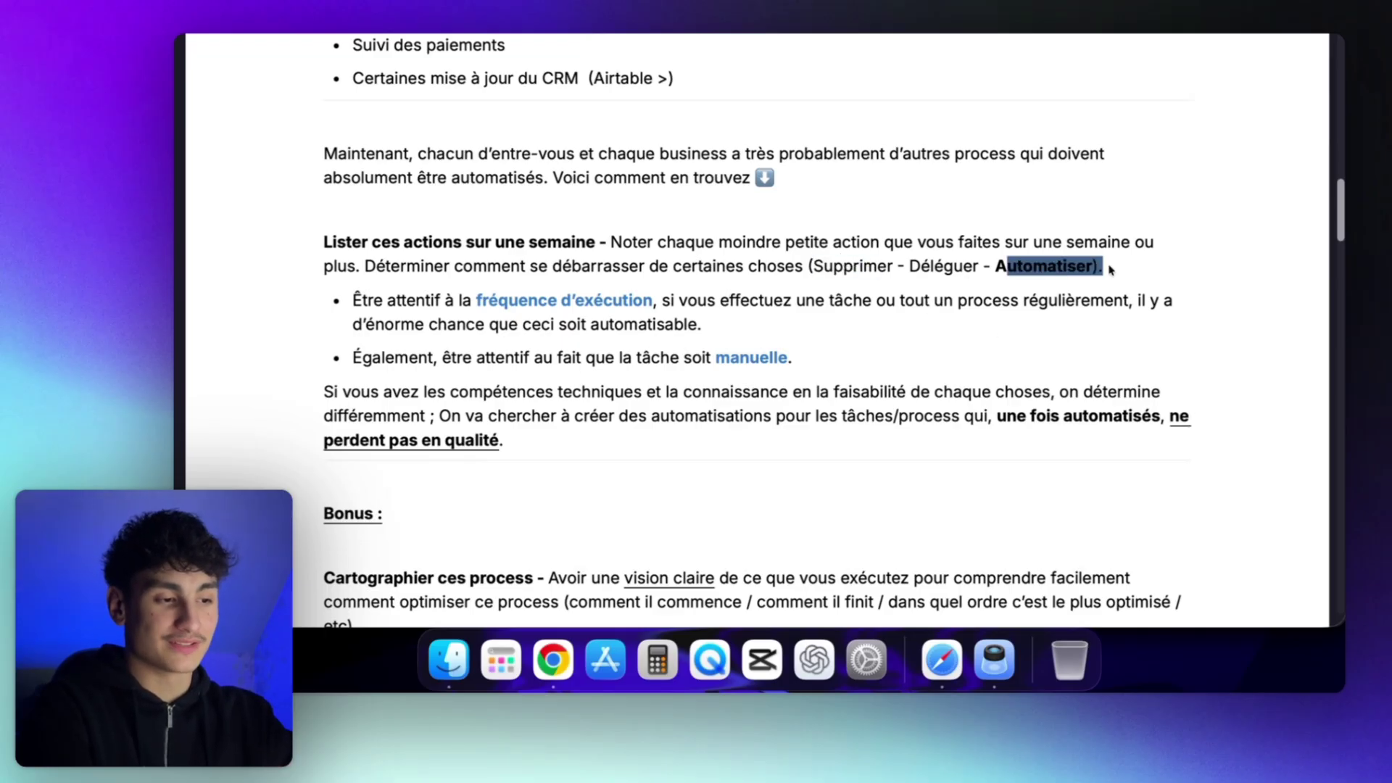
pyautogui.click(1065, 265)
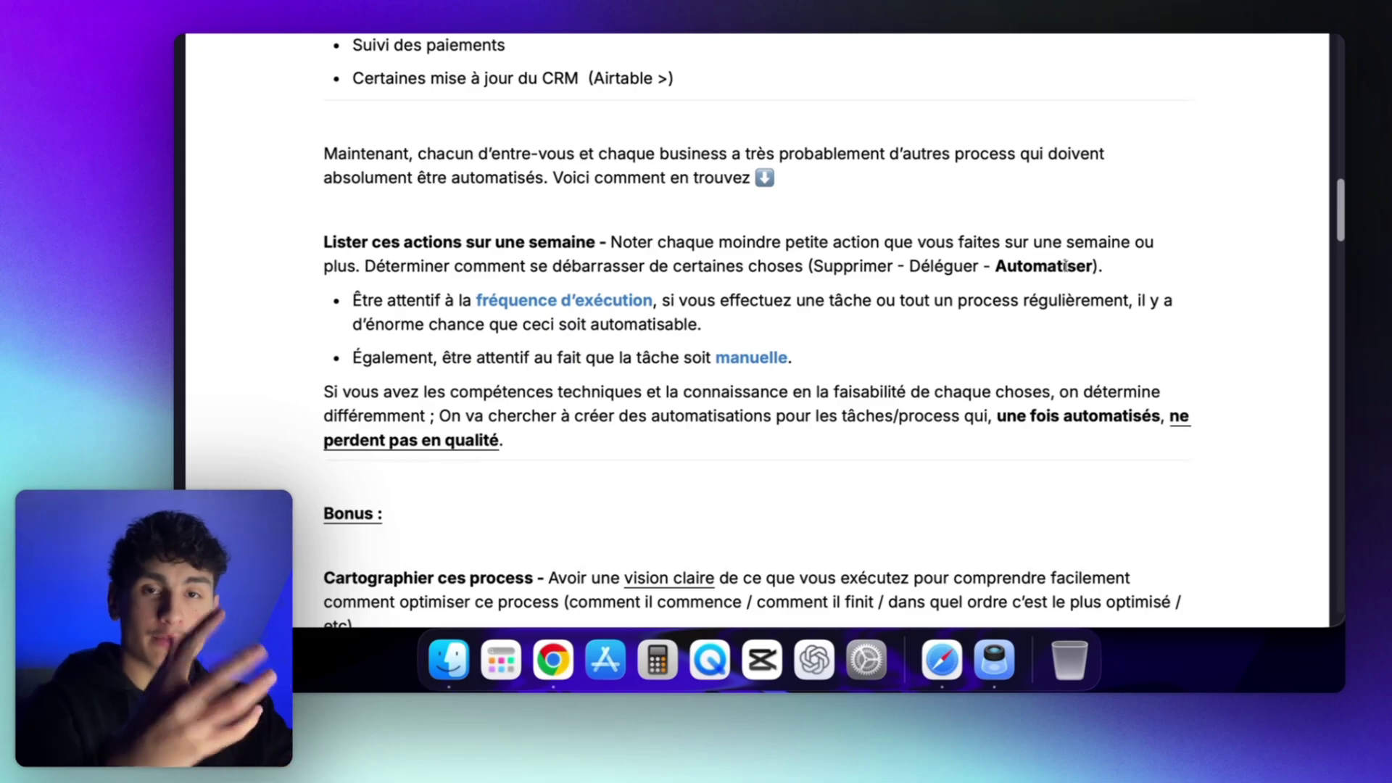
pyautogui.moveTo(993, 266); pyautogui.dragTo(976, 388)
pyautogui.click(977, 377)
pyautogui.moveTo(1060, 243); pyautogui.dragTo(1018, 301)
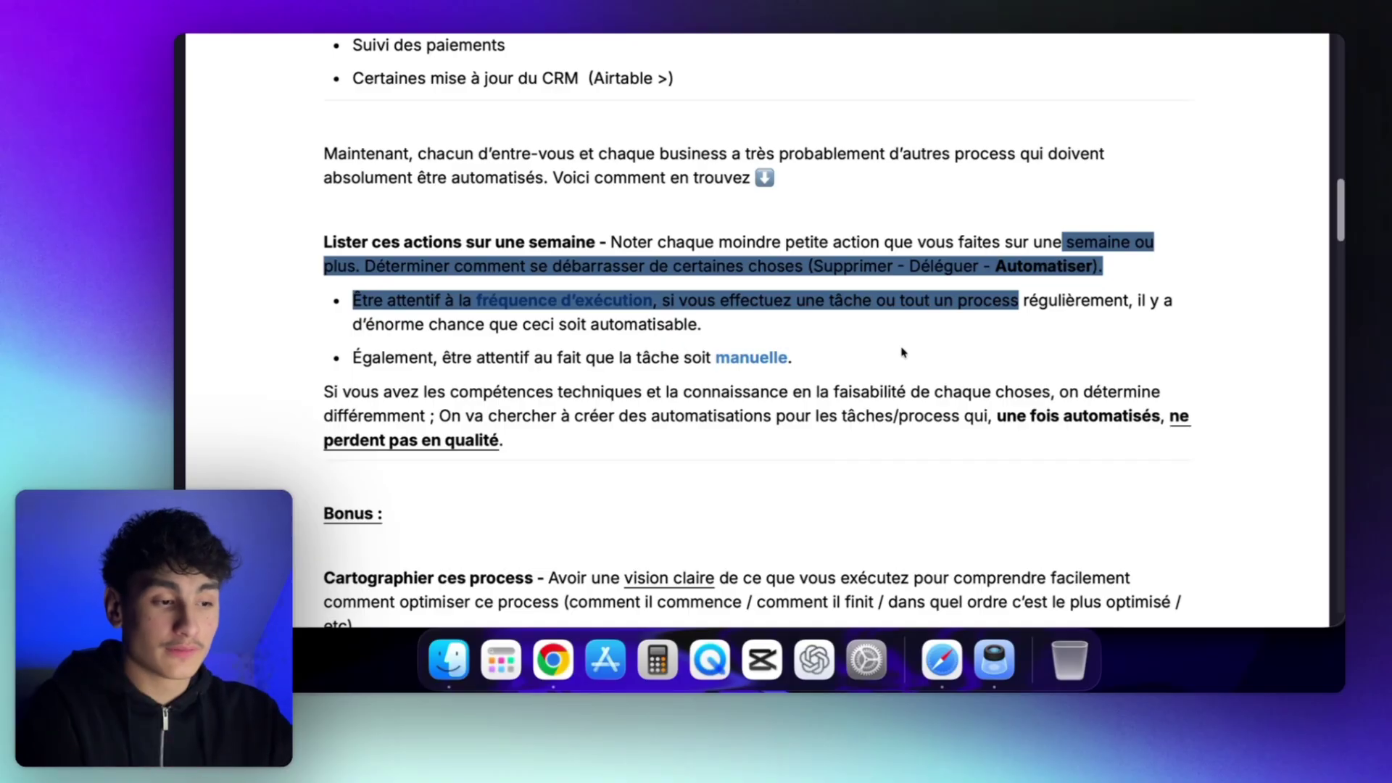
# - Highlight the weekly action listing passage through the technical skills paragraph several times while reading, clearing each selection
pyautogui.moveTo(935, 266); pyautogui.dragTo(909, 367)
pyautogui.click(944, 327)
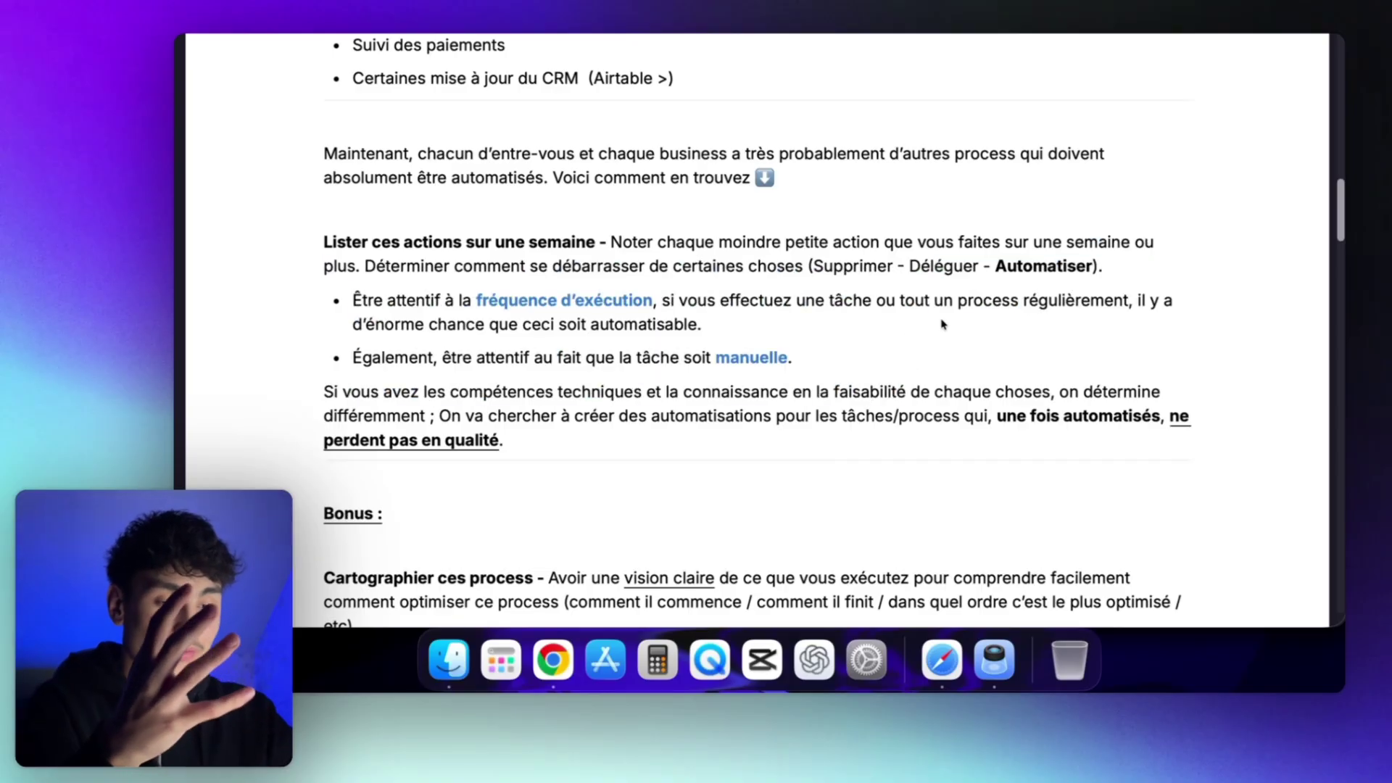
pyautogui.moveTo(860, 241); pyautogui.dragTo(816, 416)
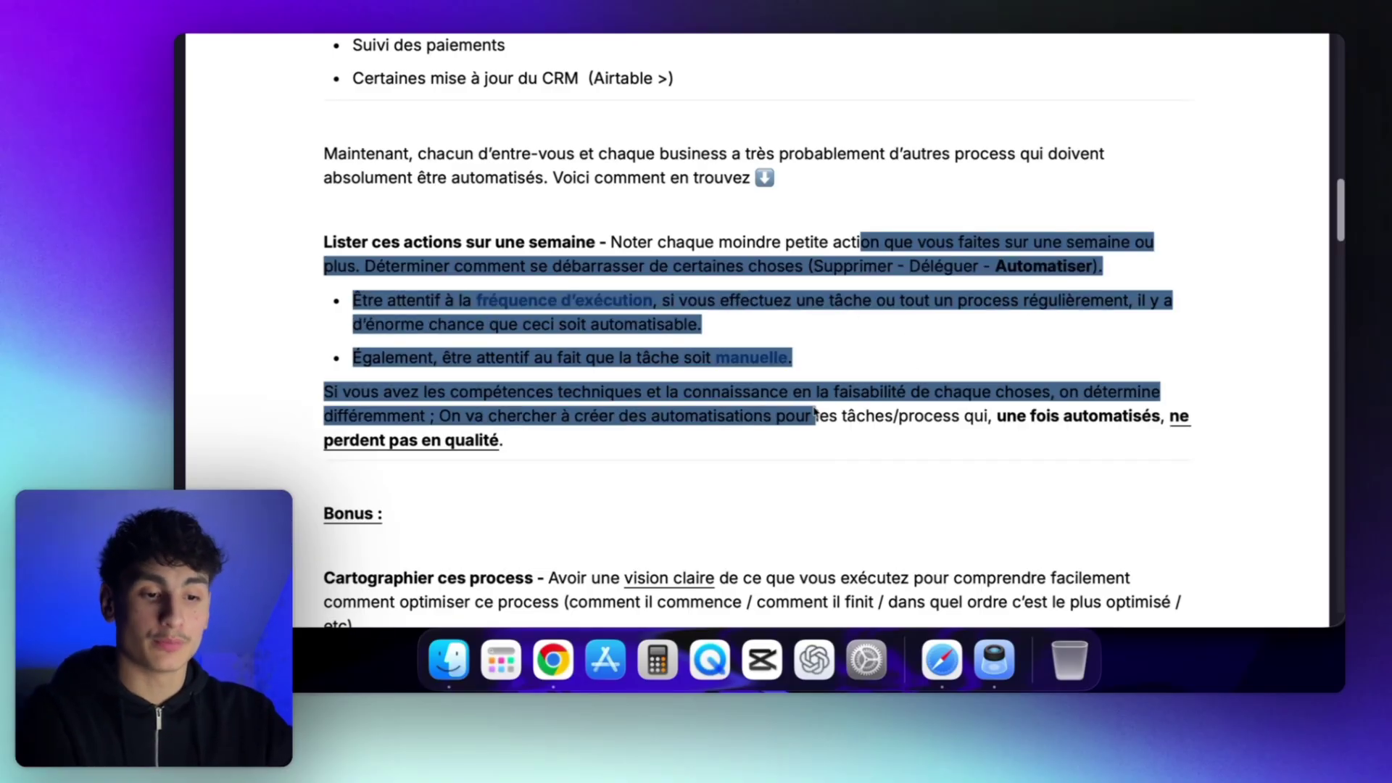
pyautogui.click(818, 392)
pyautogui.moveTo(771, 243); pyautogui.dragTo(642, 392)
pyautogui.click(771, 358)
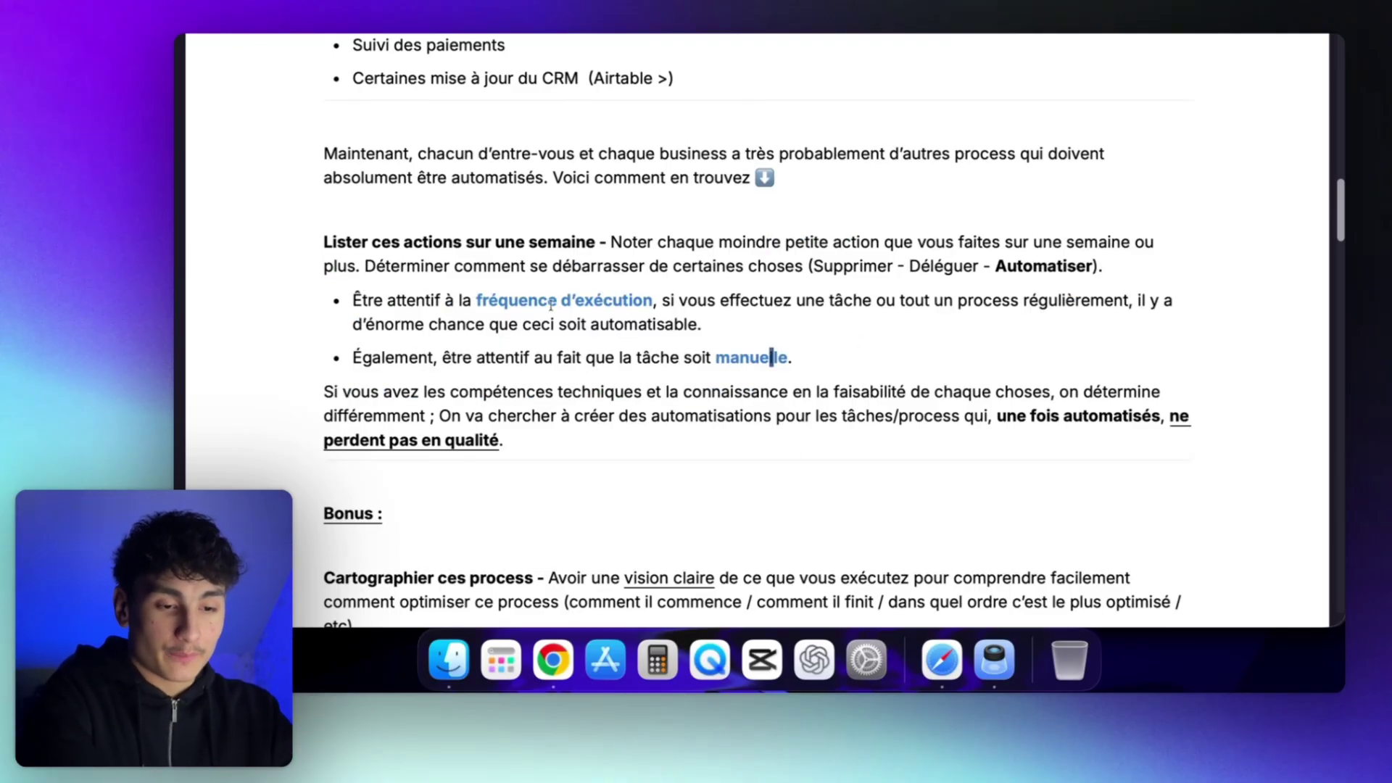
pyautogui.moveTo(673, 266); pyautogui.dragTo(667, 410)
pyautogui.click(718, 294)
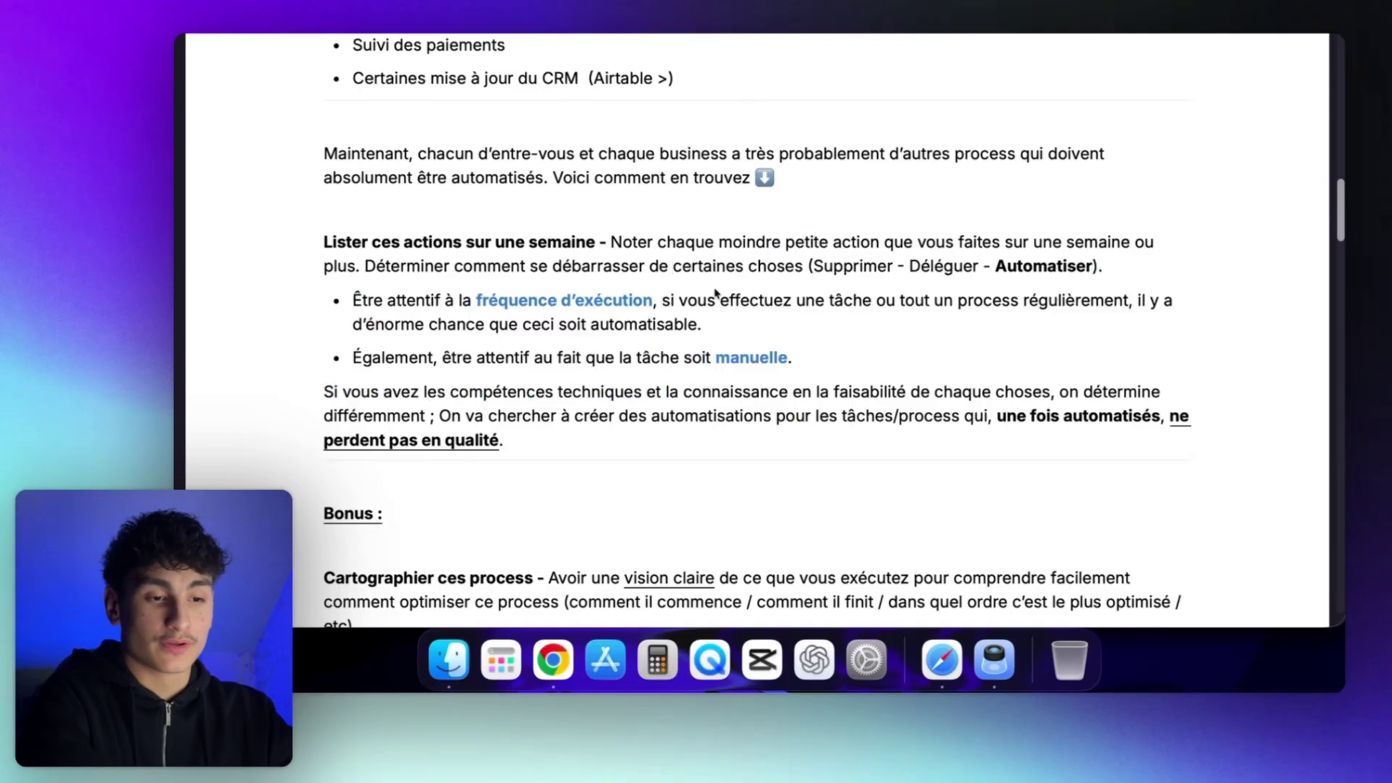
# - Highlight the "fréquence d'exécution", "ceci soit automatisable" and "manuelle" criteria in the weekly listing bullets while reading them
pyautogui.scroll(5, 527, 171)
pyautogui.moveTo(528, 171); pyautogui.dragTo(499, 282)
pyautogui.click(498, 283)
pyautogui.scroll(-4, 499, 283)
pyautogui.moveTo(447, 326); pyautogui.dragTo(573, 331)
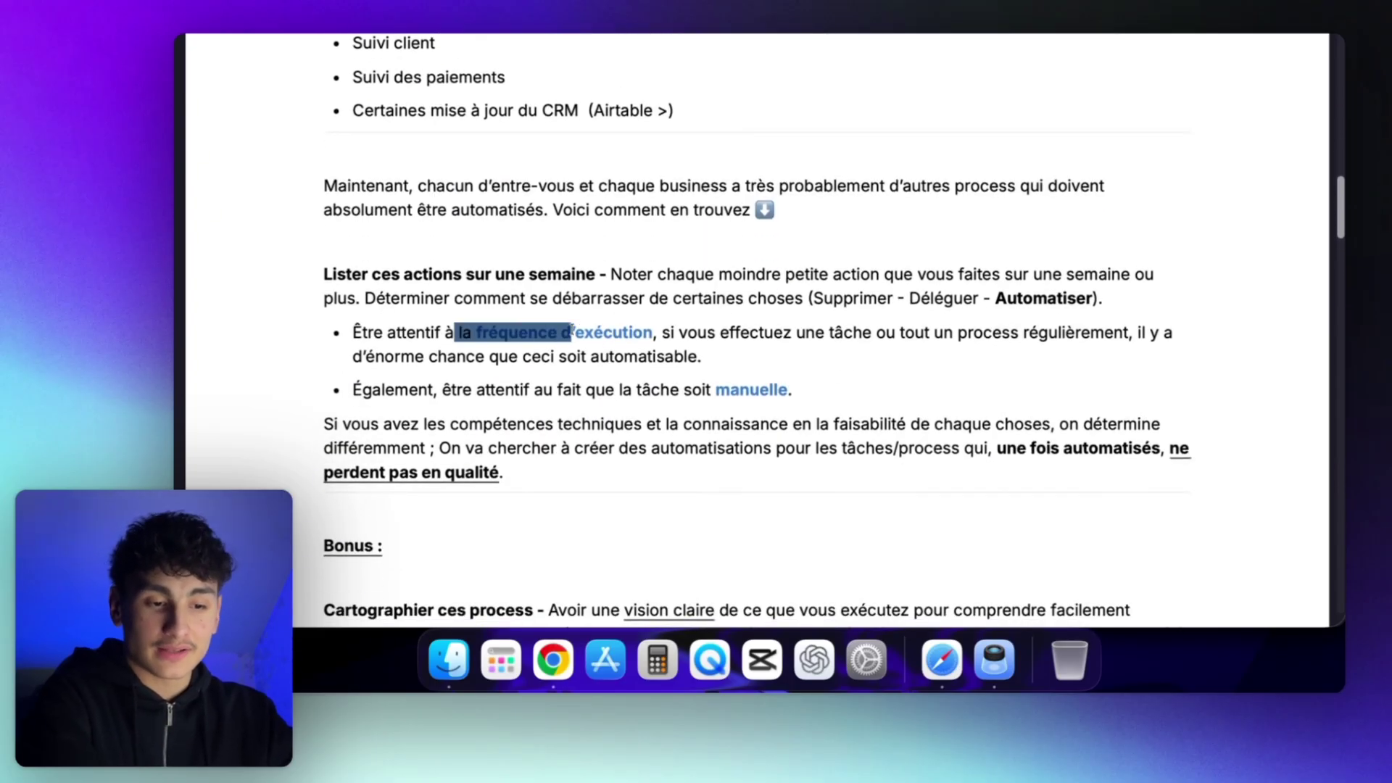
pyautogui.scroll(-1, 714, 367)
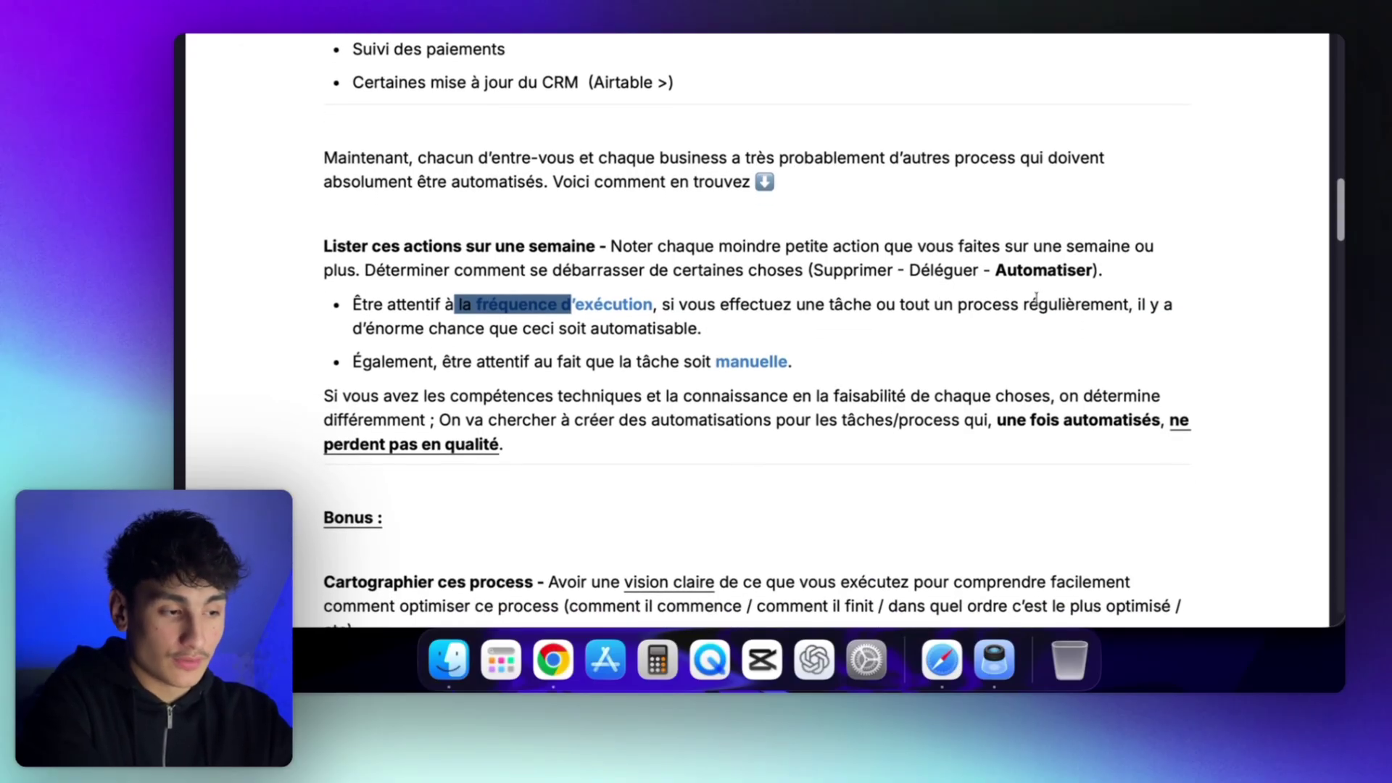
pyautogui.moveTo(523, 330); pyautogui.dragTo(666, 322)
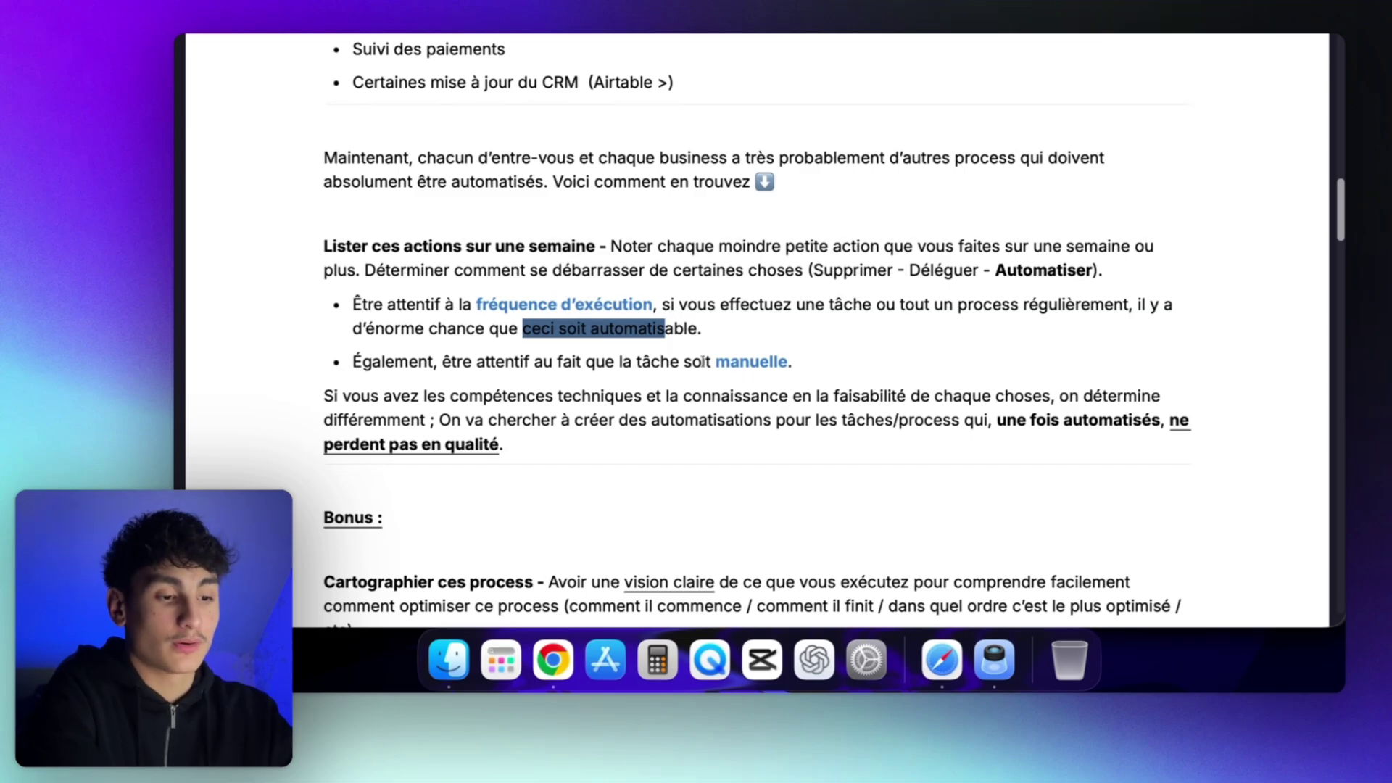
pyautogui.moveTo(710, 361); pyautogui.dragTo(808, 354)
pyautogui.click(809, 355)
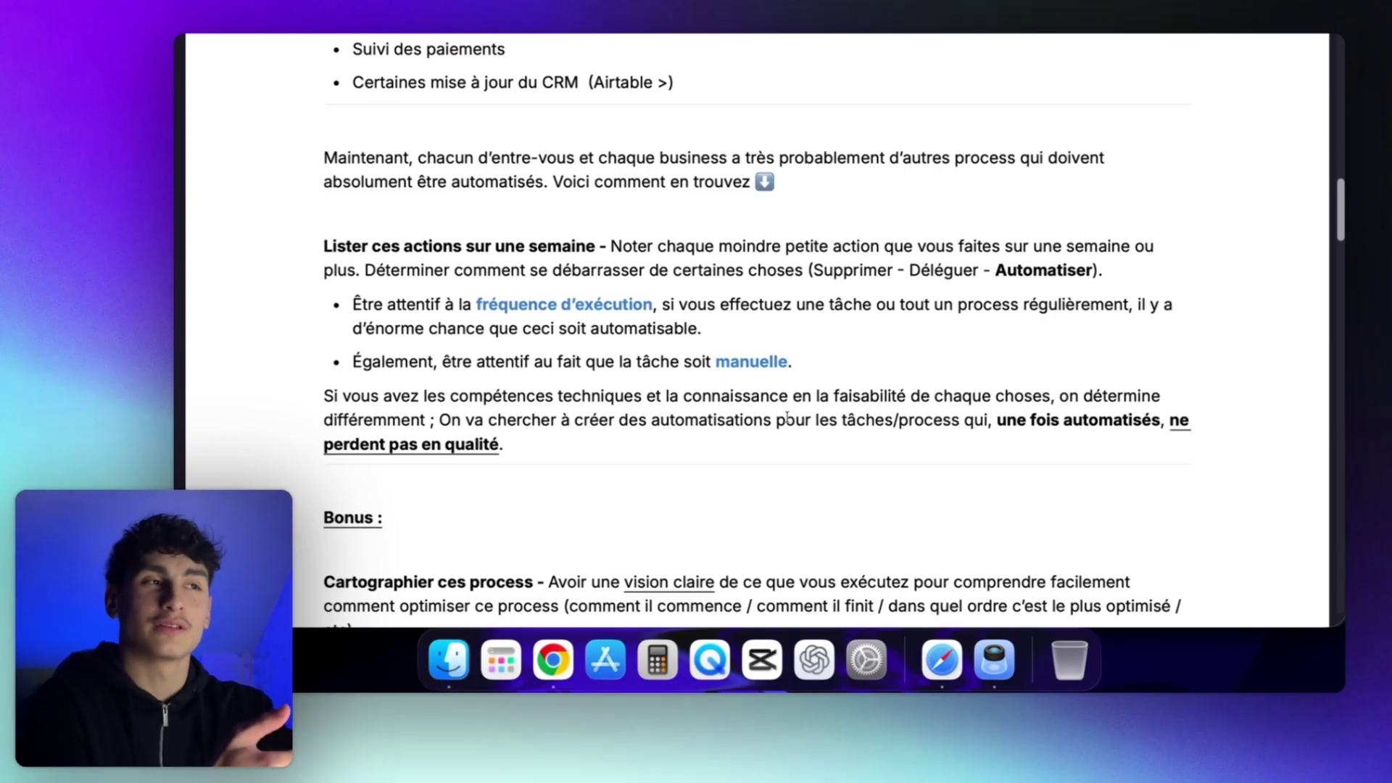
# - Highlight the text from the introduction on other processes to the paragraph on technical skills, then clear the selection
pyautogui.moveTo(870, 157); pyautogui.dragTo(805, 421)
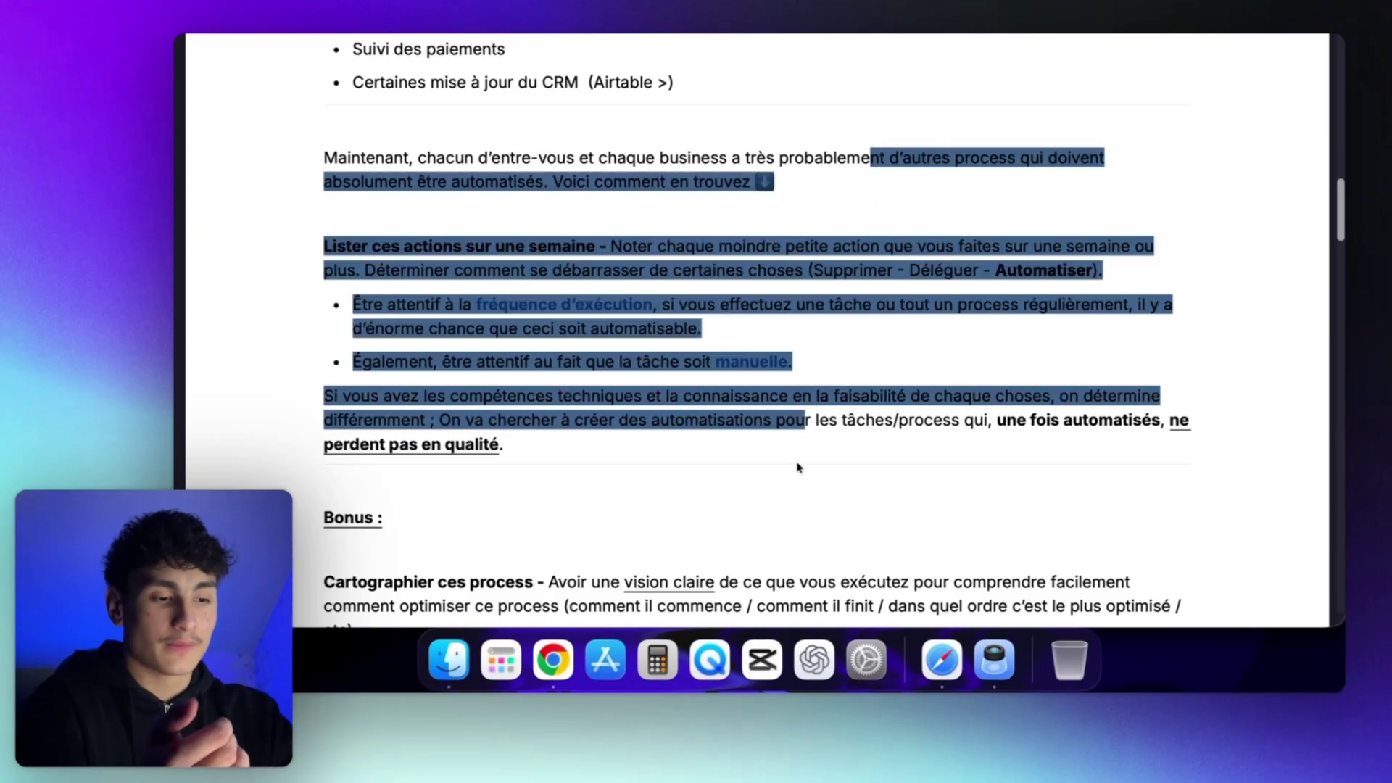
pyautogui.click(812, 358)
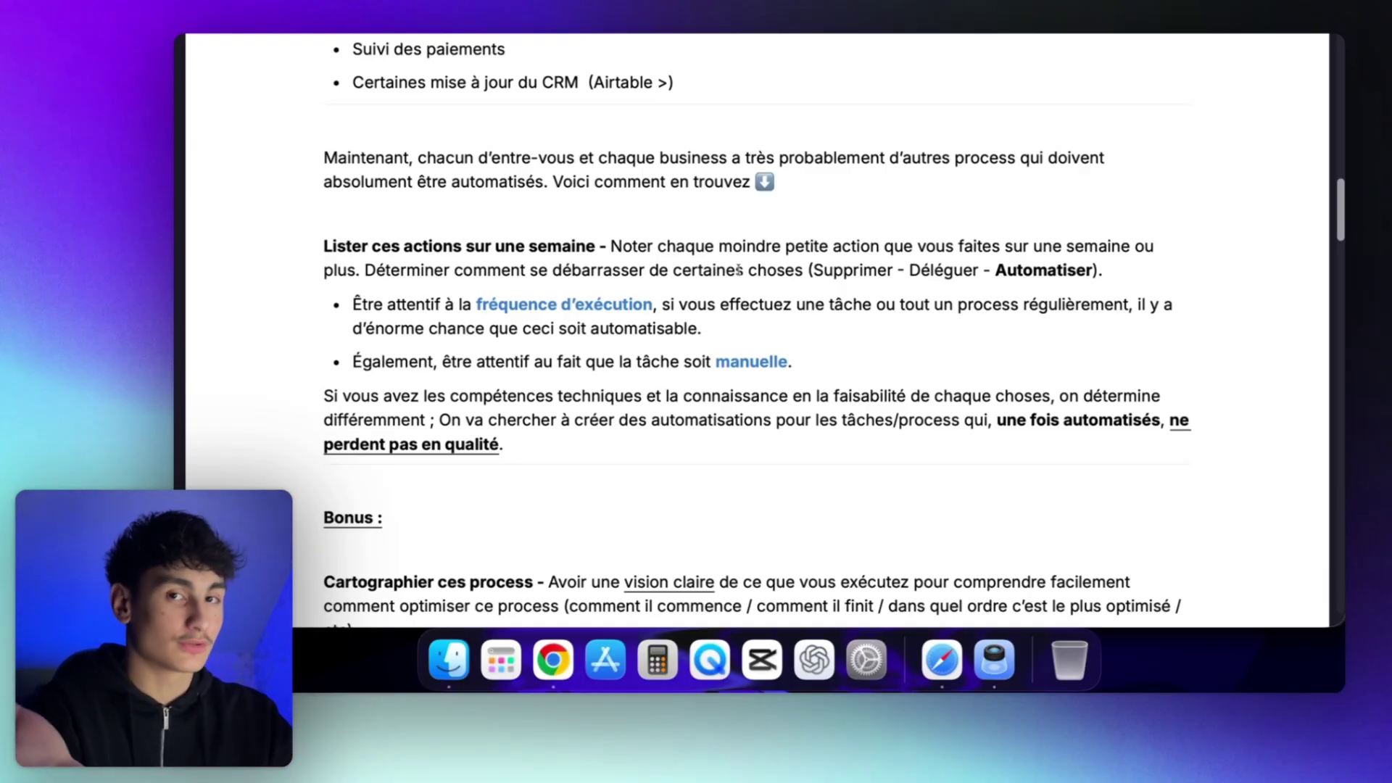
pyautogui.moveTo(614, 330); pyautogui.dragTo(606, 435)
pyautogui.click(612, 408)
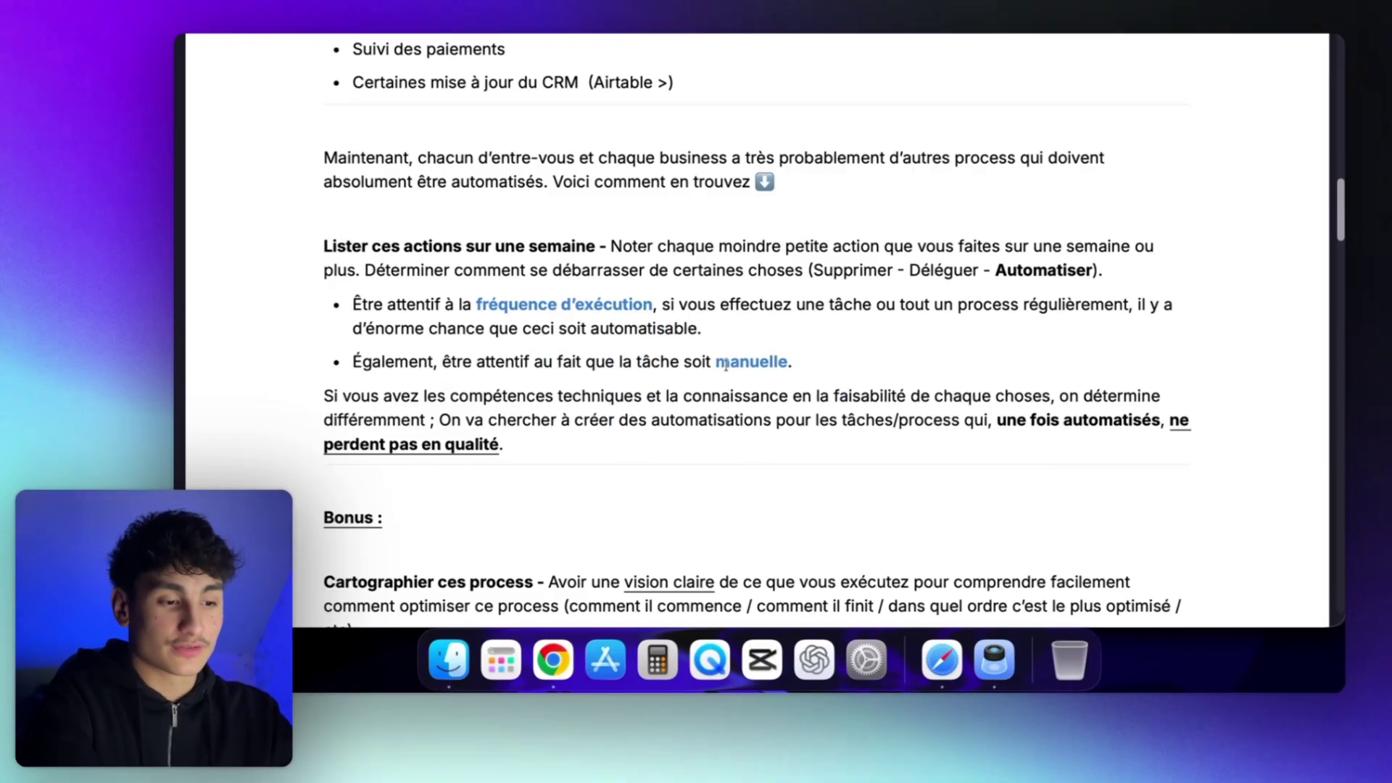
pyautogui.scroll(-1, 726, 365)
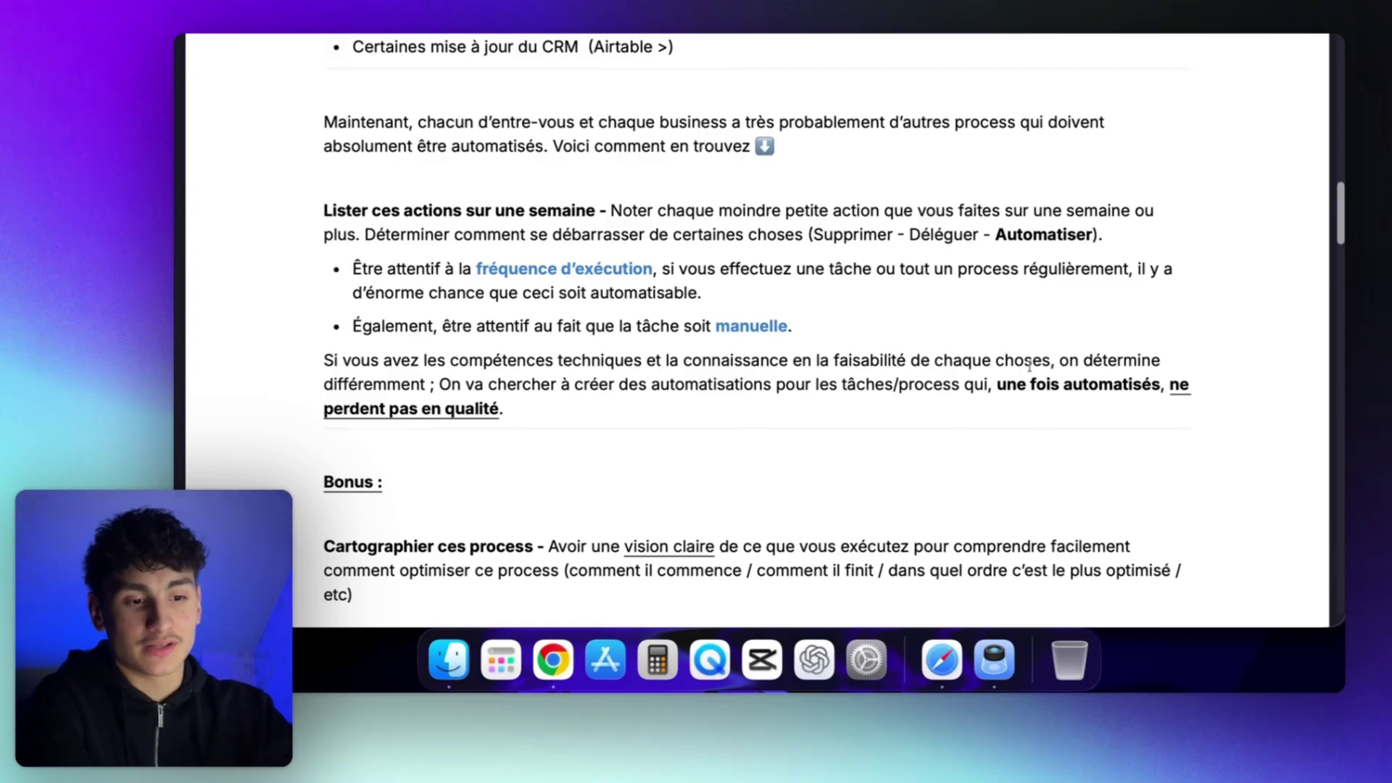
# - Highlight the "Lister ces actions sur une semaine" block with its bullets and the phrase "faisabilité de chaque choses" while reading
pyautogui.moveTo(322, 208); pyautogui.dragTo(810, 312)
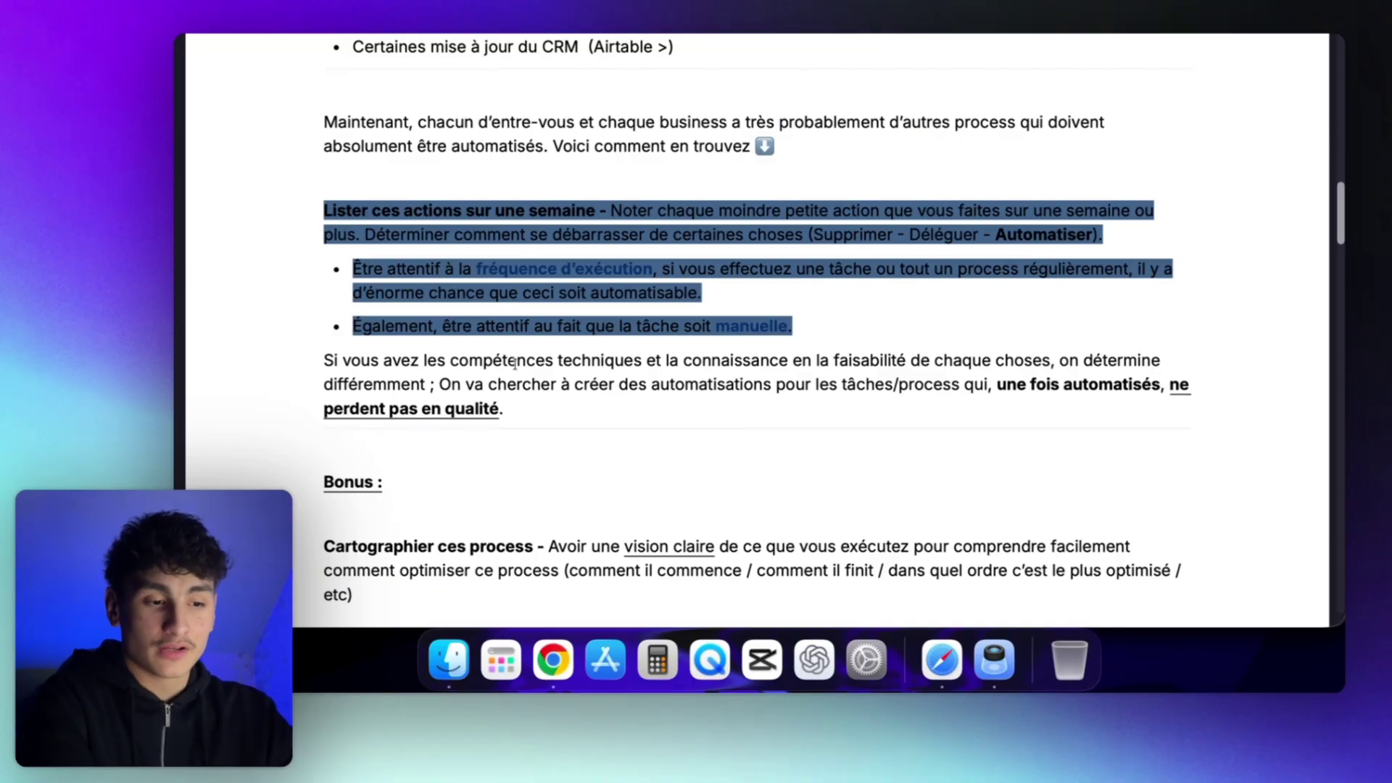
pyautogui.moveTo(840, 358); pyautogui.dragTo(1062, 357)
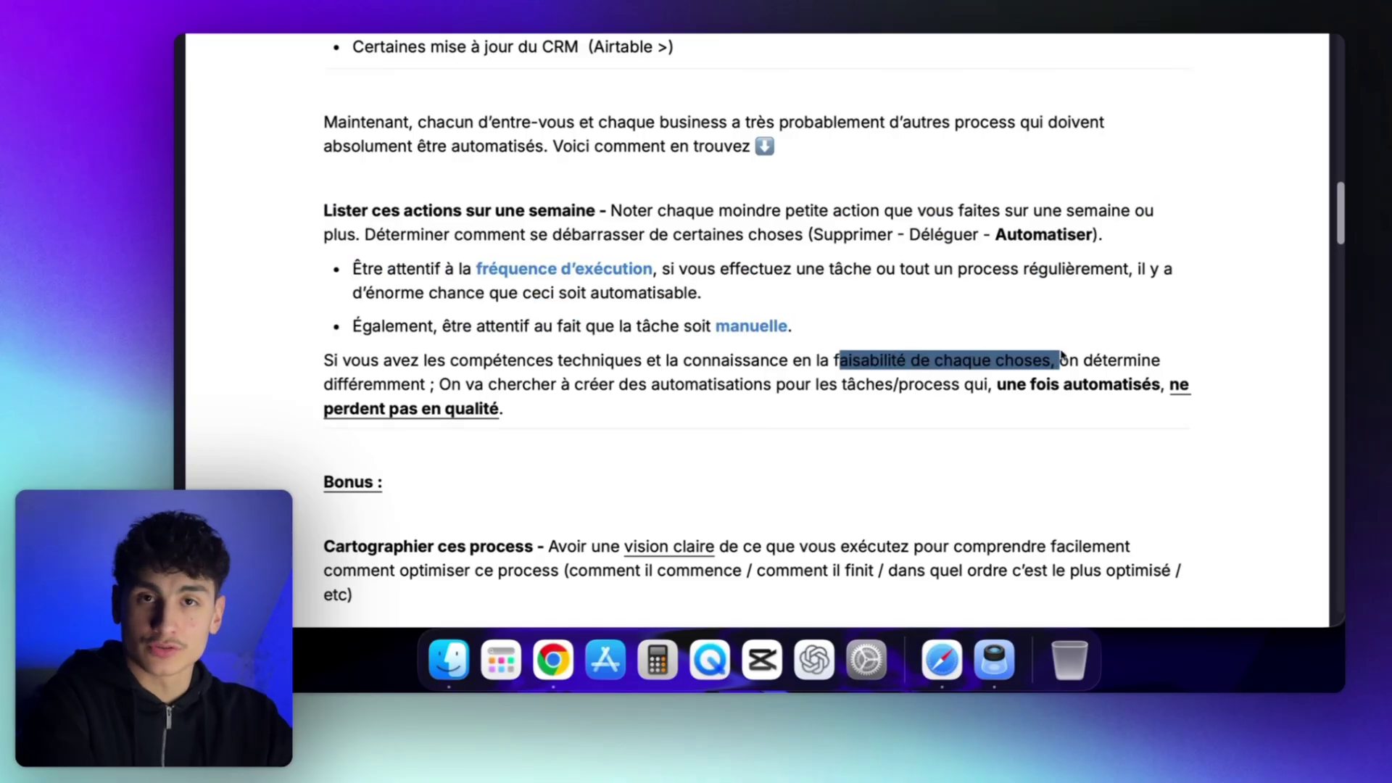
pyautogui.click(1062, 356)
pyautogui.moveTo(768, 212); pyautogui.dragTo(700, 409)
pyautogui.click(761, 293)
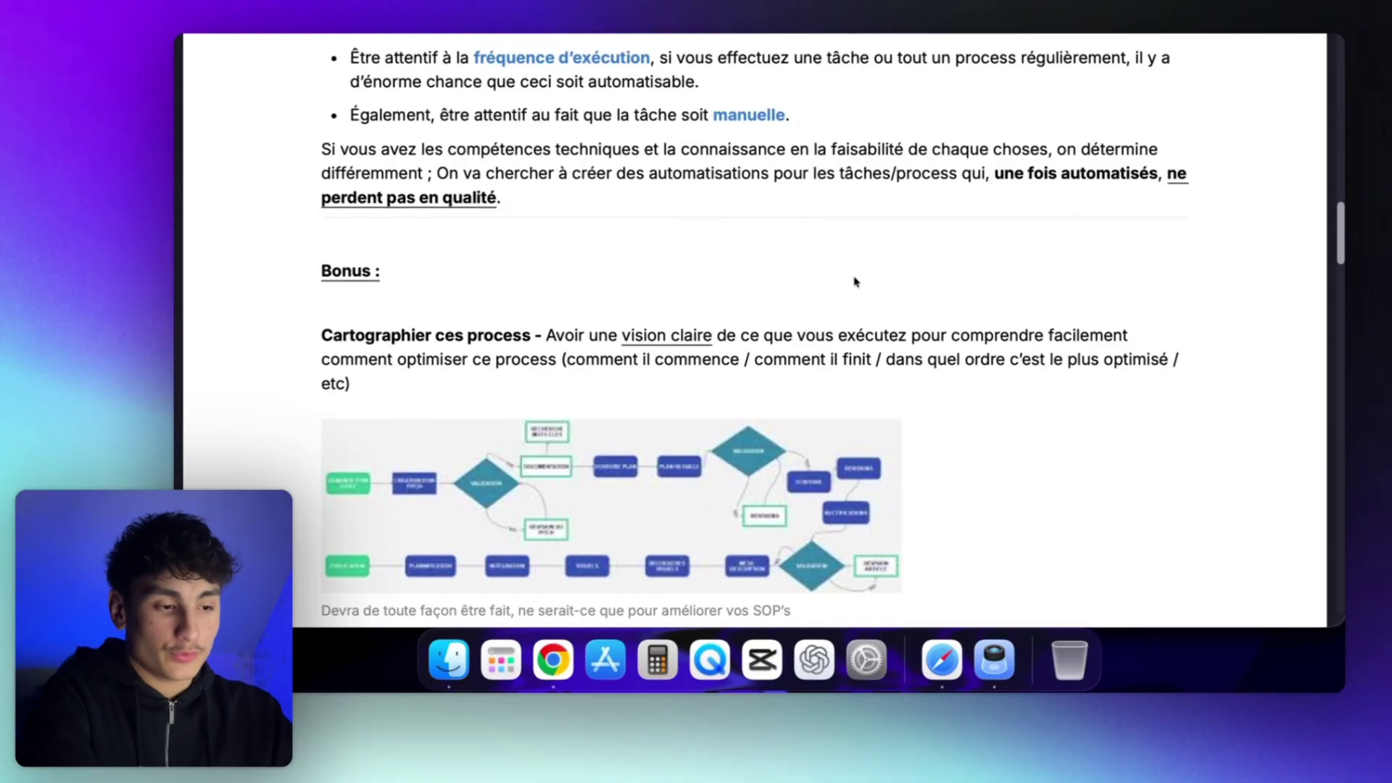
# - Read the Bonus section's "Cartographier ces process" paragraph, briefly highlighting parts of it, and view the flowchart below
pyautogui.scroll(-1, 854, 280)
pyautogui.moveTo(857, 284); pyautogui.dragTo(844, 326)
pyautogui.click(851, 306)
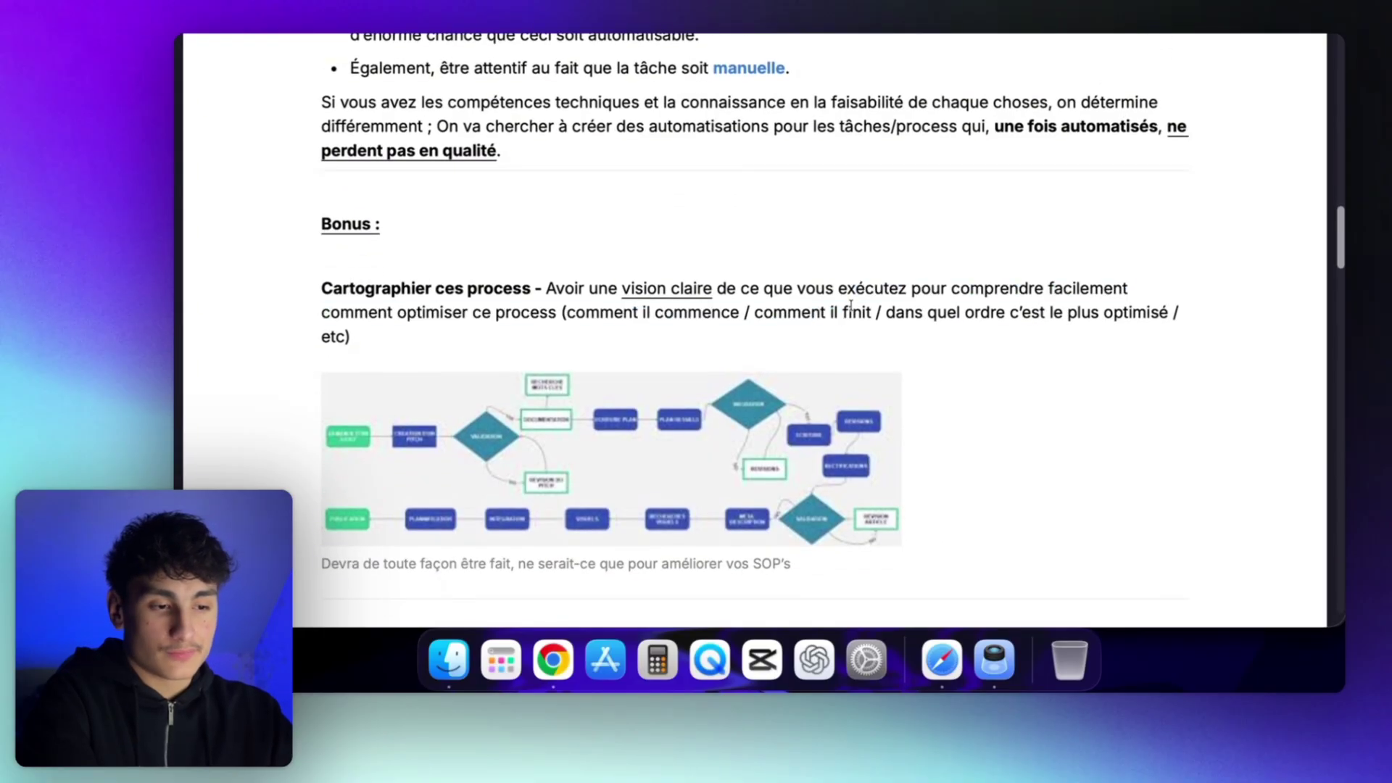
pyautogui.moveTo(366, 288); pyautogui.dragTo(760, 352)
pyautogui.click(542, 283)
pyautogui.click(786, 305)
pyautogui.moveTo(401, 288); pyautogui.dragTo(591, 305)
pyautogui.click(590, 304)
pyautogui.scroll(-3, 591, 304)
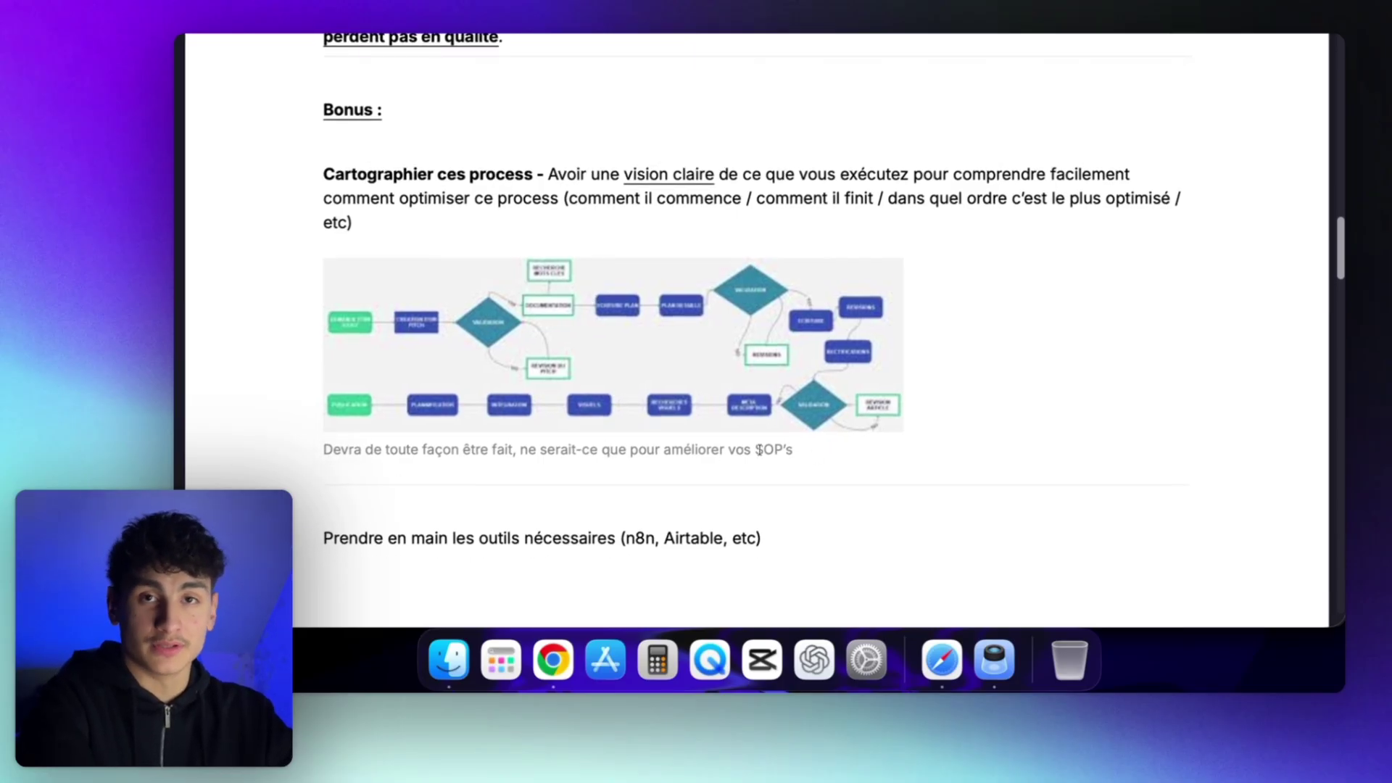
# - Highlight "Avoir une vision claire" and the process optimisation explanation in the "Cartographier ces process" paragraph, clearing the selections
pyautogui.scroll(2, 759, 449)
pyautogui.scroll(1, 759, 449)
pyautogui.moveTo(506, 232); pyautogui.dragTo(639, 232)
pyautogui.click(638, 232)
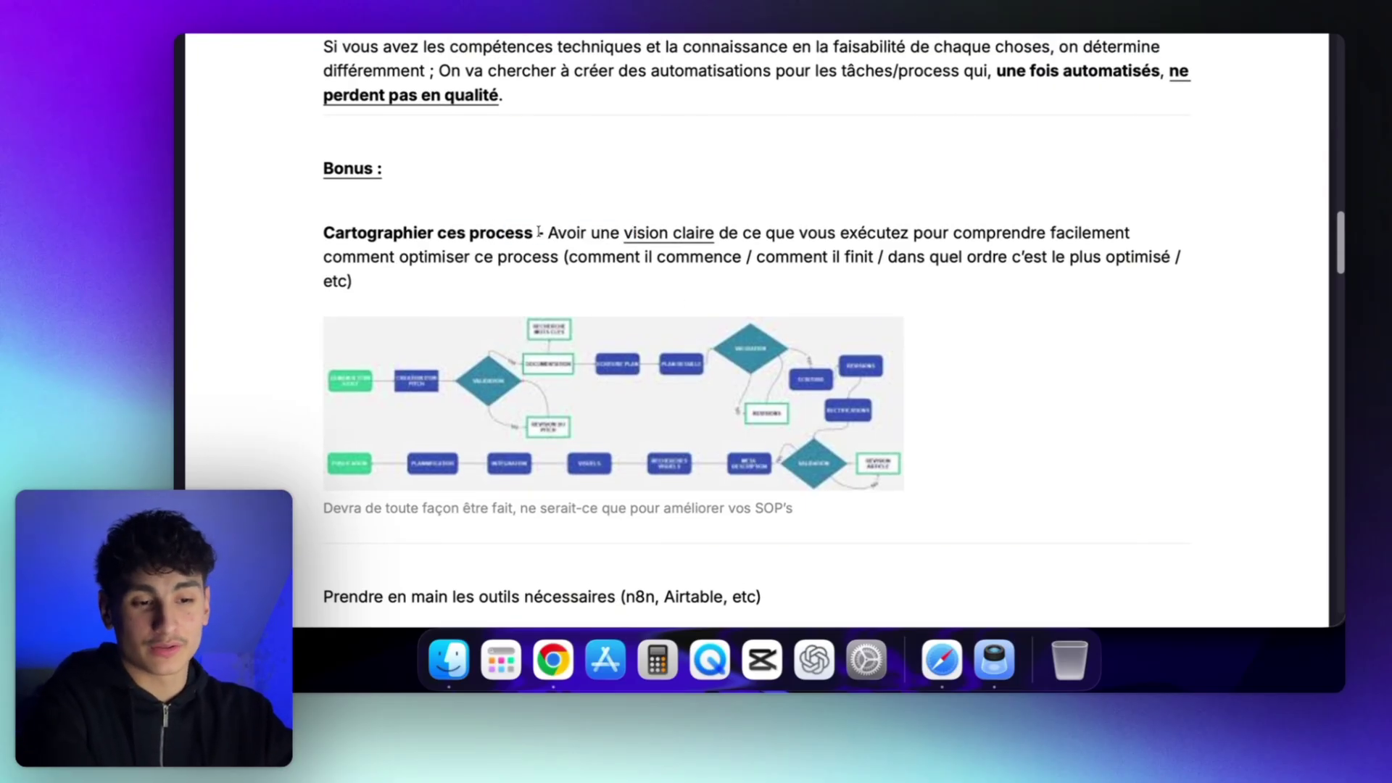
pyautogui.moveTo(476, 233); pyautogui.dragTo(776, 232)
pyautogui.click(621, 239)
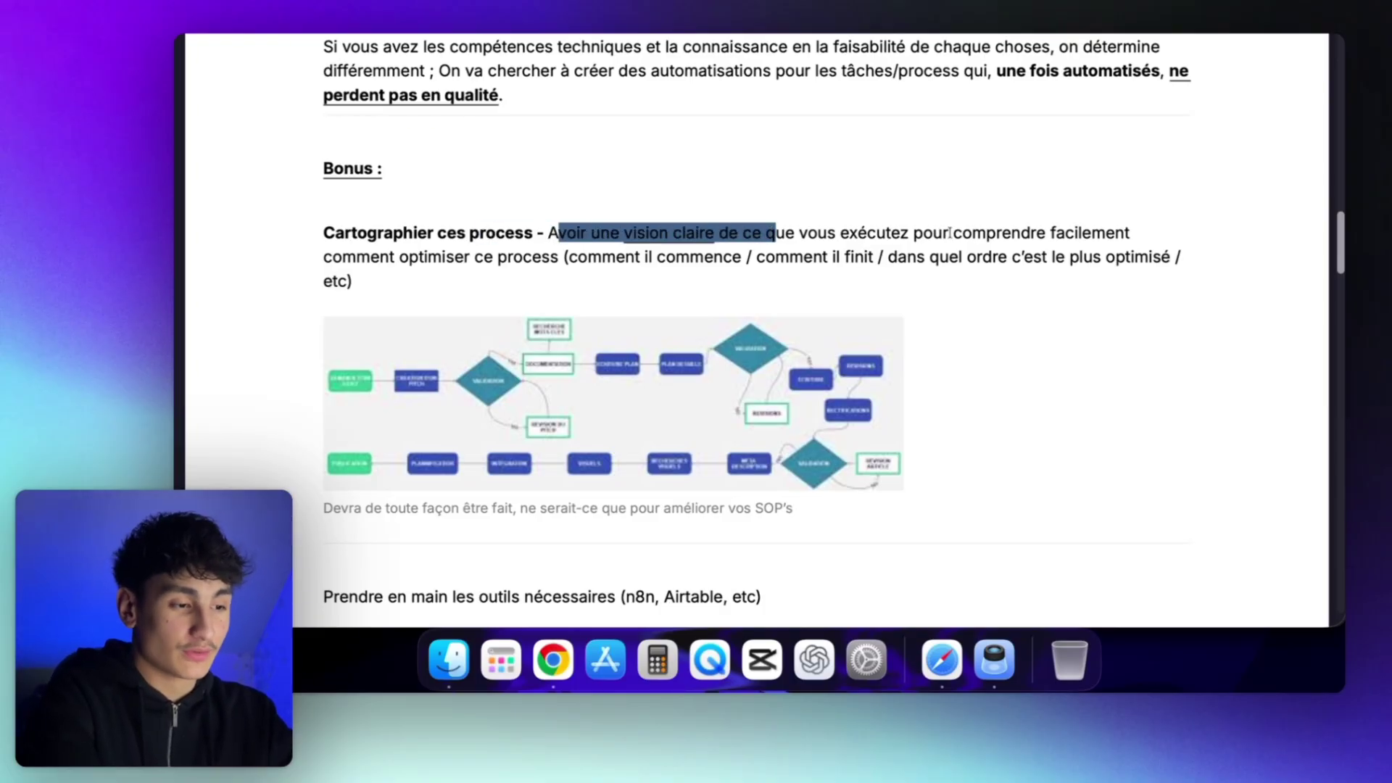
pyautogui.moveTo(418, 233); pyautogui.dragTo(732, 257)
pyautogui.click(851, 273)
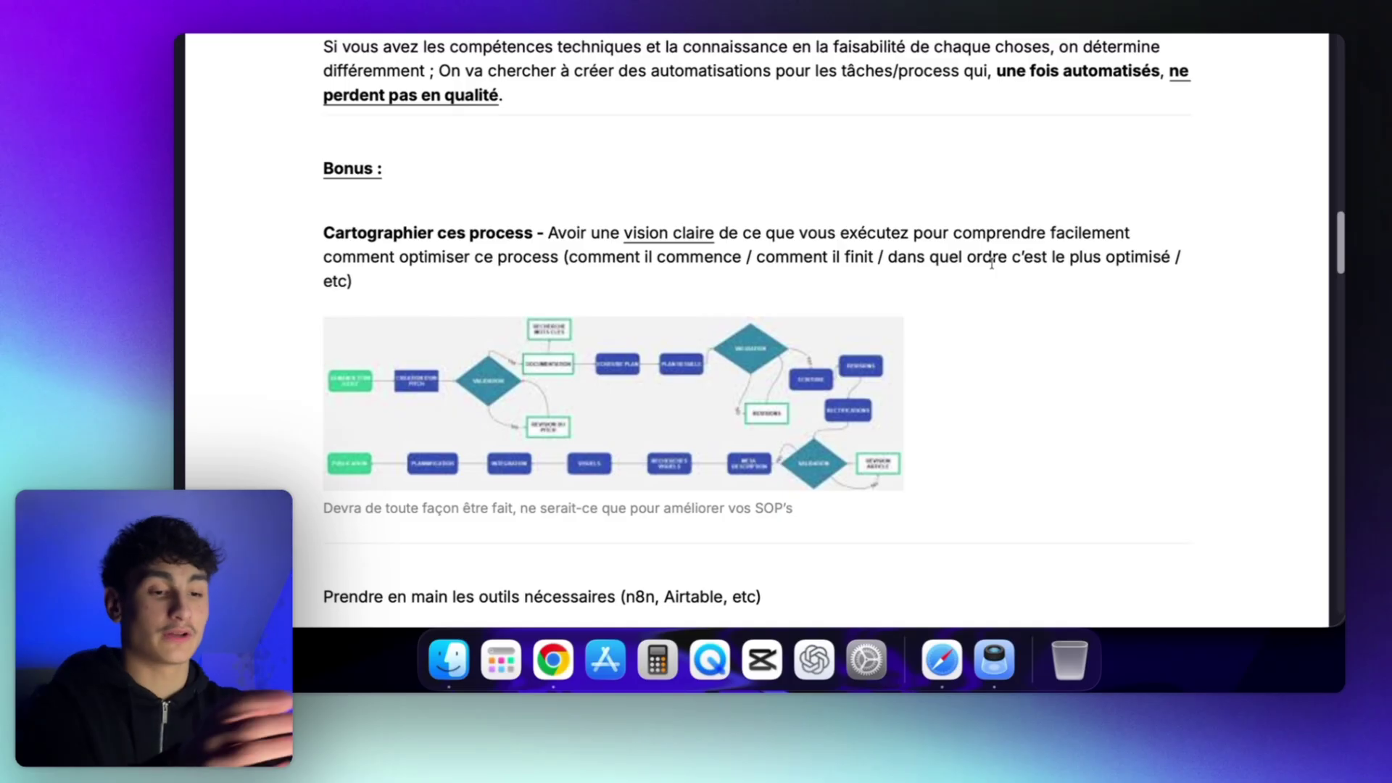
# - Look over the process flowchart and its surrounding text, from the manual task criteria to the Partie 2 heading
pyautogui.scroll(-2, 647, 383)
pyautogui.scroll(-6, 647, 383)
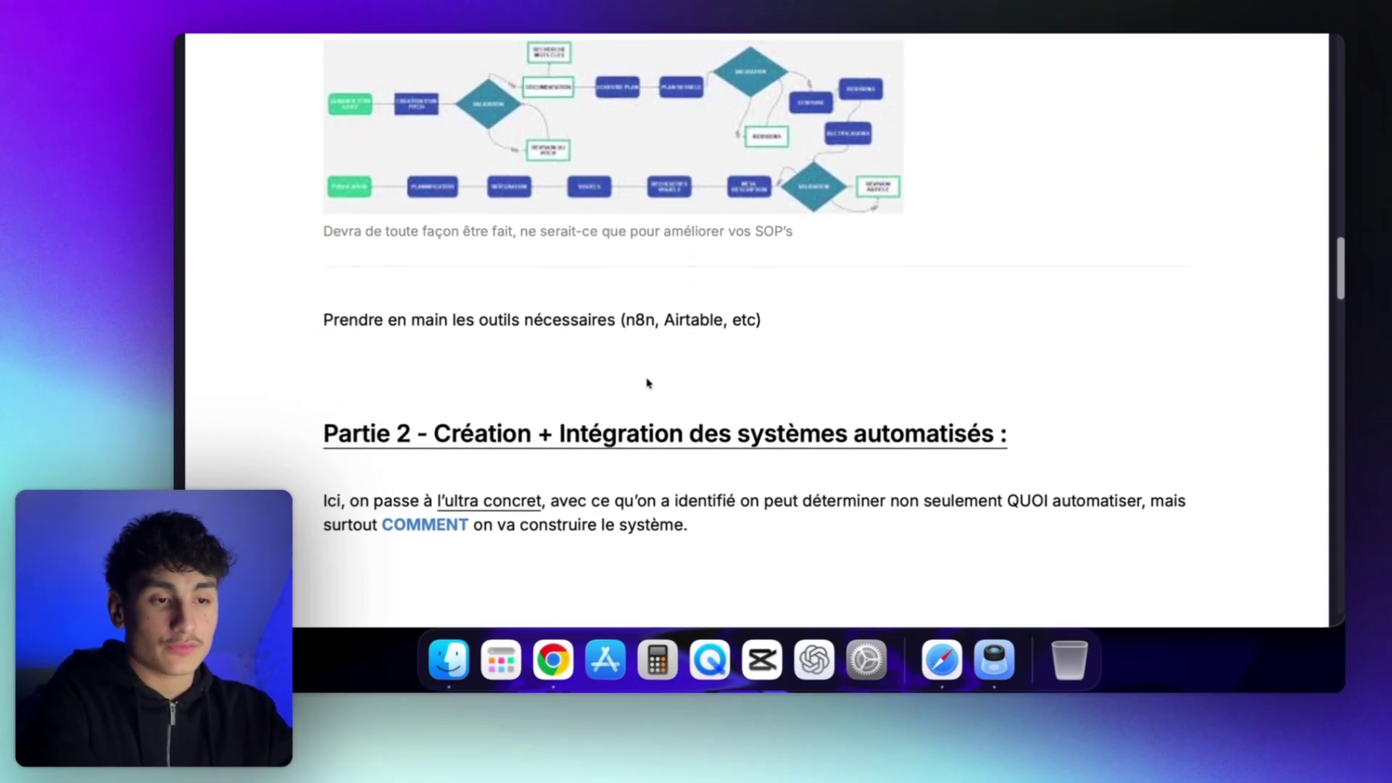
pyautogui.scroll(10, 647, 383)
pyautogui.scroll(-1, 746, 272)
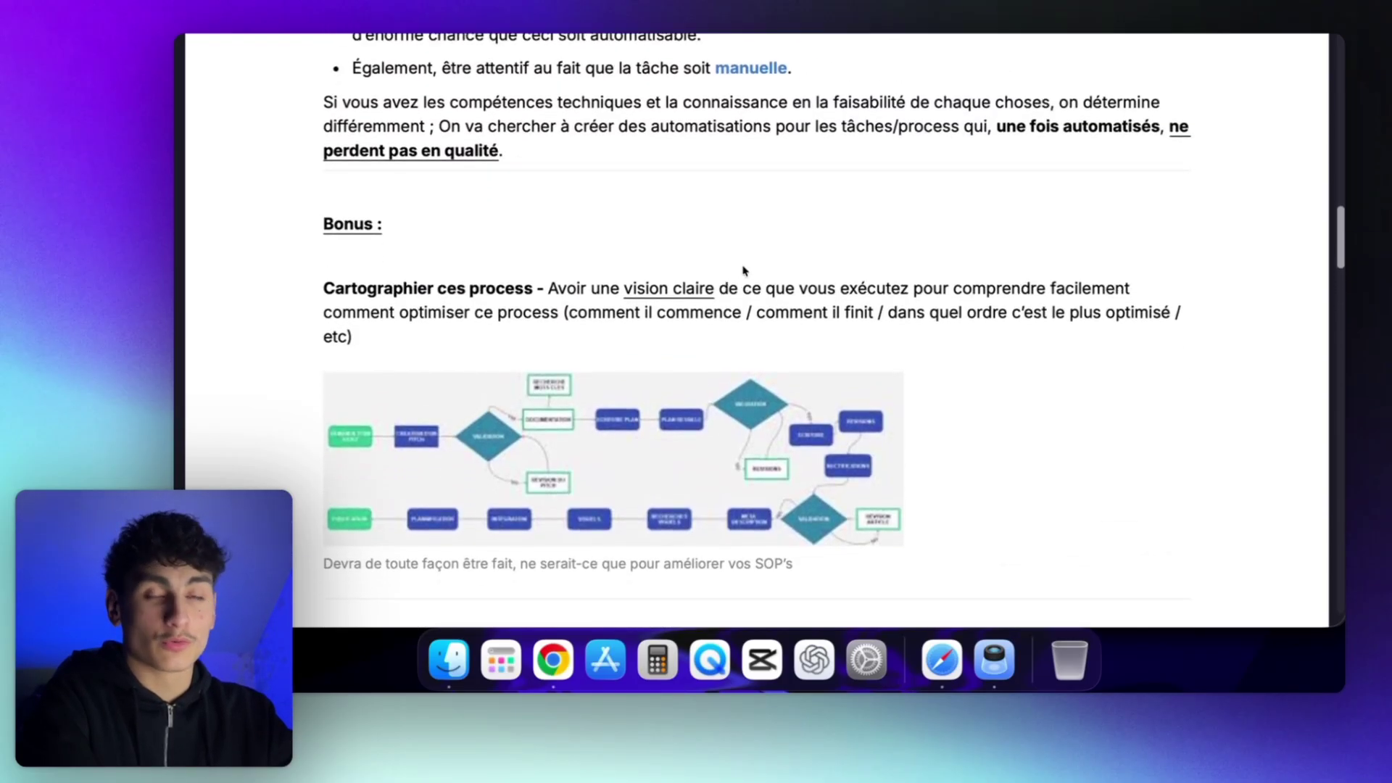
pyautogui.scroll(7, 746, 272)
pyautogui.scroll(-4, 743, 270)
pyautogui.scroll(-10, 743, 271)
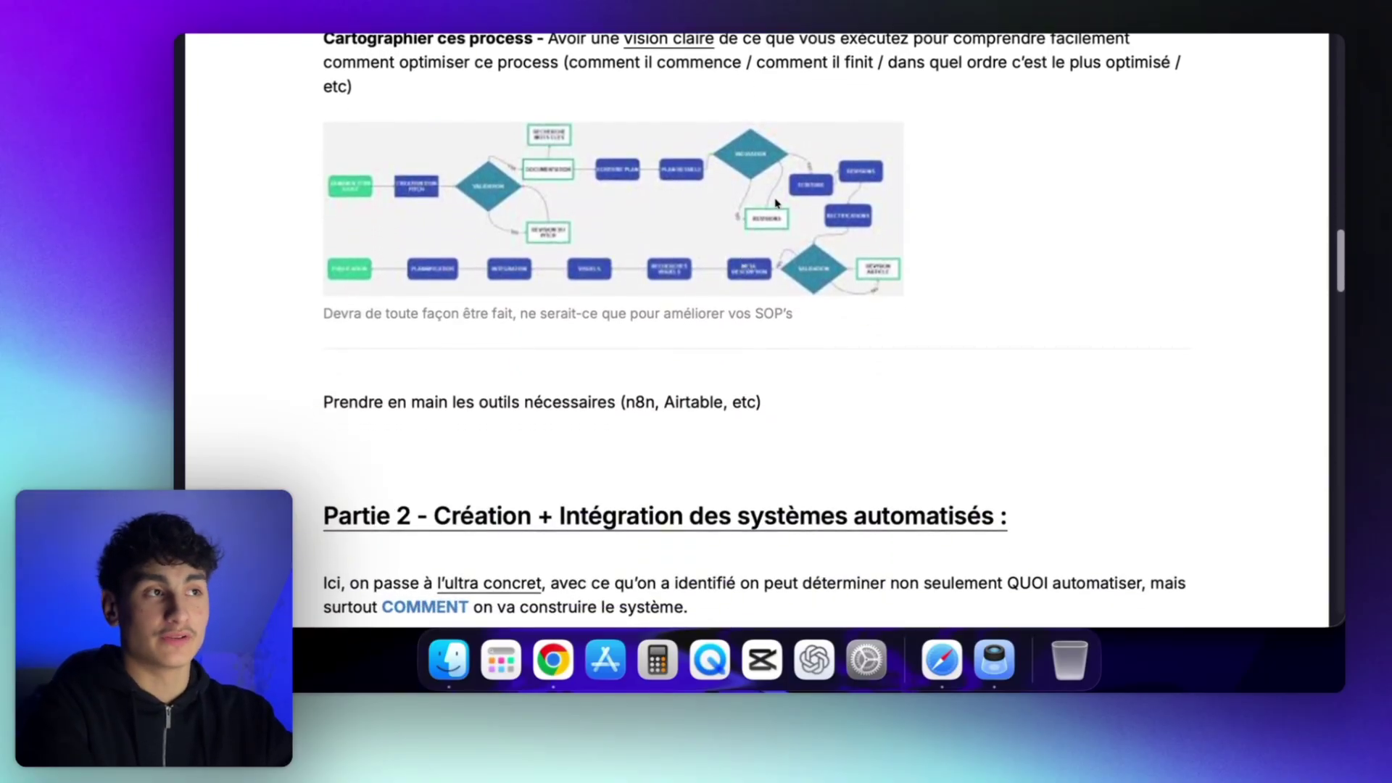
# - Highlight parts of the line "Prendre en main les outils nécessaires (n8n, Airtable, etc)", clearing each selection
pyautogui.scroll(-1, 776, 203)
pyautogui.moveTo(350, 363); pyautogui.dragTo(599, 363)
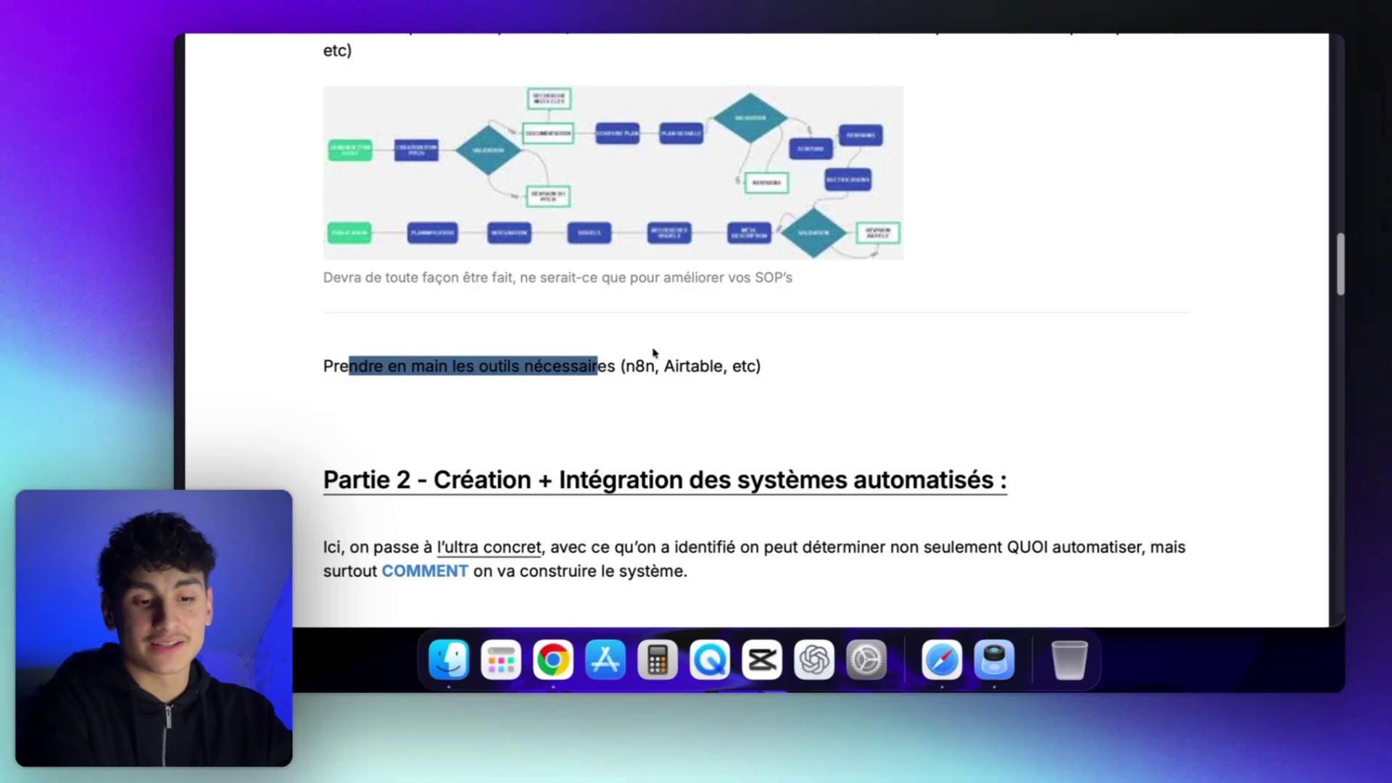
pyautogui.click(508, 378)
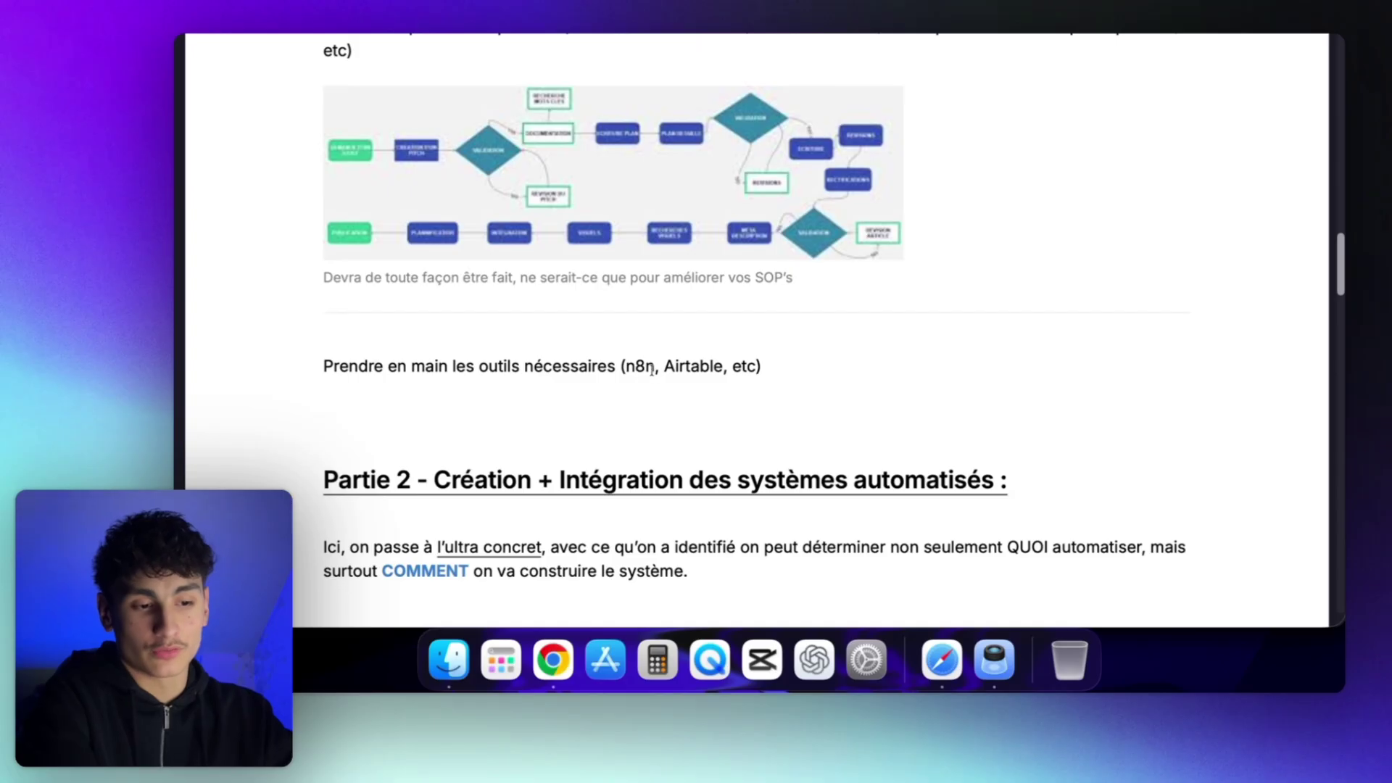
pyautogui.moveTo(636, 367); pyautogui.dragTo(747, 367)
pyautogui.click(746, 367)
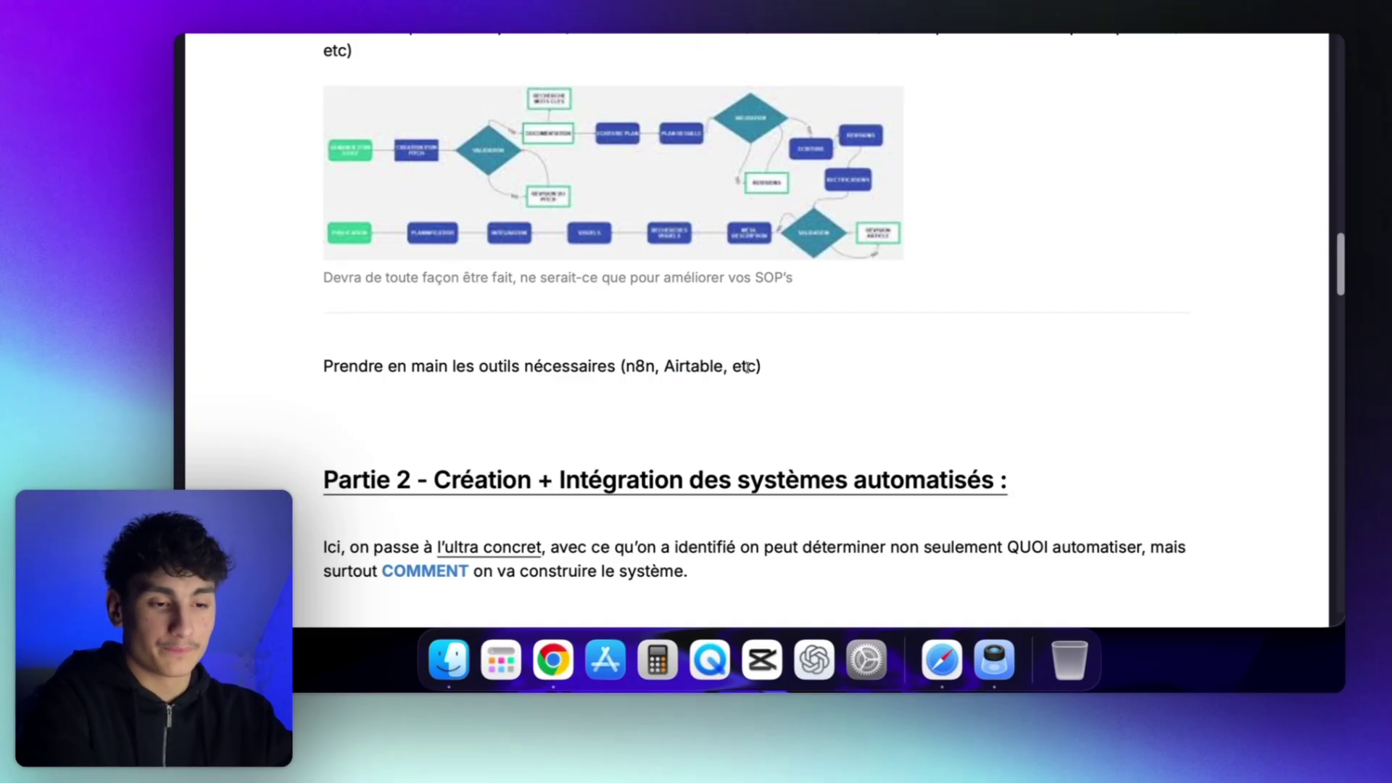
# - Read the "Partie 2 - Création + Intégration des systèmes automatisés" heading and introduction, briefly highlighting "l'ultra concret" and part of the title
pyautogui.scroll(-5, 747, 367)
pyautogui.scroll(-2, 746, 368)
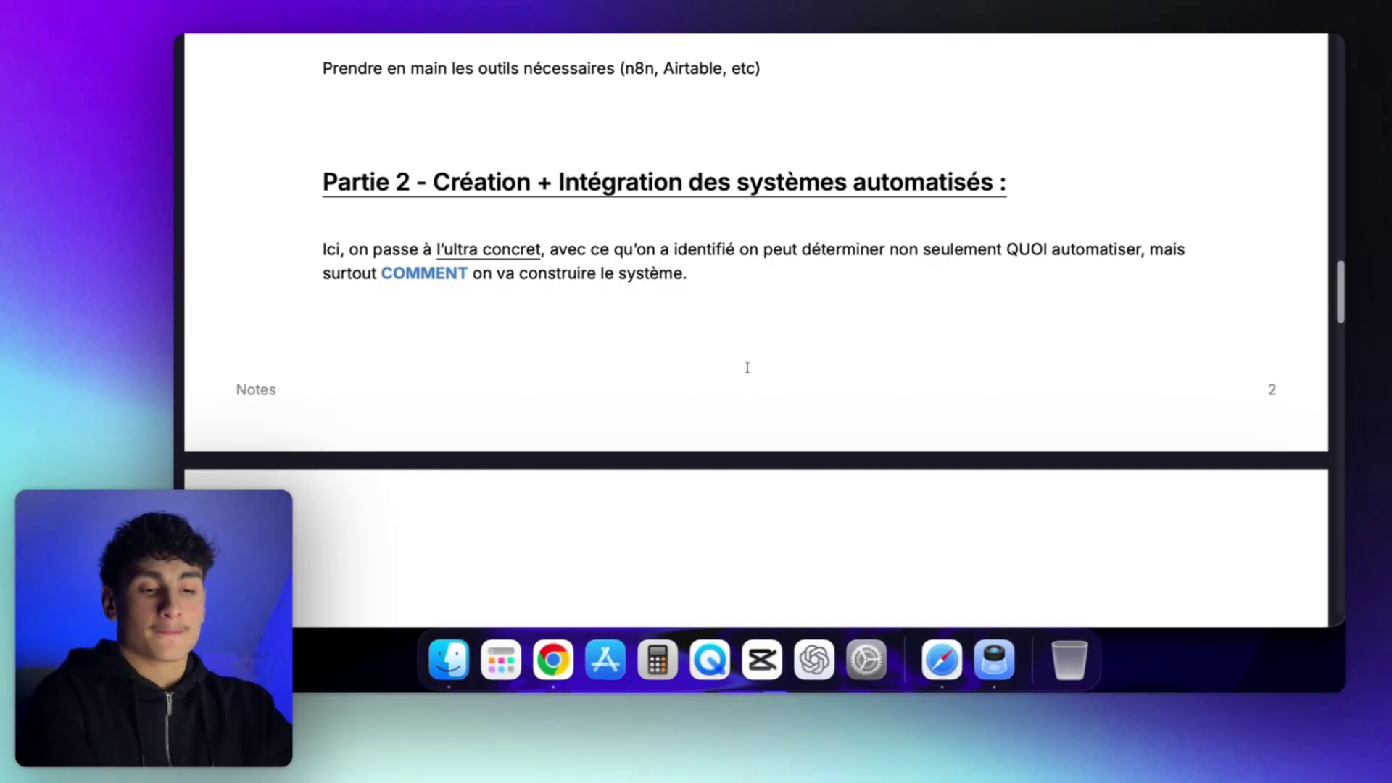
pyautogui.moveTo(445, 248); pyautogui.dragTo(551, 246)
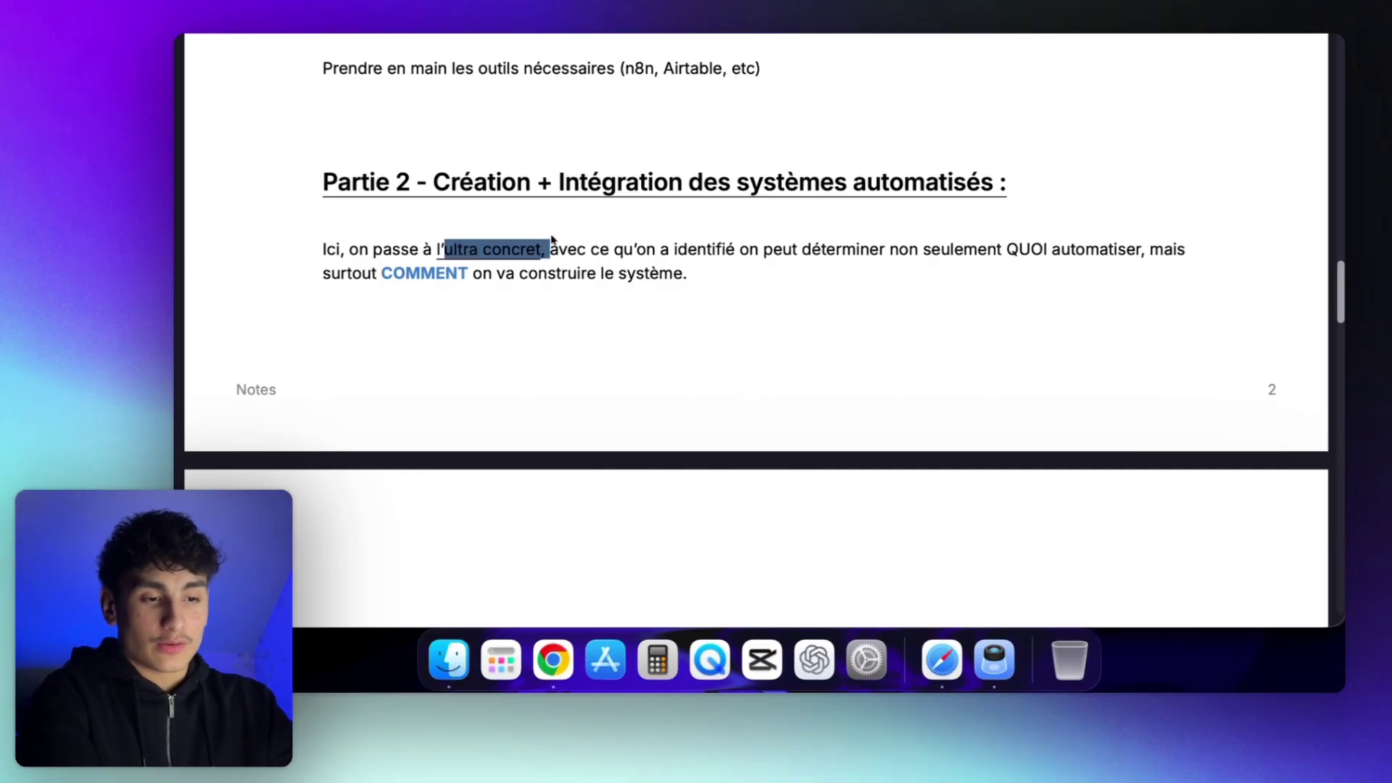
pyautogui.click(579, 242)
pyautogui.moveTo(462, 181); pyautogui.dragTo(567, 179)
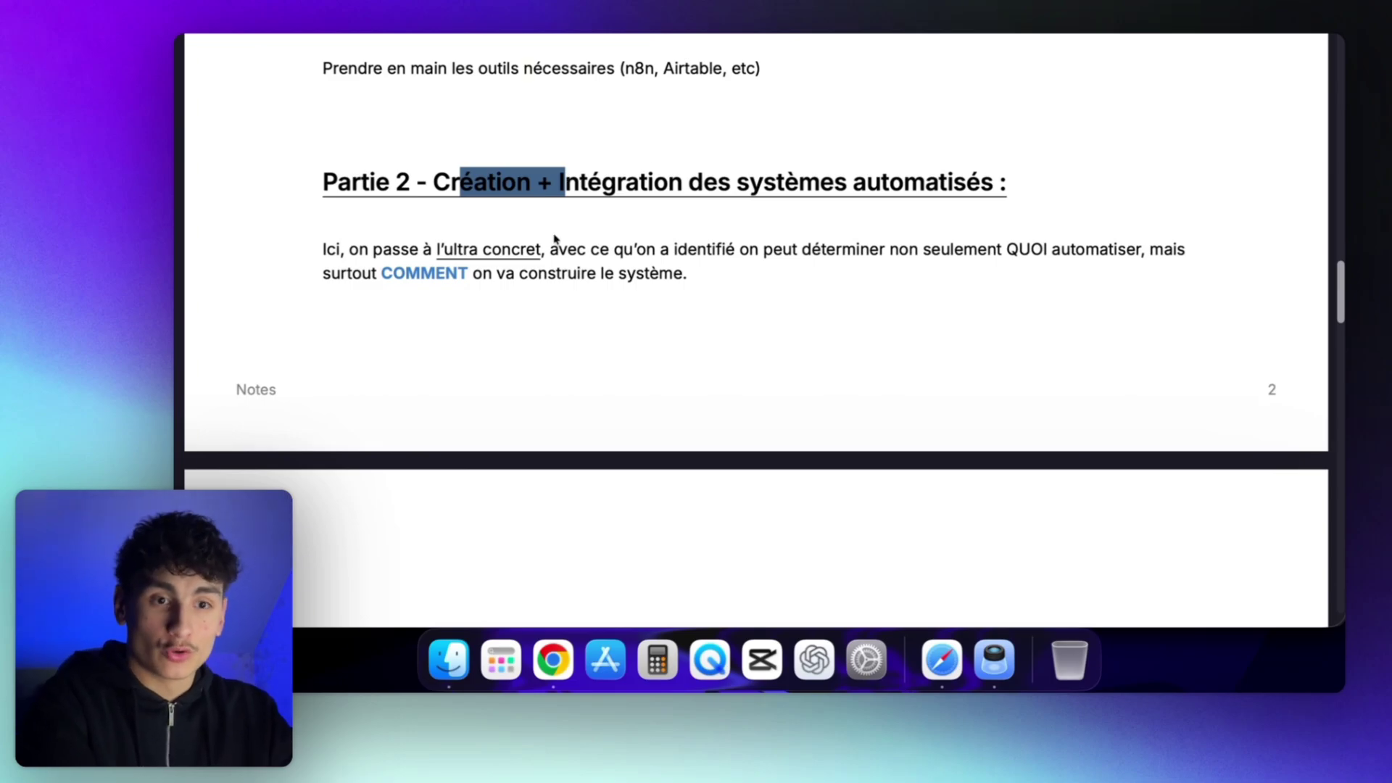
pyautogui.moveTo(369, 249); pyautogui.dragTo(515, 249)
pyautogui.click(515, 251)
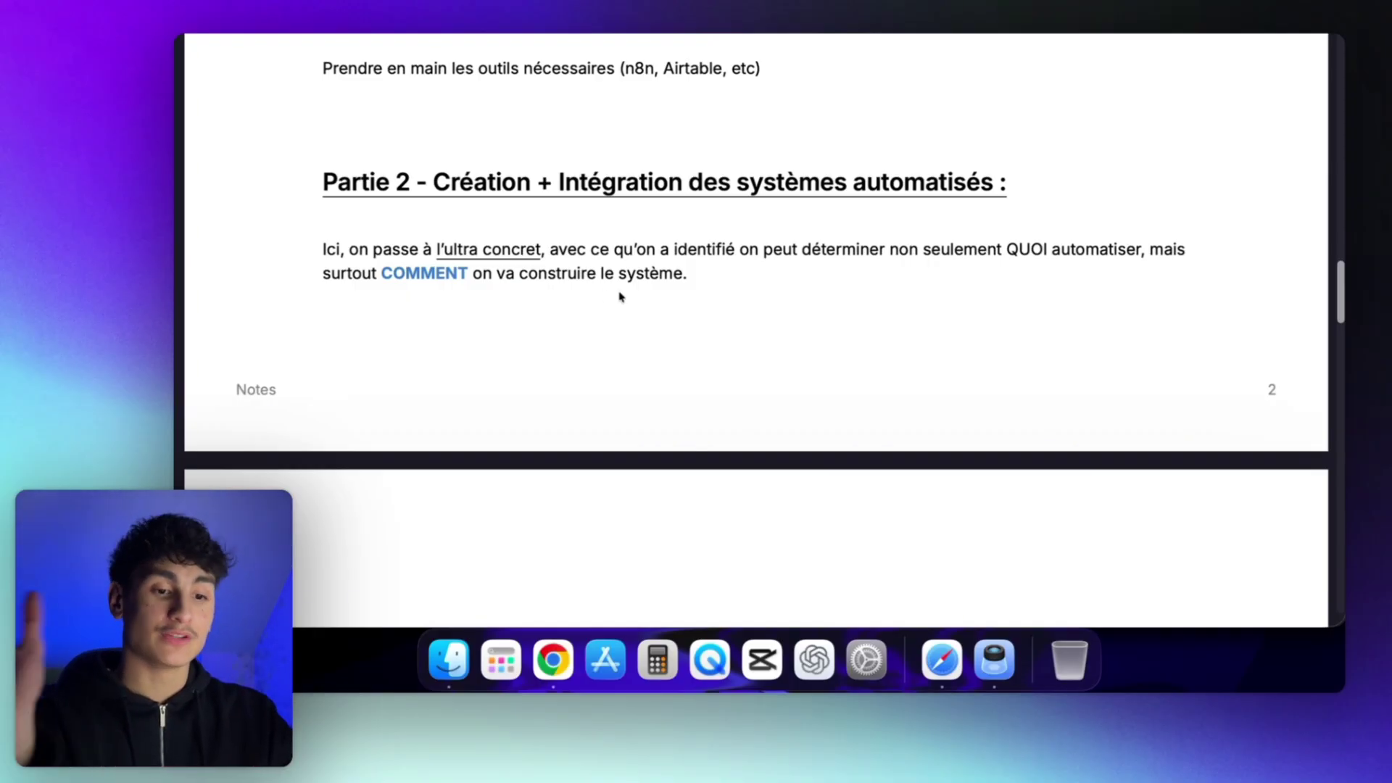
# - Read page 3's numbered list of systems to build, briefly highlighting from the "COMMENT construire un système" line into the list items
pyautogui.scroll(-1, 657, 319)
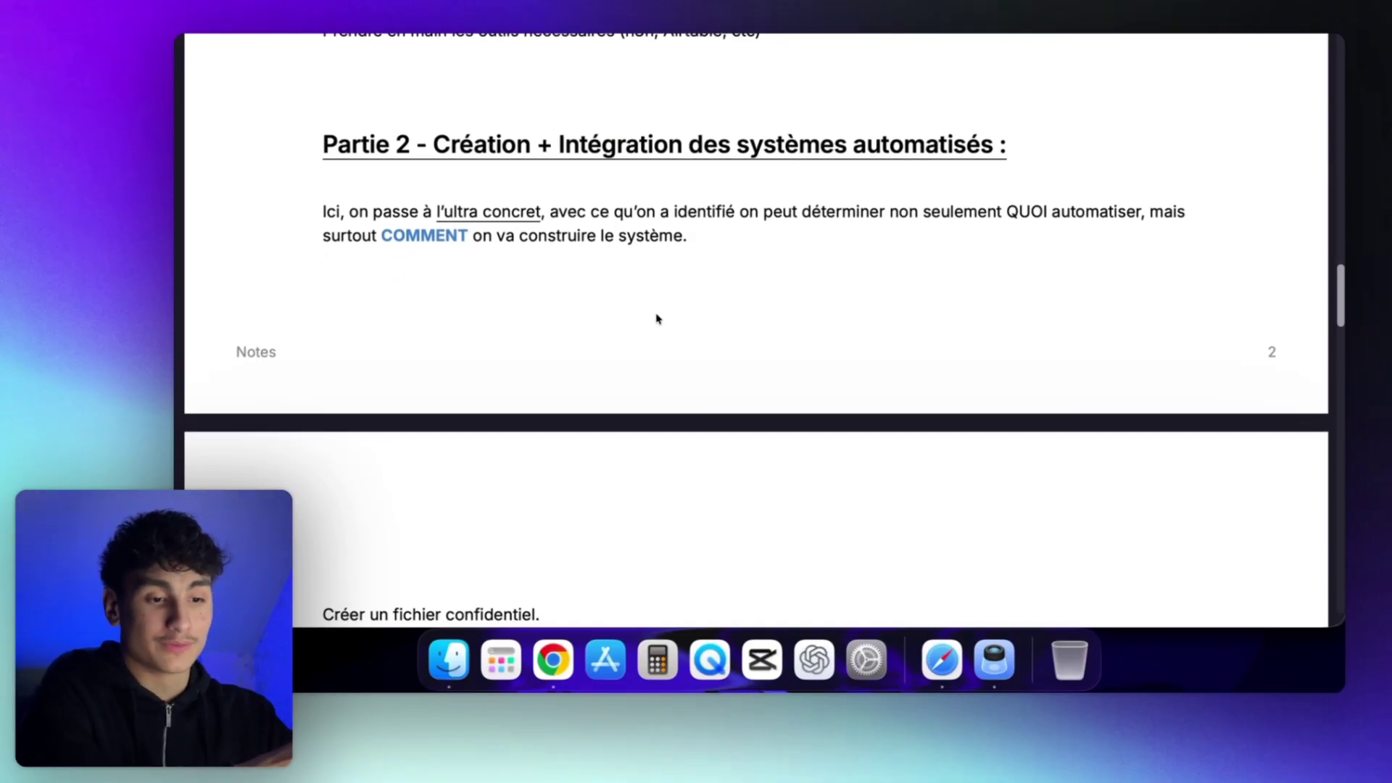
pyautogui.scroll(-5, 658, 319)
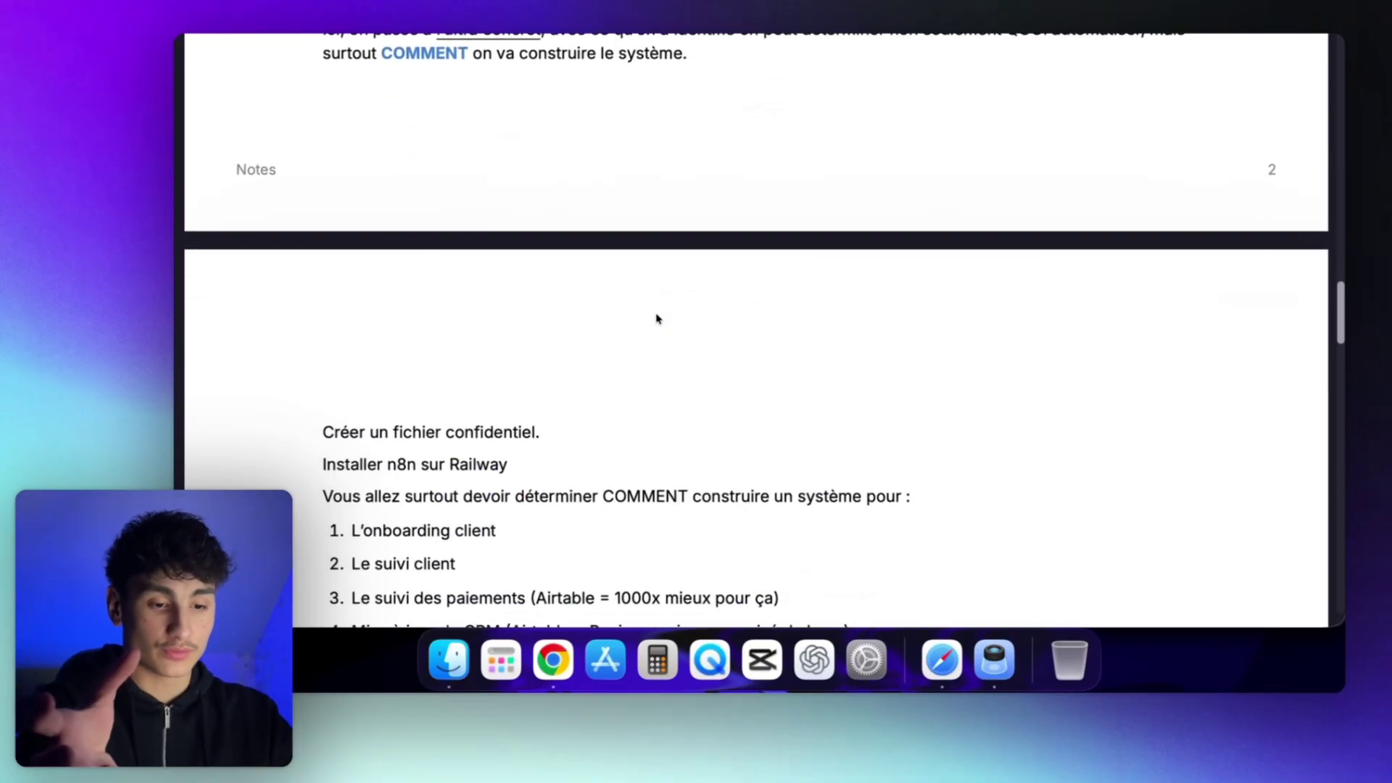
pyautogui.moveTo(602, 355); pyautogui.dragTo(593, 498)
pyautogui.click(606, 406)
pyautogui.scroll(-1, 606, 400)
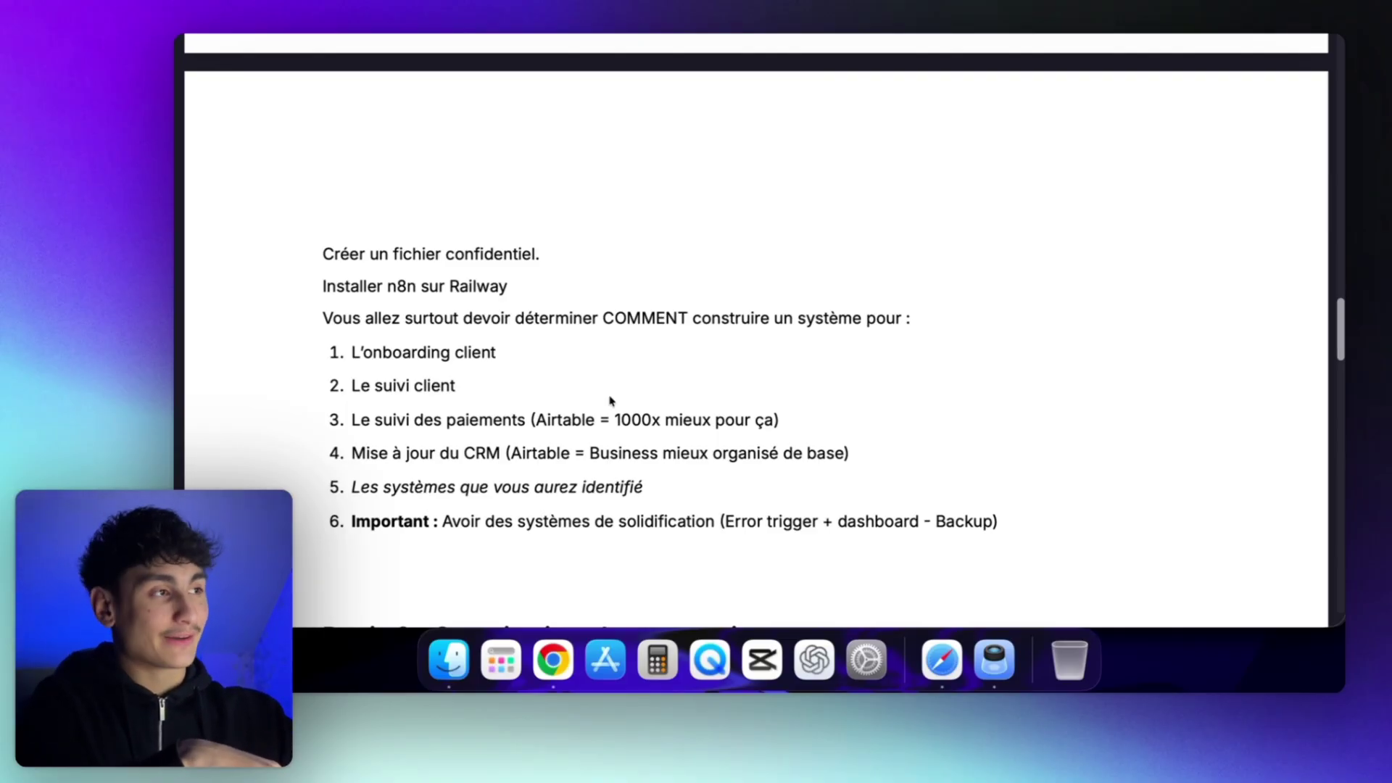
pyautogui.moveTo(602, 319); pyautogui.dragTo(578, 486)
pyautogui.click(662, 310)
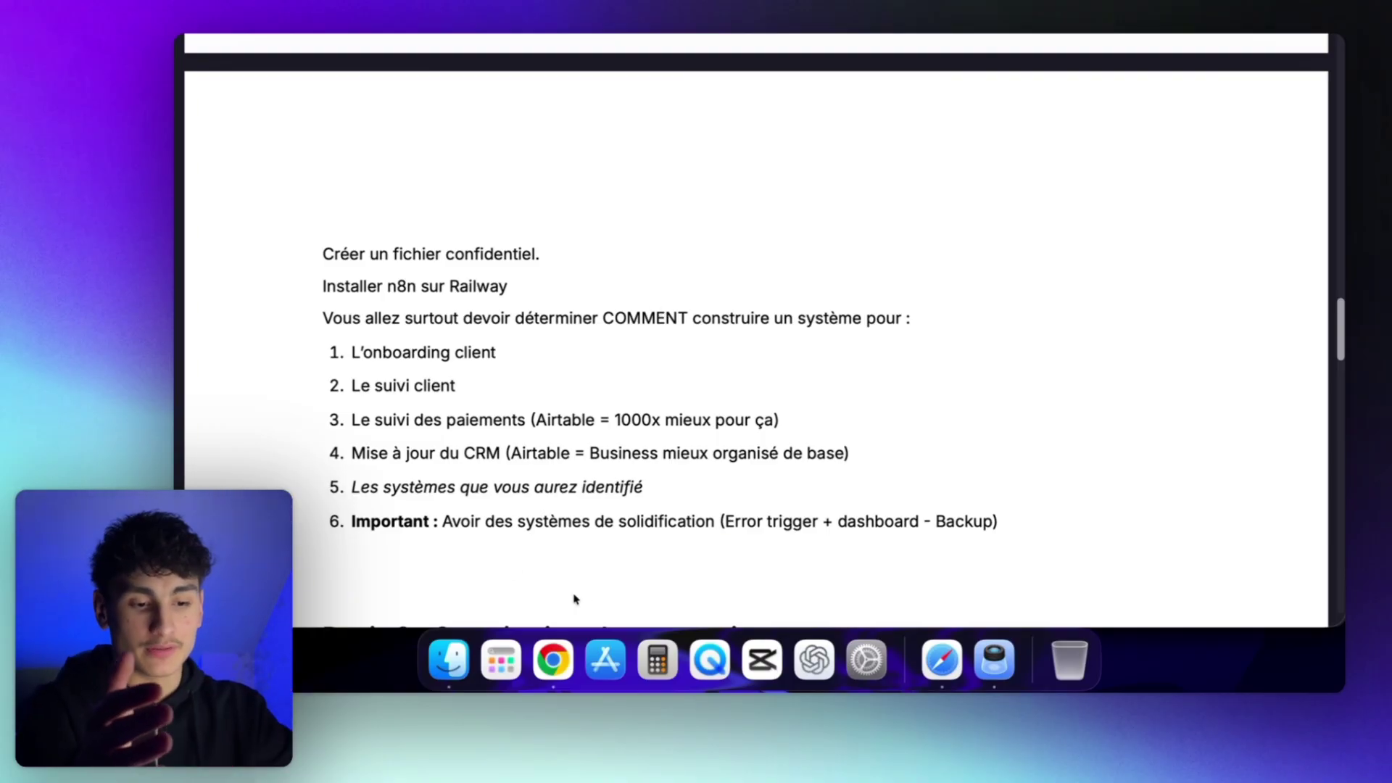
pyautogui.moveTo(621, 313); pyautogui.dragTo(606, 423)
pyautogui.click(672, 356)
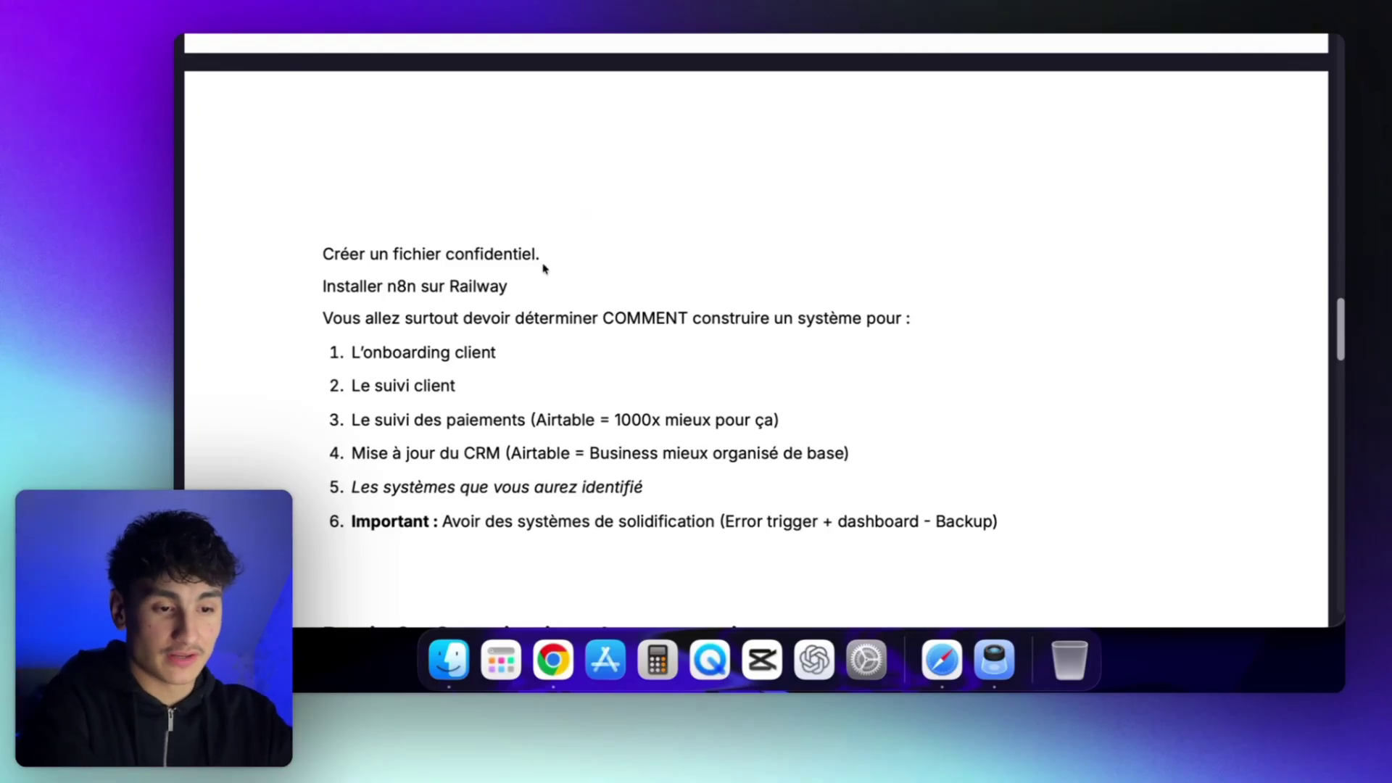
# - Highlight parts of page 3 from "Créer un fichier confidentiel" and "Installer n8n sur Railway" down to "L'onboarding client", clearing each selection
pyautogui.moveTo(545, 269); pyautogui.dragTo(544, 395)
pyautogui.click(606, 306)
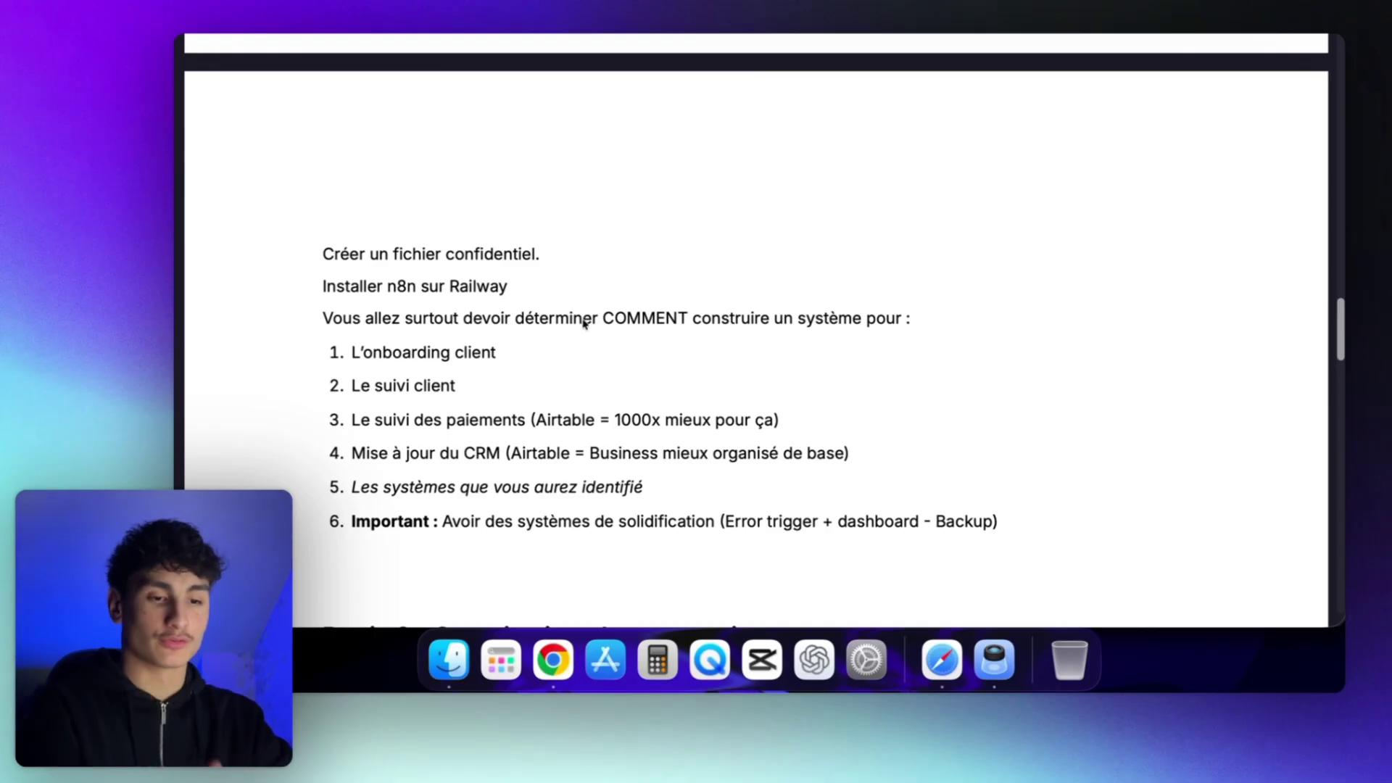
pyautogui.moveTo(512, 261); pyautogui.dragTo(522, 377)
pyautogui.click(524, 374)
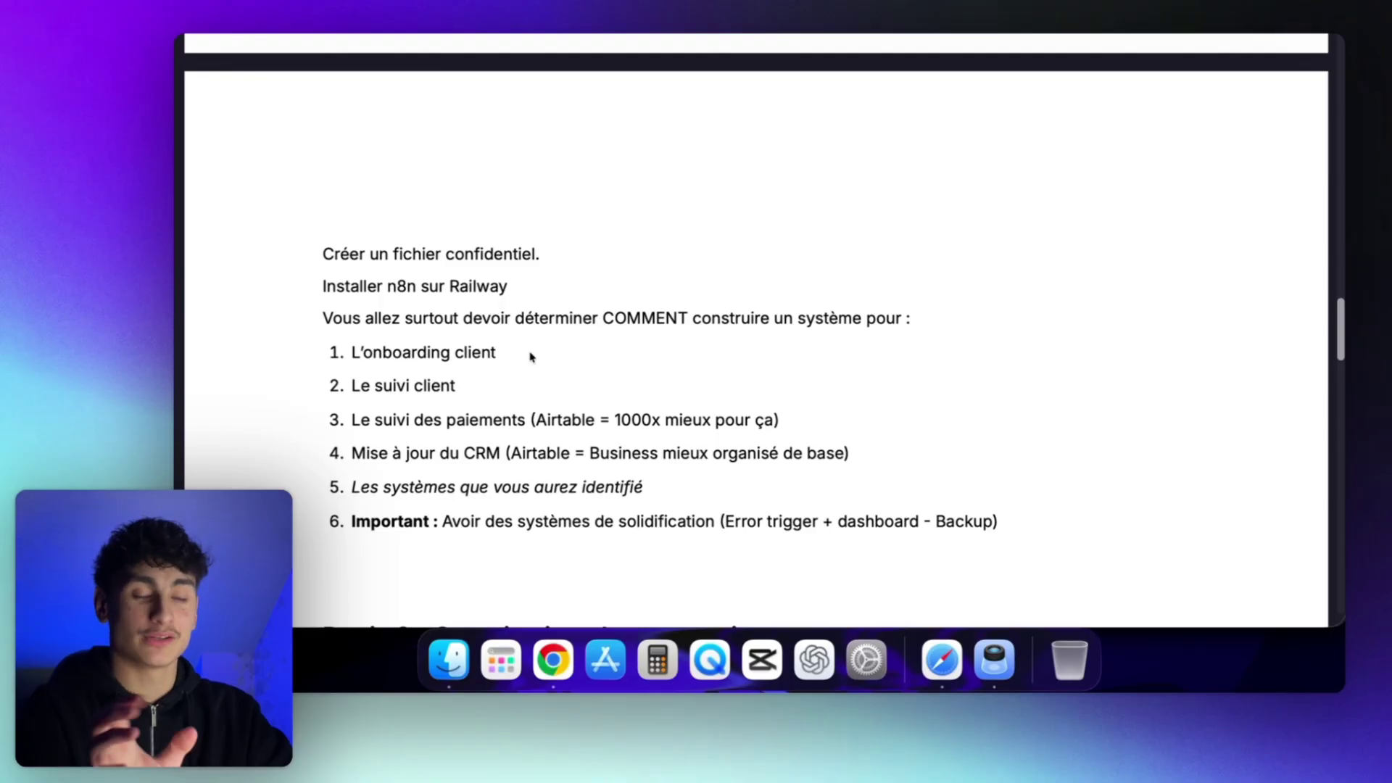
pyautogui.moveTo(550, 295)
pyautogui.mouseDown()
pyautogui.moveTo(497, 290)
pyautogui.moveTo(540, 294)
pyautogui.mouseUp()
pyautogui.click(570, 304)
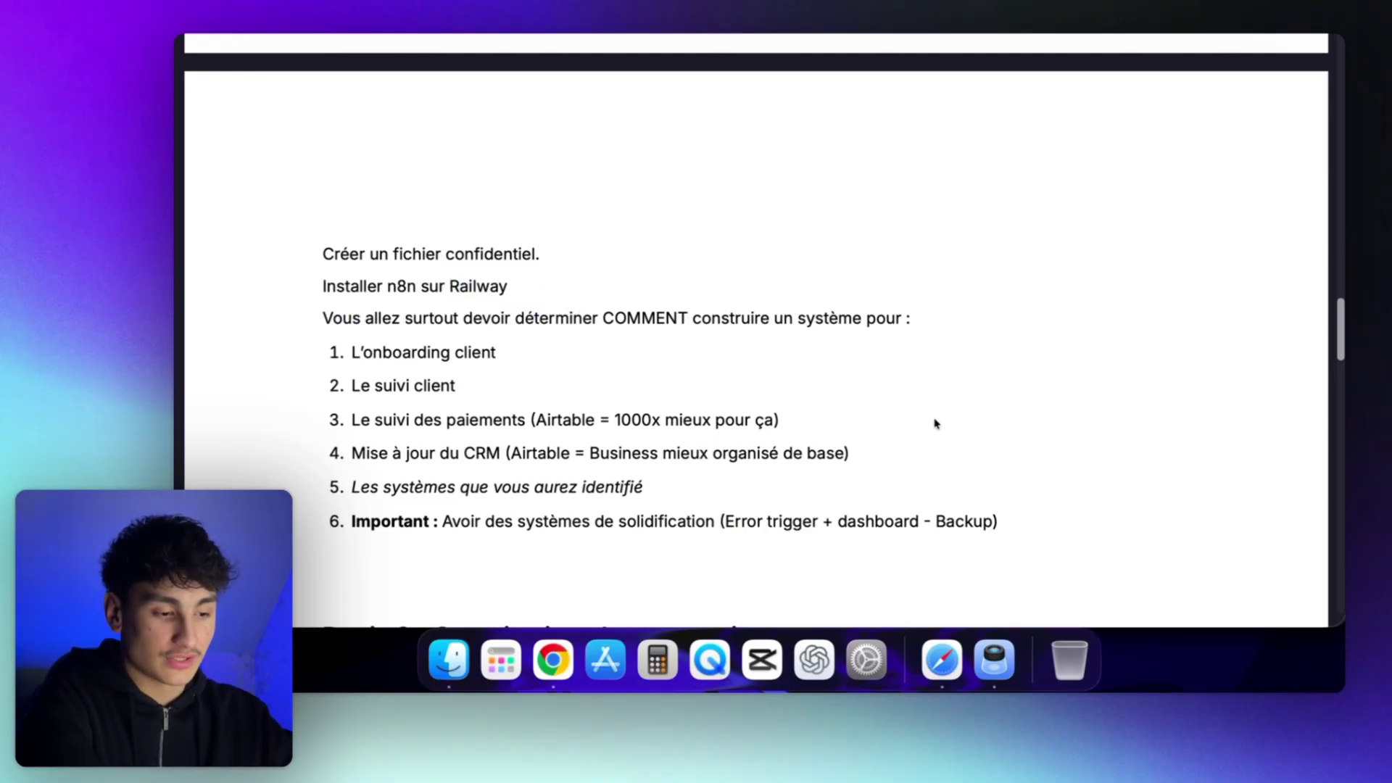
# - Search Google for "railway" in a new browser tab and open the railway.com website
pyautogui.press('super+t')
pyautogui.write('railway')
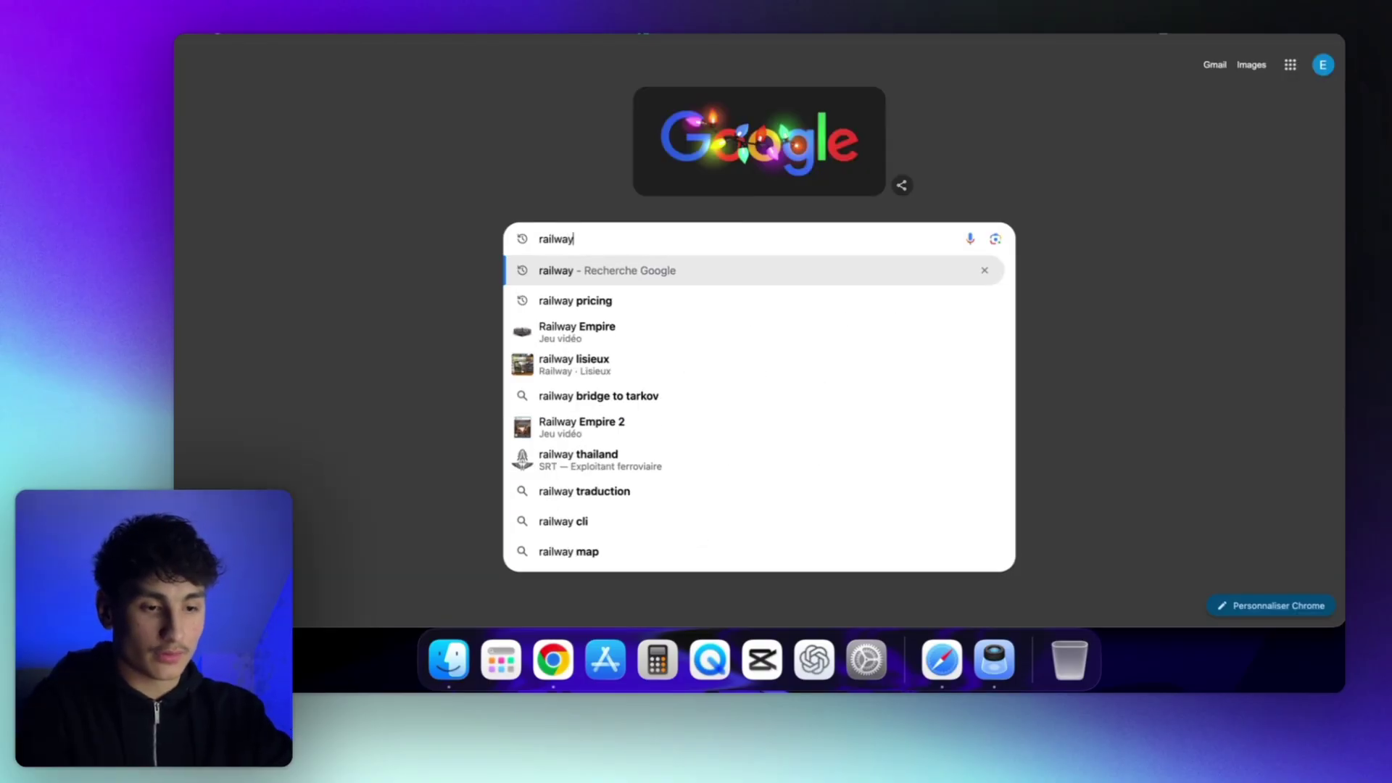
pyautogui.press('Return')
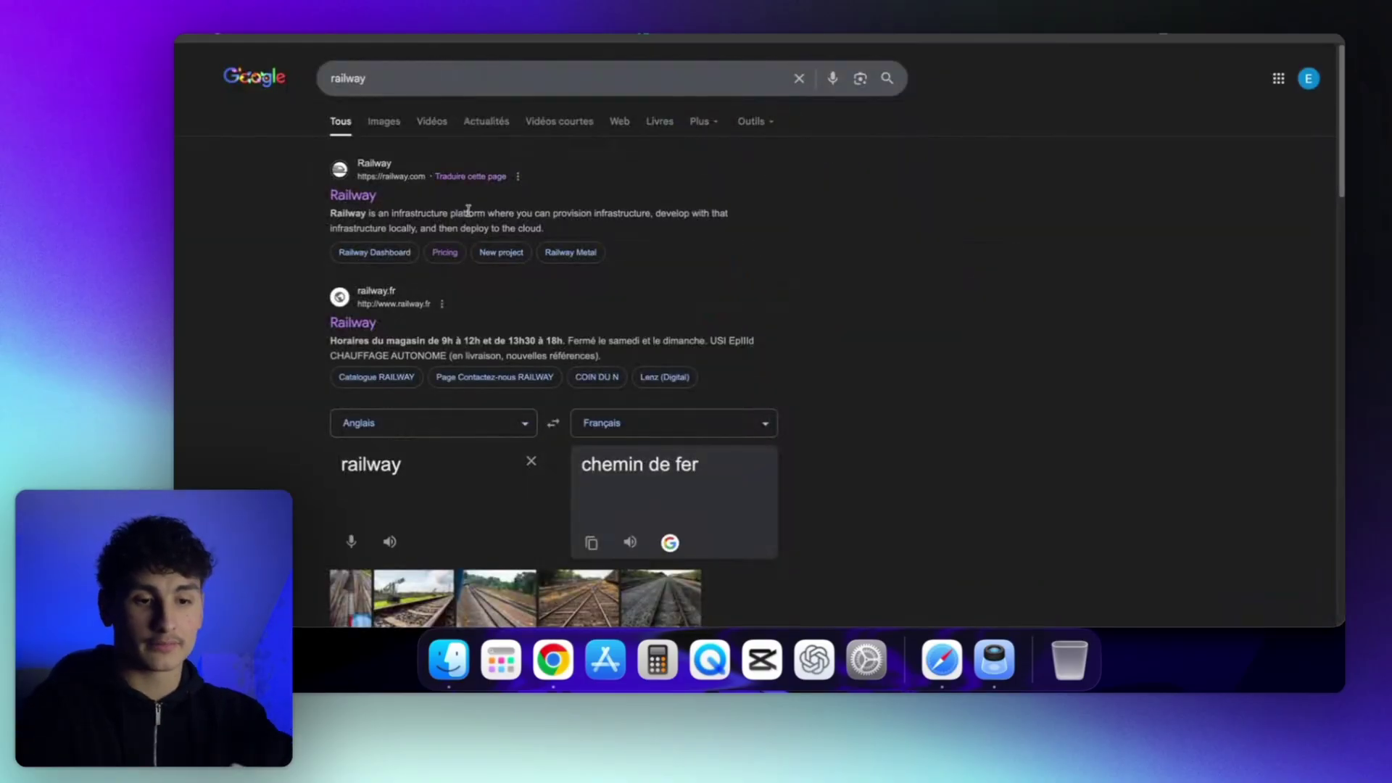
pyautogui.click(358, 197)
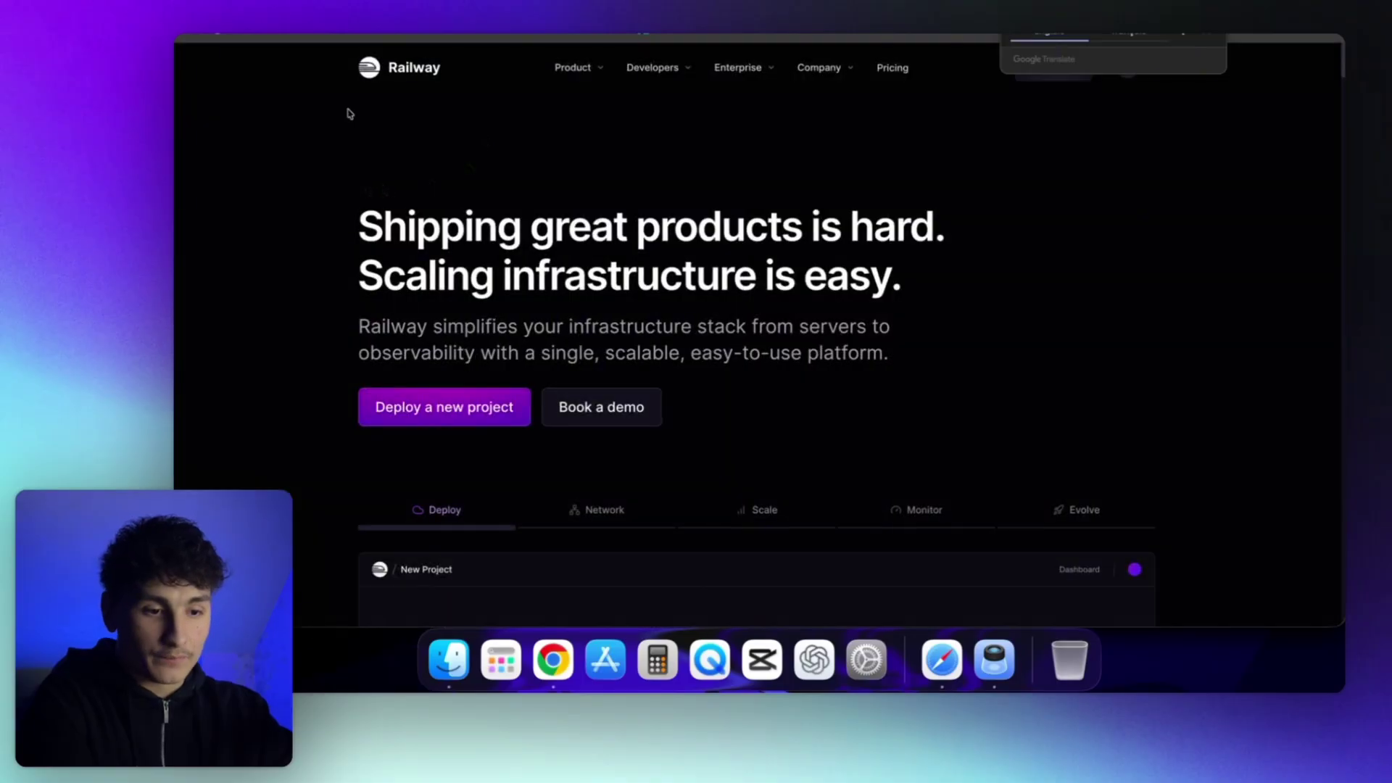
# - Read the Railway homepage headline, highlighting parts of "Shipping great products is hard. Scaling infrastructure is easy." and clearing the selection
pyautogui.moveTo(711, 198); pyautogui.dragTo(692, 359)
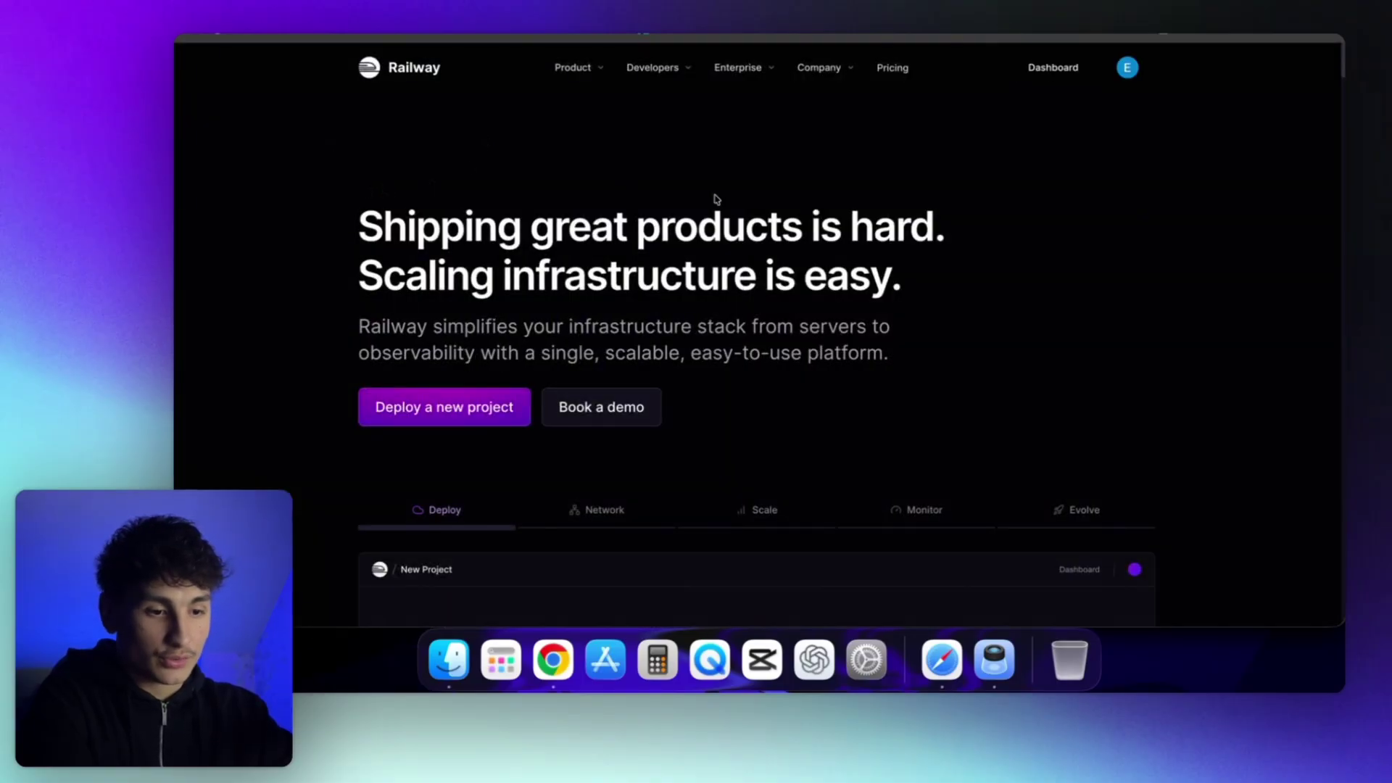
pyautogui.click(724, 316)
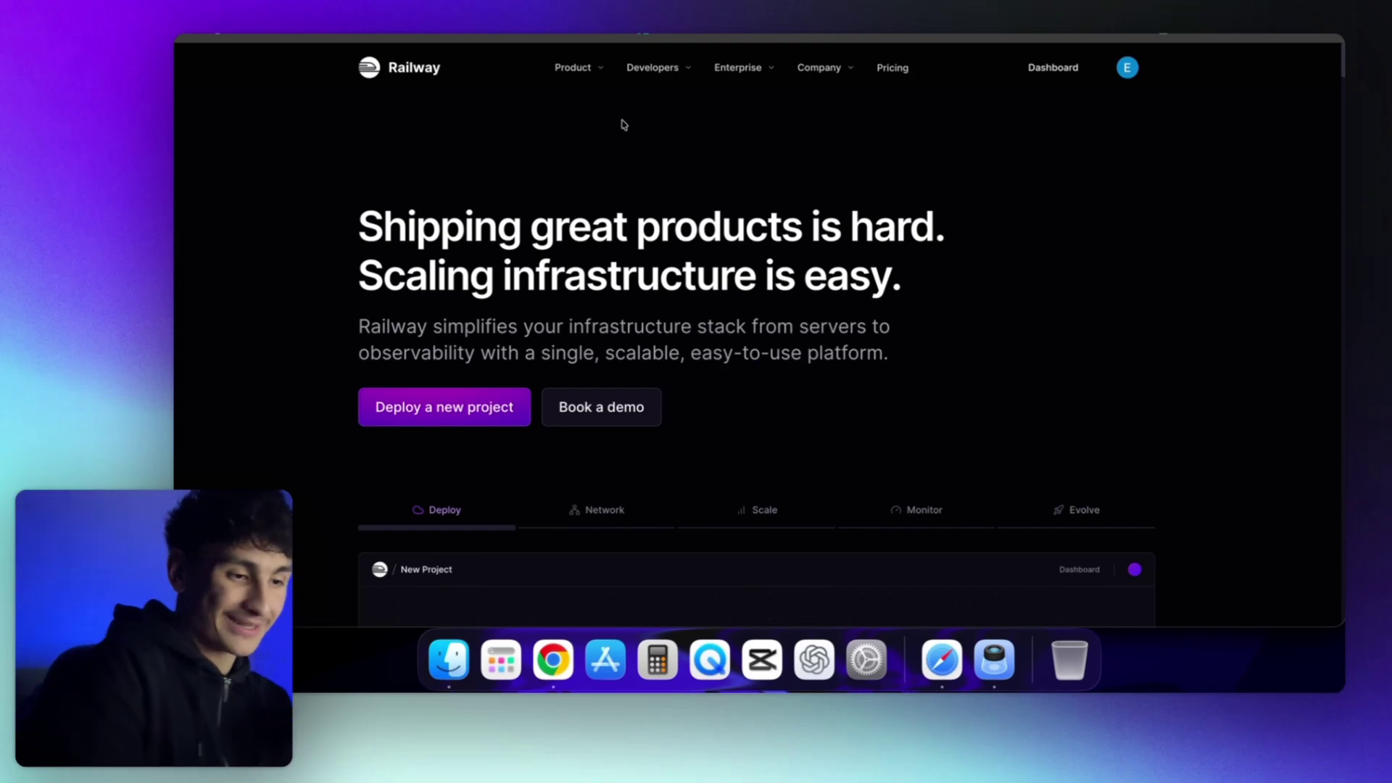
pyautogui.moveTo(701, 153); pyautogui.dragTo(624, 447)
pyautogui.click(761, 228)
pyautogui.moveTo(761, 229); pyautogui.dragTo(757, 273)
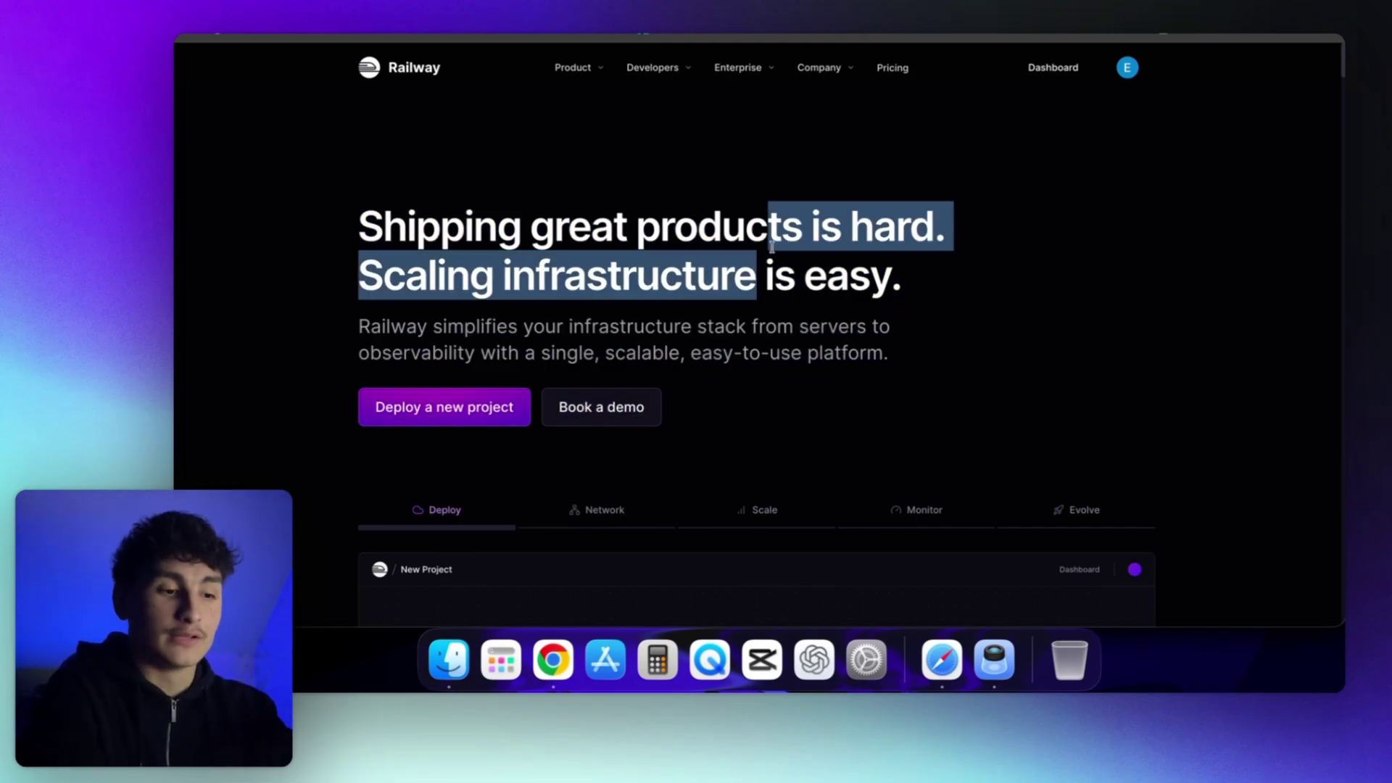
pyautogui.click(772, 247)
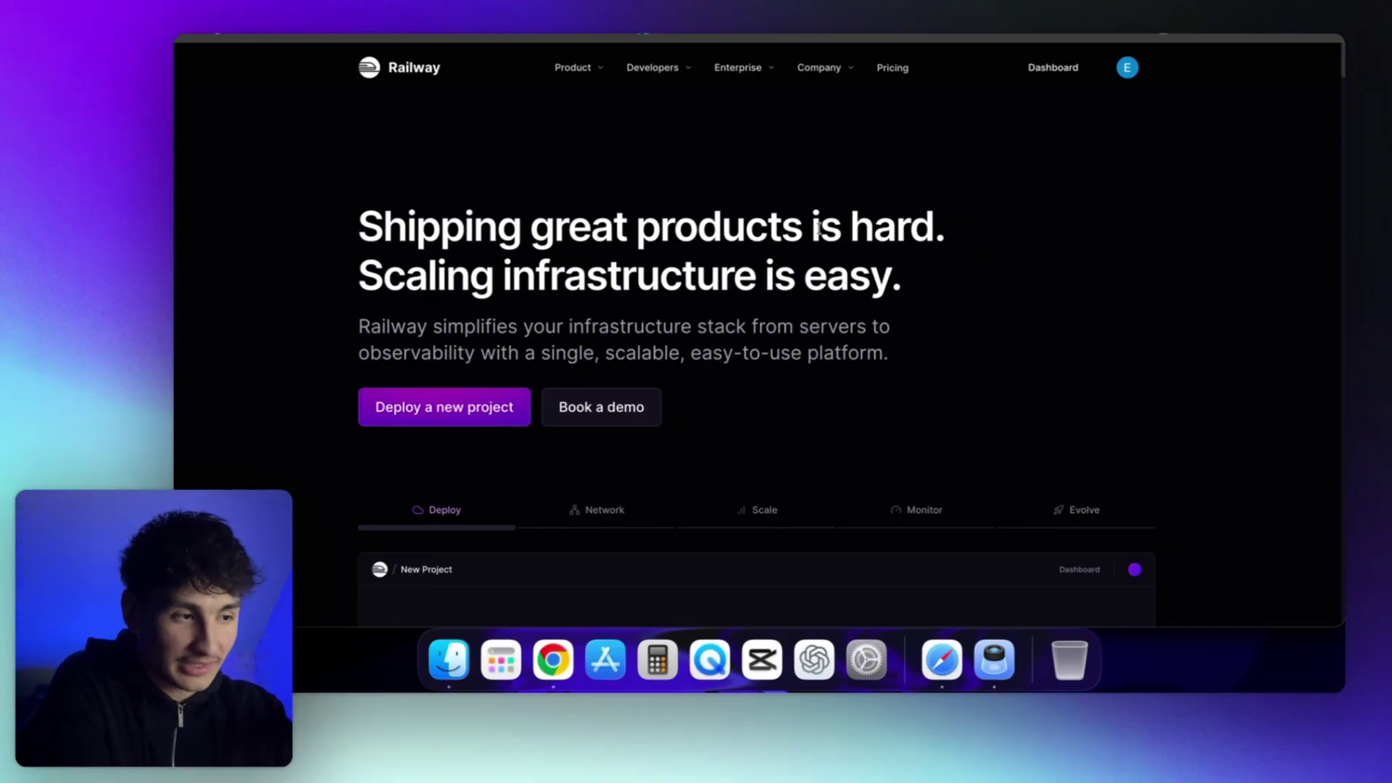
# - View the Railway account menu, close it, and briefly highlight part of the homepage headline
pyautogui.click(1128, 72)
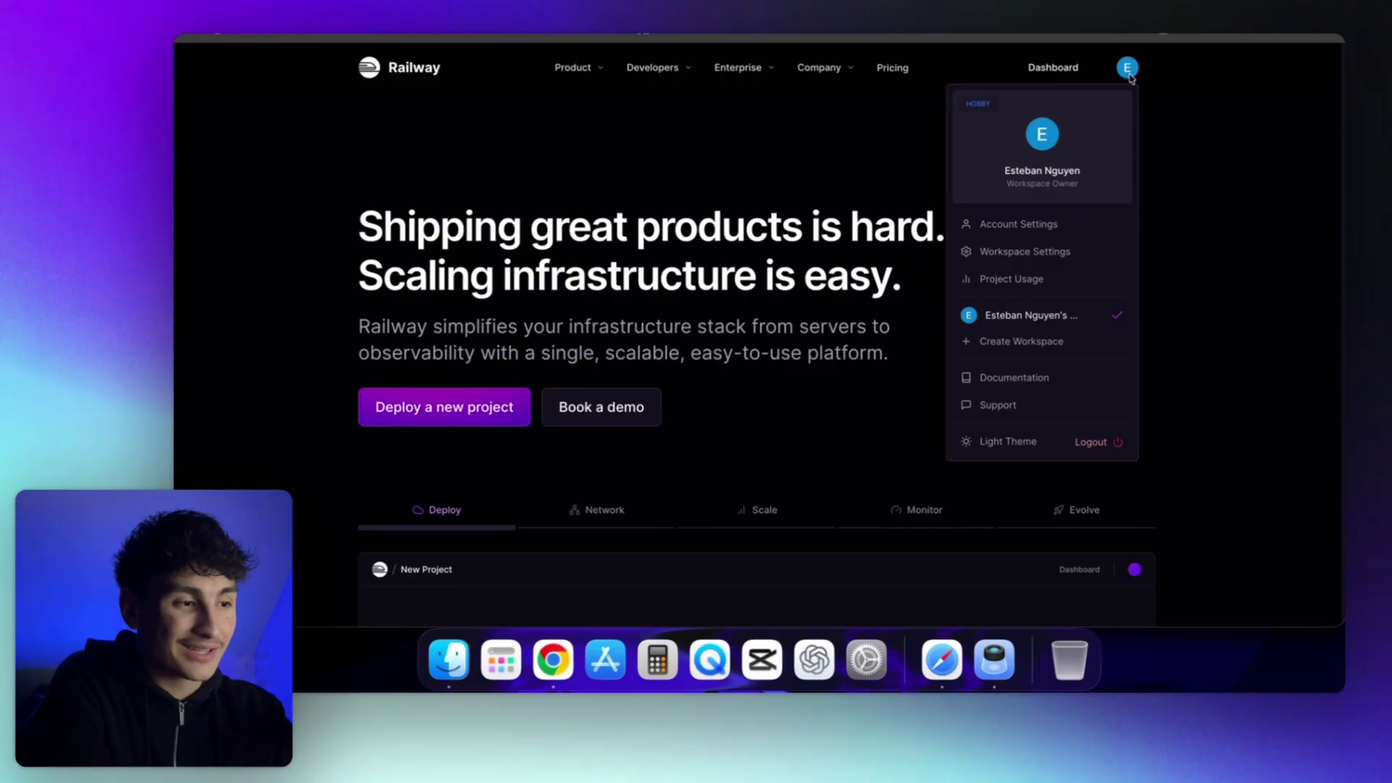
pyautogui.click(1194, 85)
pyautogui.moveTo(786, 183); pyautogui.dragTo(758, 317)
pyautogui.click(768, 294)
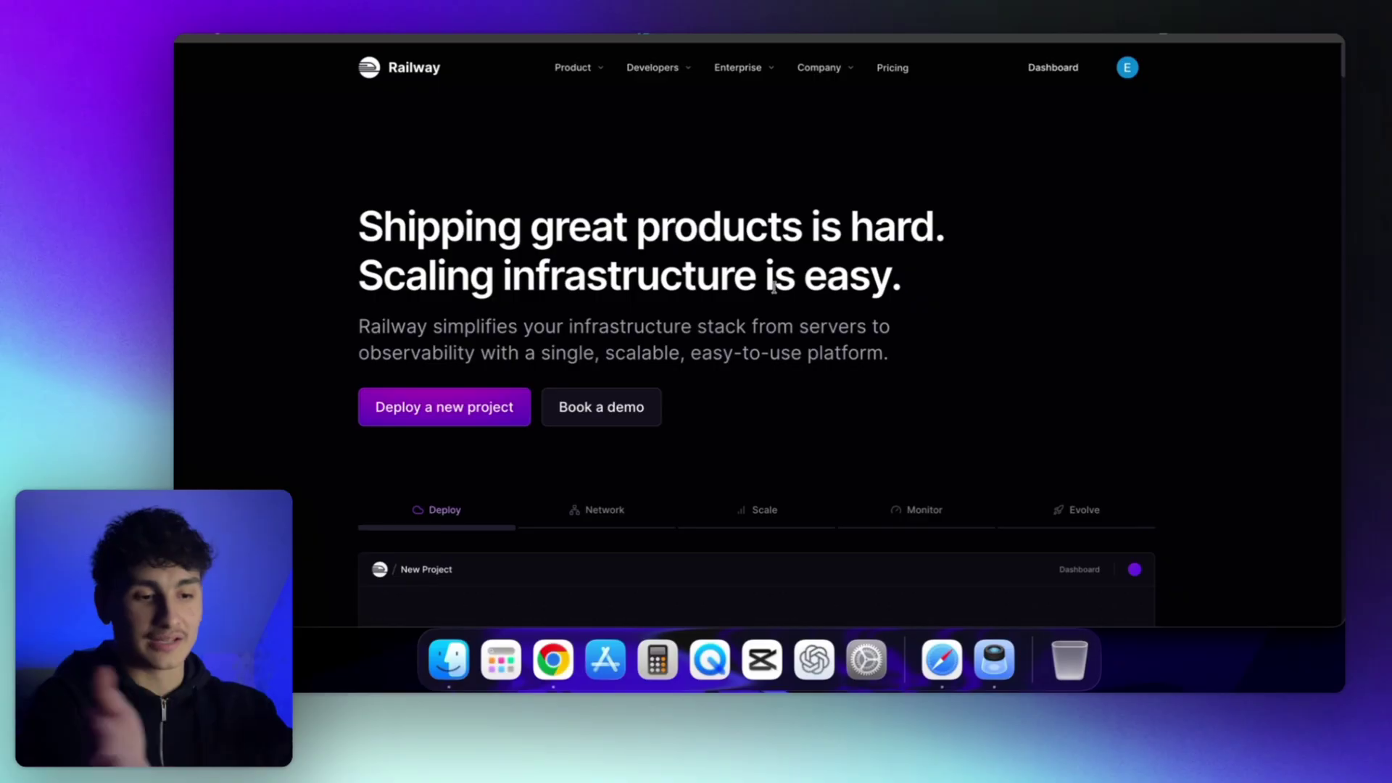
# - Go to the Railway workspace's project dashboard and start a new project
pyautogui.click(1127, 68)
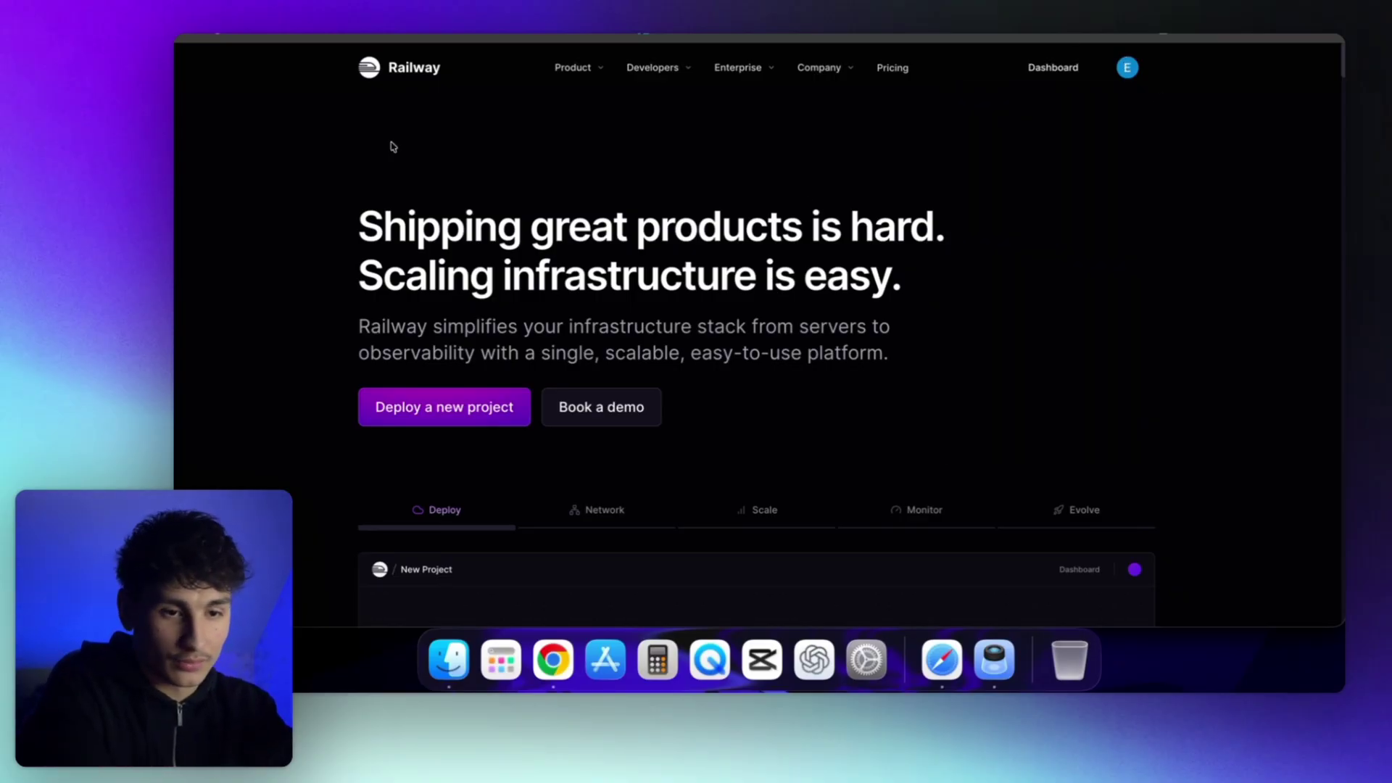
pyautogui.click(369, 68)
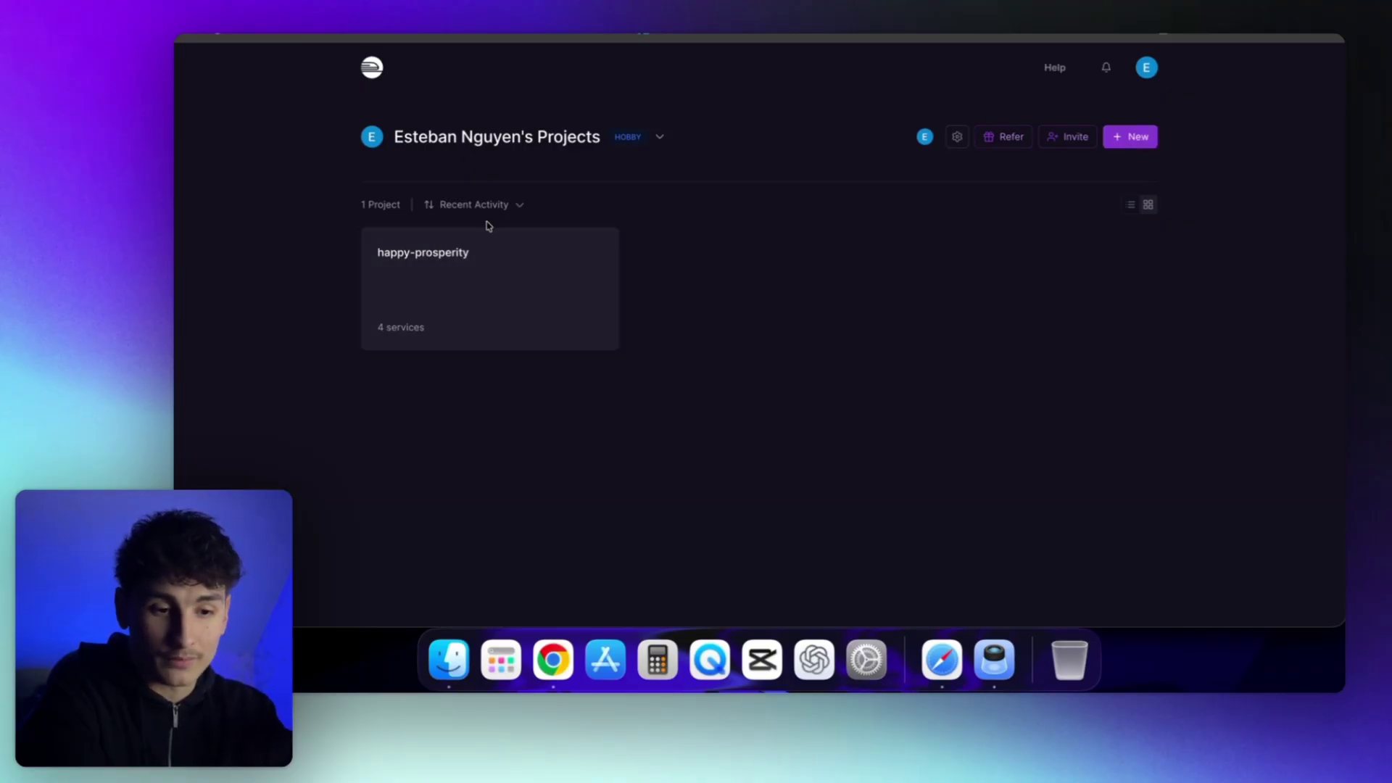
pyautogui.click(1141, 142)
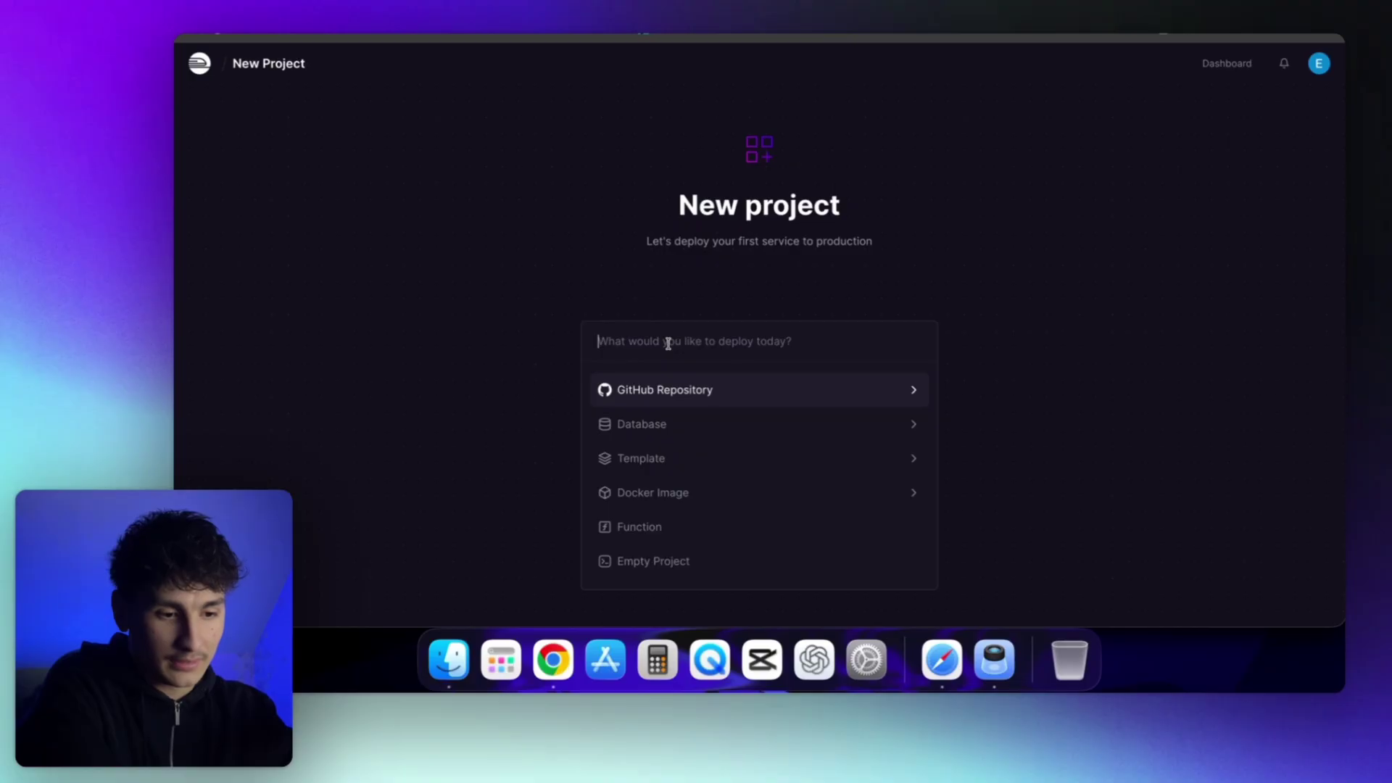
pyautogui.click(754, 459)
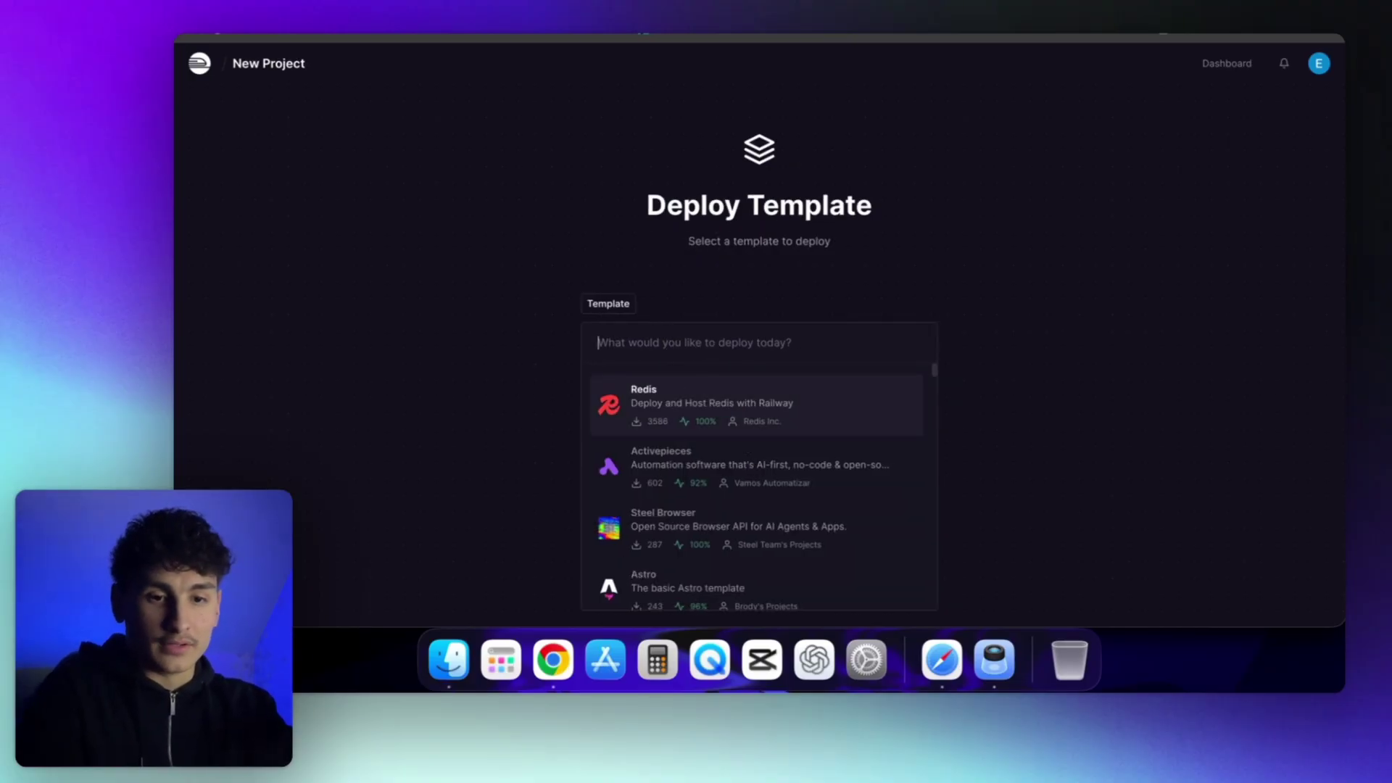
pyautogui.click(197, 62)
pyautogui.click(1142, 137)
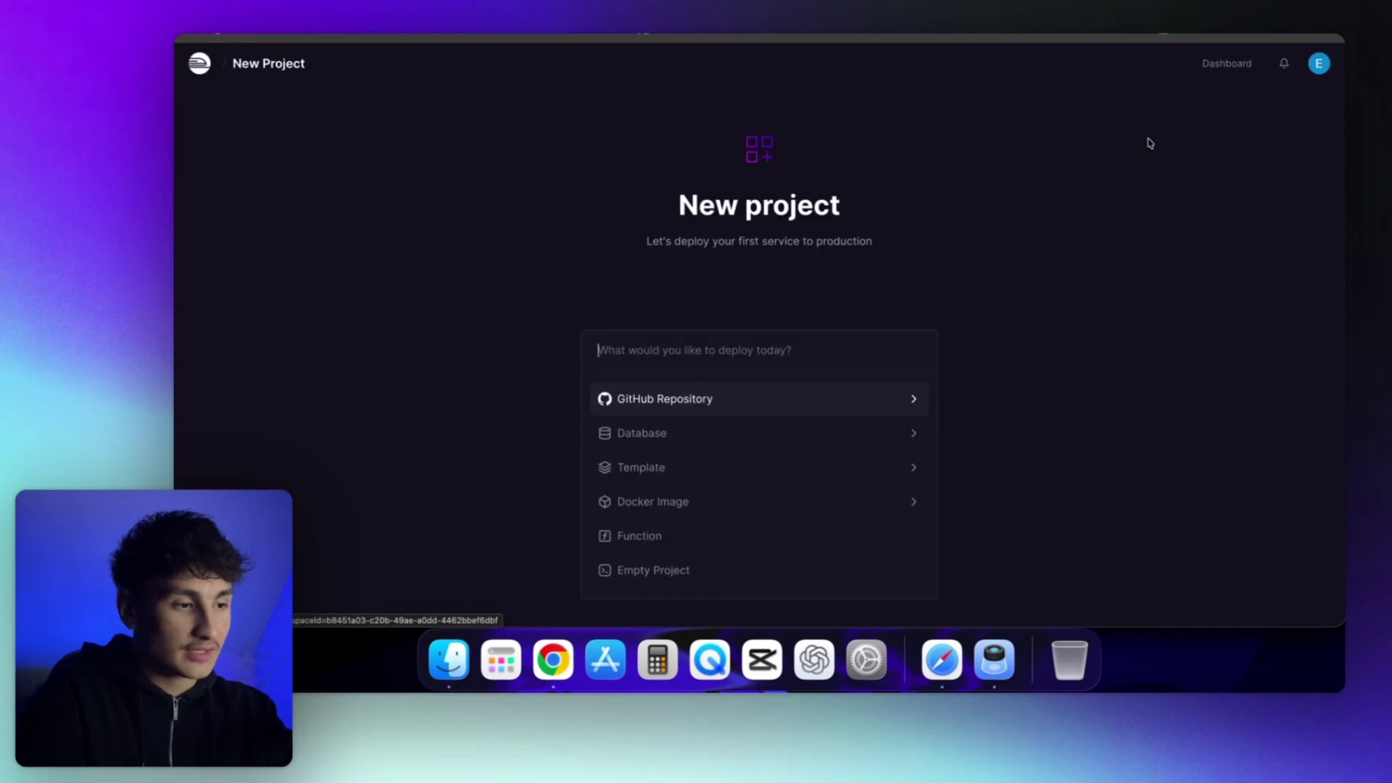
# - Choose to deploy a template, search the templates for "n8n" and select "N8N (w/ workers)"
pyautogui.click(690, 468)
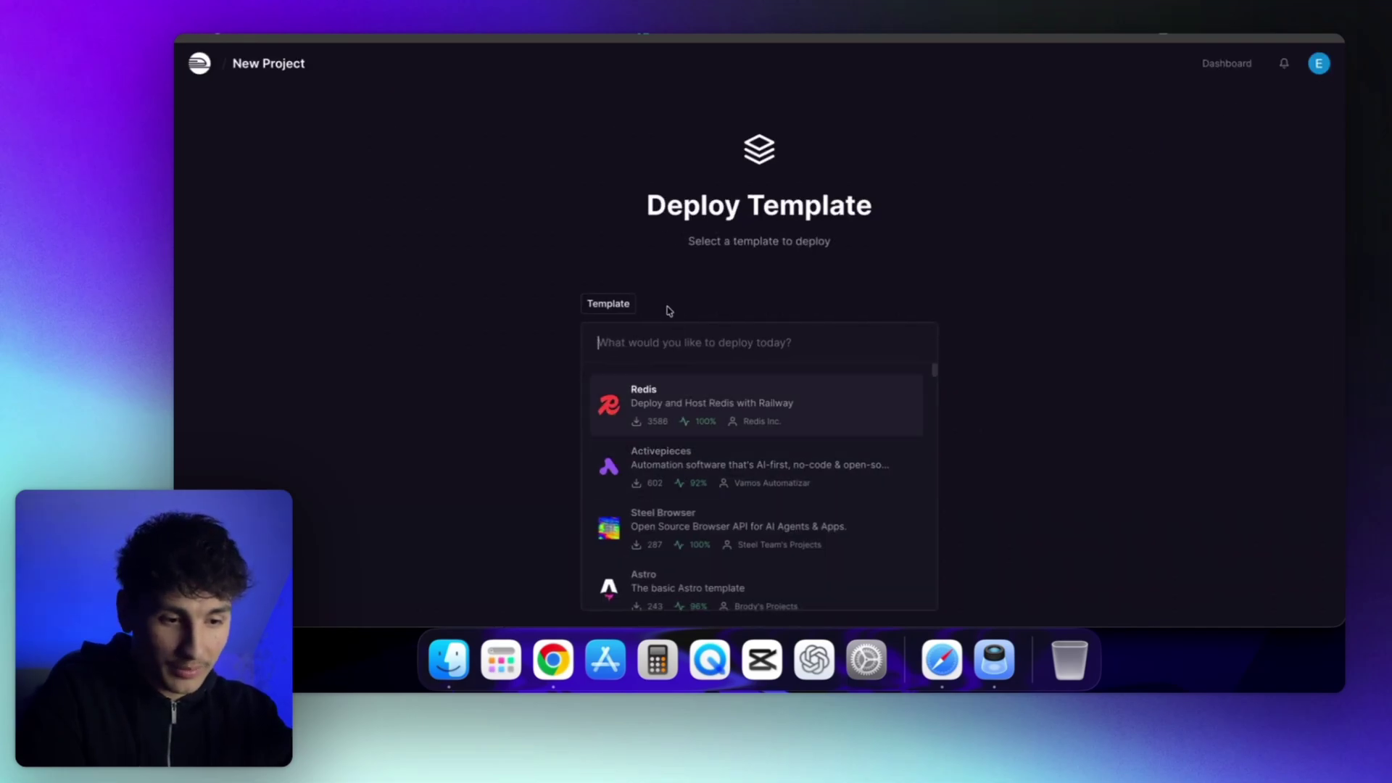
pyautogui.write('n8n')
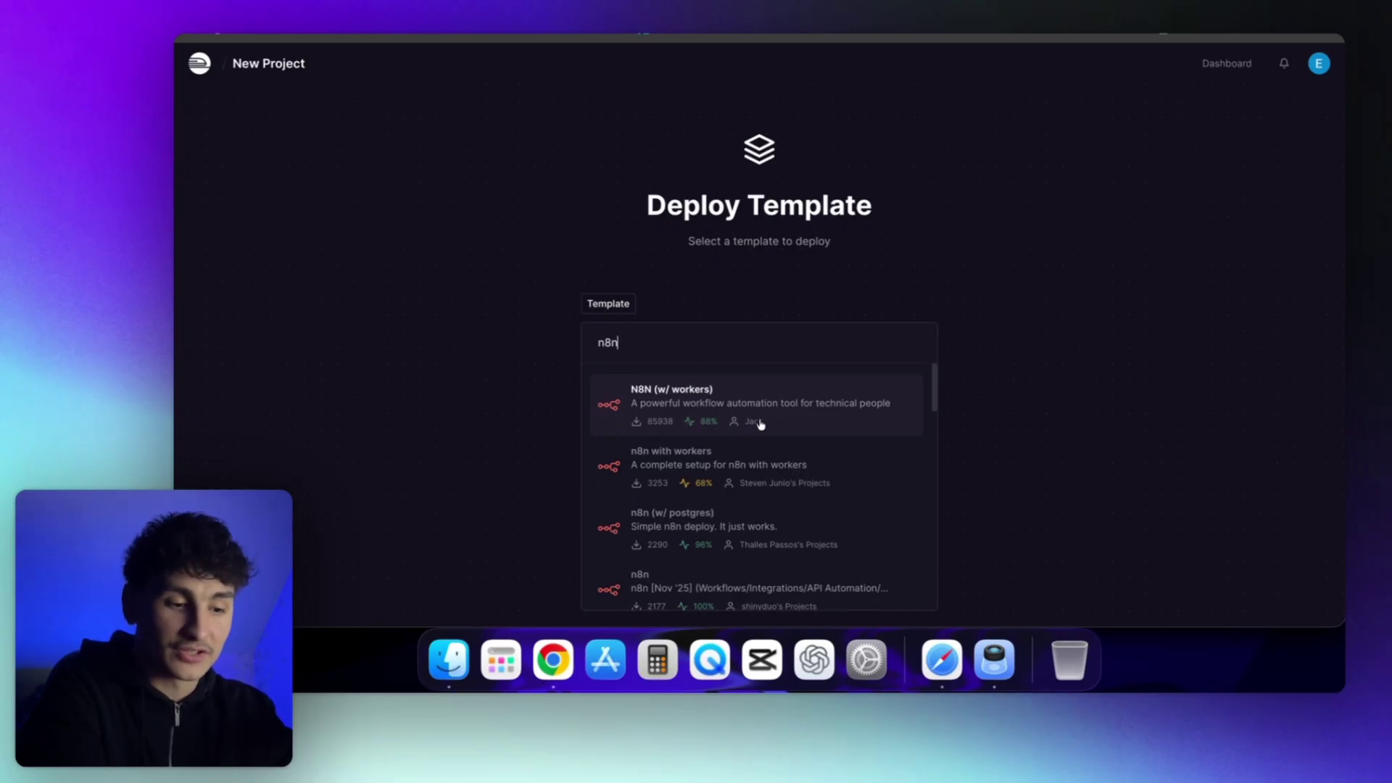
pyautogui.click(682, 392)
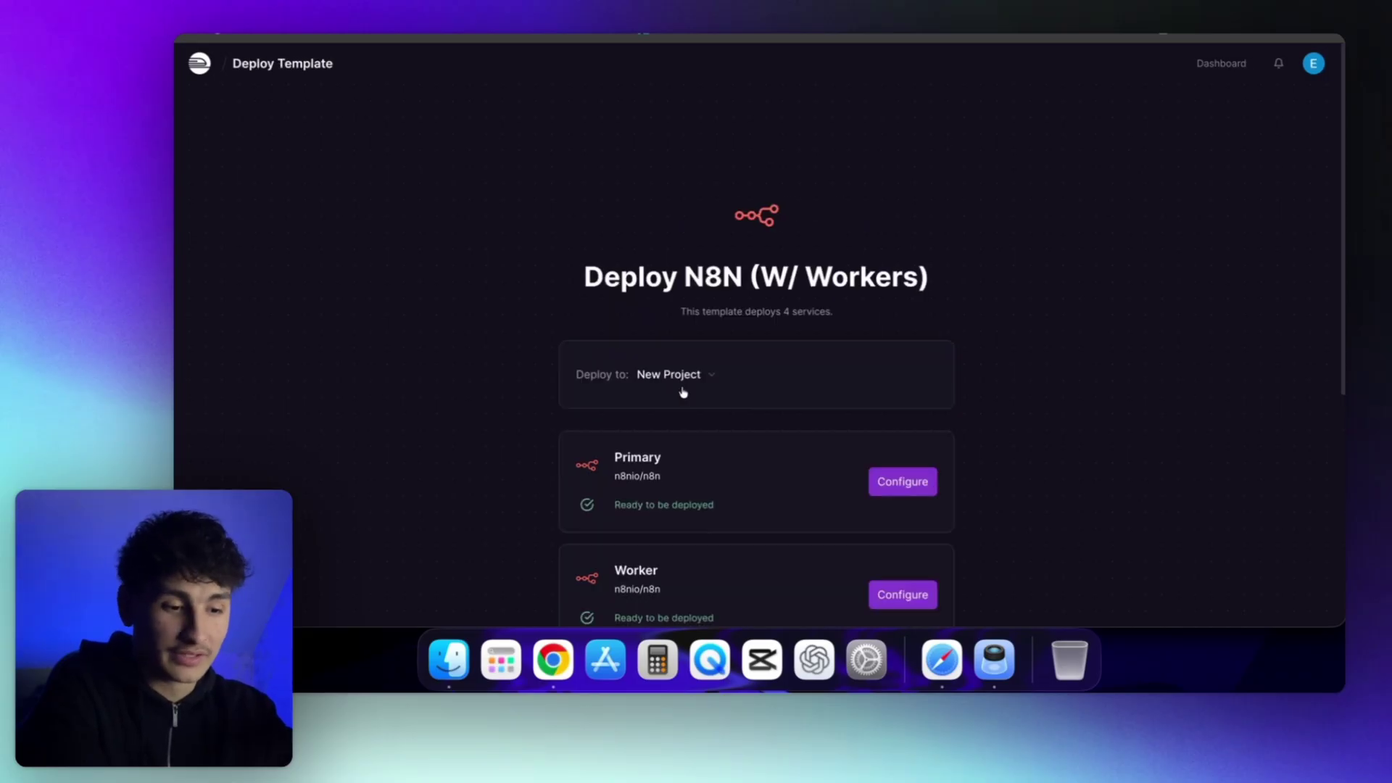
# - Review the N8N (w/ workers) deployment page, including the target project and the Primary, Worker, Redis and Postgres services
pyautogui.scroll(-5, 833, 446)
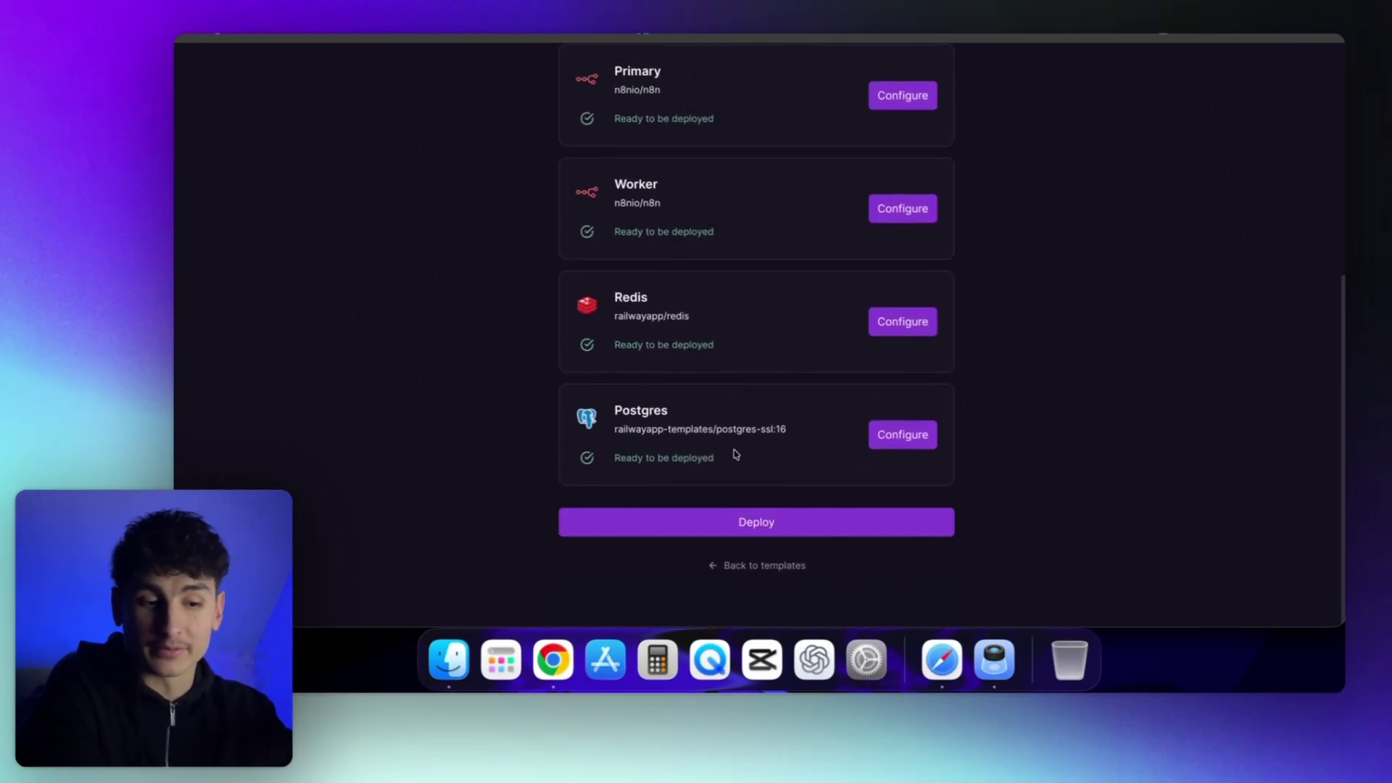
pyautogui.scroll(5, 754, 491)
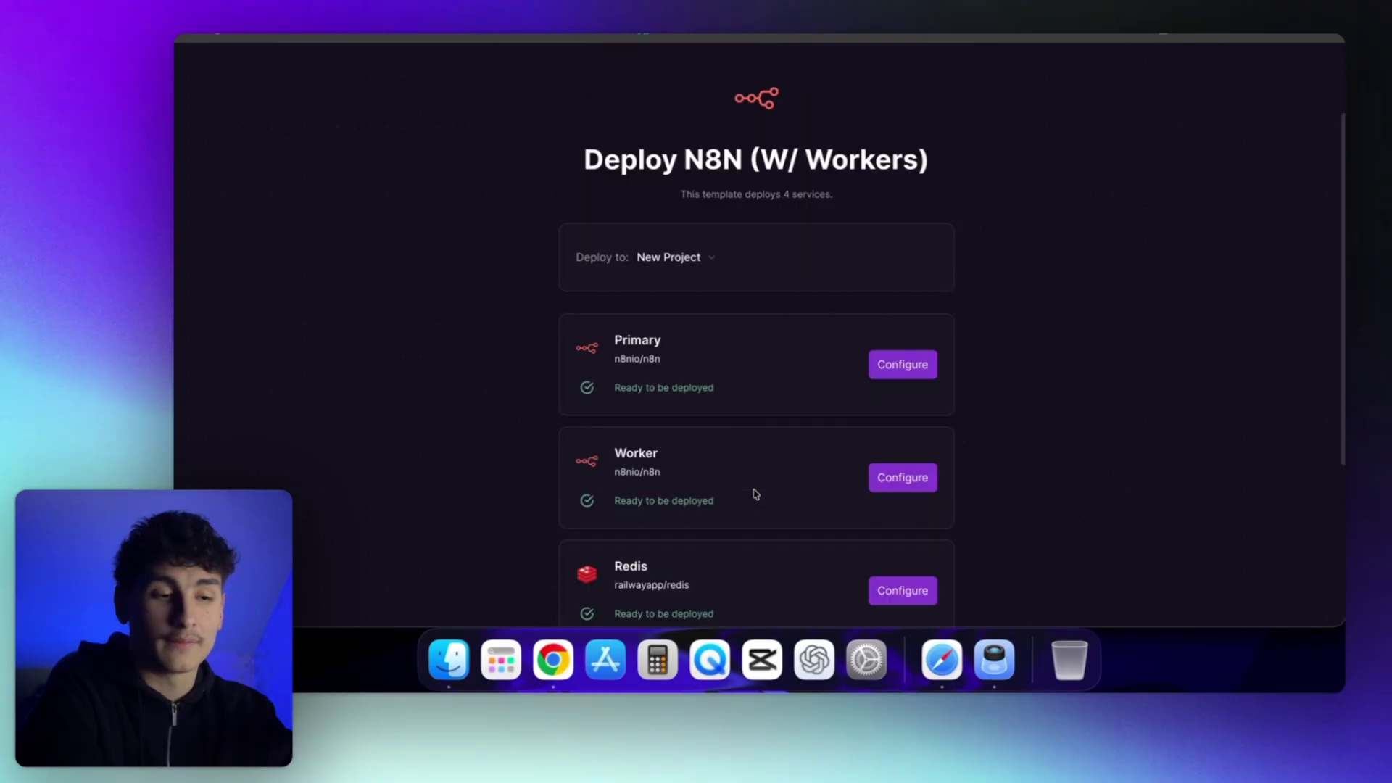
pyautogui.scroll(-5, 754, 491)
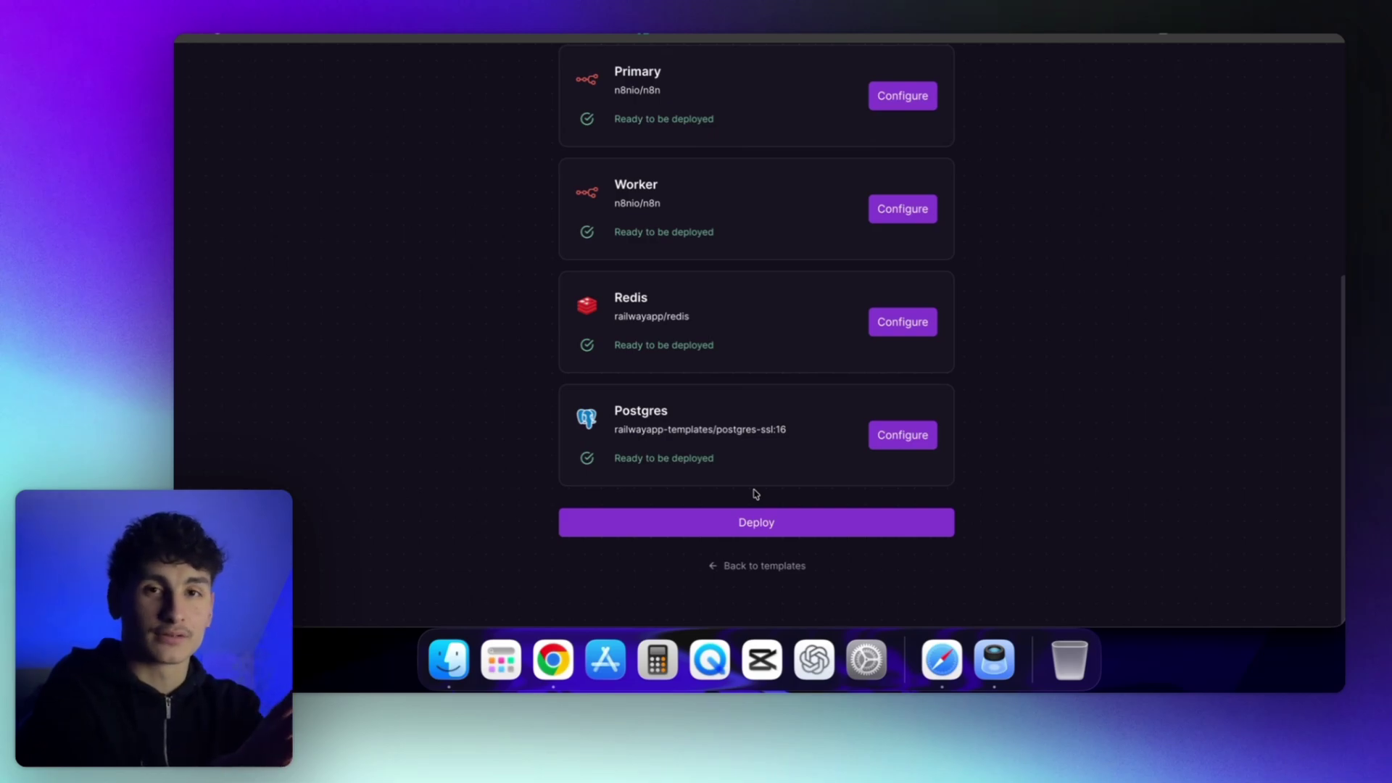
pyautogui.scroll(3, 739, 290)
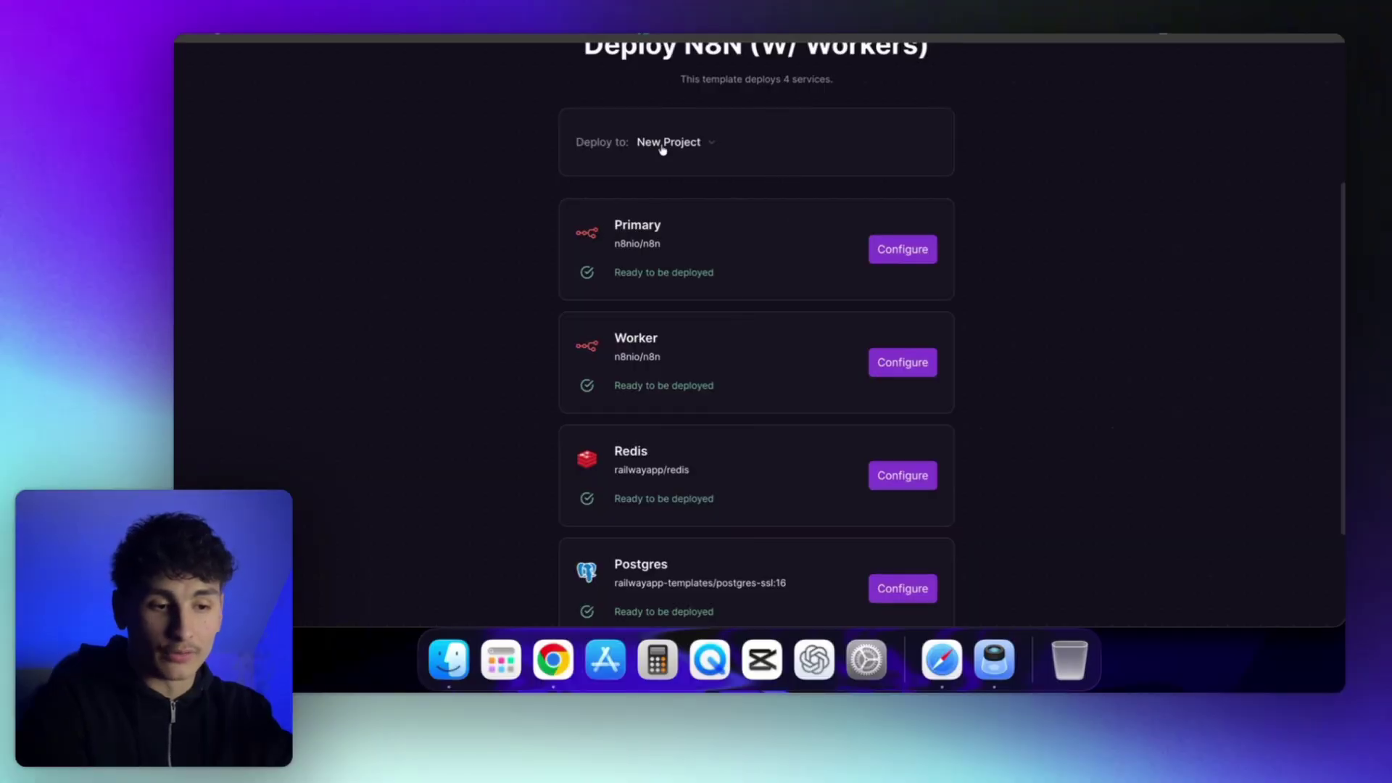
pyautogui.scroll(-3, 807, 428)
pyautogui.scroll(5, 559, 242)
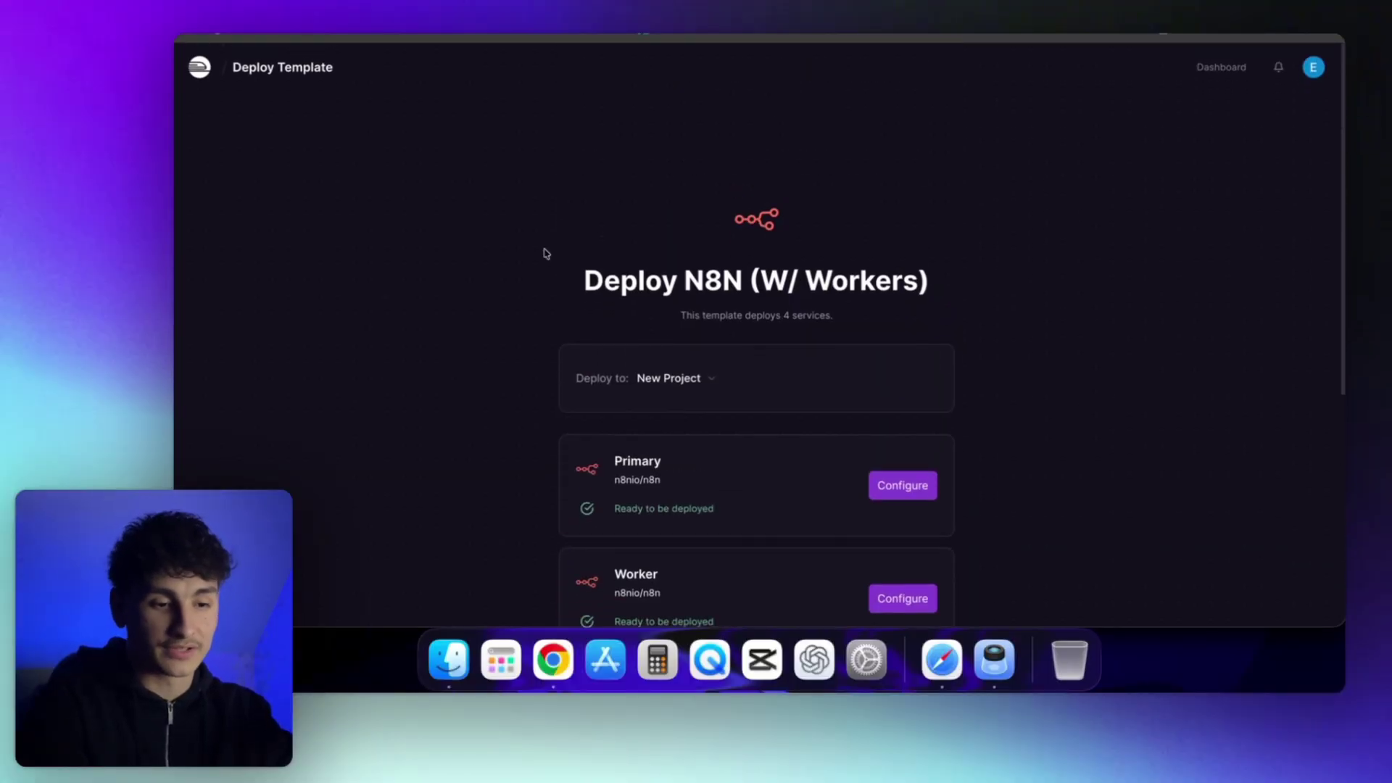
# - Return to the training document and reread page 3's list of systems, briefly highlighting items 1 to 4 and "Les systèmes que vous aurez identifié"
pyautogui.scroll(-3, 638, 340)
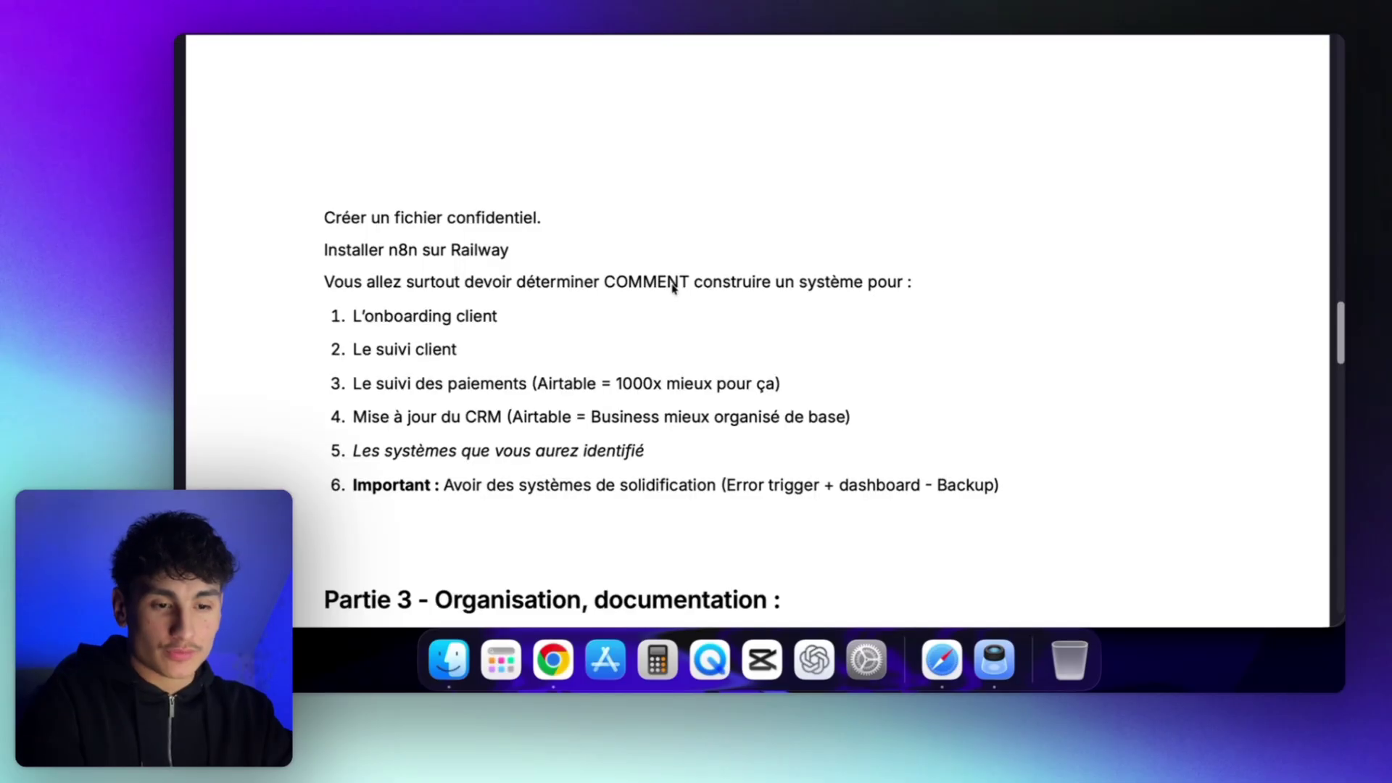
pyautogui.scroll(-1, 673, 288)
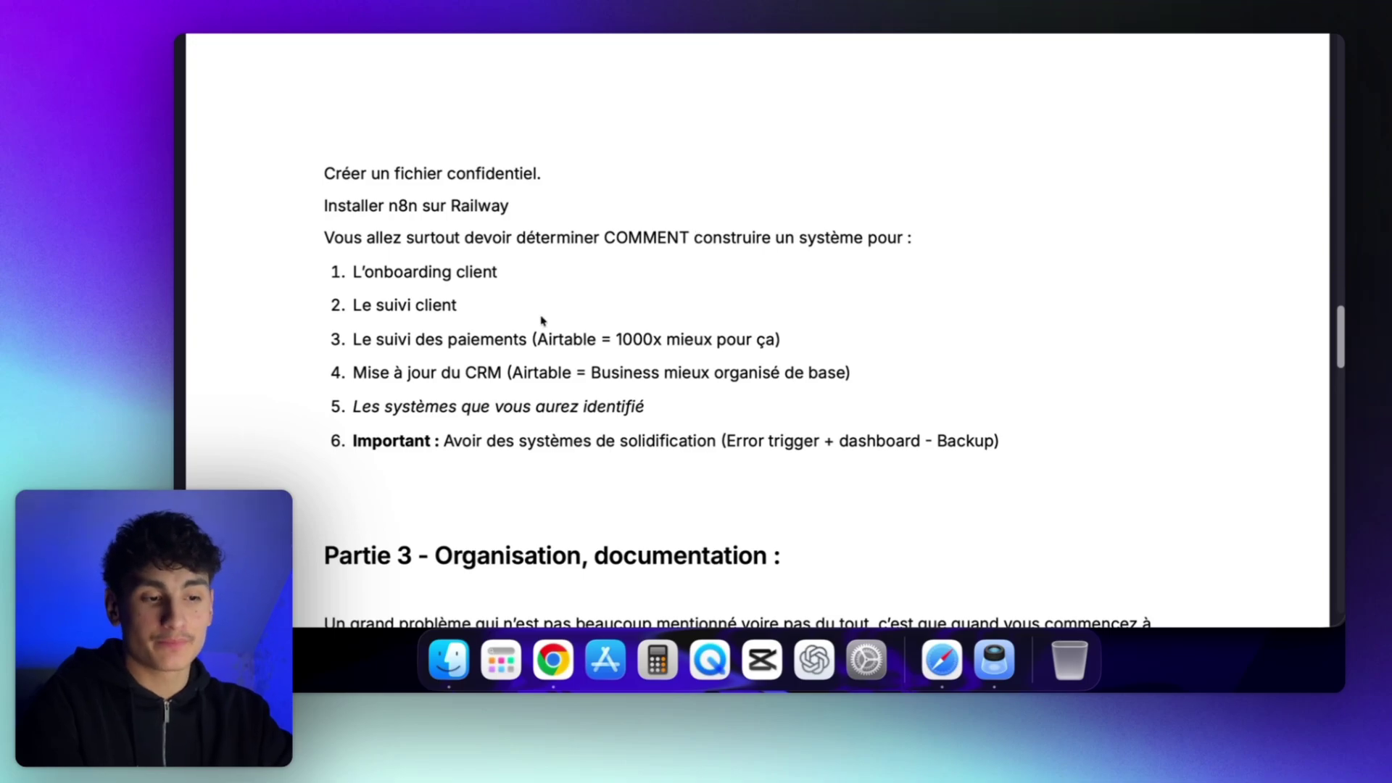
pyautogui.scroll(-1, 541, 319)
pyautogui.moveTo(455, 202); pyautogui.dragTo(443, 330)
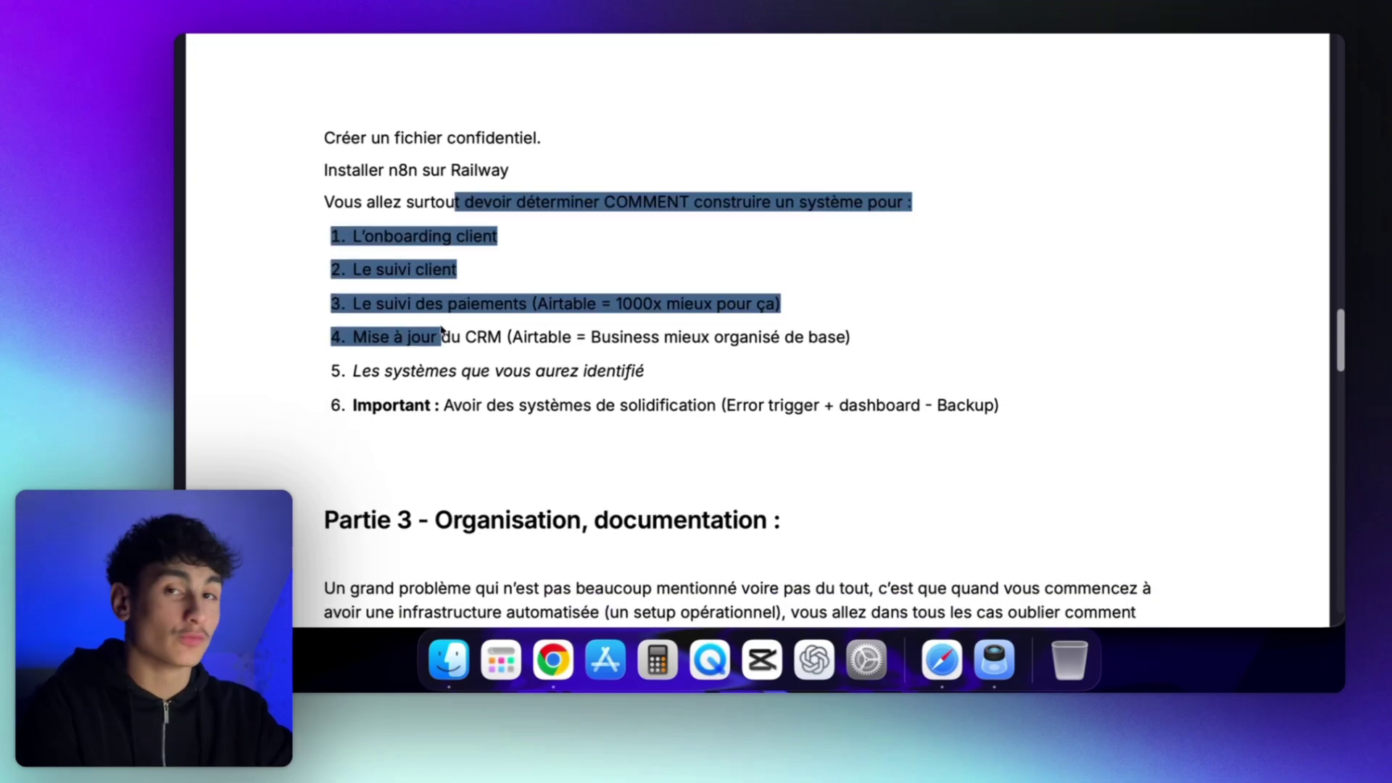
pyautogui.click(444, 328)
pyautogui.moveTo(381, 370); pyautogui.dragTo(609, 369)
pyautogui.click(607, 366)
# - Revisit page 2's criteria for automatable tasks, highlighting "fréquence d'exécution" and "manuelle", and look over the process flowchart again
pyautogui.scroll(15, 608, 366)
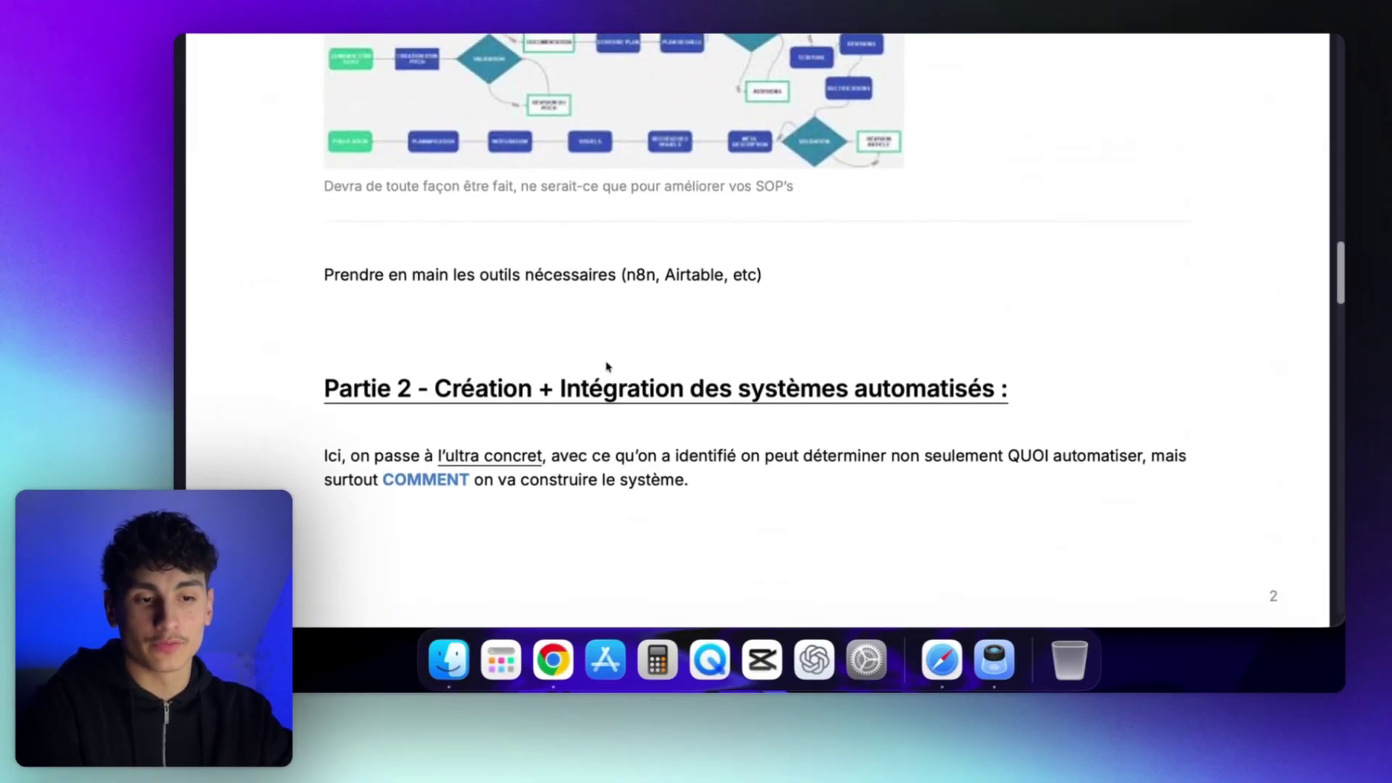
pyautogui.scroll(3, 608, 366)
pyautogui.moveTo(451, 134); pyautogui.dragTo(641, 224)
pyautogui.click(641, 224)
pyautogui.scroll(-1, 641, 223)
pyautogui.moveTo(512, 131); pyautogui.dragTo(634, 138)
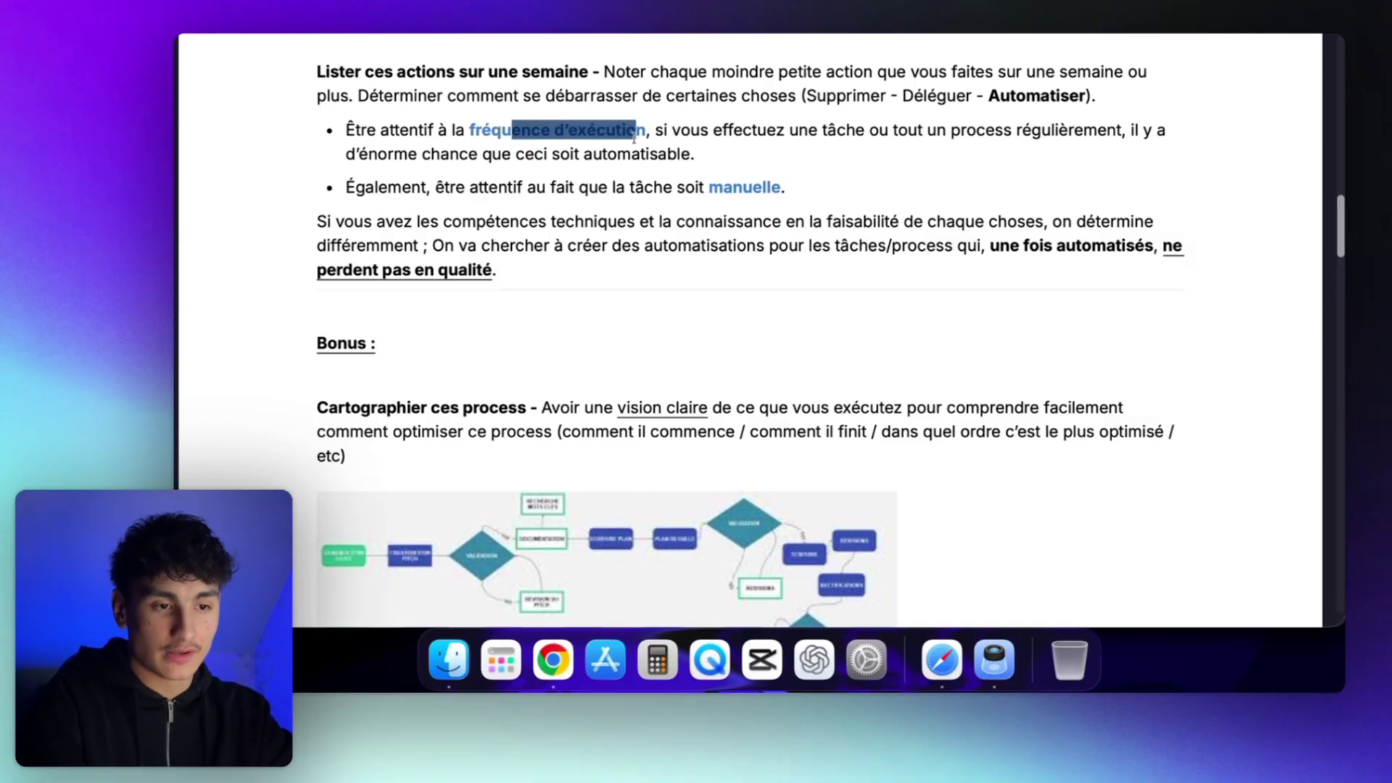
pyautogui.moveTo(711, 190); pyautogui.dragTo(812, 203)
pyautogui.scroll(-10, 813, 203)
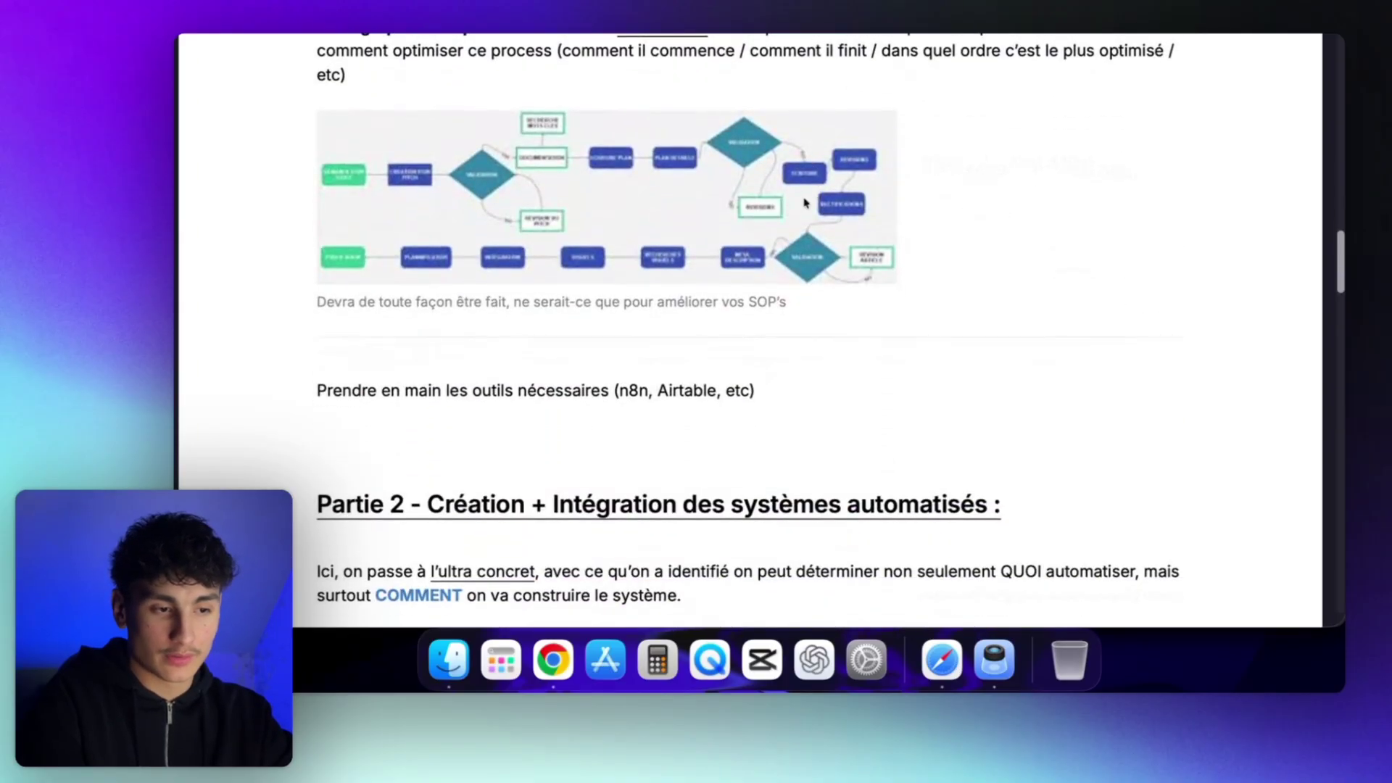
# - Go back to the document's title on page 1 and review the "Partie 1 - Audit" introduction
pyautogui.scroll(15, 731, 297)
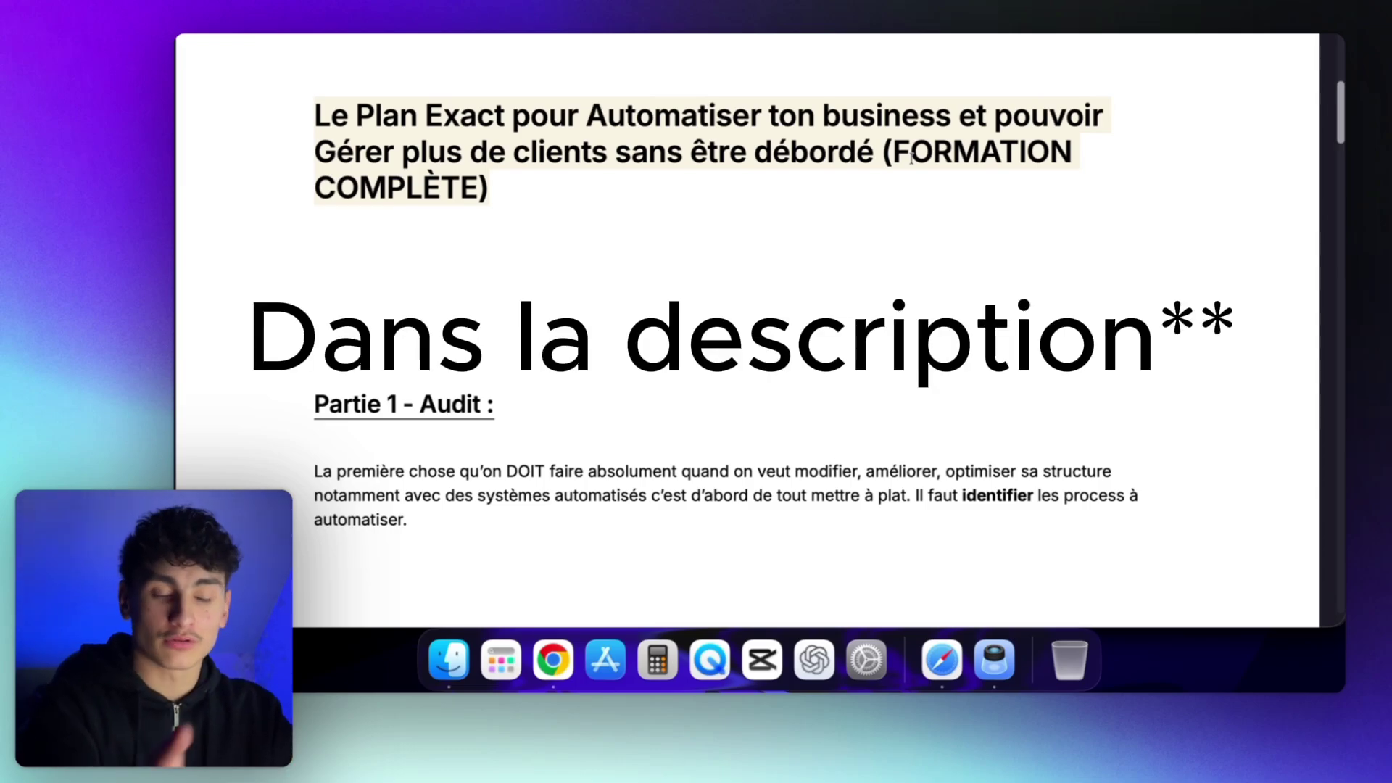
pyautogui.scroll(-3, 912, 157)
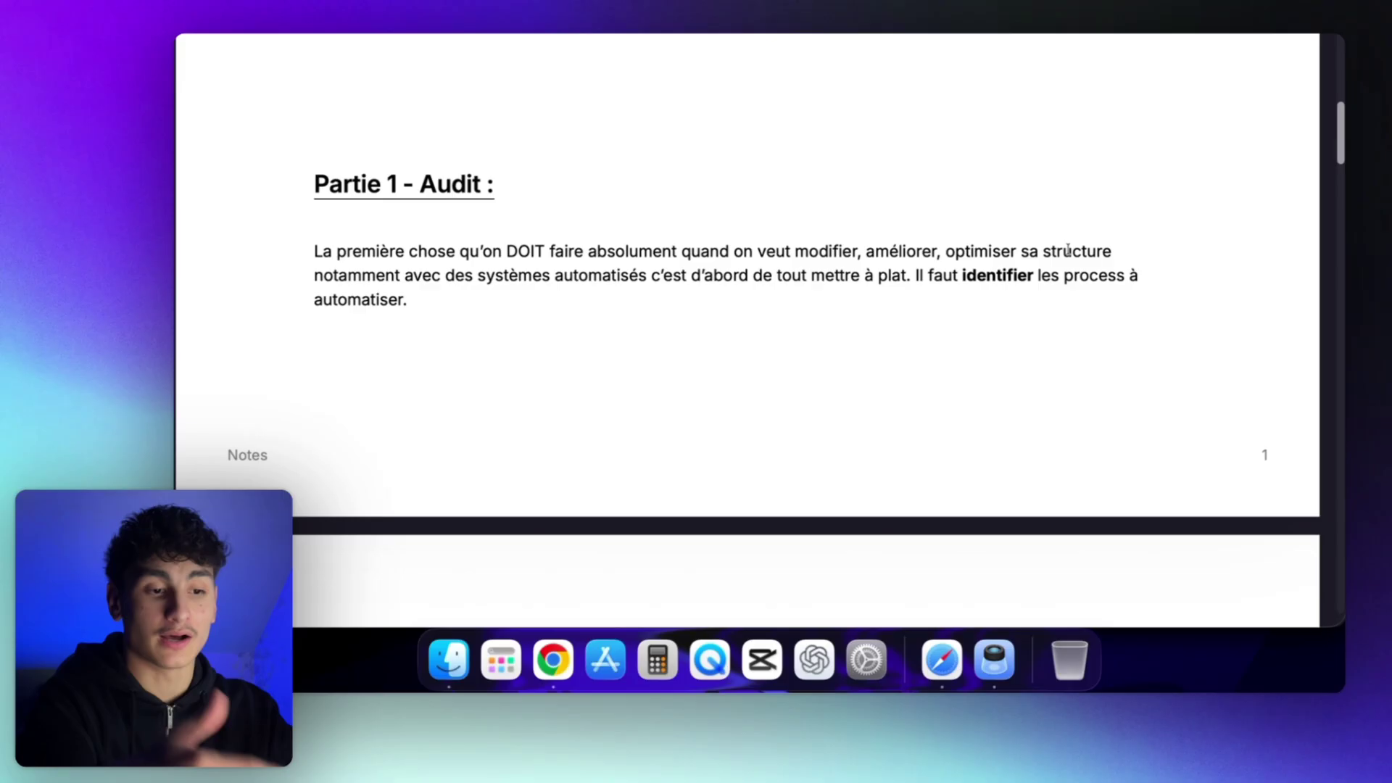
pyautogui.scroll(1, 888, 202)
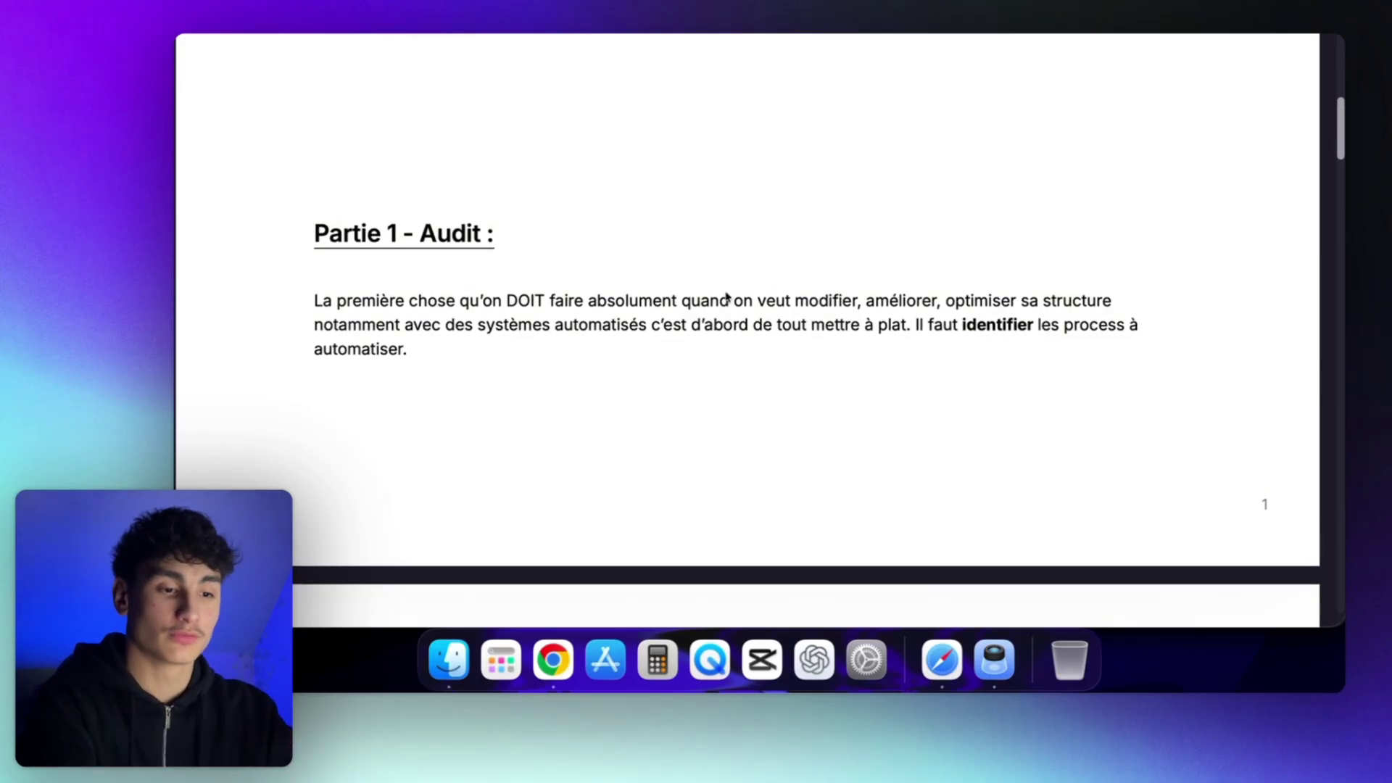
pyautogui.scroll(-1, 783, 329)
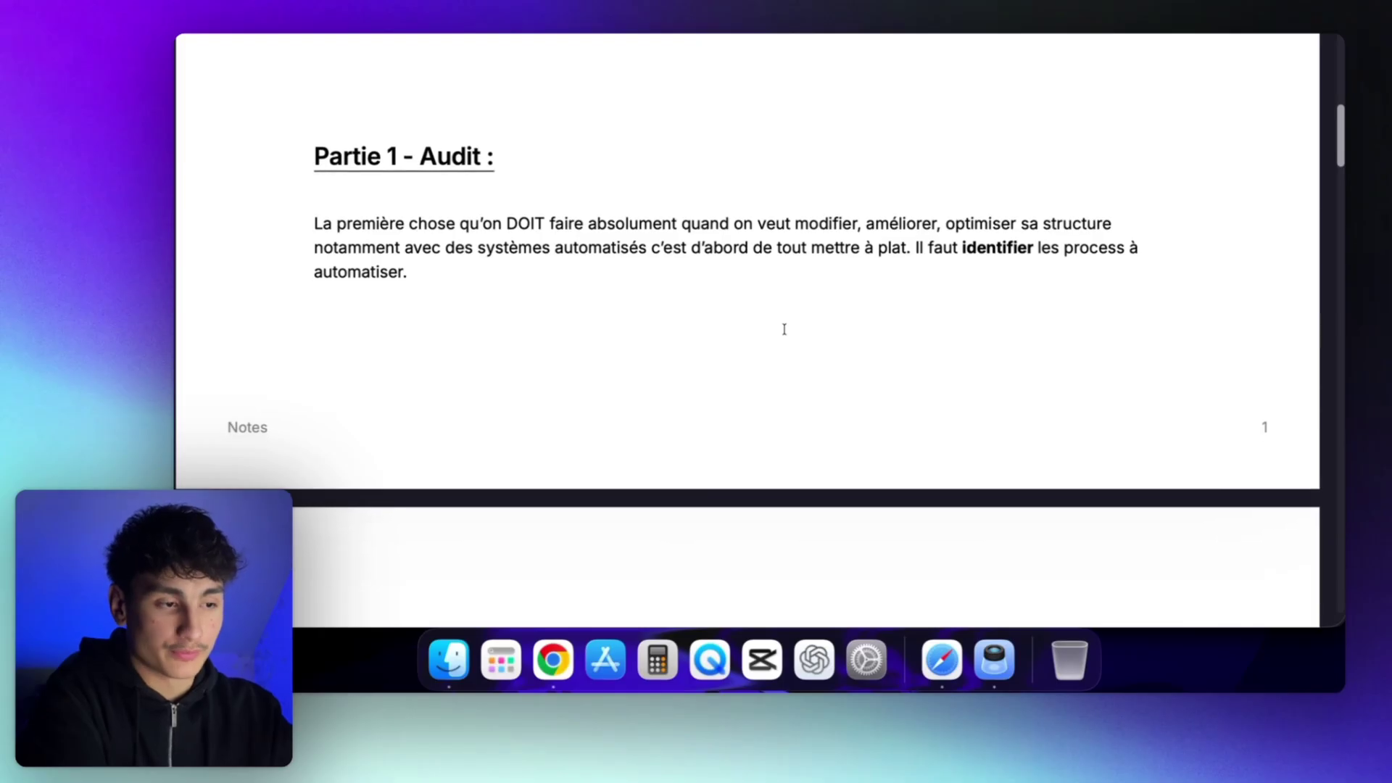
# - Return to page 3's list of systems to build and reread it, highlighting the introductory line and items 1 to 4
pyautogui.scroll(-10, 784, 330)
pyautogui.scroll(1, 733, 297)
pyautogui.moveTo(733, 233); pyautogui.dragTo(728, 382)
pyautogui.click(694, 274)
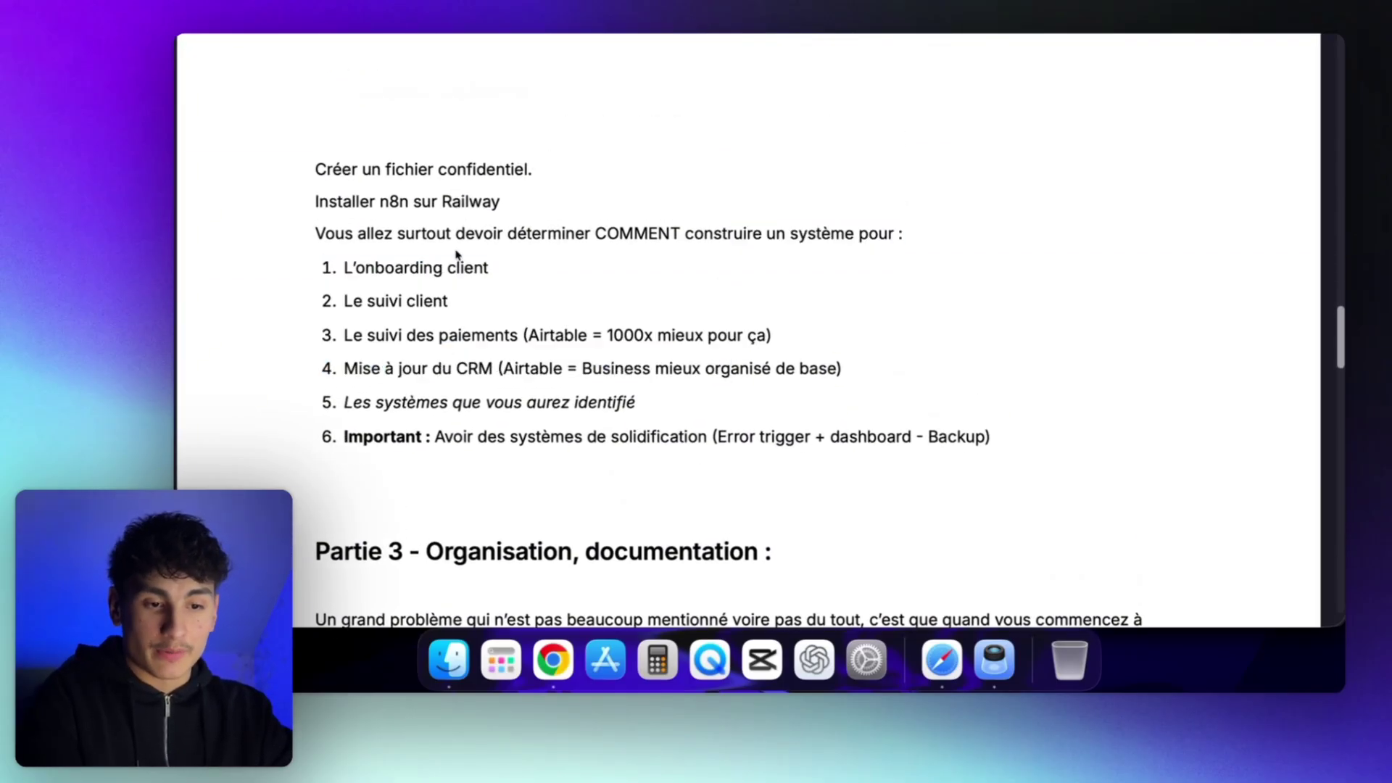
pyautogui.moveTo(456, 240); pyautogui.dragTo(455, 368)
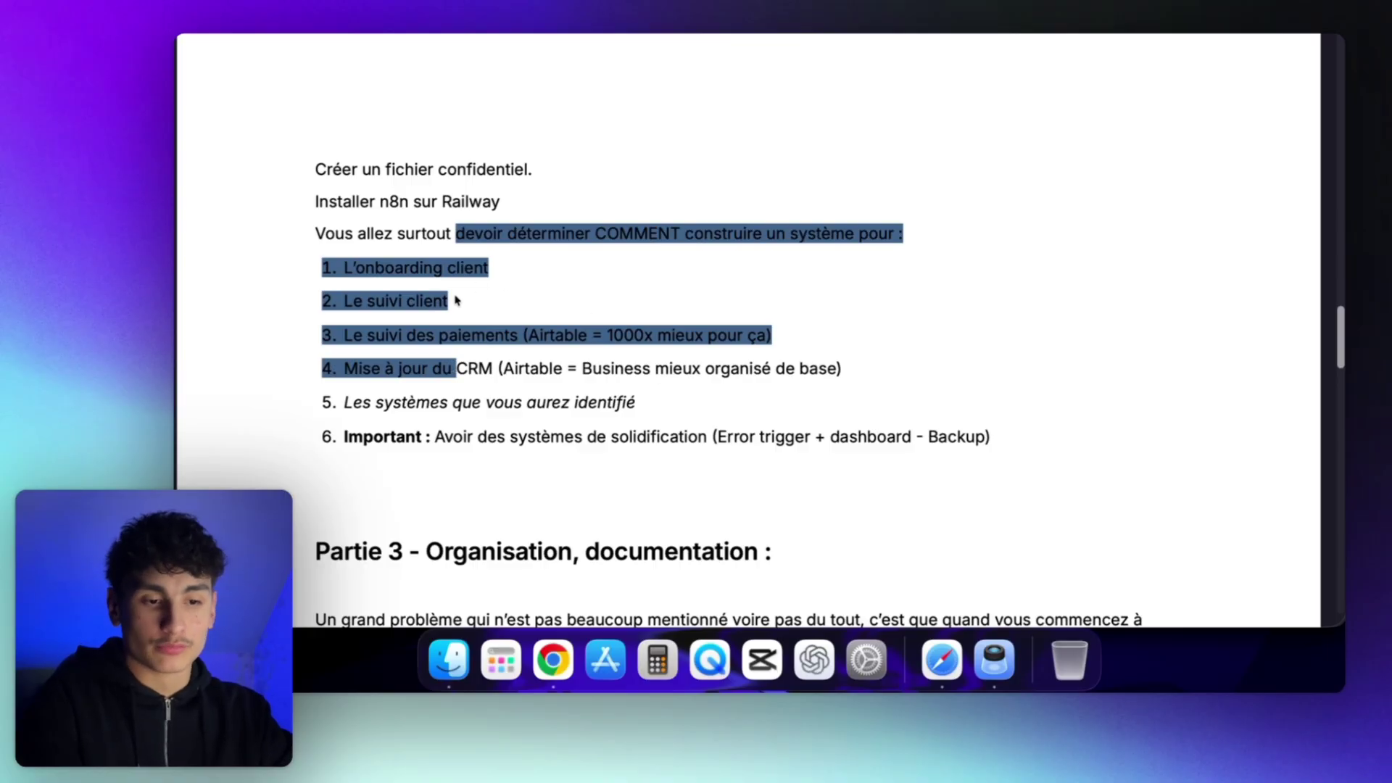
pyautogui.click(411, 249)
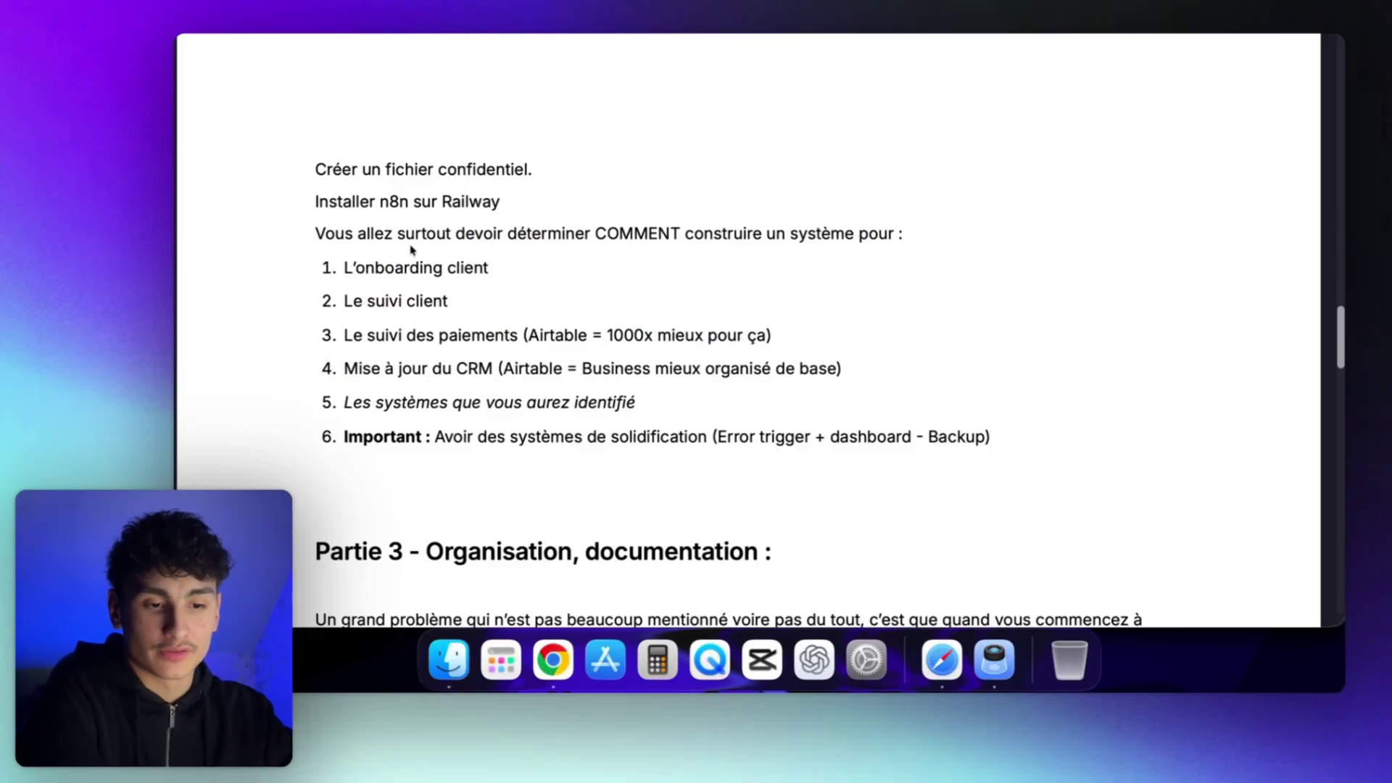
pyautogui.moveTo(417, 234); pyautogui.dragTo(424, 303)
pyautogui.click(399, 272)
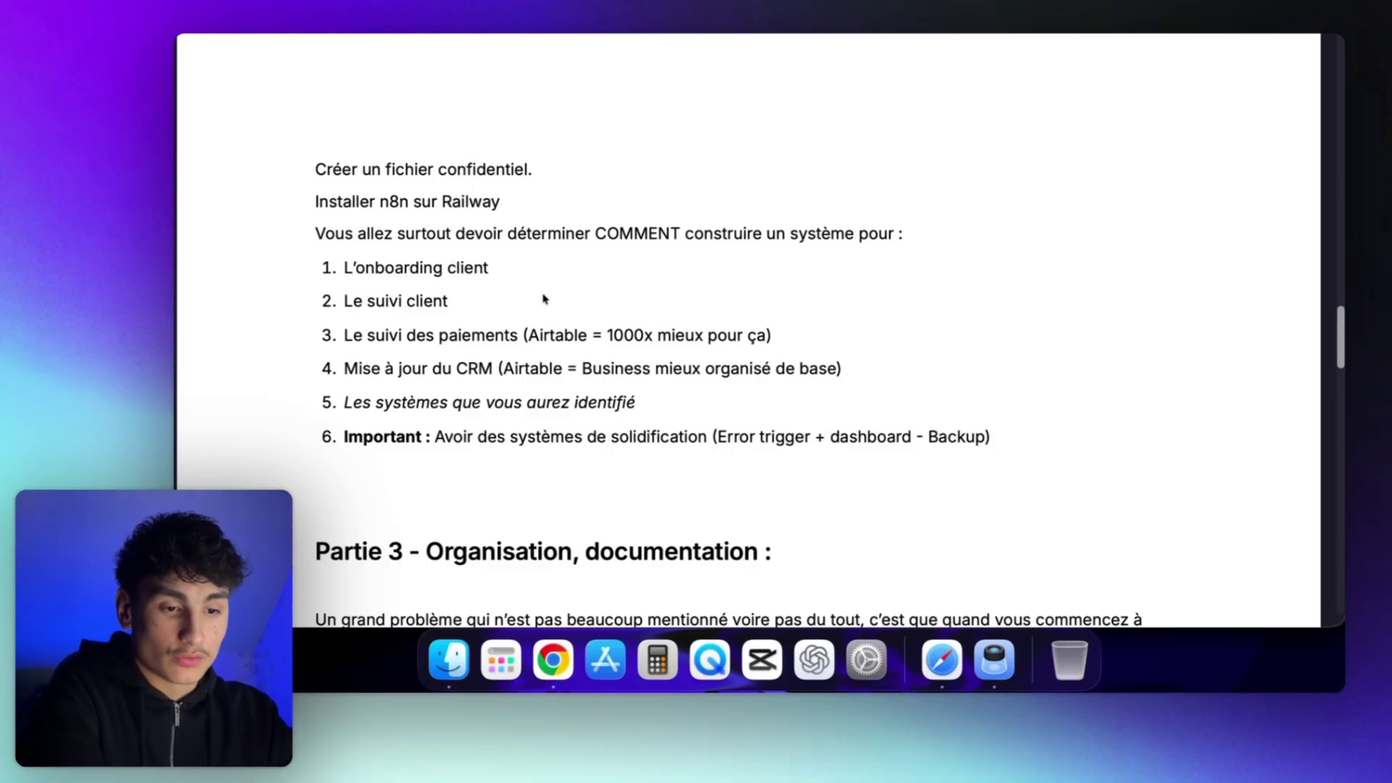
pyautogui.moveTo(493, 233); pyautogui.dragTo(475, 334)
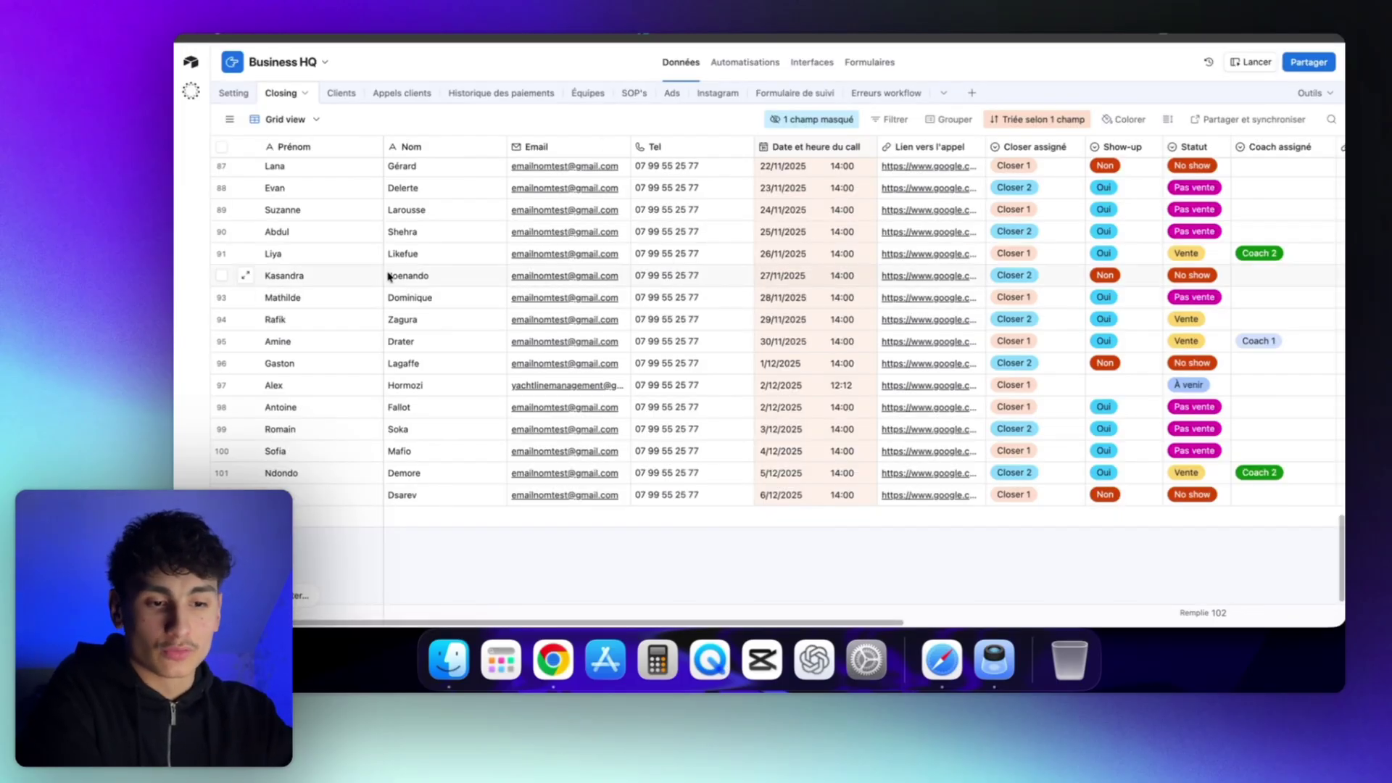
# - Switch to the Business HQ base in Airtable and review the Closing table's contact details, the "À venir" call and the Coach assigné column
pyautogui.moveTo(445, 211); pyautogui.dragTo(438, 370)
pyautogui.click(448, 371)
pyautogui.moveTo(336, 233); pyautogui.dragTo(438, 408)
pyautogui.click(445, 277)
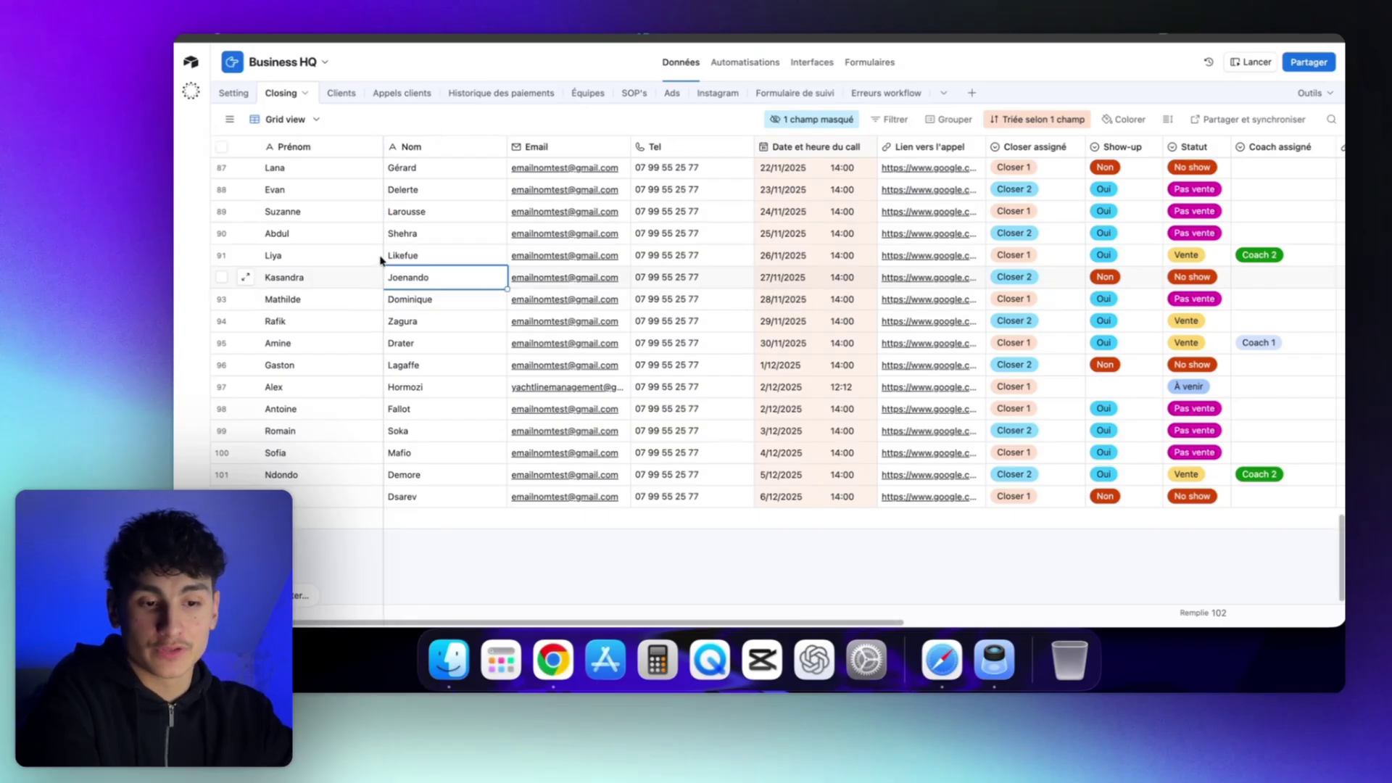
pyautogui.moveTo(321, 214); pyautogui.dragTo(360, 382)
pyautogui.click(441, 263)
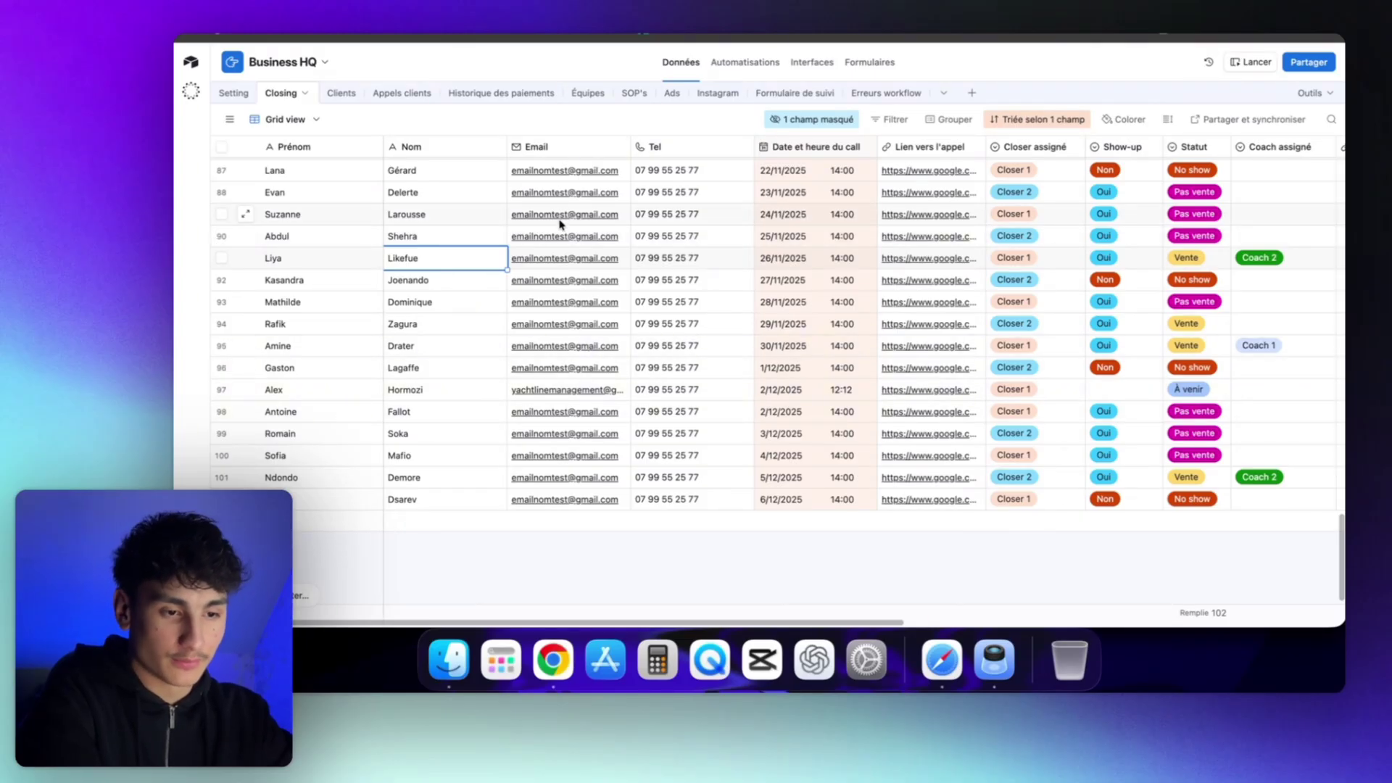
pyautogui.moveTo(559, 217); pyautogui.dragTo(720, 333)
pyautogui.click(335, 395)
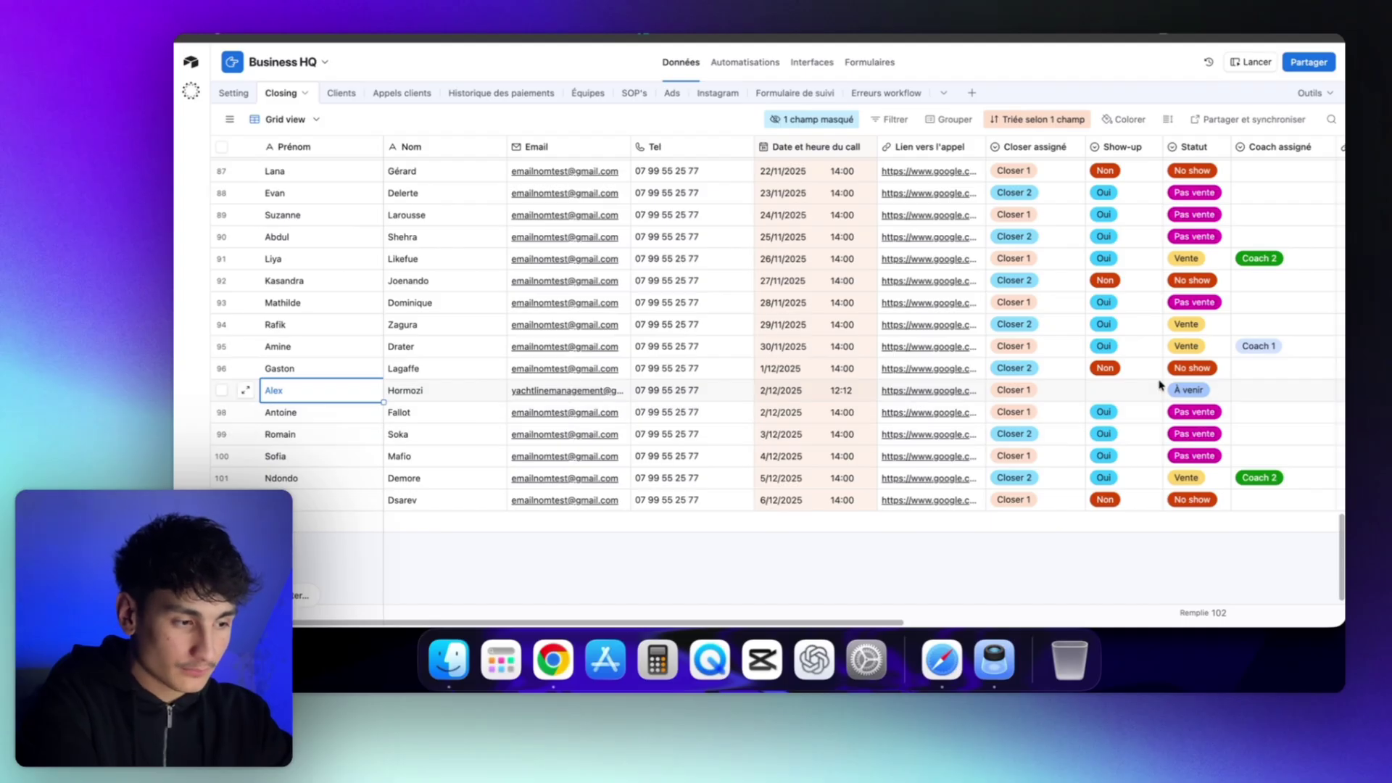
pyautogui.click(1295, 311)
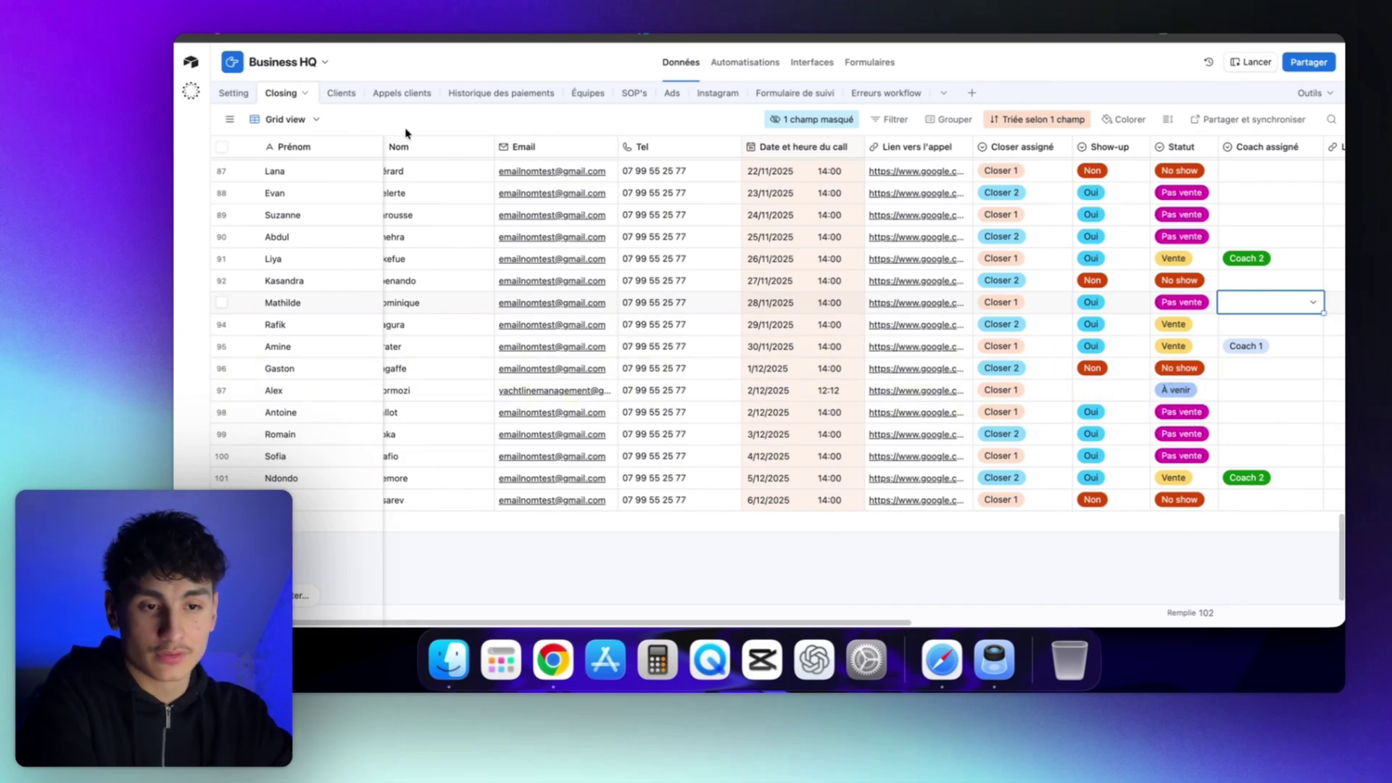
# - Compare the Clients table with the Closing table, and go to the last records in Clients
pyautogui.click(341, 93)
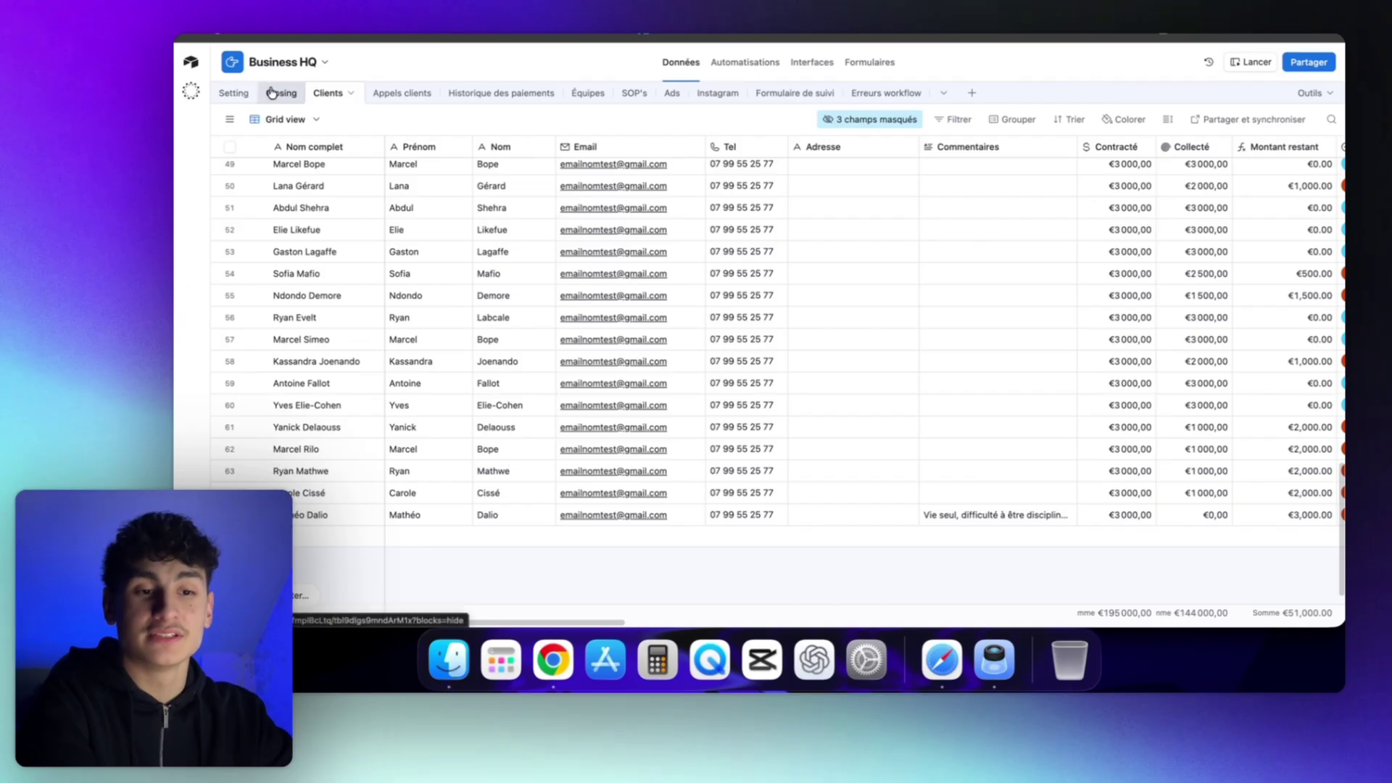
pyautogui.click(278, 93)
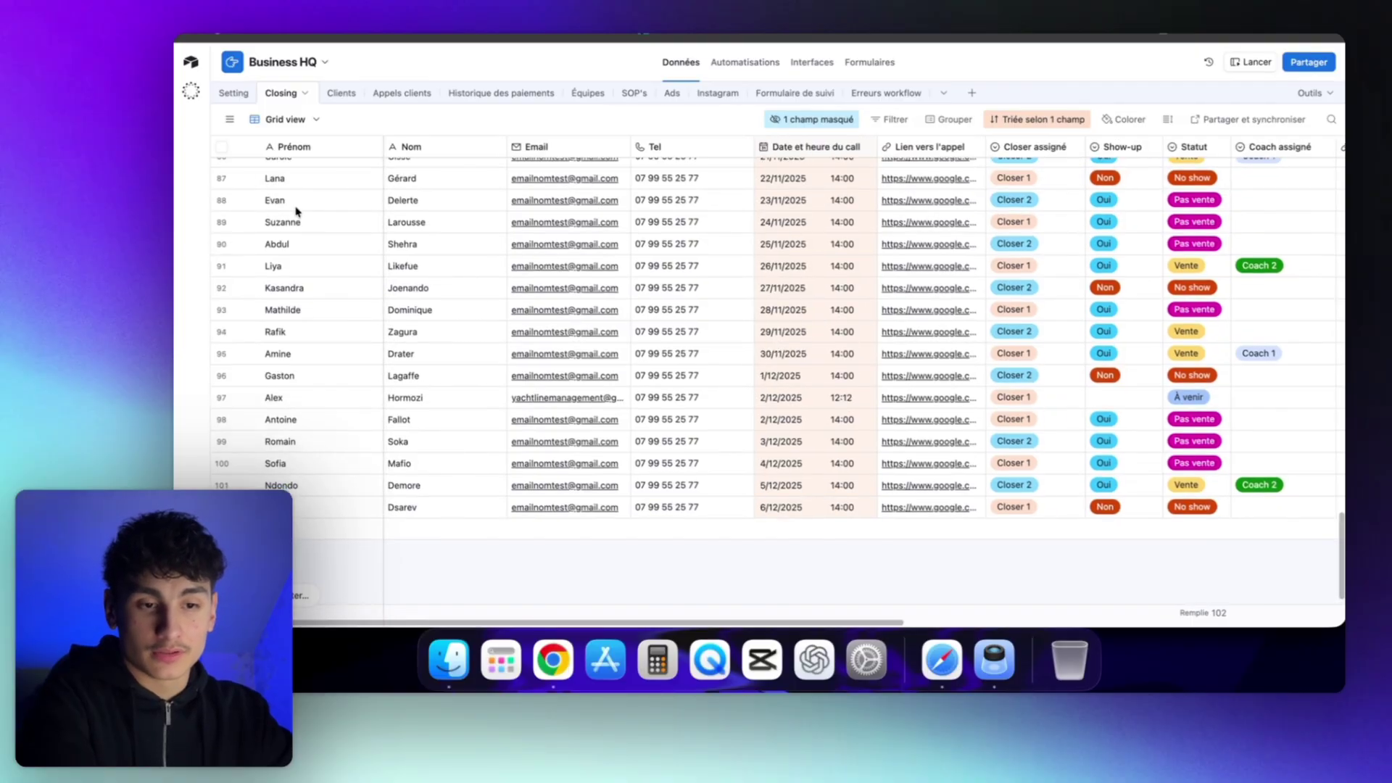
pyautogui.click(347, 95)
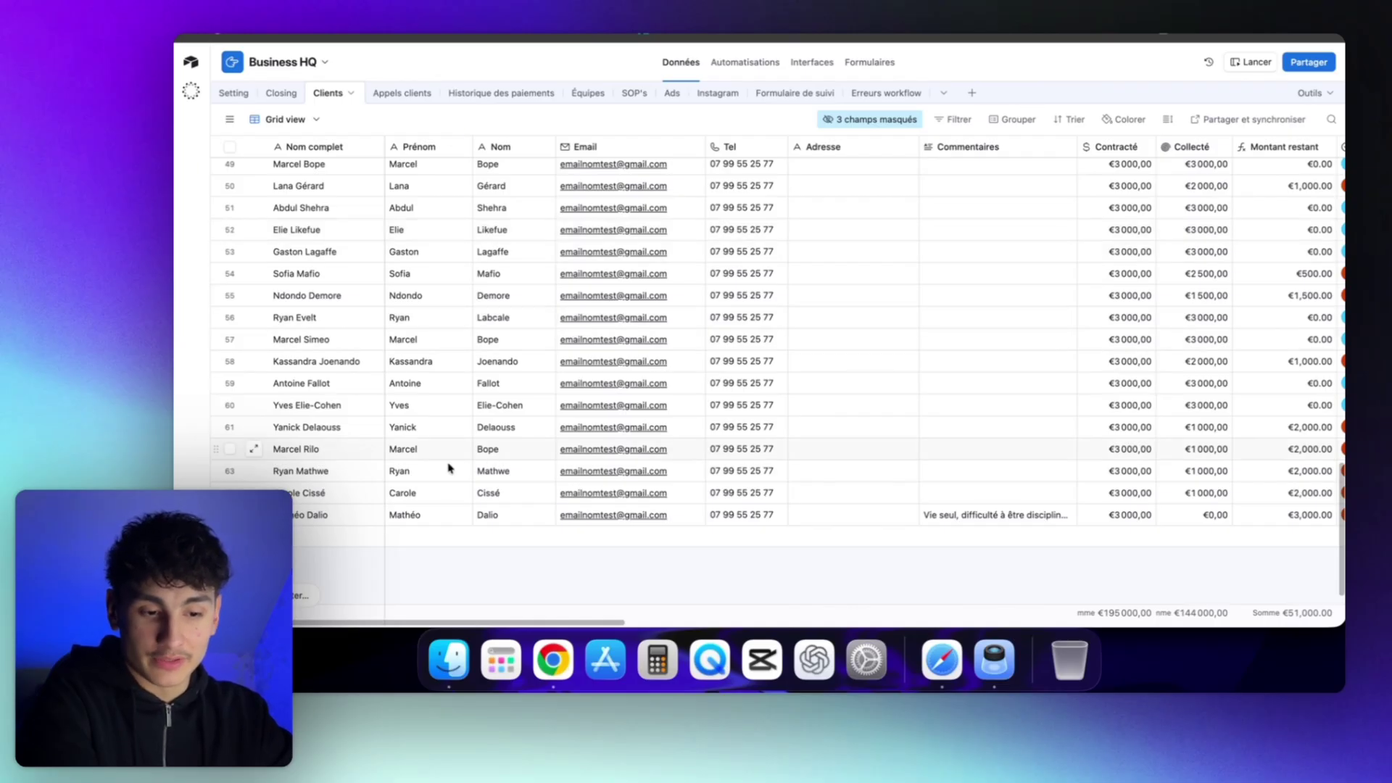
pyautogui.scroll(-1, 546, 519)
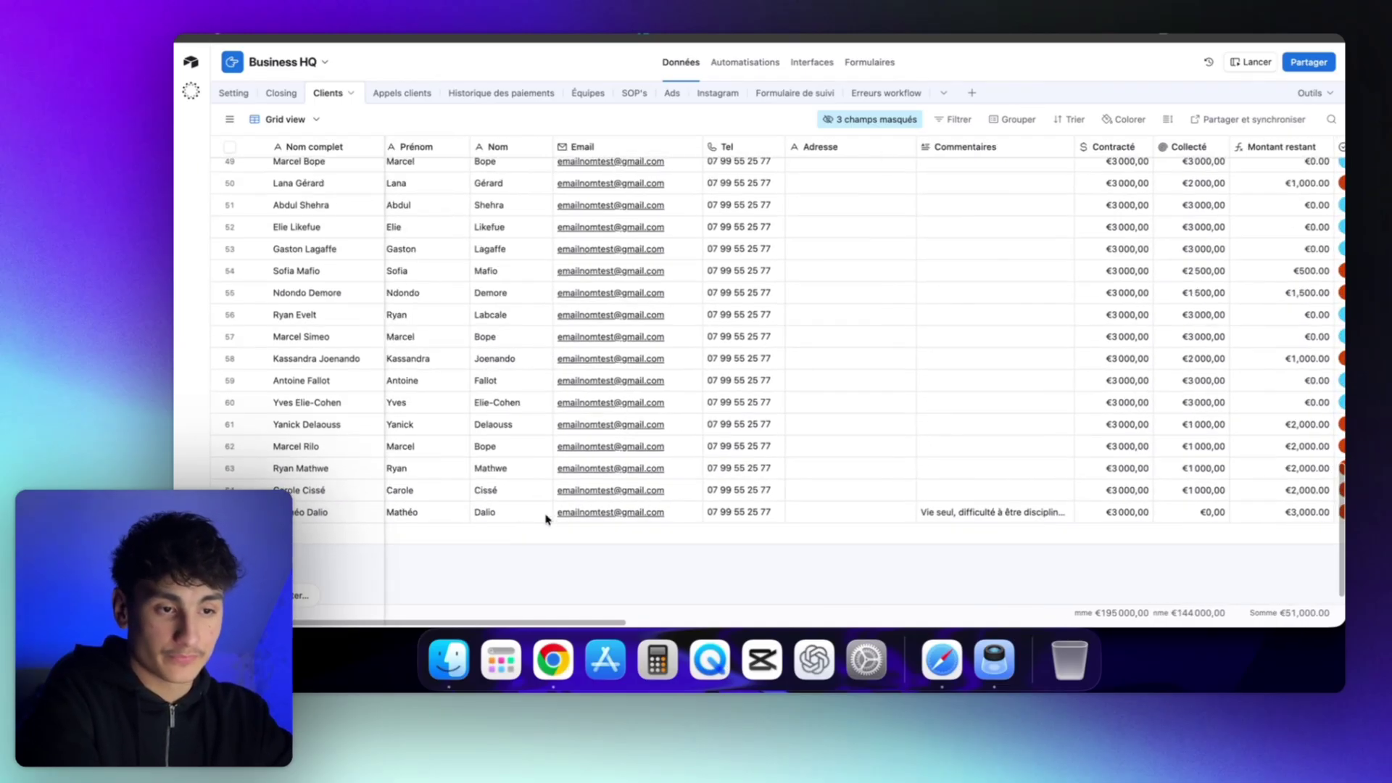
pyautogui.scroll(-1, 519, 255)
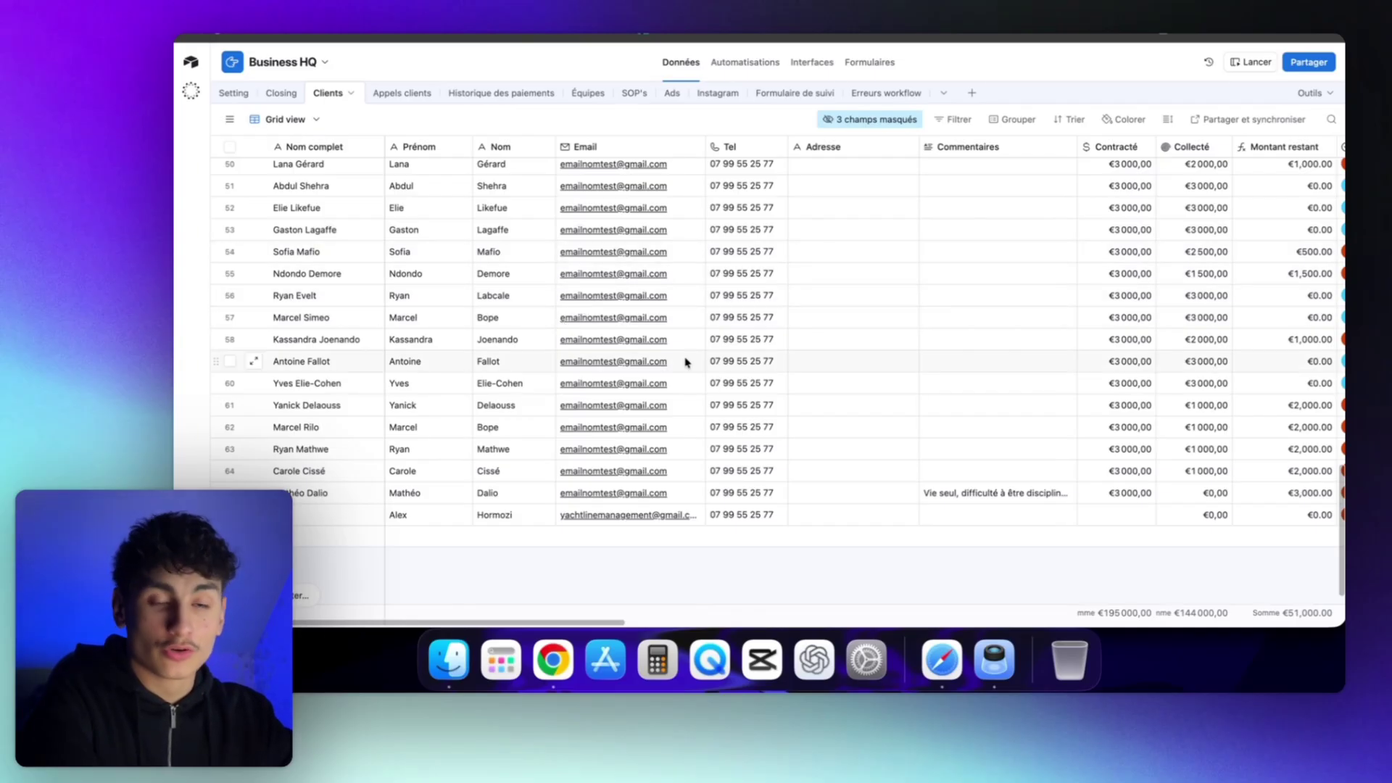
# - Examine the last client record's first name, last name, e-mail and phone fields, and look across its remaining columns
pyautogui.click(442, 517)
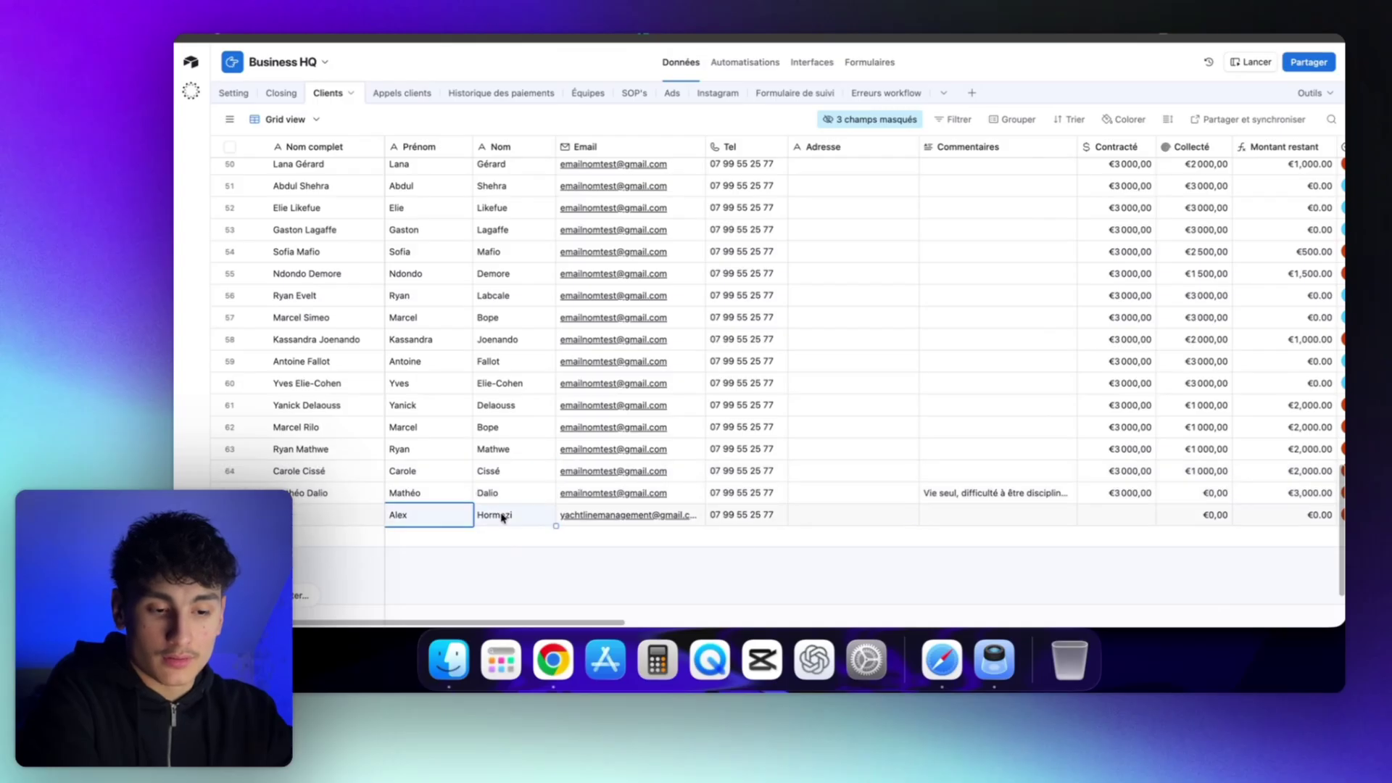
pyautogui.click(486, 273)
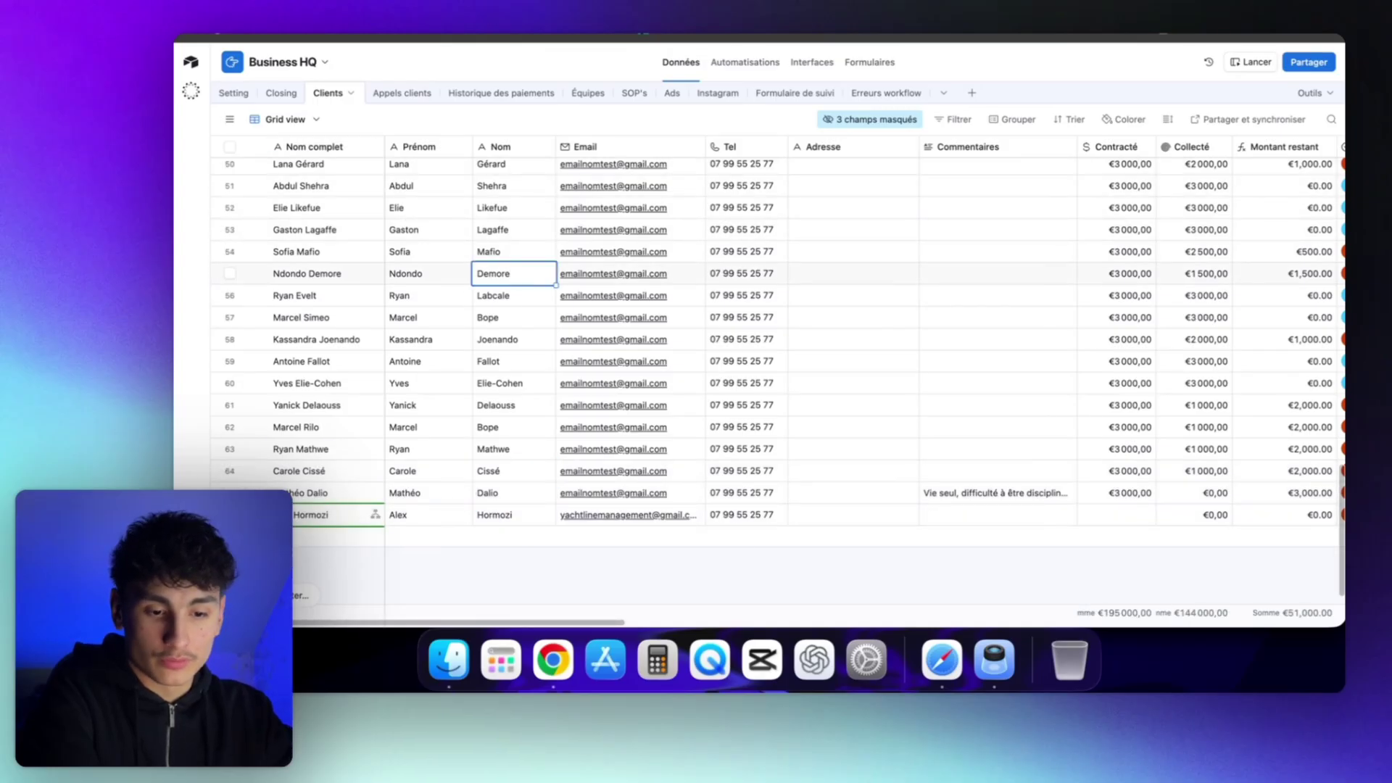
pyautogui.click(435, 516)
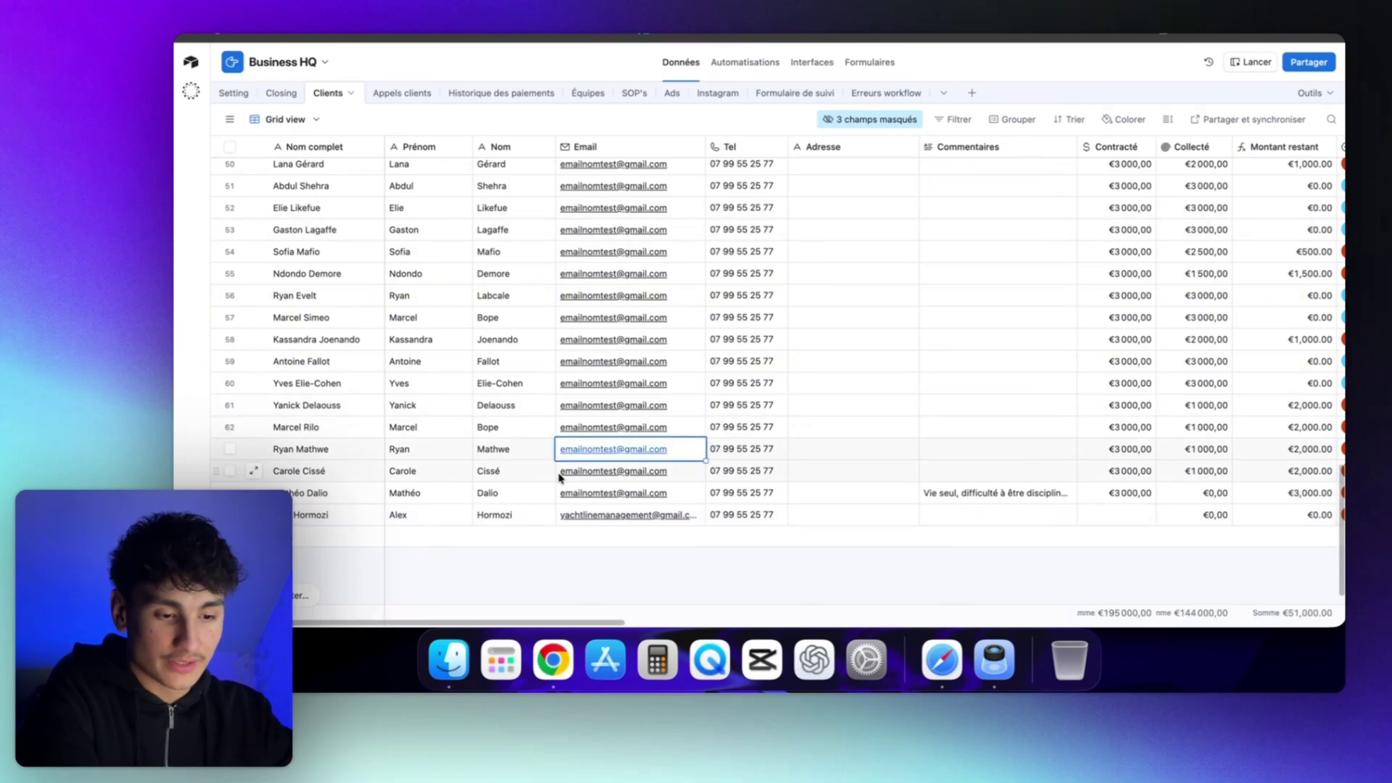
pyautogui.moveTo(428, 517); pyautogui.dragTo(762, 516)
pyautogui.scroll(1, 862, 449)
pyautogui.hscroll(10, 863, 449)
pyautogui.hscroll(-10, 863, 449)
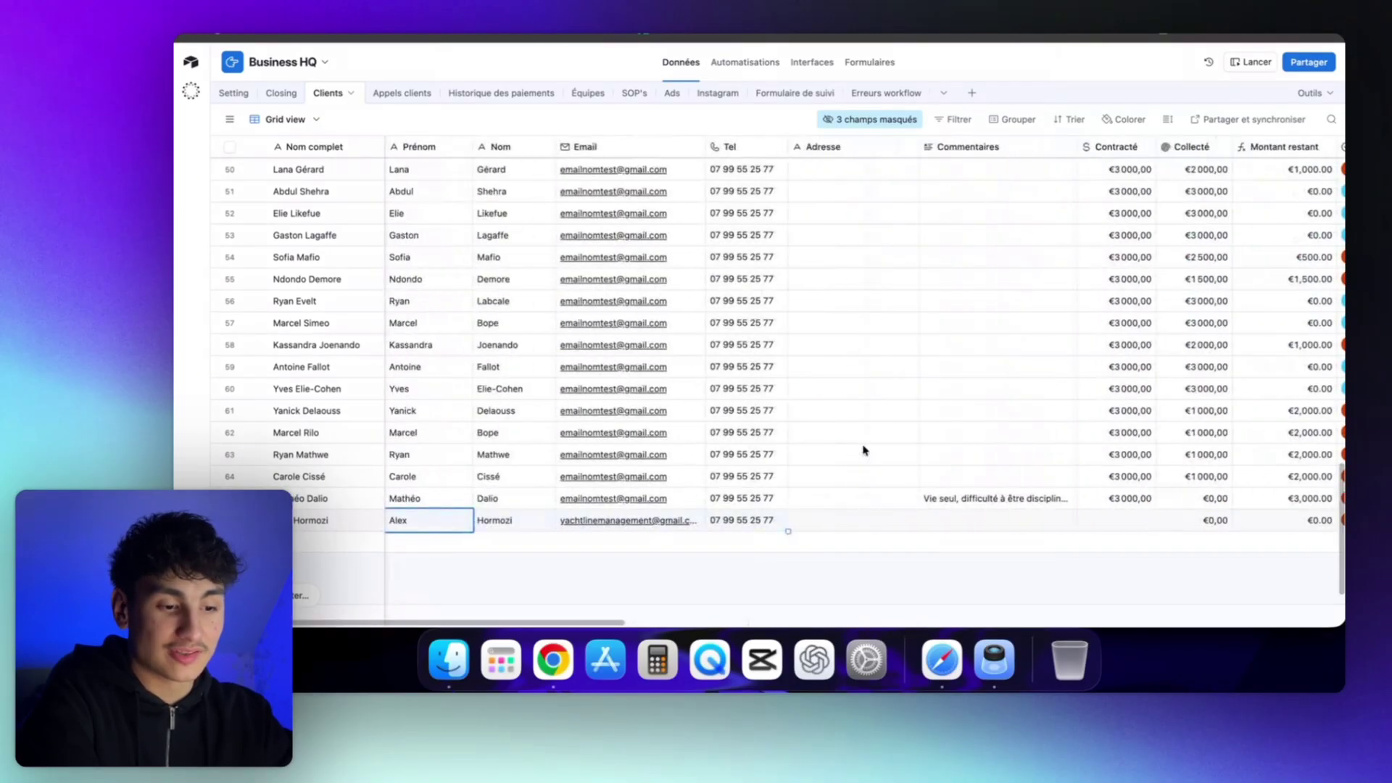
pyautogui.scroll(-1, 862, 449)
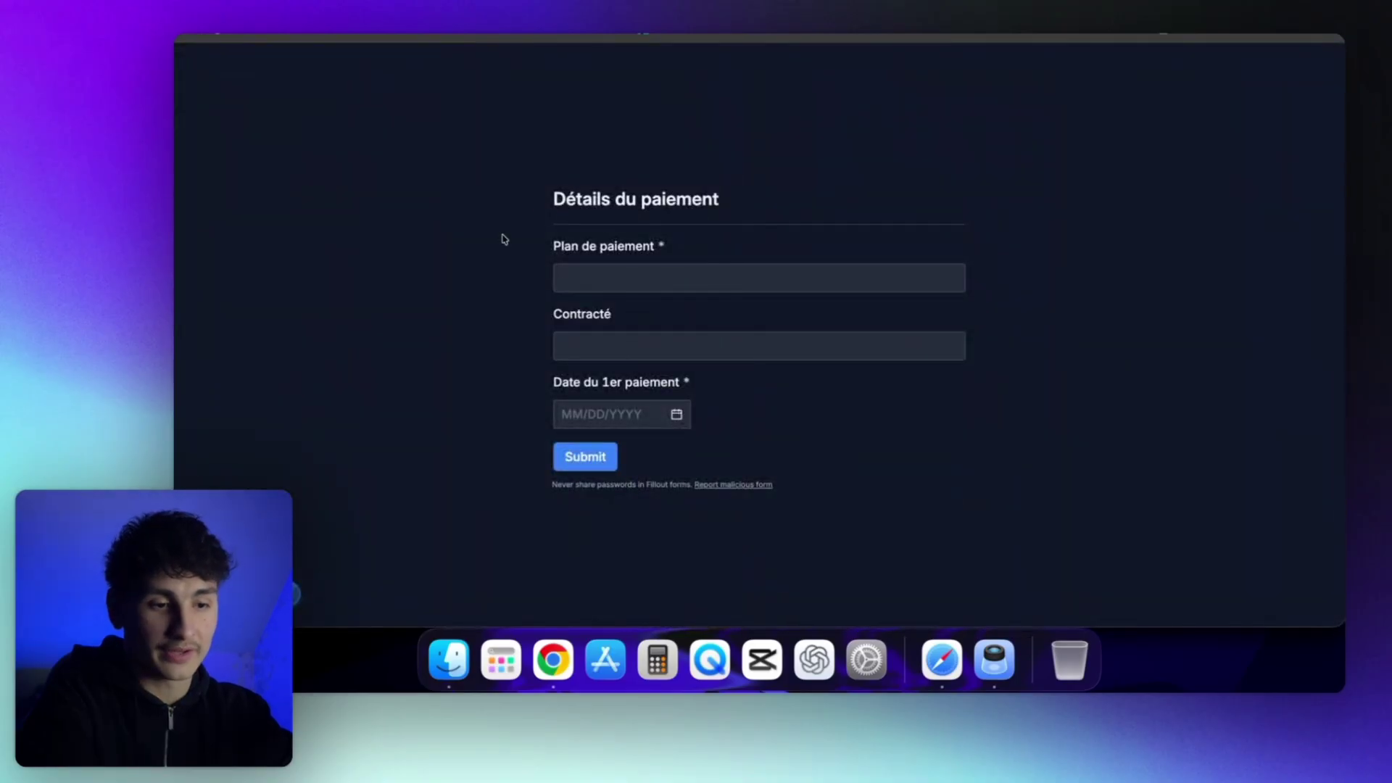
# - Check the payment columns in the Clients table, and enter PIF as Plan de paiement in the Détails du paiement form
pyautogui.click(644, 199)
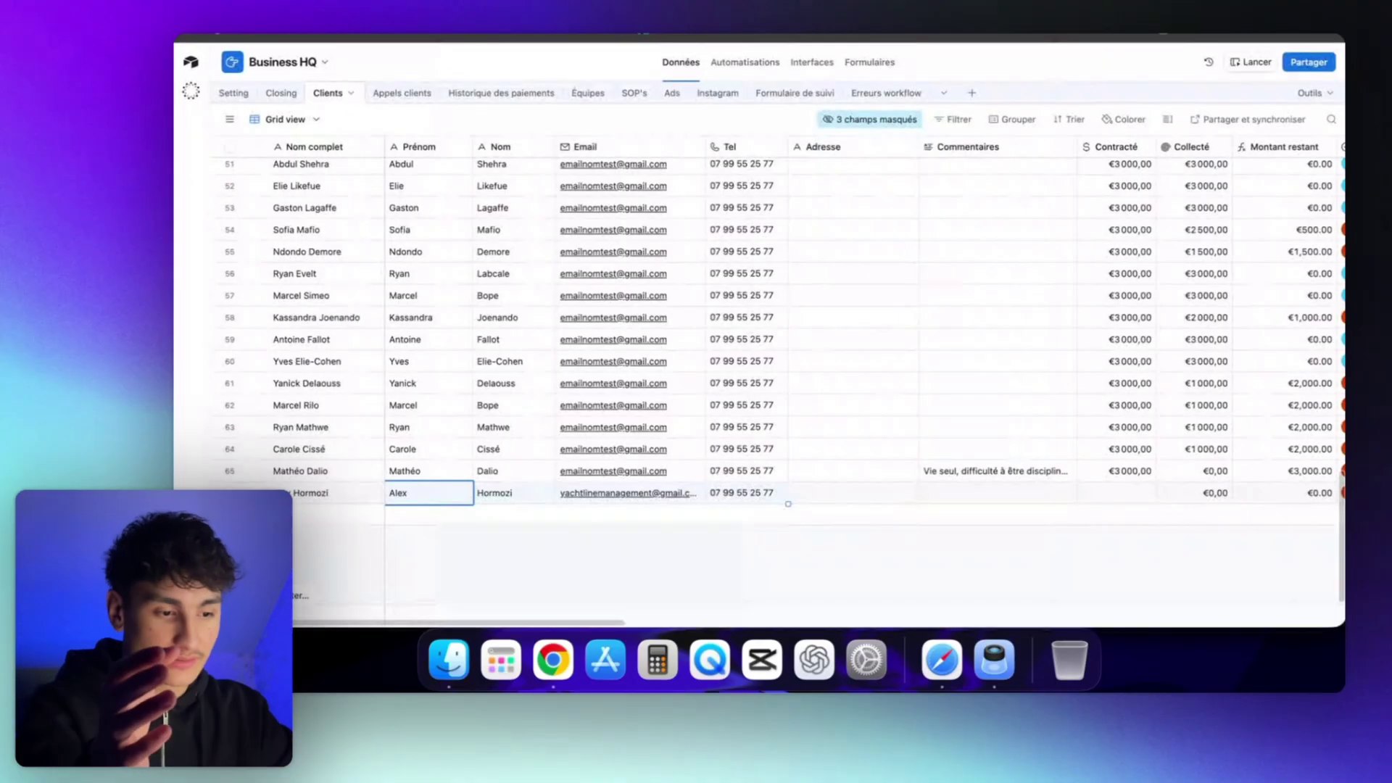
pyautogui.hscroll(5, 764, 311)
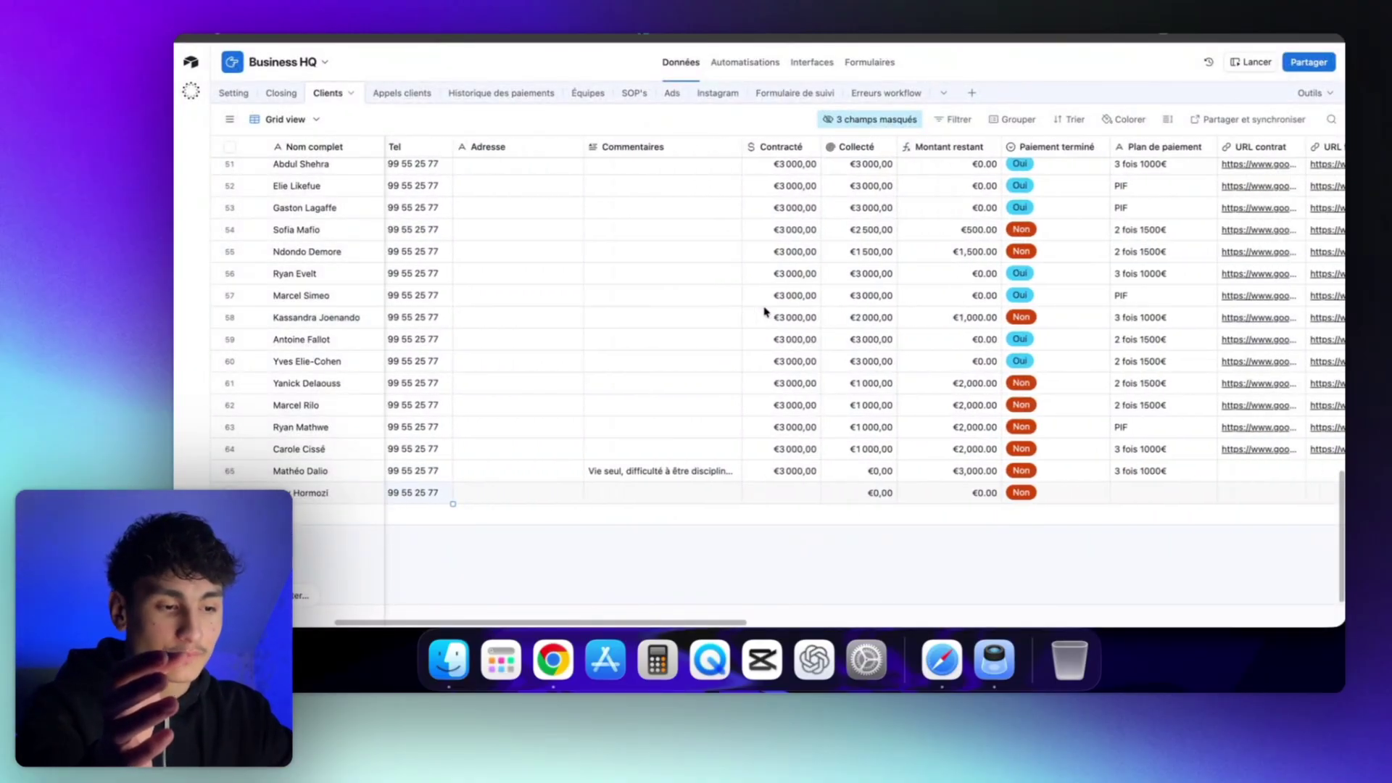
pyautogui.moveTo(679, 274); pyautogui.dragTo(653, 373)
pyautogui.click(721, 319)
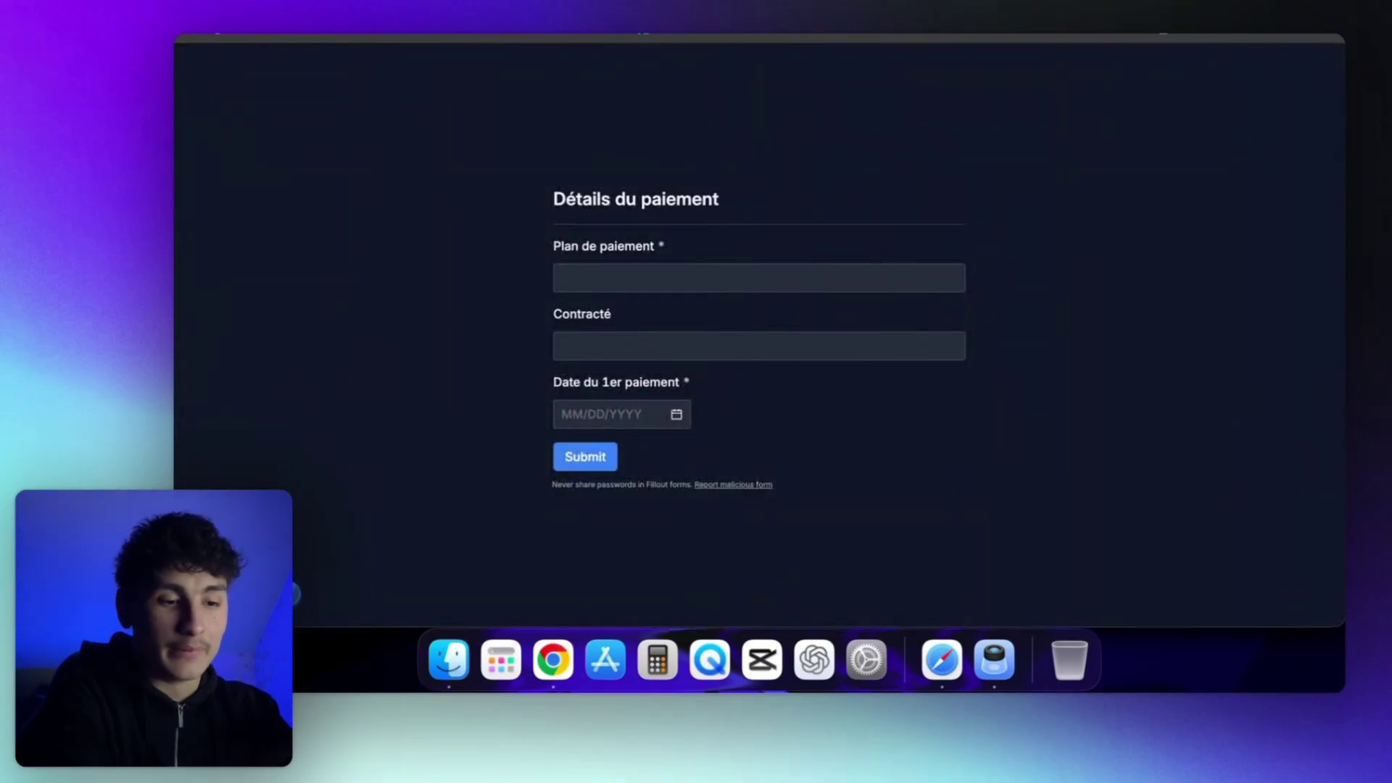
pyautogui.click(841, 269)
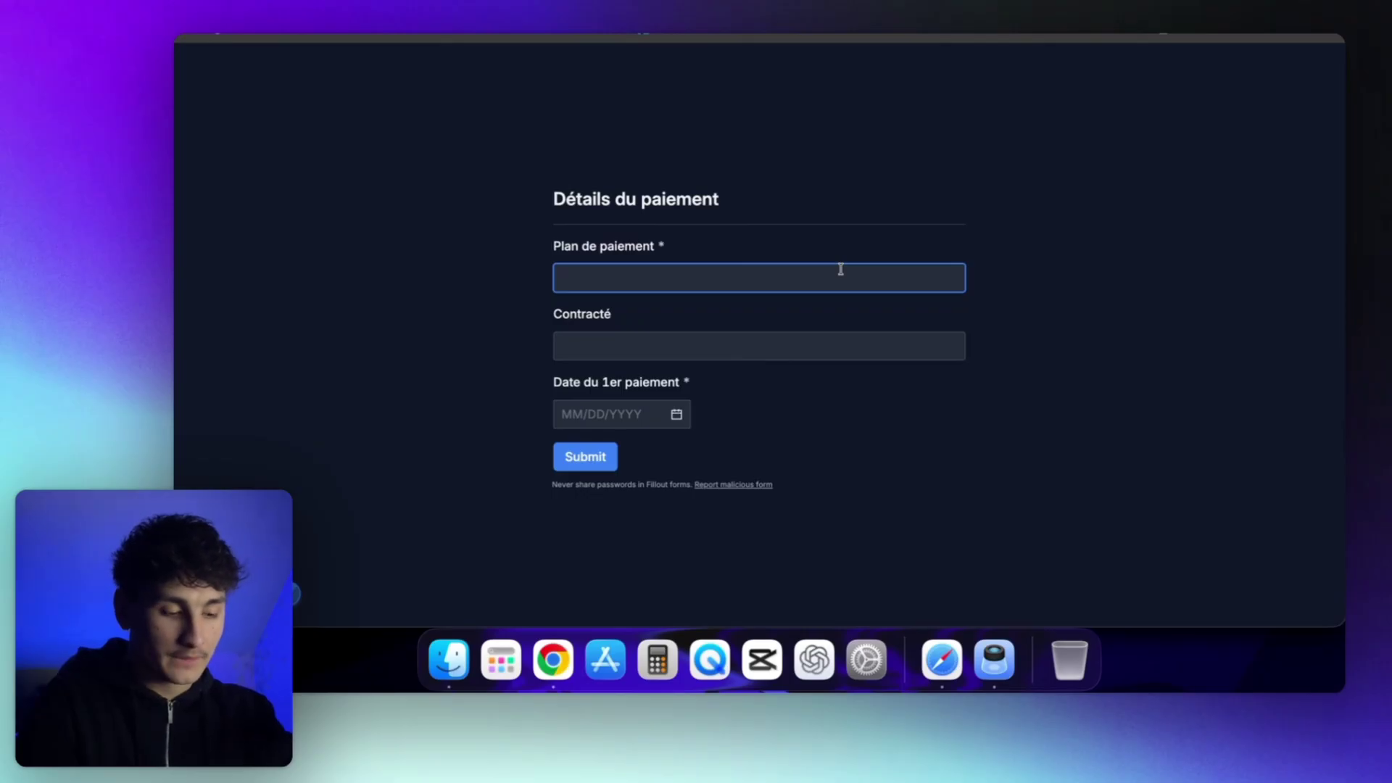
pyautogui.write('P')
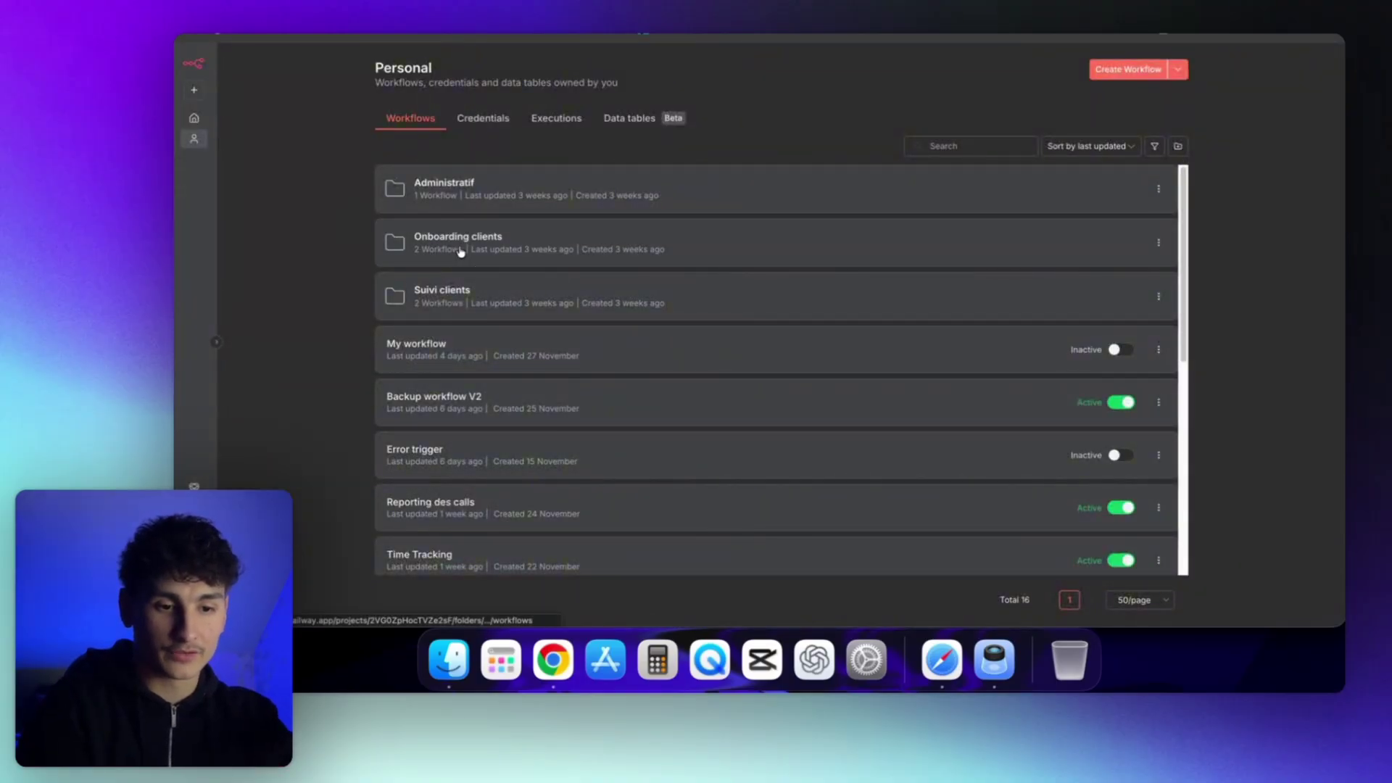
# - Switch to n8n and open the Création et envoie contrat workflow in the Onboarding clients folder
pyautogui.click(485, 243)
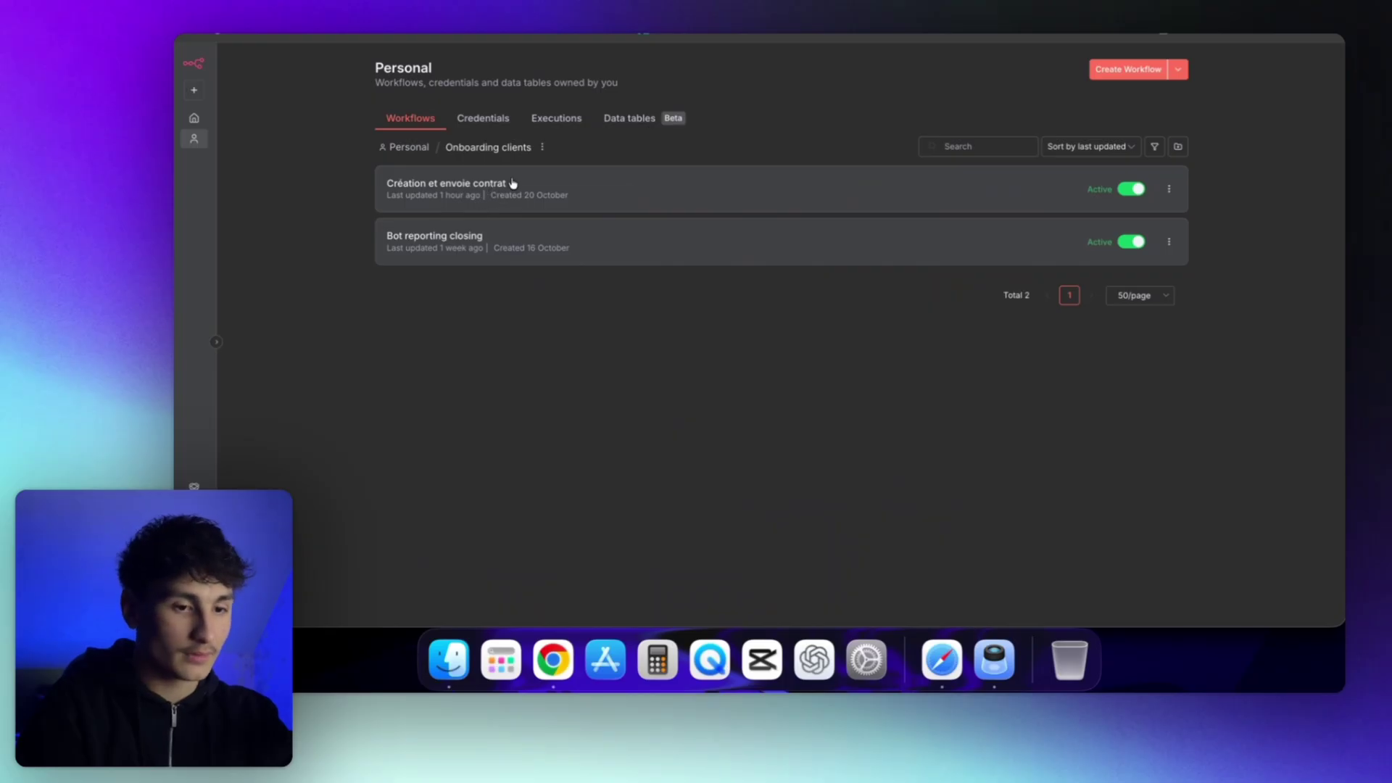
pyautogui.click(485, 178)
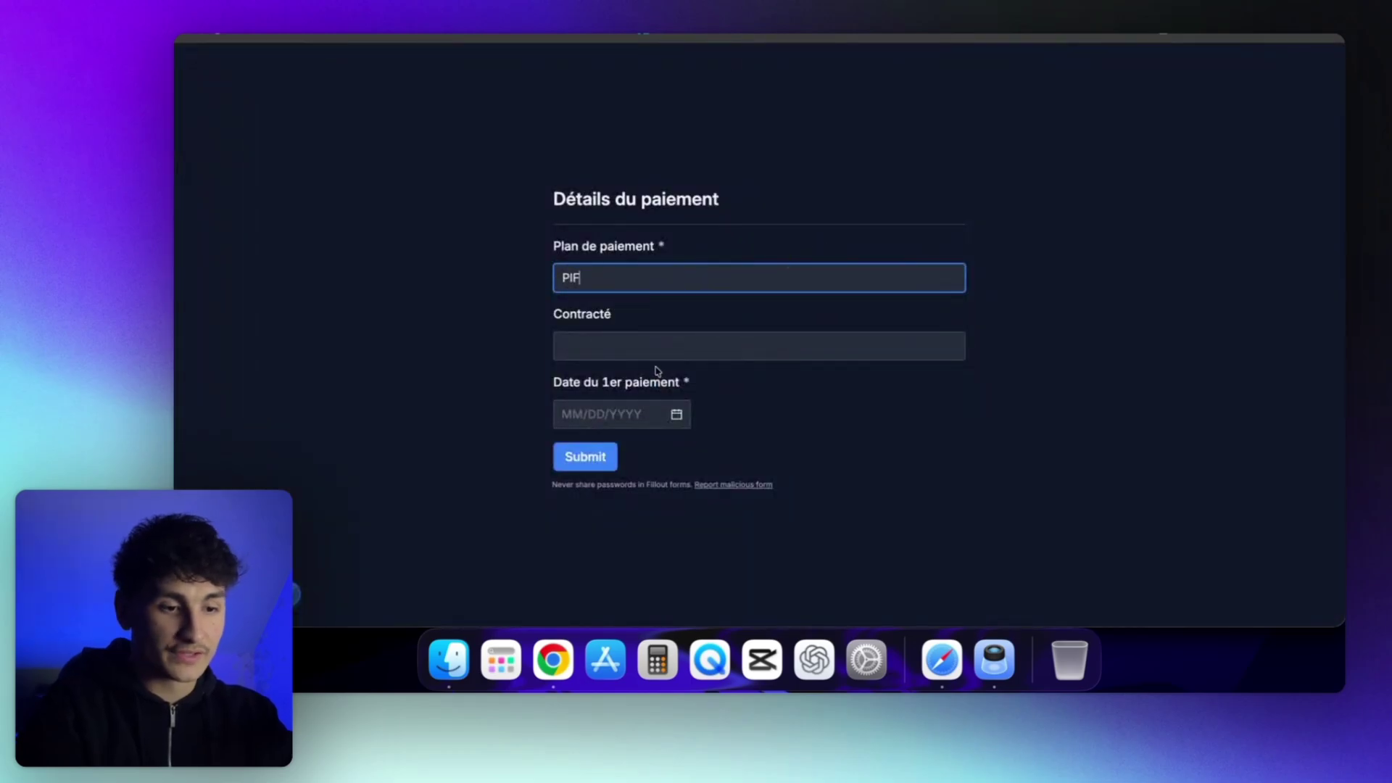
# - Set Contracté to 3000 and the first payment date to today, 12/02/2025, in the payment form, and submit it
pyautogui.click(671, 355)
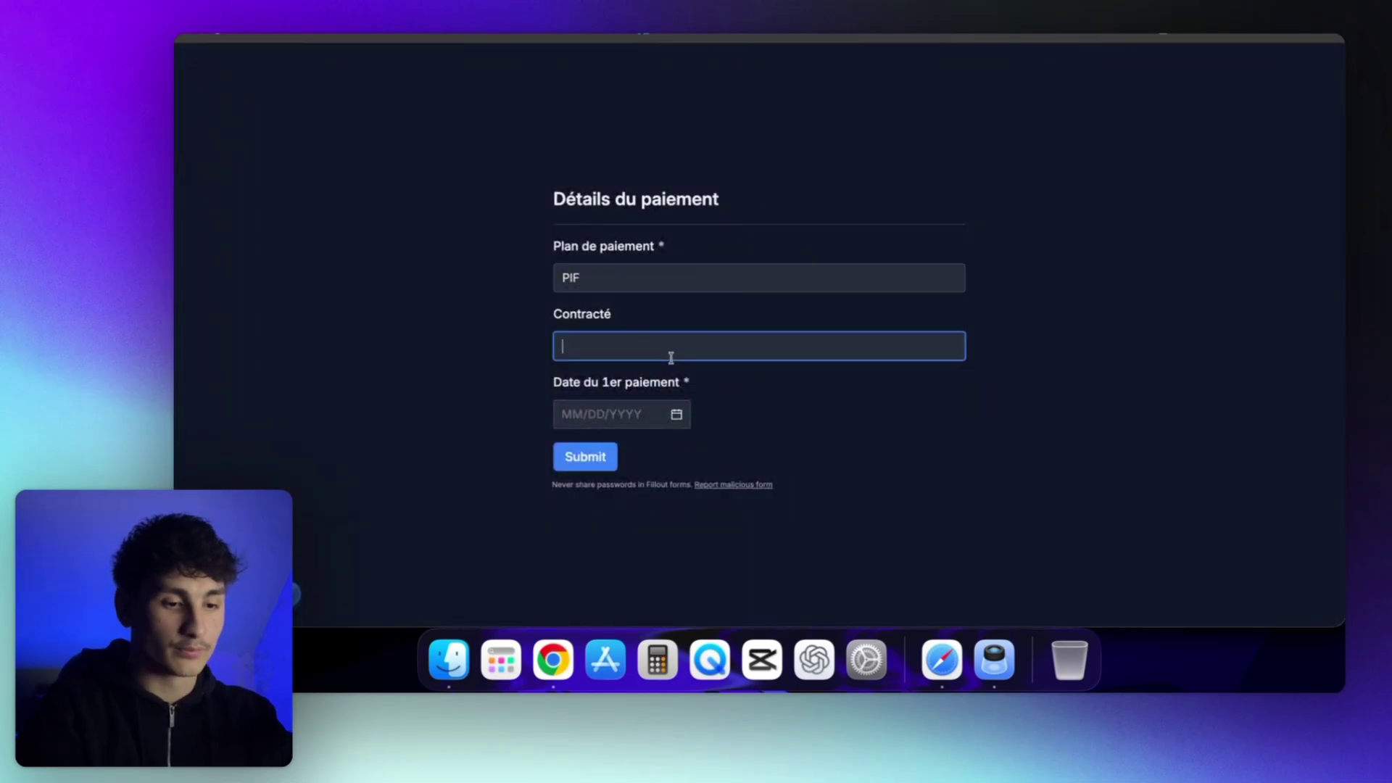
pyautogui.write('3000')
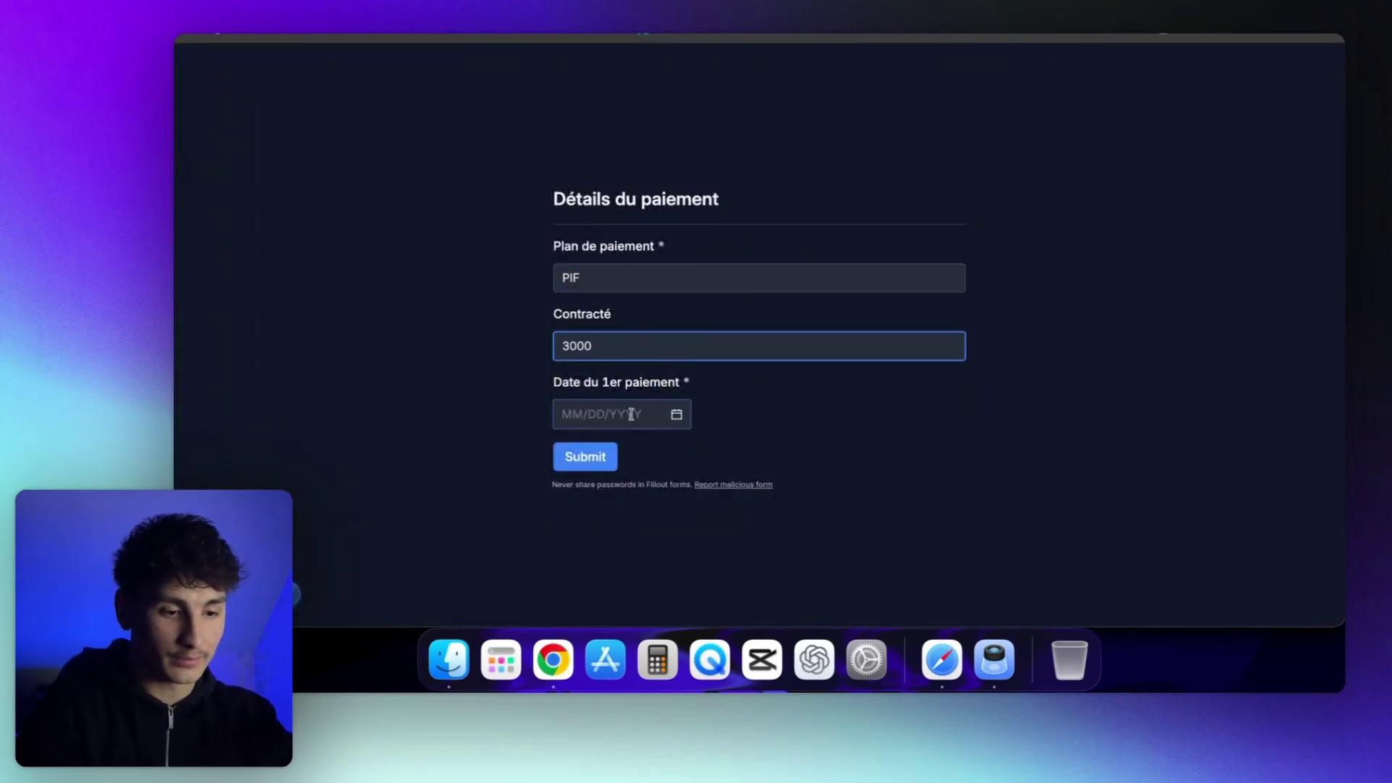
pyautogui.click(675, 418)
pyautogui.click(656, 385)
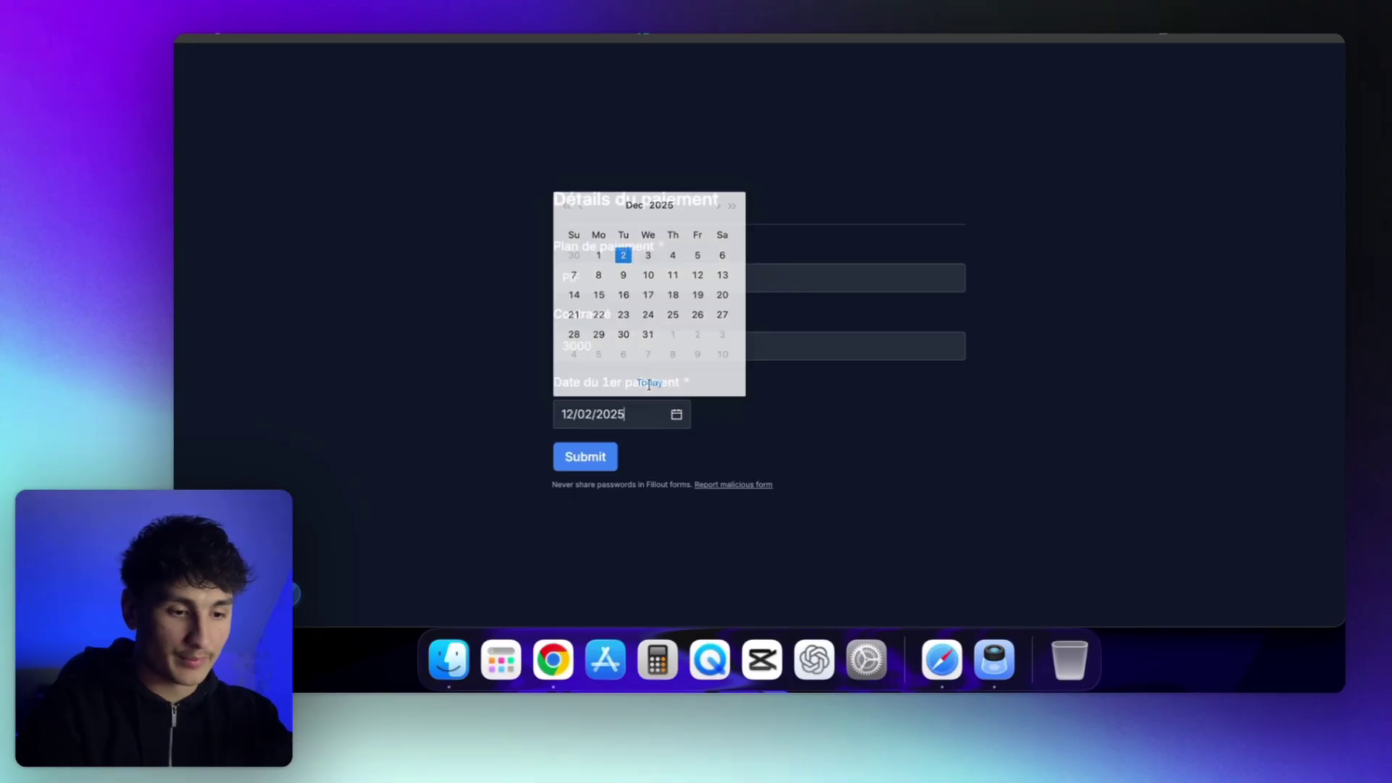
pyautogui.click(595, 457)
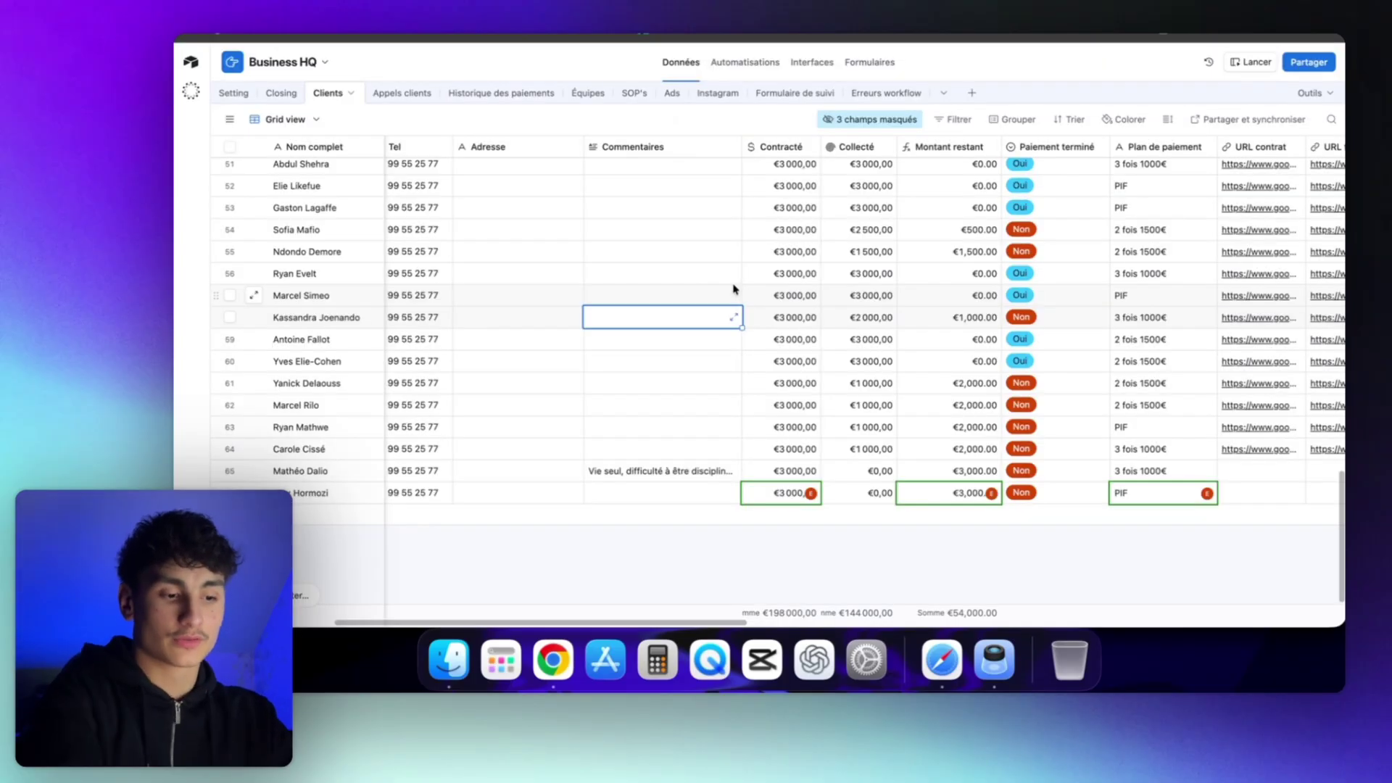
# - Check the last client's Contracté and Plan de paiement in the Clients table, and highlight Commentaires cells from row 54 to row 60
pyautogui.hscroll(5, 711, 357)
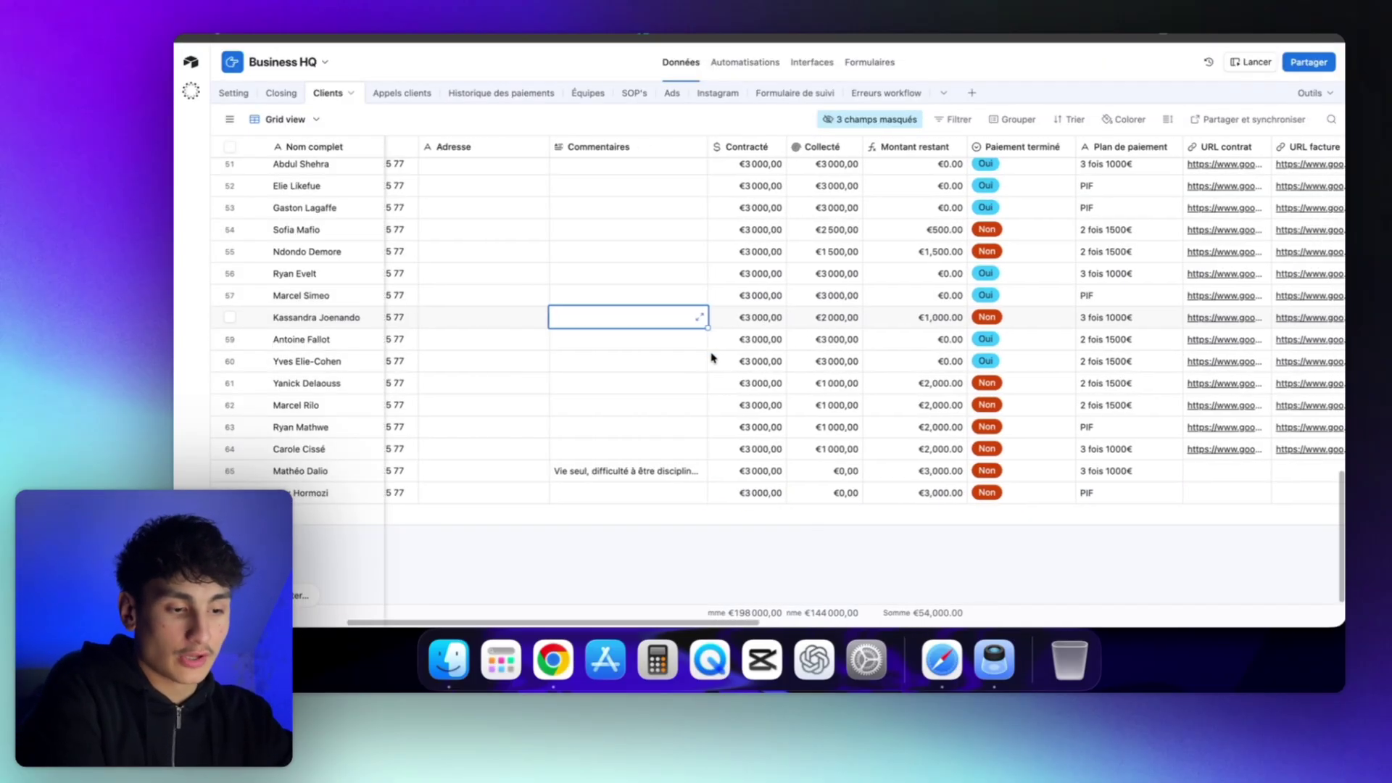
pyautogui.hscroll(3, 711, 357)
pyautogui.click(507, 491)
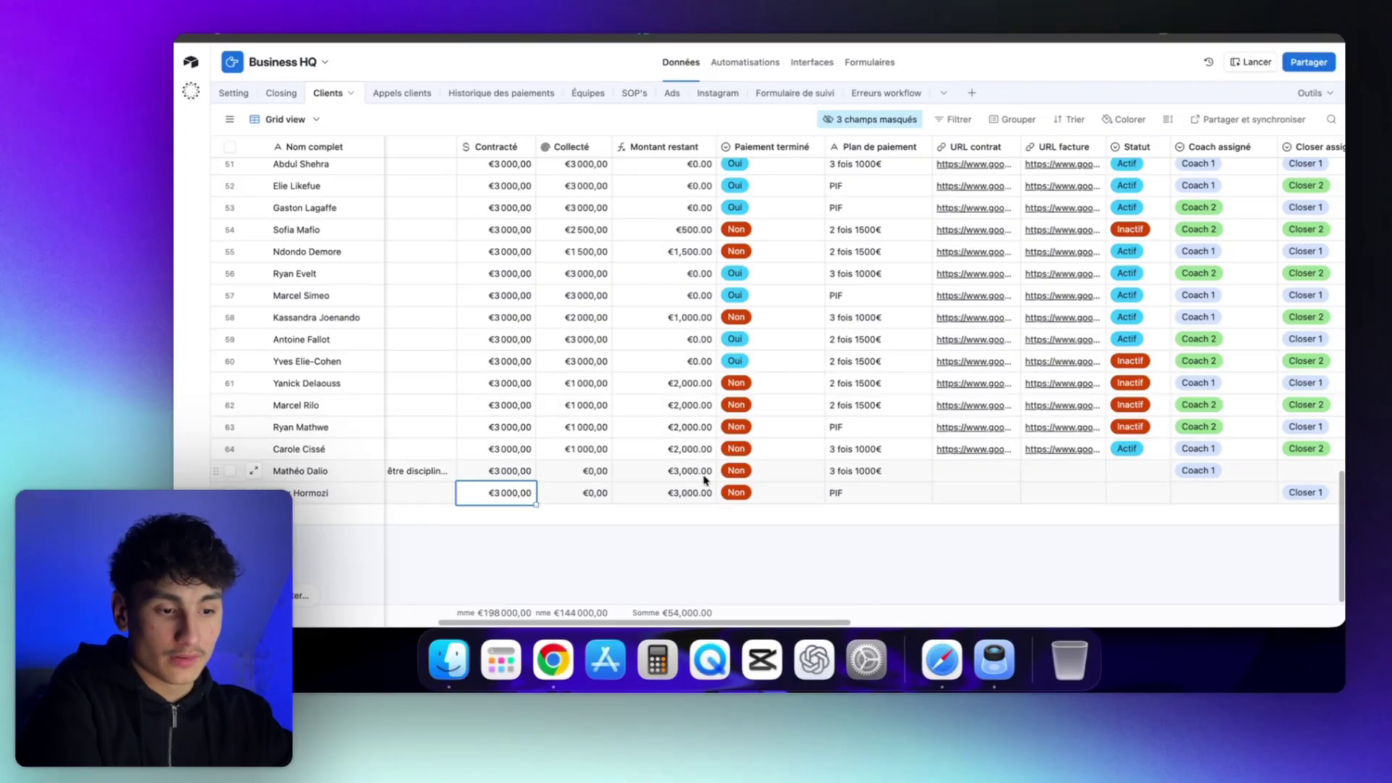
pyautogui.click(865, 491)
pyautogui.hscroll(-8, 544, 460)
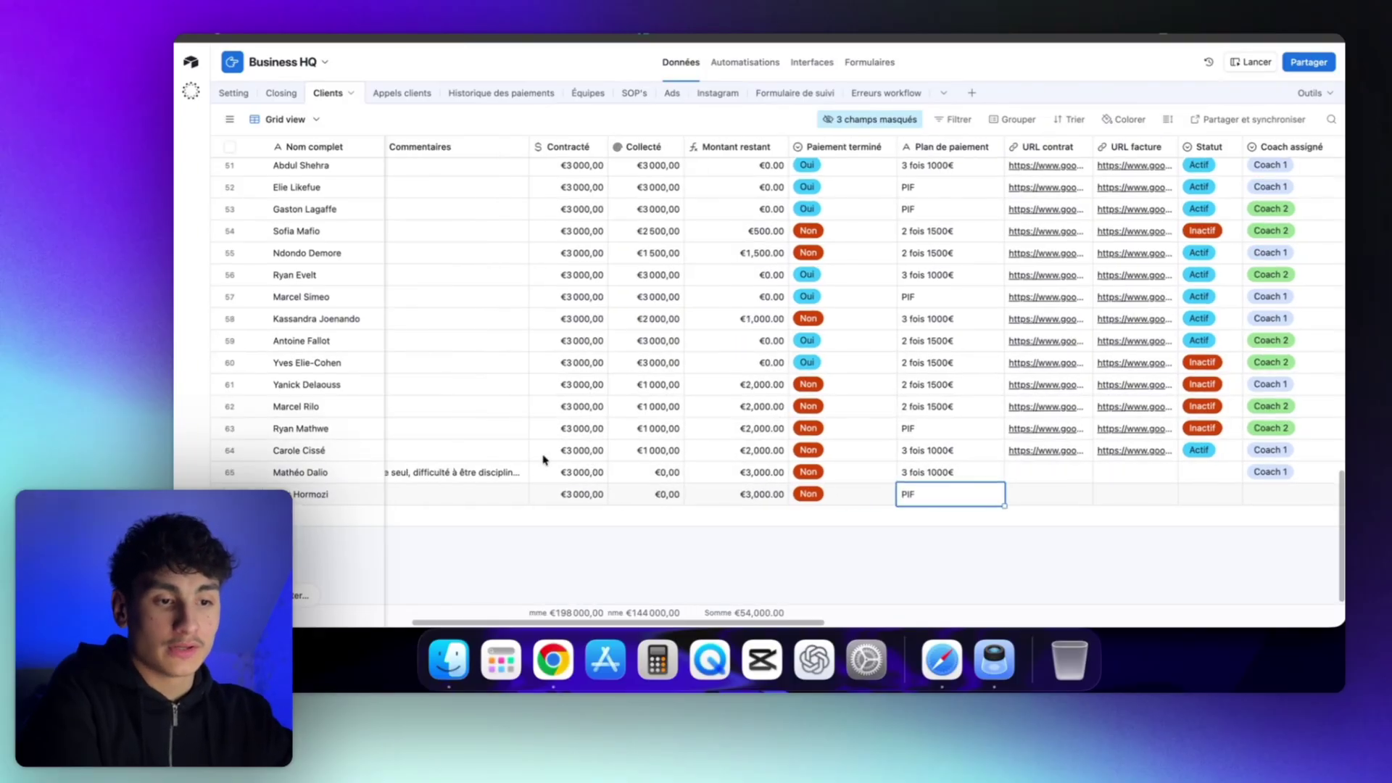
pyautogui.hscroll(1, 1041, 228)
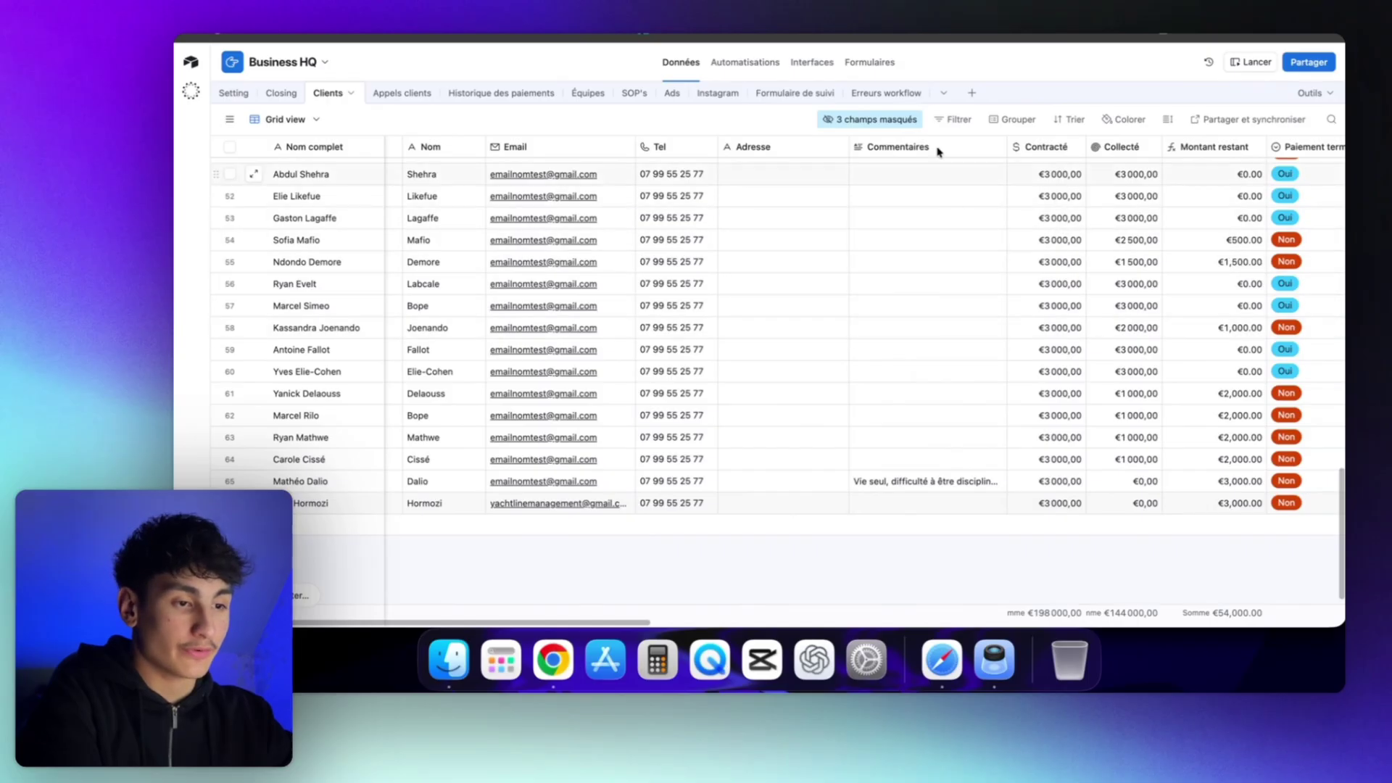
pyautogui.moveTo(921, 240); pyautogui.dragTo(928, 382)
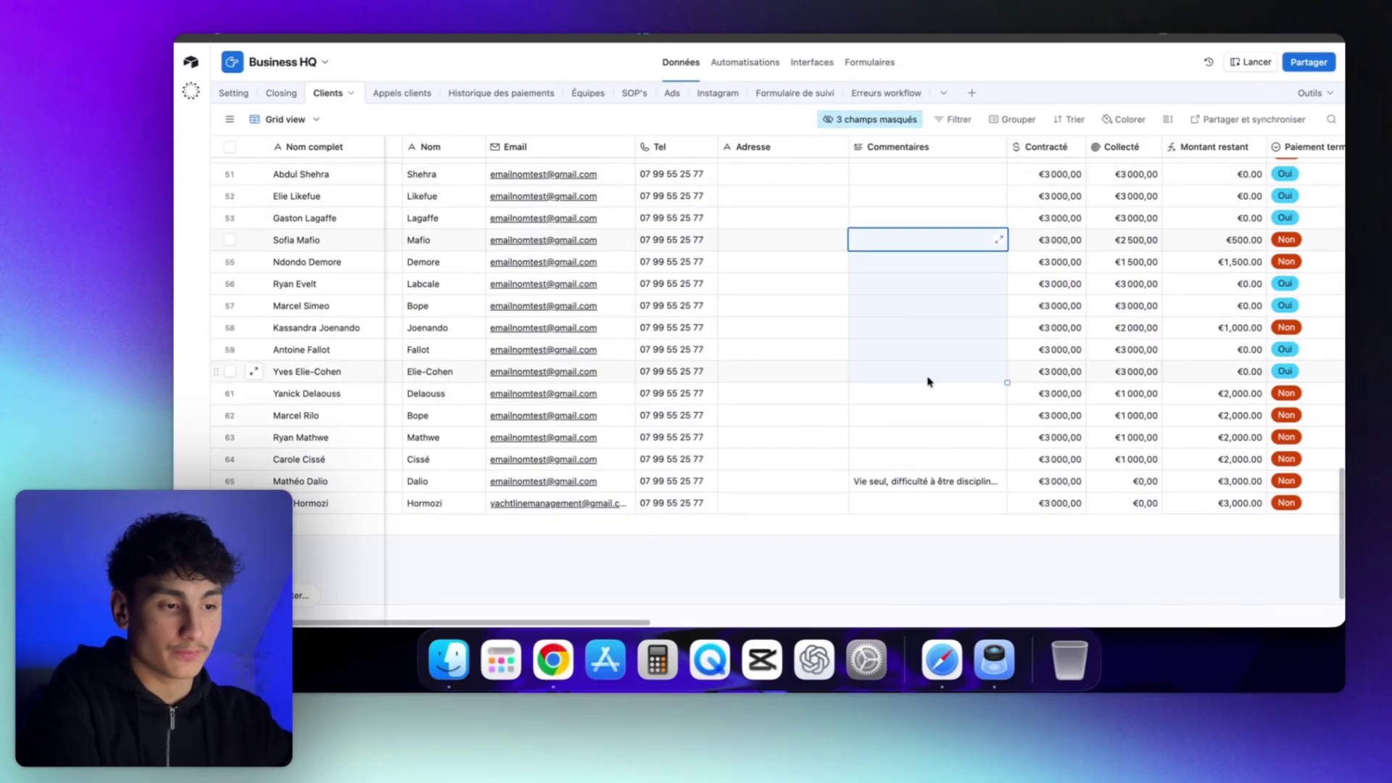
# - Switch to Gmail, read the "Bienvenue chez ACS Society !" e-mail and follow its "Remplir le formulaire" link
pyautogui.click(870, 284)
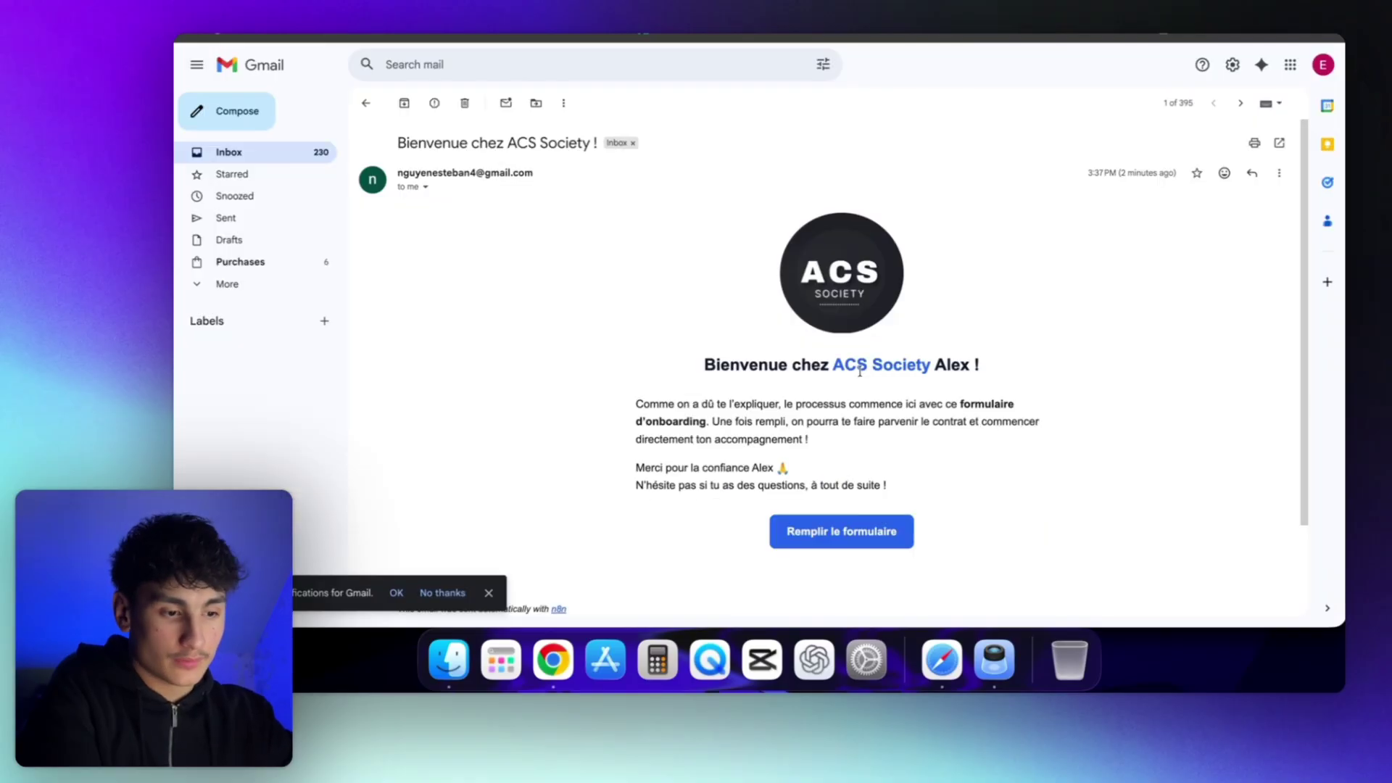
pyautogui.scroll(-2, 852, 363)
pyautogui.scroll(2, 852, 364)
pyautogui.scroll(-3, 852, 363)
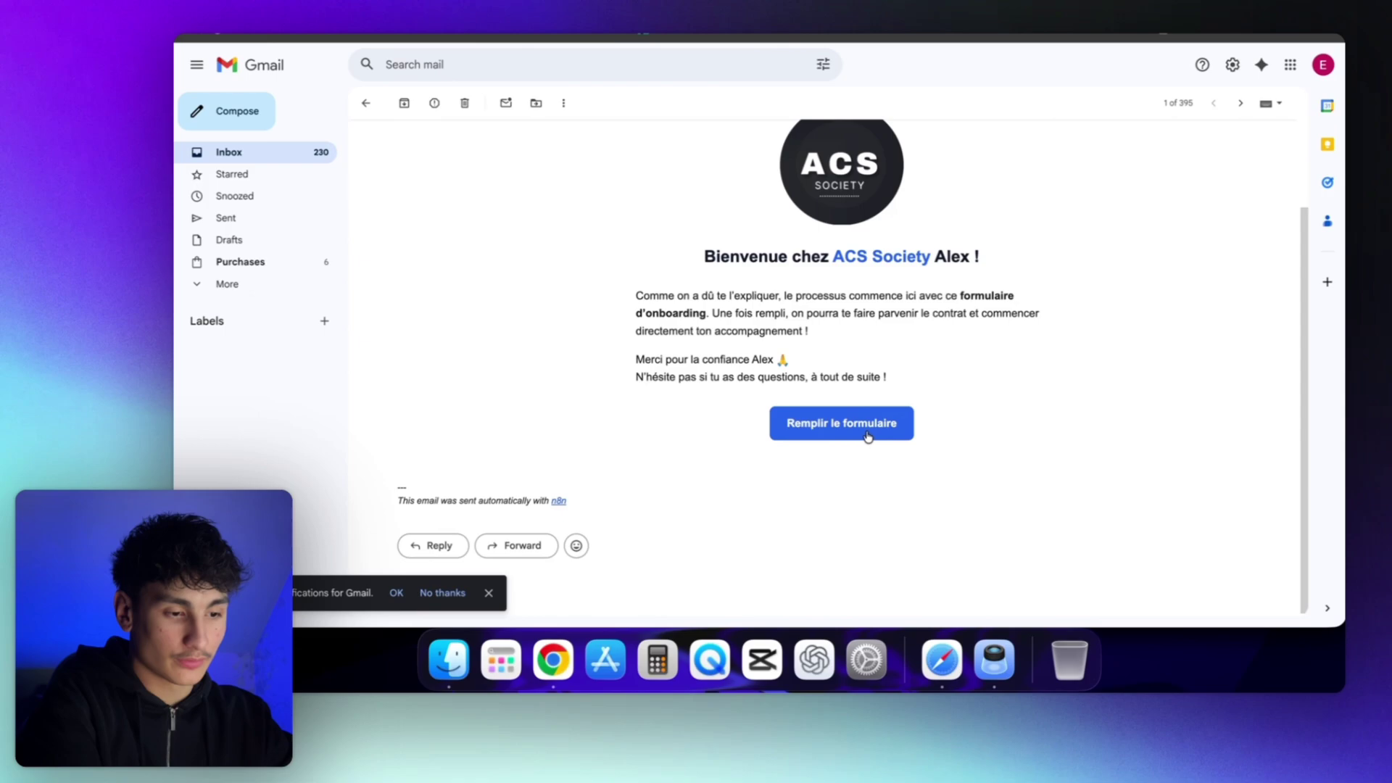
pyautogui.click(853, 433)
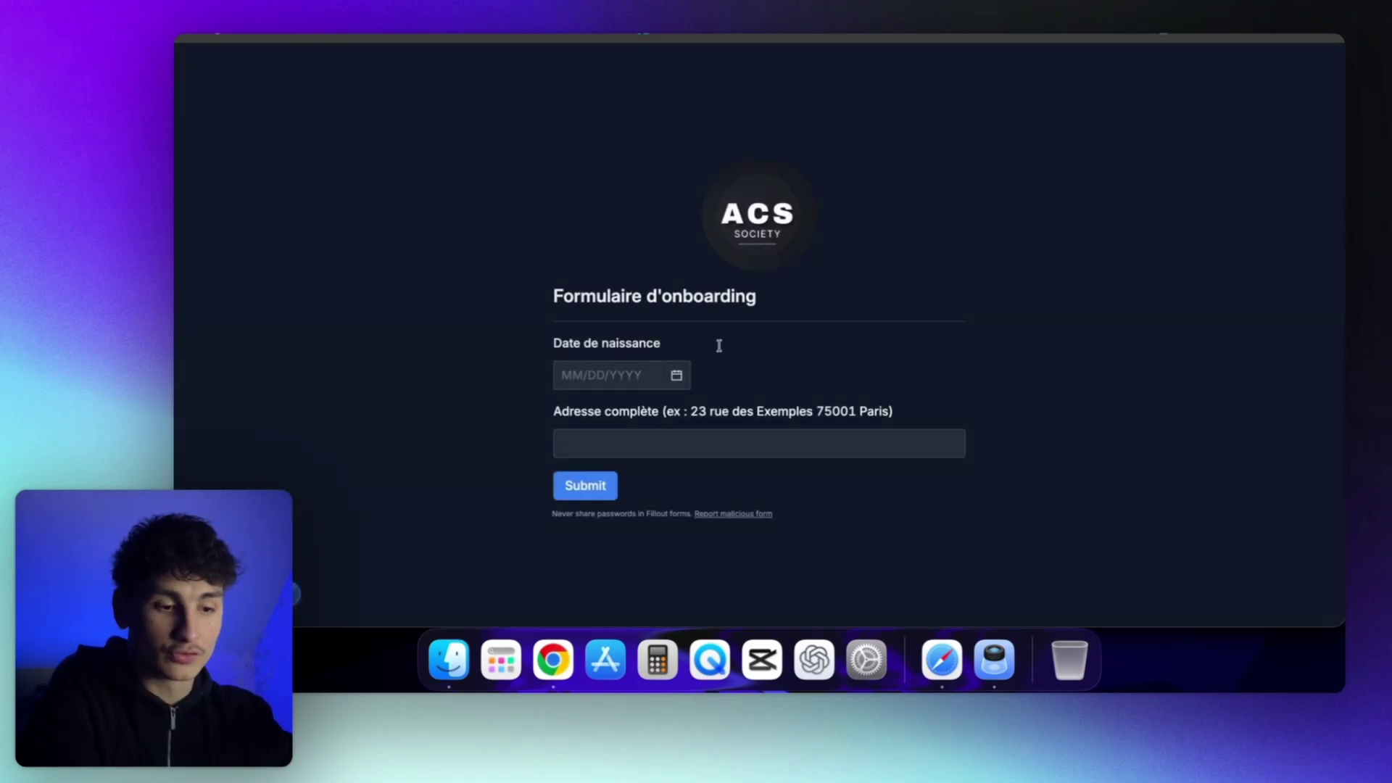
# - Fill in the Formulaire d'onboarding with a date of birth and the example address copied from the Adresse complète label, and submit it
pyautogui.click(677, 375)
pyautogui.click(599, 478)
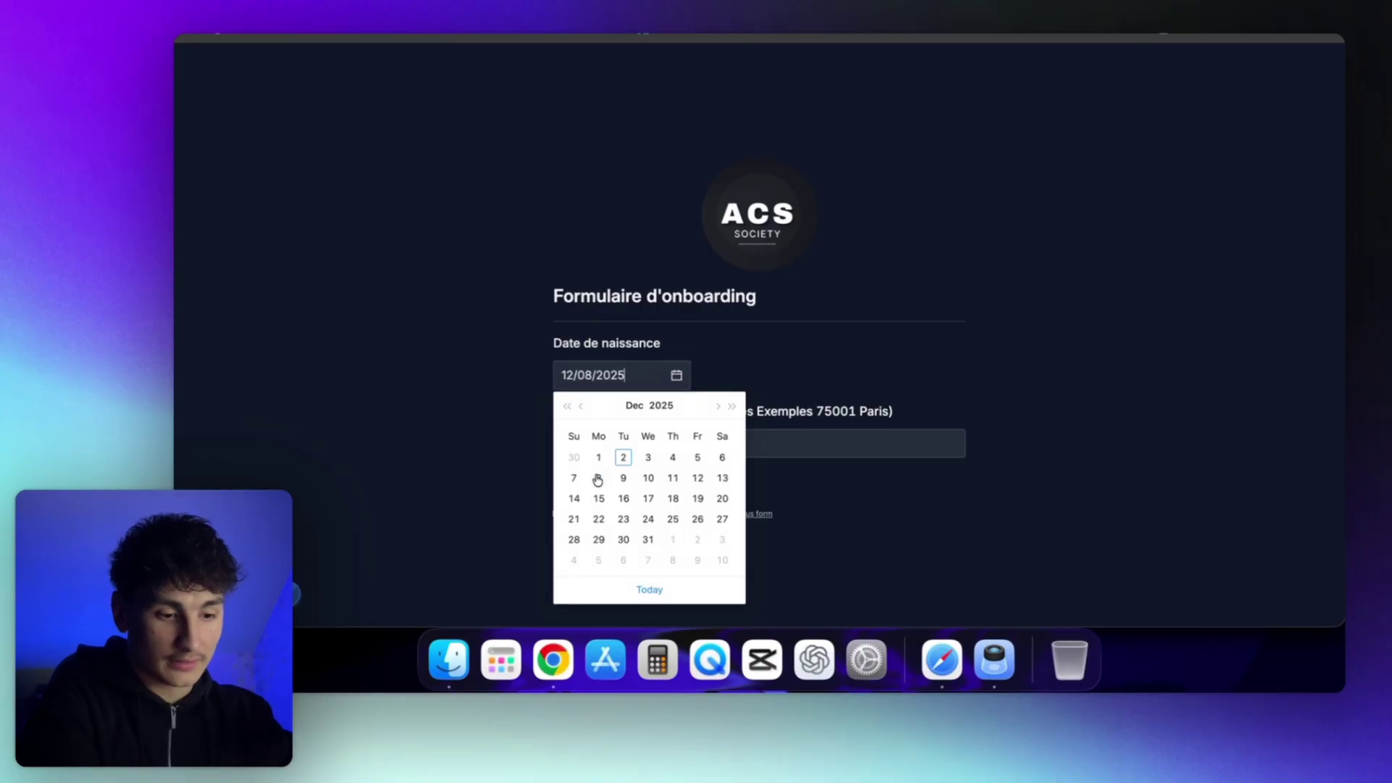
pyautogui.moveTo(691, 411); pyautogui.dragTo(886, 410)
pyautogui.press('super+c')
pyautogui.click(668, 443)
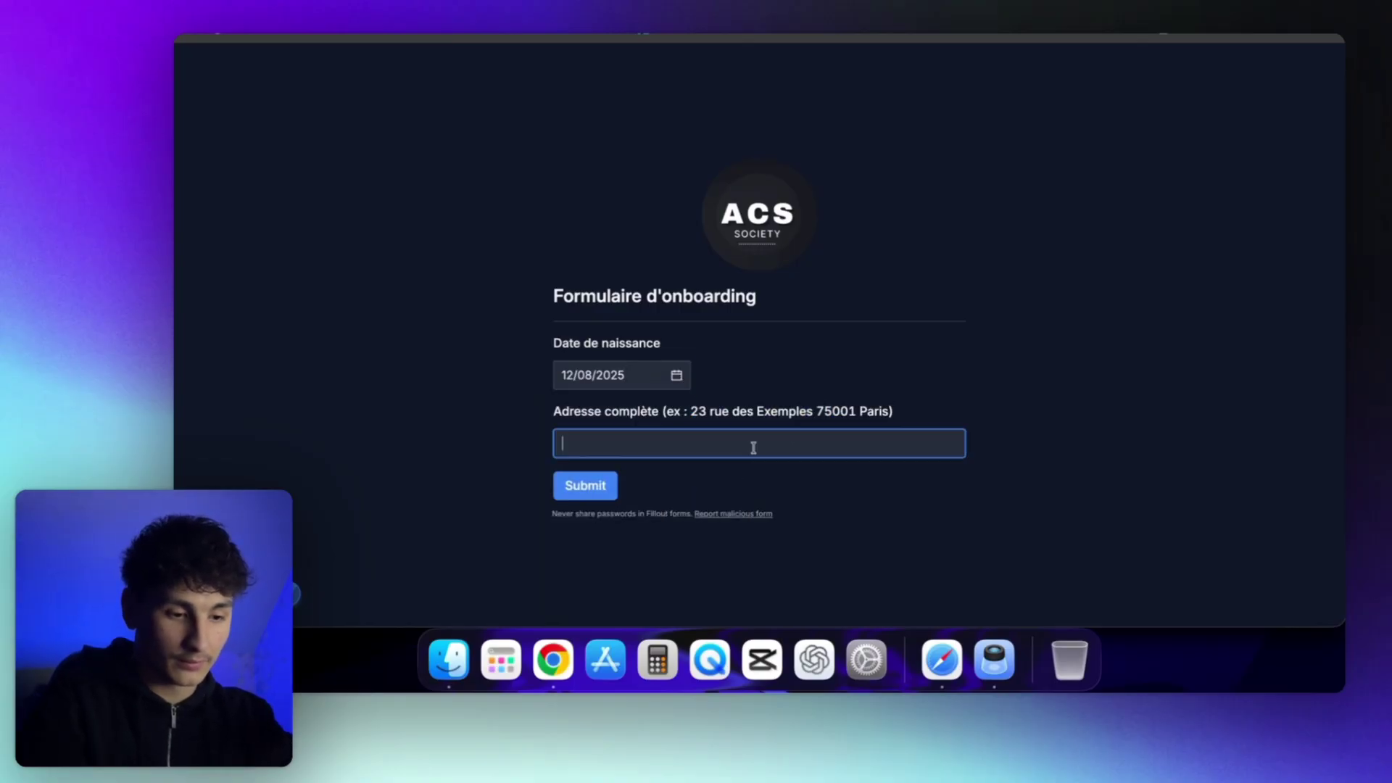
pyautogui.press('super+v')
pyautogui.click(580, 485)
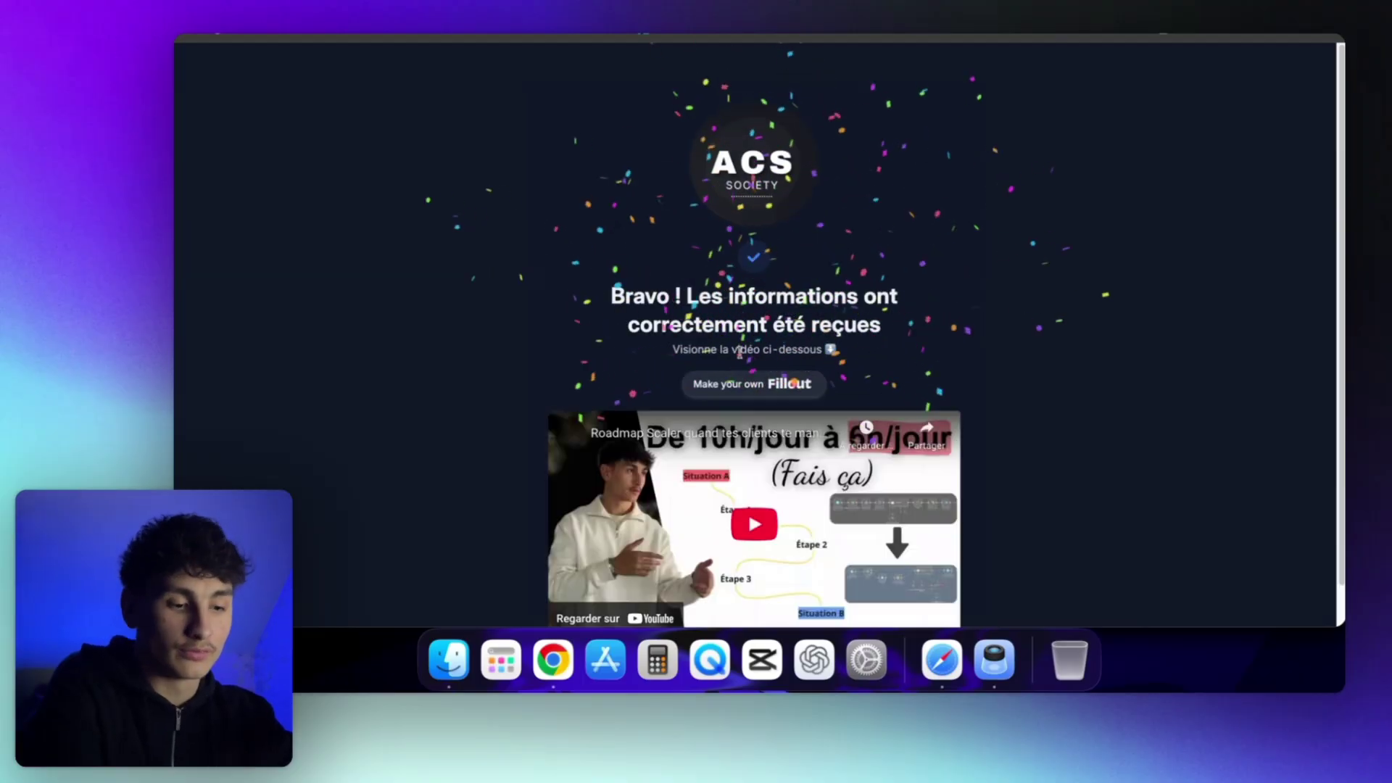
# - Return to the Clients table in Airtable and check the last client's Adresse cell
pyautogui.scroll(1, 743, 279)
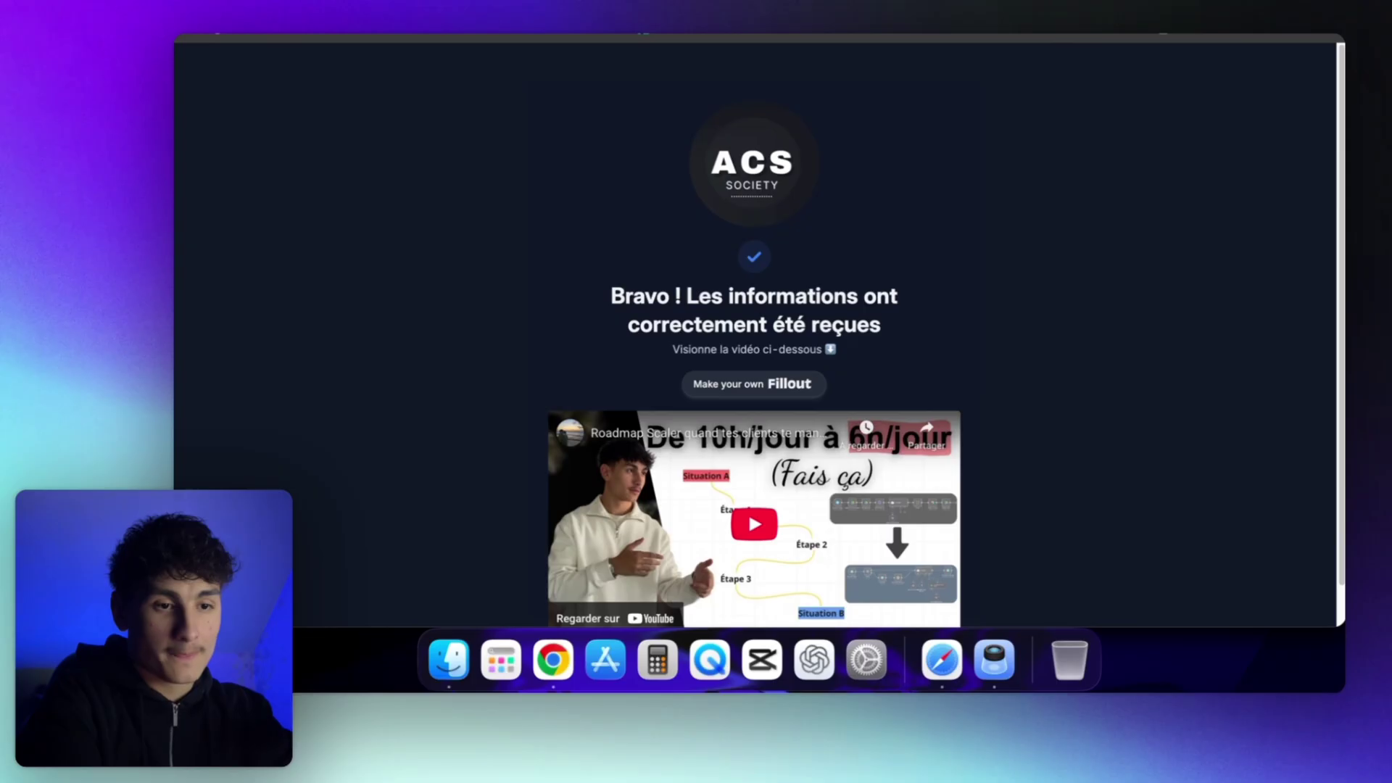
pyautogui.click(377, 36)
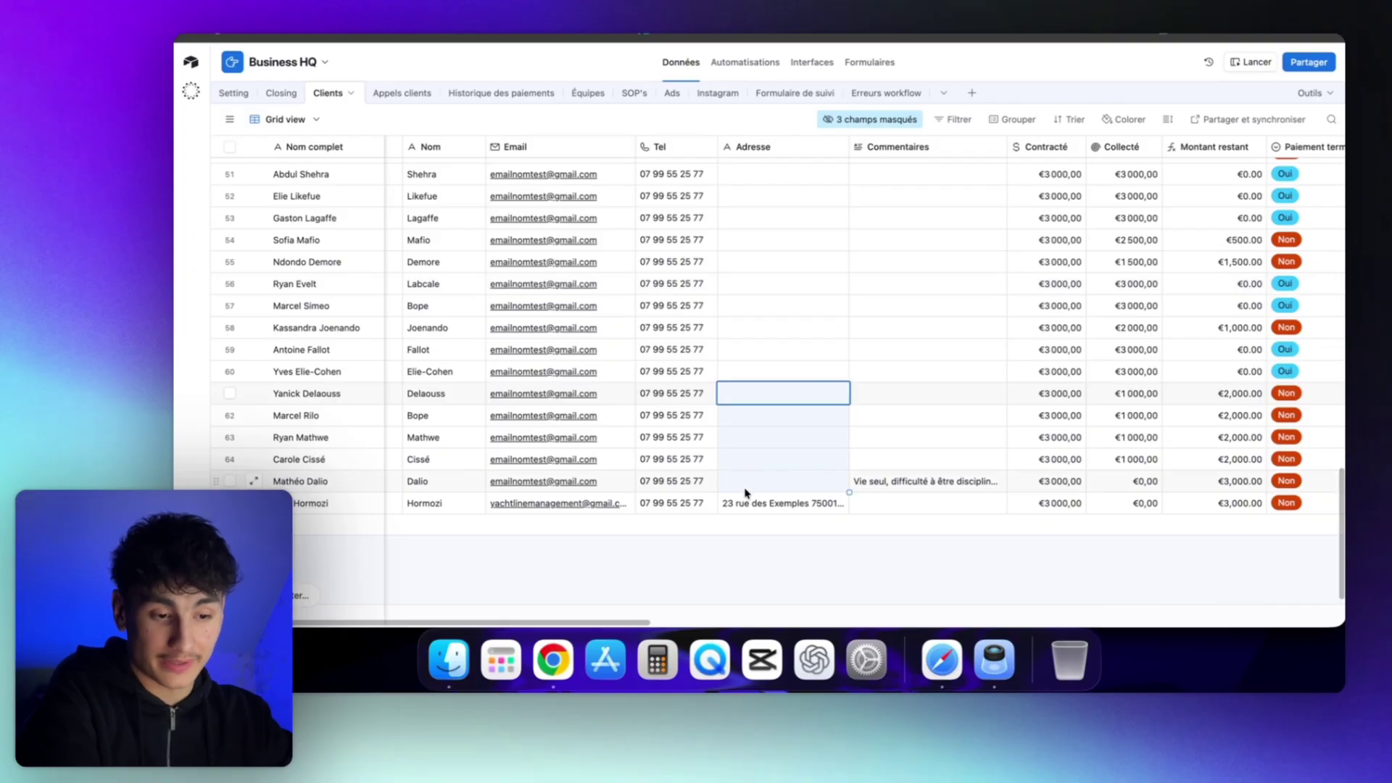
pyautogui.click(901, 244)
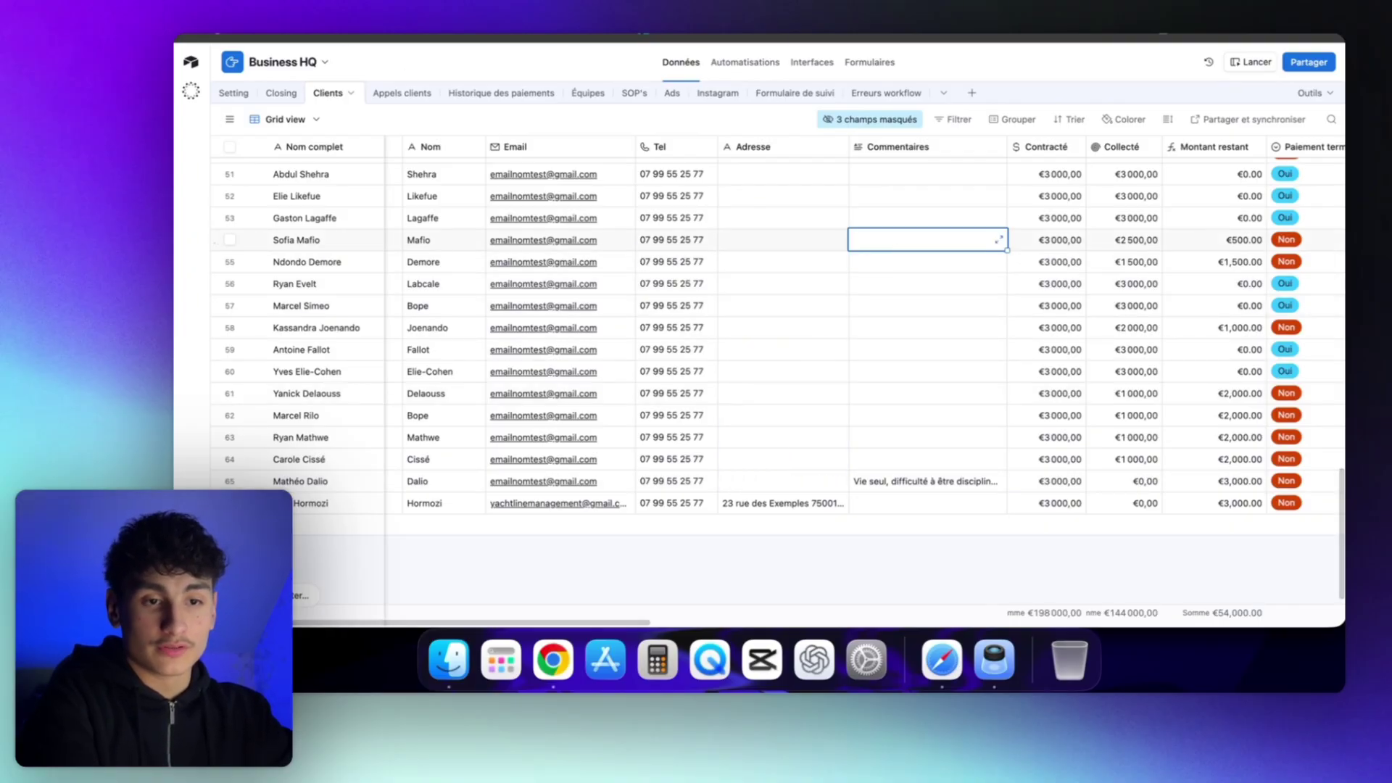
# - Switch to the Création et envoie contrat workflow in n8n and examine its opening nodes from Webhook to Send a message2
pyautogui.click(366, 37)
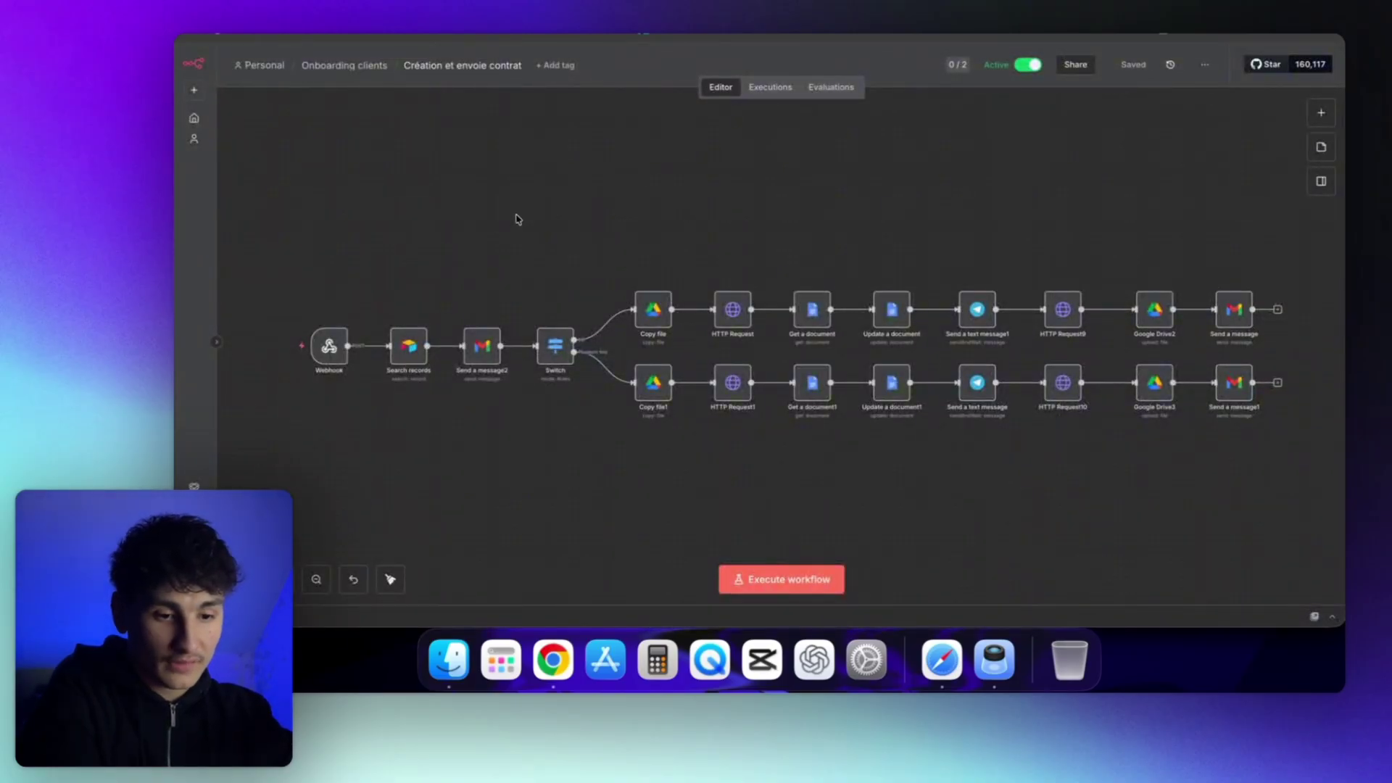
pyautogui.scroll(5, 518, 219)
pyautogui.scroll(-5, 518, 219)
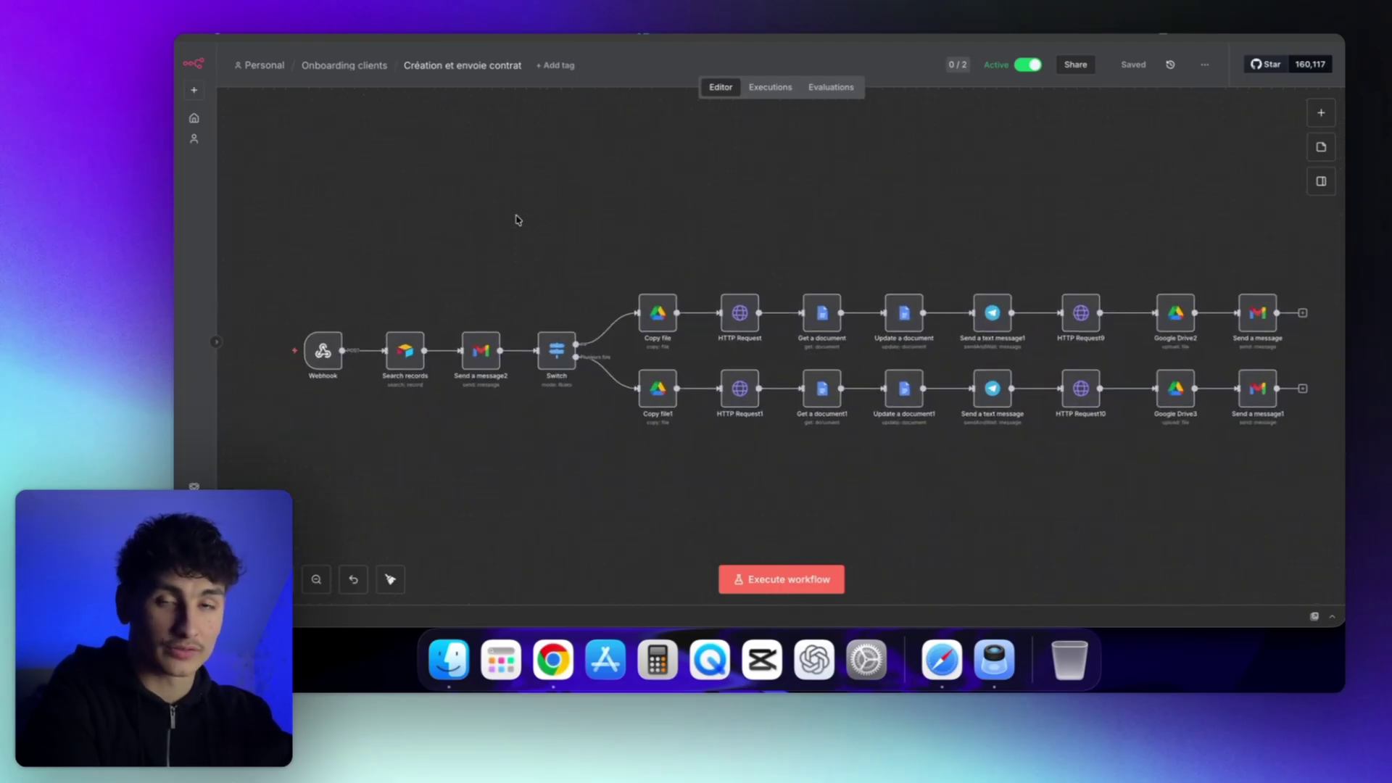
pyautogui.hscroll(5, 708, 256)
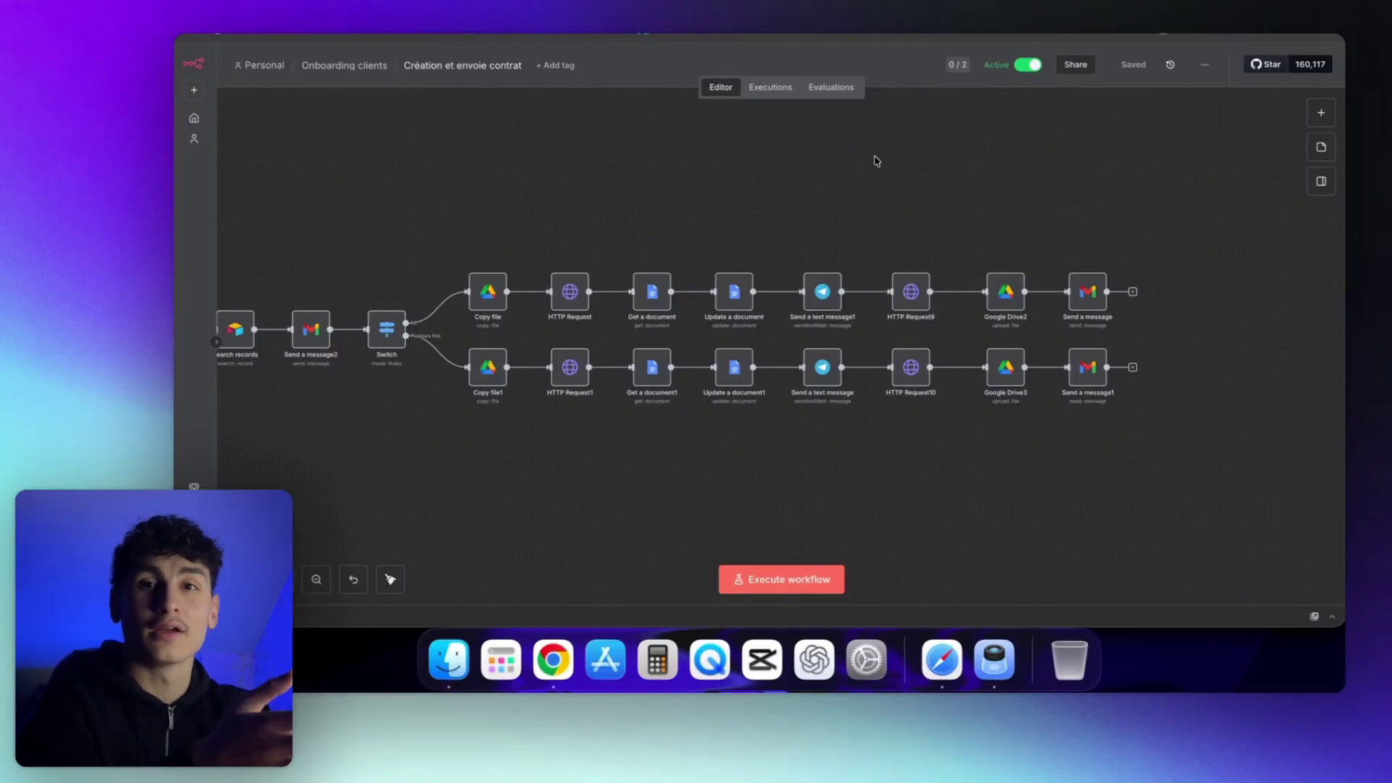
pyautogui.moveTo(589, 269)
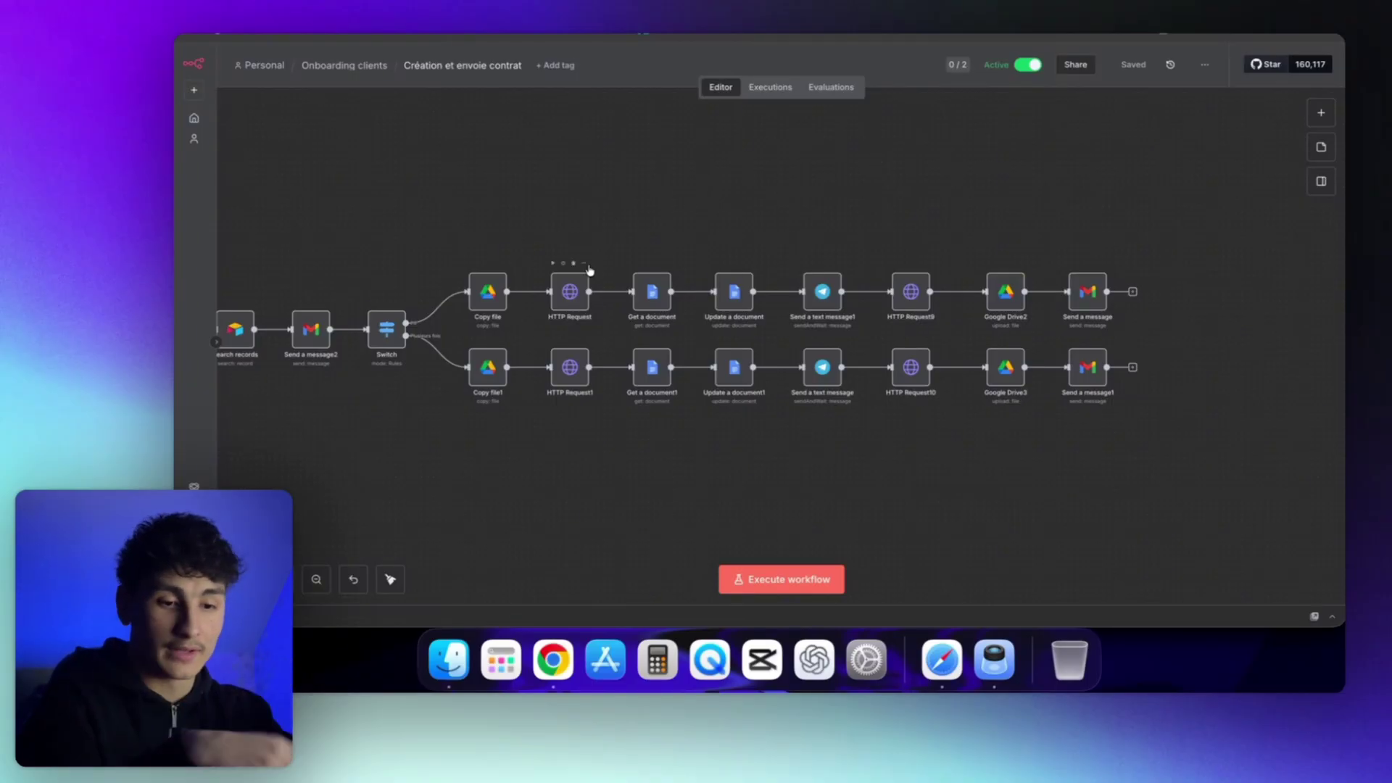
pyautogui.hscroll(-5, 580, 218)
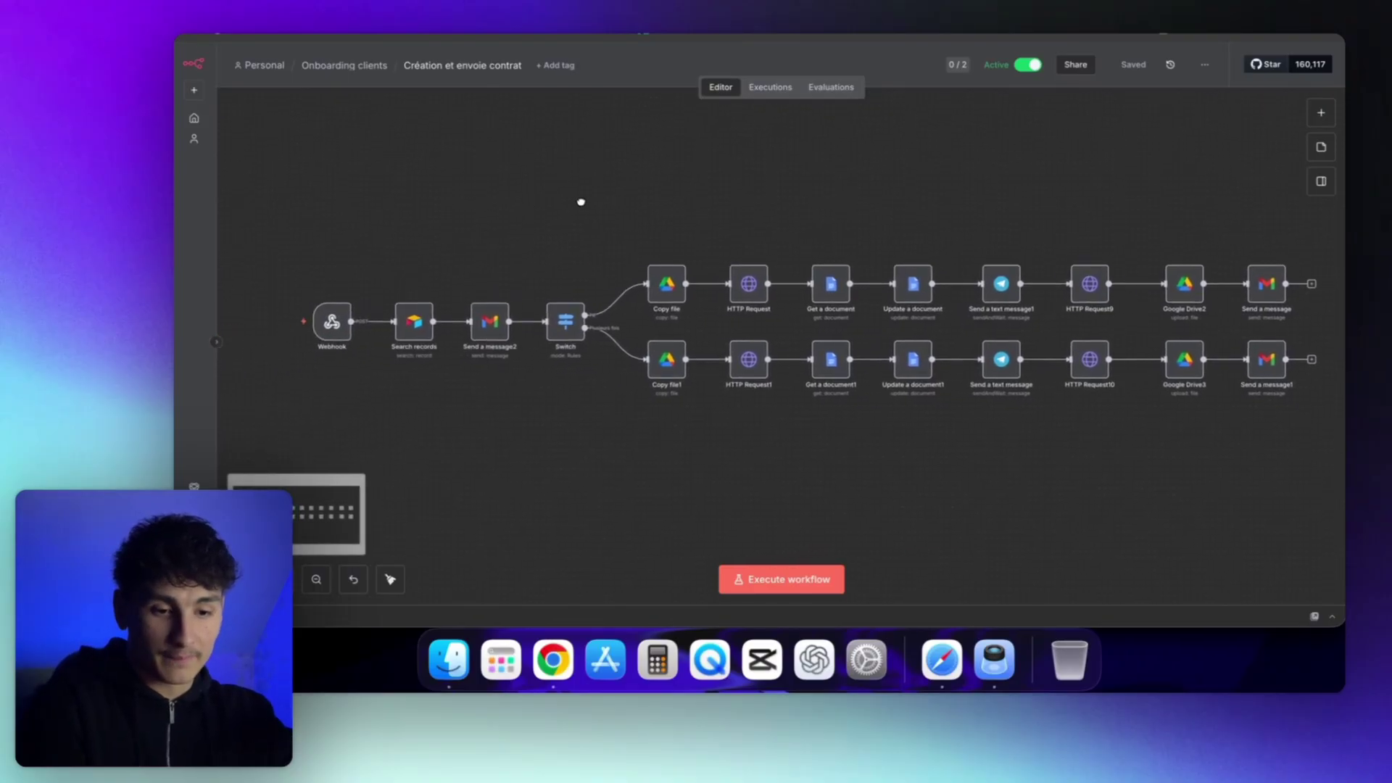
pyautogui.scroll(3, 535, 234)
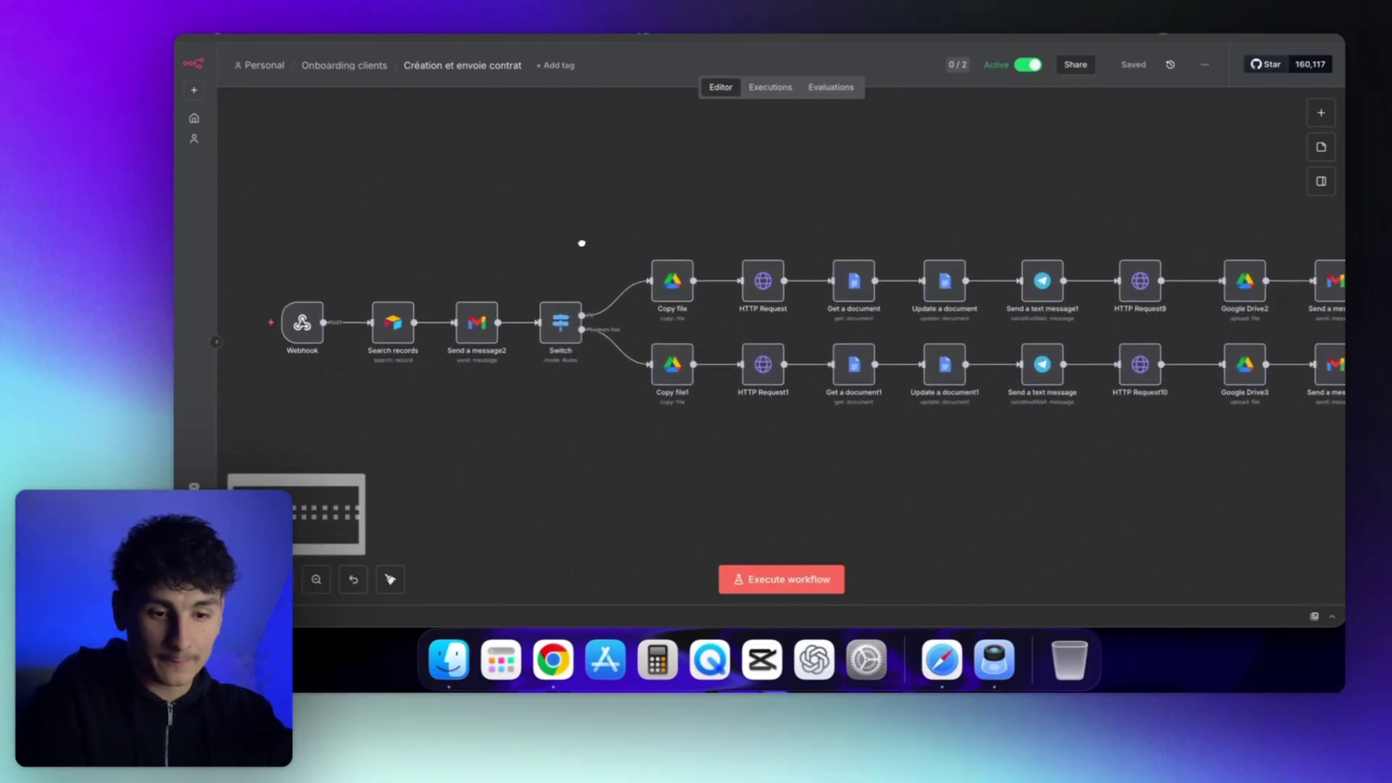
pyautogui.hscroll(-3, 544, 249)
pyautogui.scroll(2, 540, 244)
pyautogui.hscroll(3, 543, 242)
pyautogui.moveTo(476, 323)
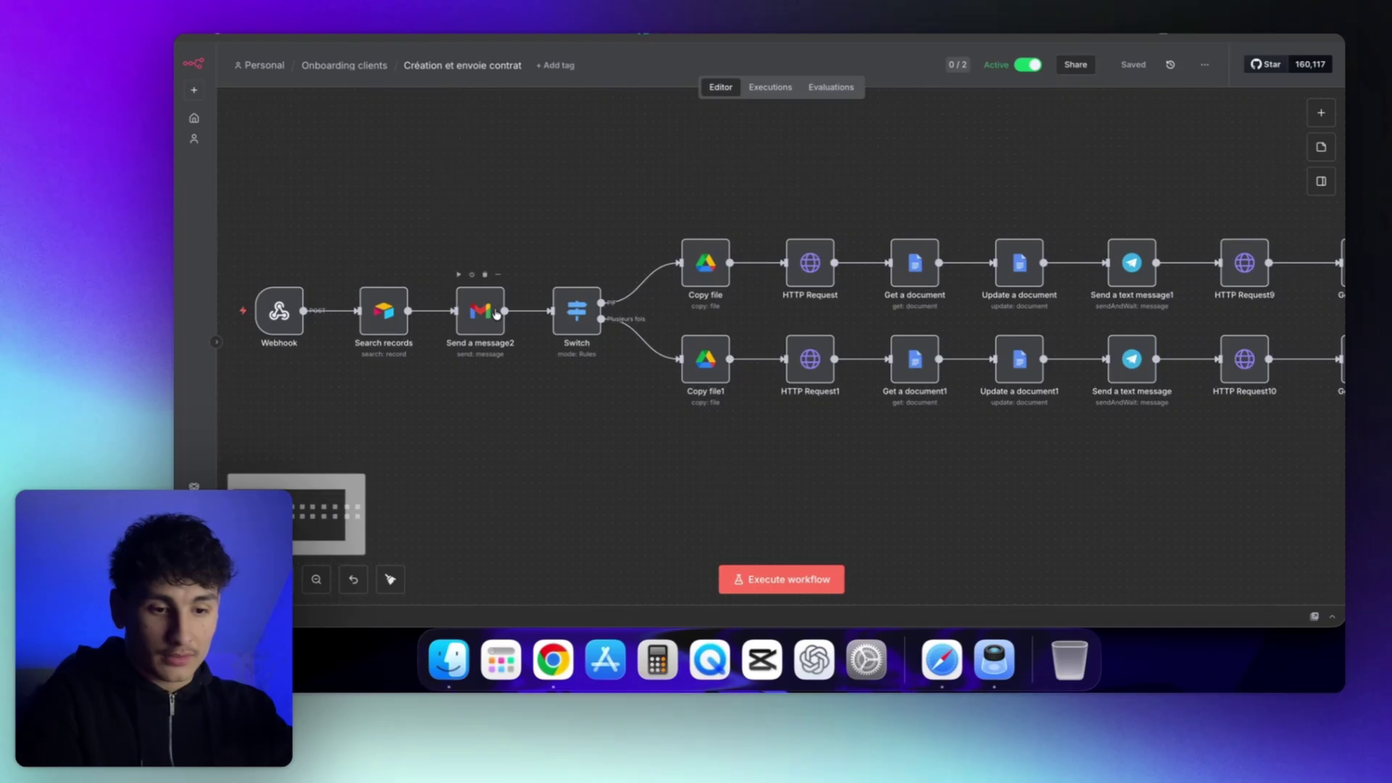
pyautogui.moveTo(505, 298)
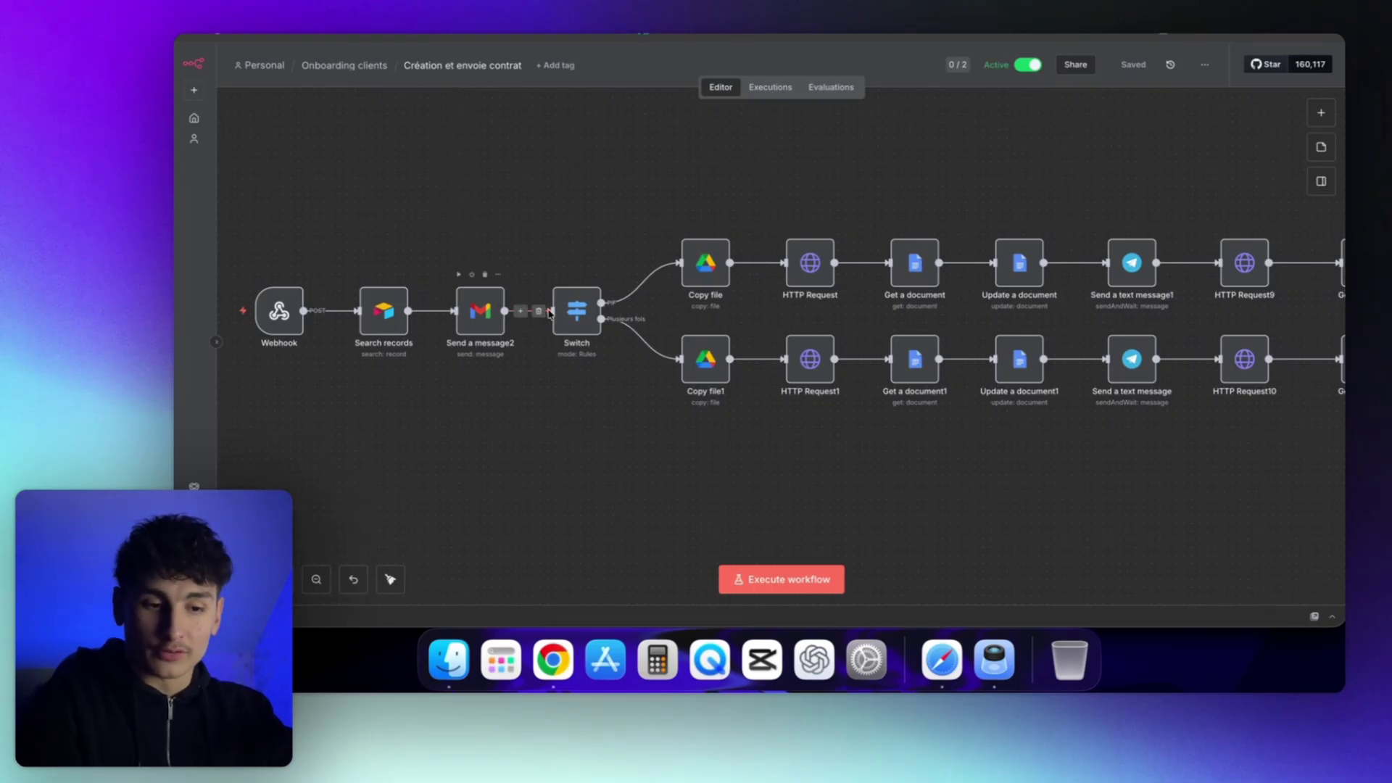
# - Examine the PIF and Plusieurs fois outputs of the Switch node and the branches they lead to
pyautogui.hscroll(3, 508, 335)
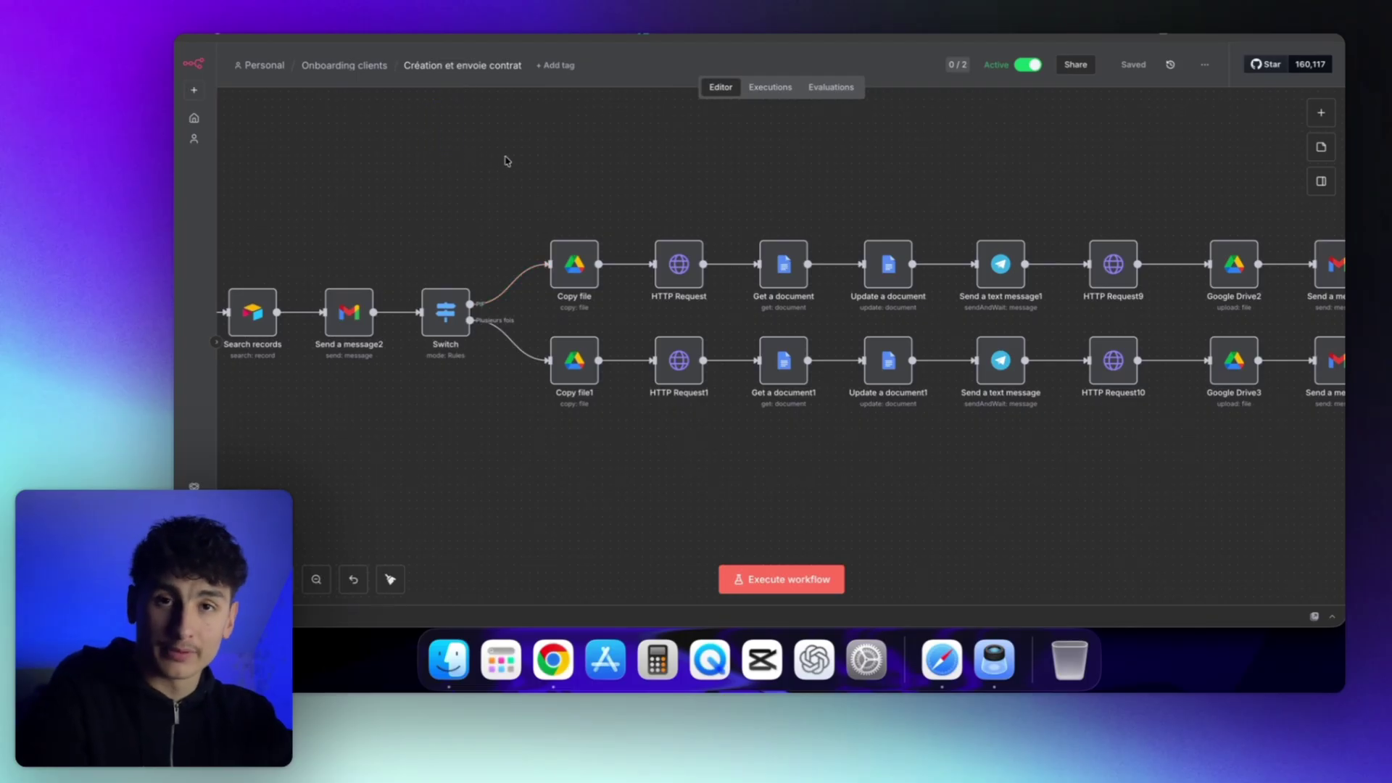
pyautogui.scroll(5, 500, 286)
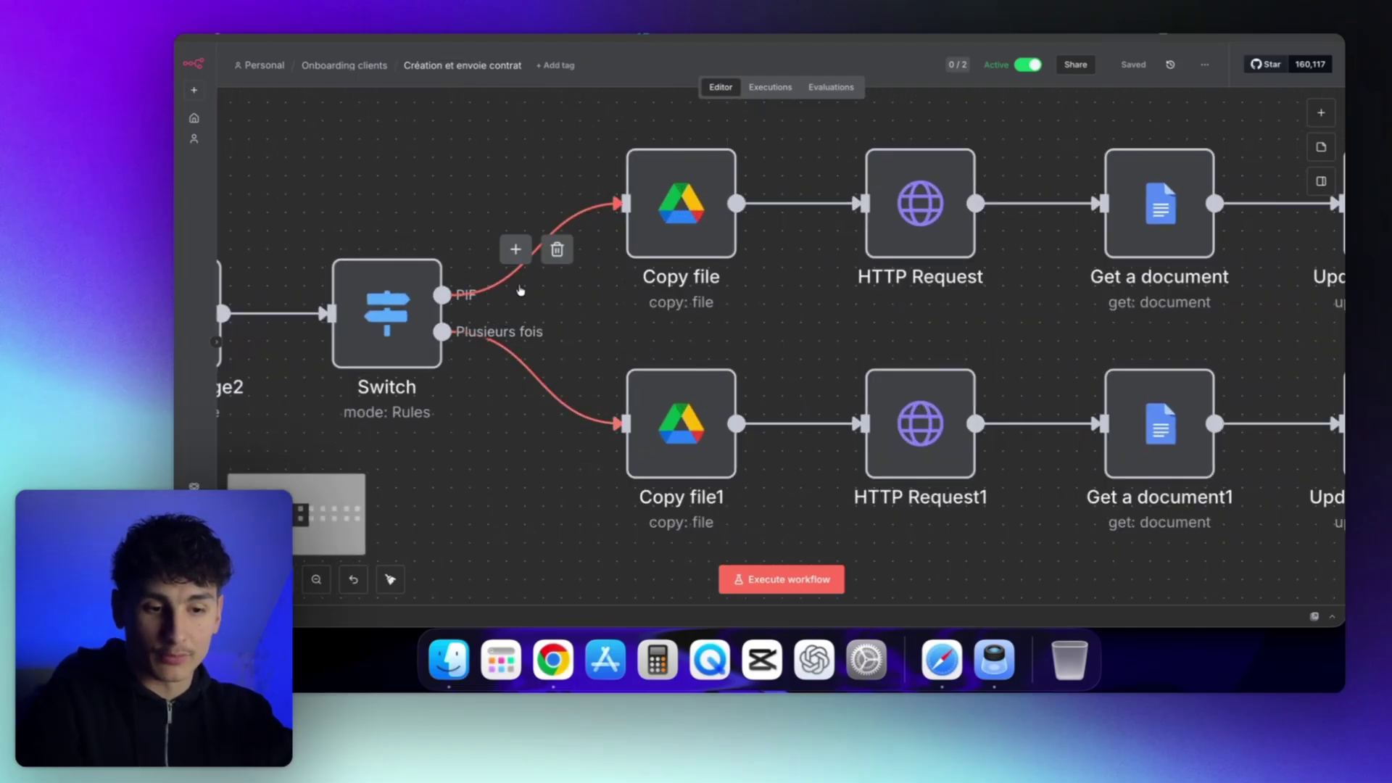
pyautogui.scroll(-5, 475, 344)
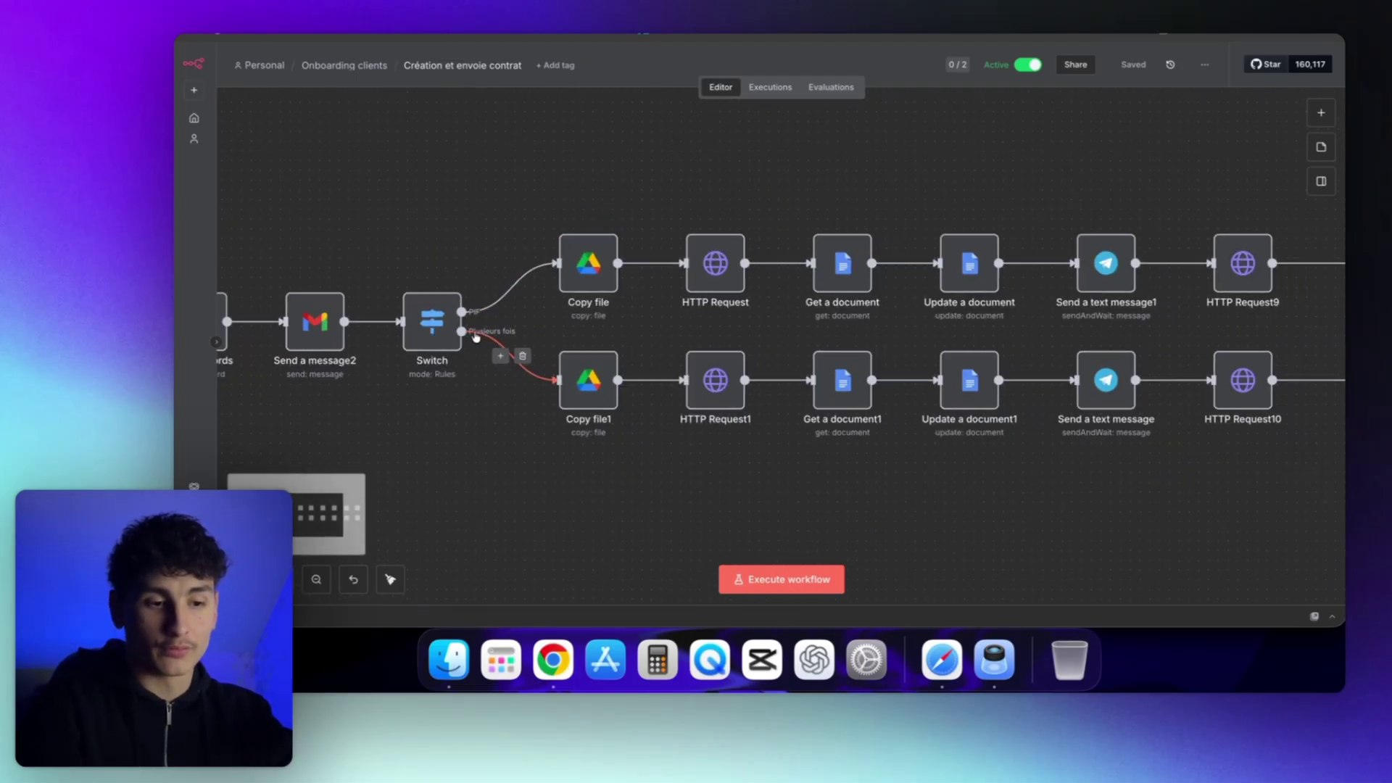
pyautogui.scroll(3, 498, 259)
pyautogui.moveTo(435, 157); pyautogui.dragTo(489, 165)
pyautogui.scroll(-1, 485, 155)
pyautogui.scroll(-2, 490, 167)
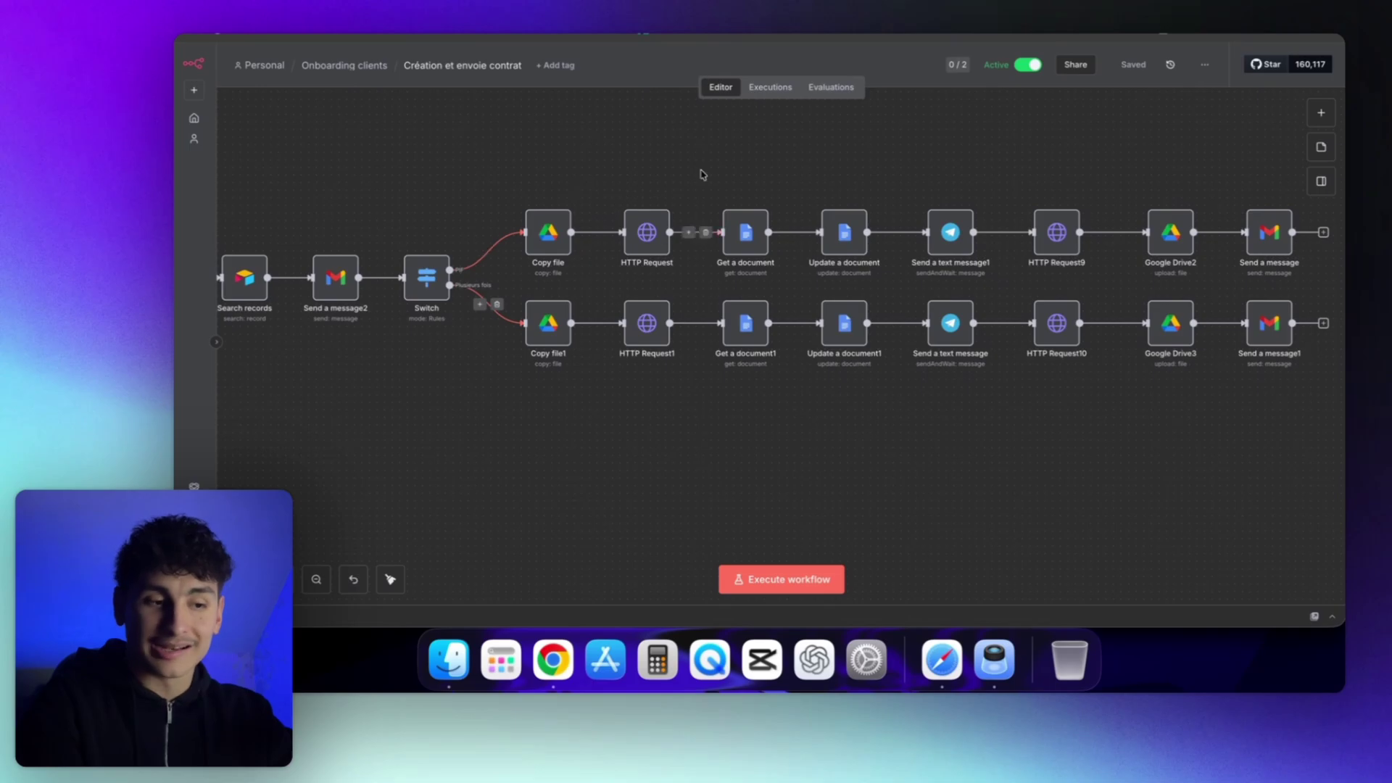
# - Review the contract preparation nodes in both branches, from Copy file through HTTP Request and Get a document to Update a document
pyautogui.hscroll(-3, 554, 354)
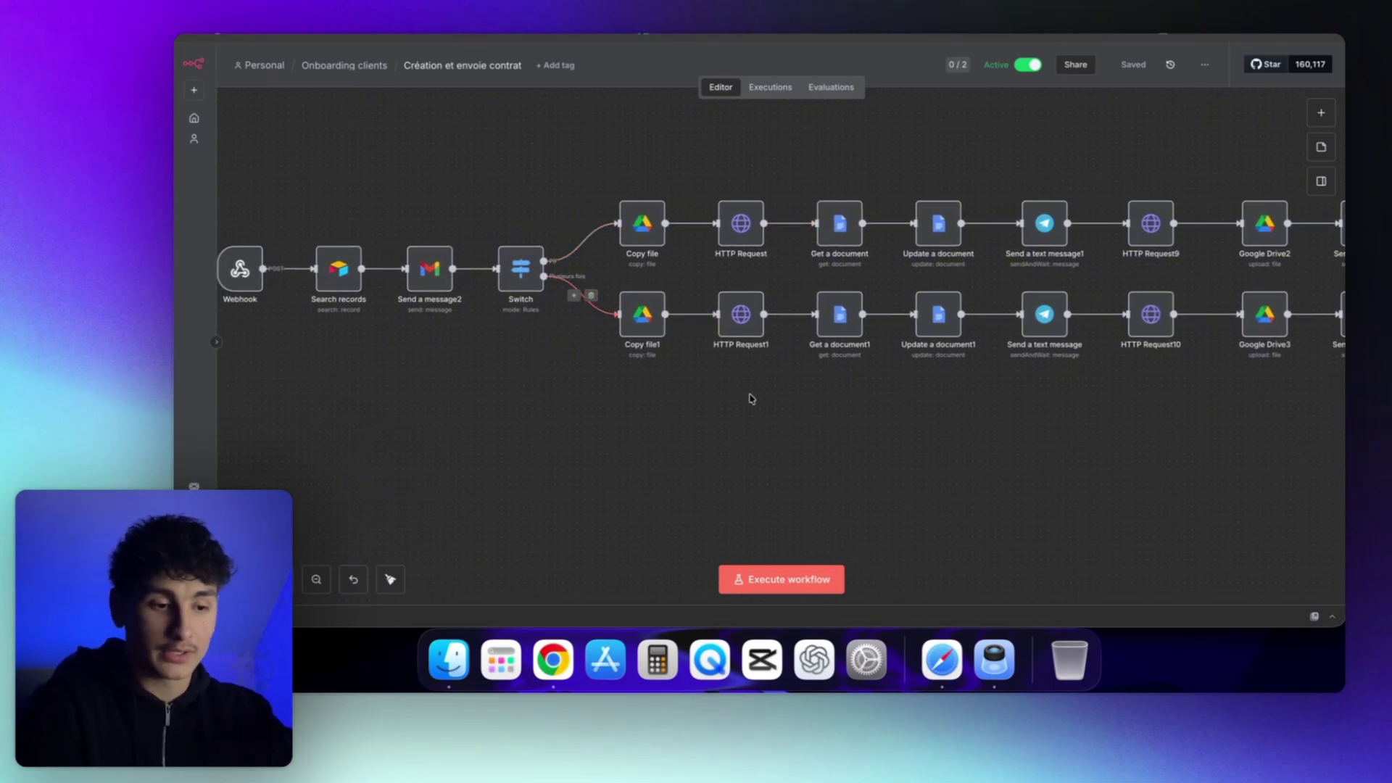
pyautogui.hscroll(2, 676, 410)
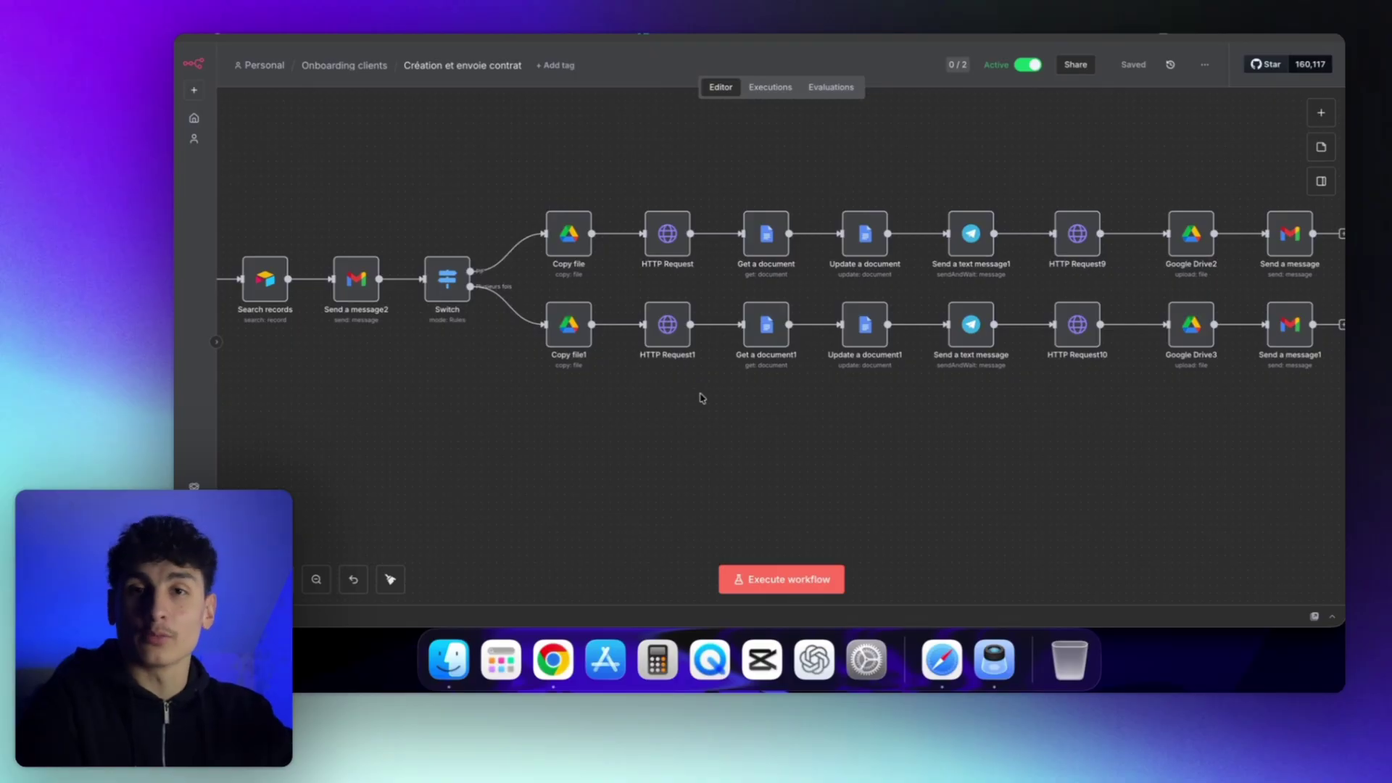
pyautogui.hscroll(1, 620, 438)
pyautogui.hscroll(2, 648, 430)
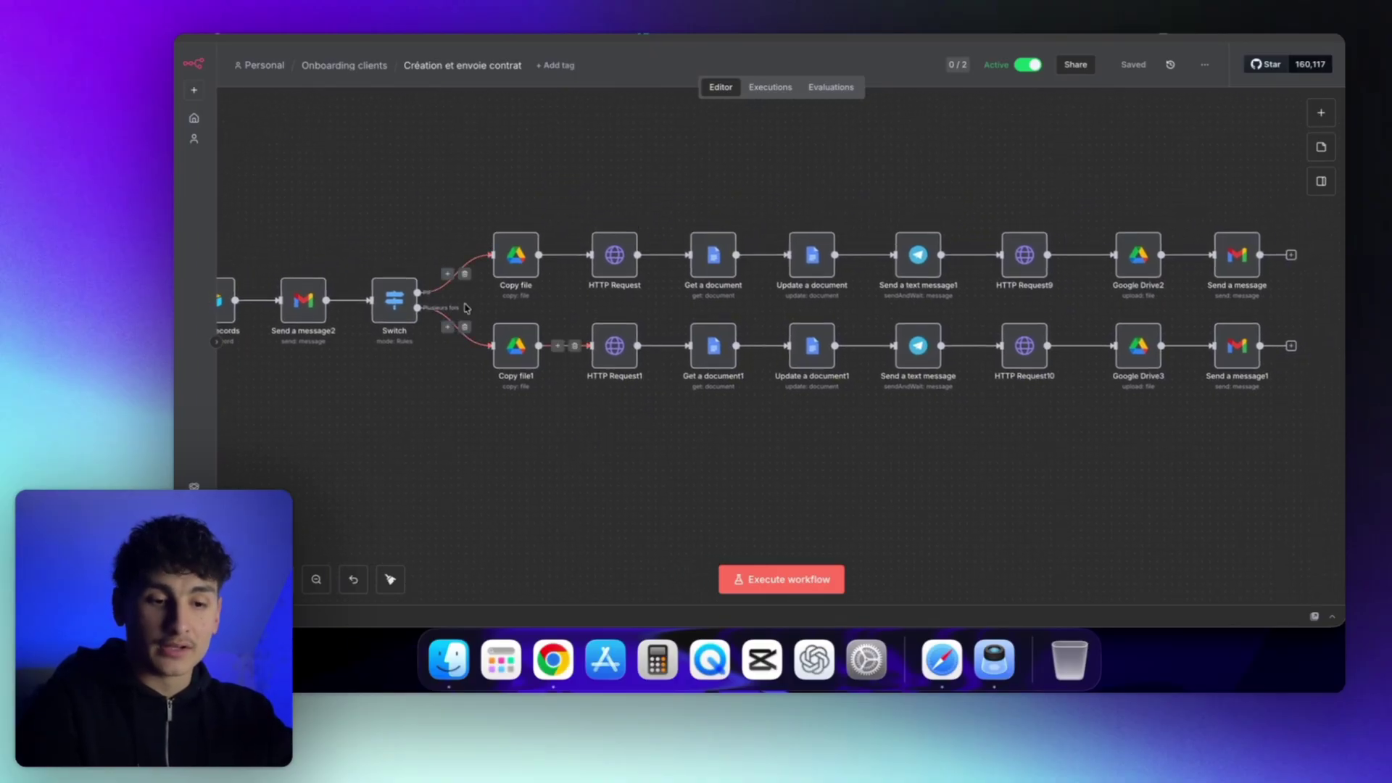
pyautogui.hscroll(2, 493, 181)
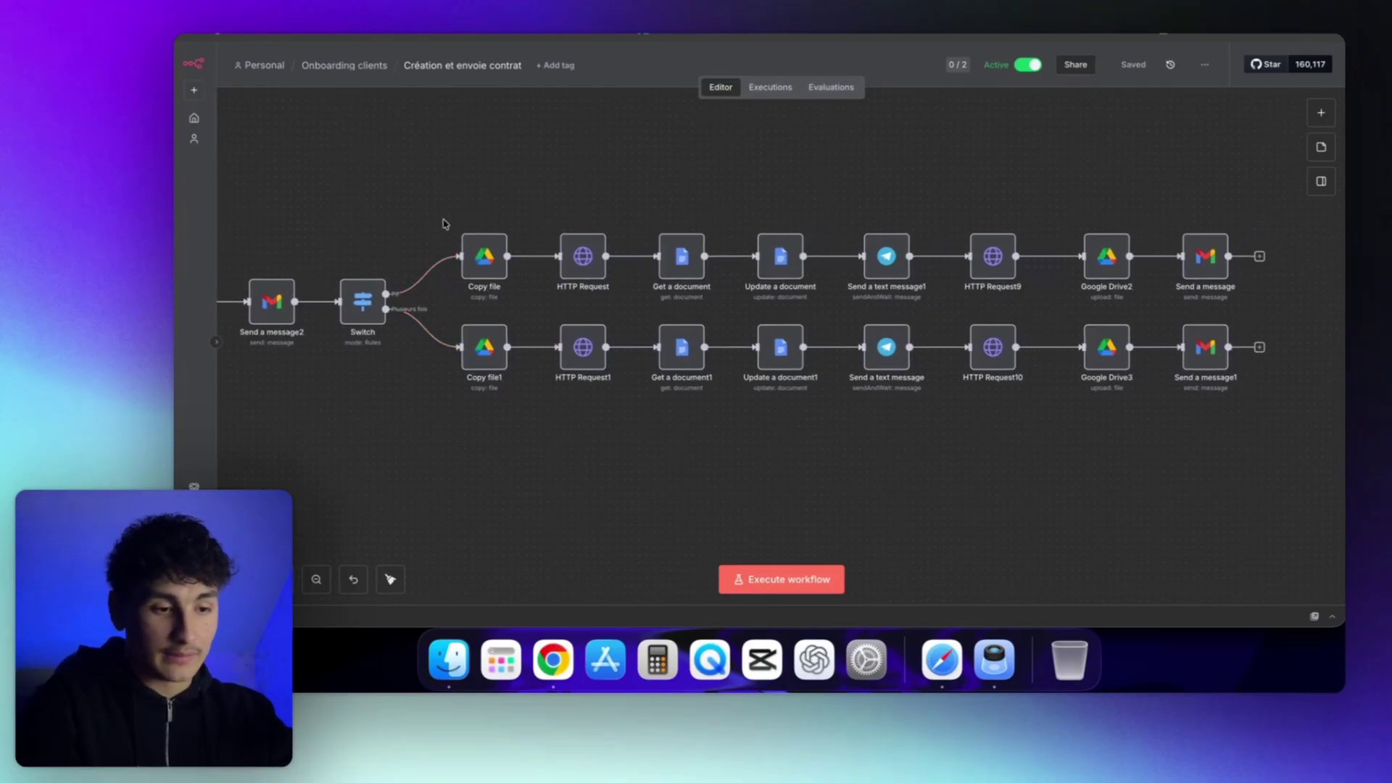
pyautogui.moveTo(398, 137); pyautogui.dragTo(457, 190)
pyautogui.hscroll(1, 591, 199)
pyautogui.hscroll(2, 592, 200)
pyautogui.moveTo(370, 198); pyautogui.dragTo(641, 319)
pyautogui.click(519, 183)
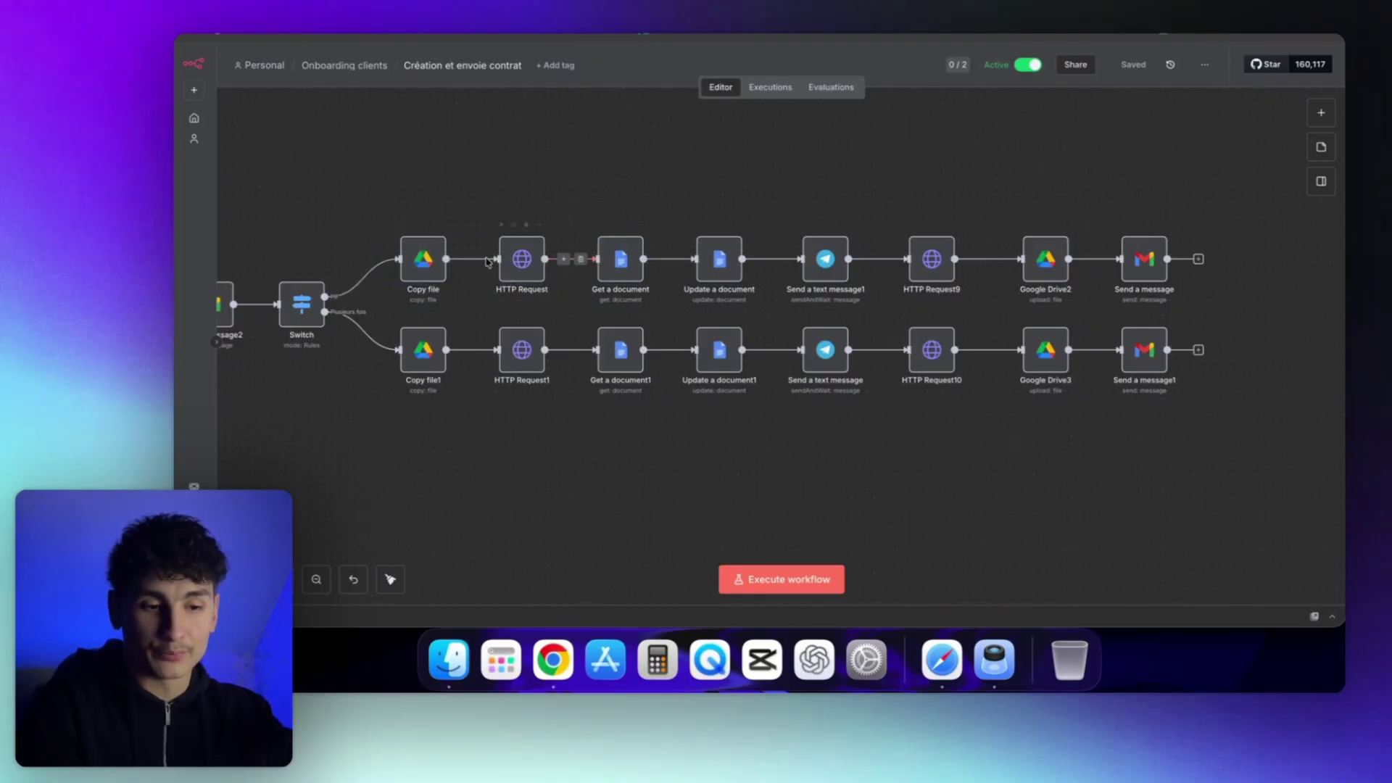
# - Review the end of both branches: the Telegram approval message, HTTP request, Google Drive upload and Gmail sending nodes
pyautogui.hscroll(4, 644, 180)
pyautogui.hscroll(3, 644, 180)
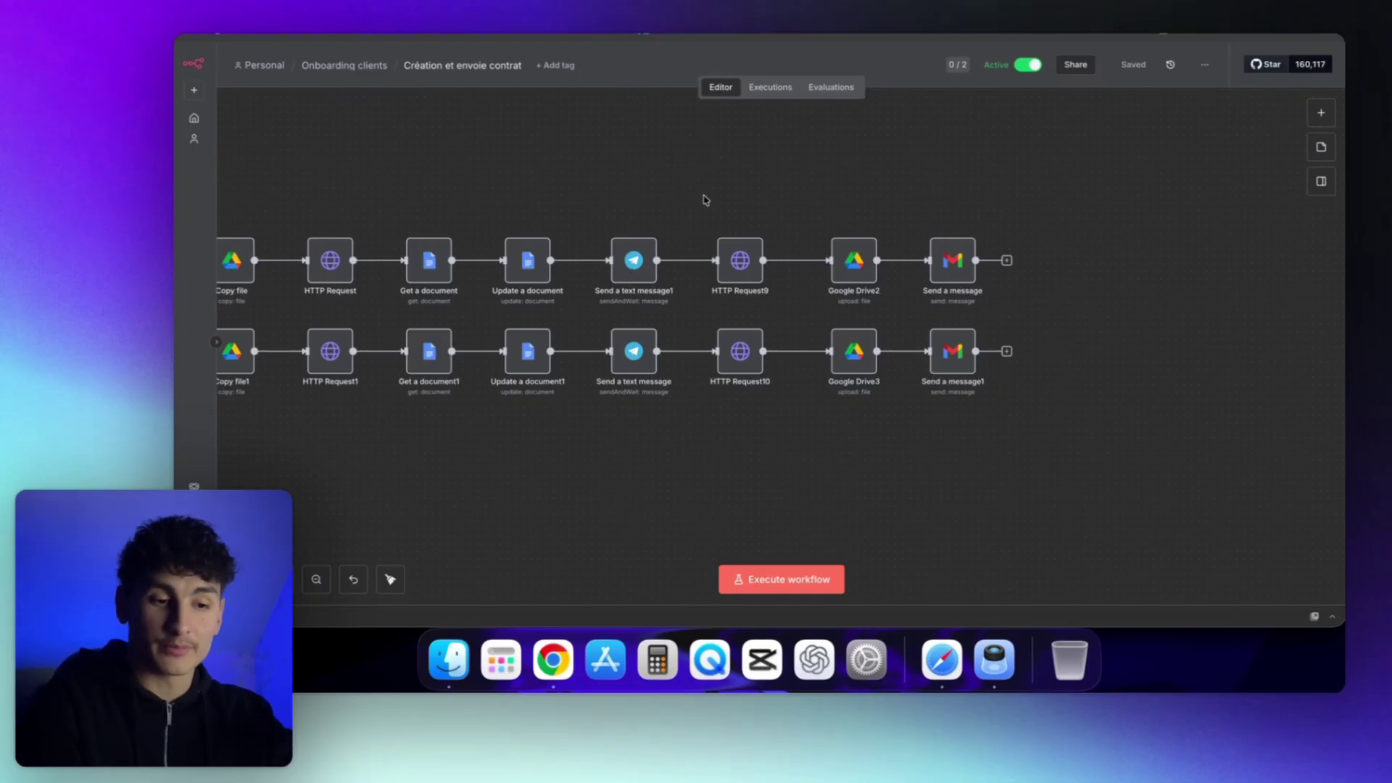
pyautogui.moveTo(702, 200); pyautogui.dragTo(681, 188)
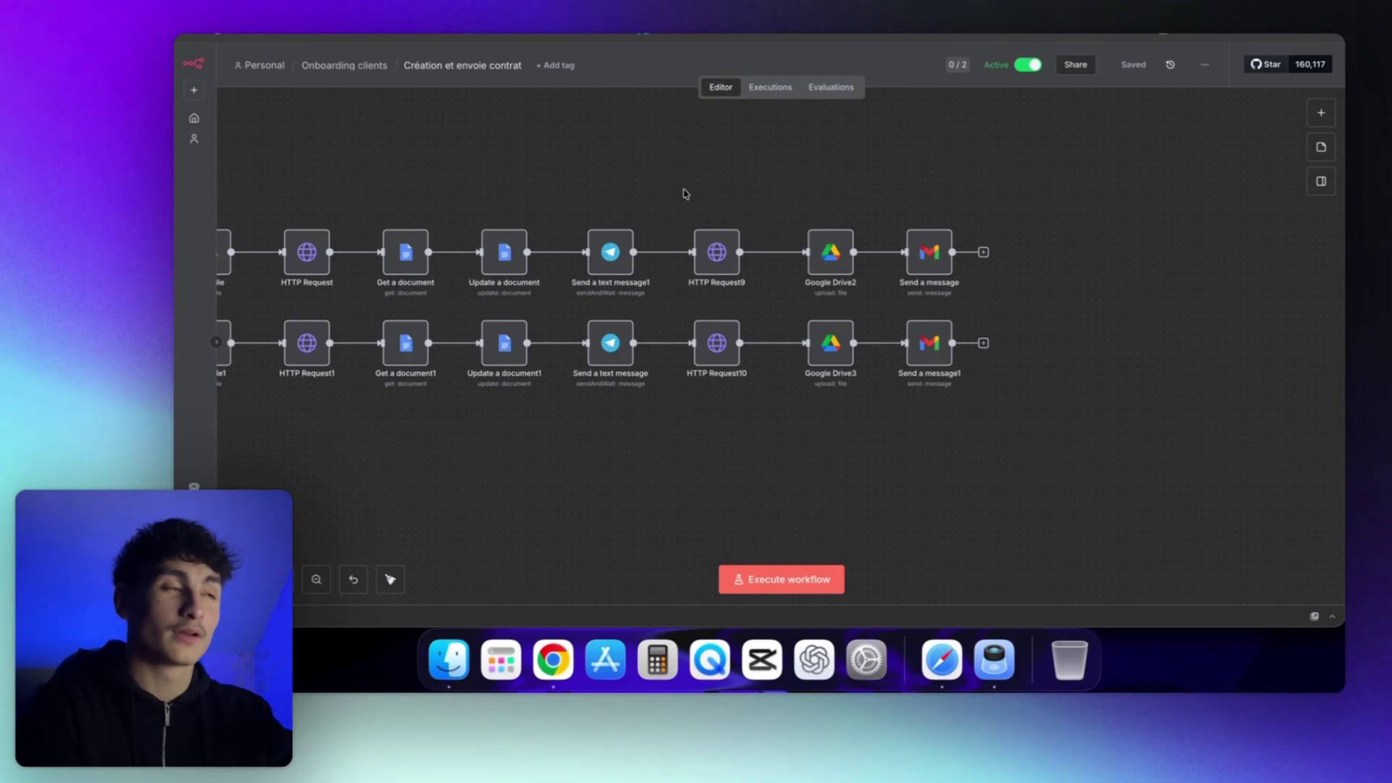
pyautogui.moveTo(688, 201); pyautogui.dragTo(670, 198)
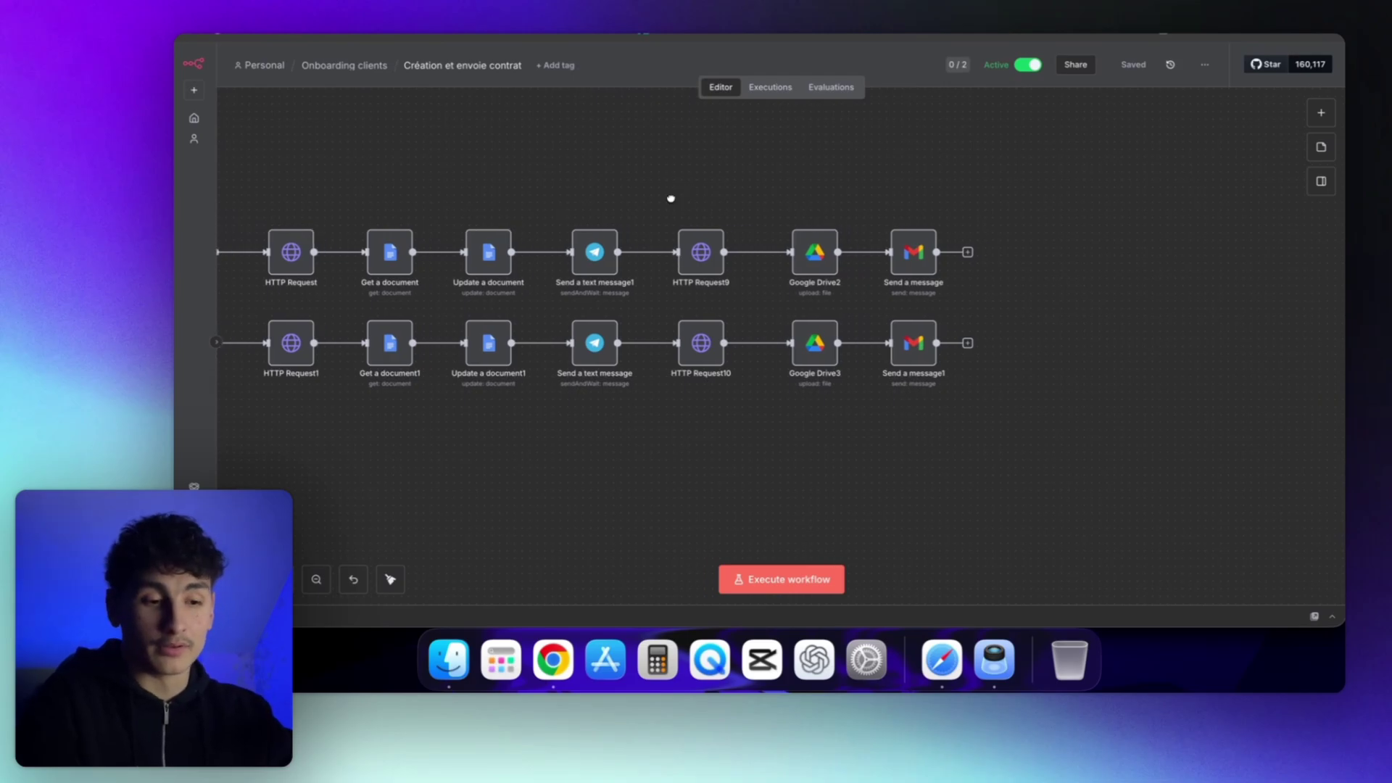
pyautogui.scroll(1, 681, 171)
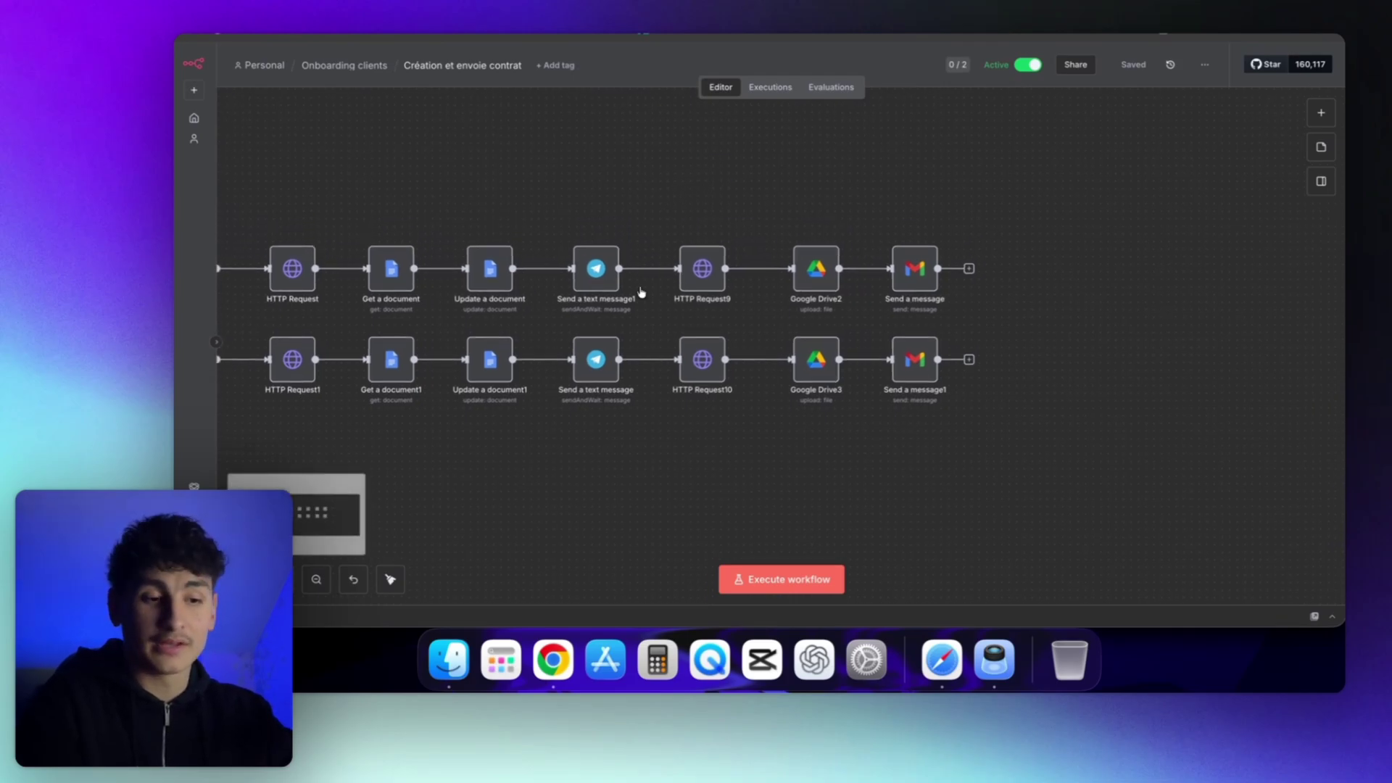
pyautogui.hscroll(3, 680, 161)
pyautogui.hscroll(3, 679, 160)
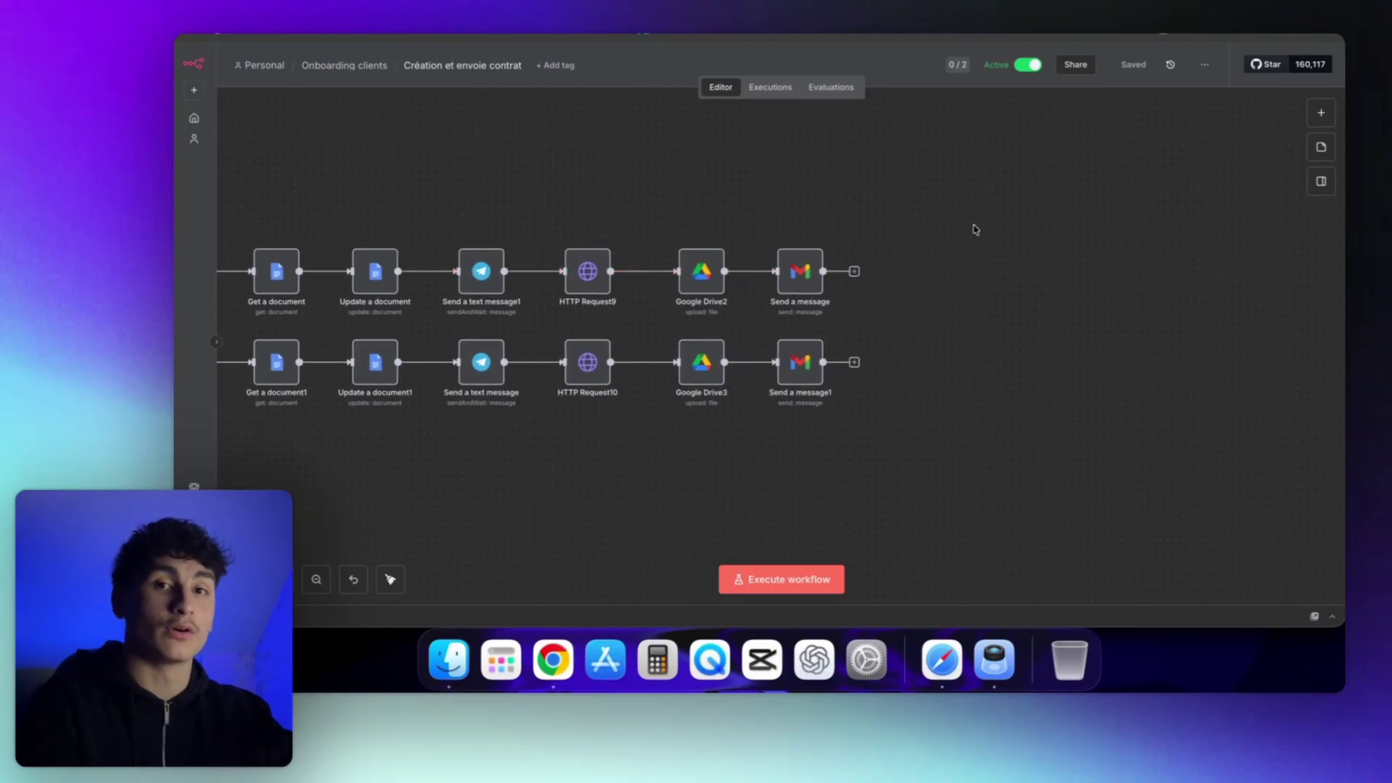
pyautogui.moveTo(1058, 212); pyautogui.dragTo(1023, 313)
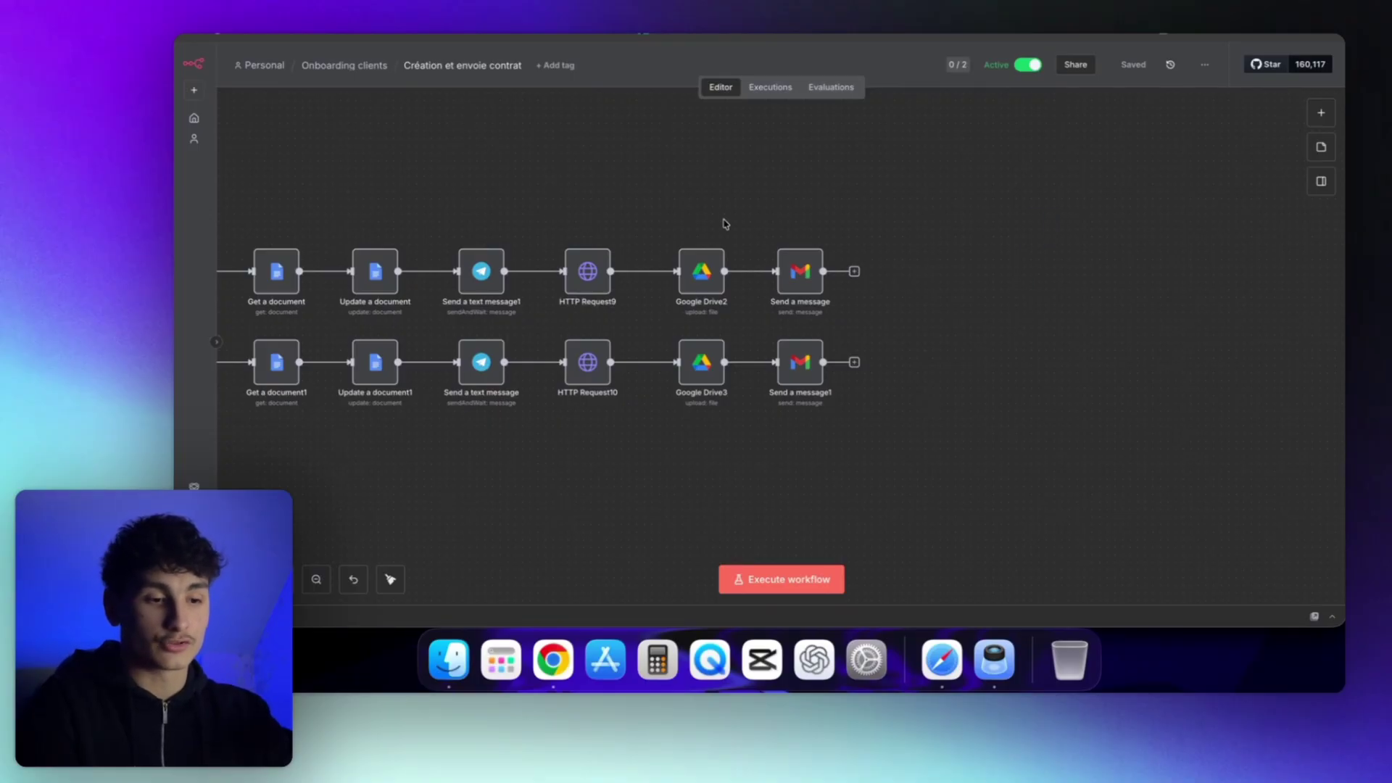
pyautogui.hscroll(3, 667, 190)
pyautogui.hscroll(-3, 725, 182)
pyautogui.moveTo(794, 179); pyautogui.dragTo(1033, 182)
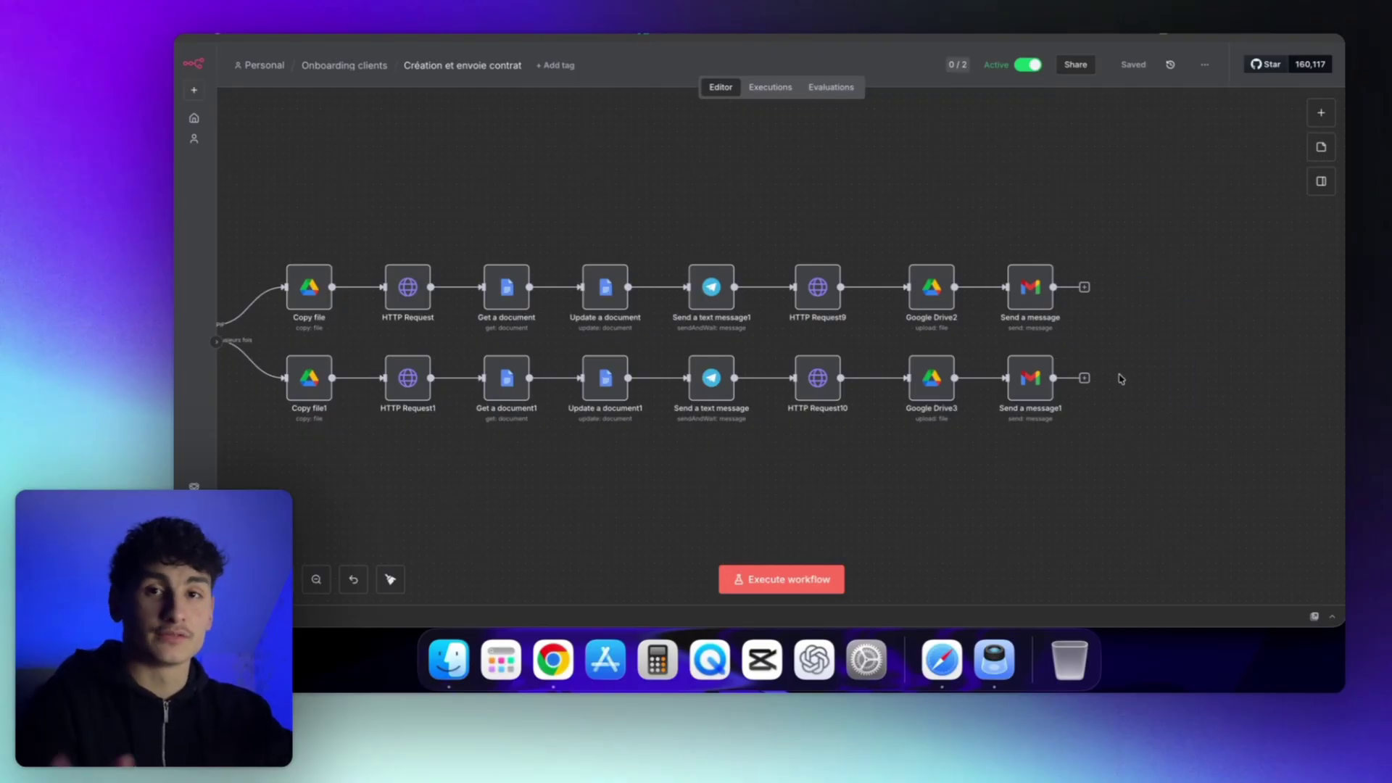
# - Leave the contract workflow for the n8n overview and create a new blank workflow
pyautogui.click(194, 118)
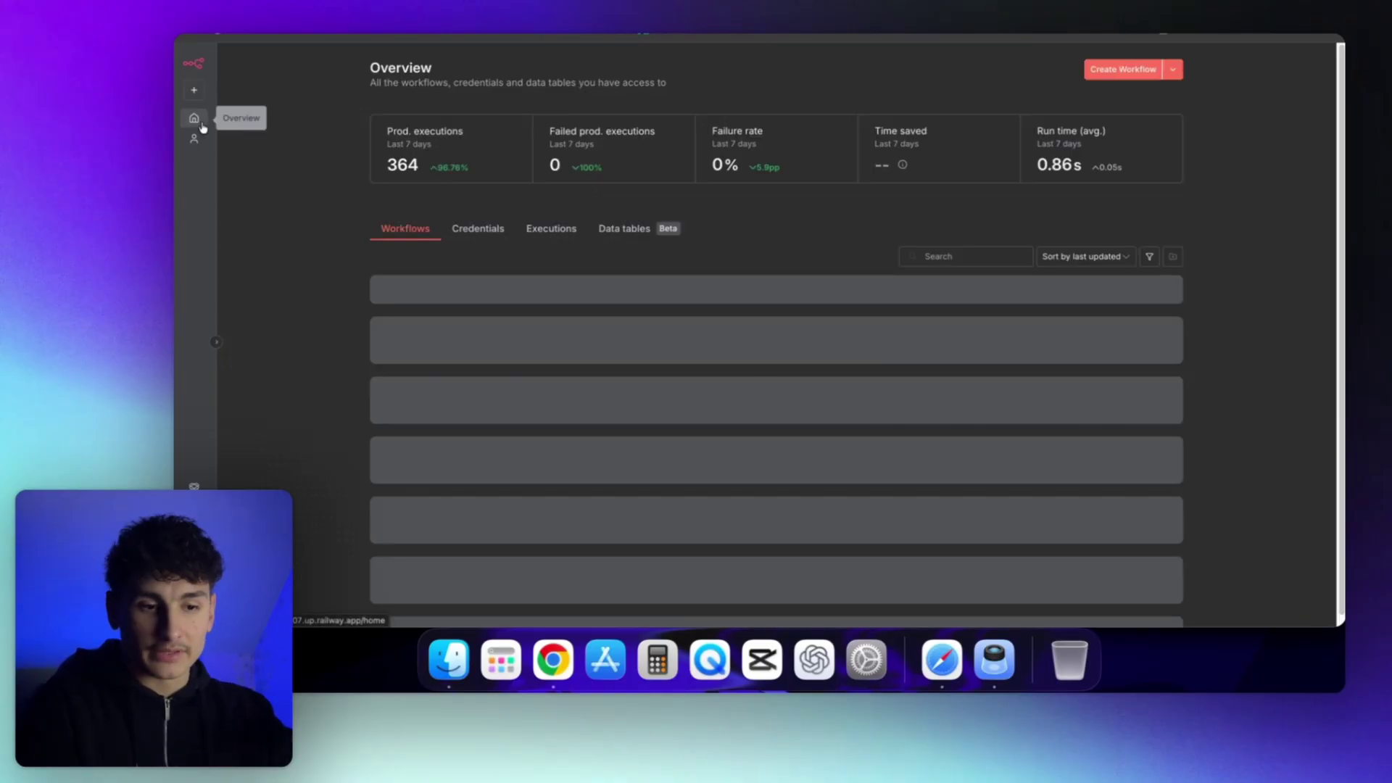
pyautogui.click(1128, 69)
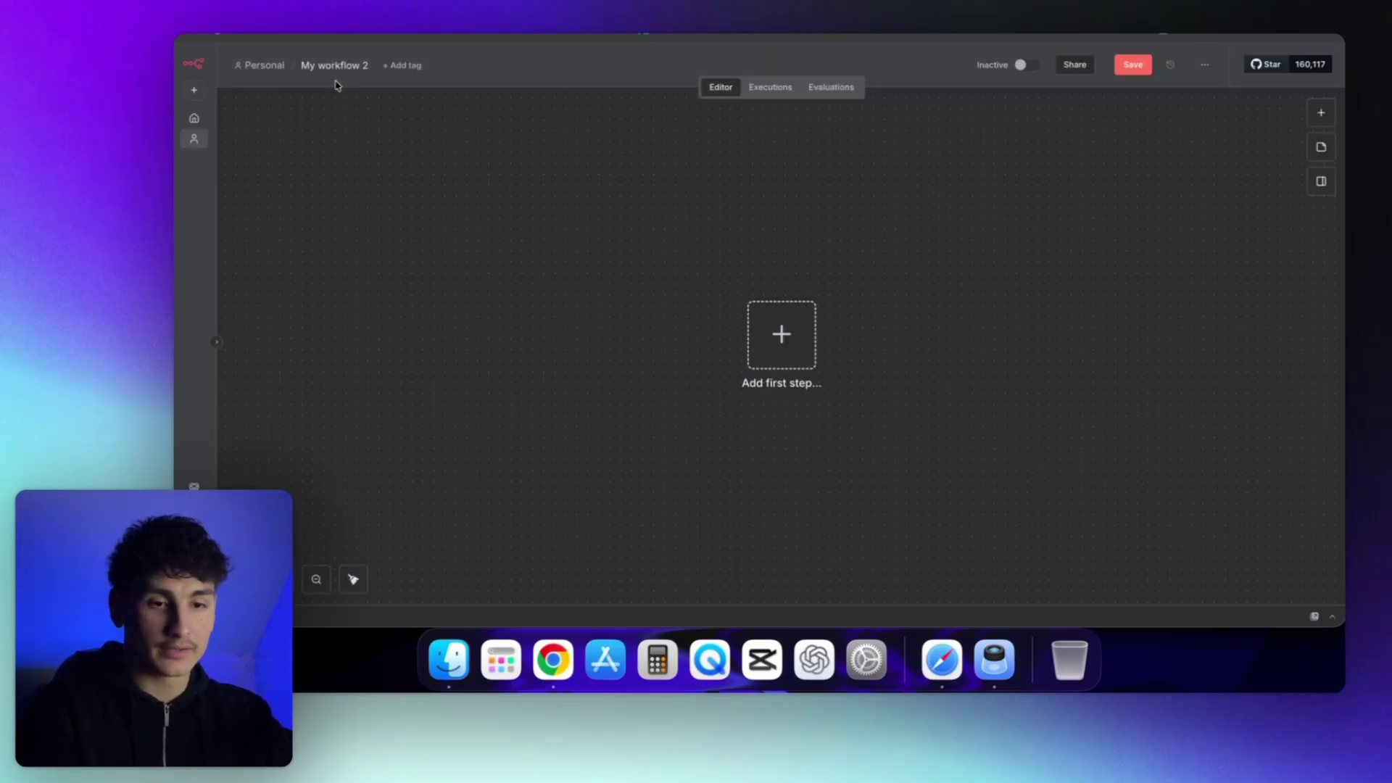
# - Rename the new workflow as "Exemple ytb"
pyautogui.click(356, 65)
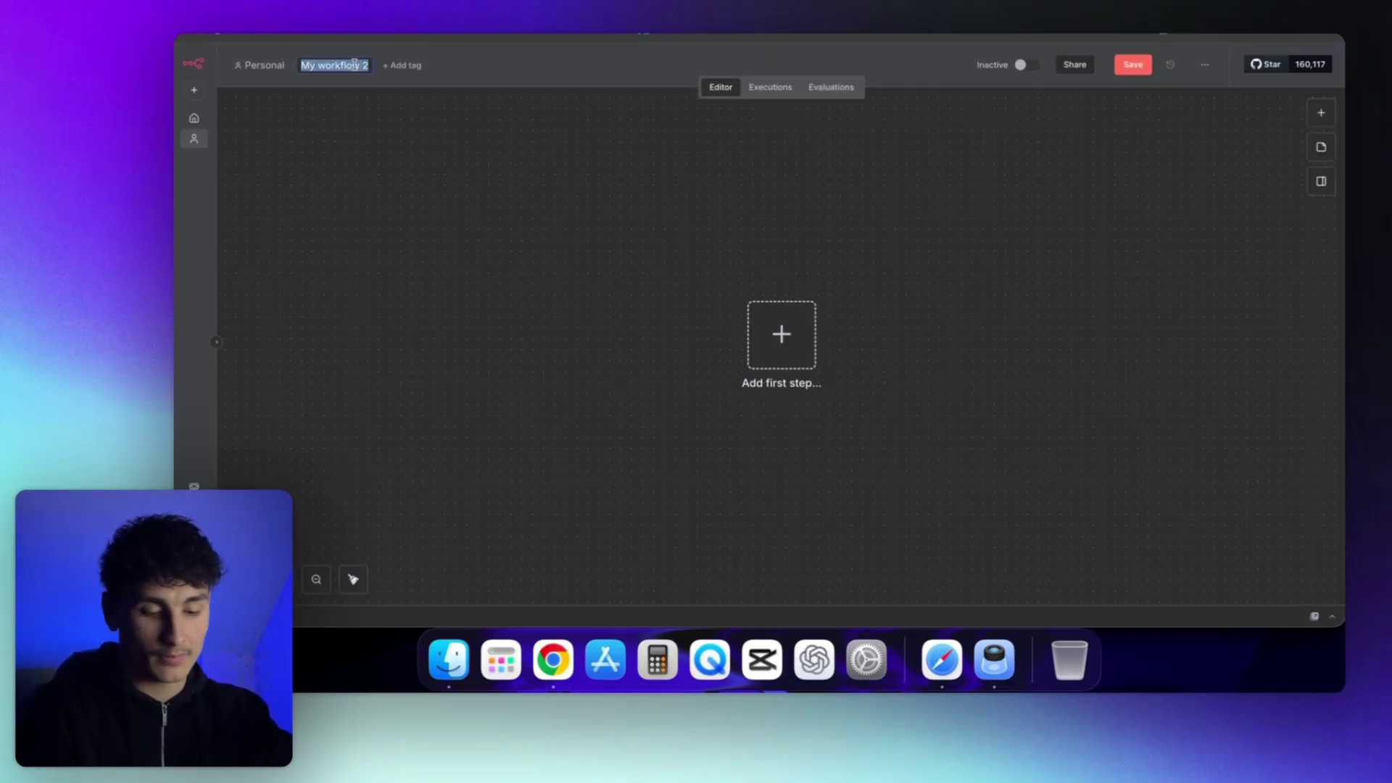
pyautogui.write('Exemple')
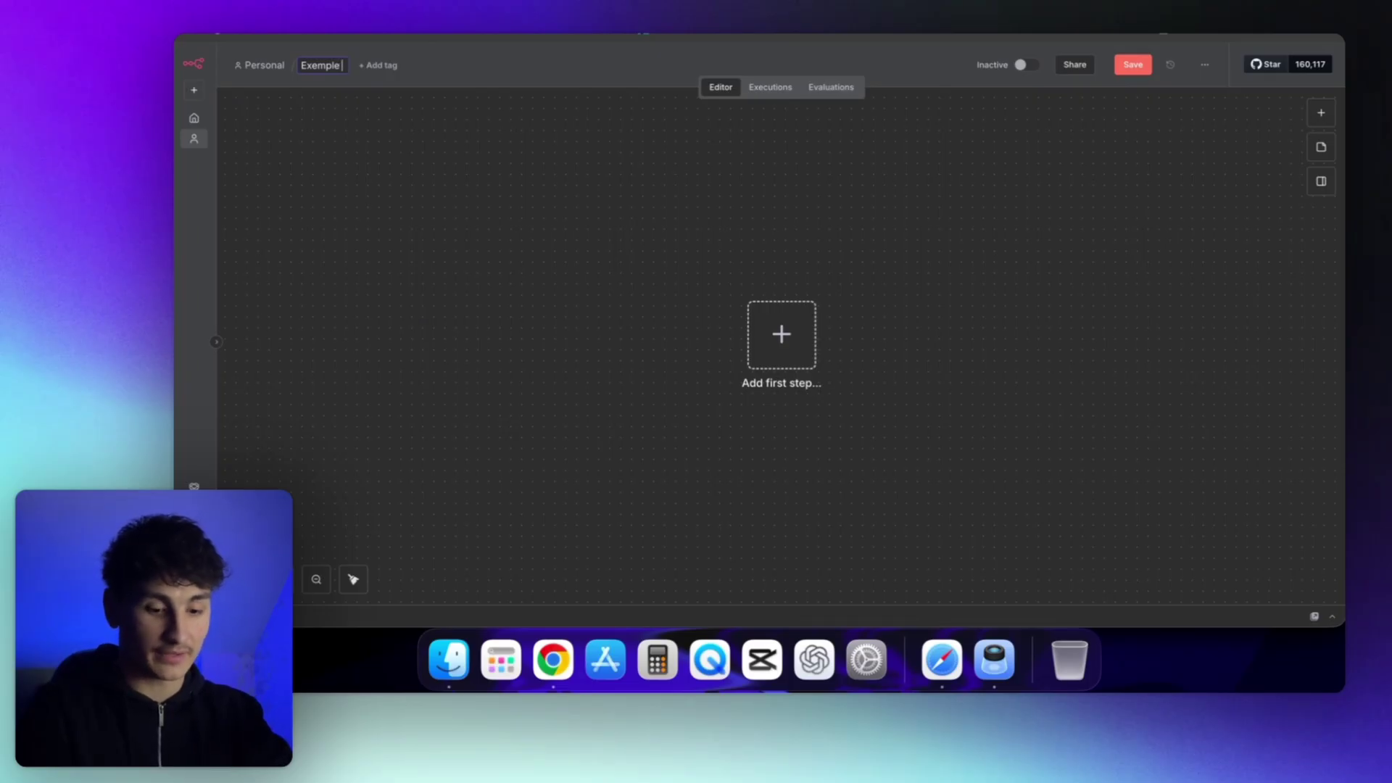
pyautogui.write(' ytb')
pyautogui.press('Return')
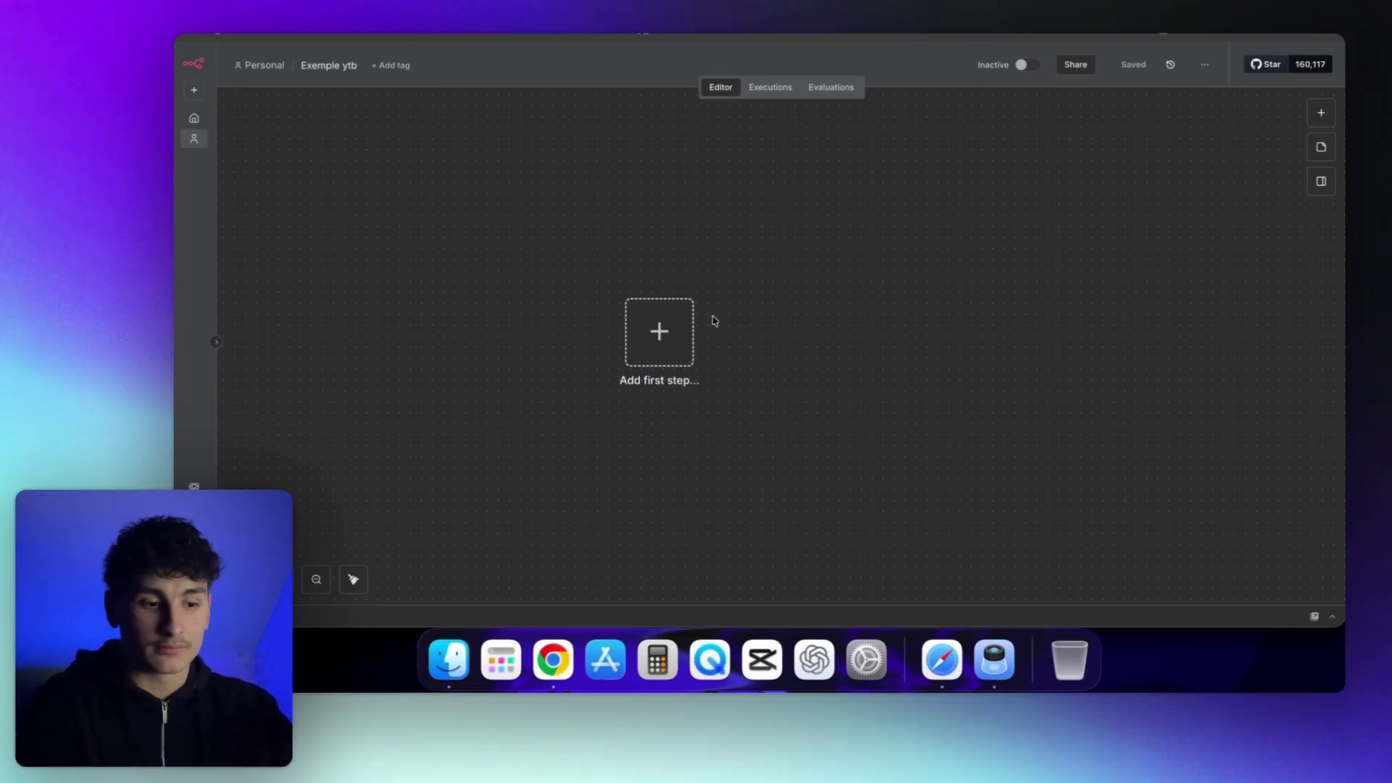
# - Add a Telegram "On message" trigger as the first step and check its parameters before returning to the canvas
pyautogui.click(659, 331)
pyautogui.write('tele')
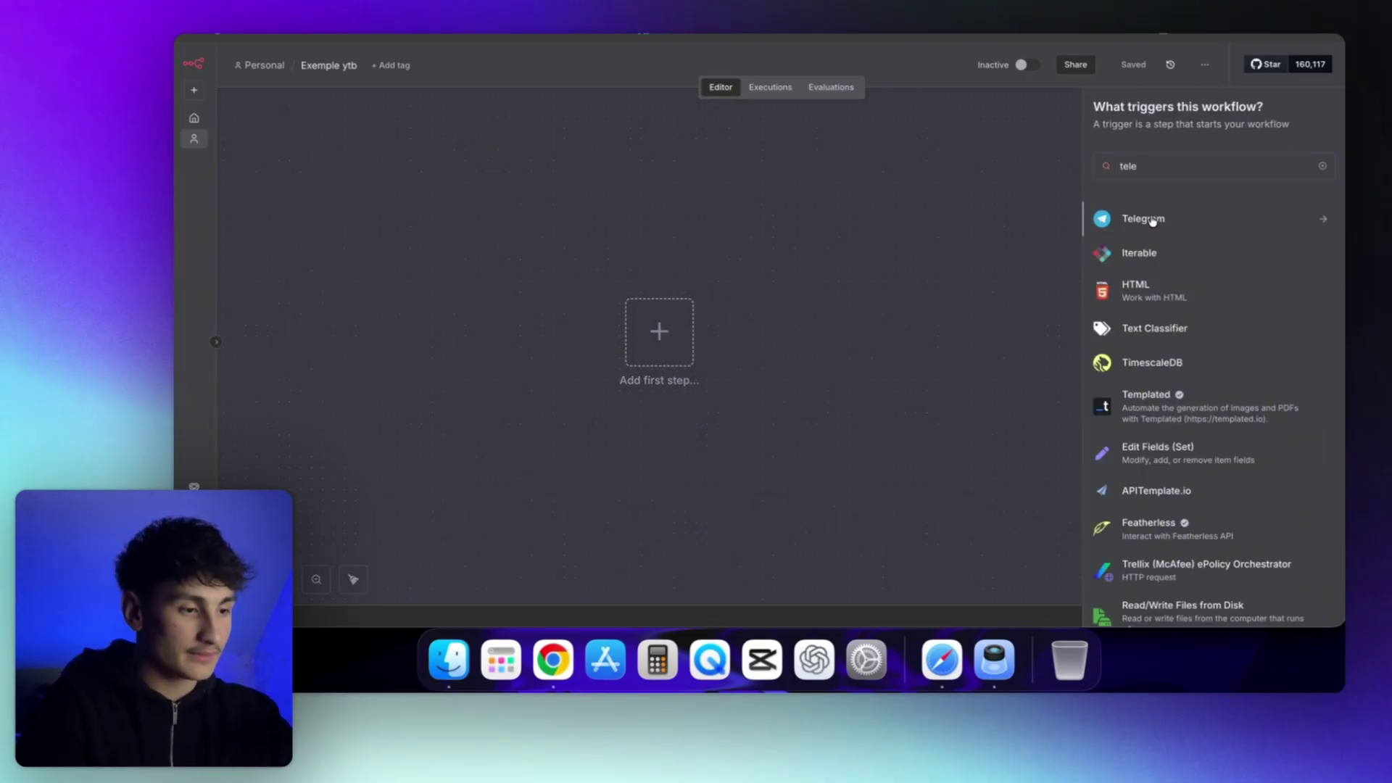
pyautogui.click(1153, 219)
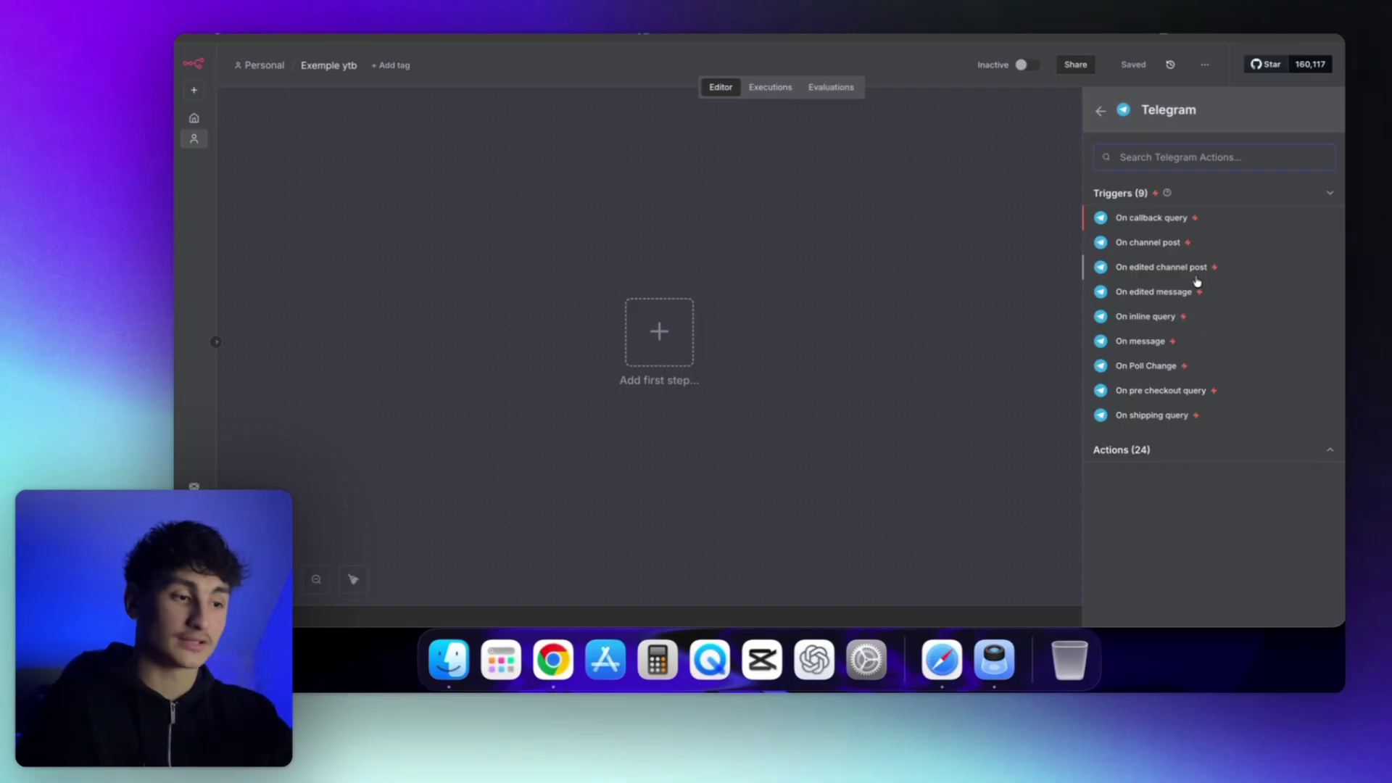
pyautogui.click(1155, 341)
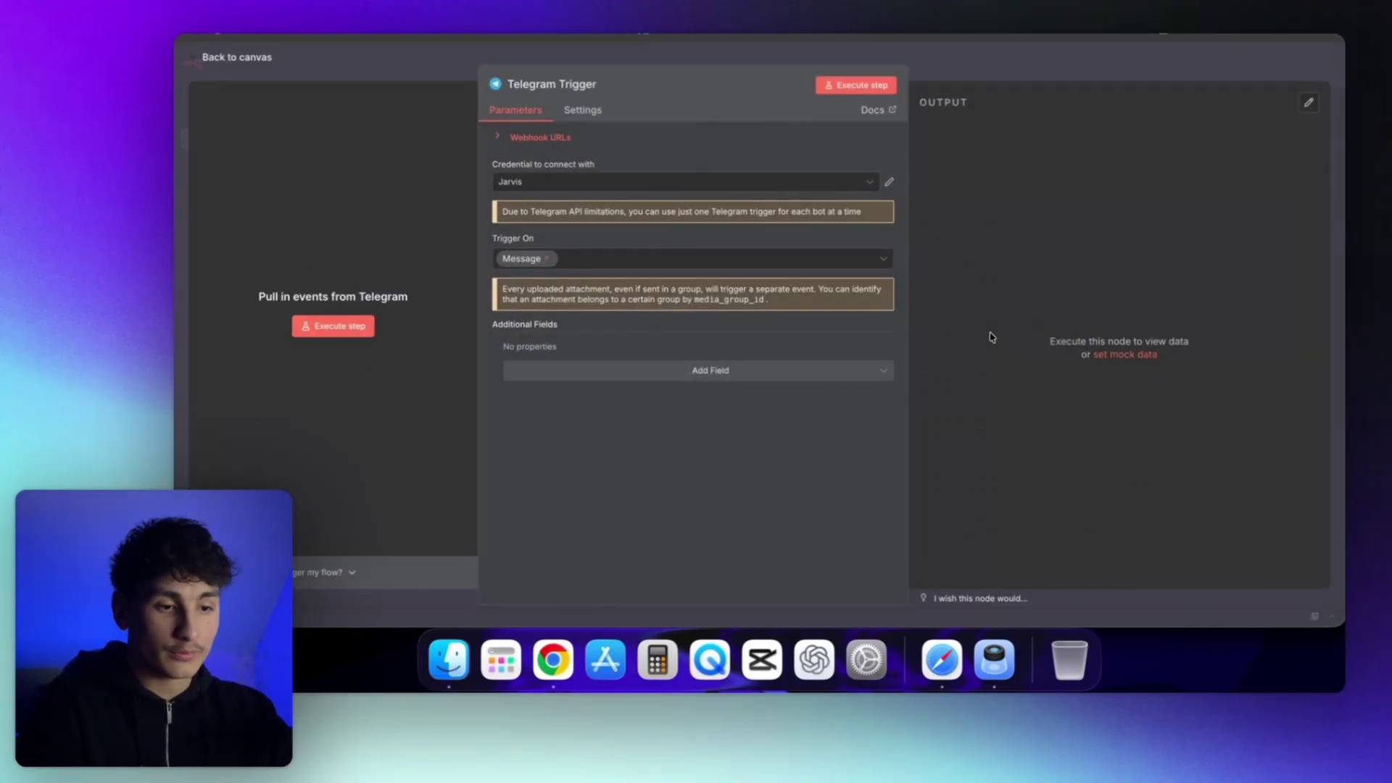
pyautogui.press('Escape')
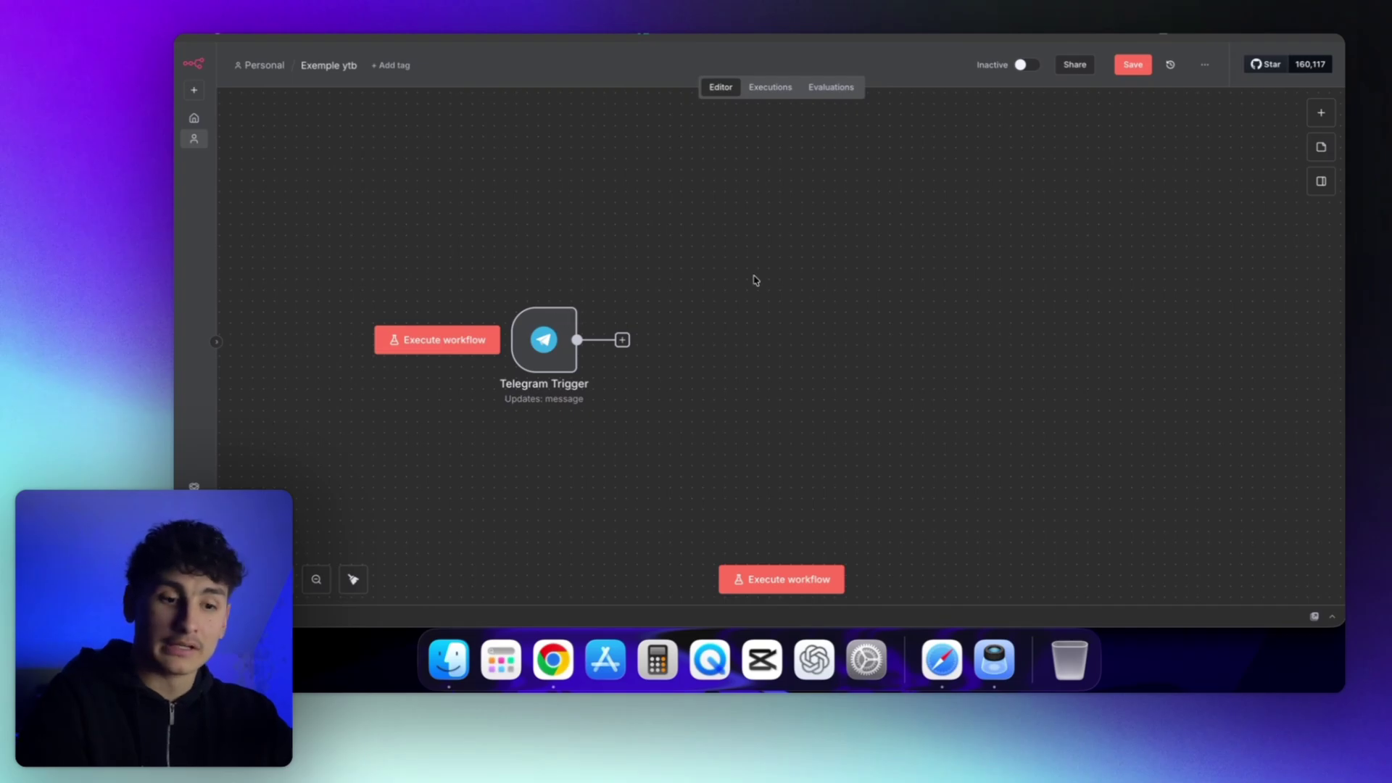
pyautogui.doubleClick(536, 330)
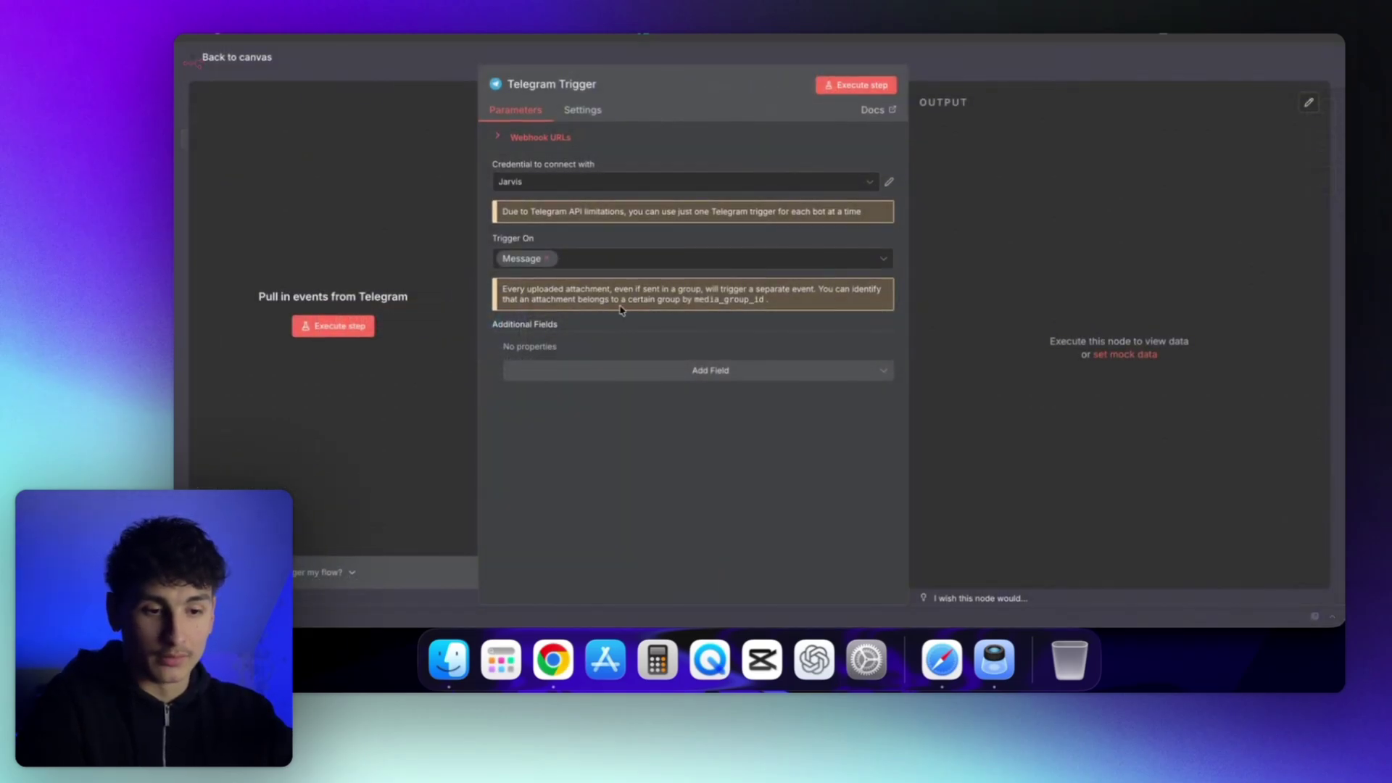
pyautogui.click(949, 67)
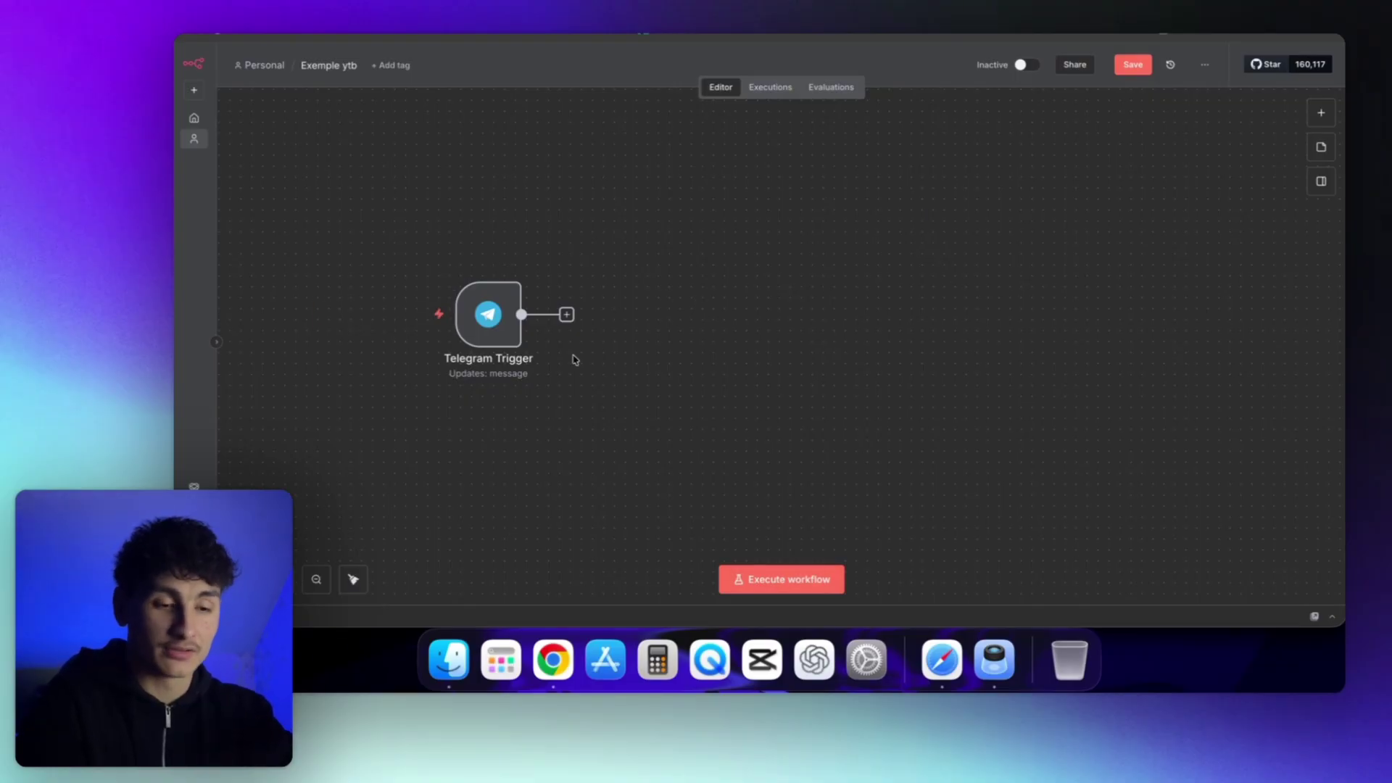
# - View the categories of nodes that can follow the Telegram Trigger, and return to the canvas
pyautogui.click(567, 314)
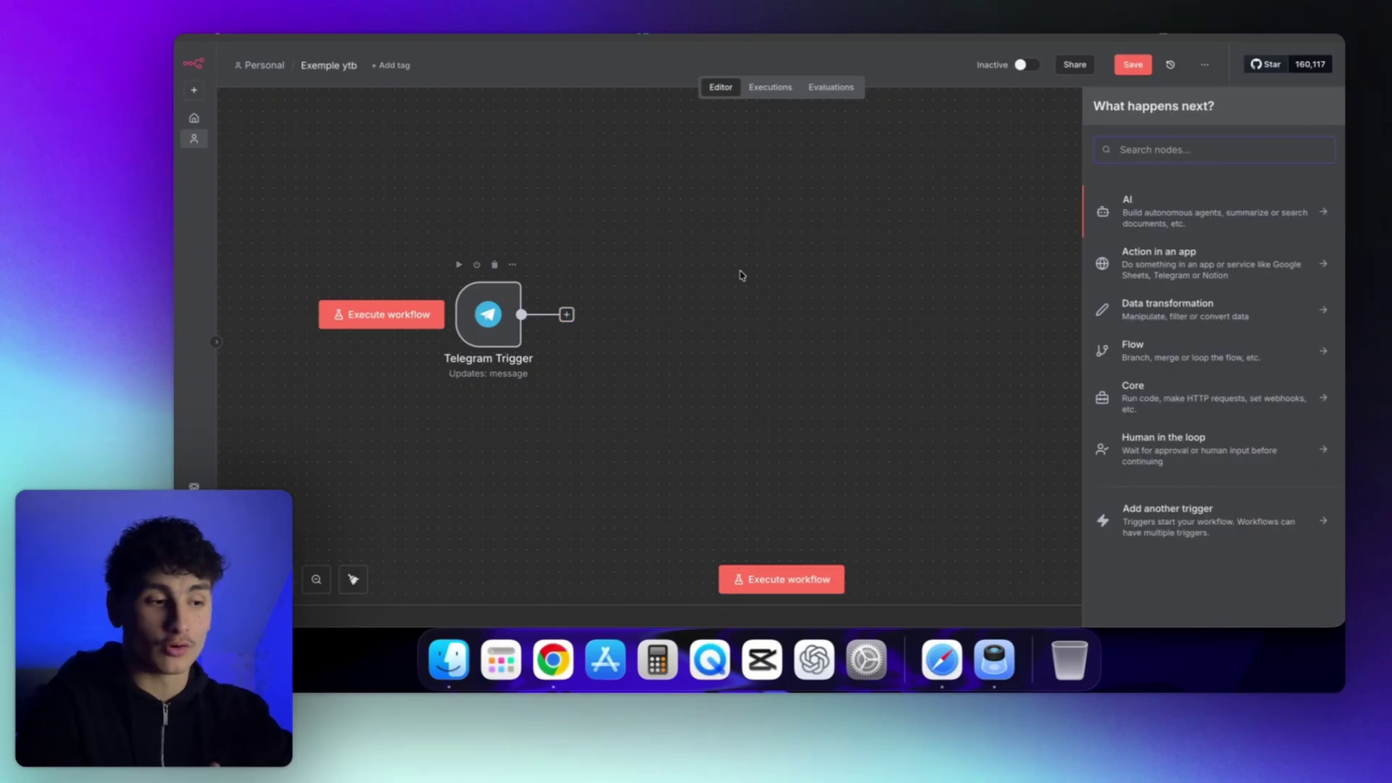
pyautogui.click(804, 256)
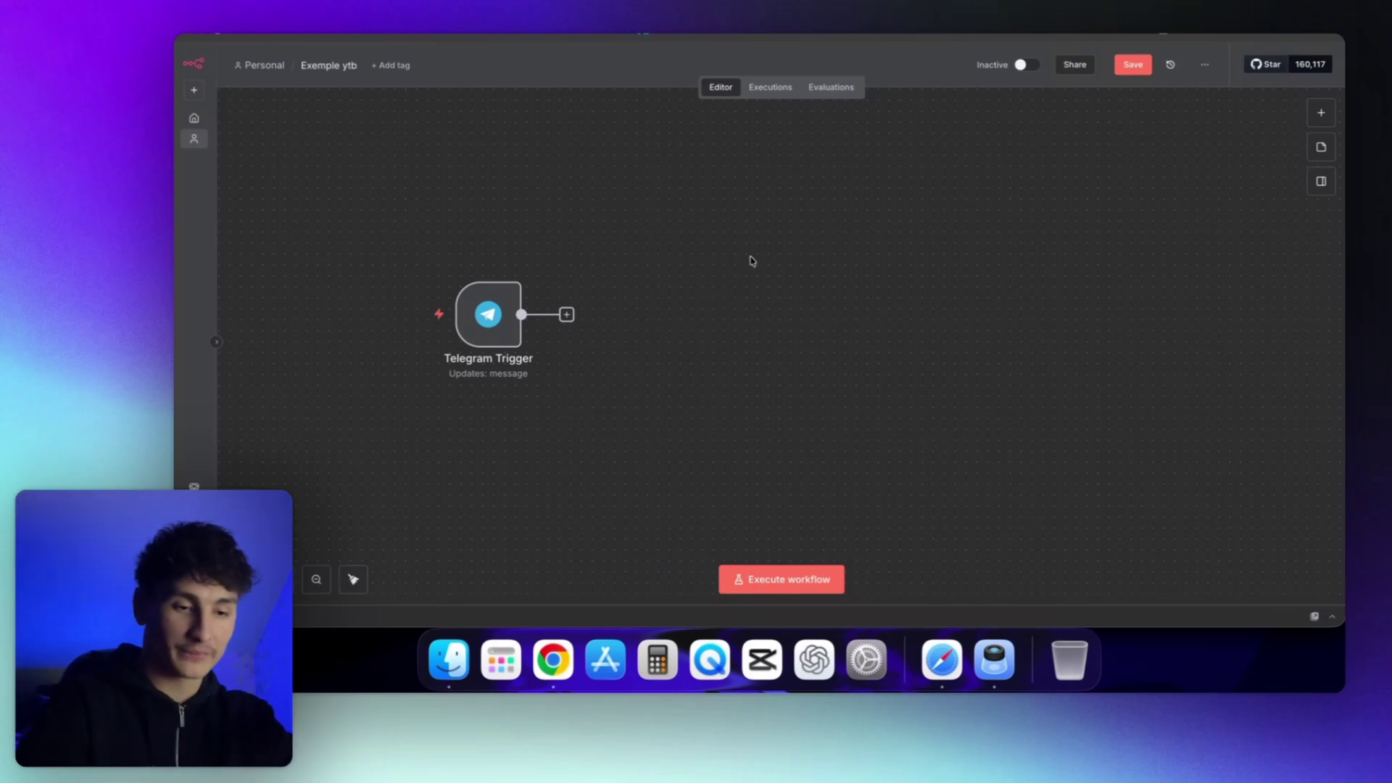
pyautogui.moveTo(350, 274)
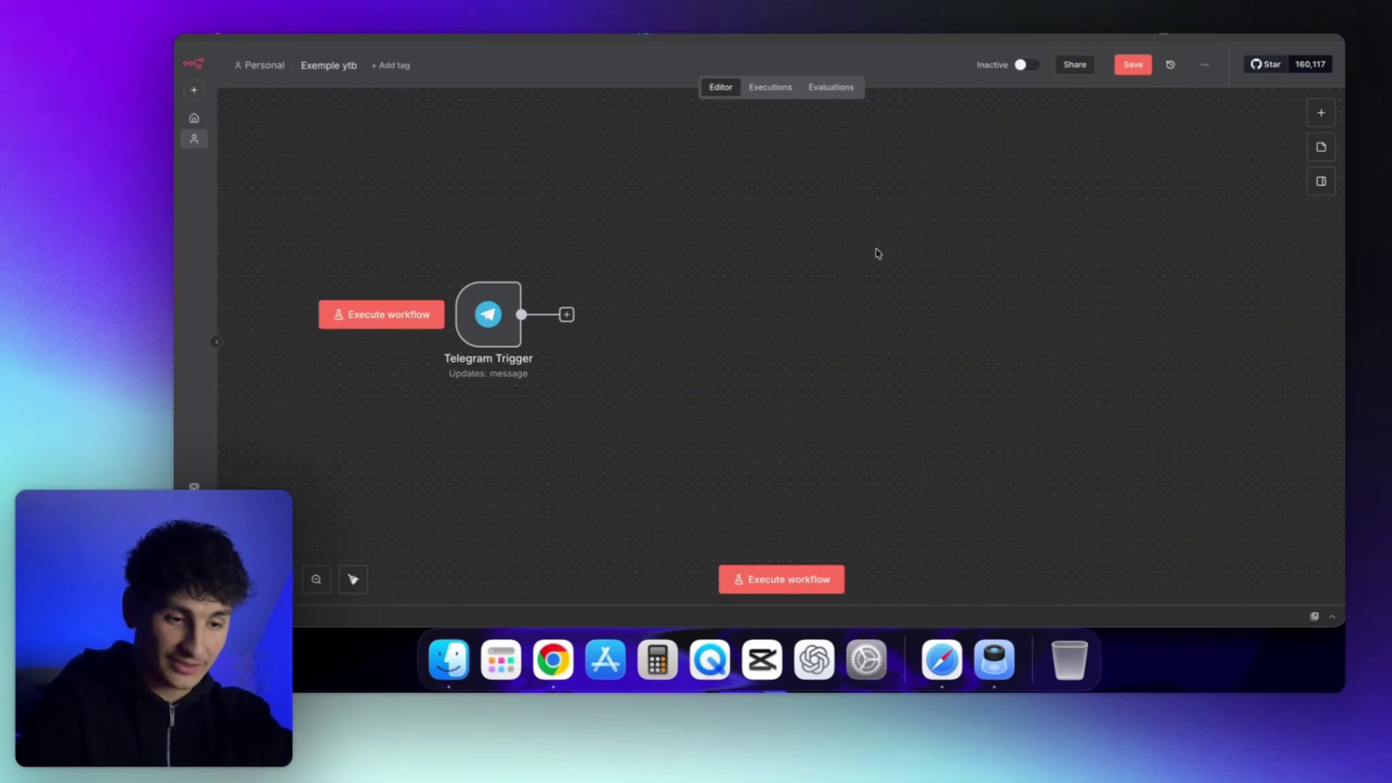
pyautogui.hscroll(-2, 683, 345)
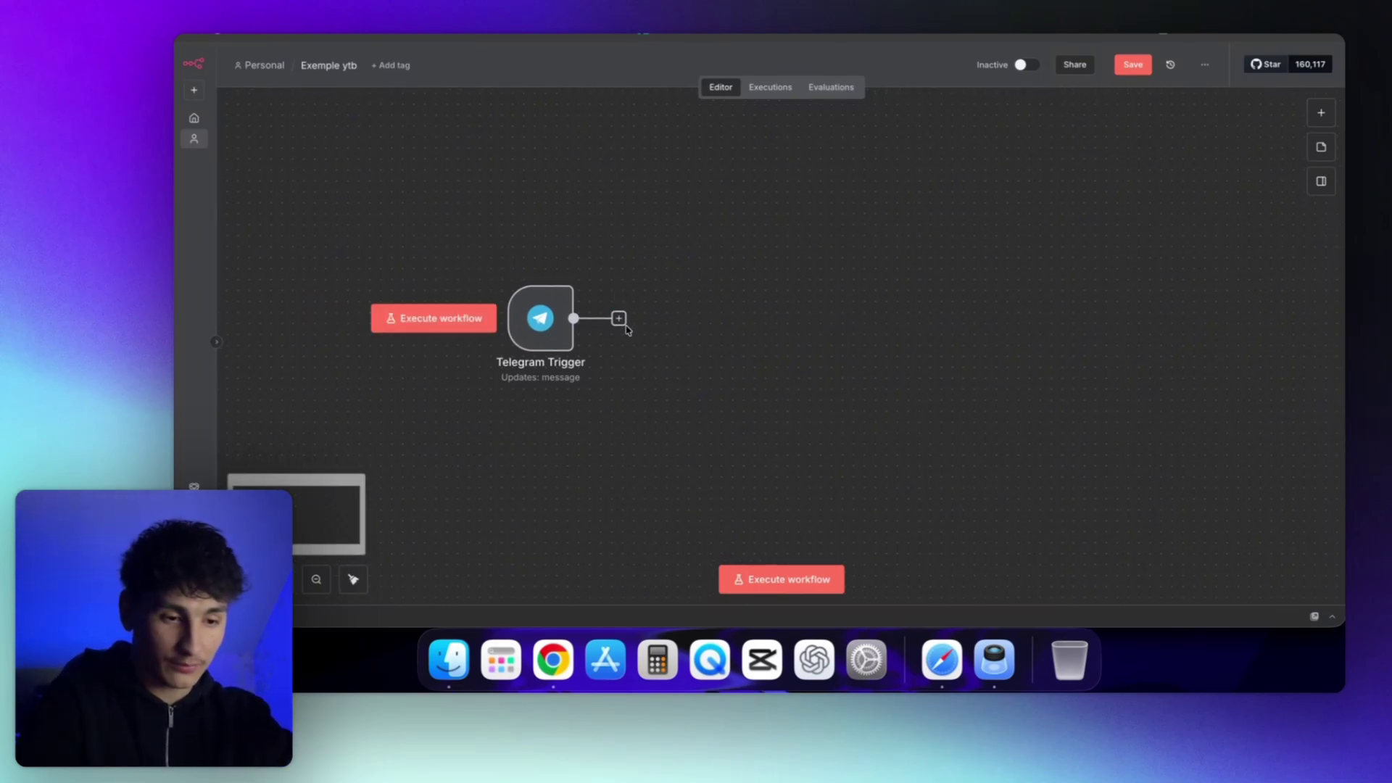
# - Search the nodes that can follow the Telegram Trigger for "airta" and "google", and view the actions available for Google Sheets
pyautogui.click(620, 320)
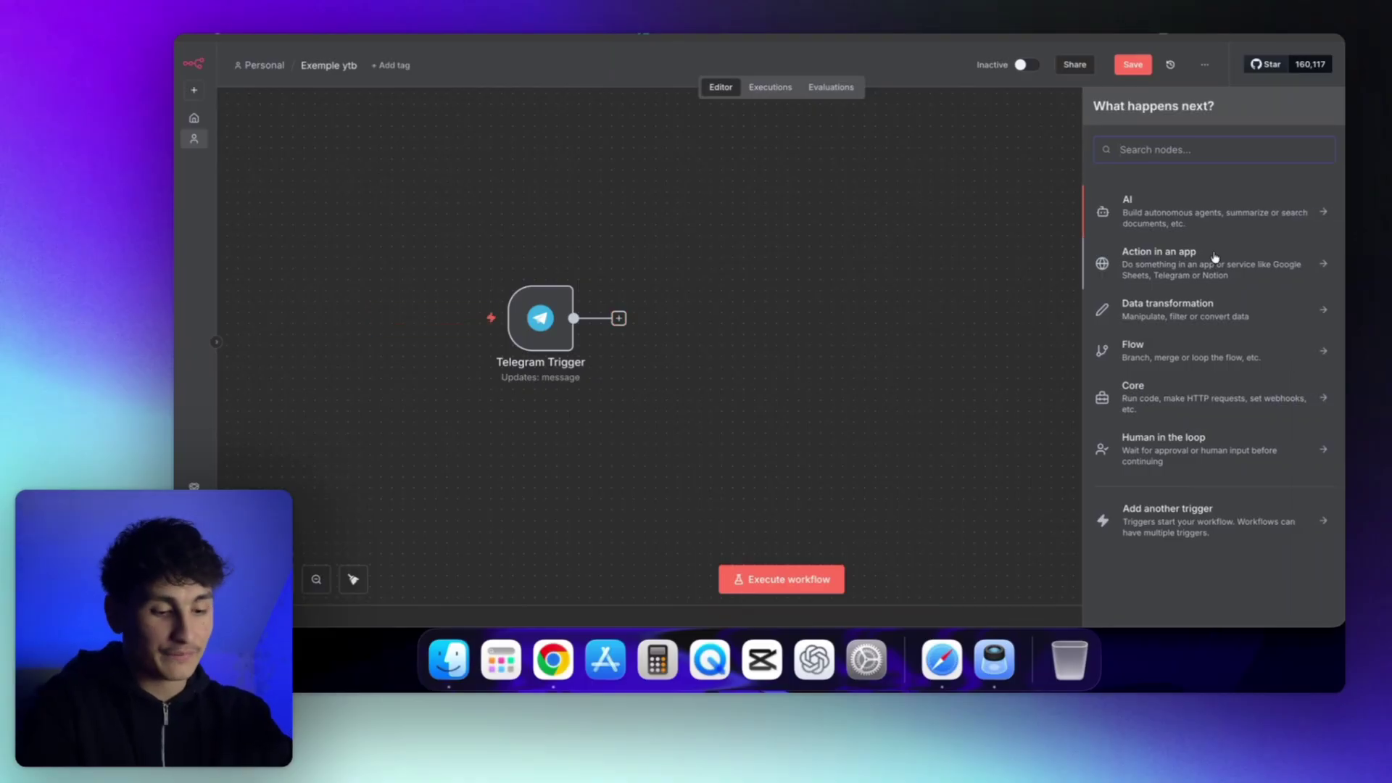
pyautogui.write('airta')
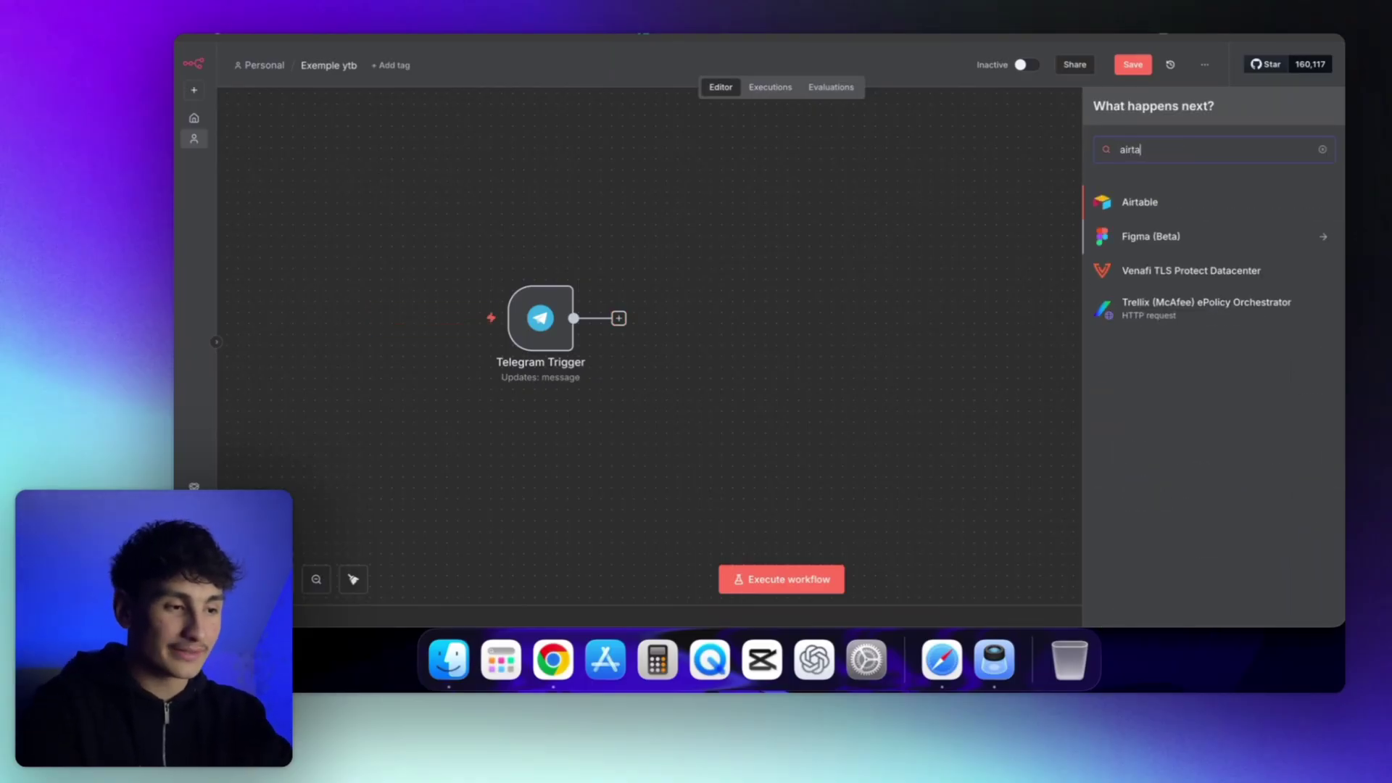
pyautogui.press('BackSpace')
pyautogui.press('BackSpace')
pyautogui.press('BackSpace')
pyautogui.press('BackSpace')
pyautogui.press('BackSpace')
pyautogui.write('google')
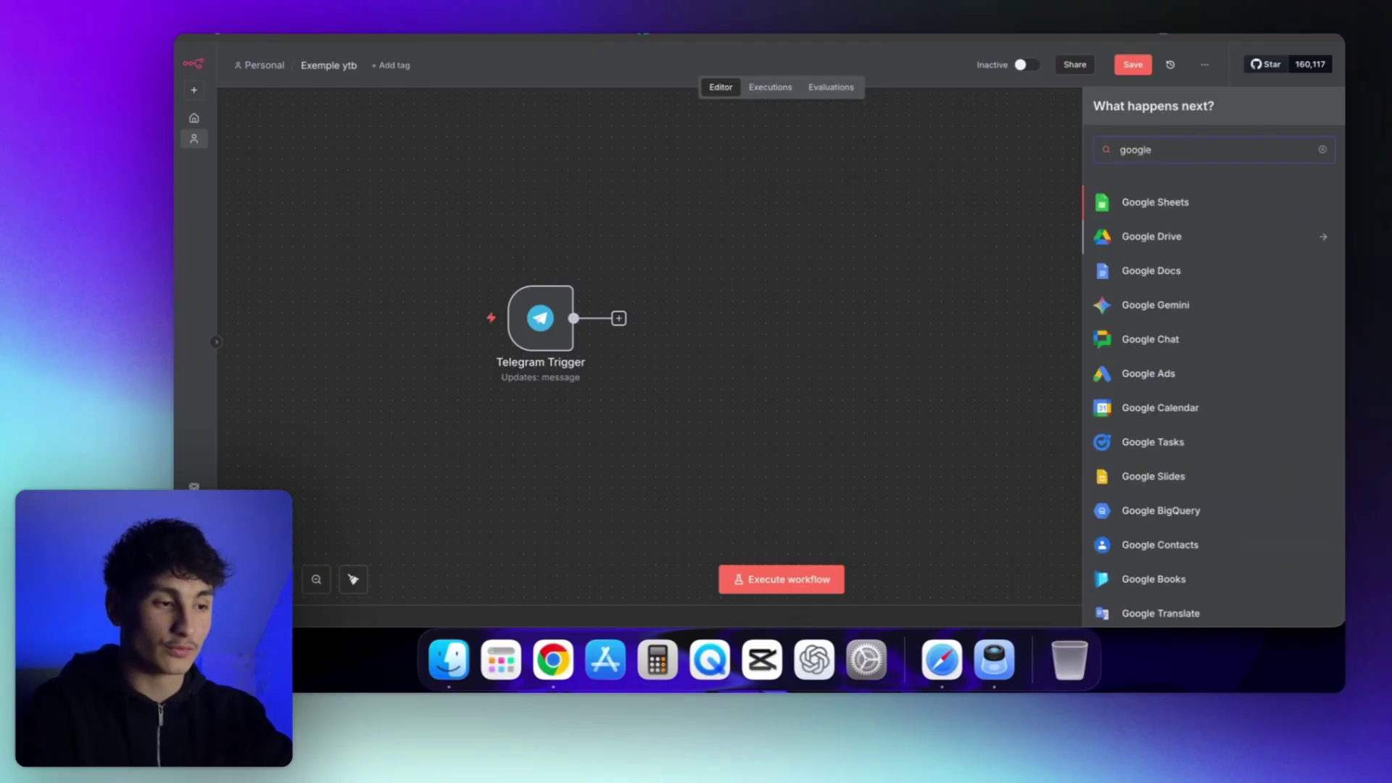
pyautogui.click(1190, 206)
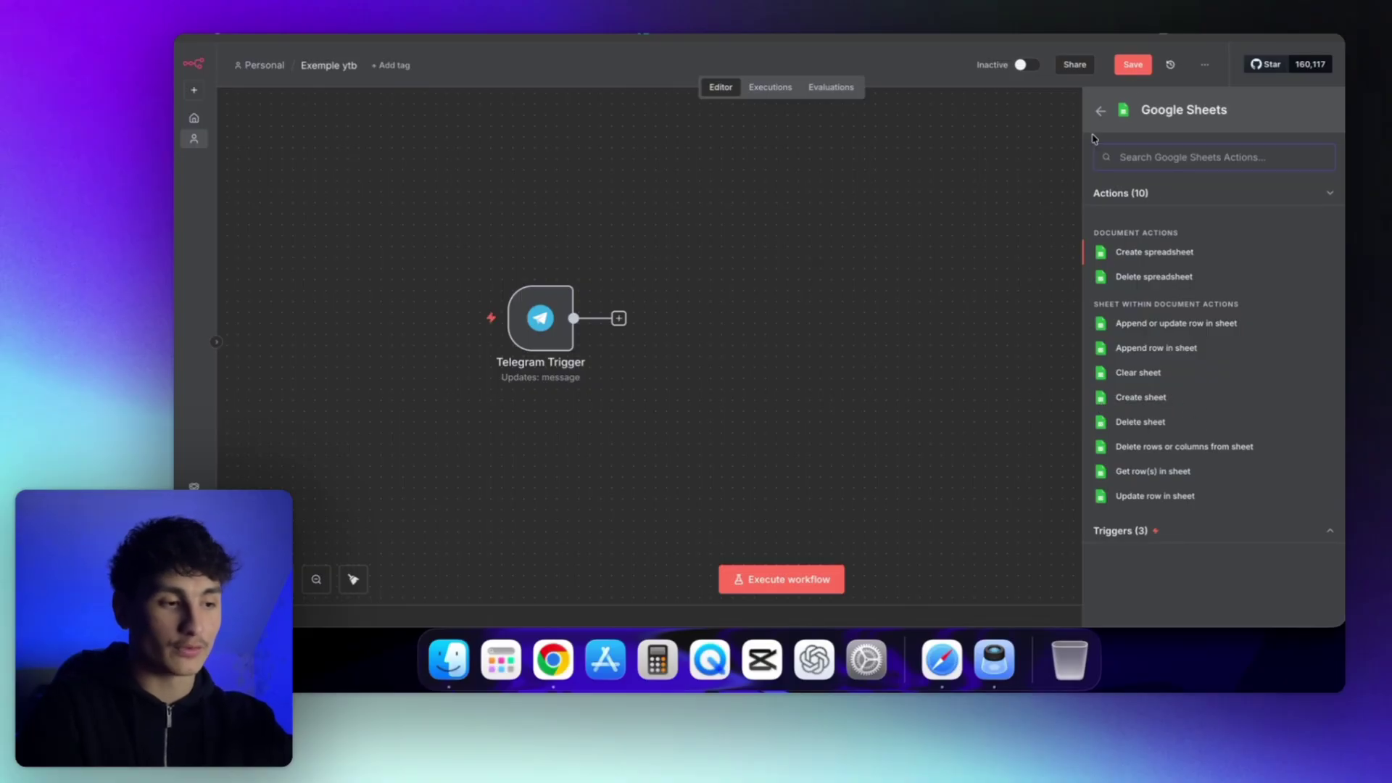
pyautogui.click(901, 261)
pyautogui.hscroll(5, 765, 331)
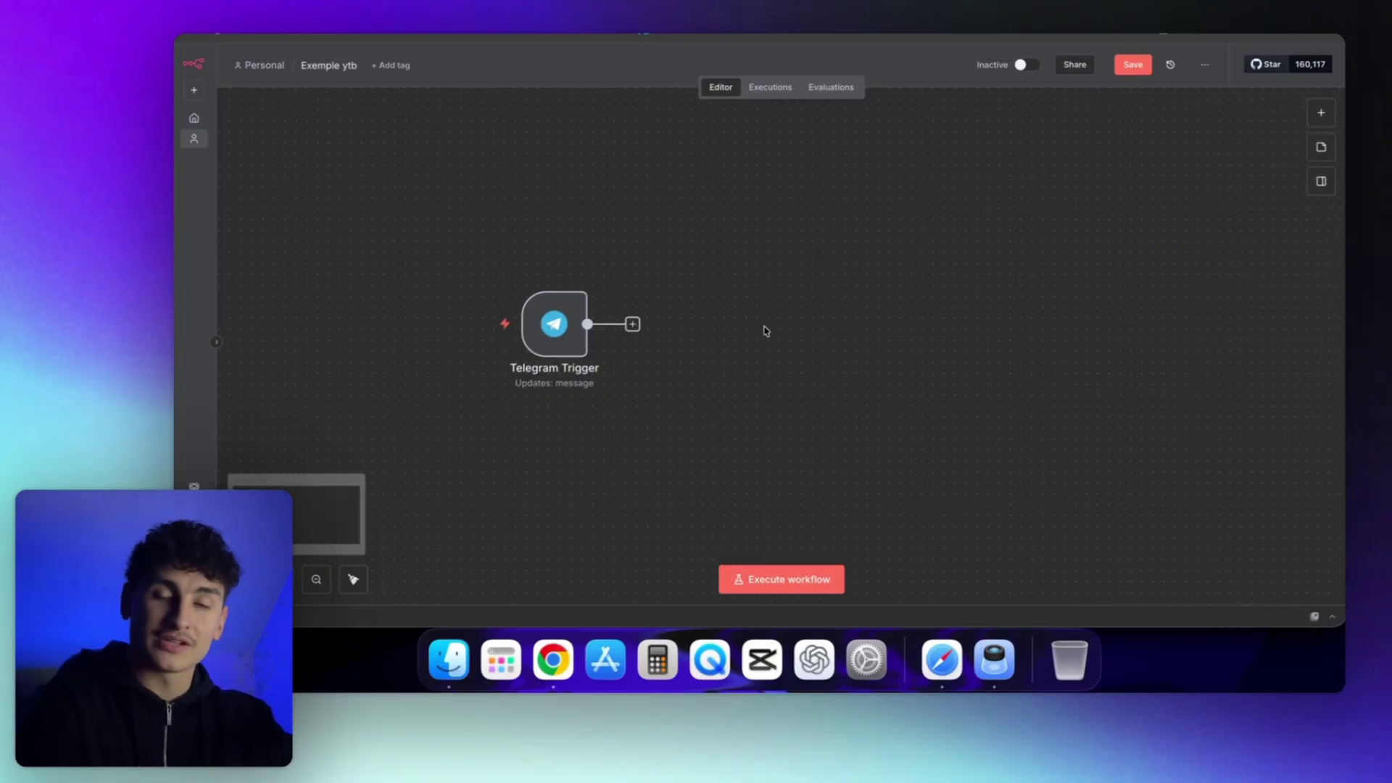
pyautogui.hscroll(3, 765, 331)
pyautogui.scroll(-2, 765, 332)
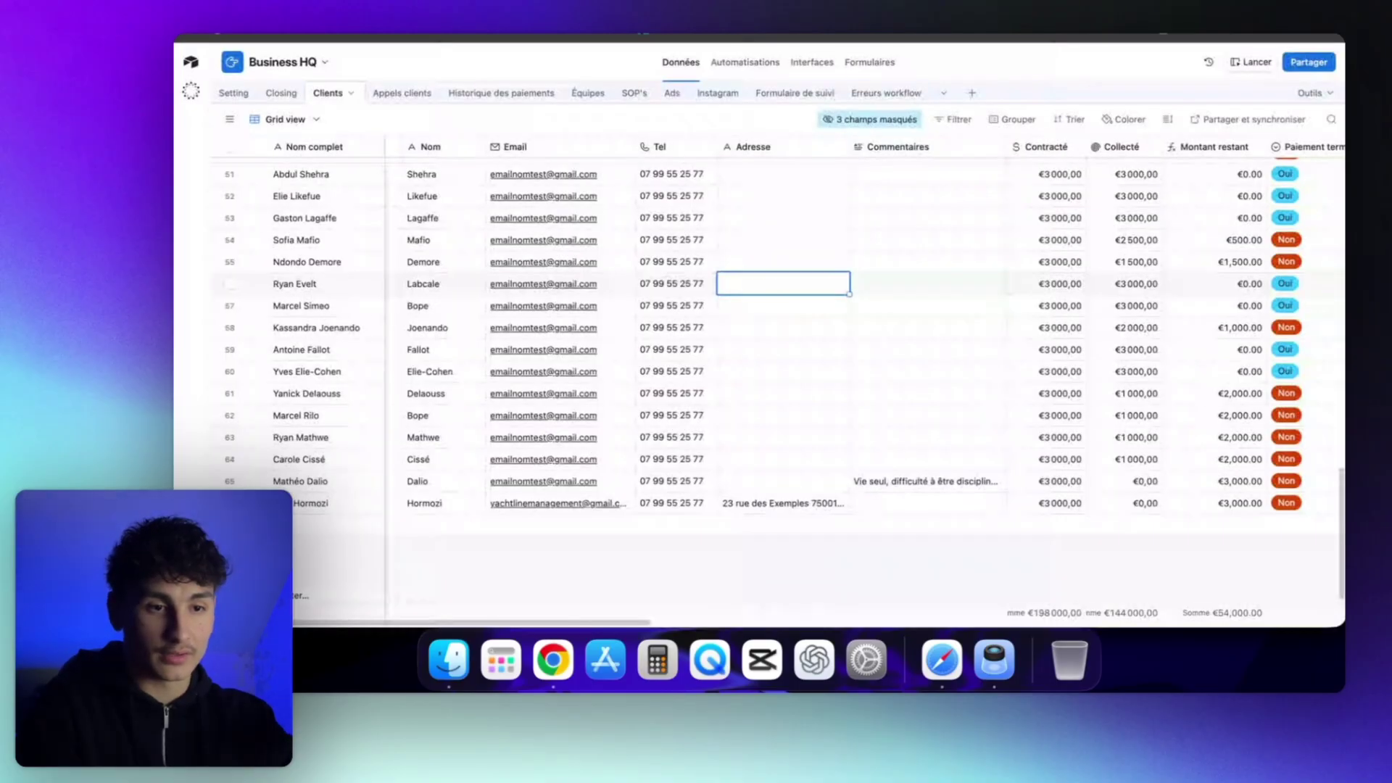
# - In Airtable, launch the Business HQ interface and open the Fiches clients page of the CLIENTS section
pyautogui.click(818, 62)
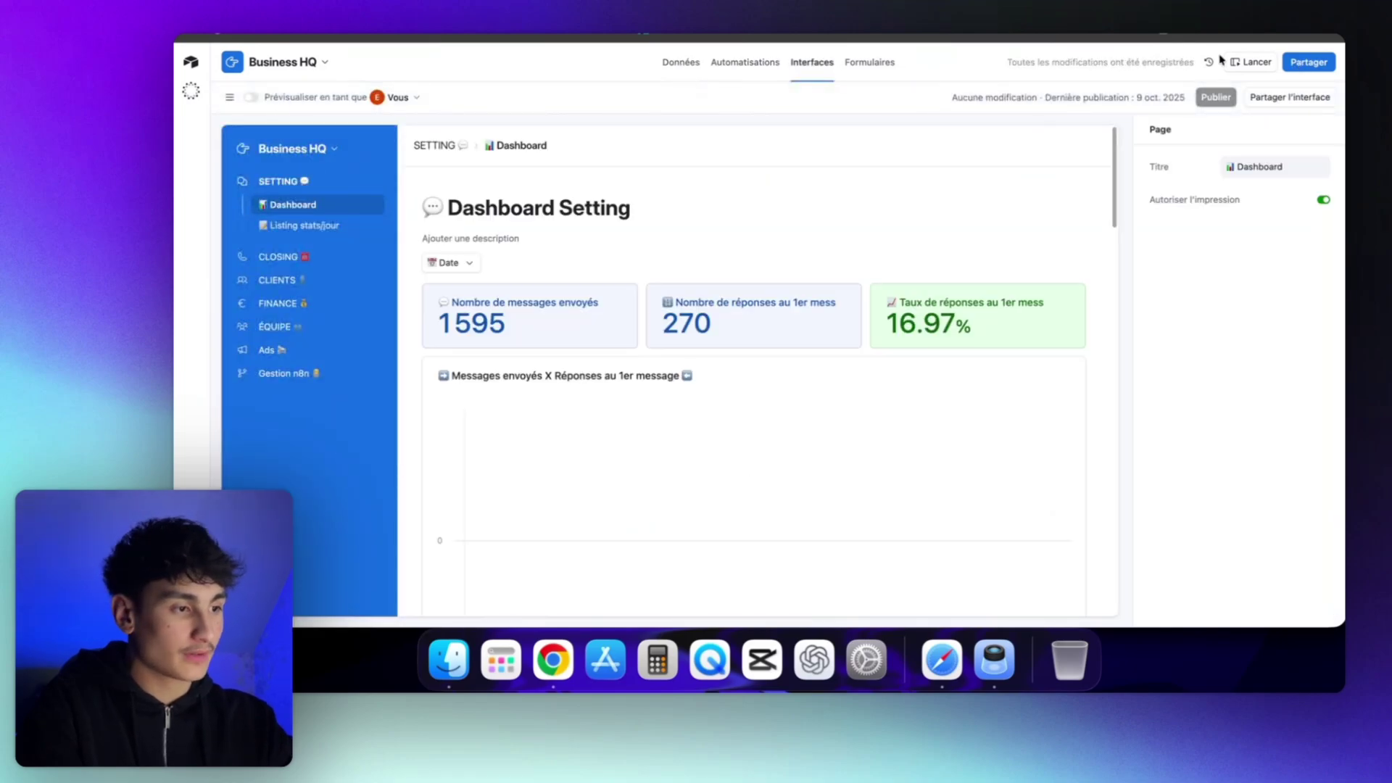
pyautogui.click(1243, 61)
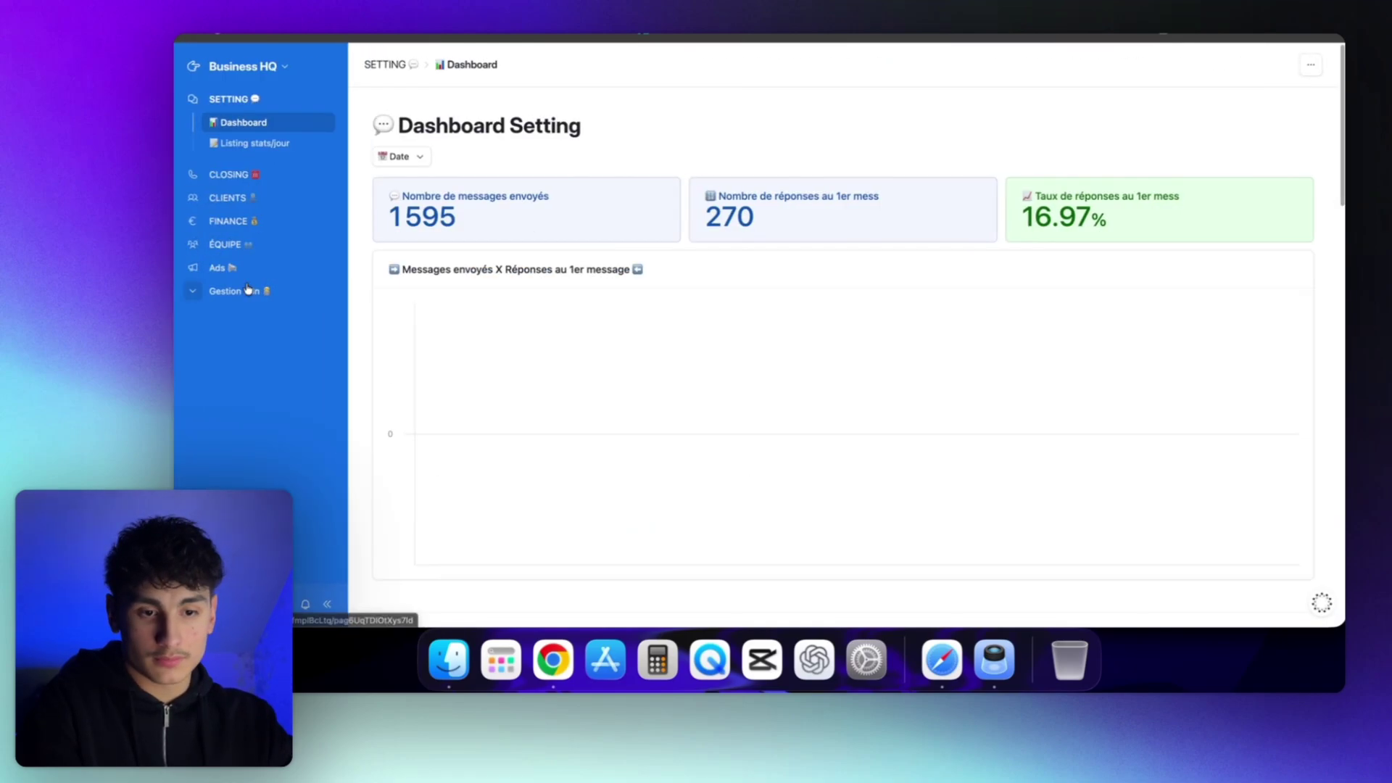
pyautogui.click(254, 198)
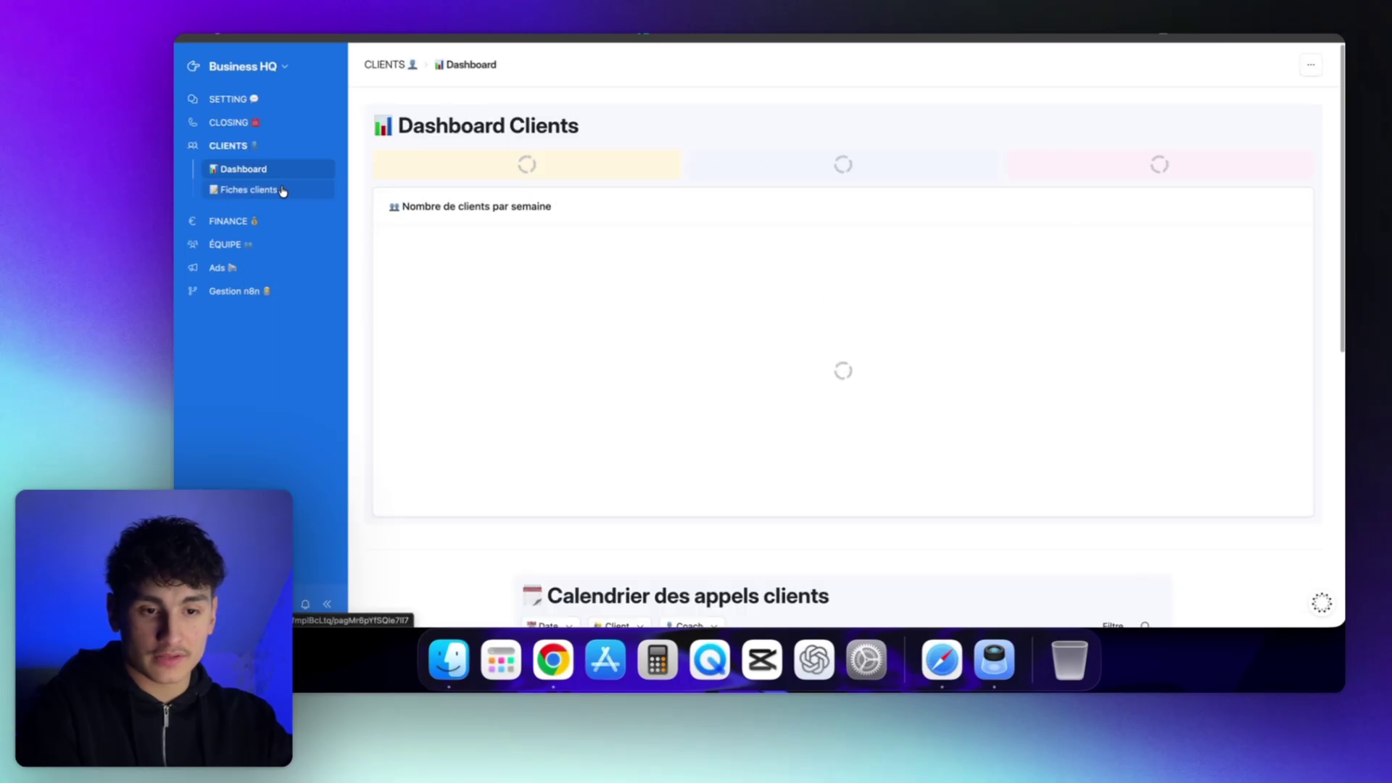
pyautogui.click(283, 191)
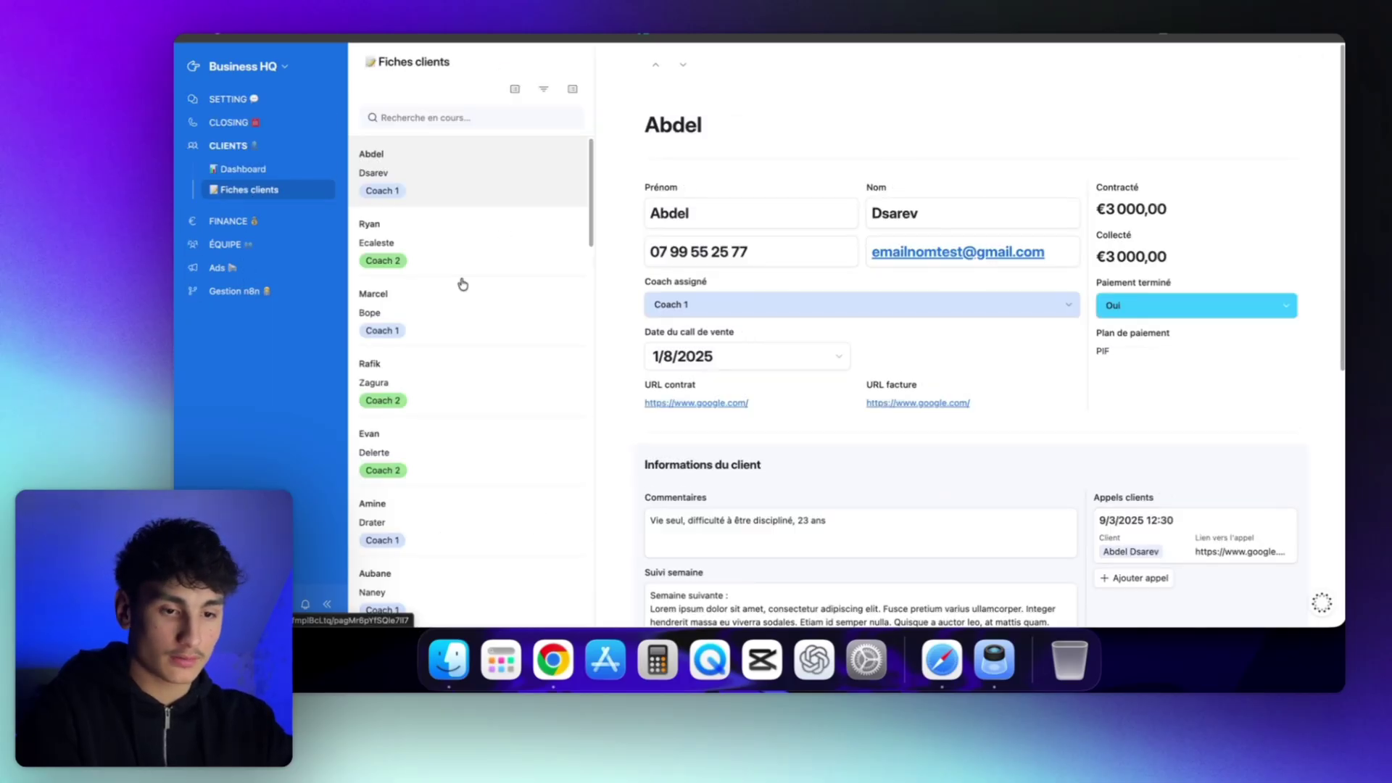
# - Open the second-to-last client record in the list and review its contact, payment and follow-up details
pyautogui.scroll(-5, 461, 283)
pyautogui.scroll(-4, 461, 283)
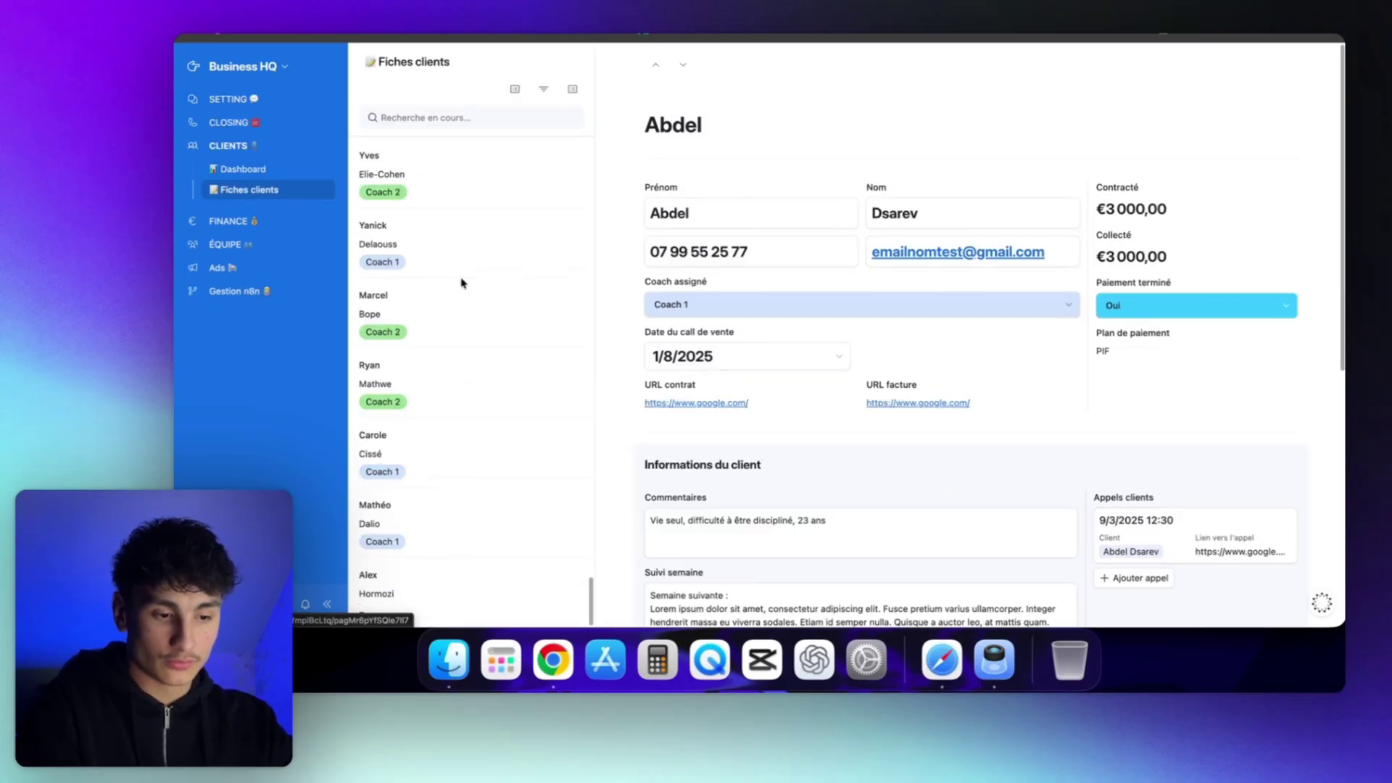
pyautogui.click(441, 531)
pyautogui.scroll(-6, 665, 459)
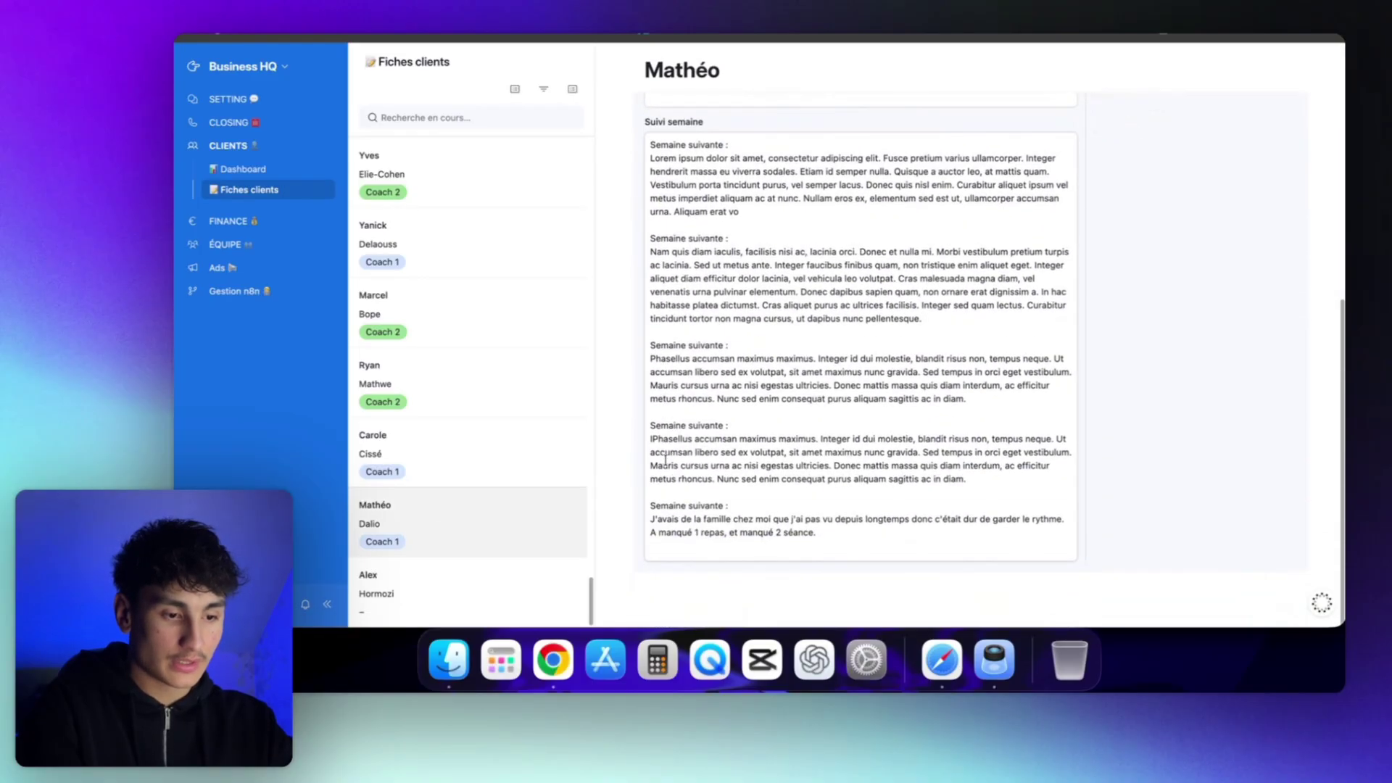
pyautogui.scroll(6, 665, 460)
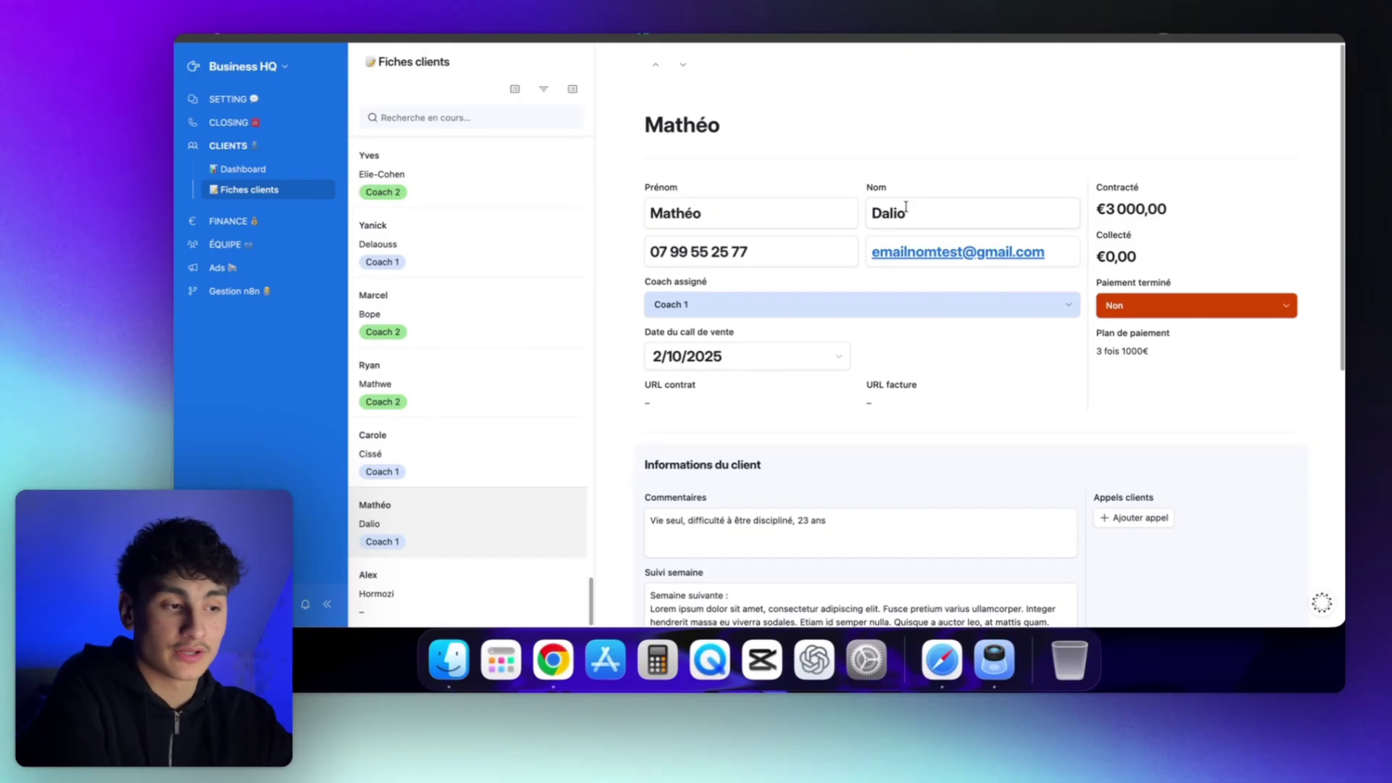
pyautogui.scroll(-2, 966, 276)
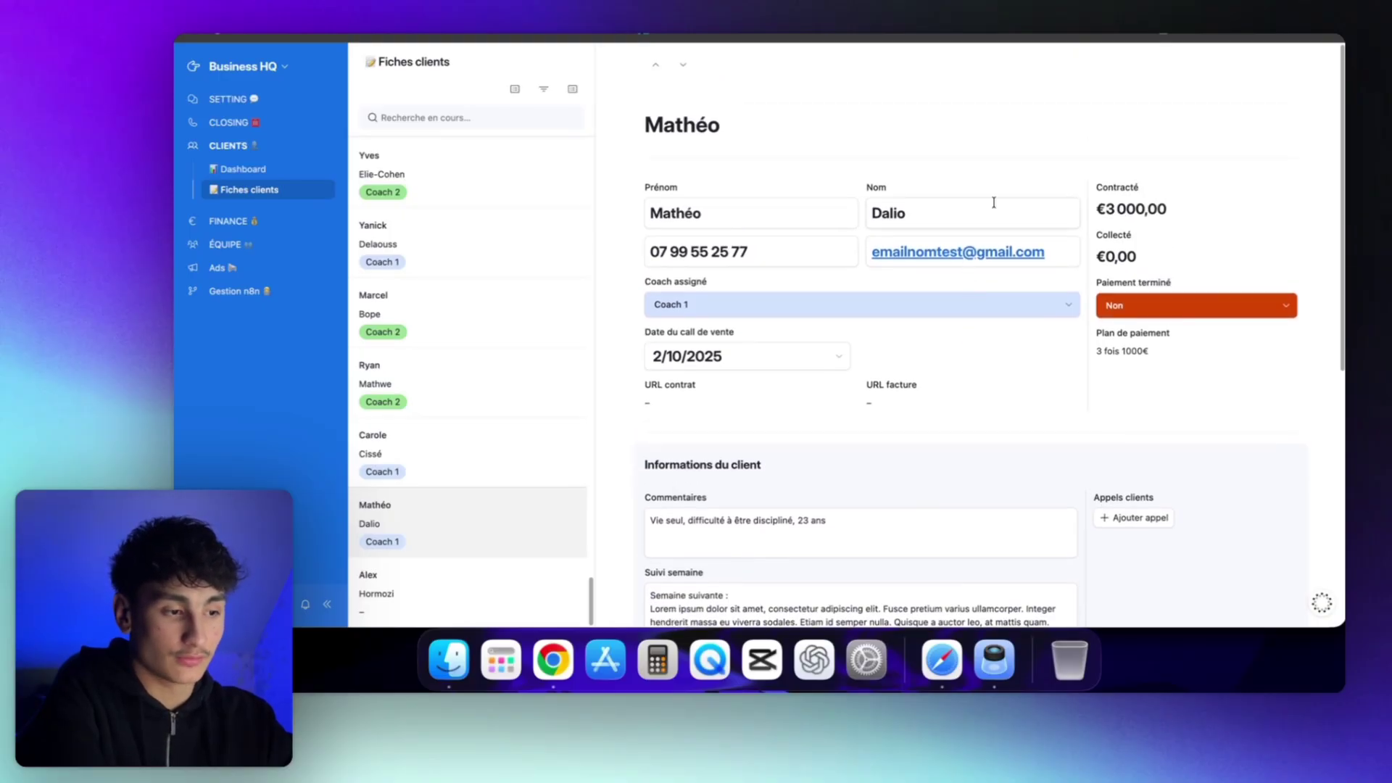
pyautogui.scroll(-10, 993, 203)
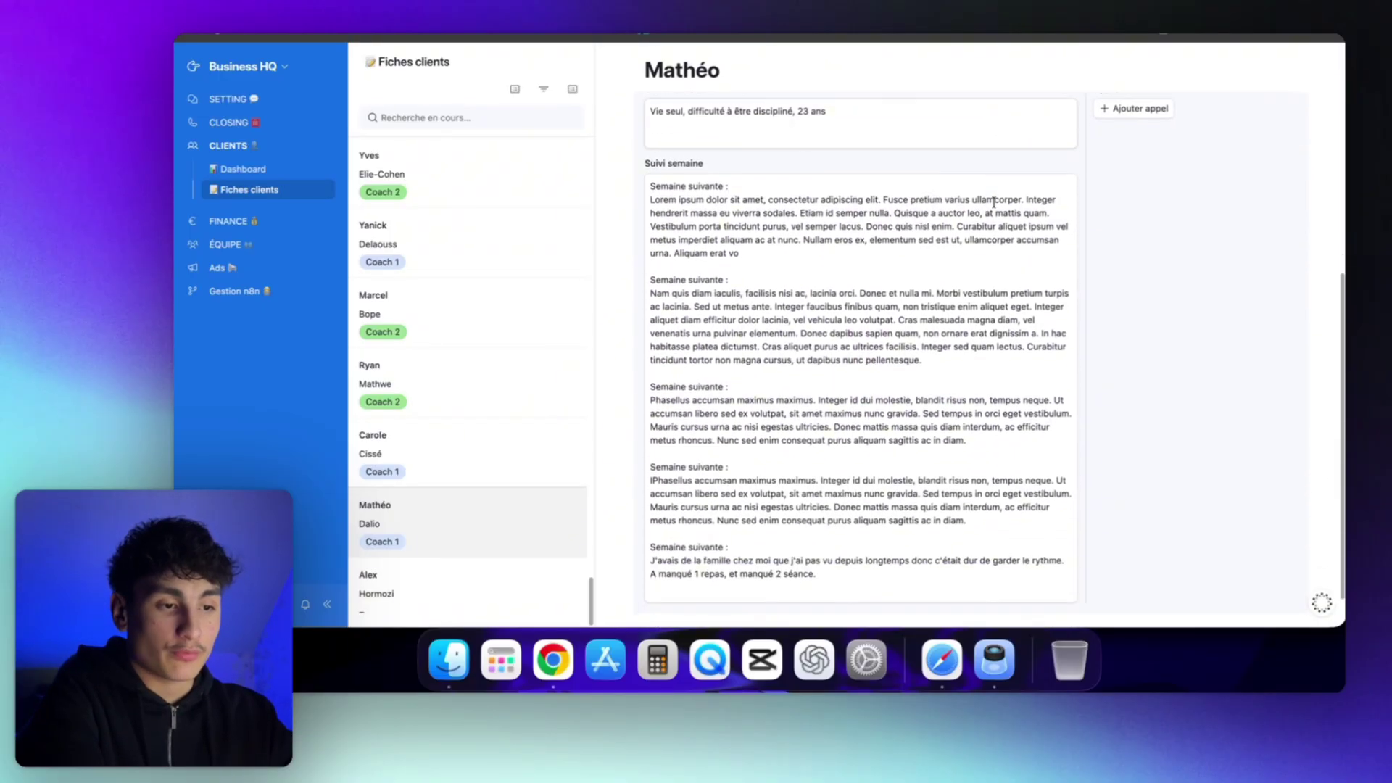
pyautogui.scroll(3, 994, 203)
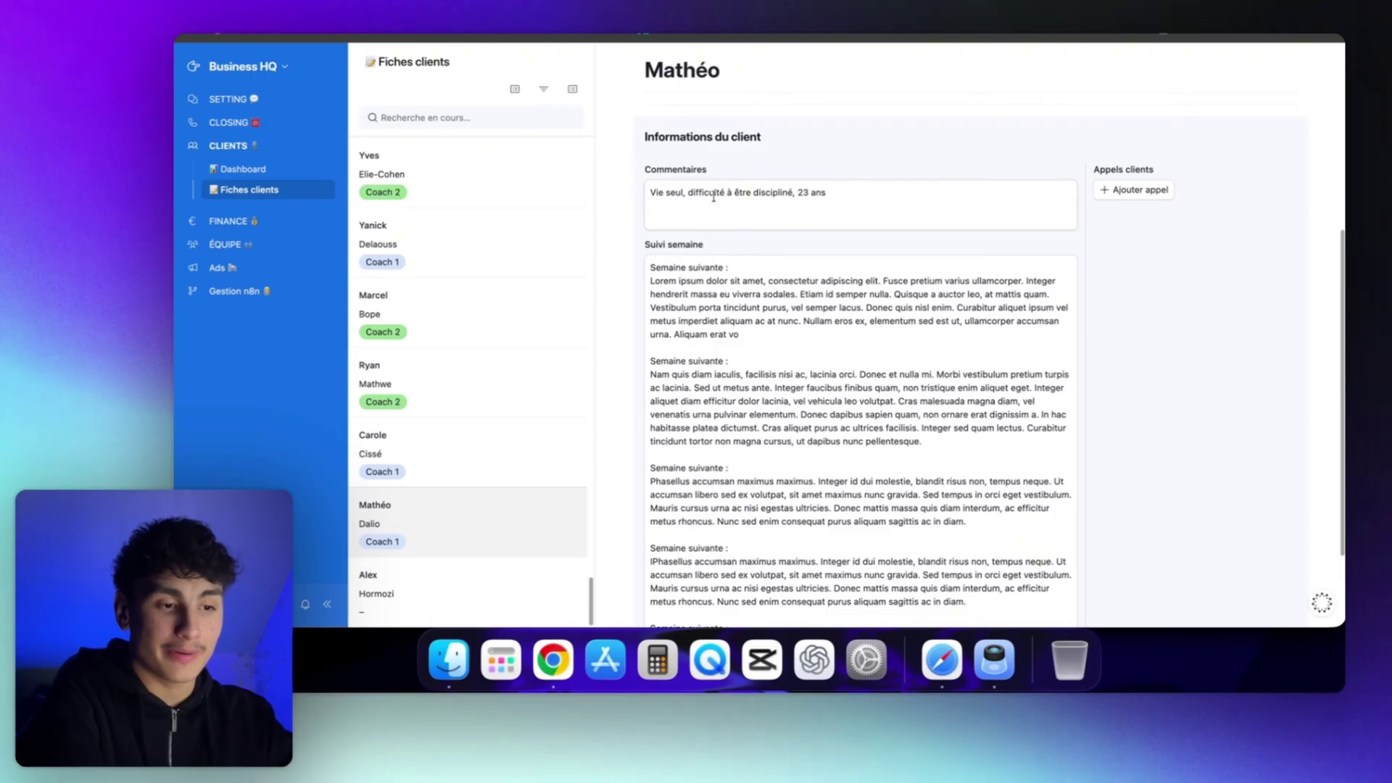
# - Examine the note in the client's Commentaires field without editing it
pyautogui.moveTo(703, 193); pyautogui.dragTo(843, 195)
pyautogui.click(843, 194)
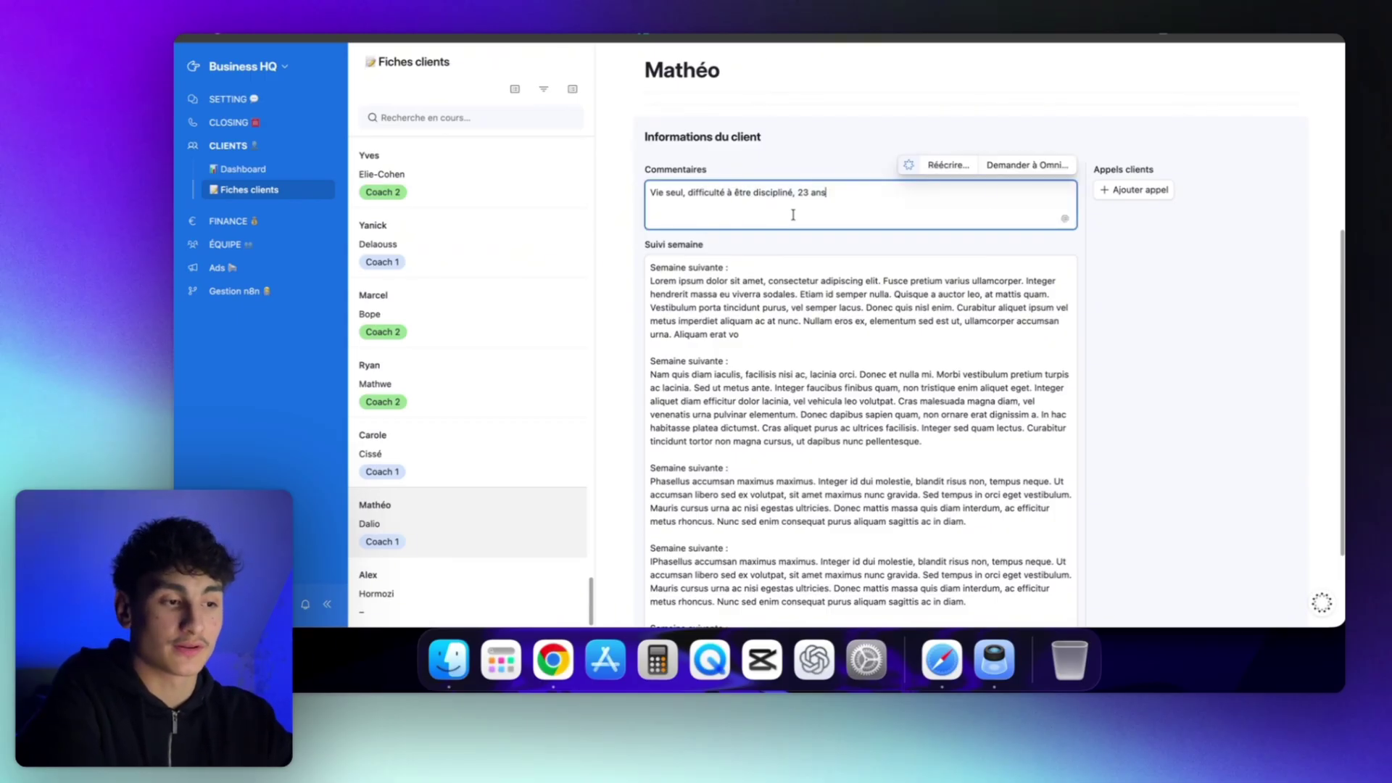
pyautogui.click(850, 107)
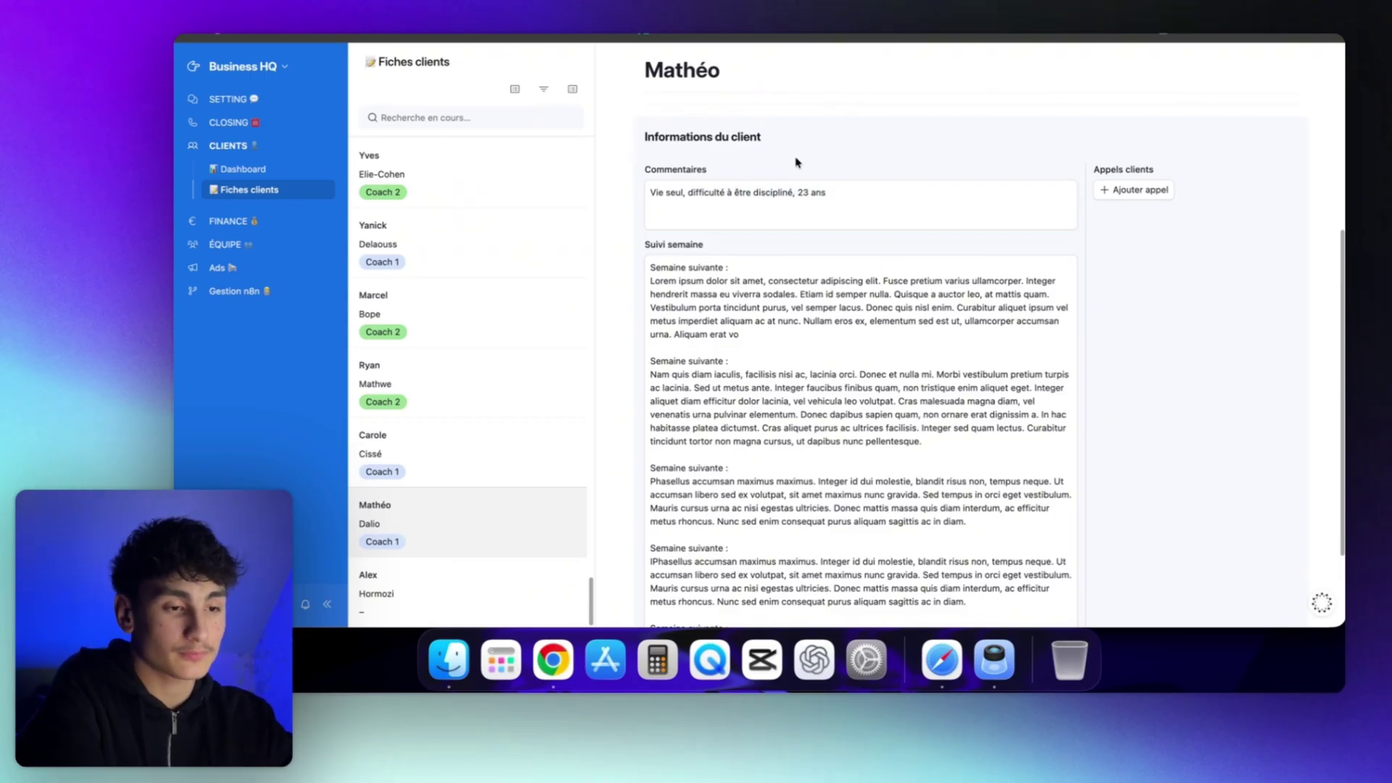
# - Examine the weekly entries in the client's Suivi semaine field, including the last "Semaine suivante" entry
pyautogui.scroll(-3, 795, 161)
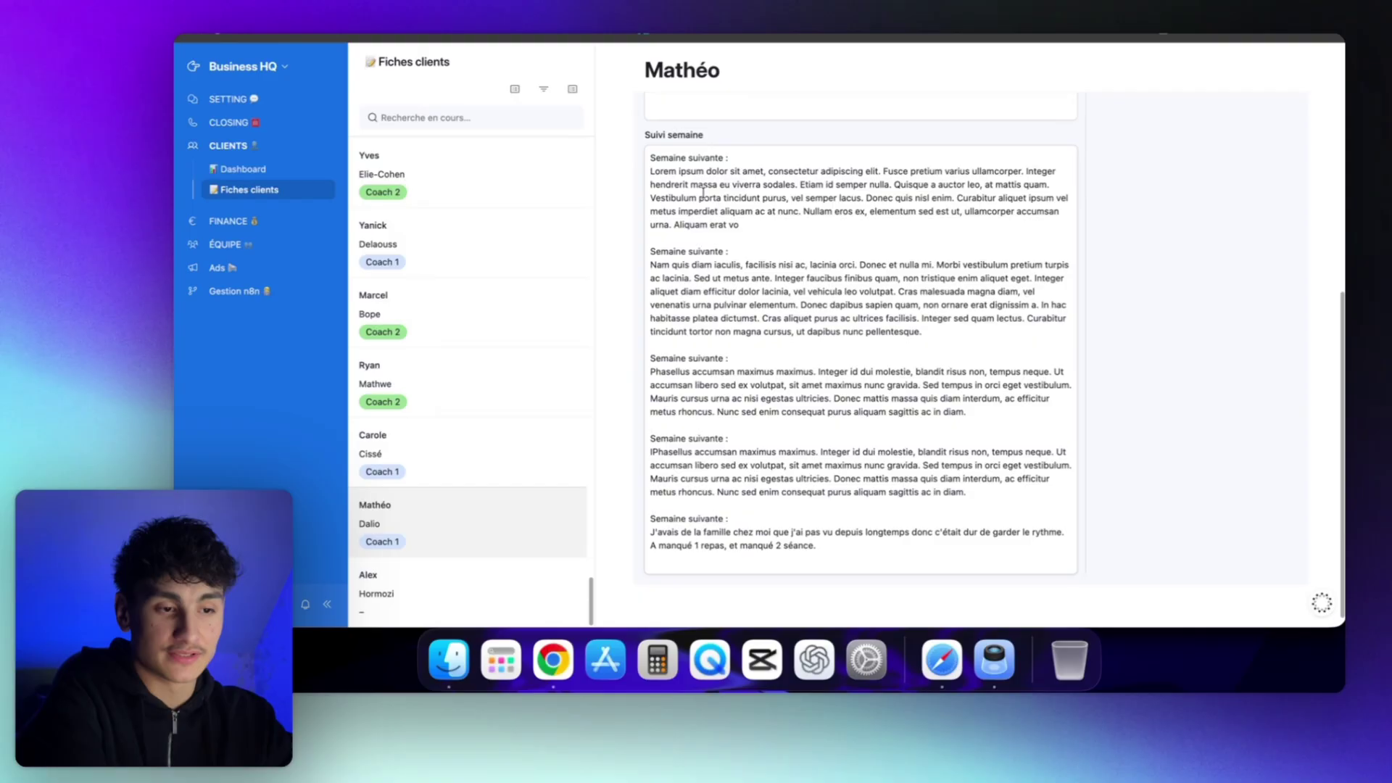
pyautogui.moveTo(696, 190); pyautogui.dragTo(690, 398)
pyautogui.click(775, 264)
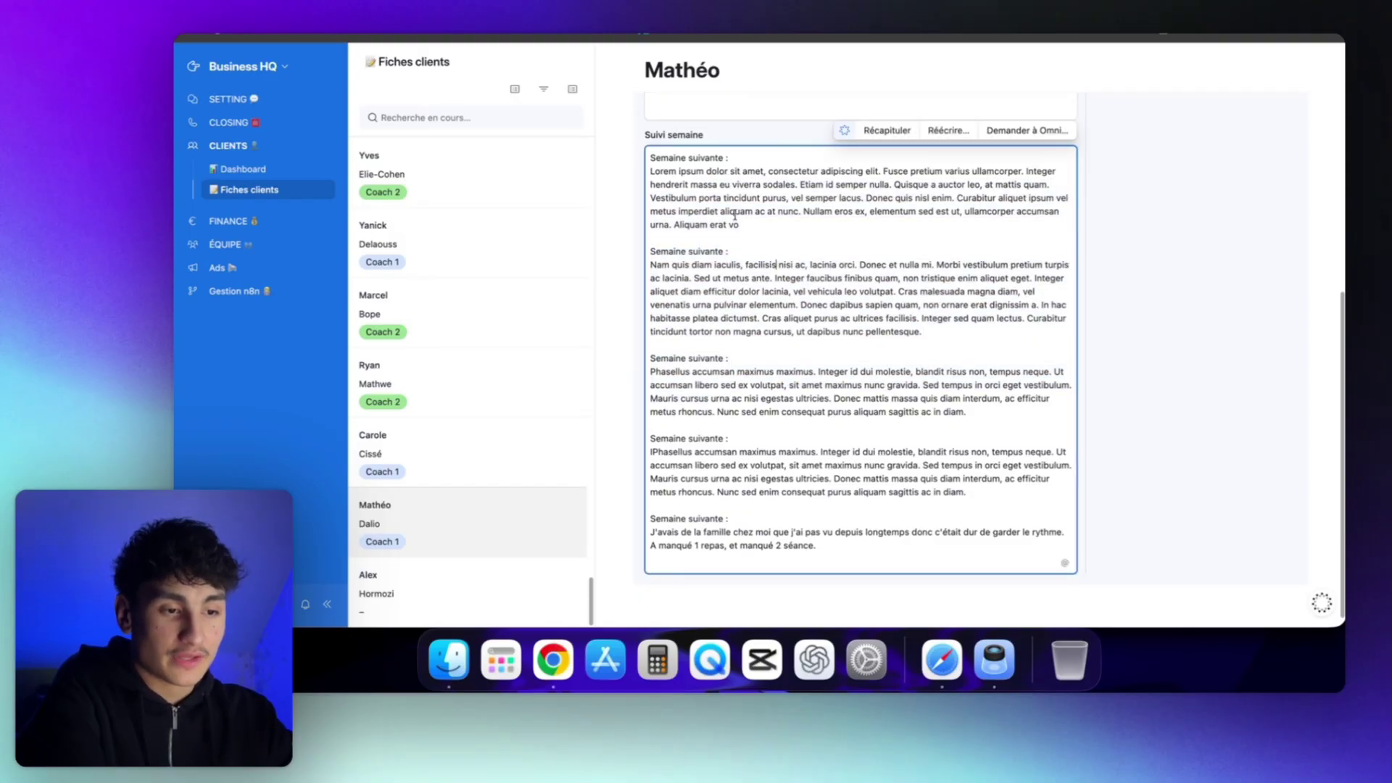
pyautogui.moveTo(682, 157); pyautogui.dragTo(677, 213)
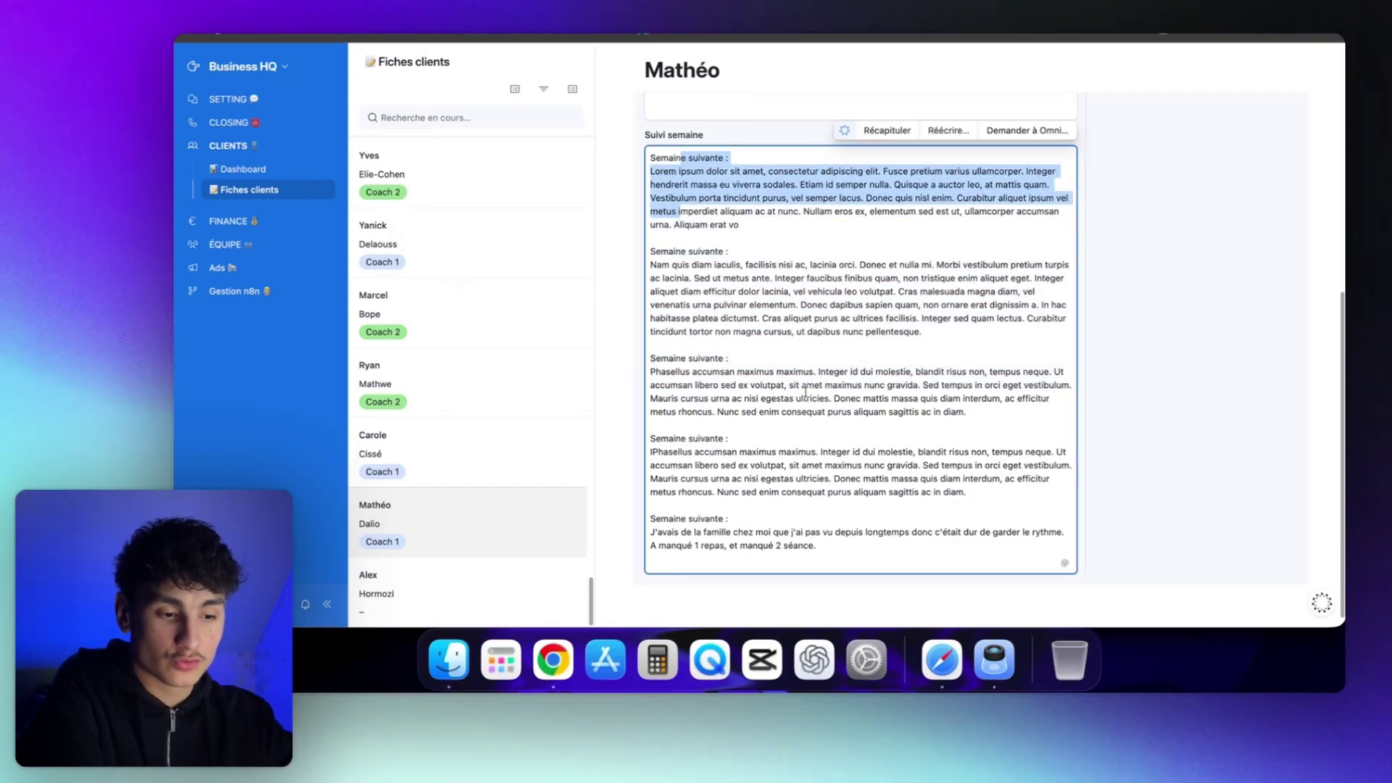
pyautogui.scroll(-1, 804, 391)
pyautogui.moveTo(655, 505); pyautogui.dragTo(812, 530)
pyautogui.click(662, 518)
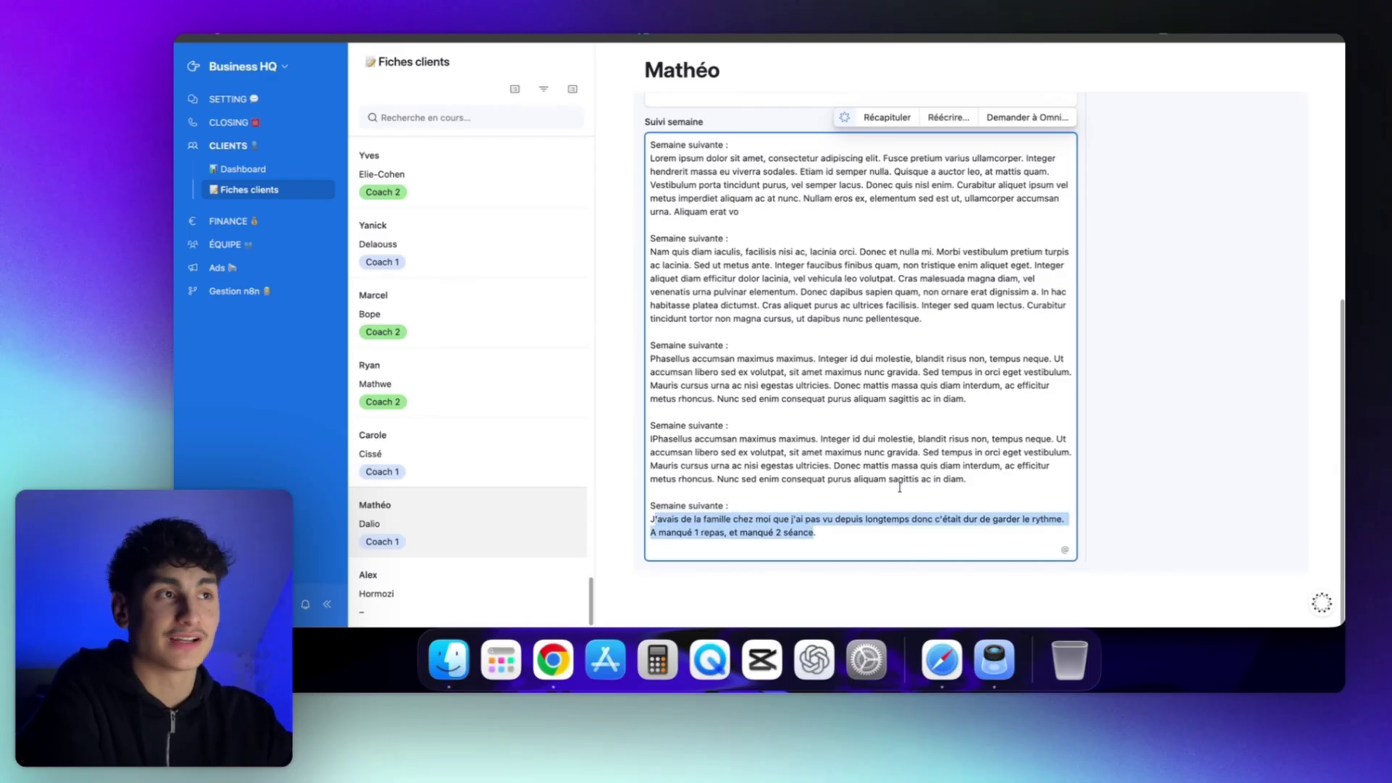
pyautogui.click(827, 442)
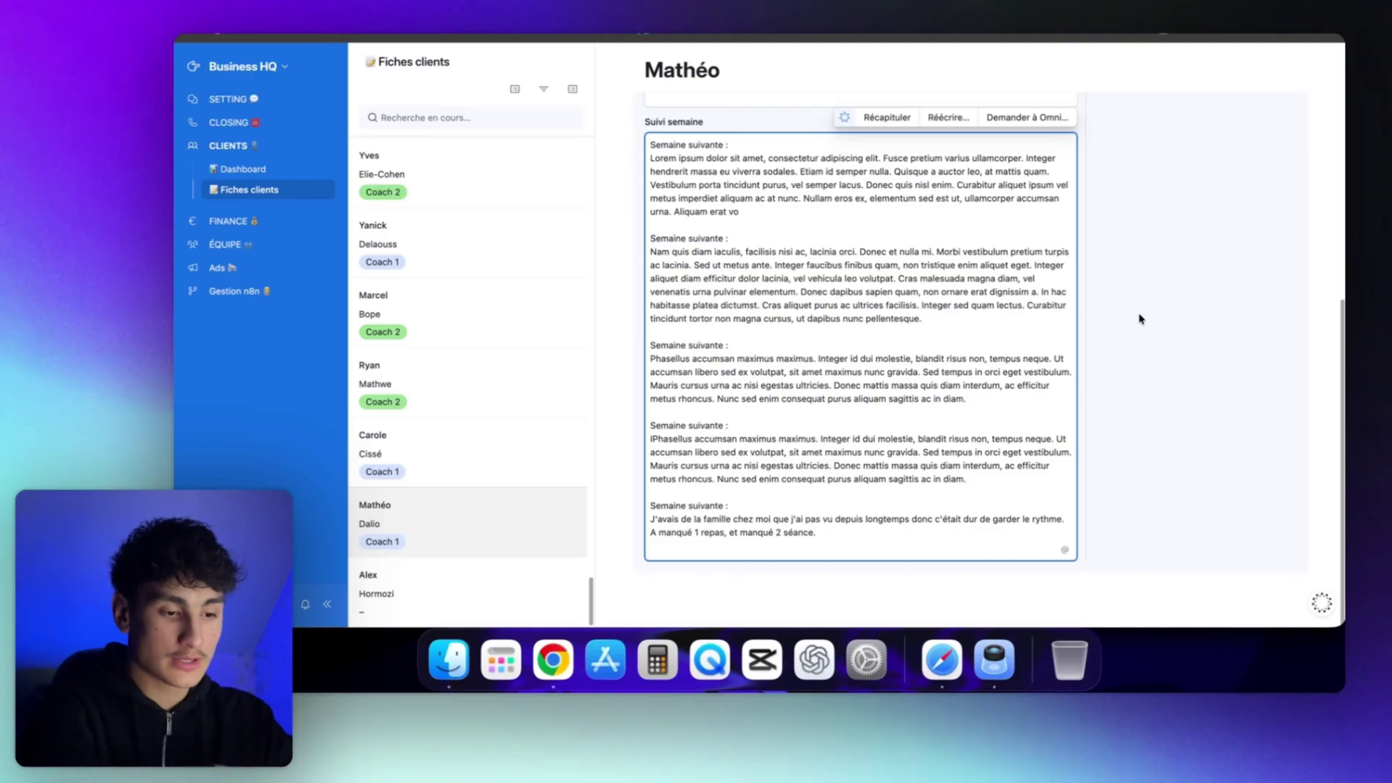
pyautogui.moveTo(803, 358); pyautogui.dragTo(770, 520)
pyautogui.click(849, 297)
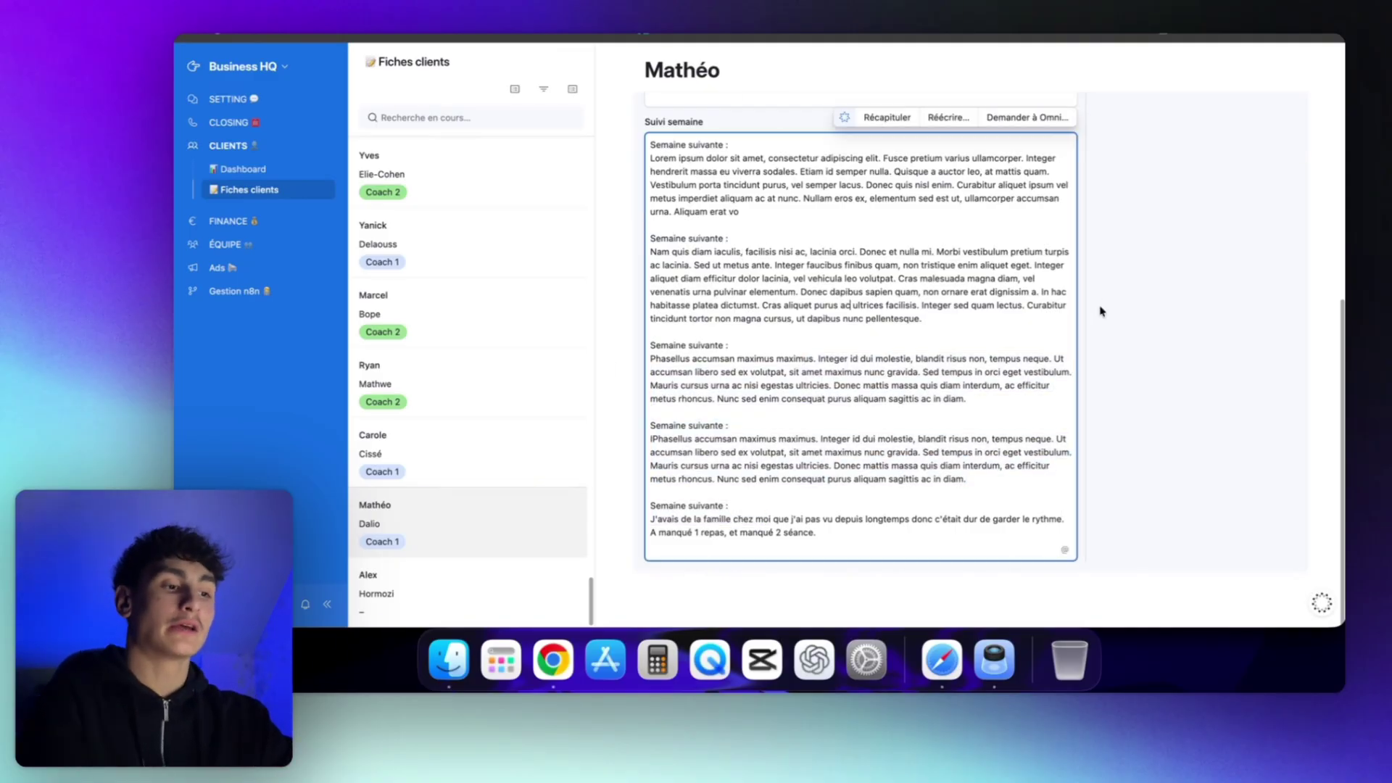
# - Examine the weekly entries in the client's Suivi semaine notes and open the Business HQ data tables
pyautogui.click(1142, 255)
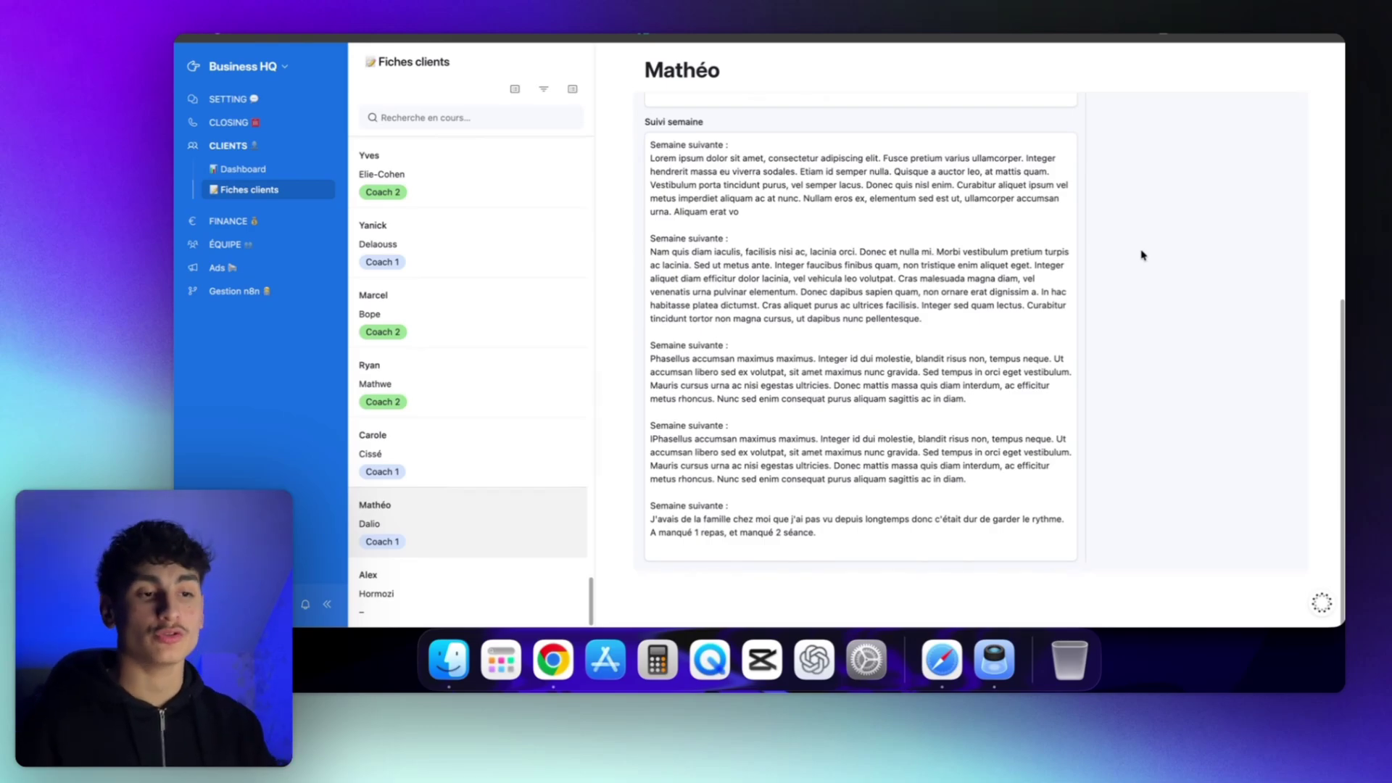
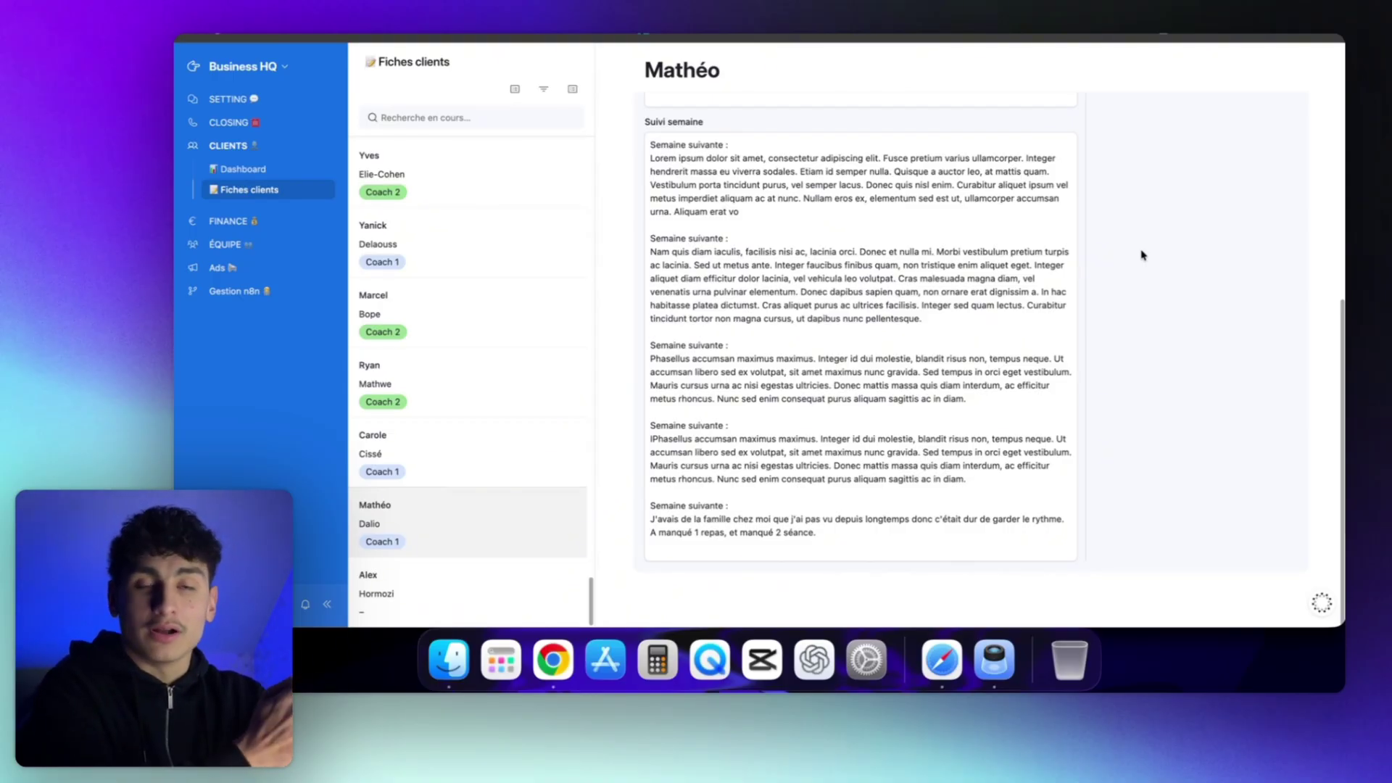
pyautogui.moveTo(796, 171); pyautogui.dragTo(967, 400)
pyautogui.click(761, 418)
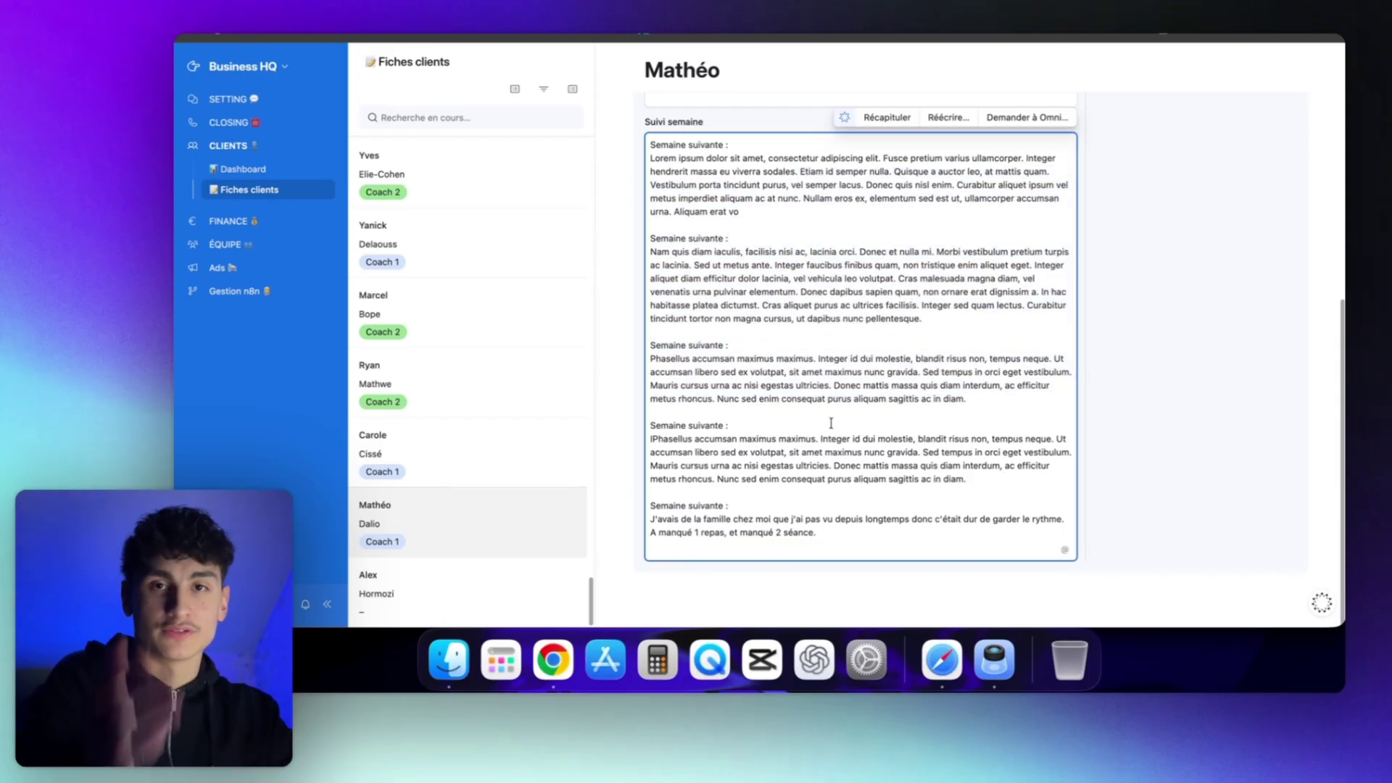
pyautogui.click(1182, 192)
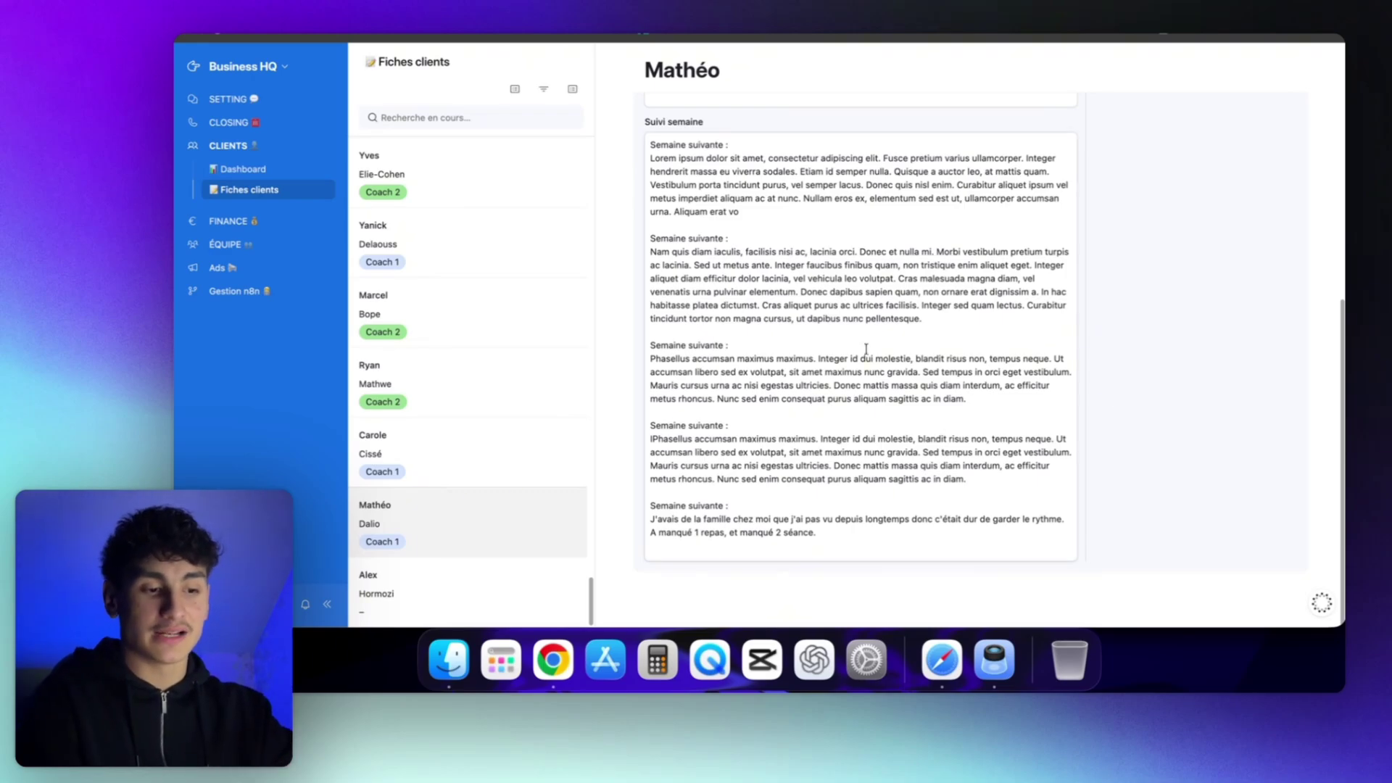
pyautogui.moveTo(864, 352); pyautogui.dragTo(864, 496)
pyautogui.click(864, 496)
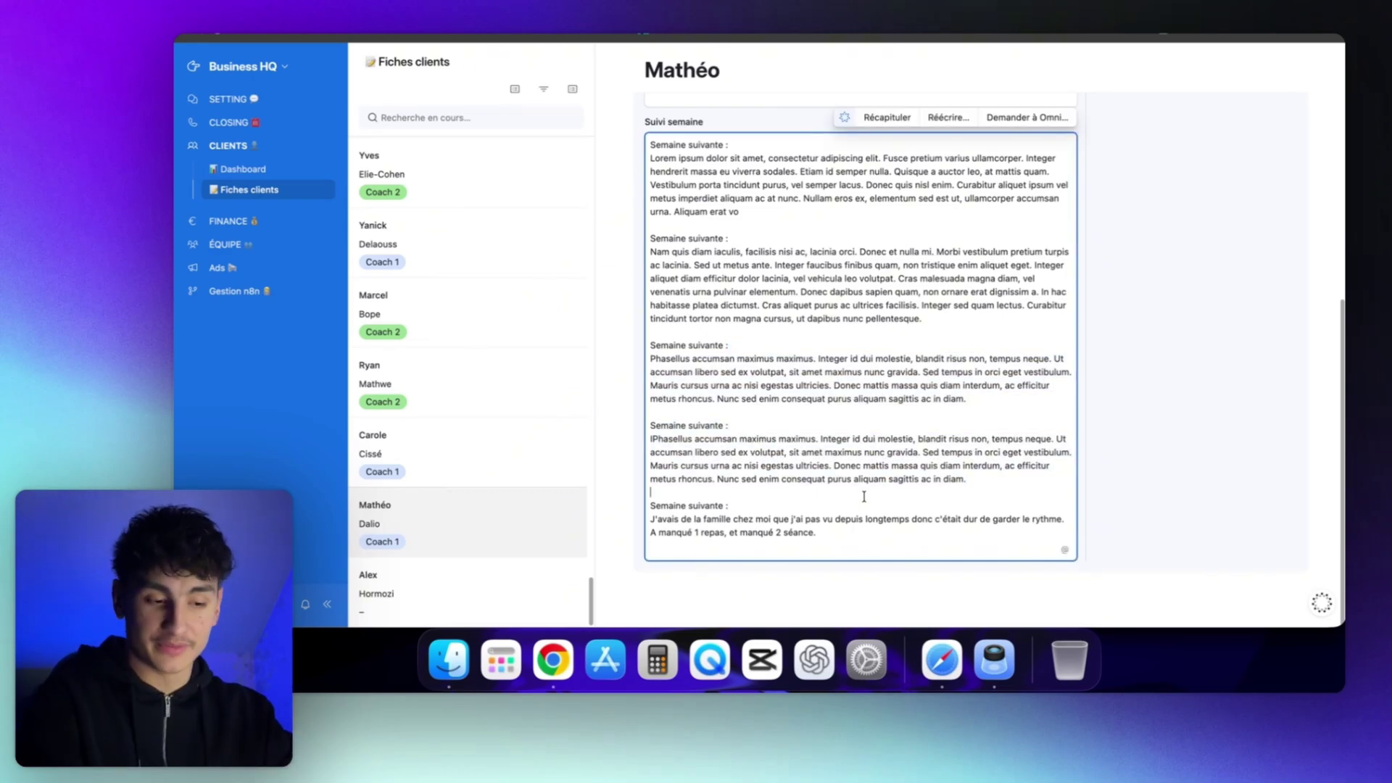
pyautogui.moveTo(816, 439); pyautogui.dragTo(817, 534)
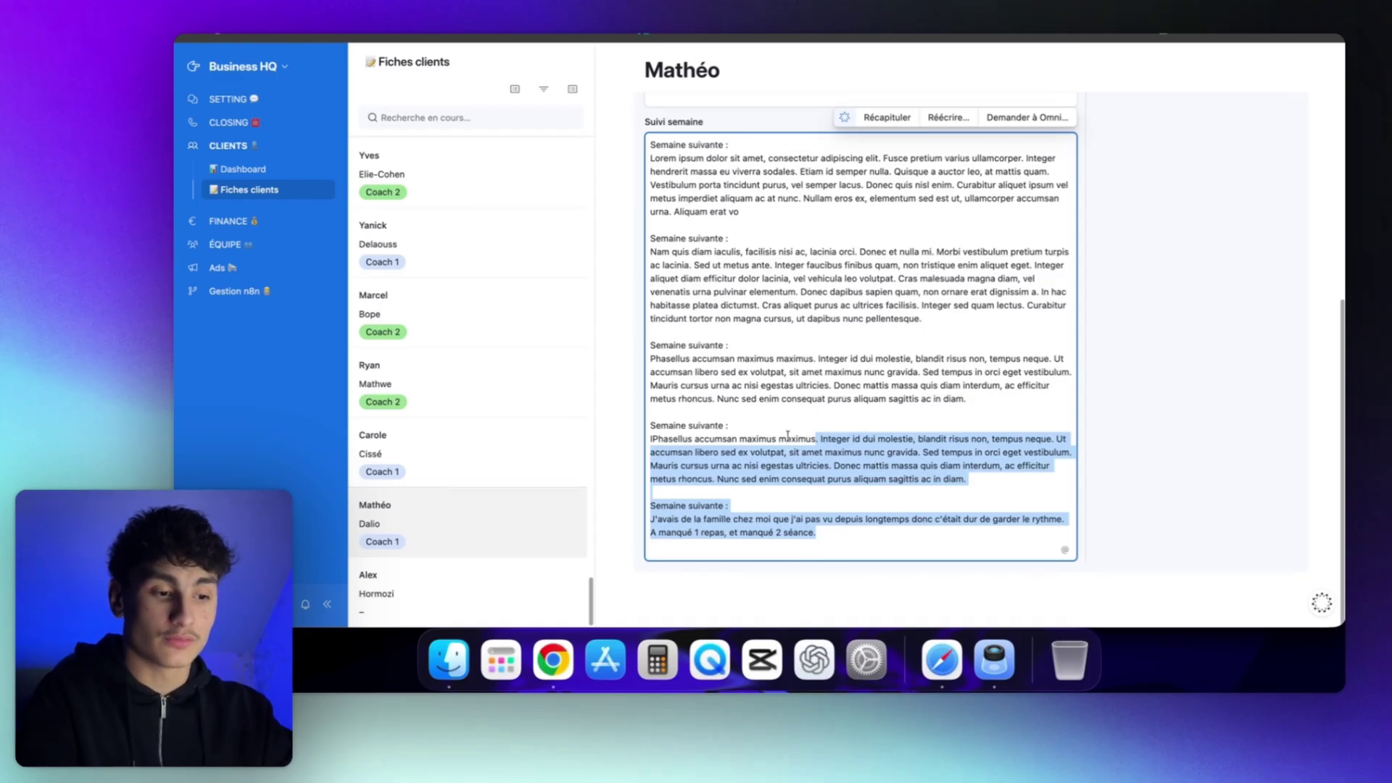
pyautogui.click(791, 421)
pyautogui.moveTo(764, 425); pyautogui.dragTo(765, 487)
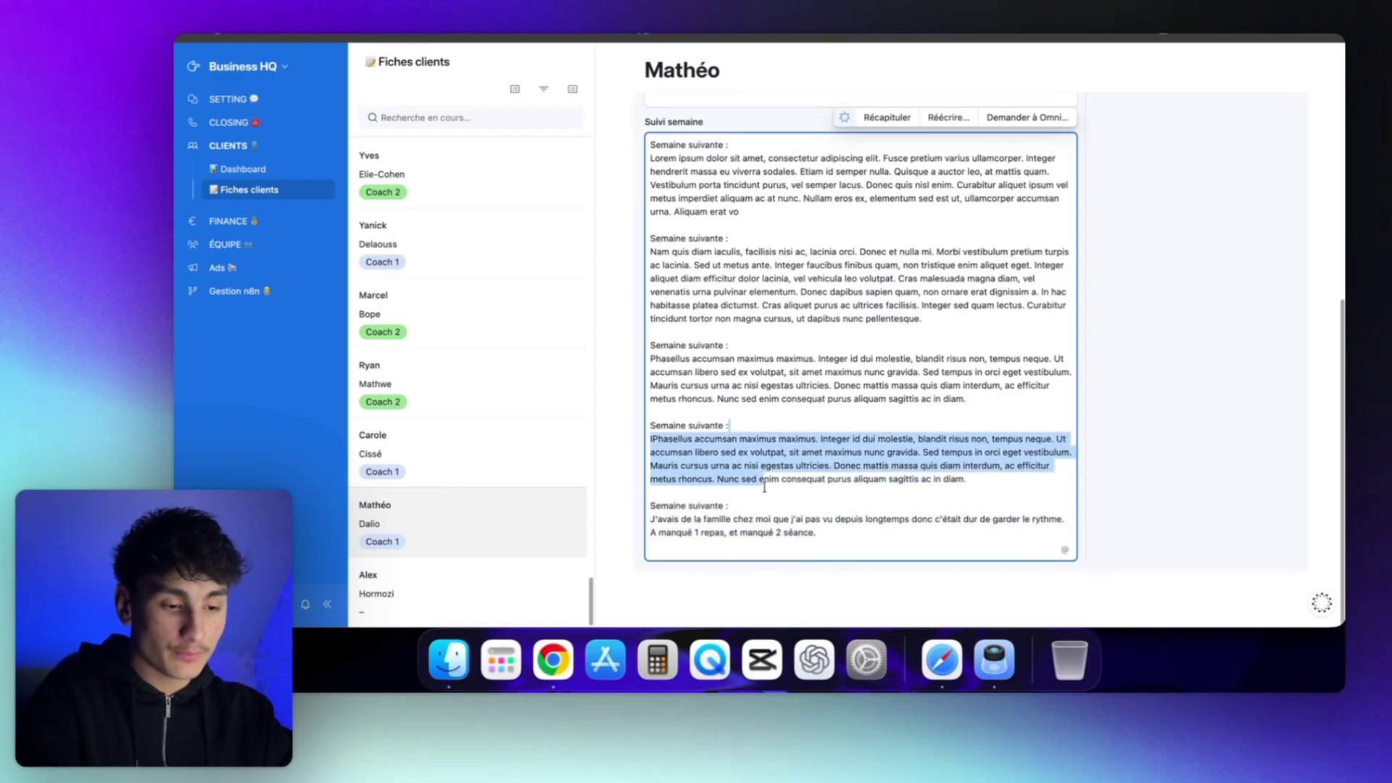
pyautogui.click(765, 487)
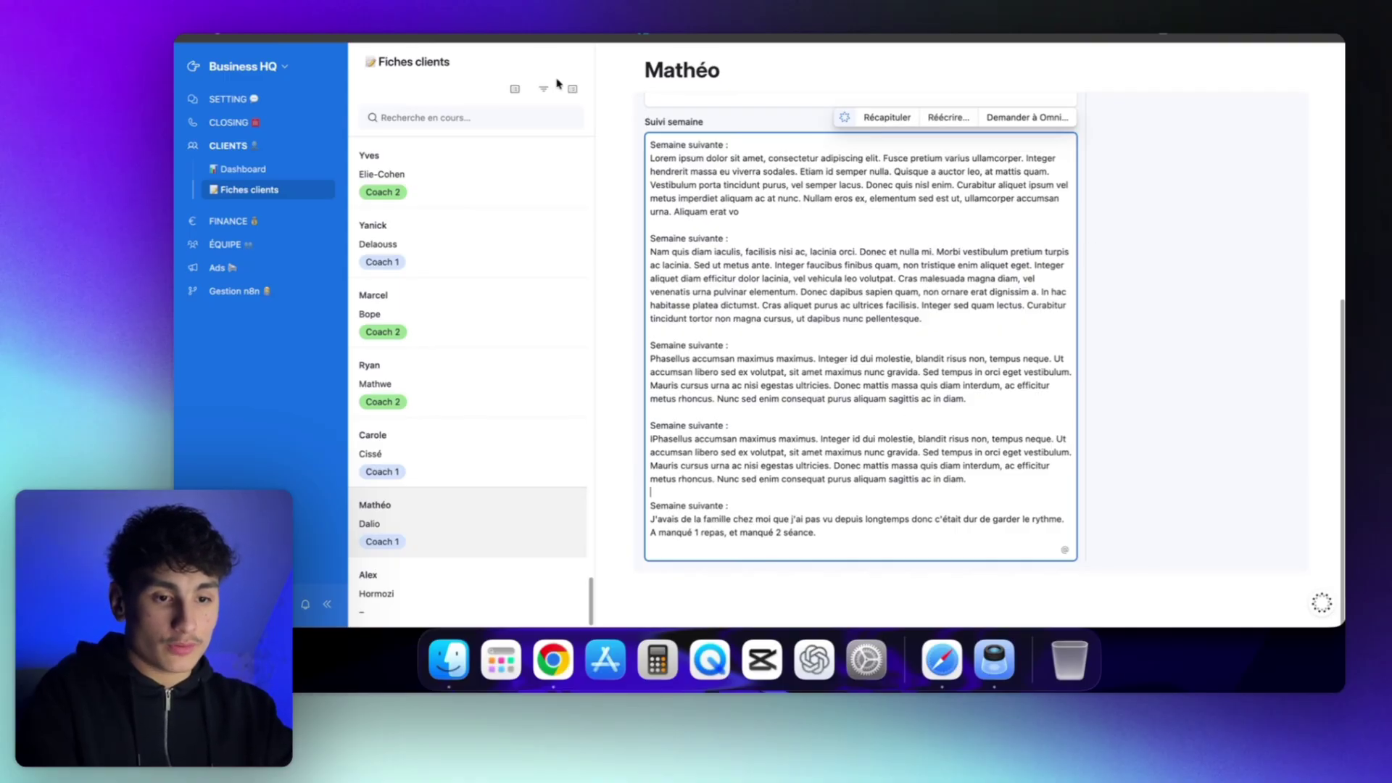
pyautogui.click(244, 66)
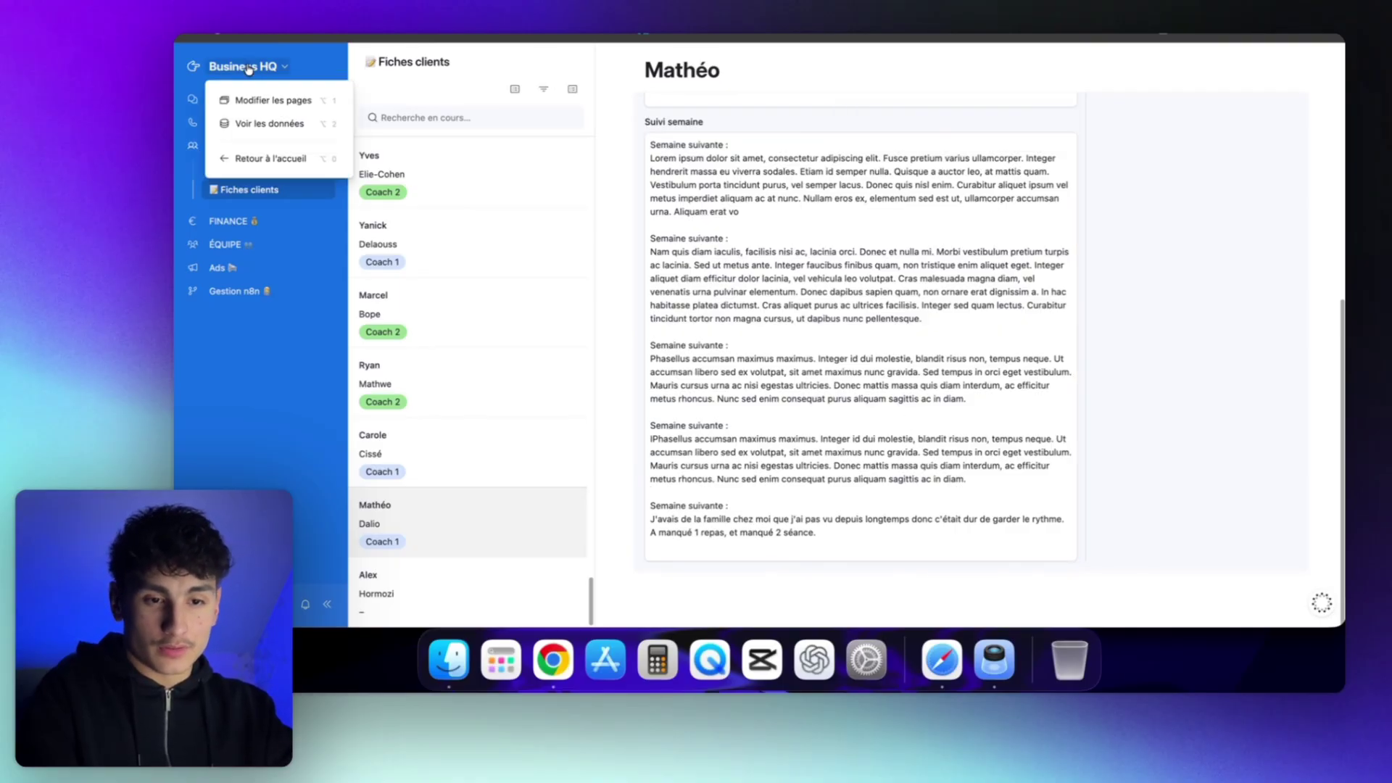
pyautogui.click(287, 127)
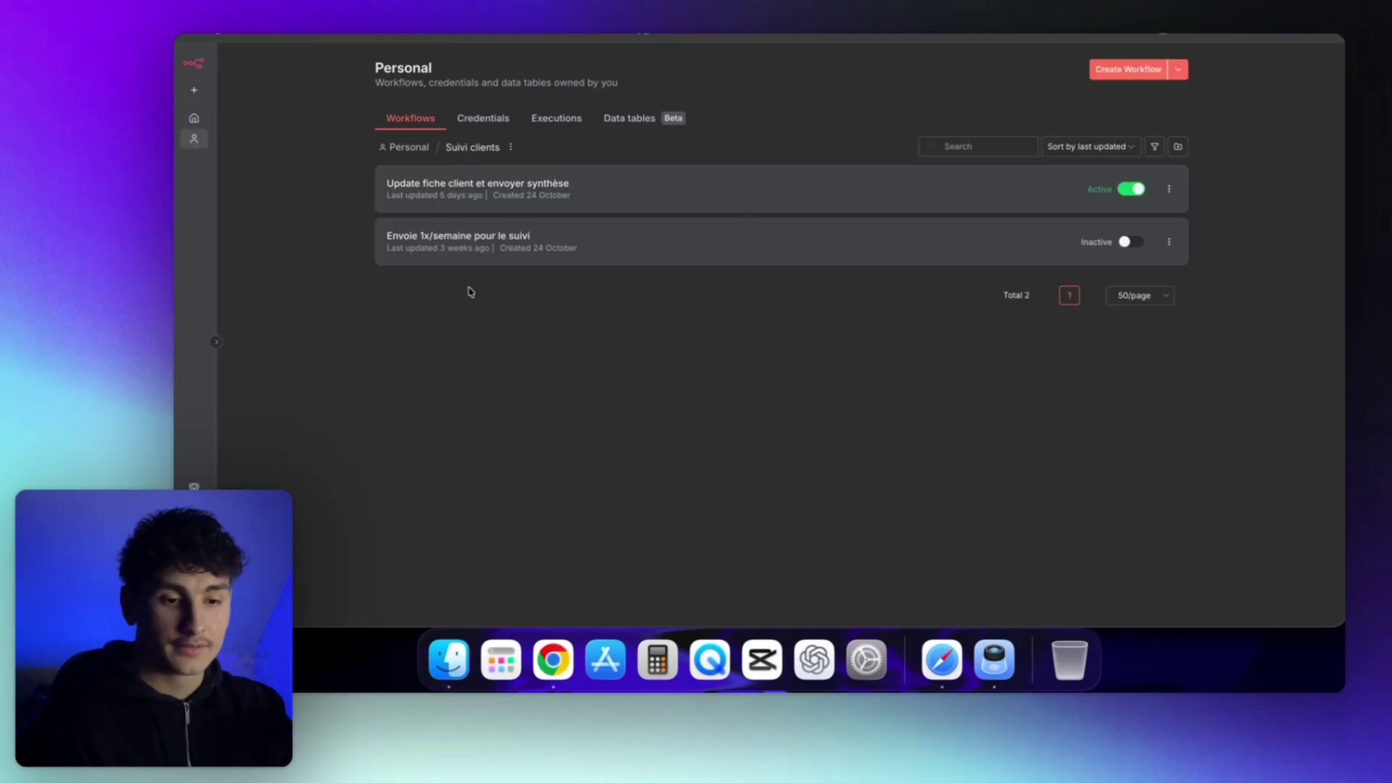
# - Run the n8n workflow "Envoie 1x/semaine pour le suivi" and open the follow-up form from the e-mail received in Gmail
pyautogui.click(512, 237)
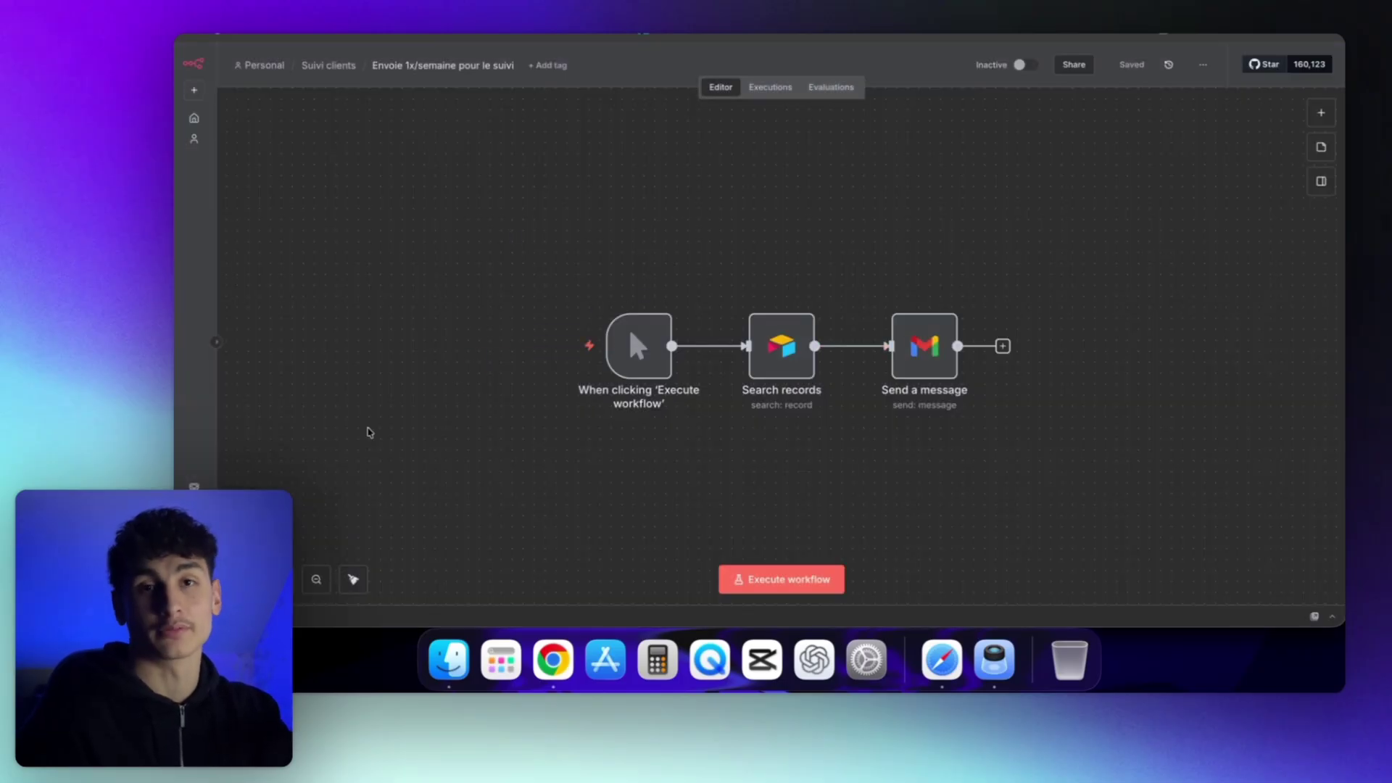
pyautogui.moveTo(469, 404)
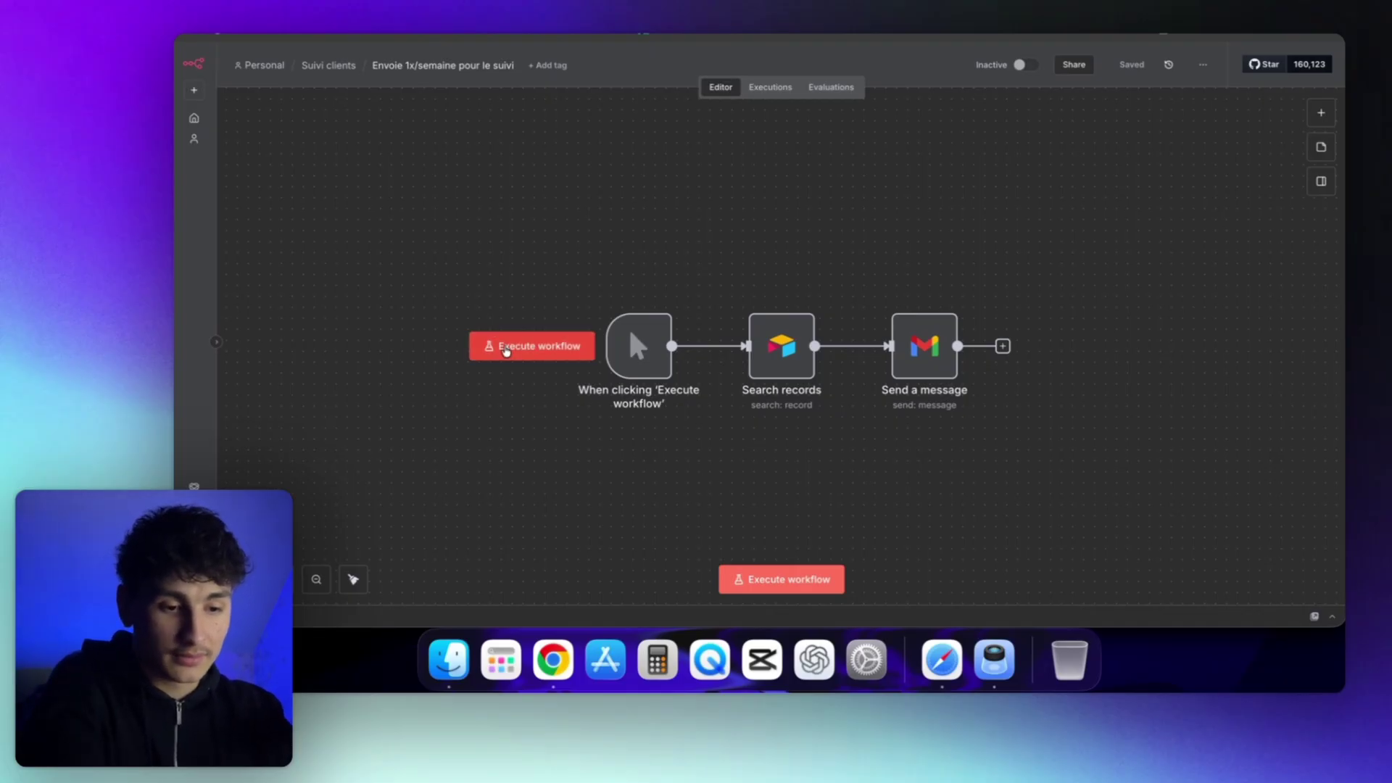
pyautogui.click(506, 347)
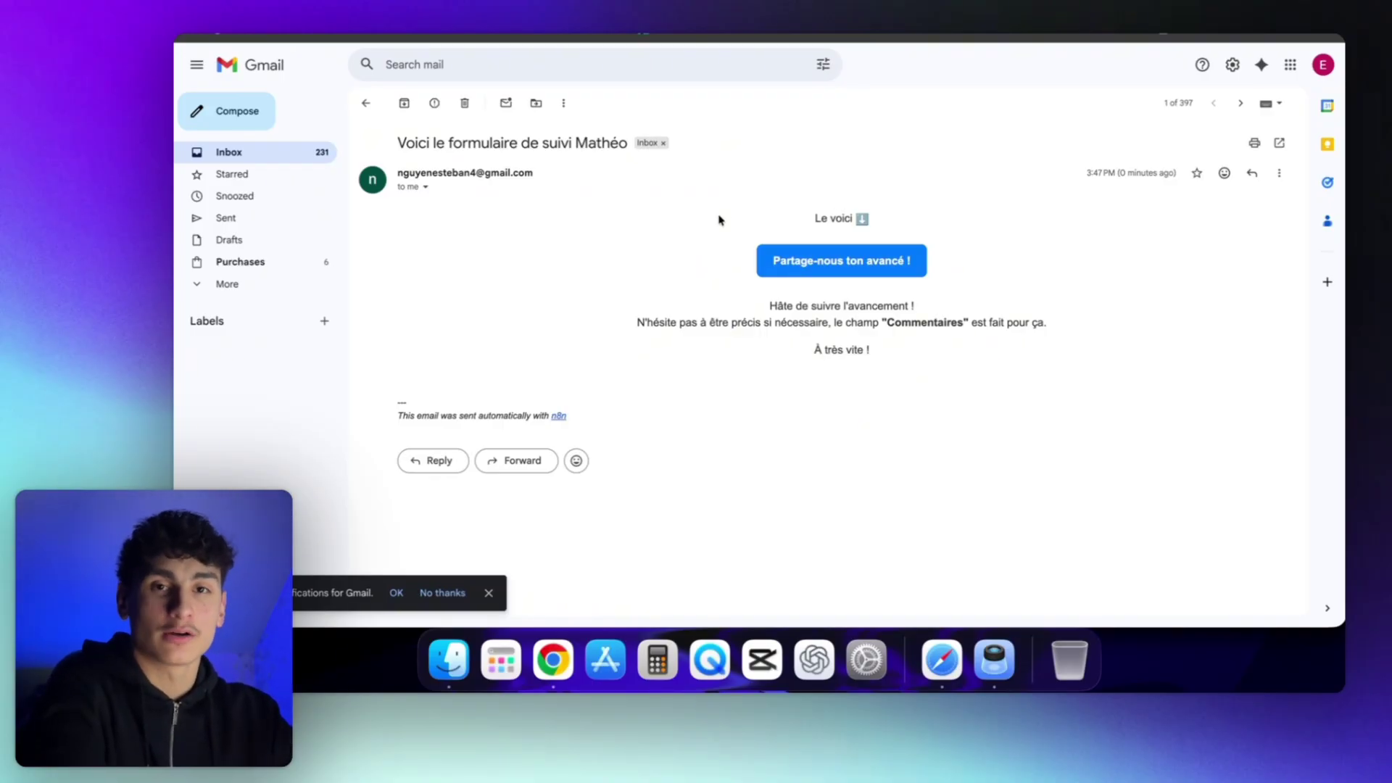
pyautogui.click(791, 268)
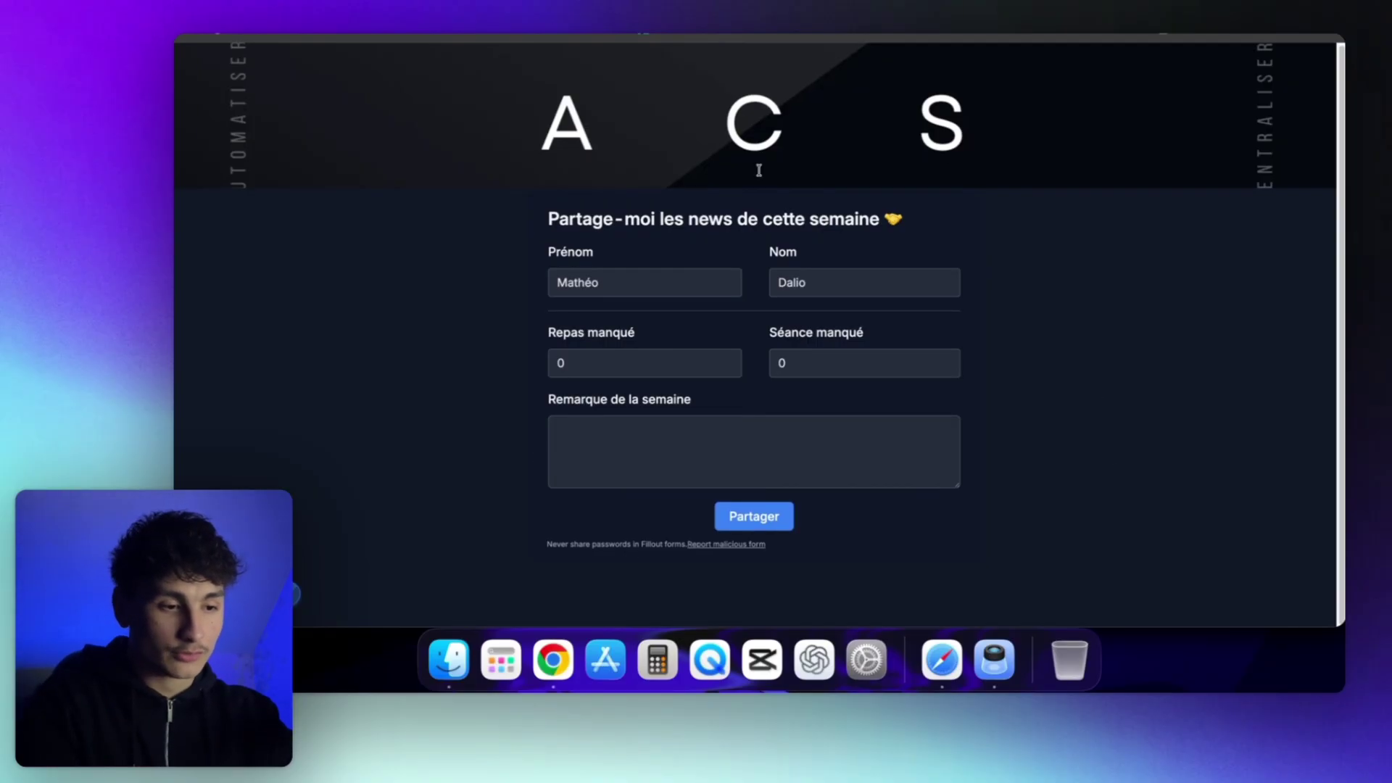
# - Set Repas manqué to 1 in the weekly follow-up form
pyautogui.click(600, 356)
pyautogui.press('BackSpace')
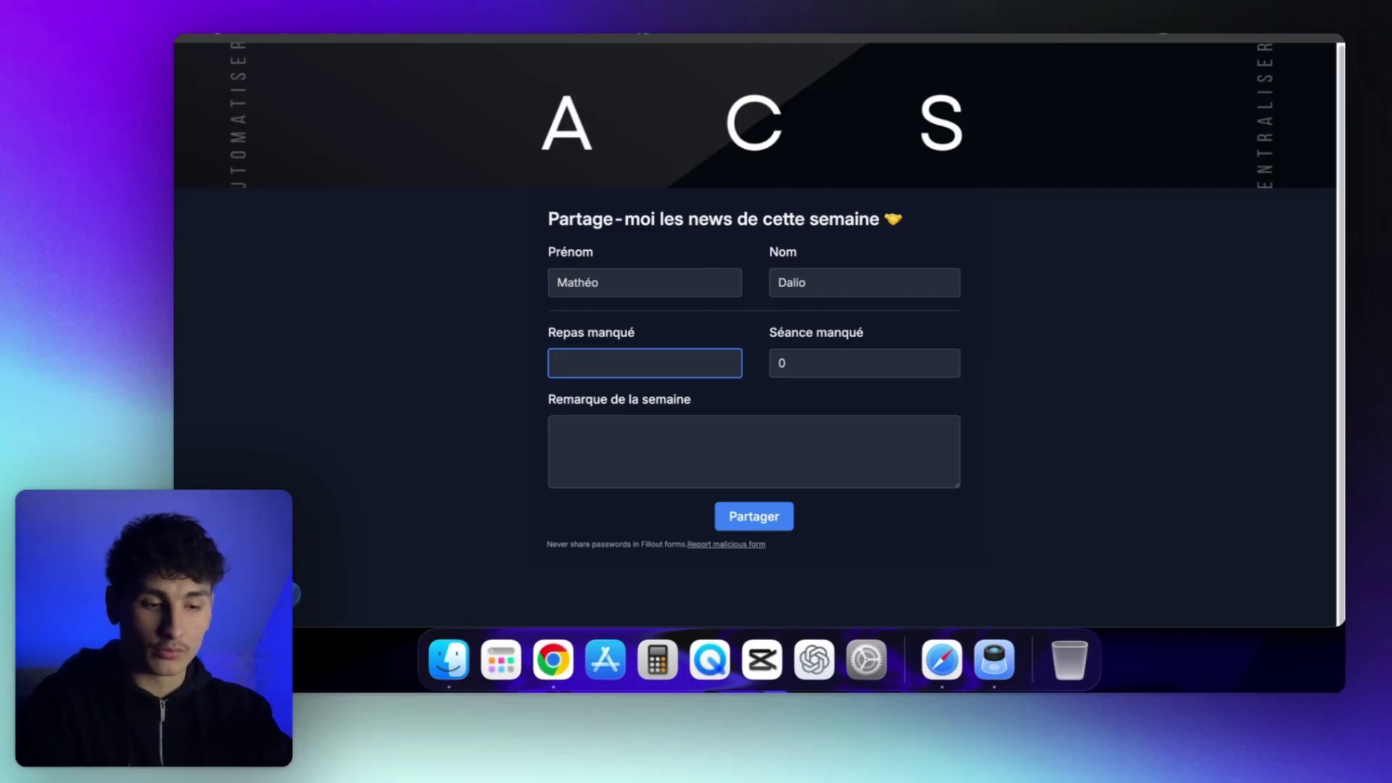
pyautogui.write('1')
pyautogui.click(793, 372)
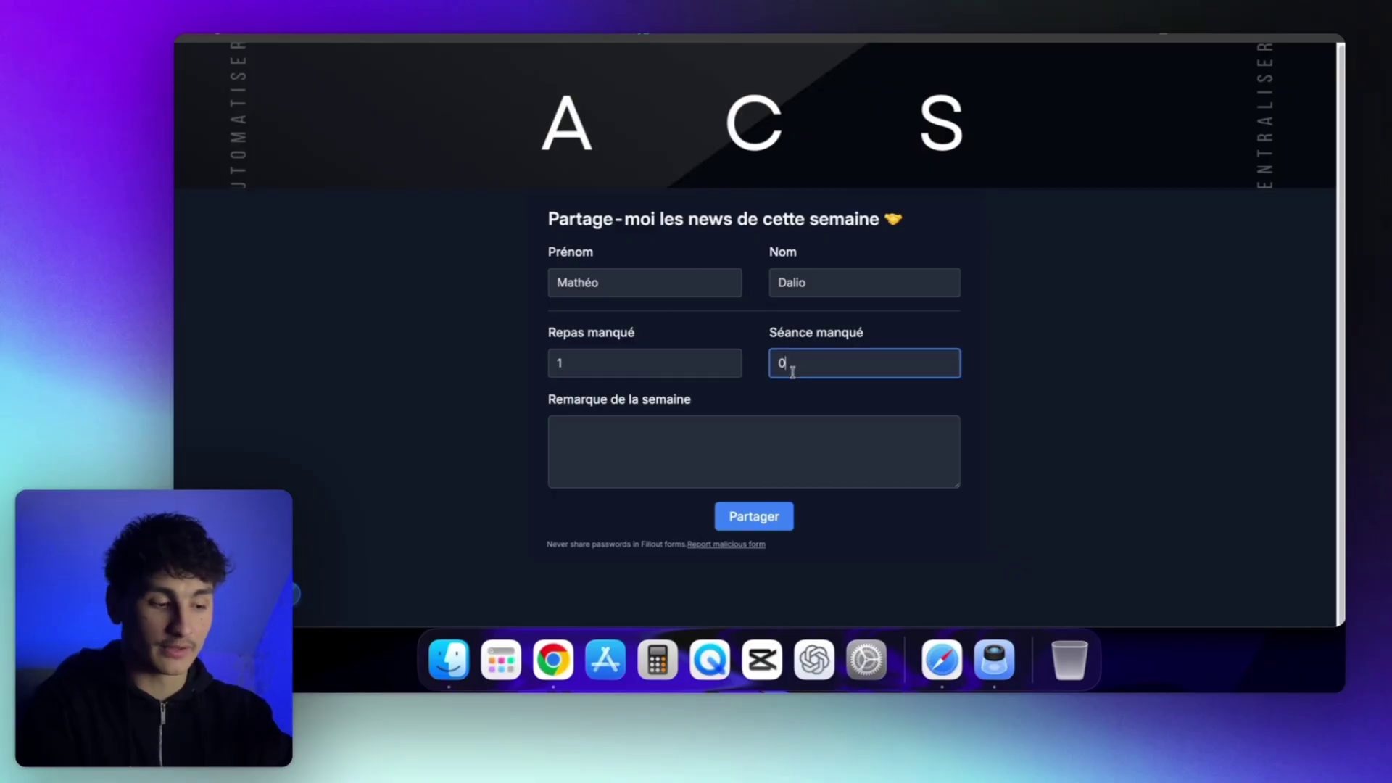
pyautogui.moveTo(578, 332); pyautogui.dragTo(607, 333)
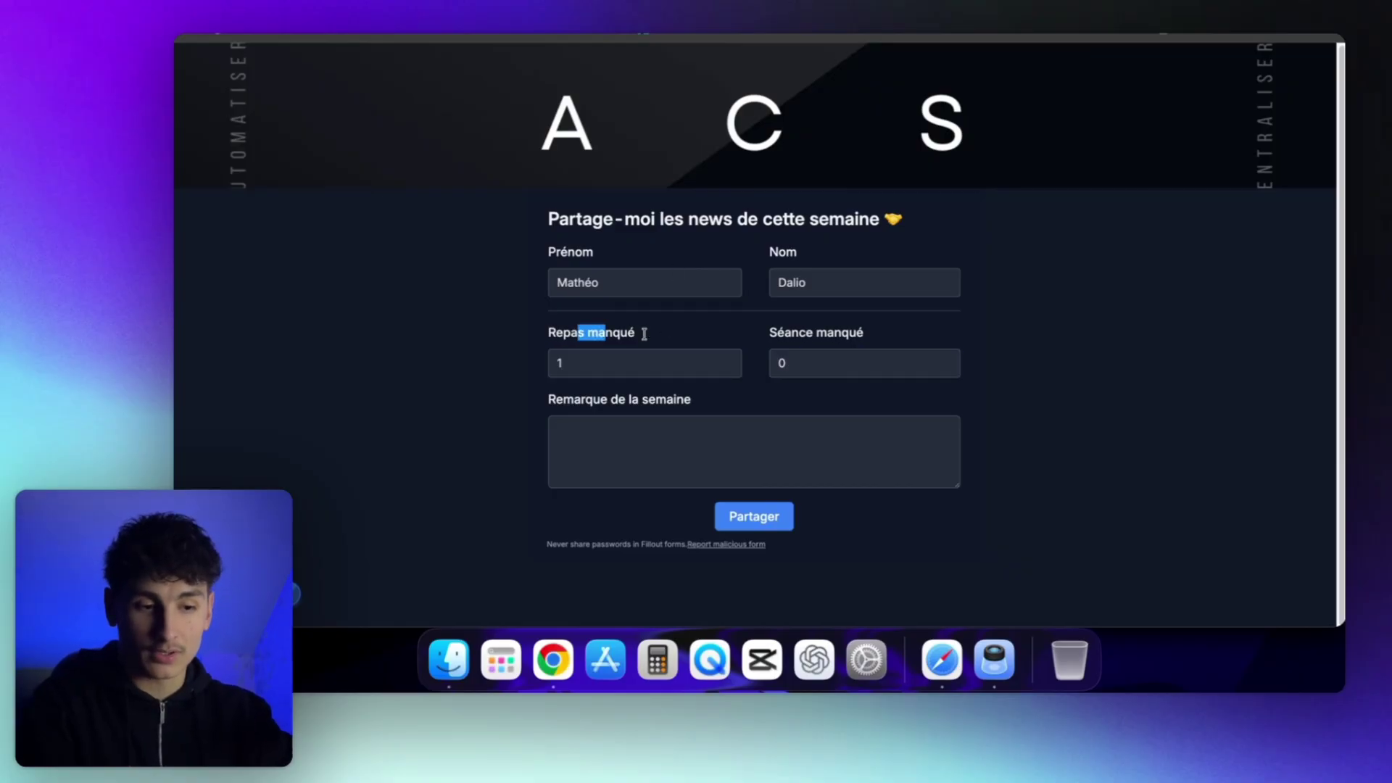
pyautogui.moveTo(784, 329); pyautogui.dragTo(836, 329)
pyautogui.click(581, 419)
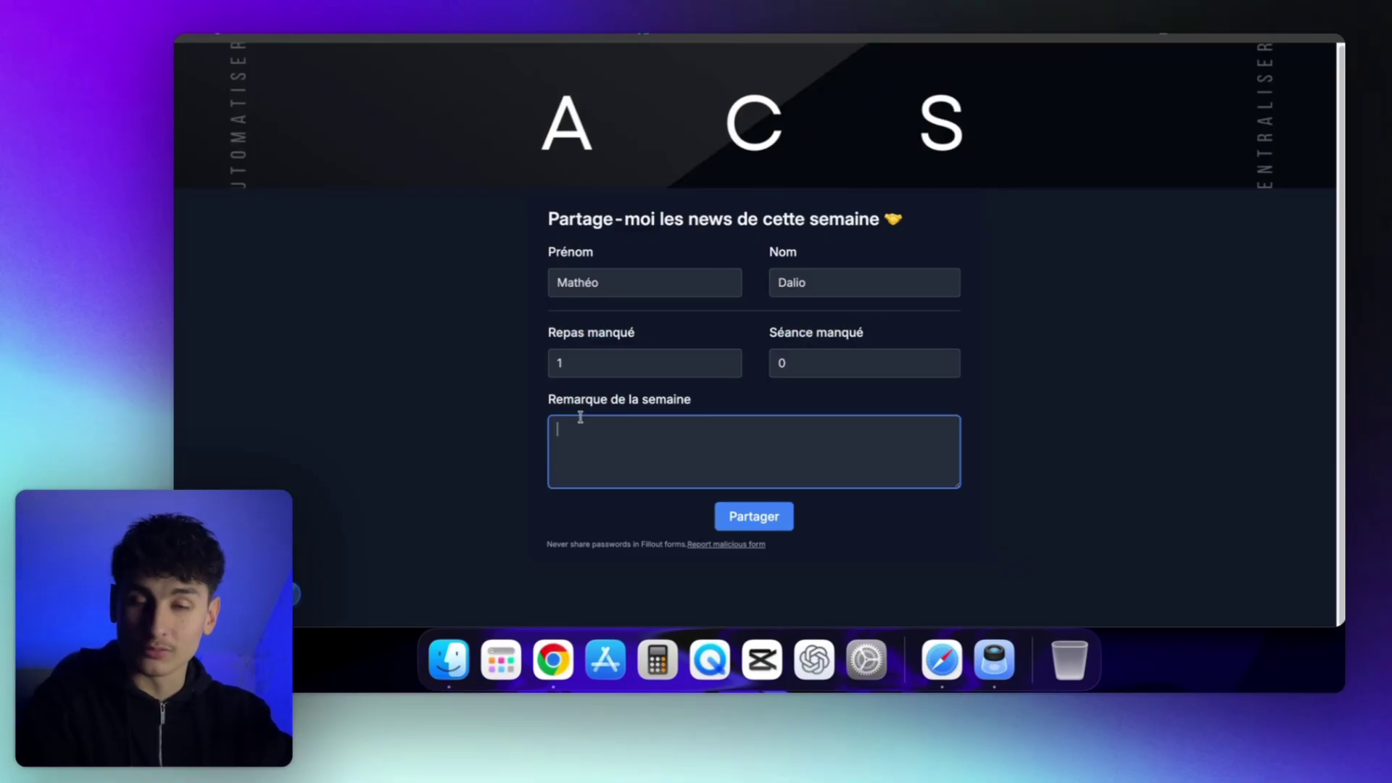
# - Set Repas manqué to 3 and Séance manqué to 1 in the weekly follow-up form
pyautogui.click(672, 362)
pyautogui.press('BackSpace')
pyautogui.write('3')
pyautogui.click(803, 363)
pyautogui.press('BackSpace')
pyautogui.write('1')
# - Enter the weekly remark "J'ai senti une douleur à l'épaule, mais j'ai donc fait une autre séance le mardi" and submit the form
pyautogui.click(748, 439)
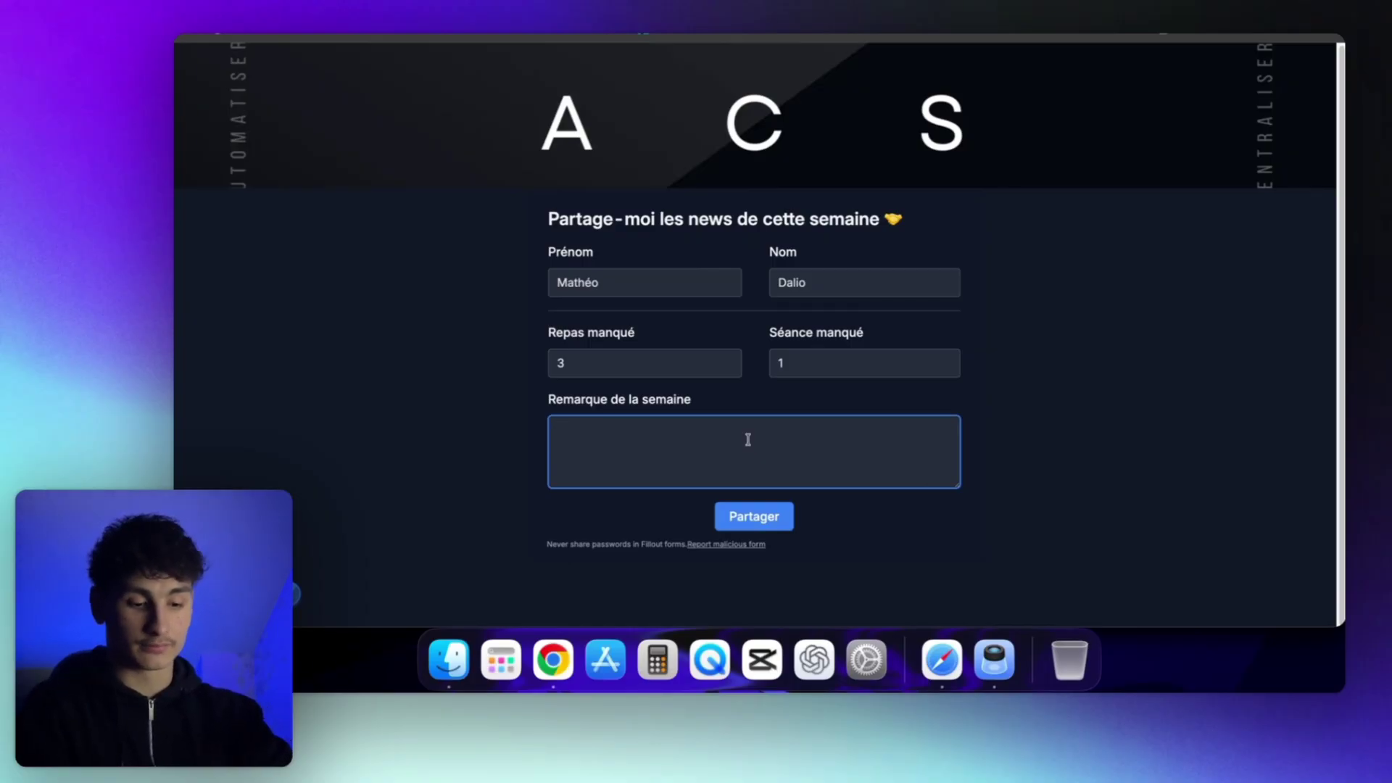
pyautogui.write("J'ai senti une douk")
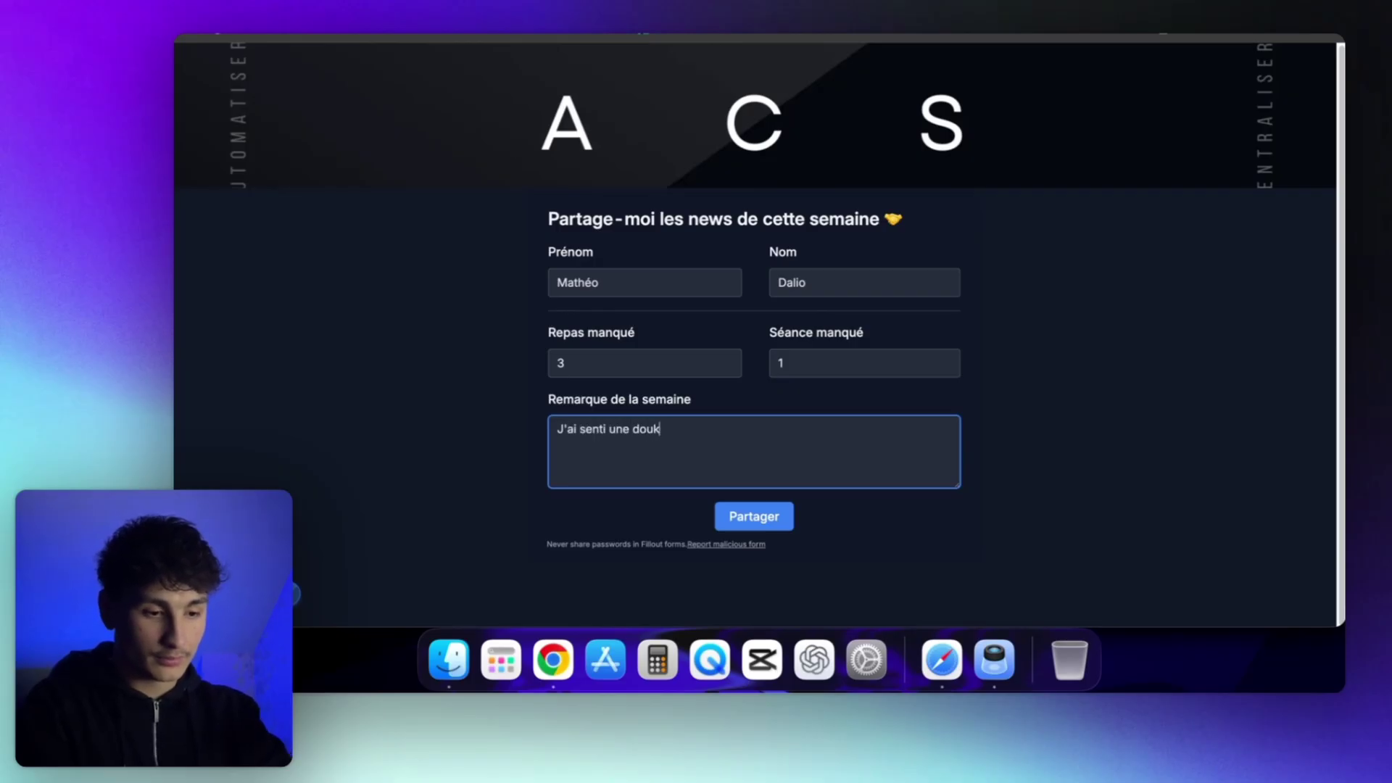
pyautogui.press('BackSpace')
pyautogui.write("leur à l'épau")
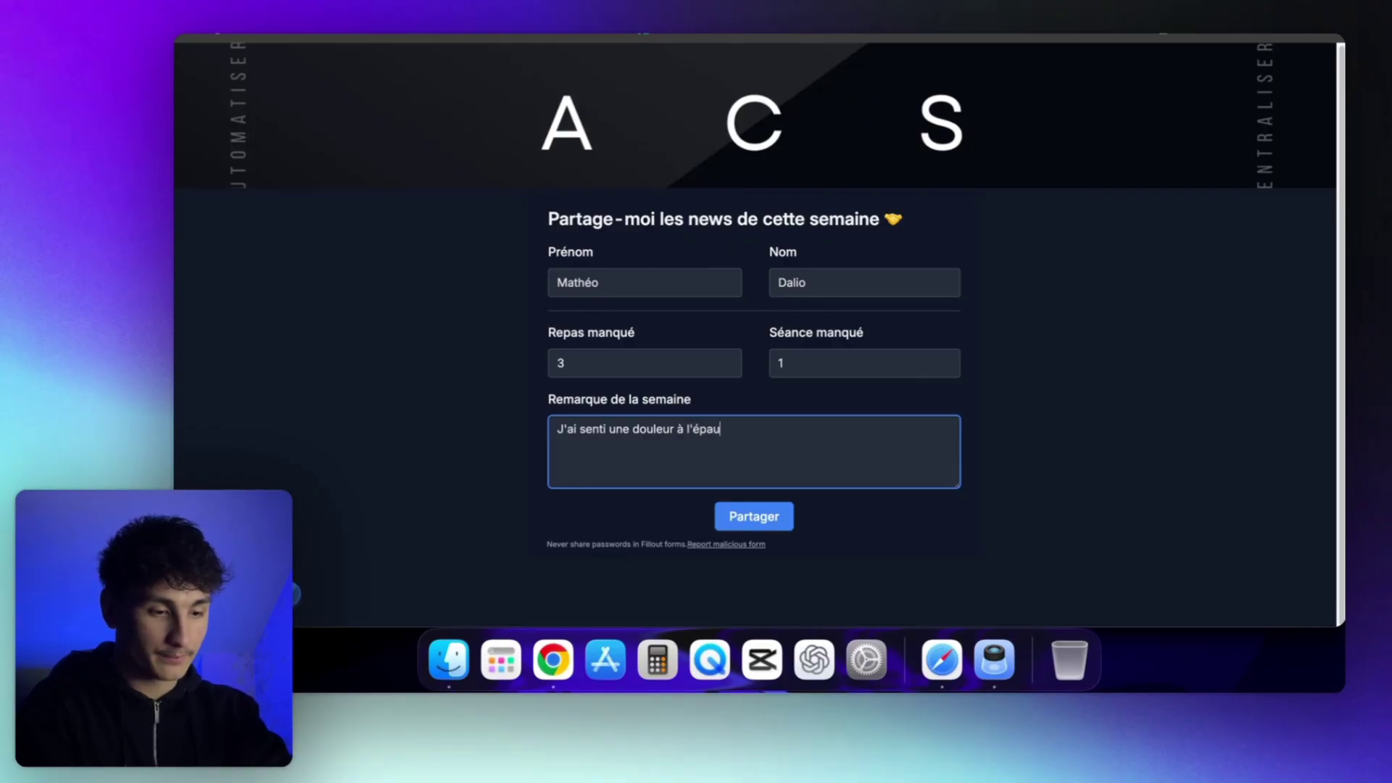
pyautogui.write('le, ma')
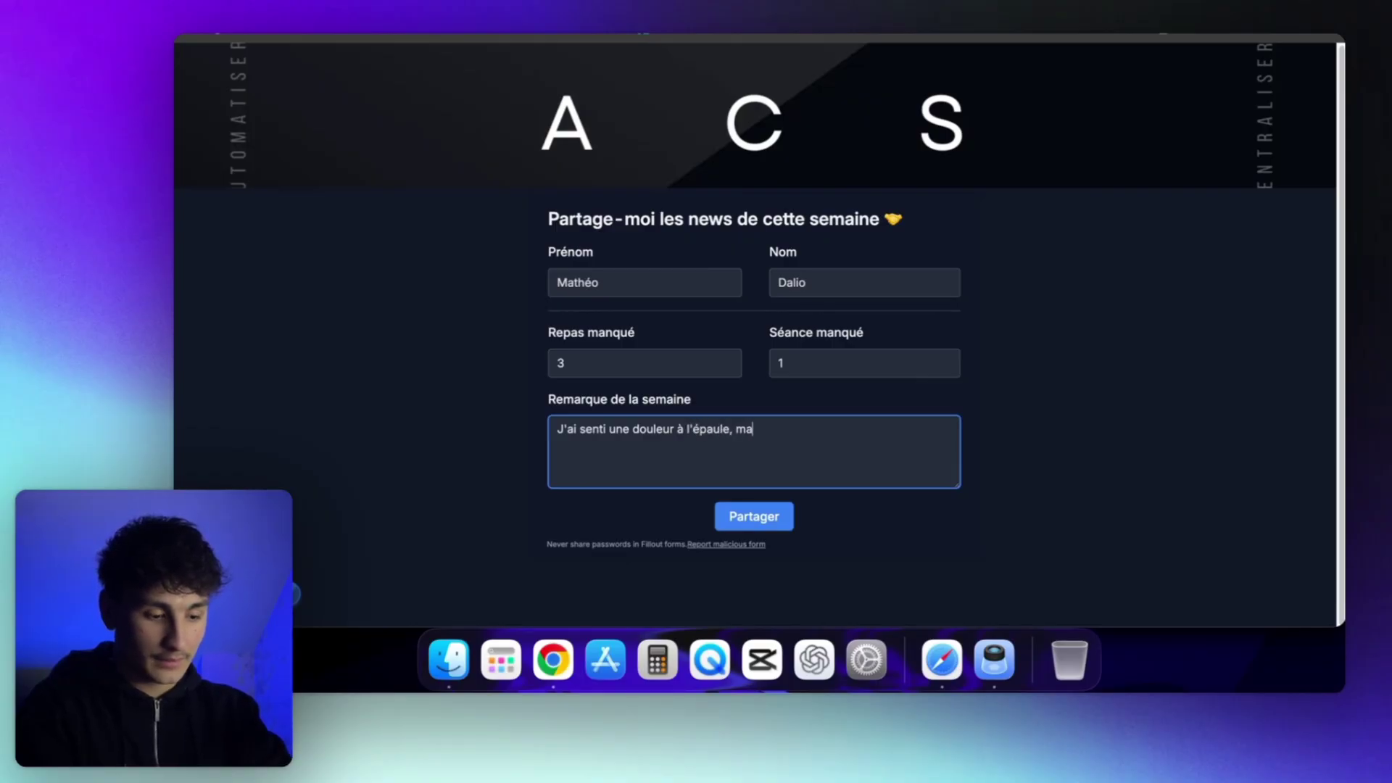
pyautogui.write('is ')
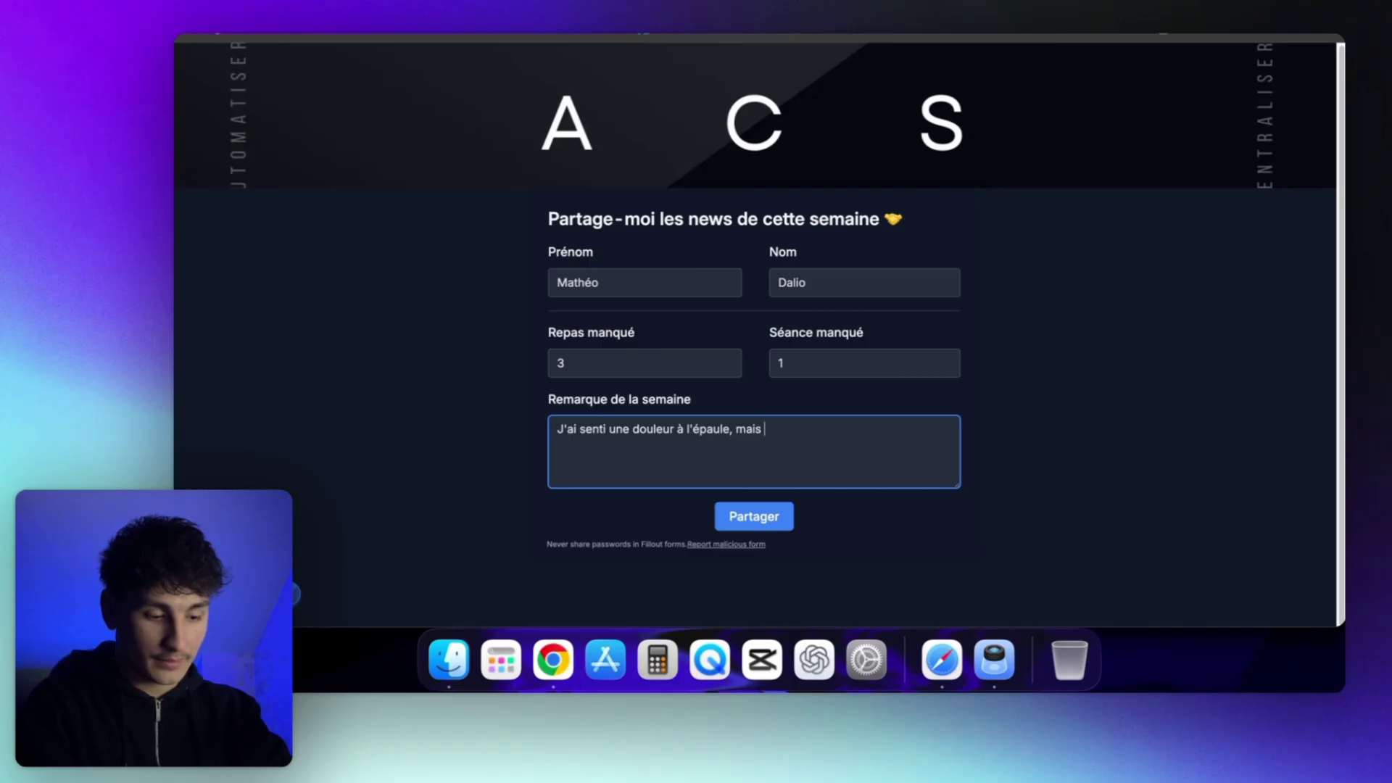
pyautogui.write("j'ai donc fai")
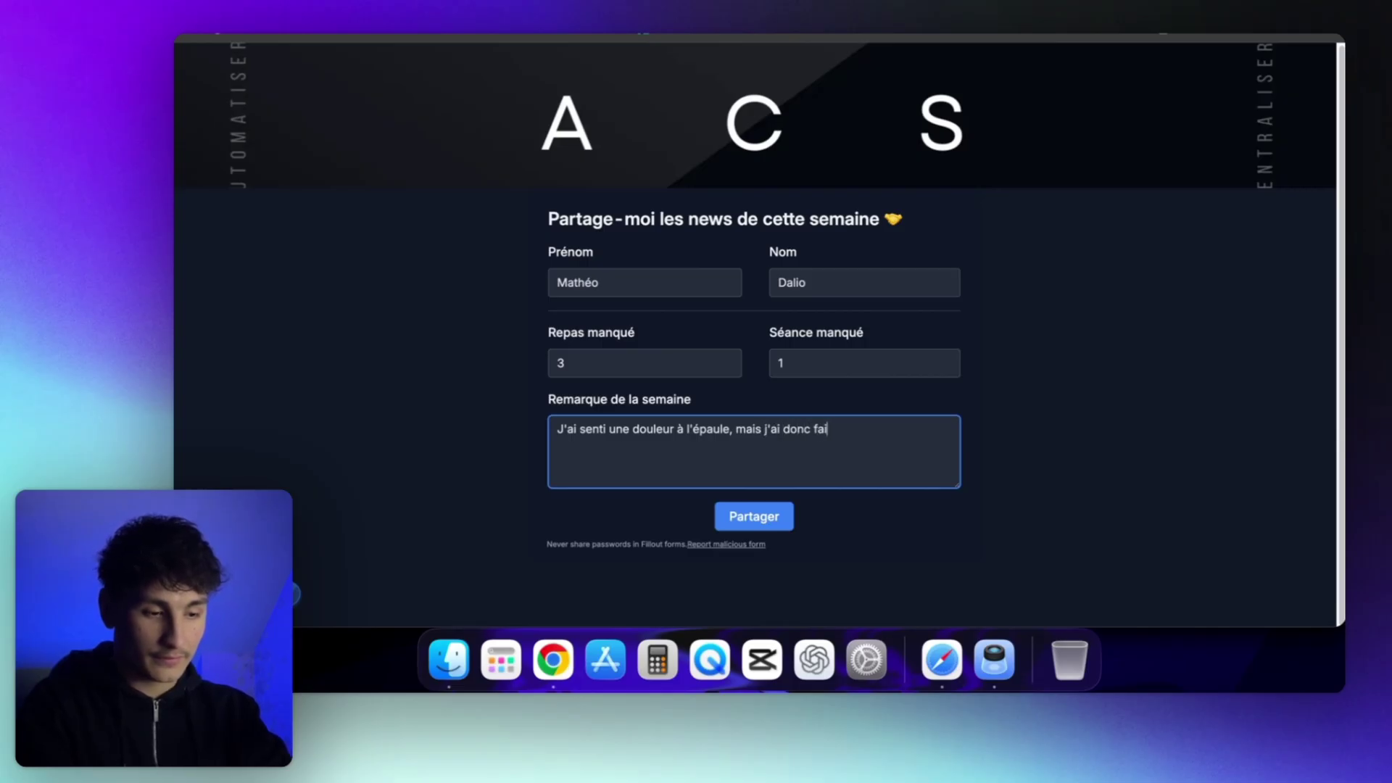
pyautogui.write('t une autre s')
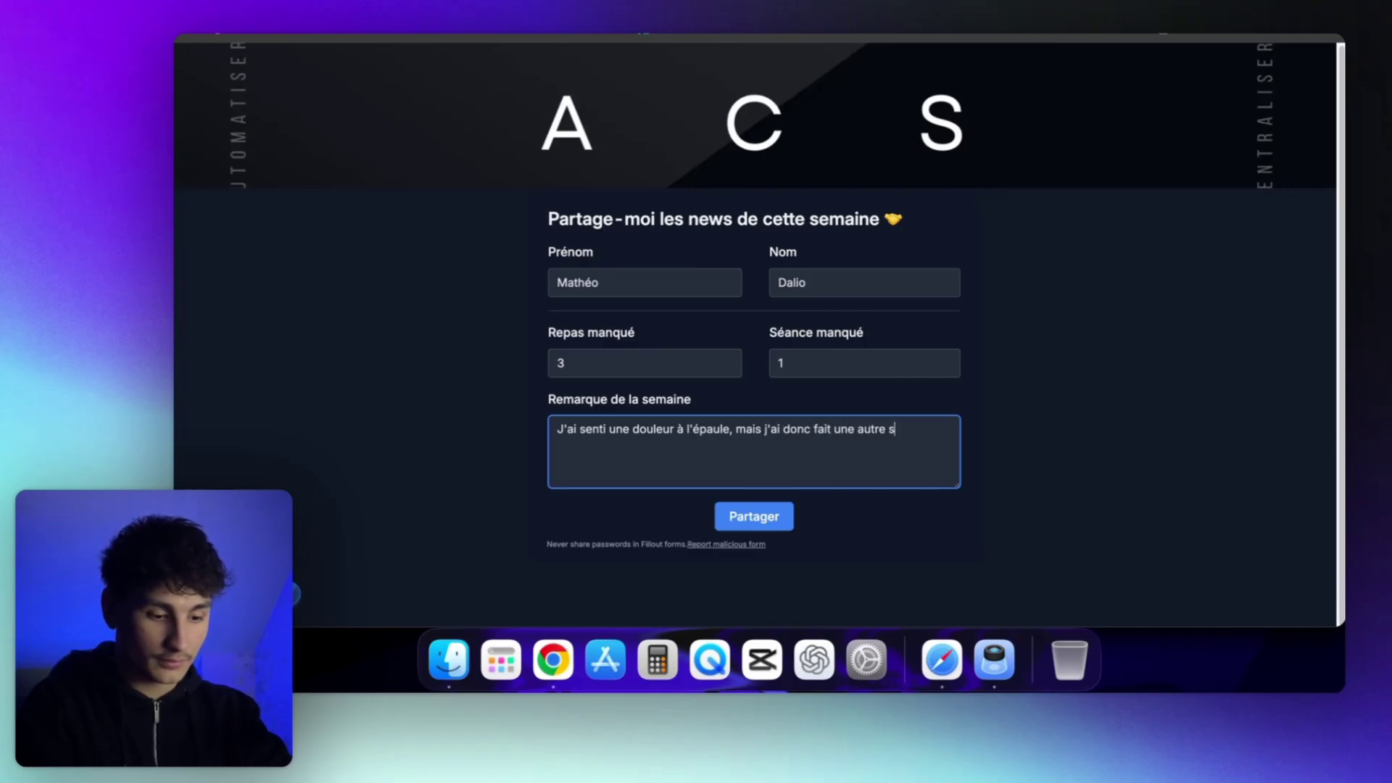
pyautogui.write('éance le mardi')
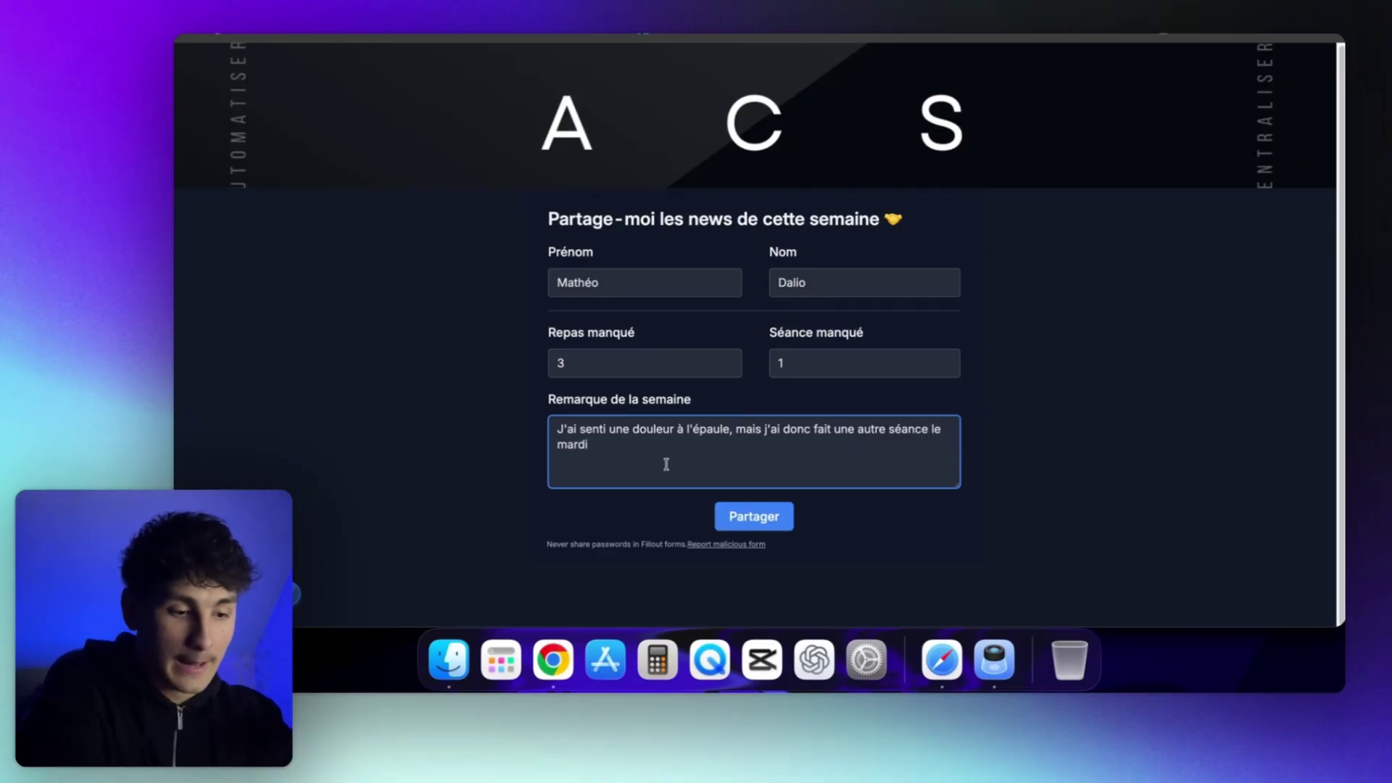
pyautogui.click(750, 519)
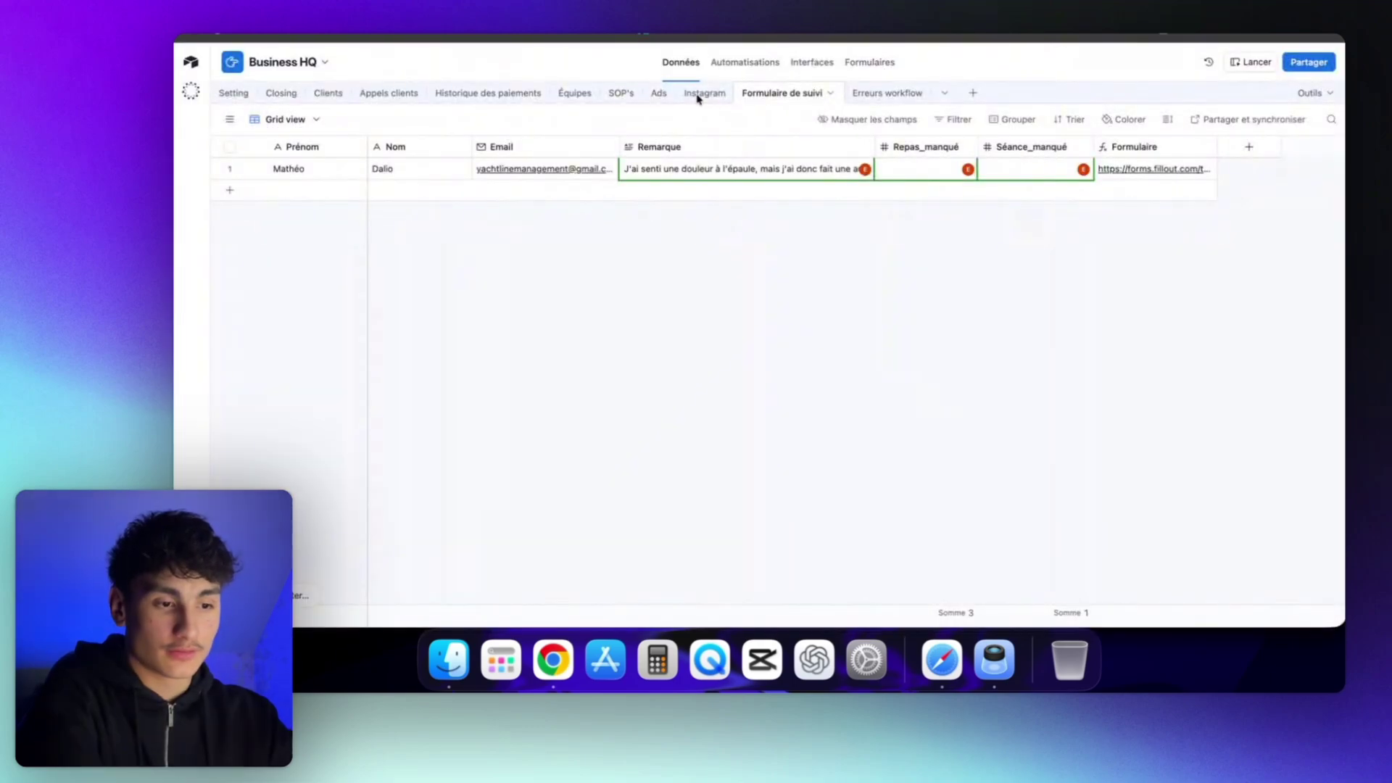
# - Launch the Business HQ interface in Airtable and examine the latest Suivi semaine entry in the record of the client named in the form
pyautogui.click(810, 62)
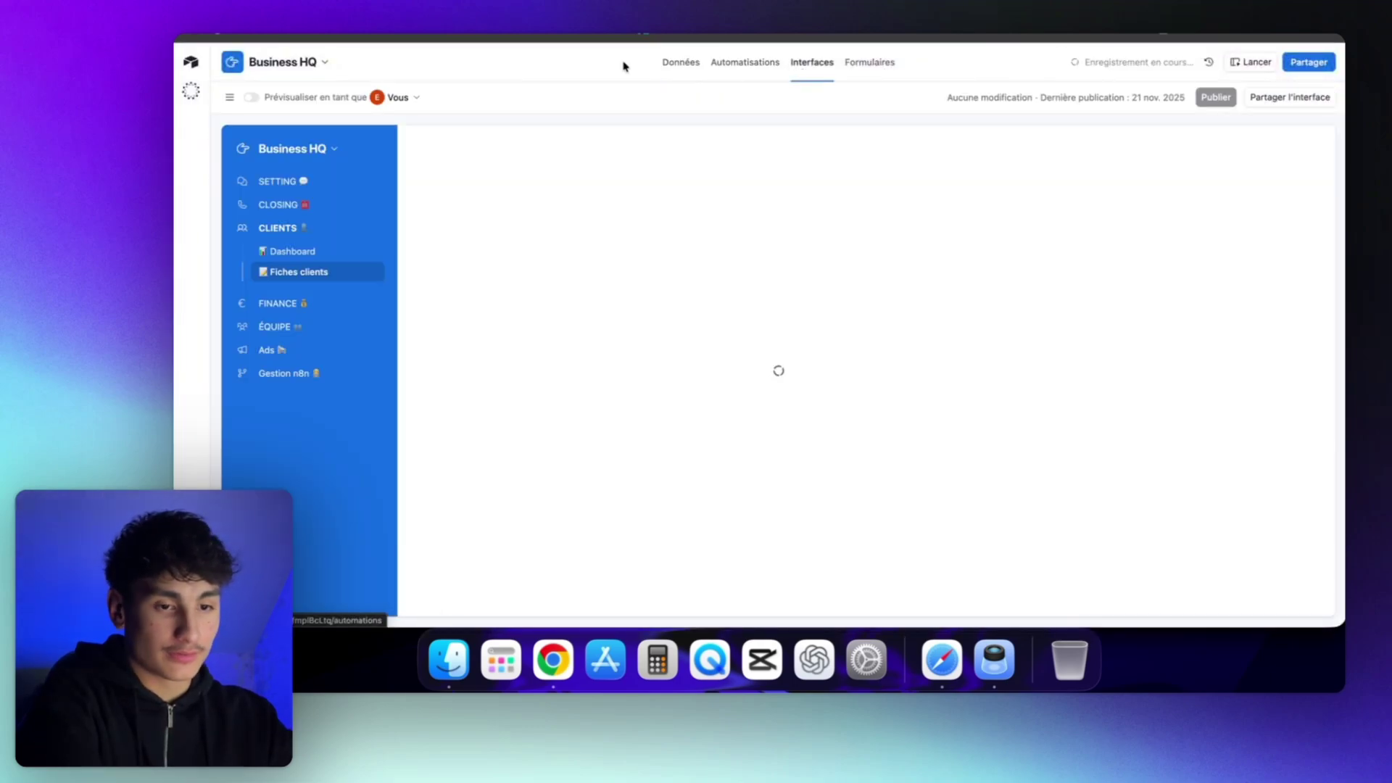
pyautogui.click(1253, 64)
pyautogui.scroll(-20, 449, 265)
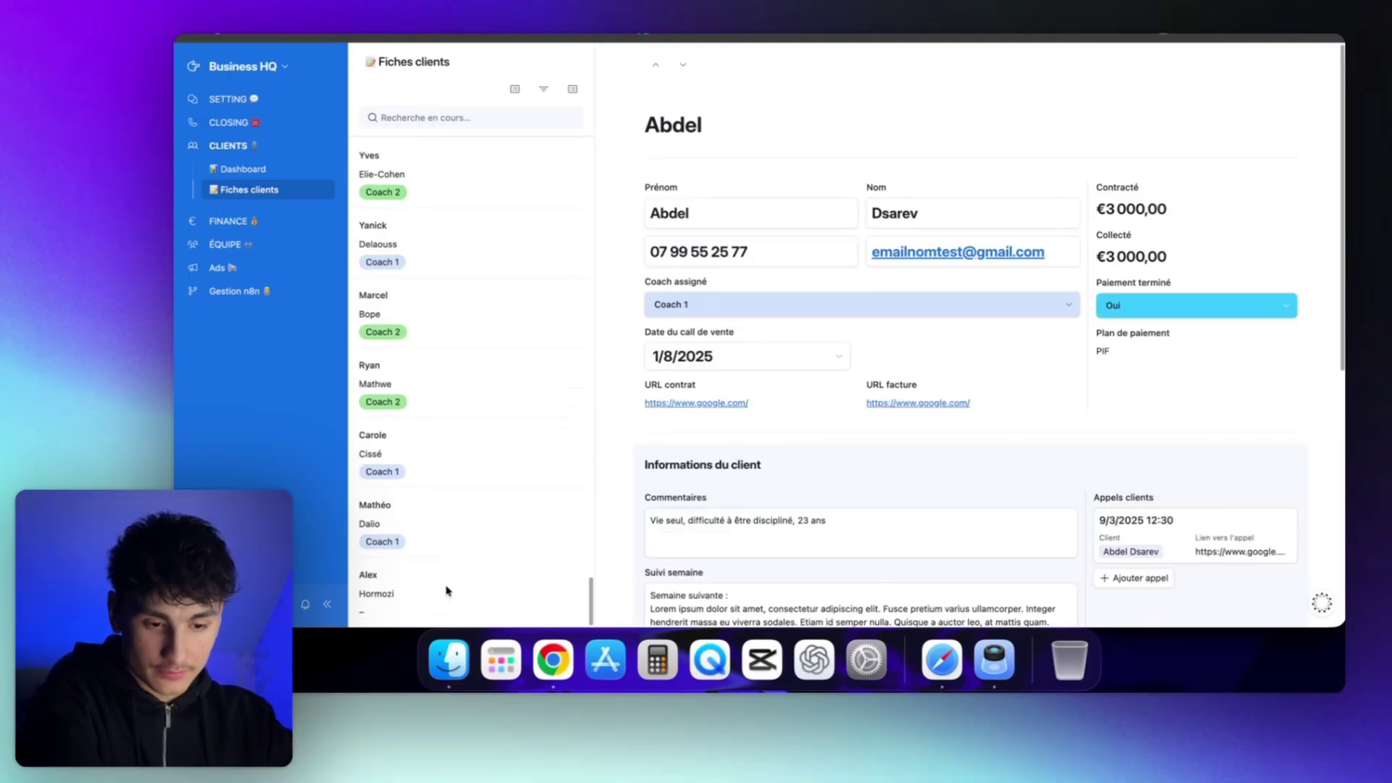
pyautogui.click(460, 534)
pyautogui.scroll(-10, 877, 404)
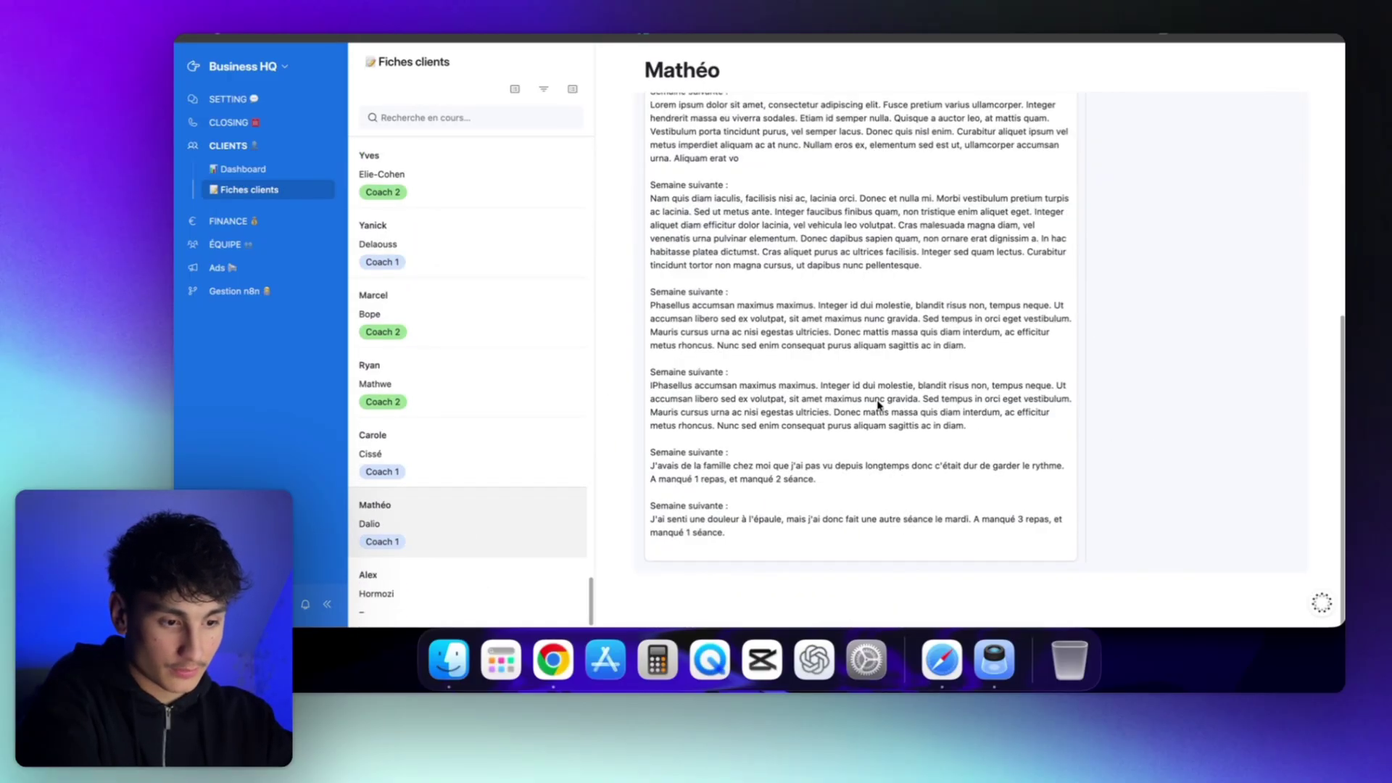
pyautogui.moveTo(727, 535); pyautogui.dragTo(707, 507)
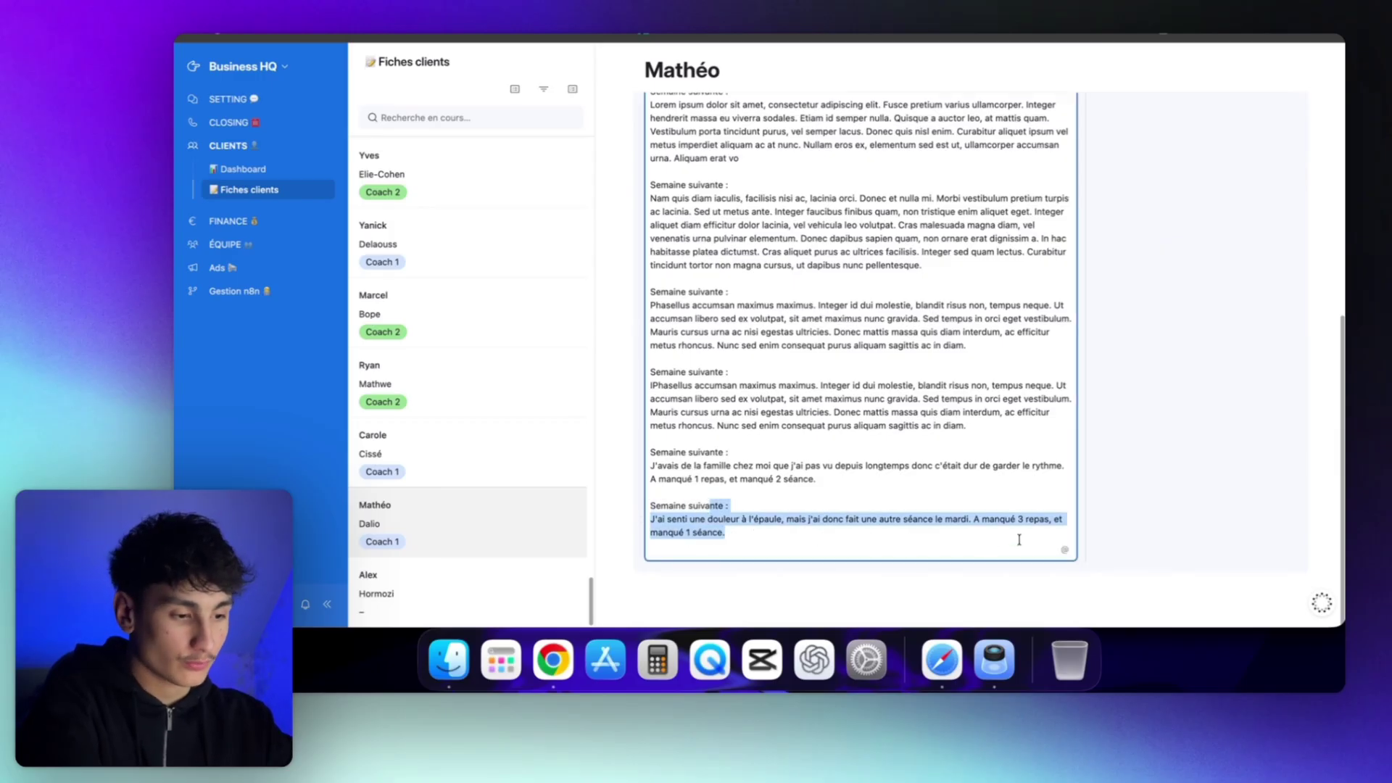
pyautogui.click(1039, 519)
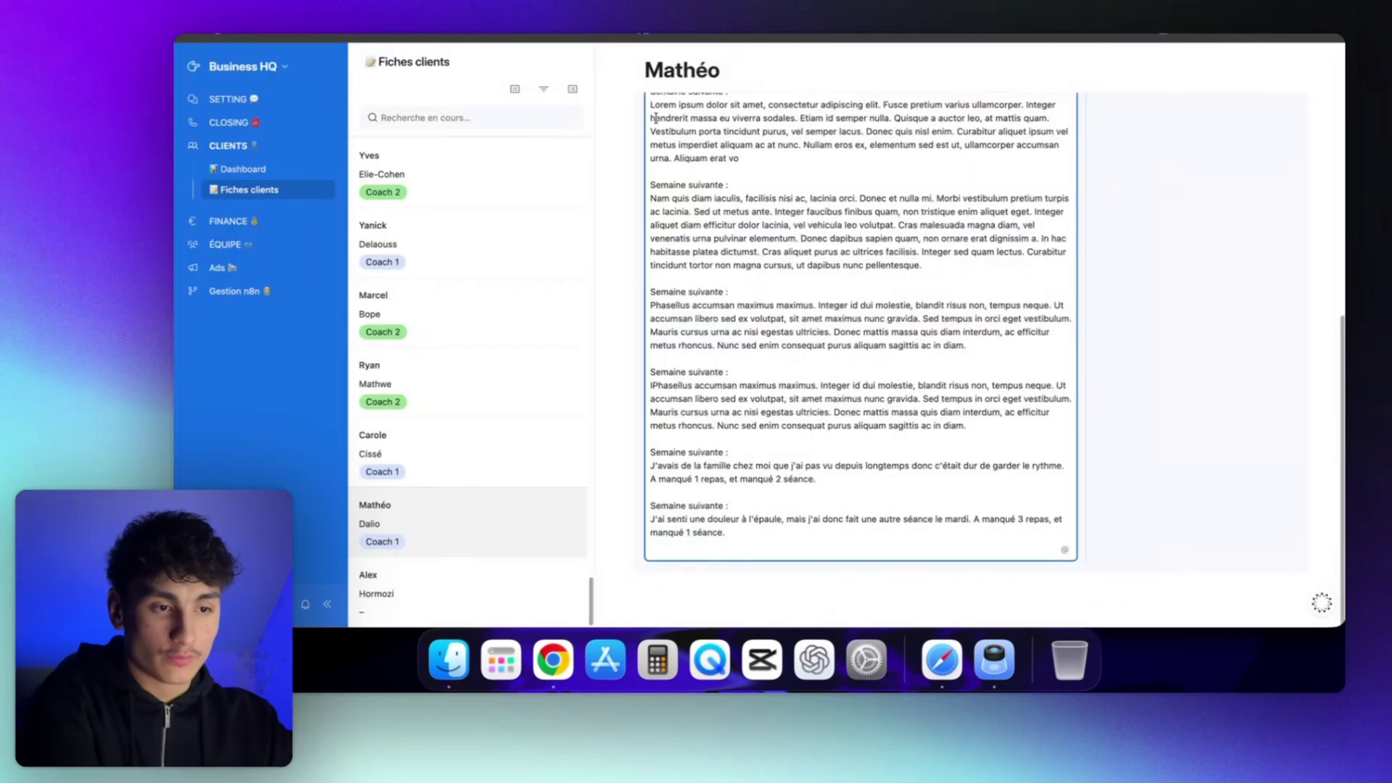
# - Return to the Business HQ data tables and open the Historique des paiements table
pyautogui.click(245, 66)
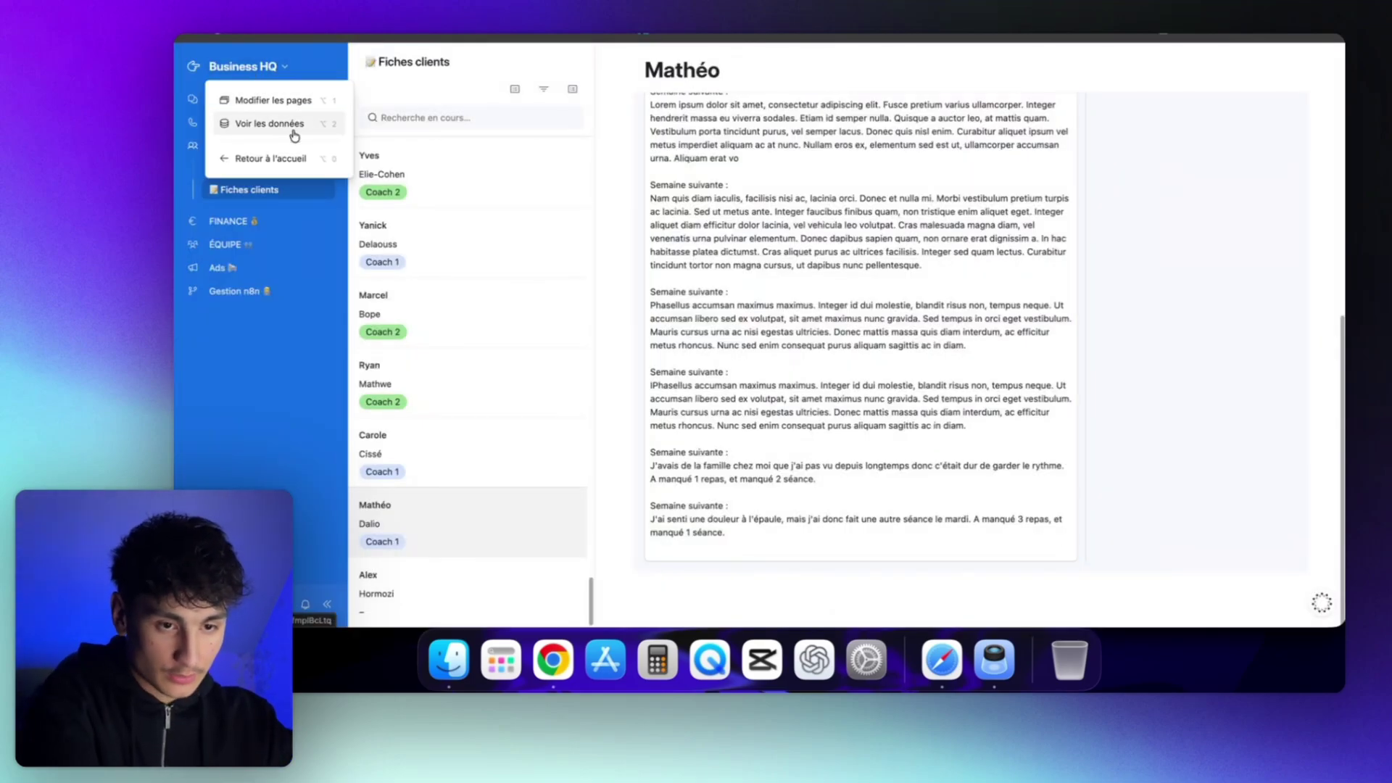
pyautogui.click(294, 125)
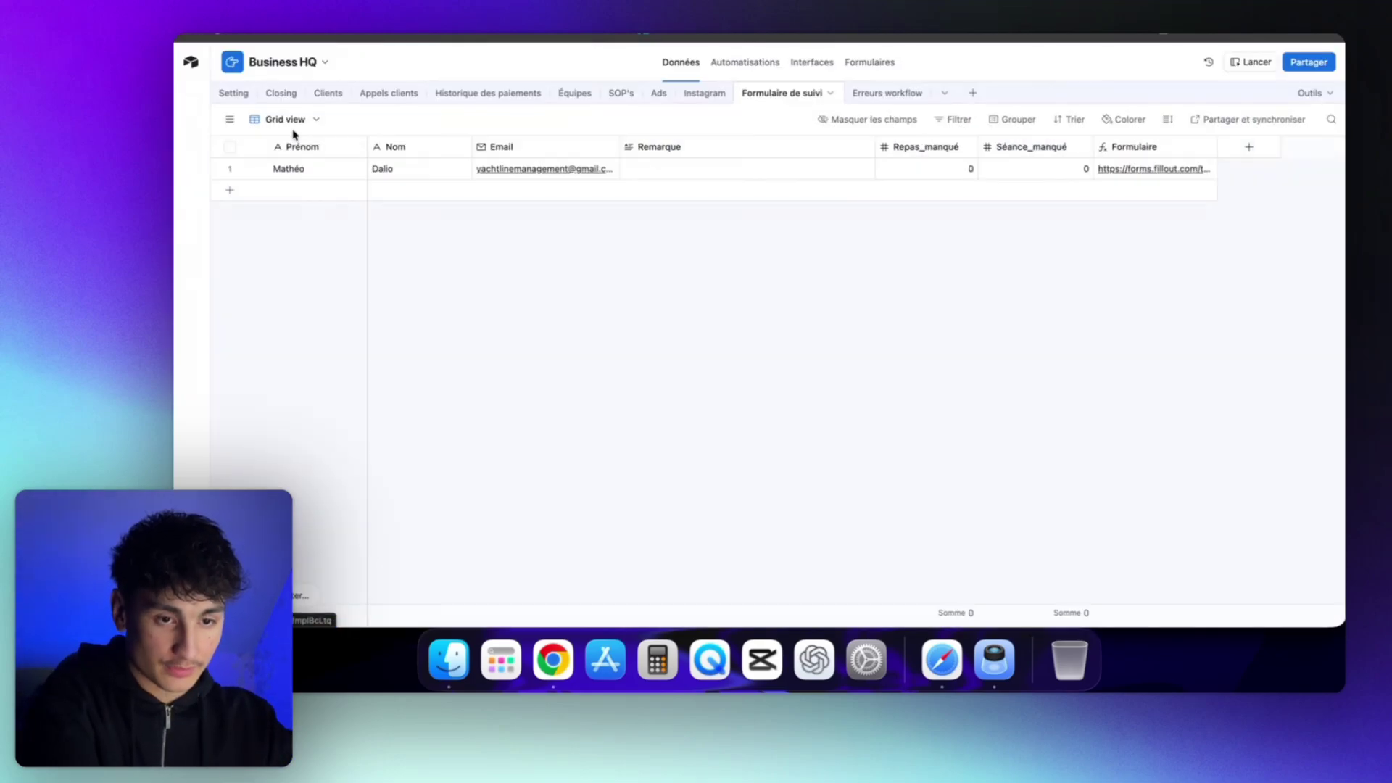
pyautogui.click(488, 93)
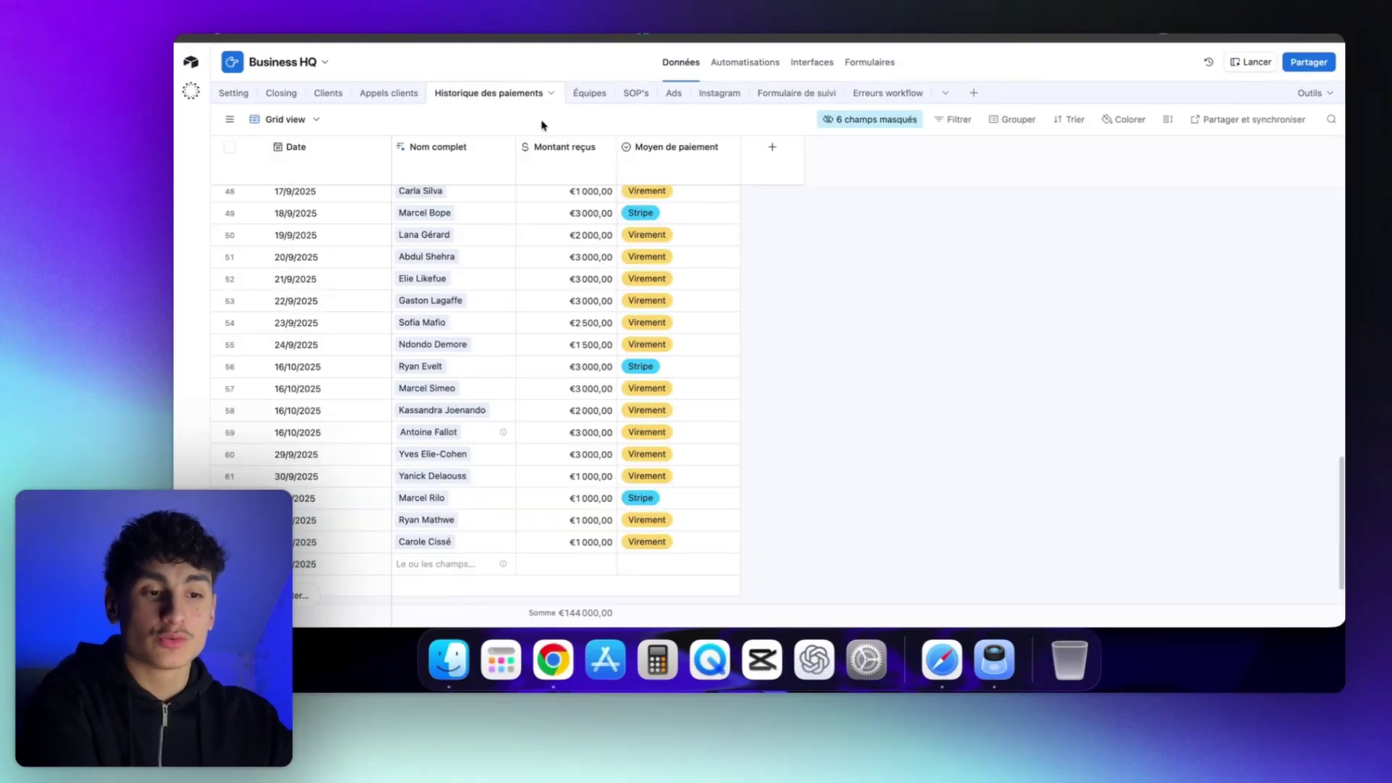
# - Delete the incomplete last payment record, which has no client, amount or payment method, from the Historique des paiements table
pyautogui.scroll(15, 551, 305)
pyautogui.scroll(-15, 575, 353)
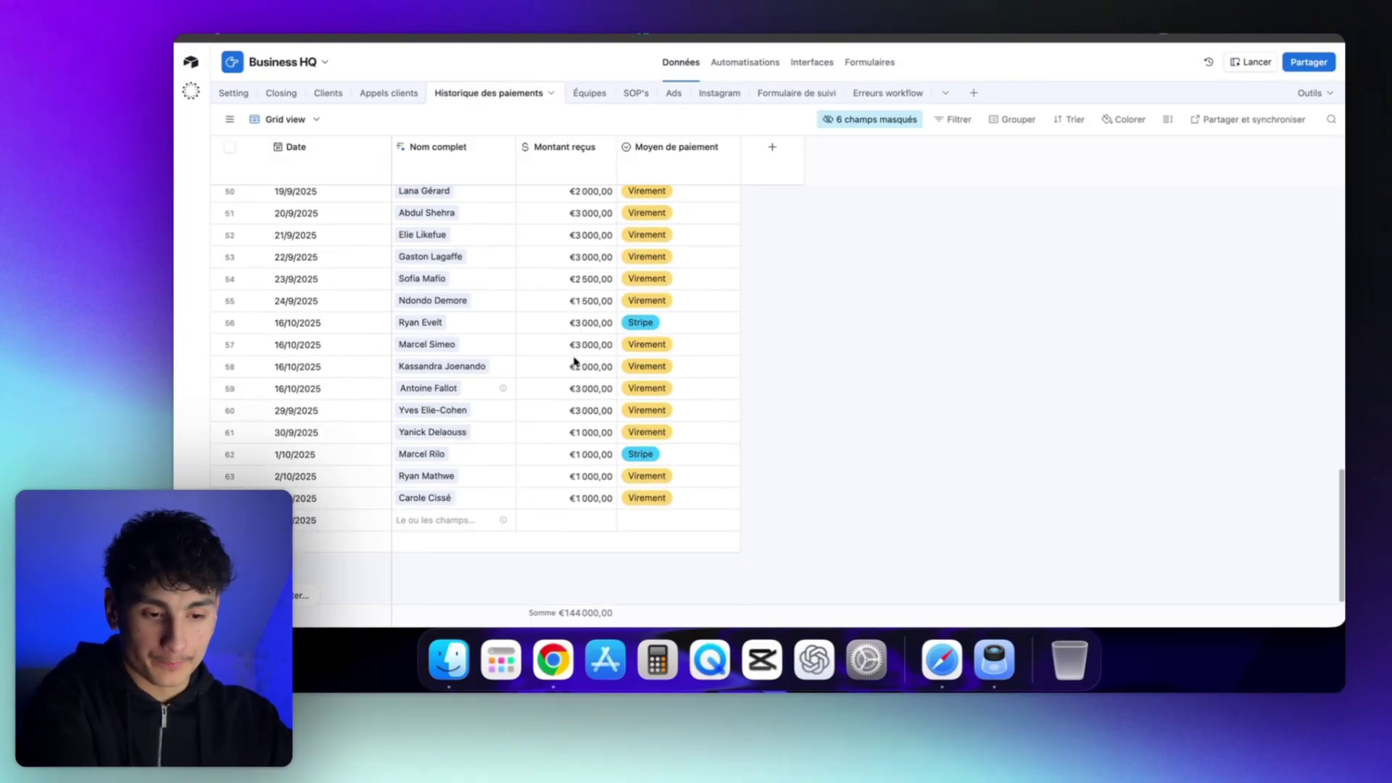
pyautogui.rightClick(682, 530)
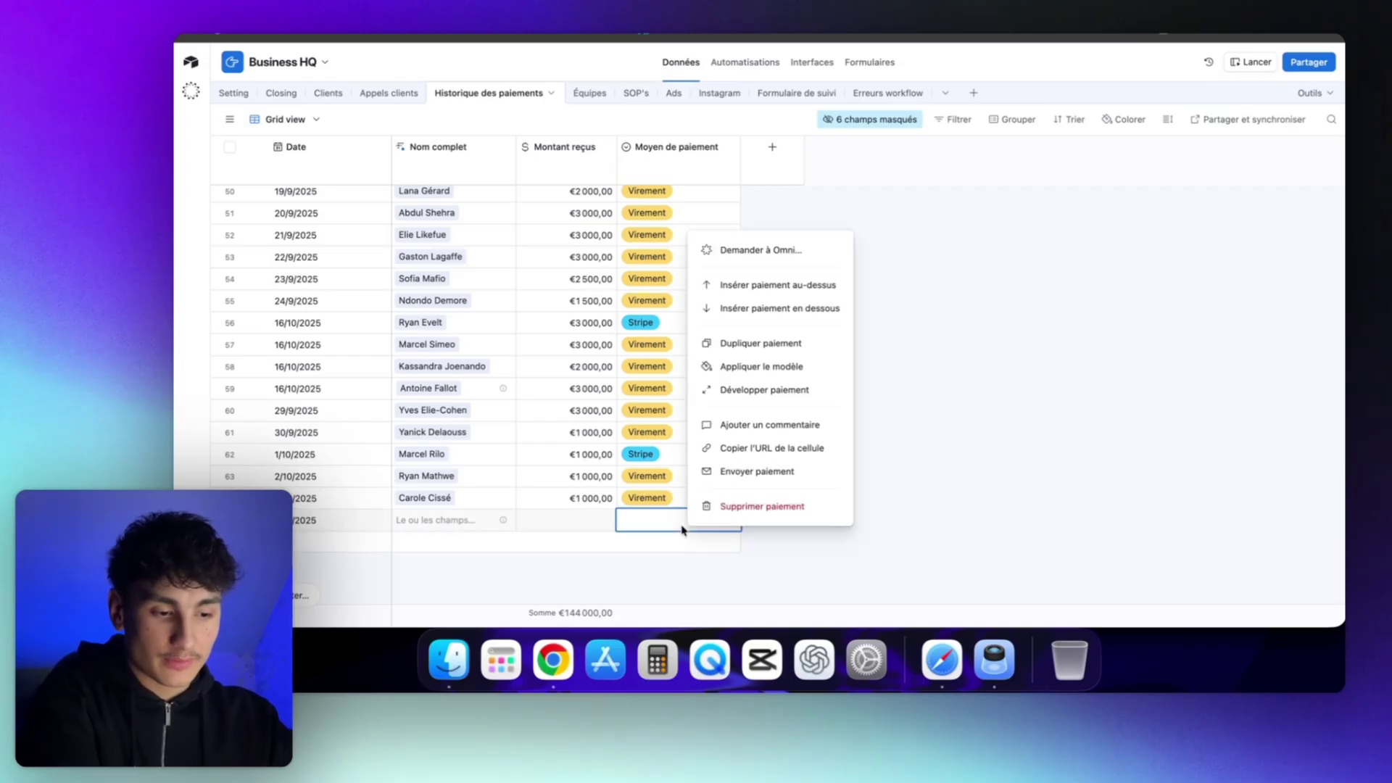
pyautogui.click(725, 504)
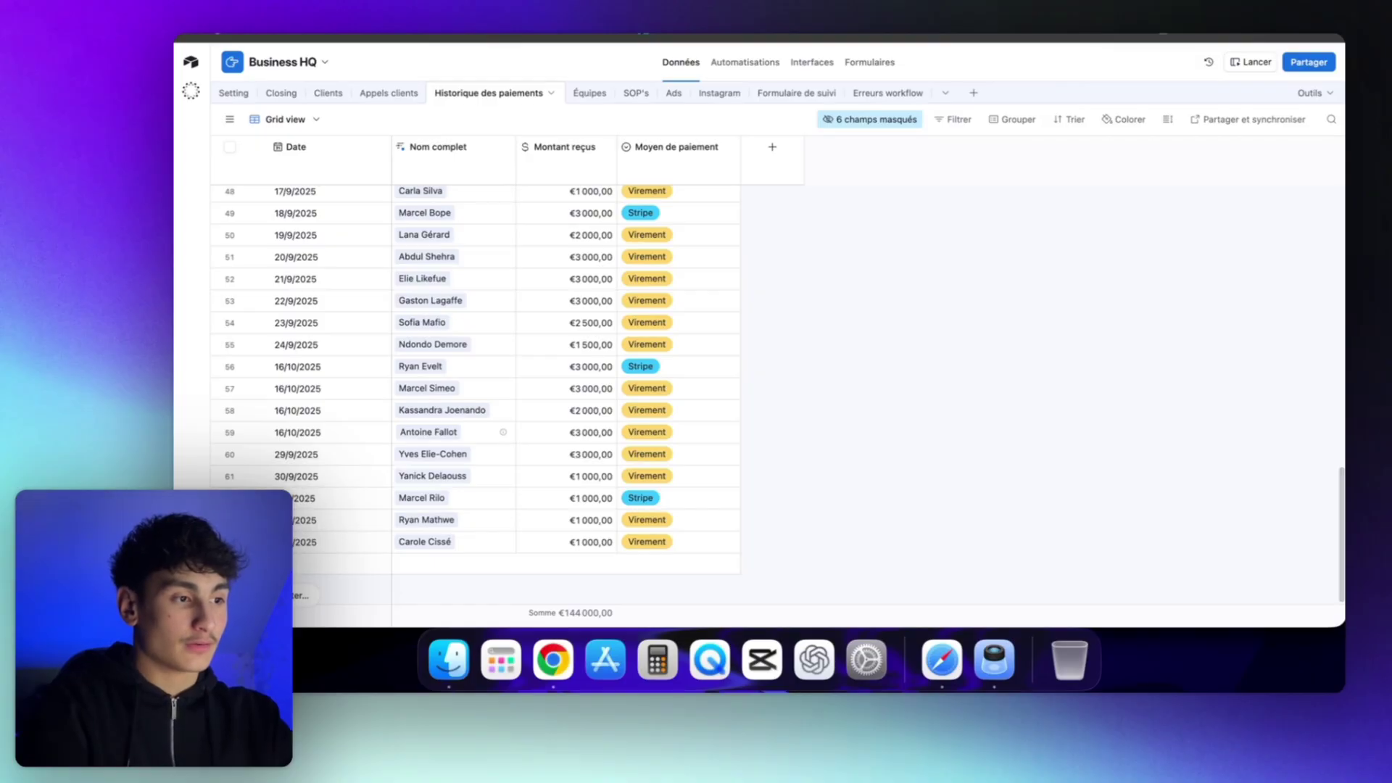
# - Examine the client name, amount received and payment method of the first record in Historique des paiements
pyautogui.scroll(1, 522, 298)
pyautogui.scroll(15, 521, 298)
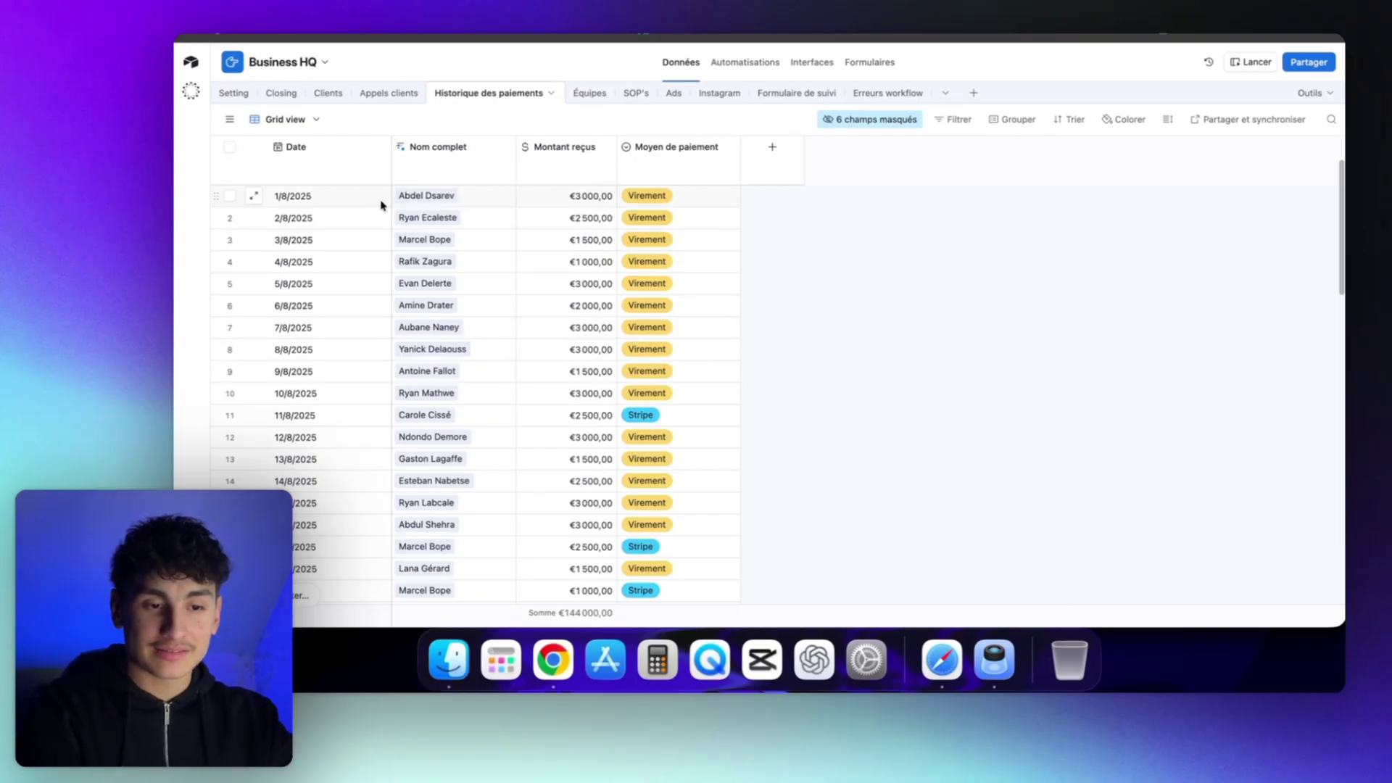
pyautogui.click(422, 201)
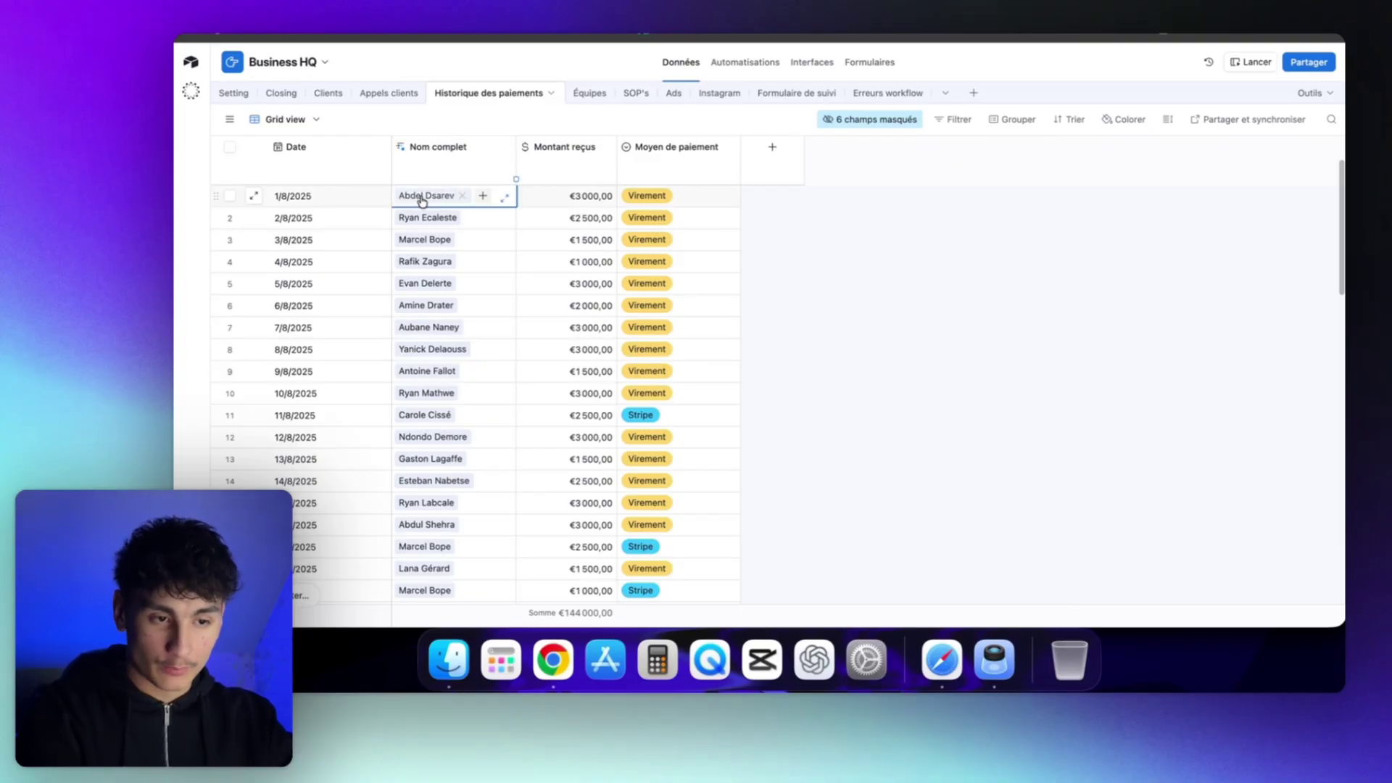
pyautogui.click(558, 198)
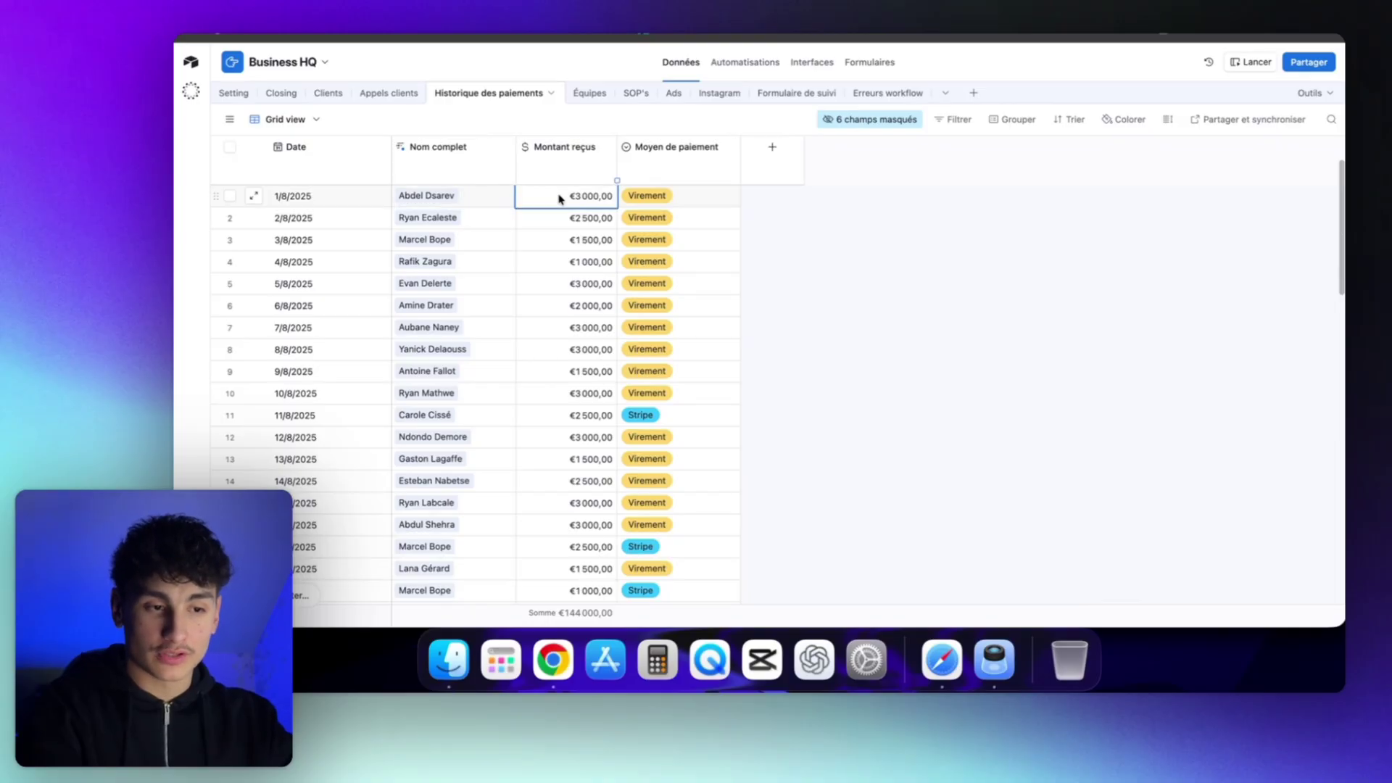
pyautogui.click(708, 199)
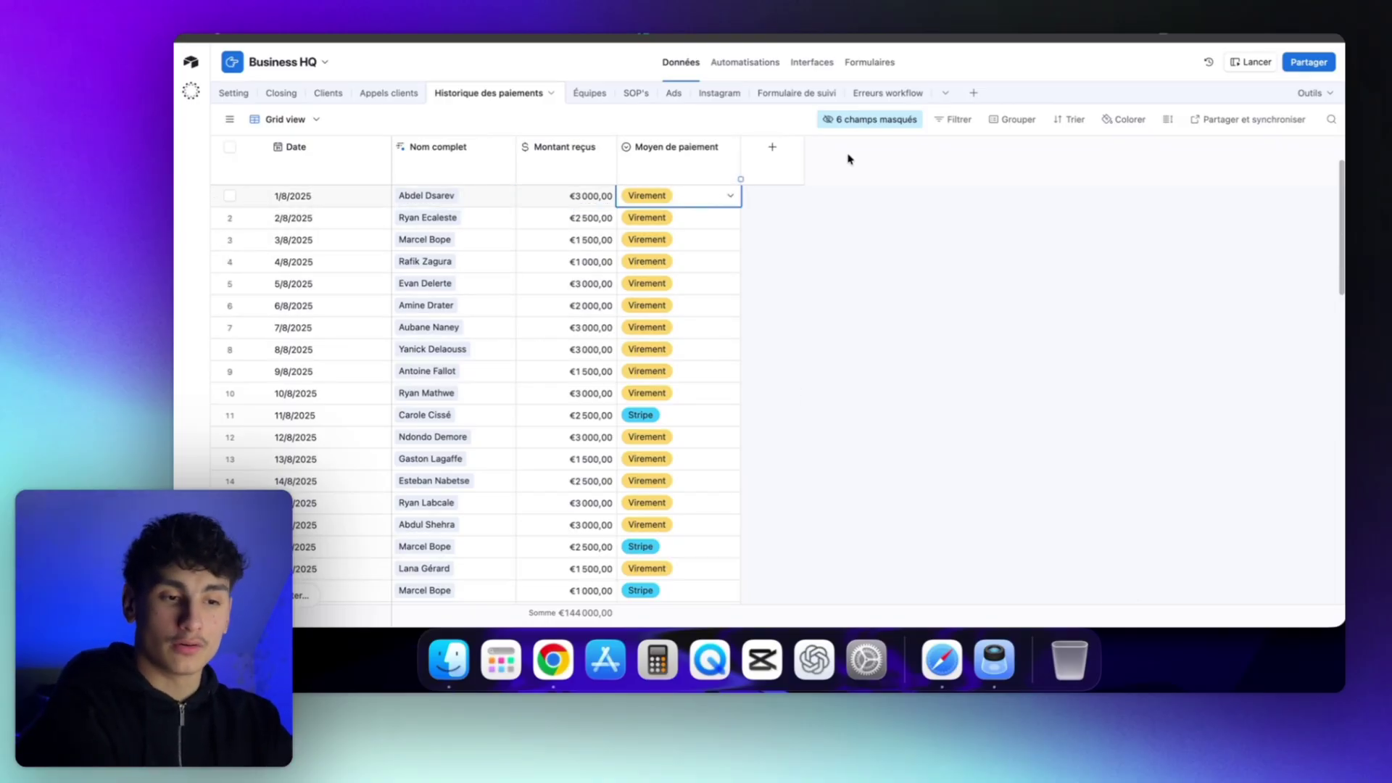
pyautogui.press('Escape')
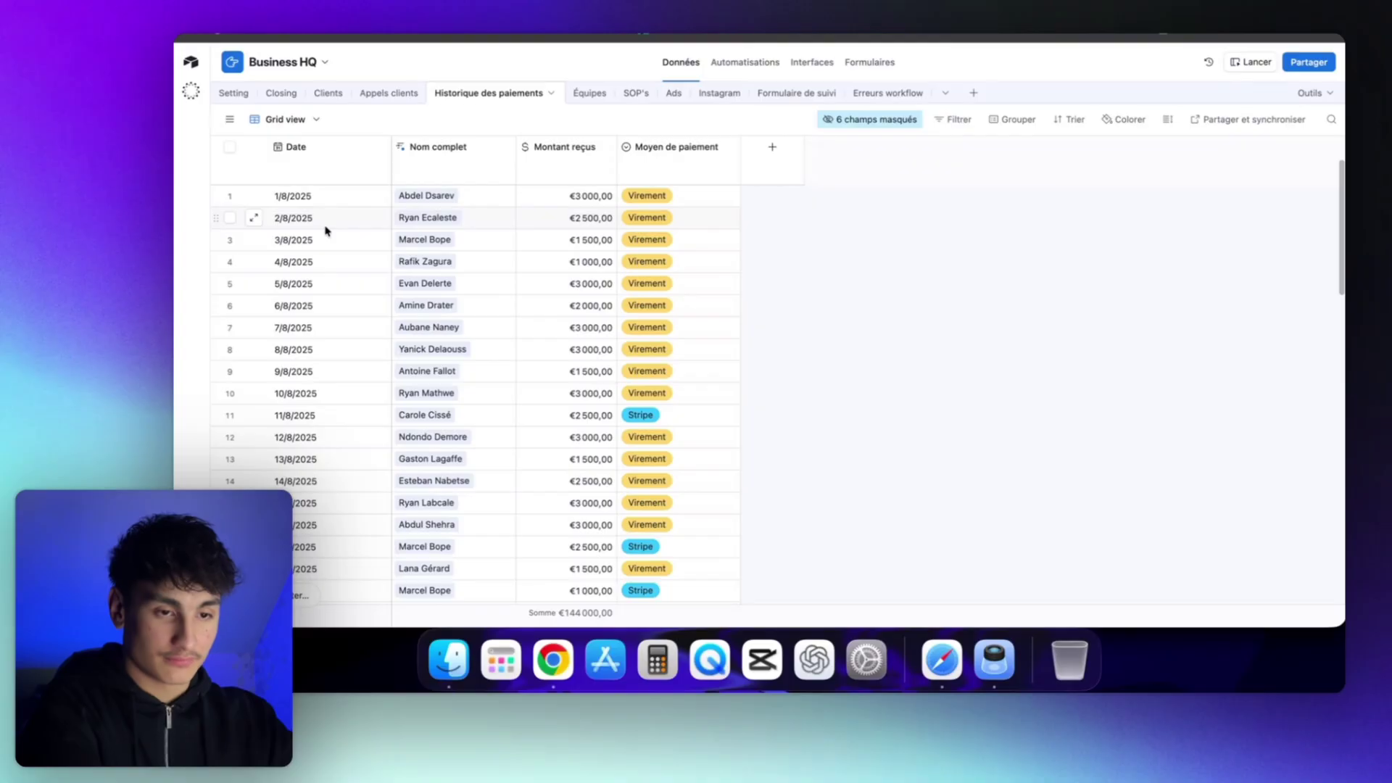
# - Compare the fields of the Clients table with the Appels clients table, including the linked Appels clients field
pyautogui.click(329, 97)
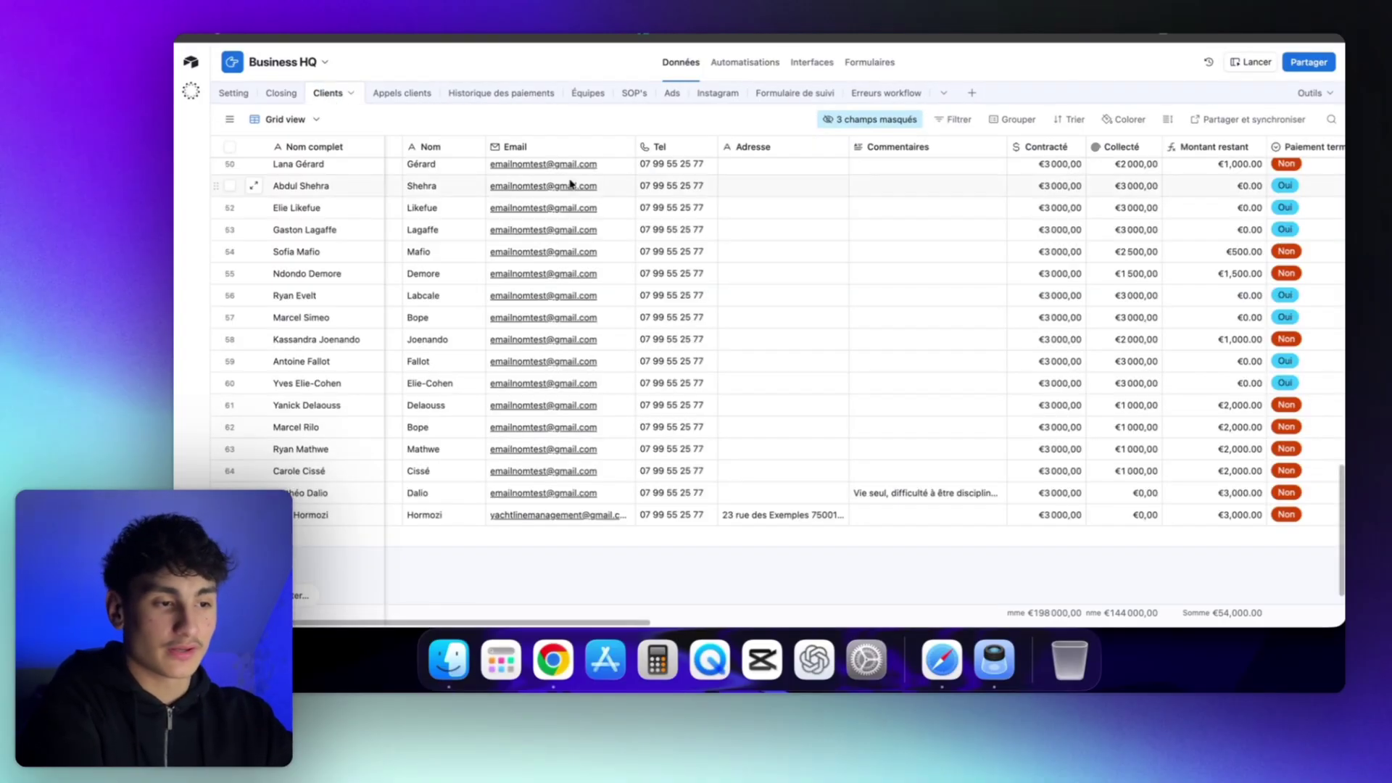
pyautogui.hscroll(15, 573, 183)
pyautogui.hscroll(-15, 586, 184)
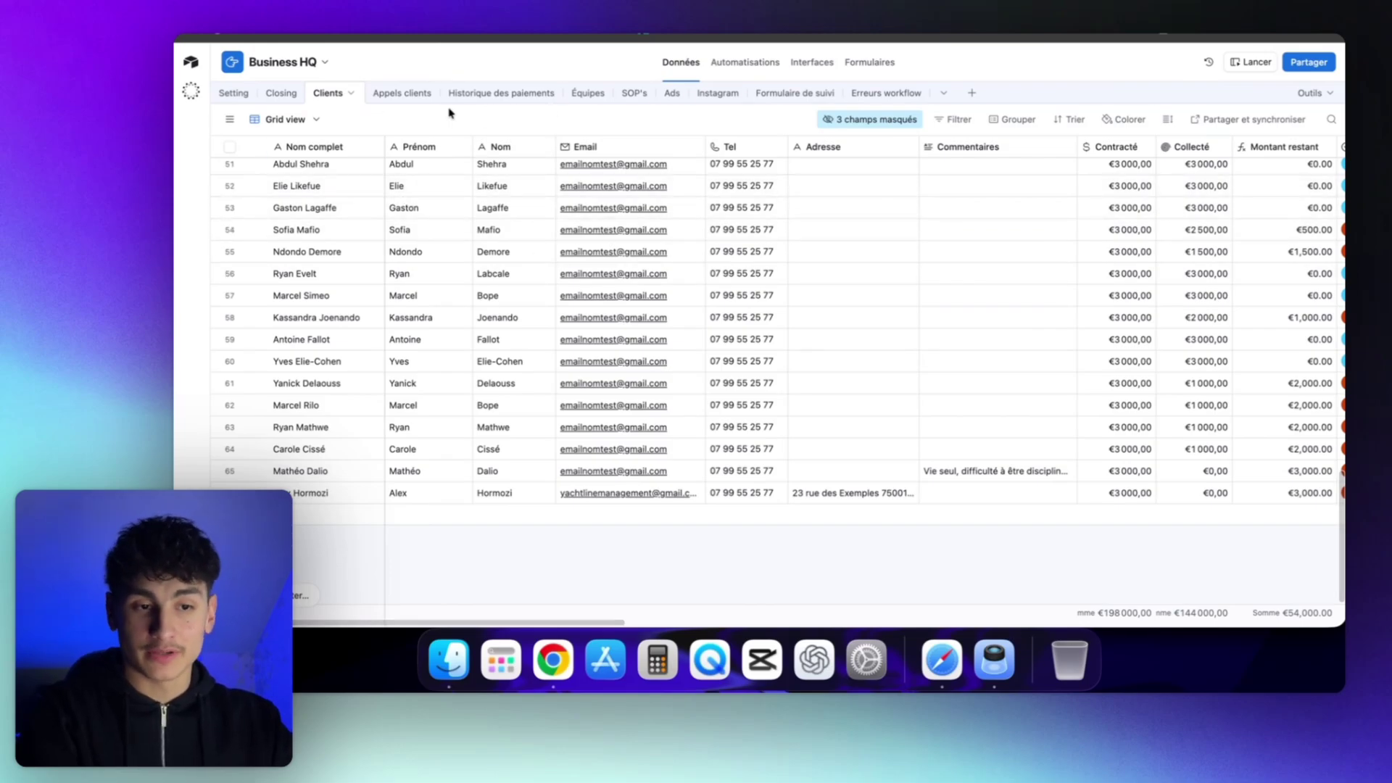
pyautogui.click(403, 93)
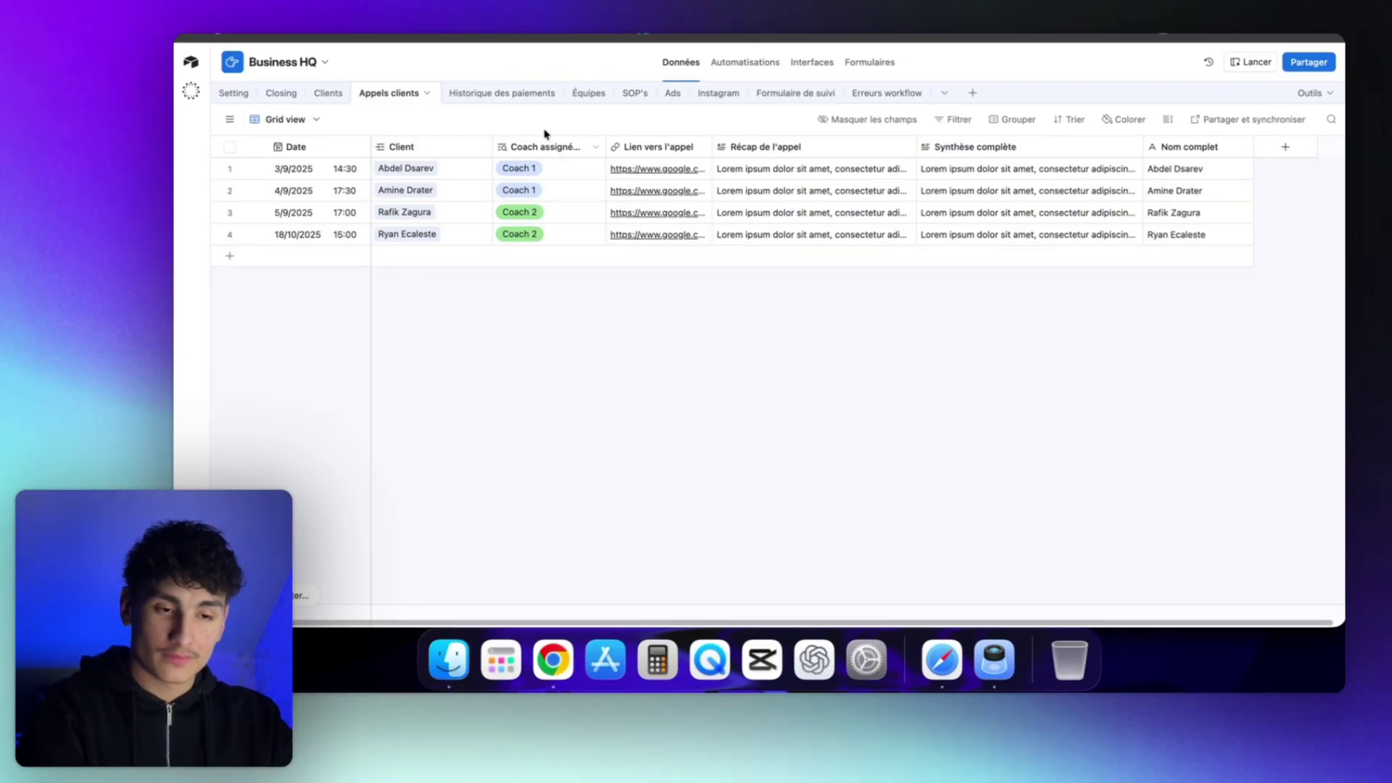
pyautogui.click(330, 94)
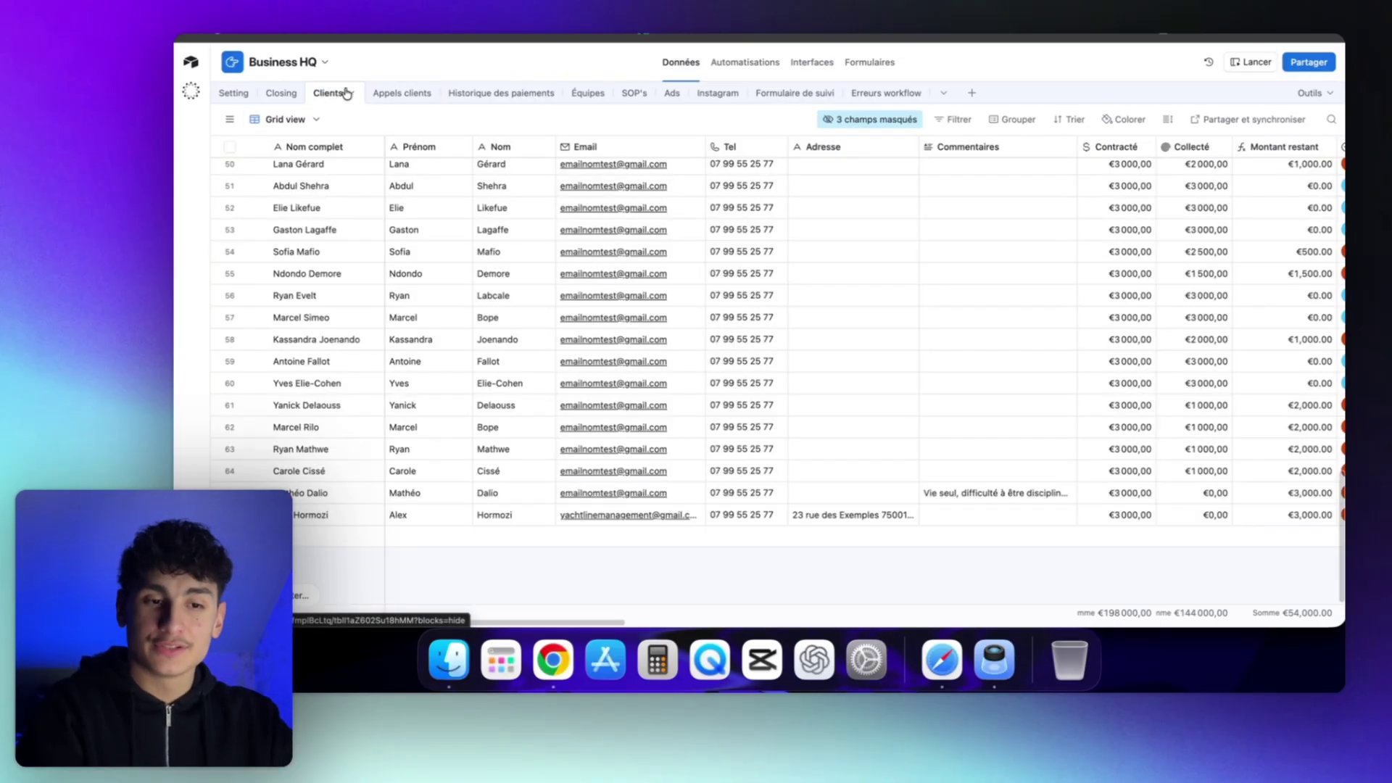
pyautogui.click(402, 93)
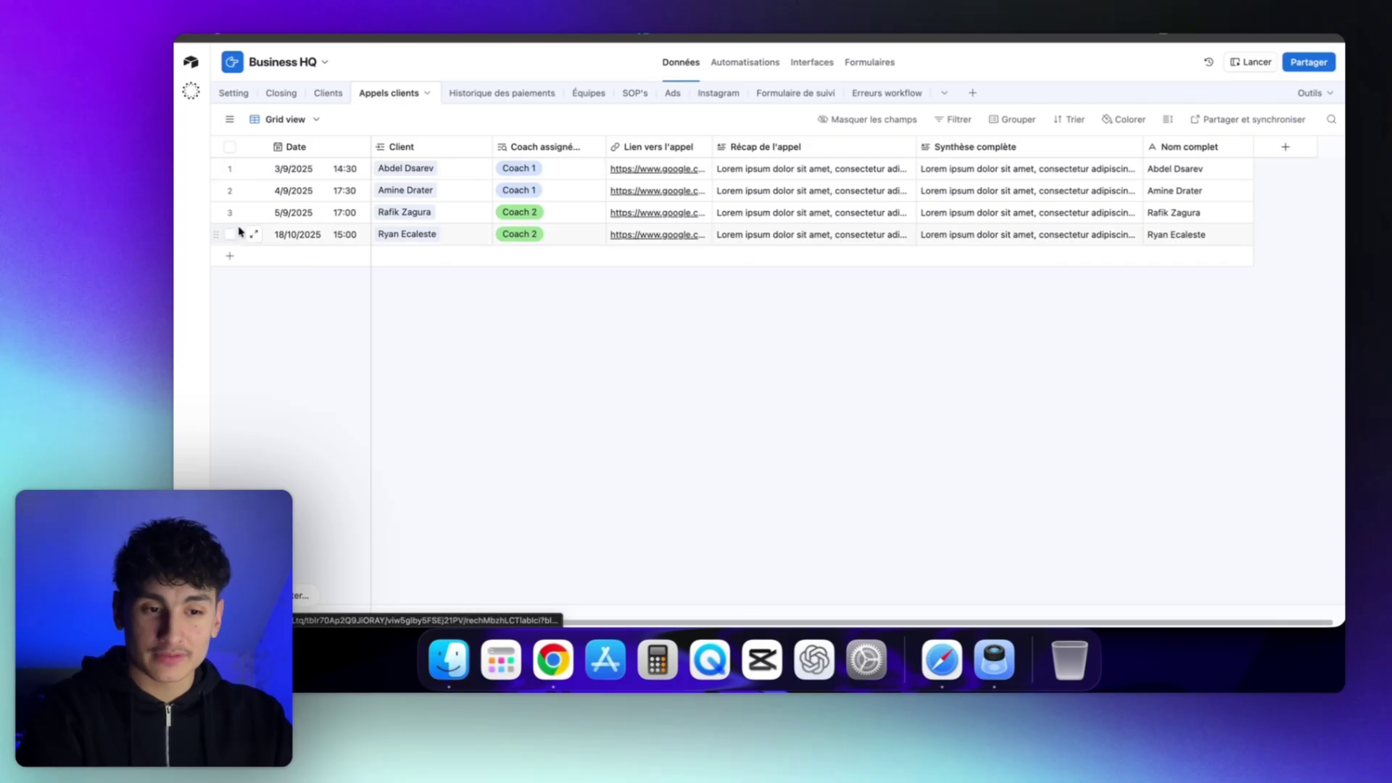
pyautogui.click(335, 97)
pyautogui.click(397, 93)
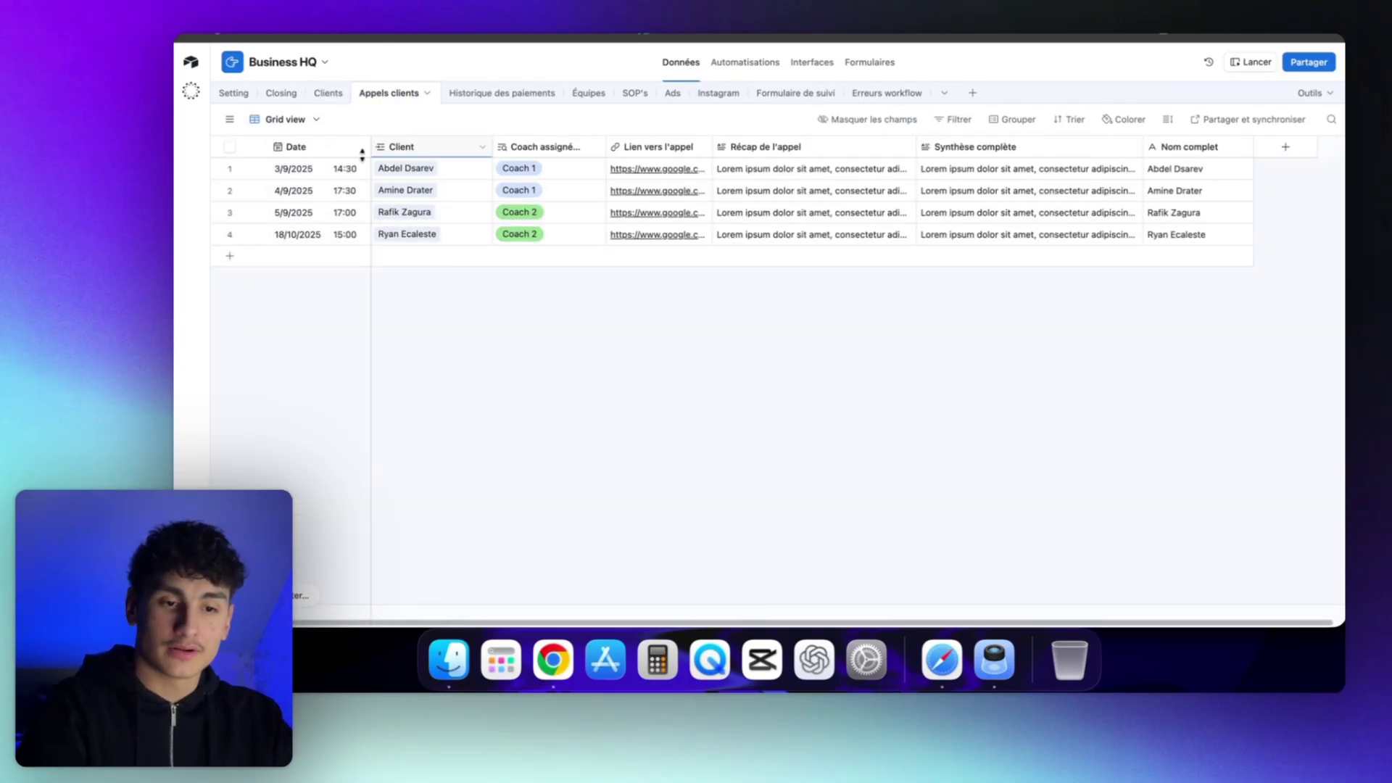
pyautogui.click(329, 94)
pyautogui.hscroll(15, 612, 264)
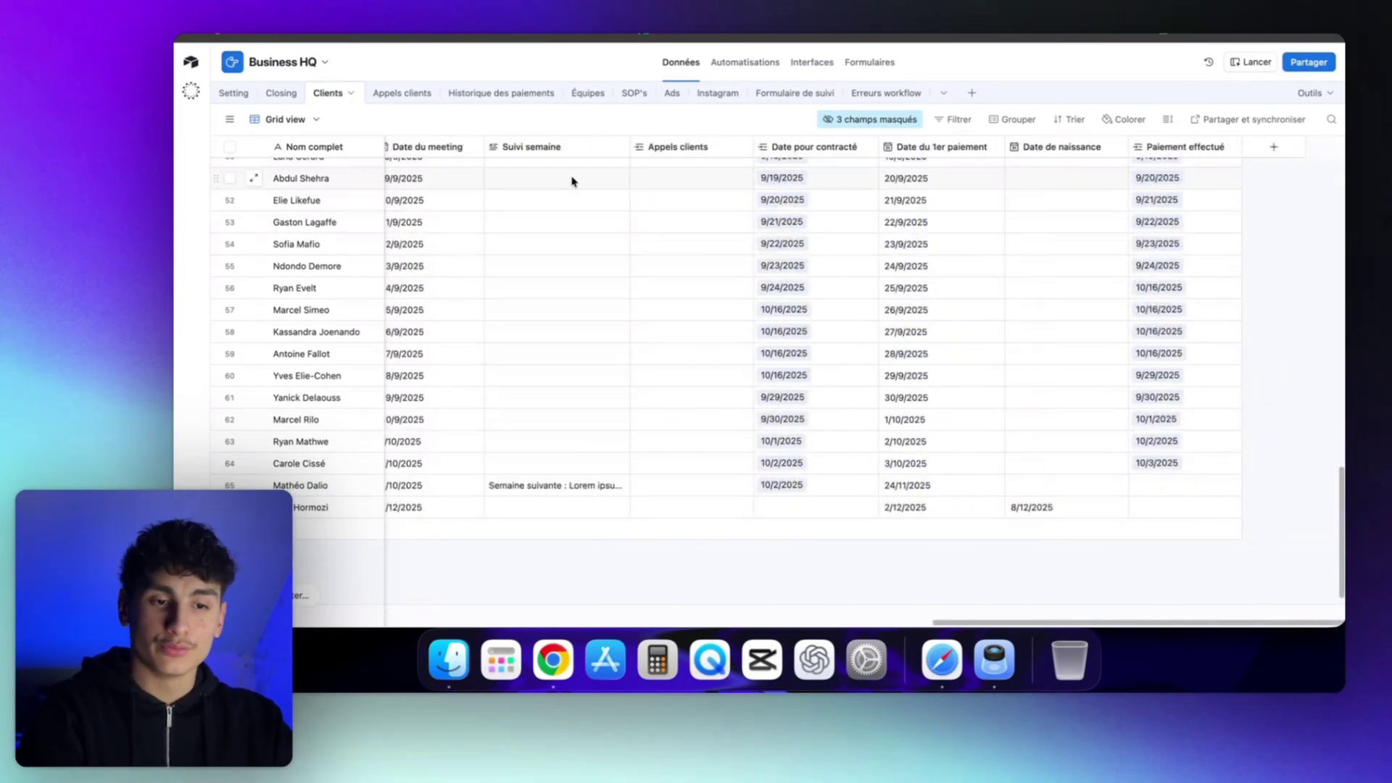
# - Look through the Historique des paiements table down to its last payments
pyautogui.click(500, 93)
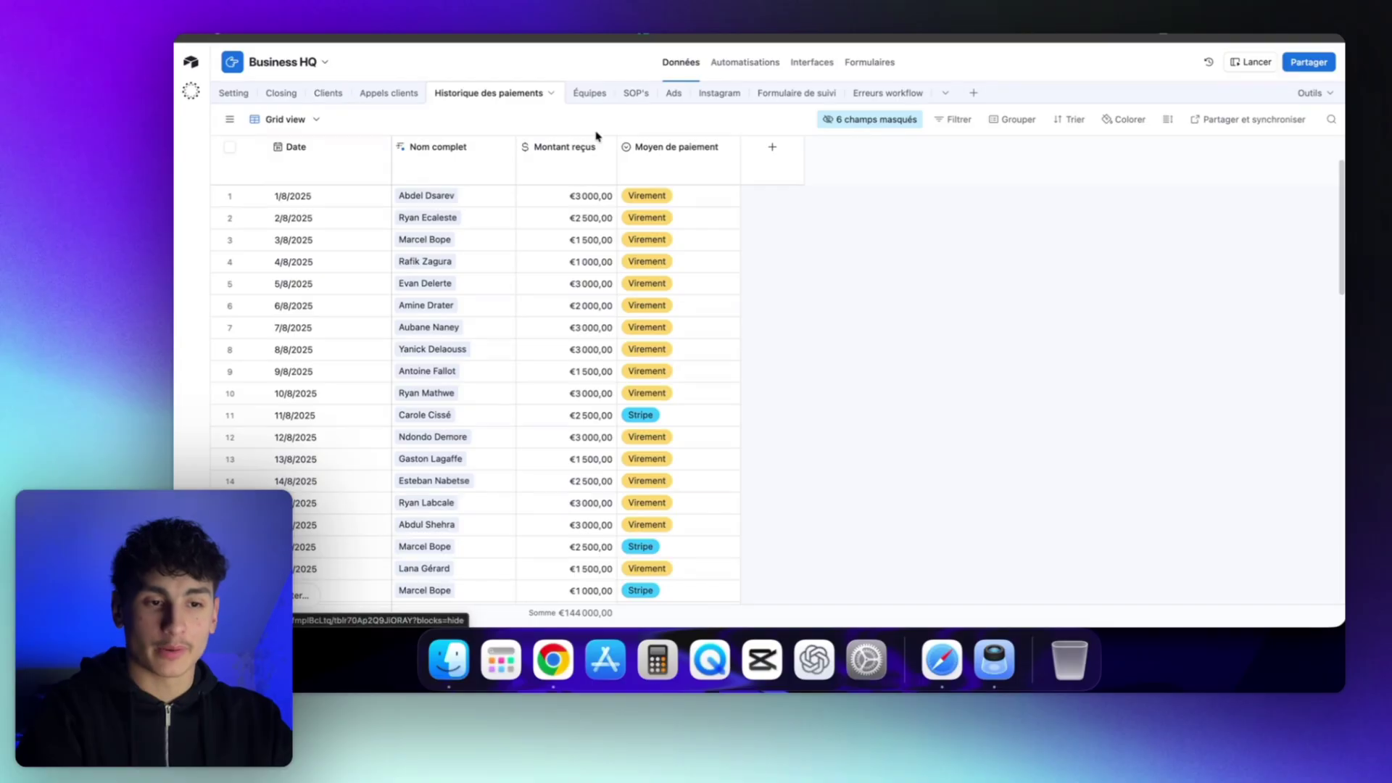
pyautogui.scroll(-12, 519, 304)
pyautogui.scroll(-5, 468, 439)
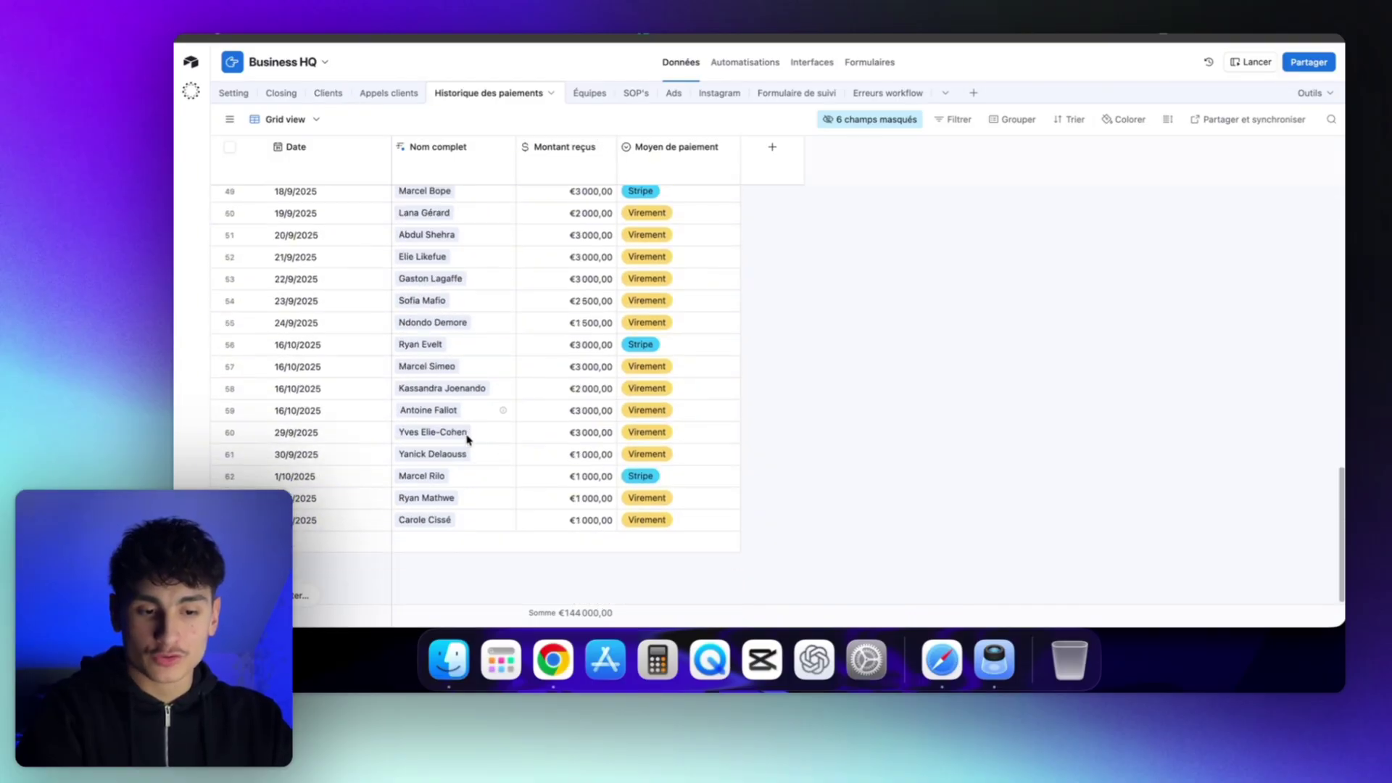
# - View the payment linked to the first client in the Paiement effectué field of the Clients table
pyautogui.click(327, 88)
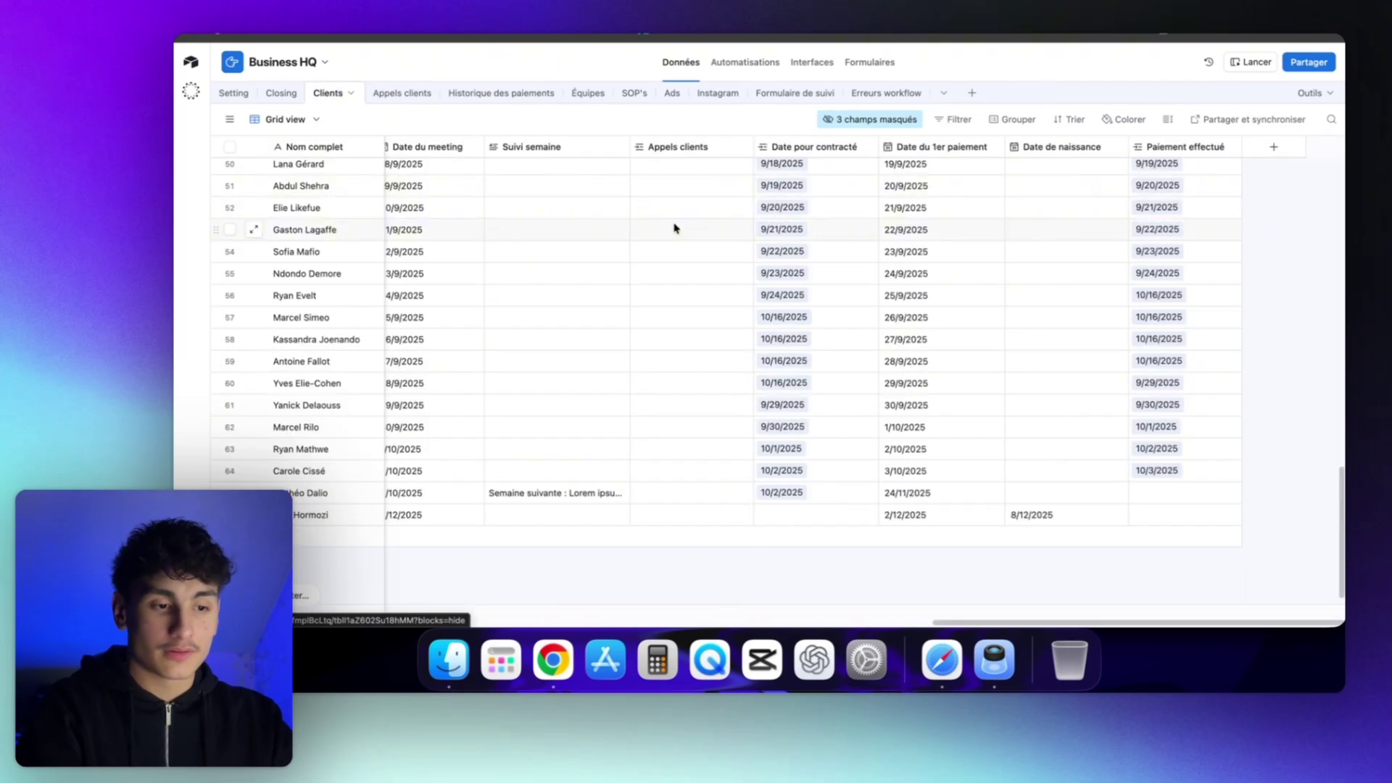
pyautogui.scroll(3, 674, 227)
pyautogui.scroll(-4, 674, 227)
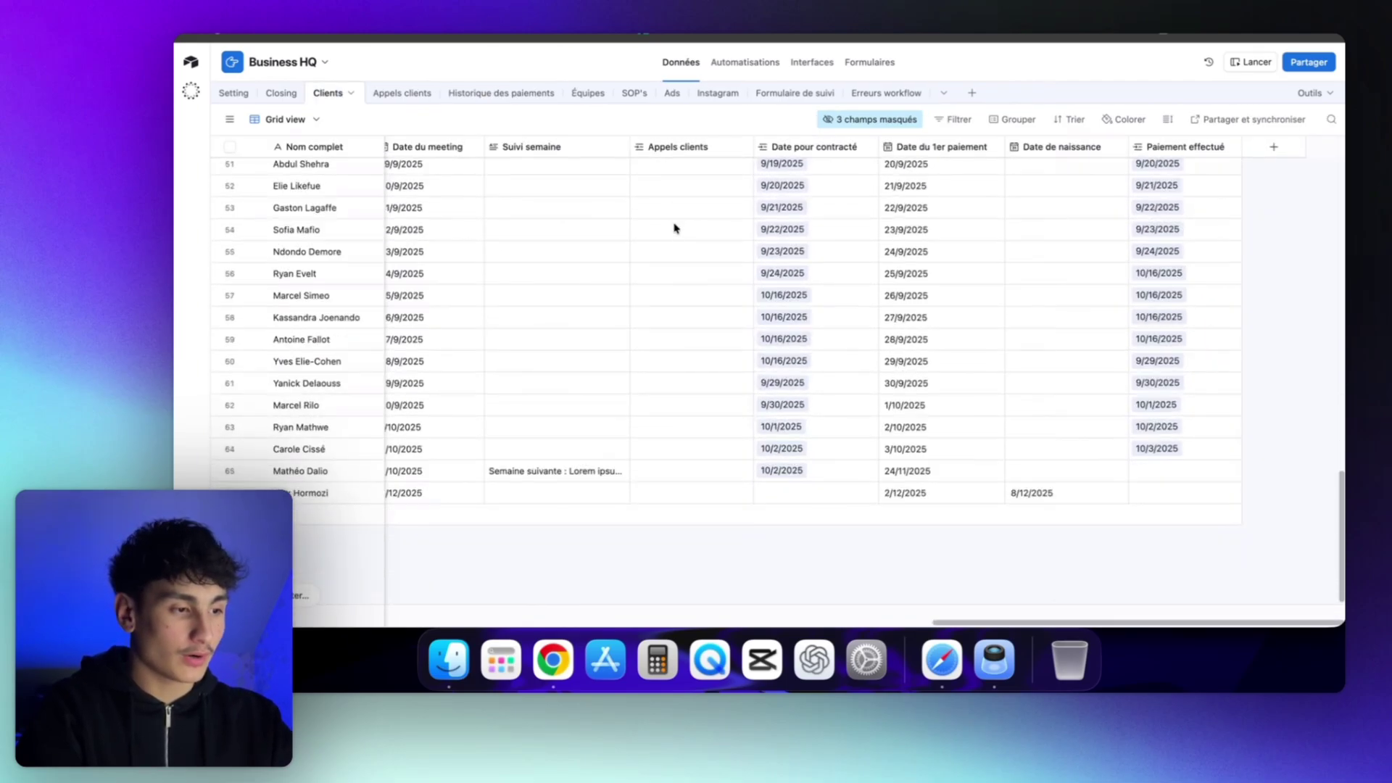
pyautogui.scroll(15, 1211, 170)
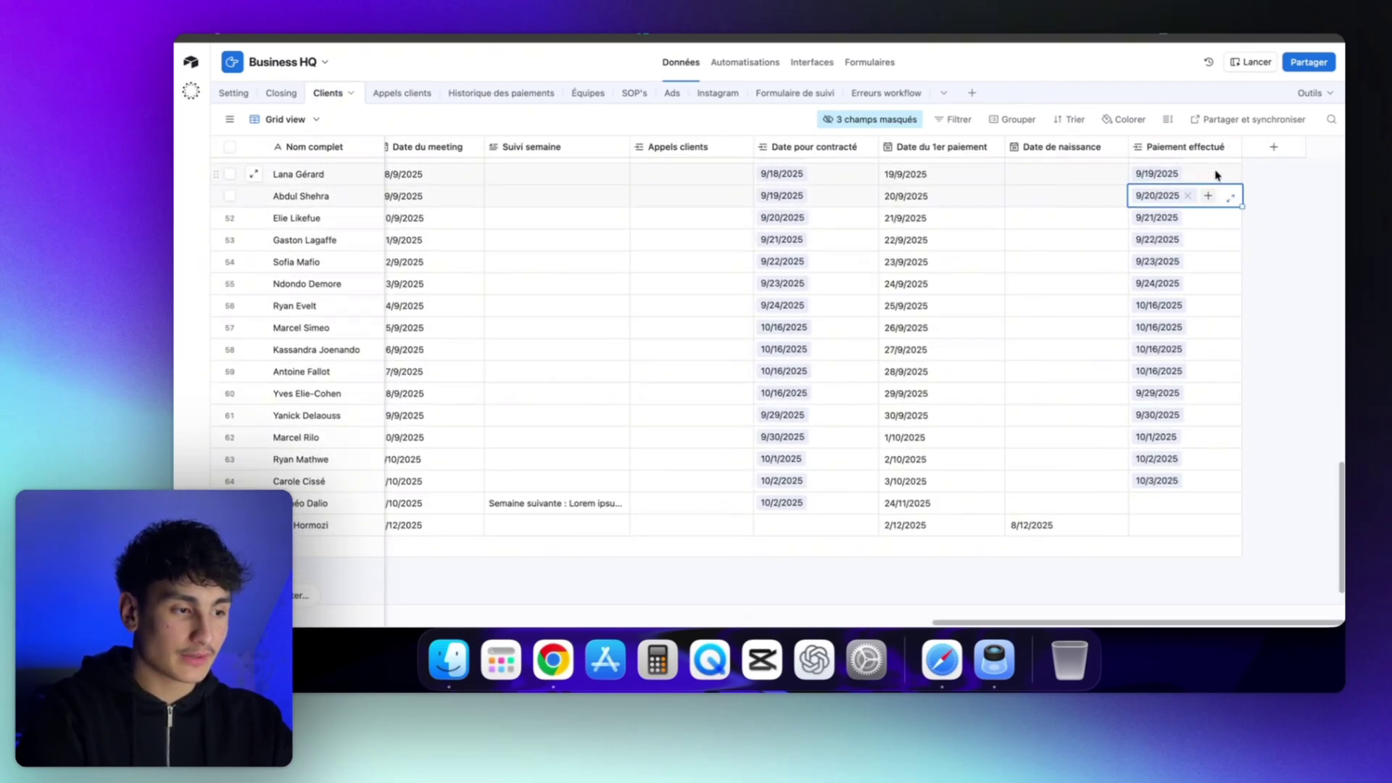
pyautogui.click(1193, 169)
pyautogui.click(1231, 171)
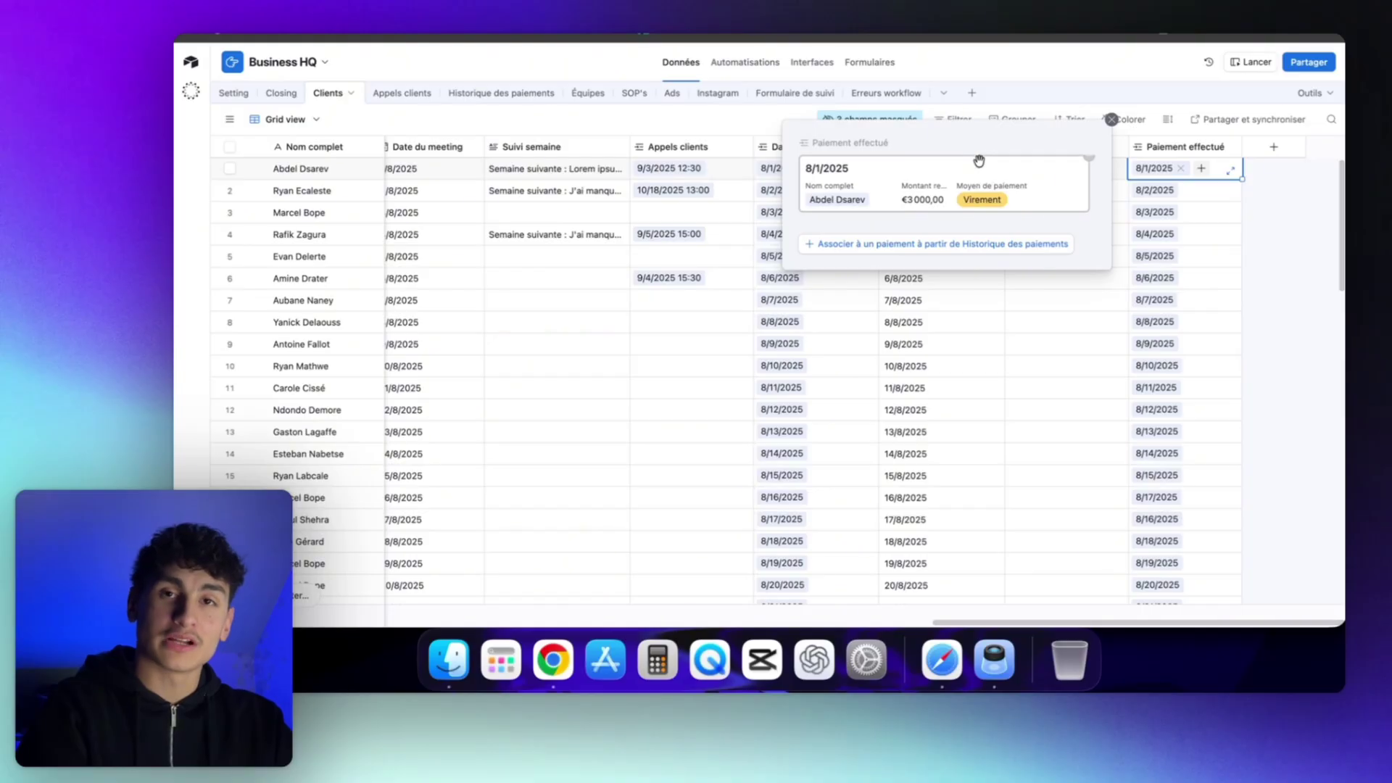
pyautogui.click(1112, 119)
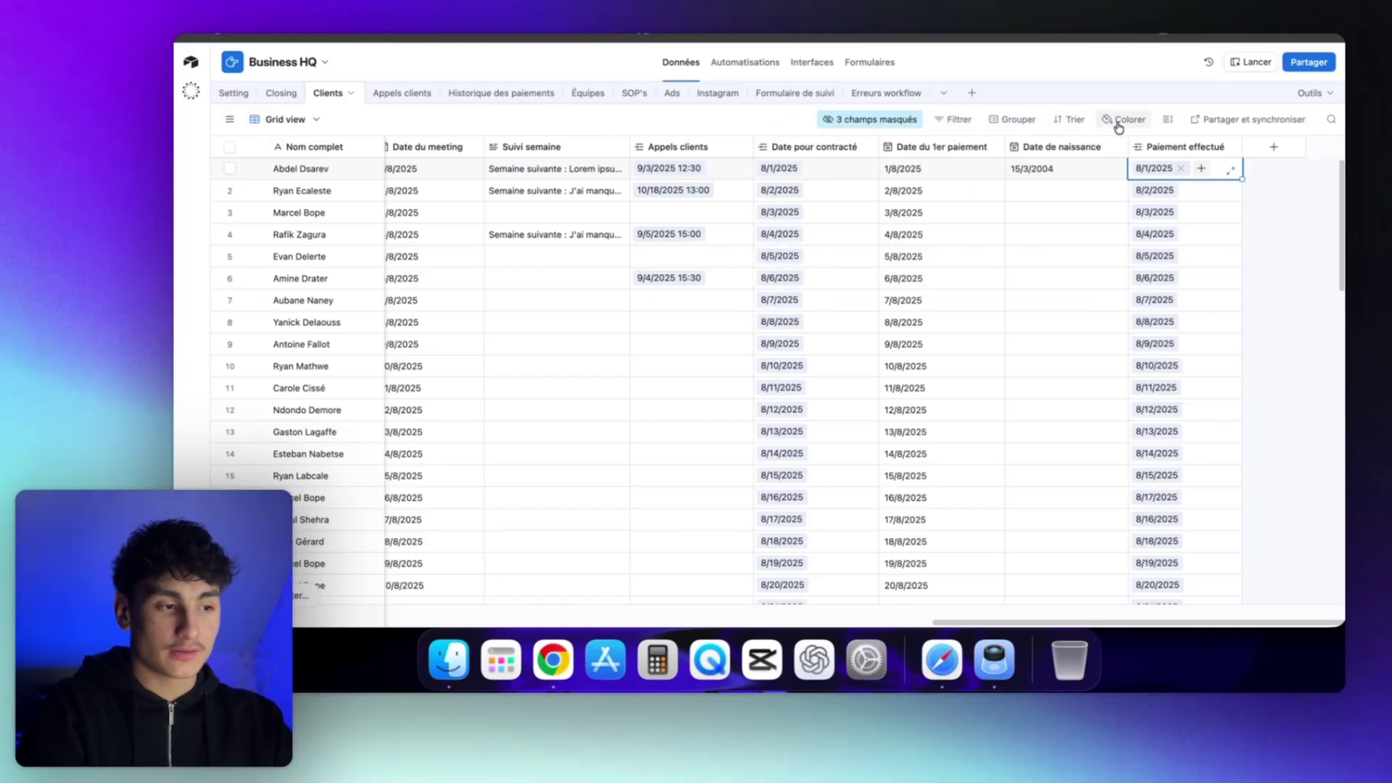
# - Review the Historique des paiements and Closing tables, and view the last records of the Clients table
pyautogui.click(493, 93)
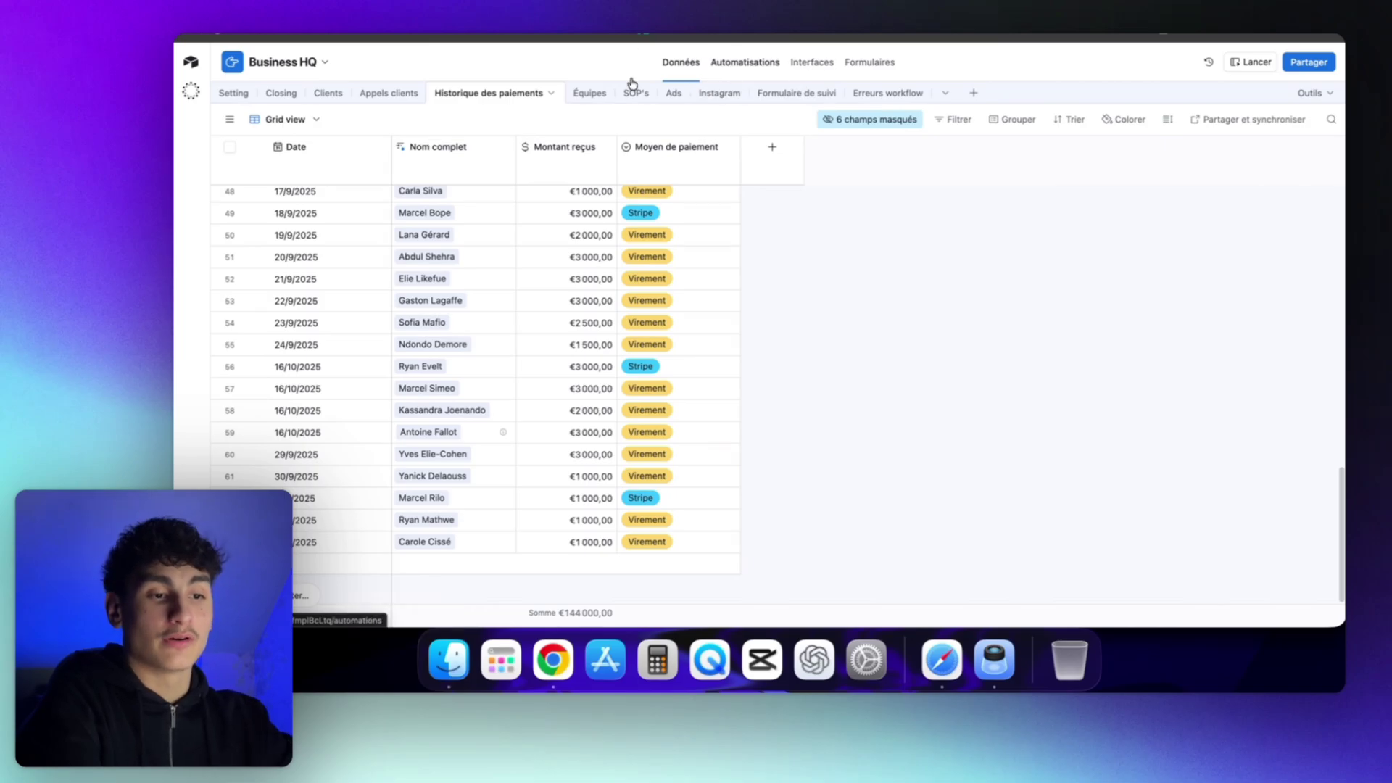
pyautogui.click(277, 102)
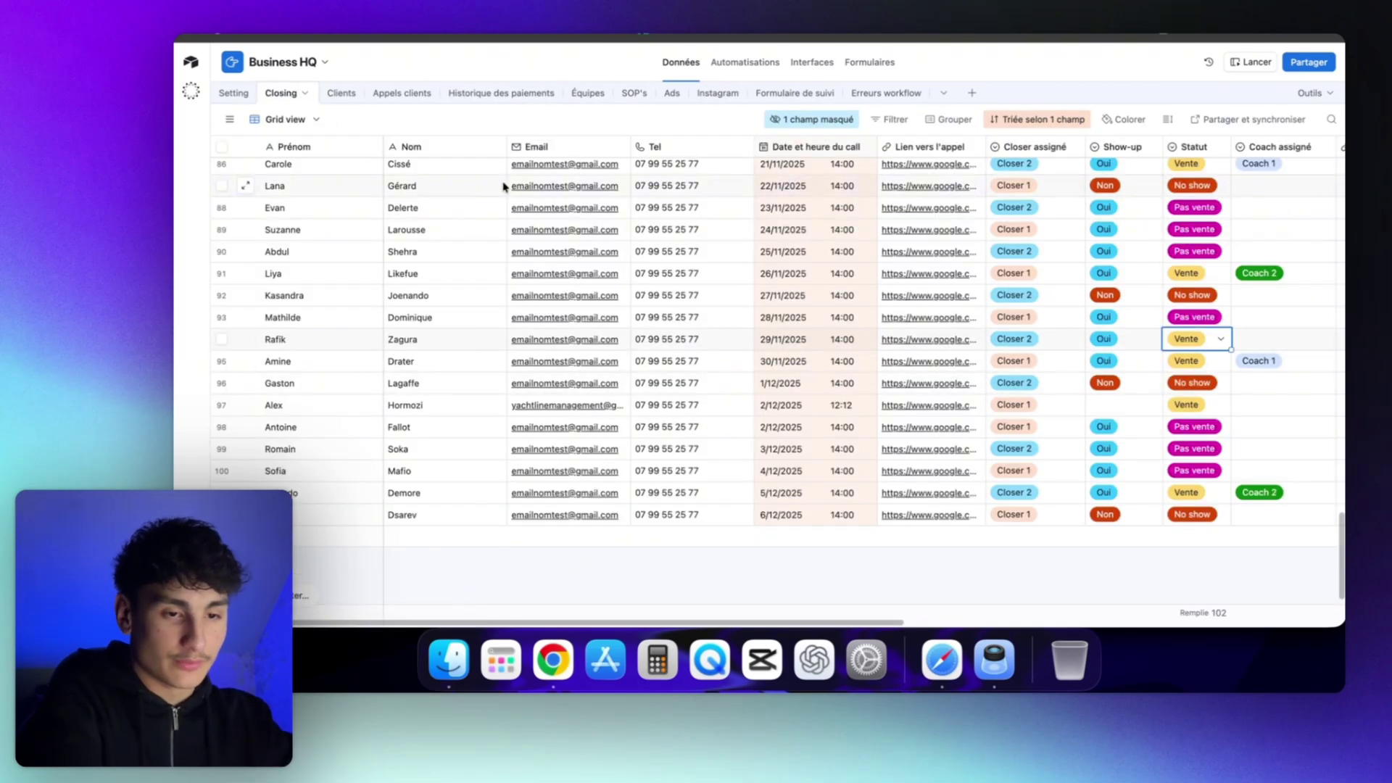
pyautogui.click(346, 95)
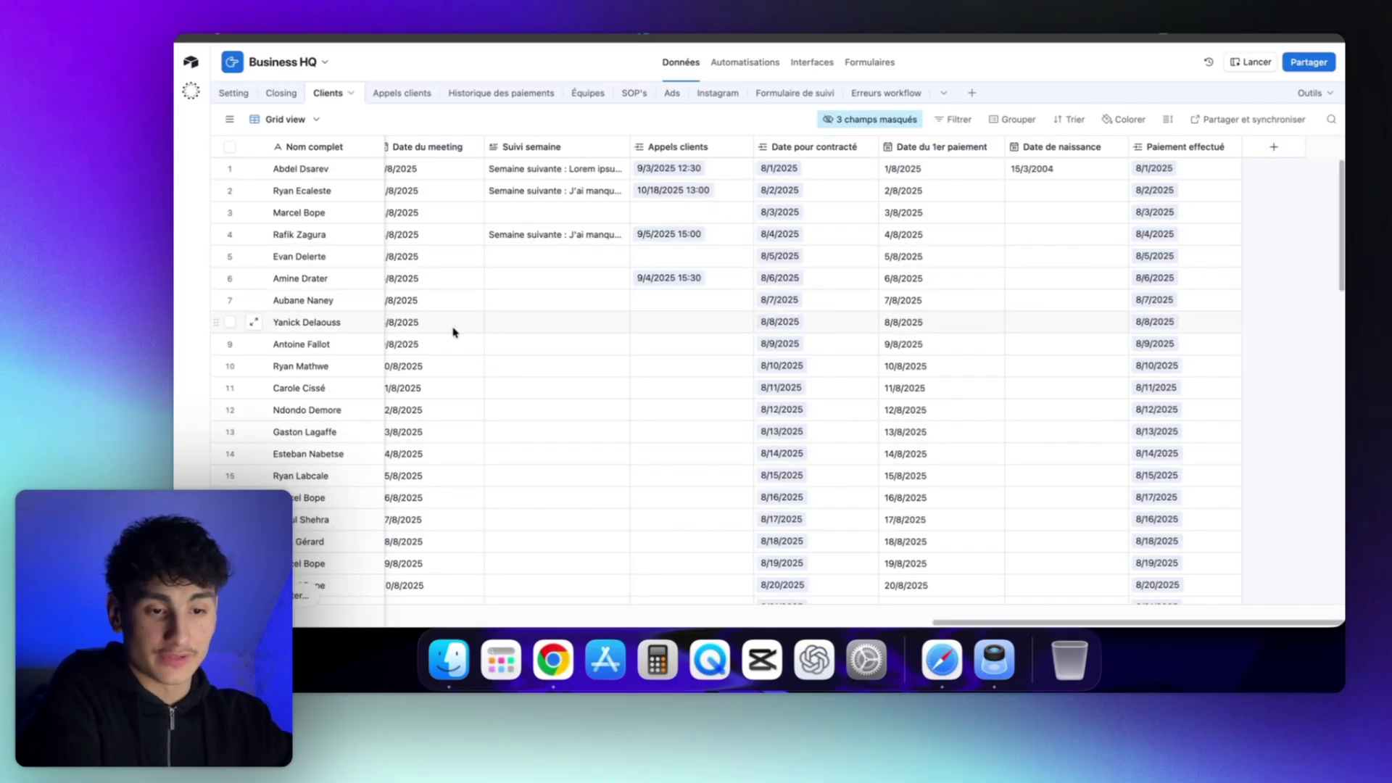
pyautogui.hscroll(-15, 450, 329)
pyautogui.scroll(-15, 453, 333)
pyautogui.scroll(-3, 453, 333)
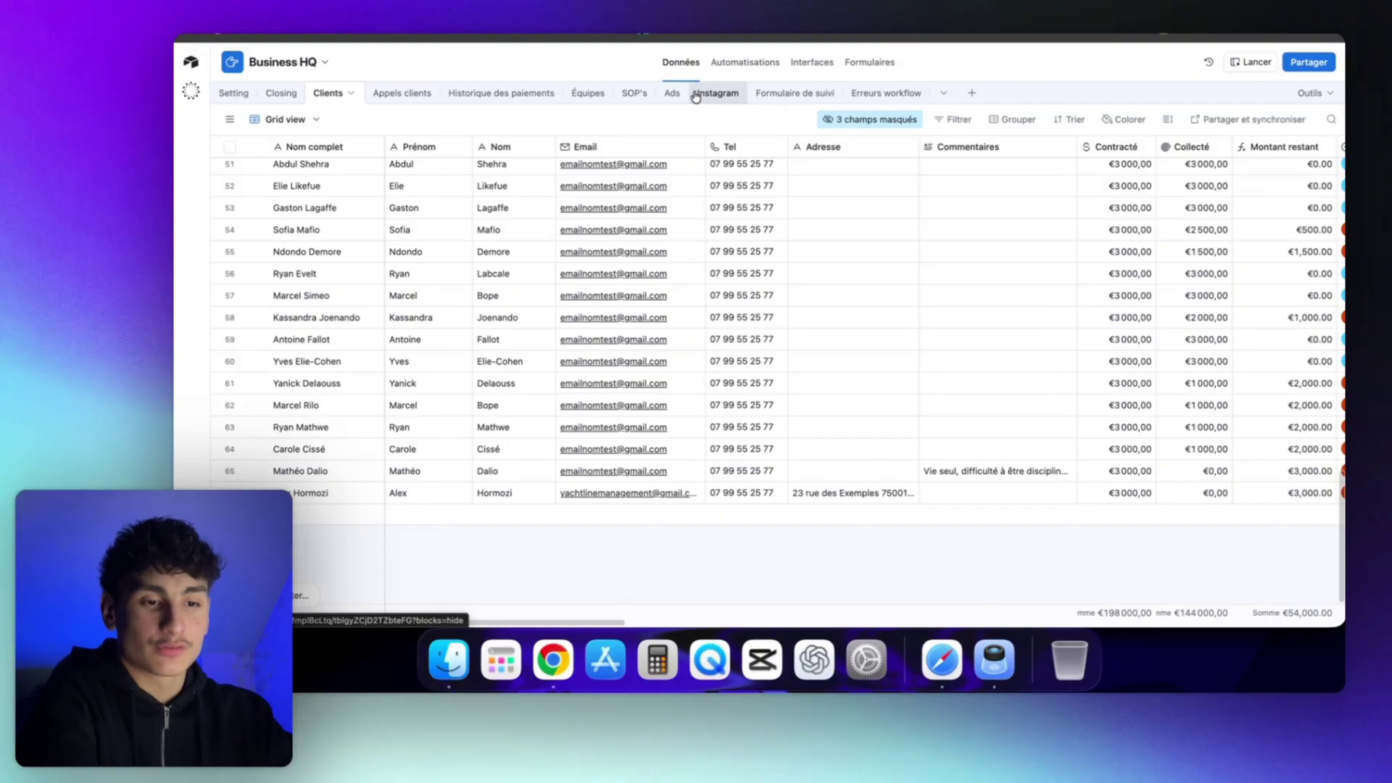
# - Examine the first client's record and its Suivi semaine entries on the Fiches clients interface page
pyautogui.click(805, 74)
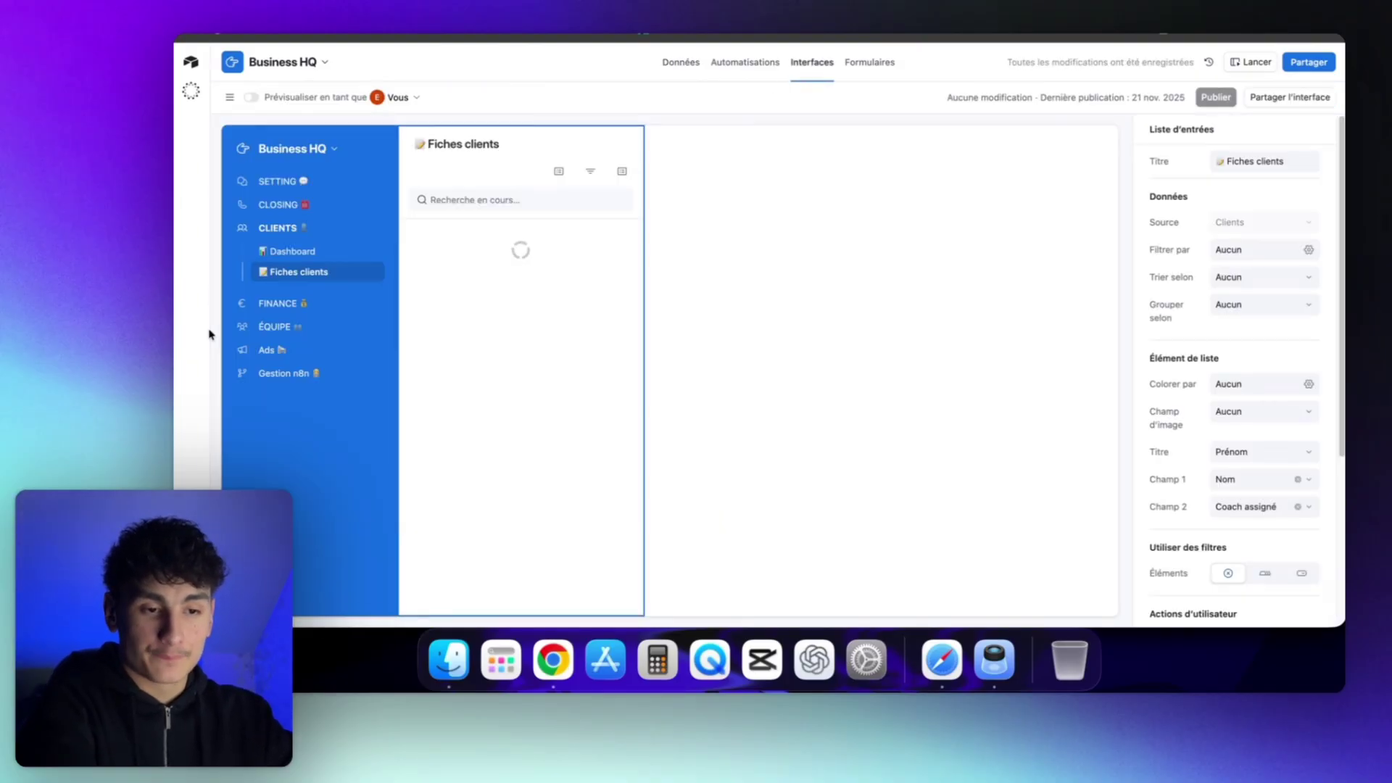
pyautogui.scroll(-10, 737, 313)
pyautogui.scroll(10, 814, 389)
pyautogui.scroll(-10, 816, 389)
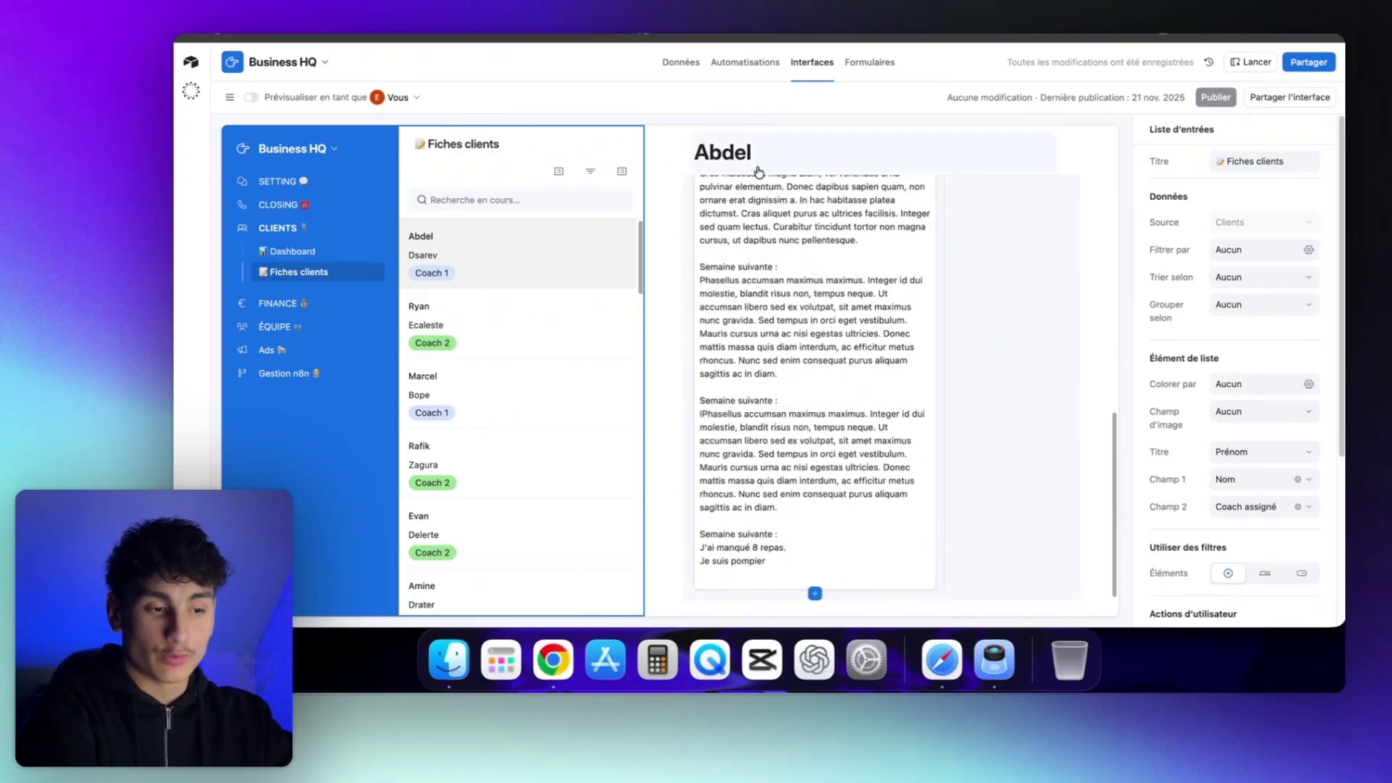
pyautogui.scroll(10, 739, 274)
pyautogui.scroll(-10, 739, 274)
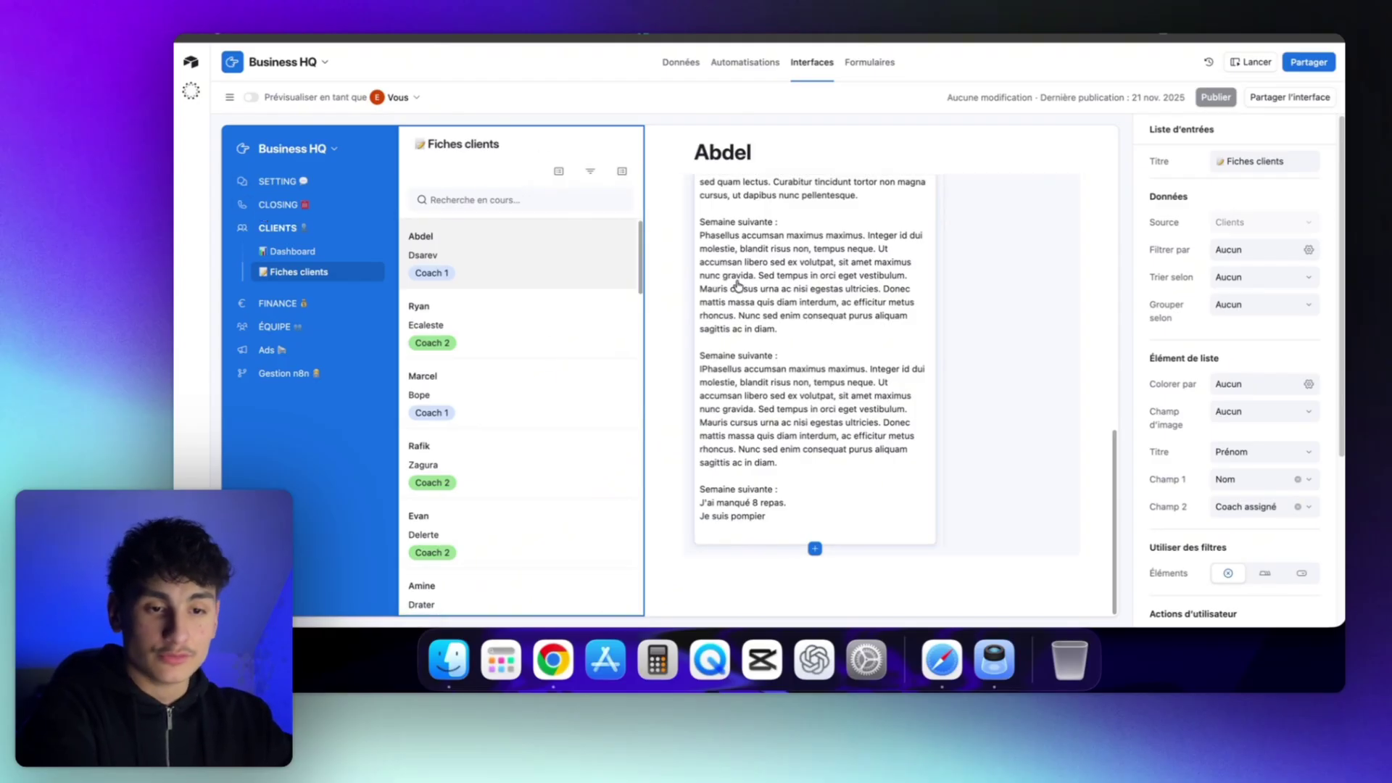
# - View the Dashboard page of the CLIENTS interface section and compare it with the Clients data table
pyautogui.click(681, 63)
pyautogui.click(810, 62)
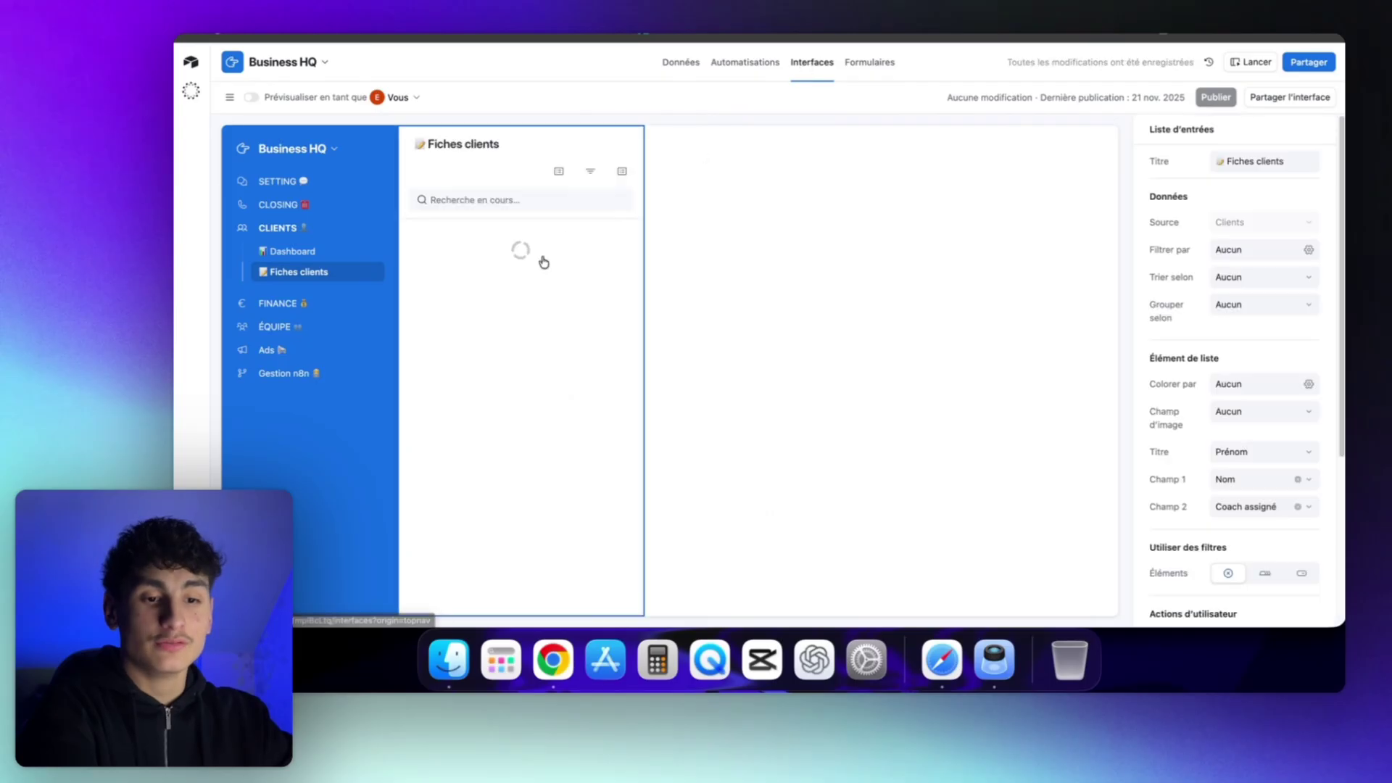
pyautogui.click(319, 251)
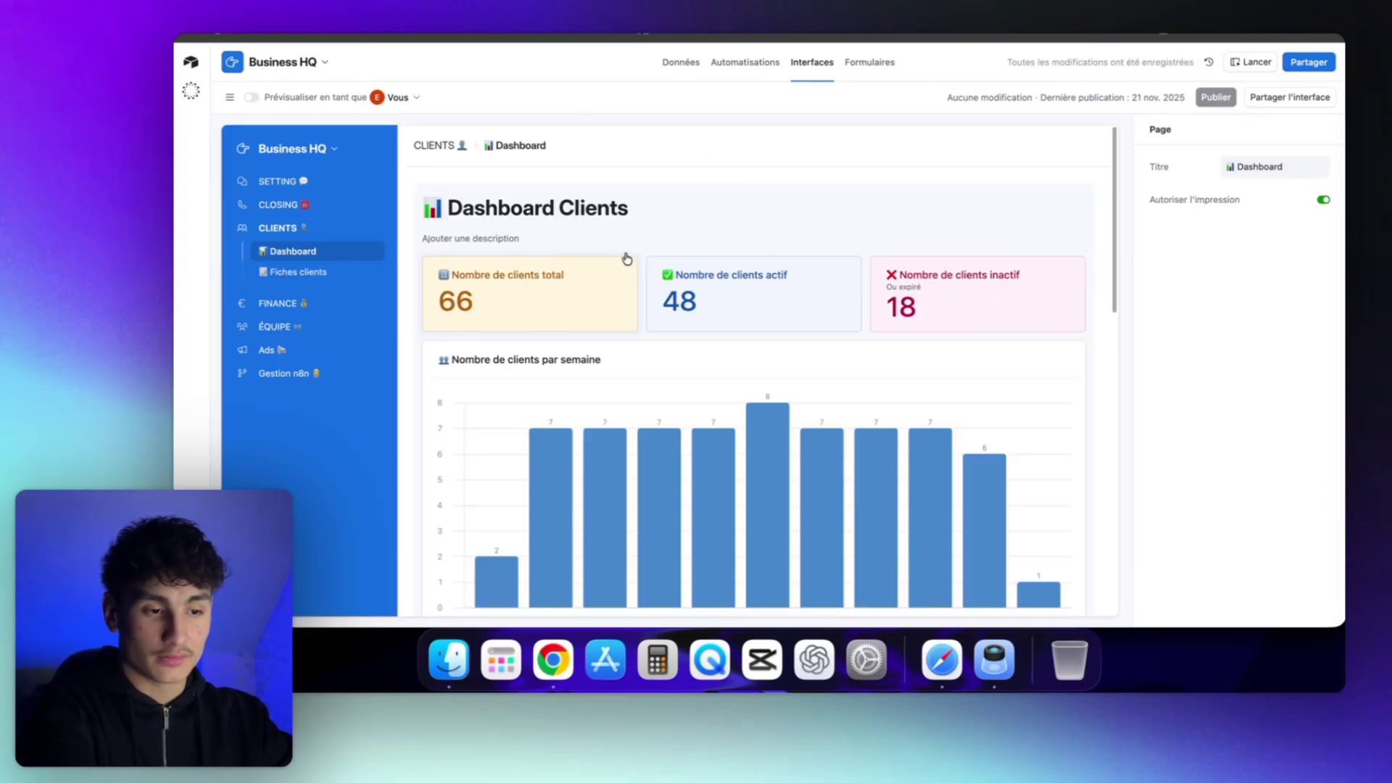
pyautogui.click(665, 68)
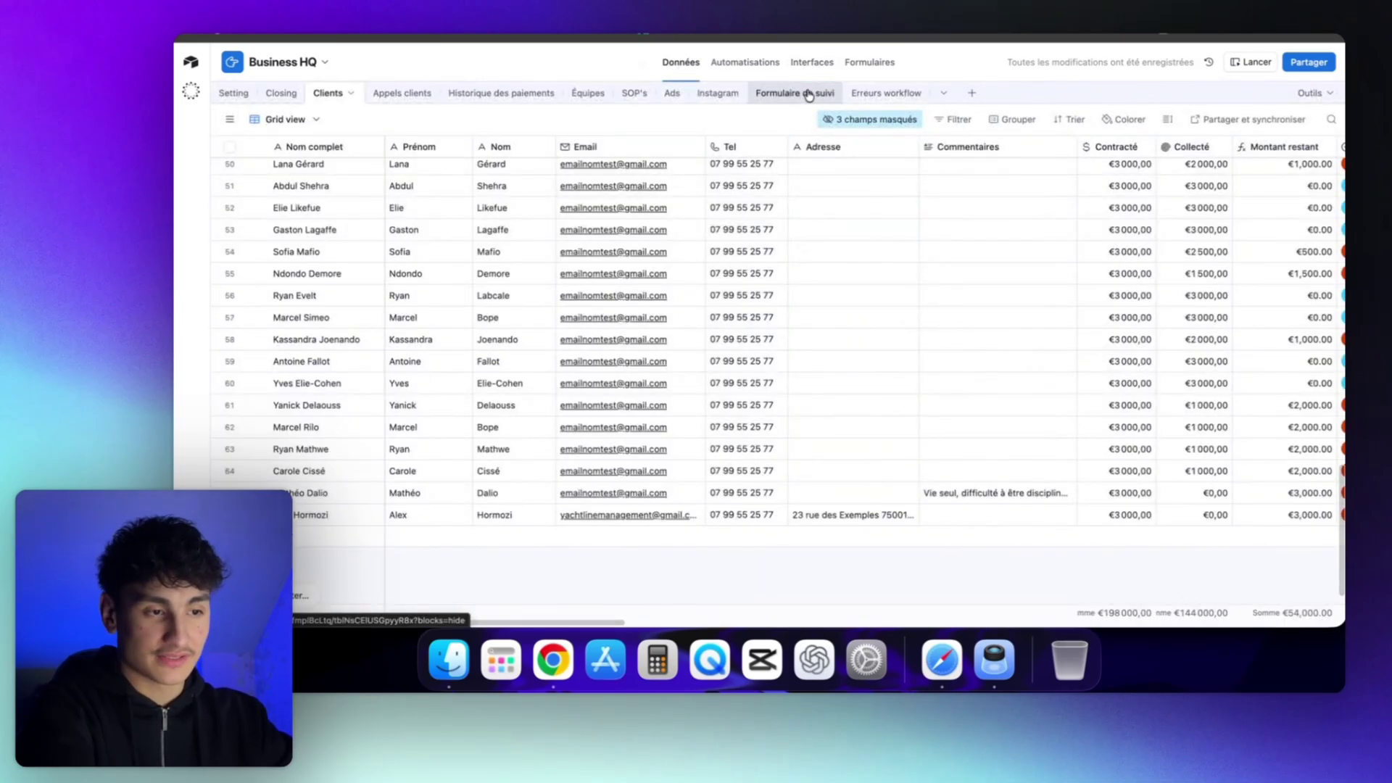
pyautogui.click(812, 65)
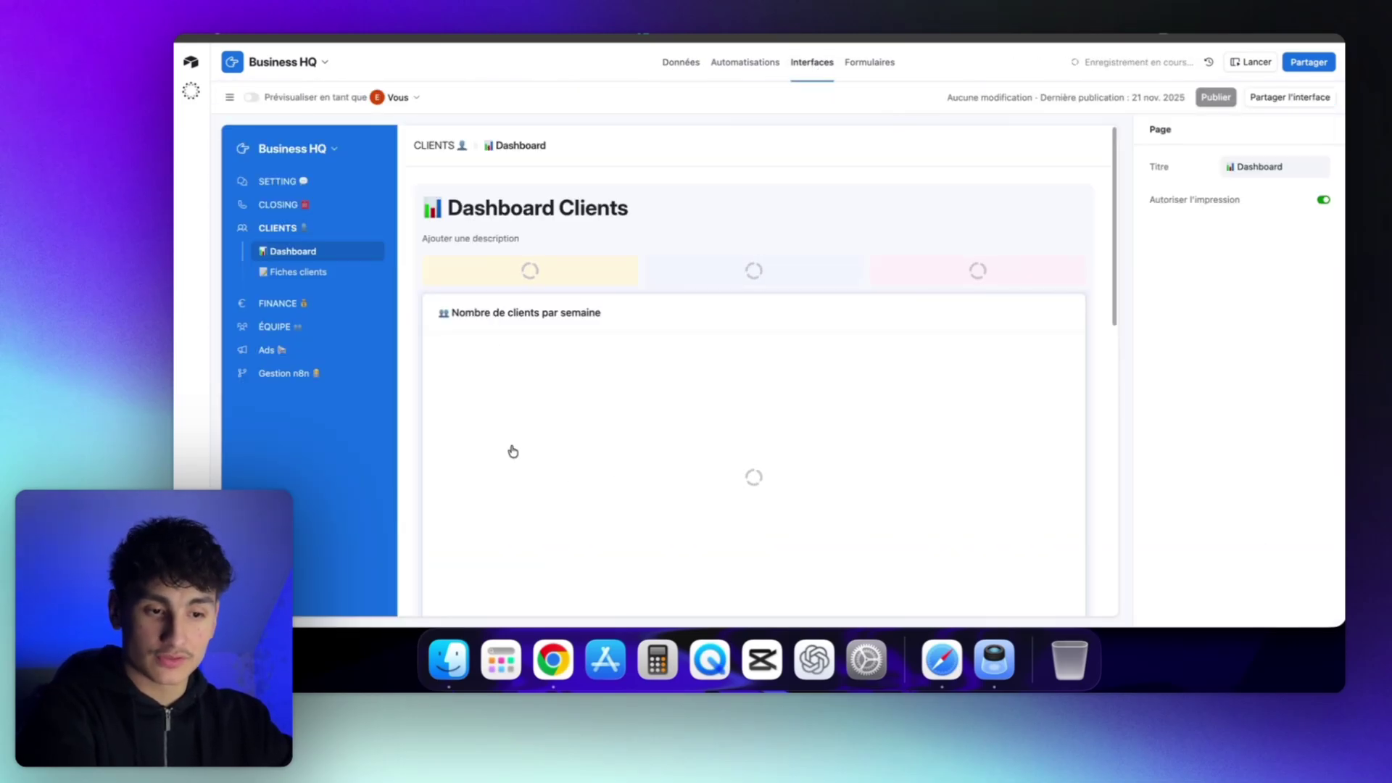
# - Return to the Clients data table and briefly view the AI assistant's new discussion panel
pyautogui.click(680, 66)
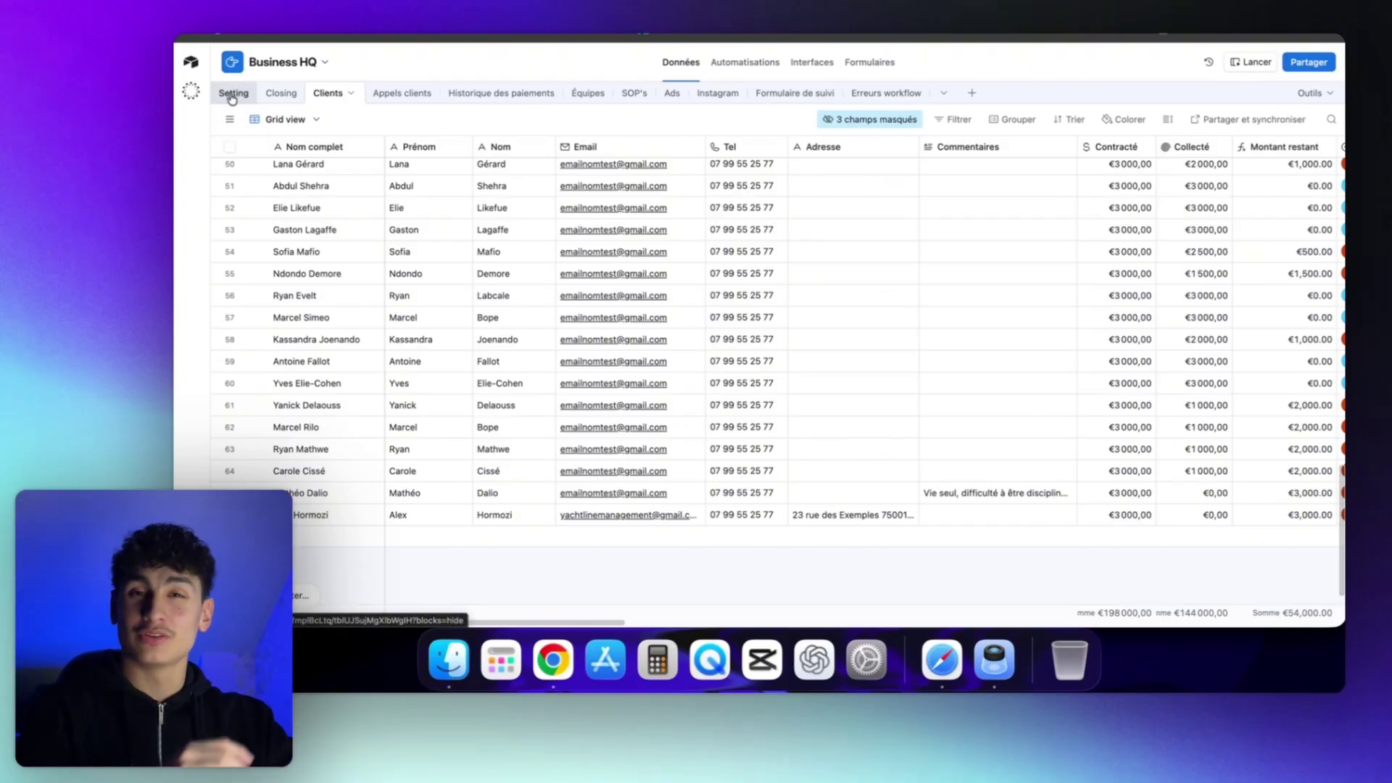
pyautogui.click(191, 90)
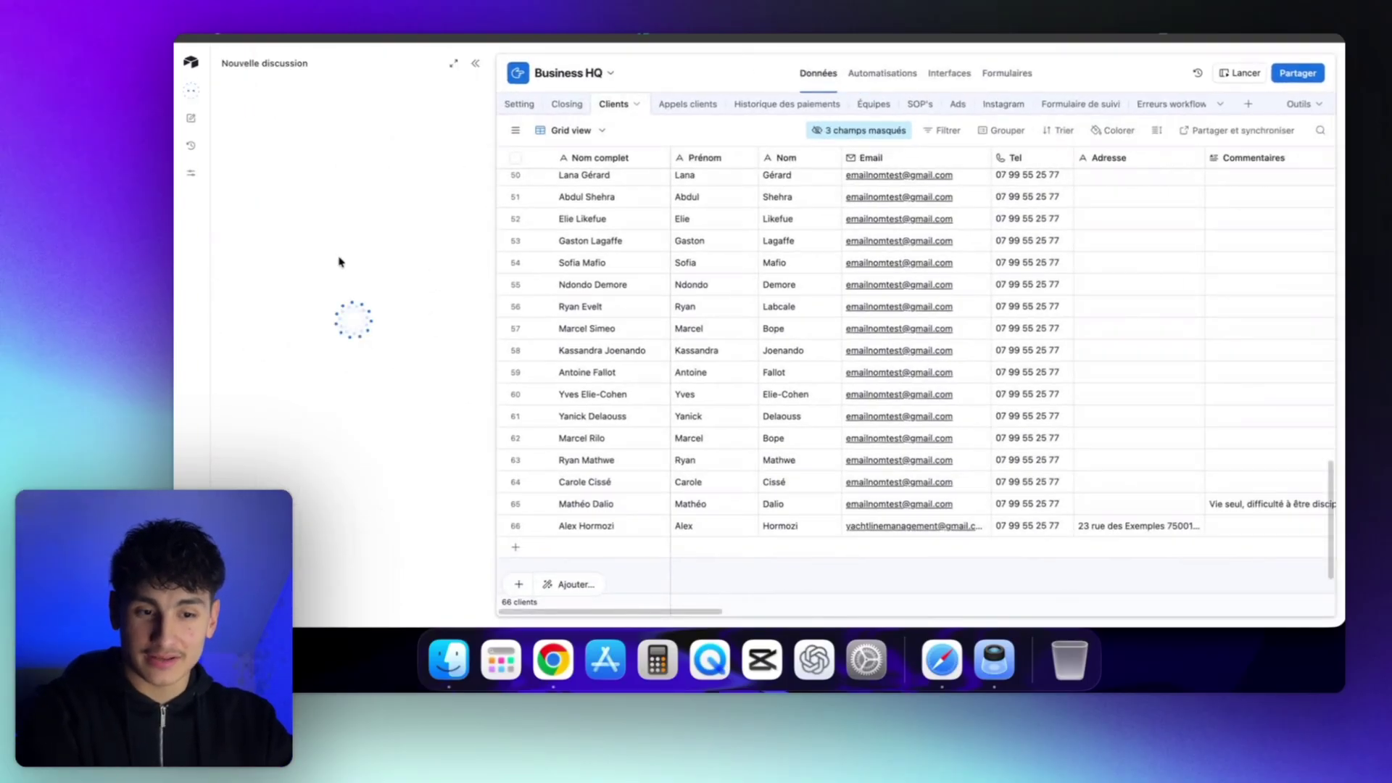
pyautogui.click(475, 63)
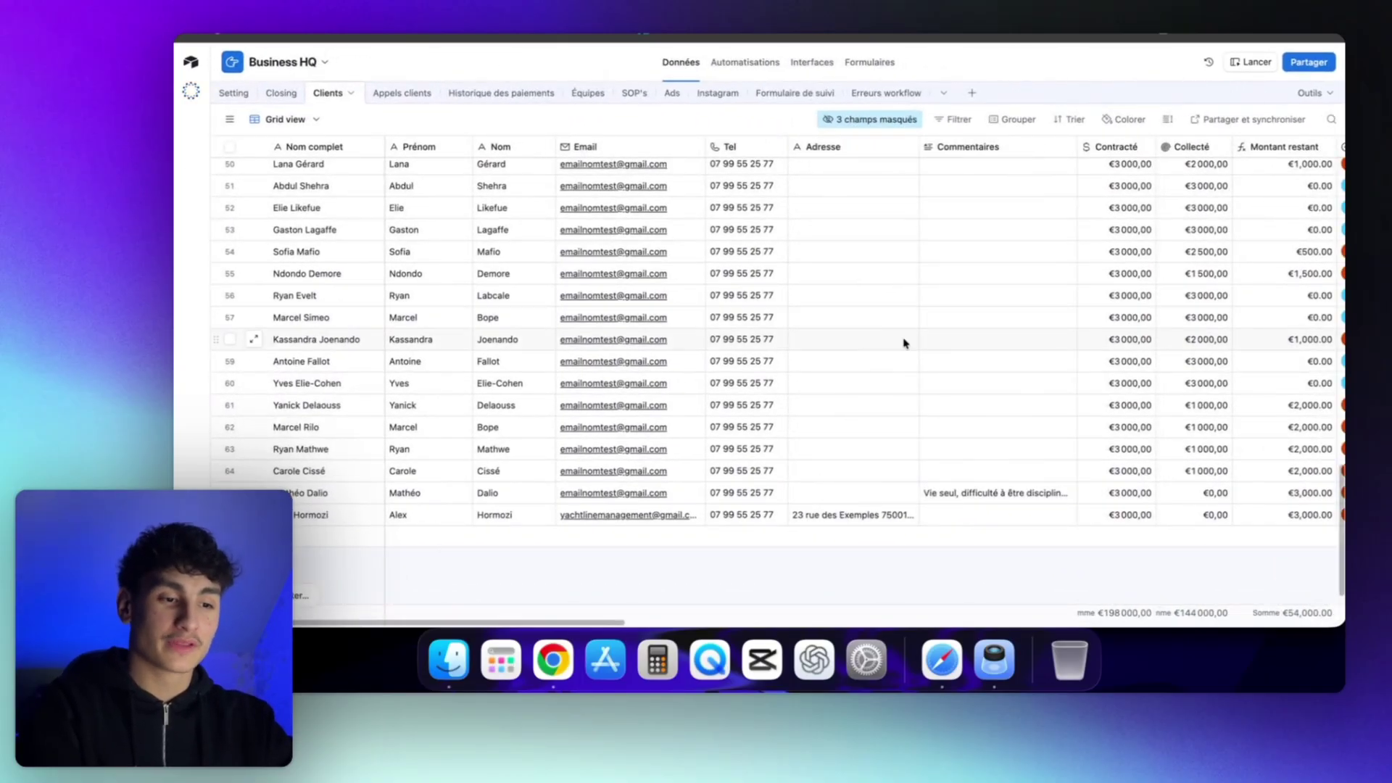
pyautogui.click(904, 196)
pyautogui.click(1022, 226)
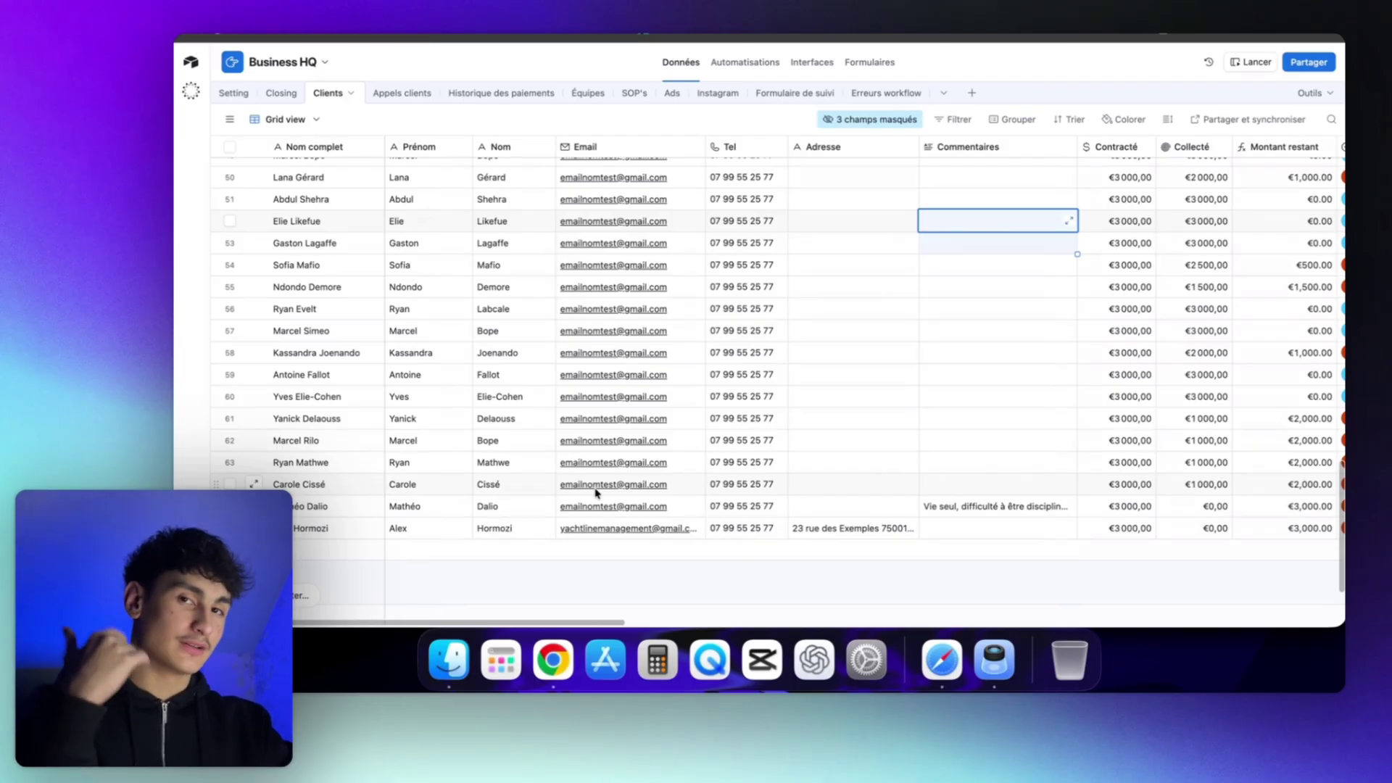
pyautogui.moveTo(508, 287); pyautogui.dragTo(704, 340)
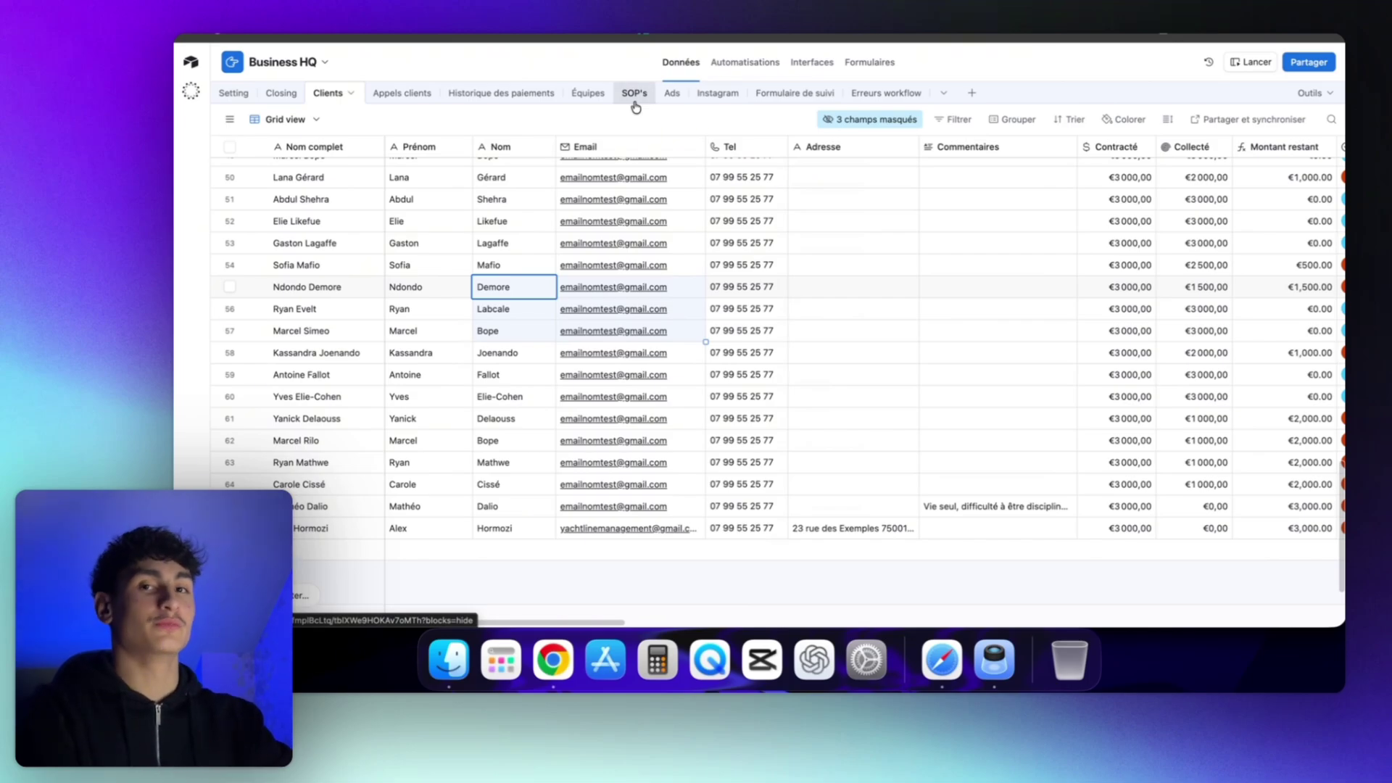
# - Switch to n8n and examine the Webhook, Edit Fields and Create a record nodes of the Stripe-to-Airtable payment reporting workflow
pyautogui.click(580, 63)
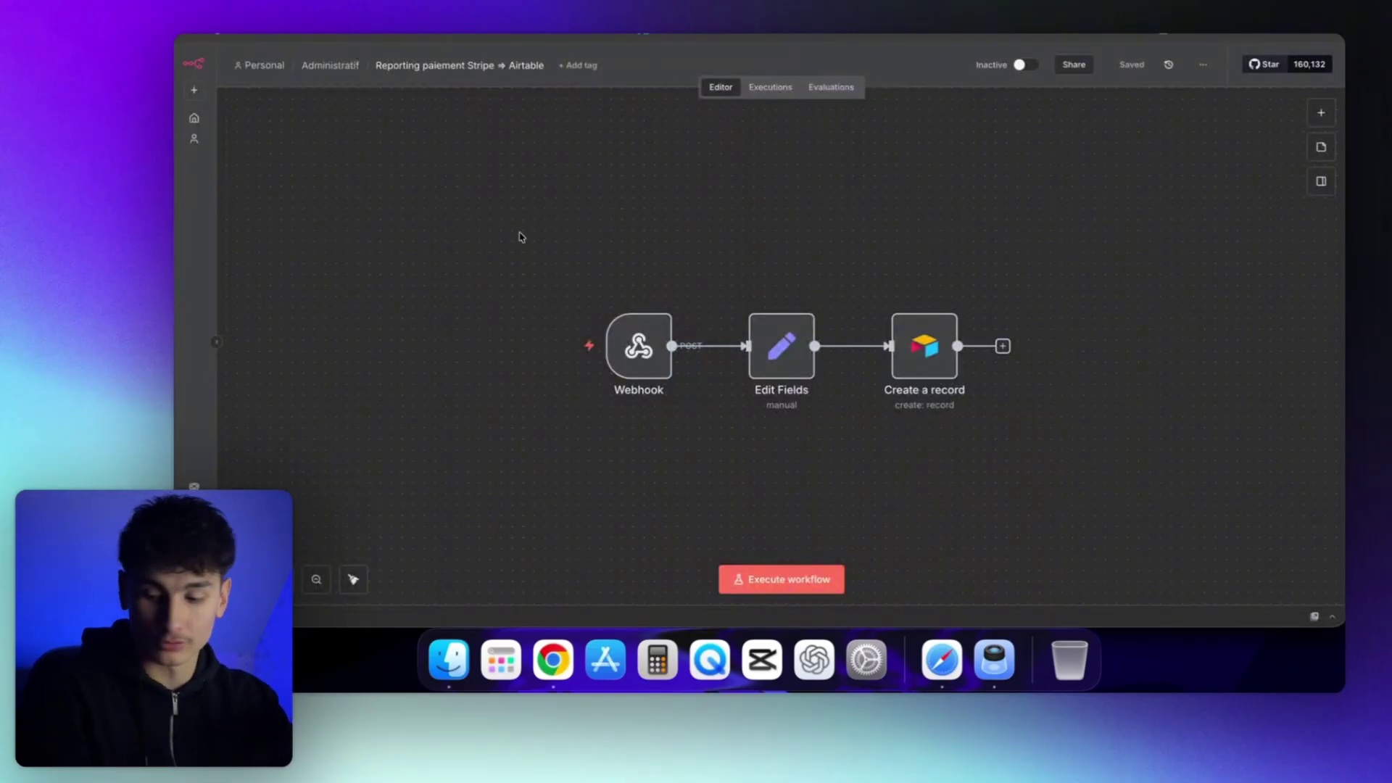
pyautogui.moveTo(497, 186); pyautogui.dragTo(971, 406)
pyautogui.click(1012, 247)
pyautogui.moveTo(1051, 210); pyautogui.dragTo(950, 208)
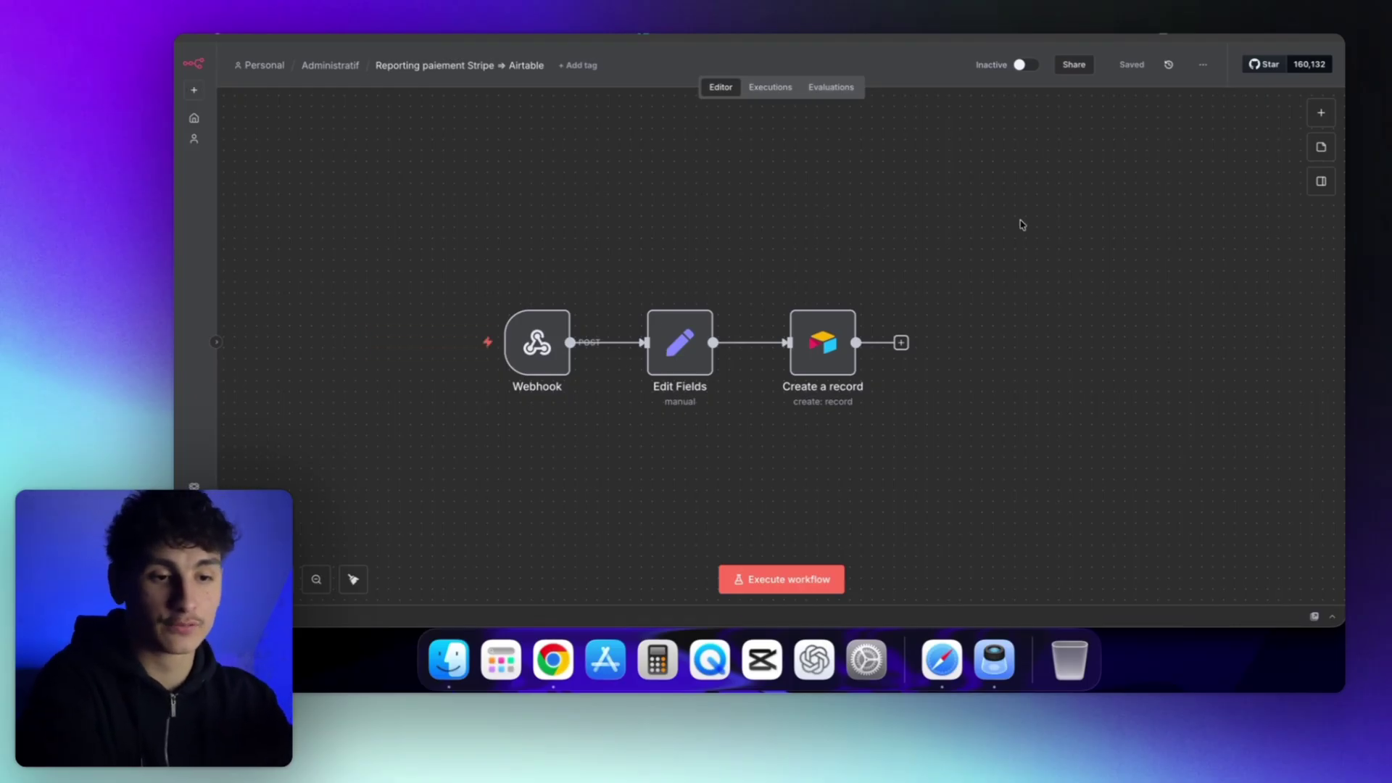
# - Compare a Stripe payment row in Airtable's Historique des paiements table with the nodes of the n8n payment reporting workflow
pyautogui.press('super+tab')
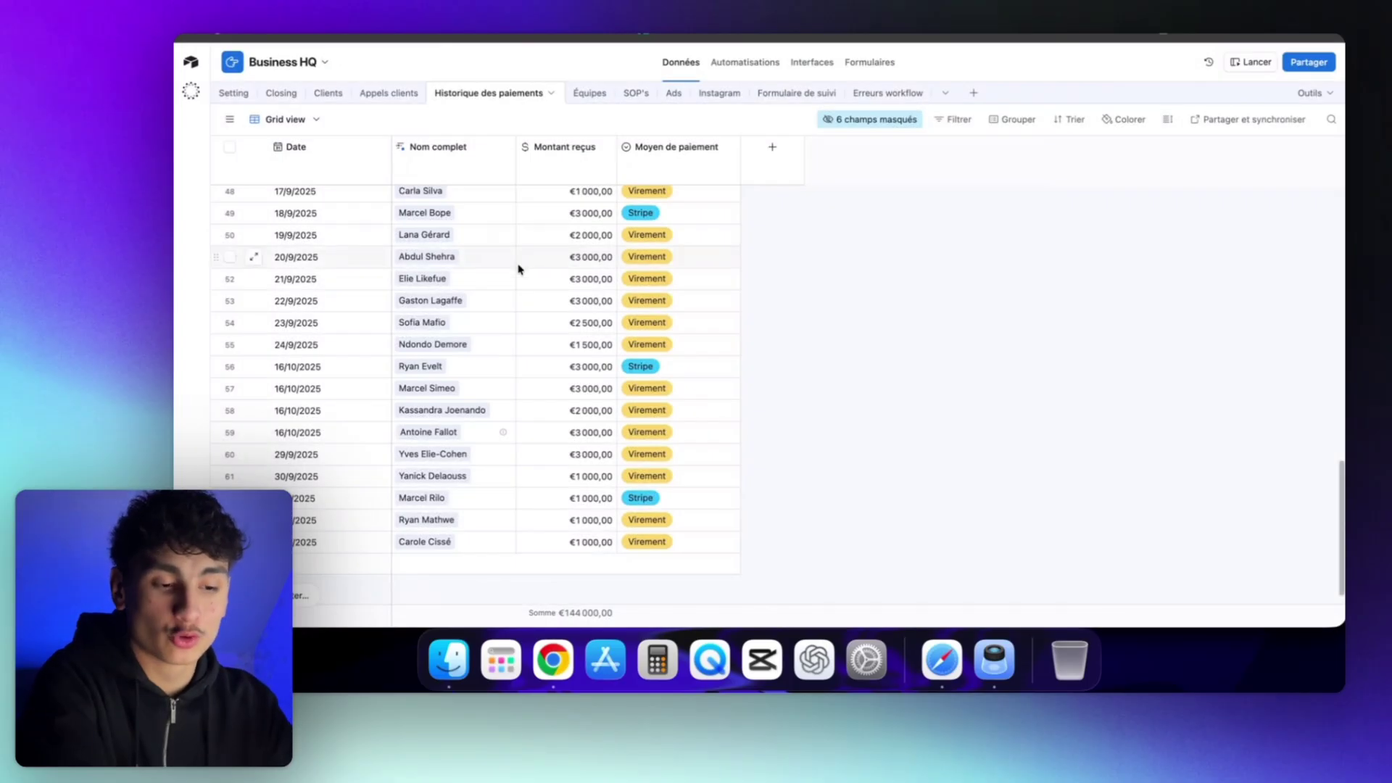
pyautogui.scroll(-1, 547, 398)
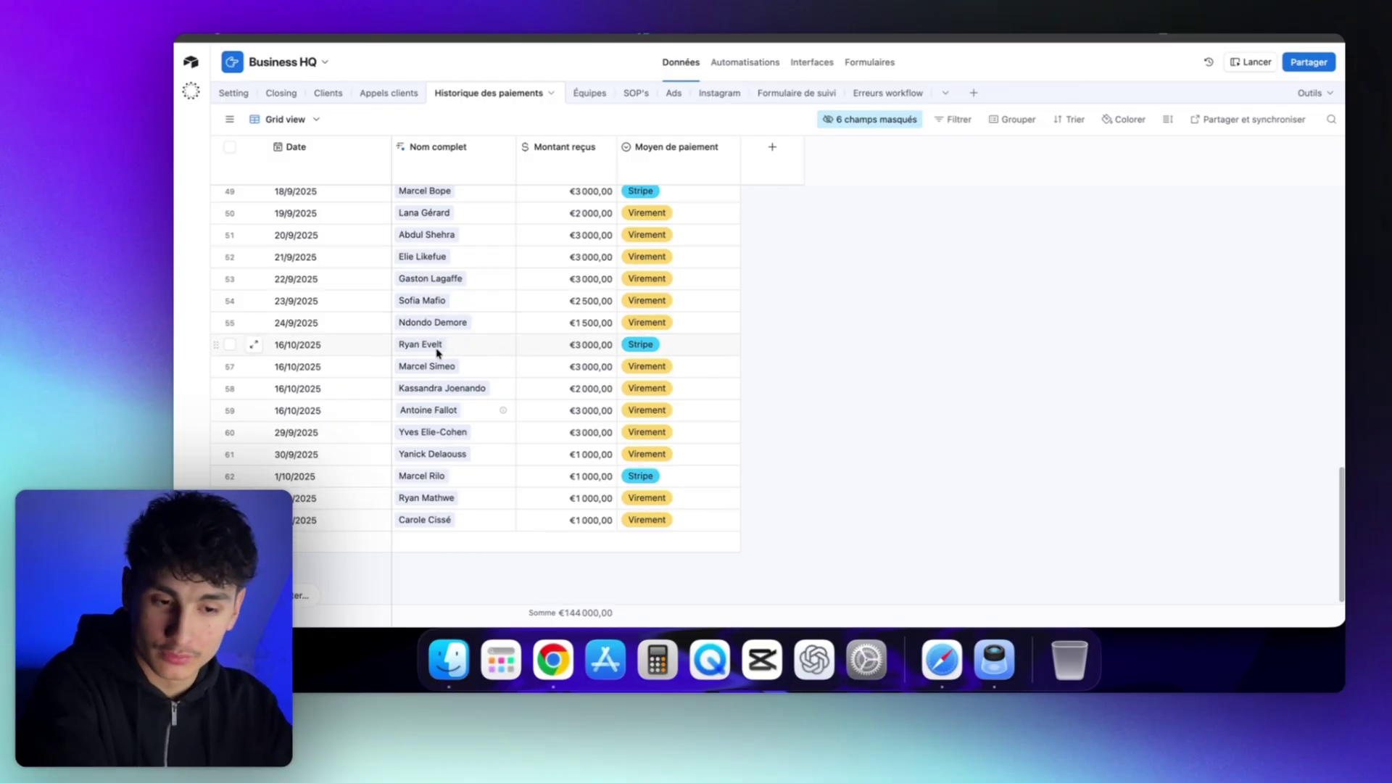
pyautogui.click(302, 347)
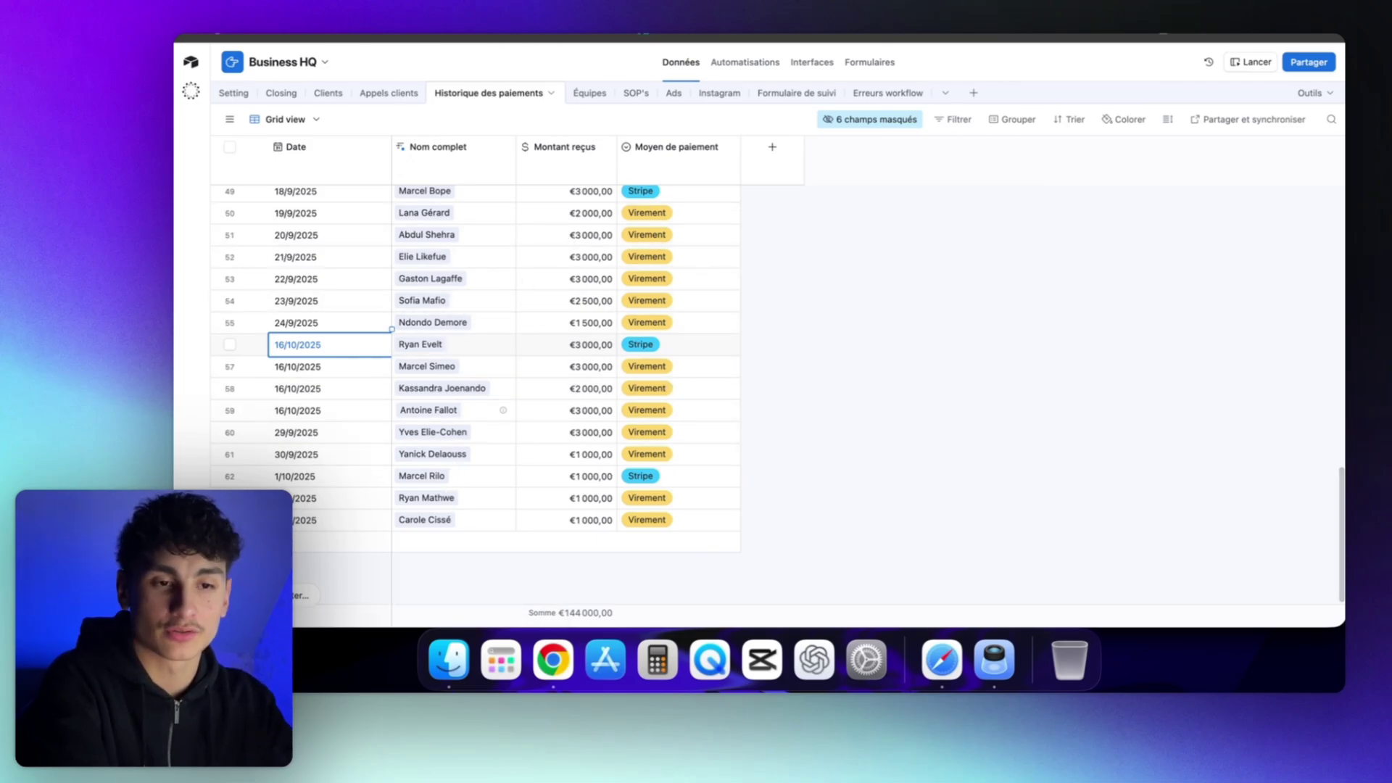
pyautogui.click(516, 37)
pyautogui.moveTo(480, 254); pyautogui.dragTo(969, 442)
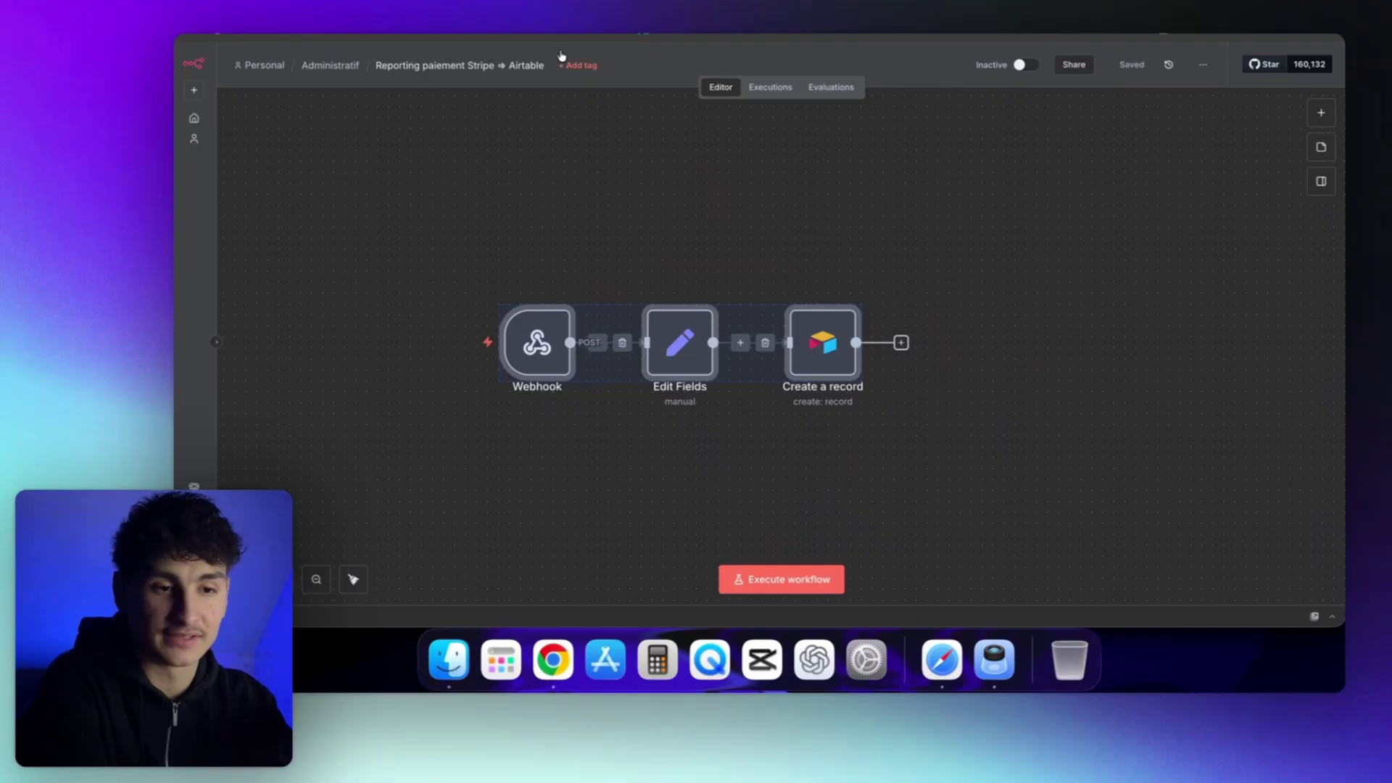
pyautogui.click(544, 36)
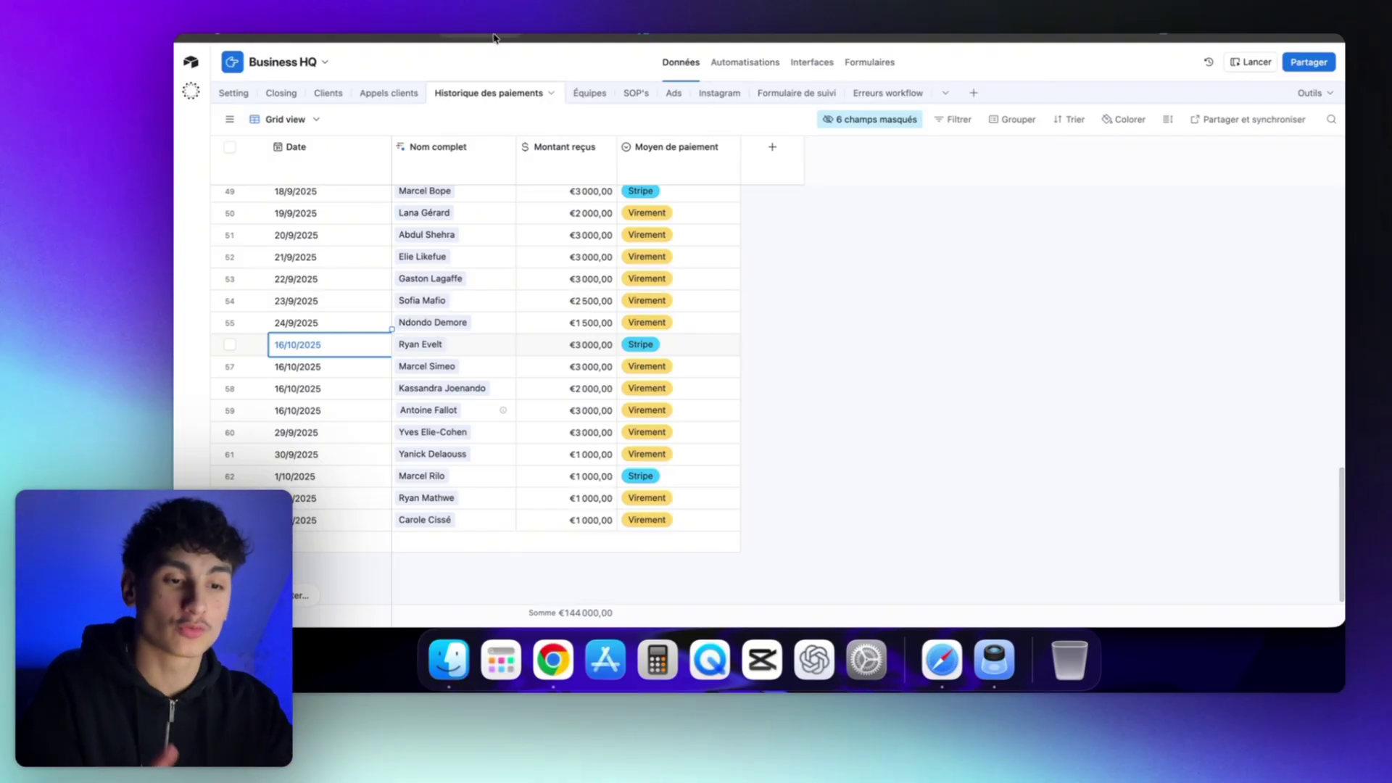
# - Copy the share link of the Saisir un paiement form view, and return to the Grid view of the payment history
pyautogui.click(231, 122)
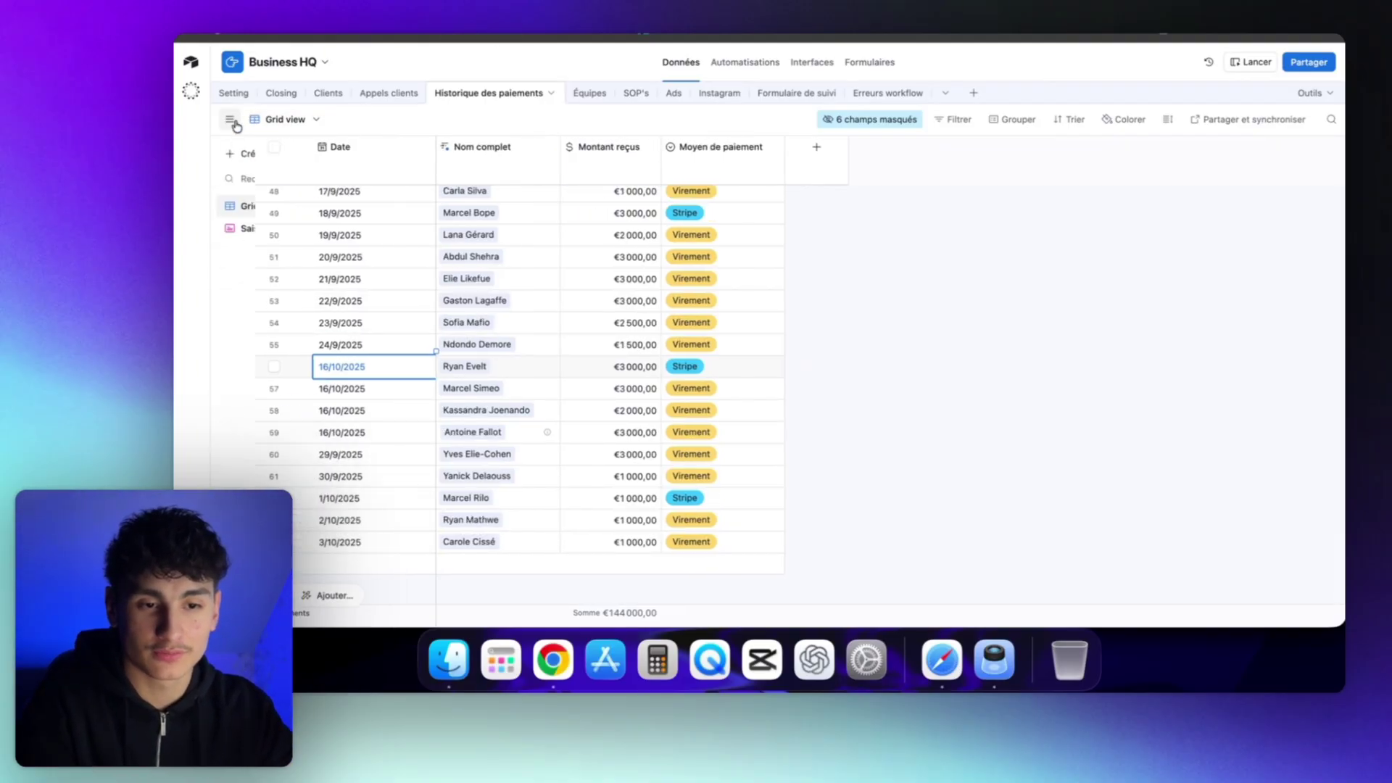
pyautogui.click(282, 228)
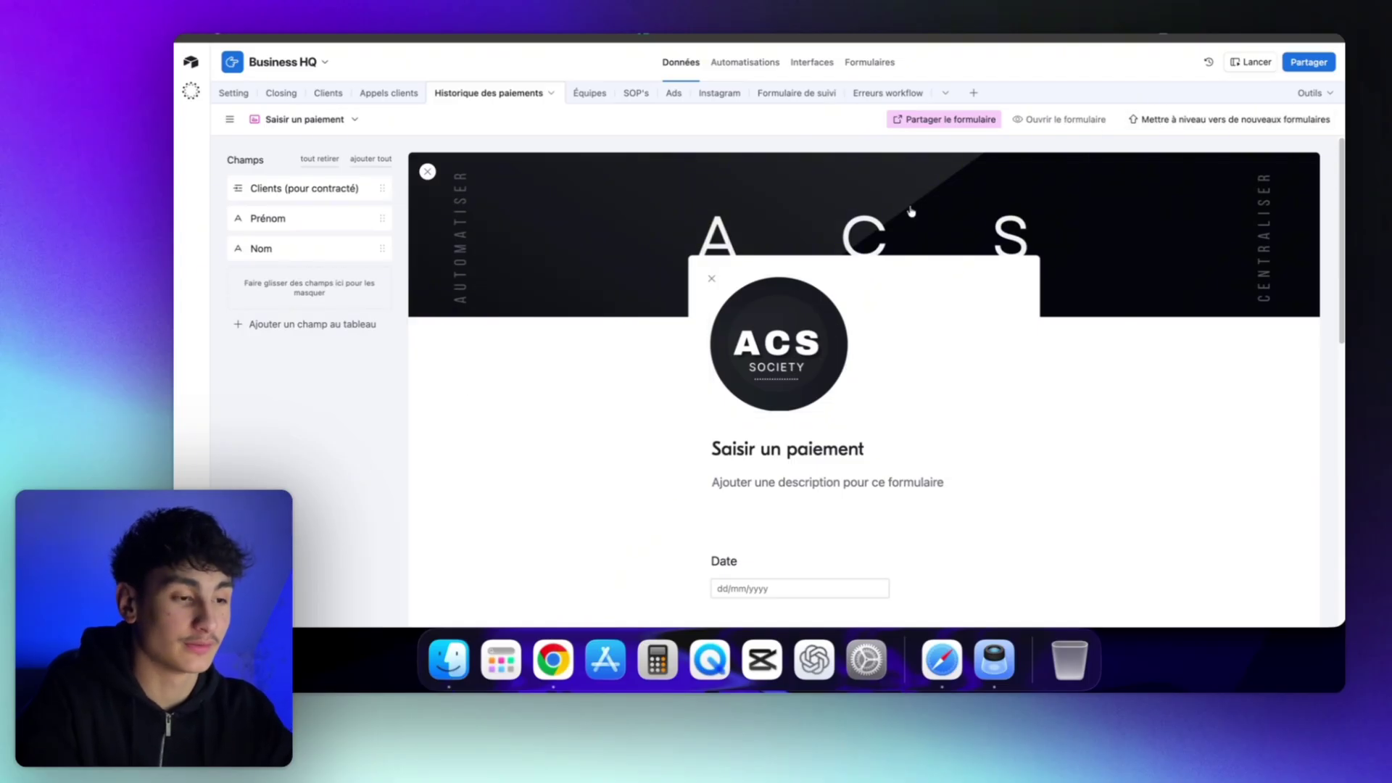
pyautogui.click(968, 121)
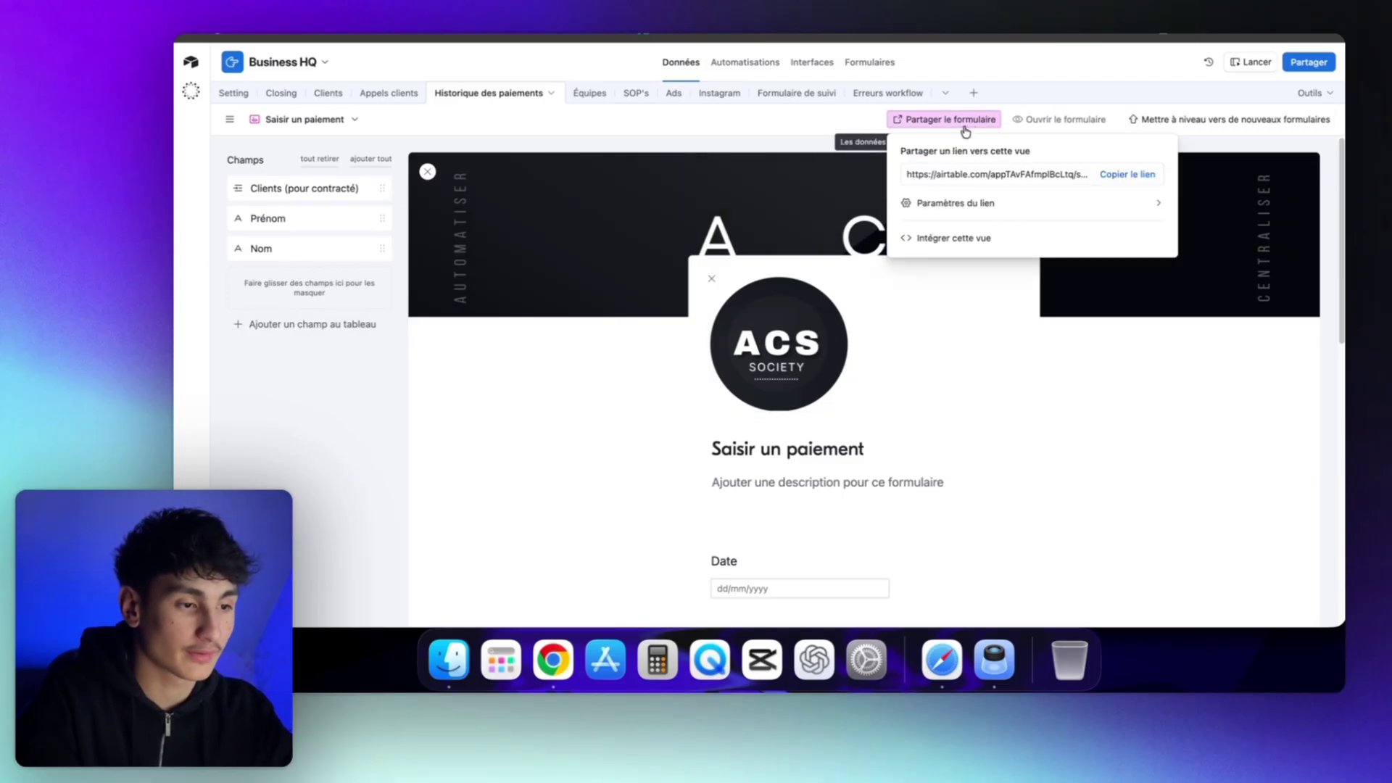
pyautogui.click(1136, 169)
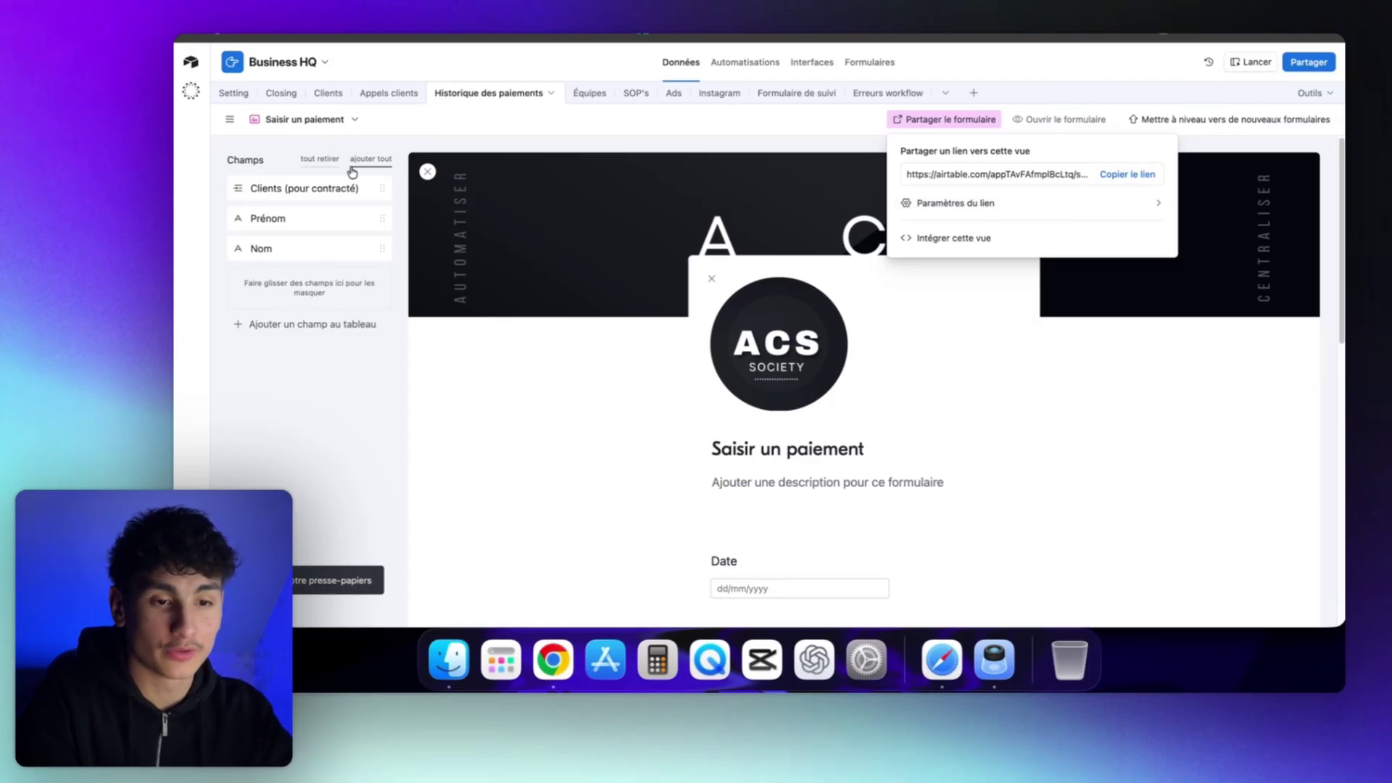
pyautogui.click(229, 119)
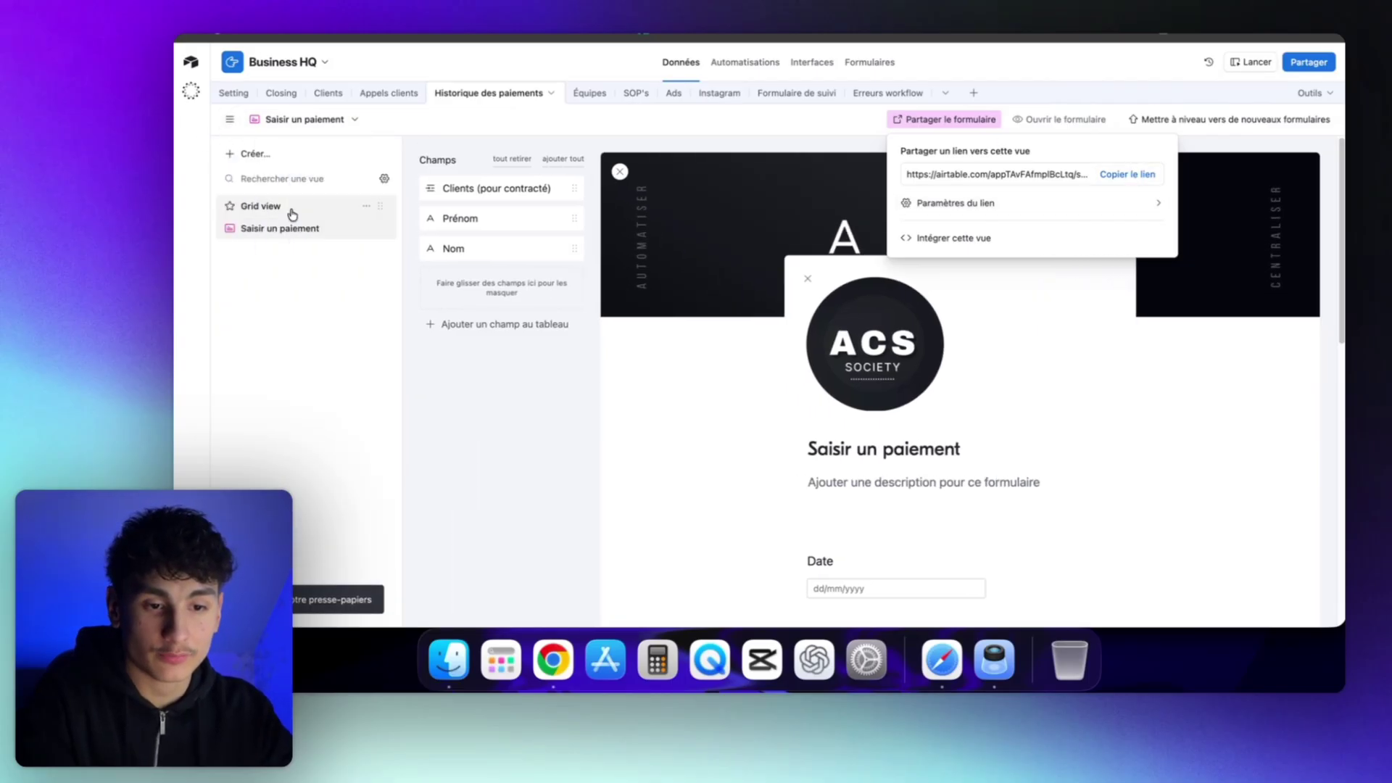
pyautogui.click(282, 205)
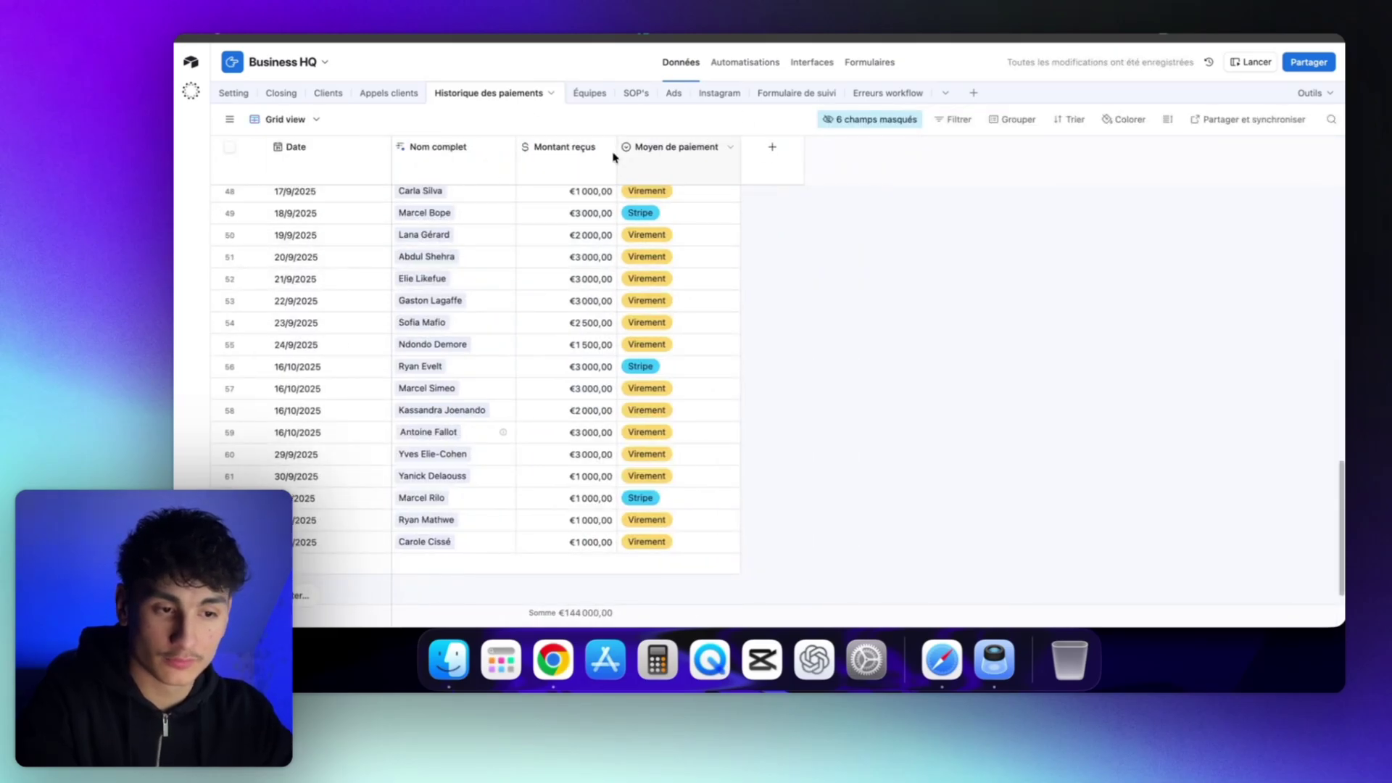
# - Open the copied Saisir un paiement form link in a new browser tab
pyautogui.press('super+t')
pyautogui.press('super+v')
pyautogui.press('Return')
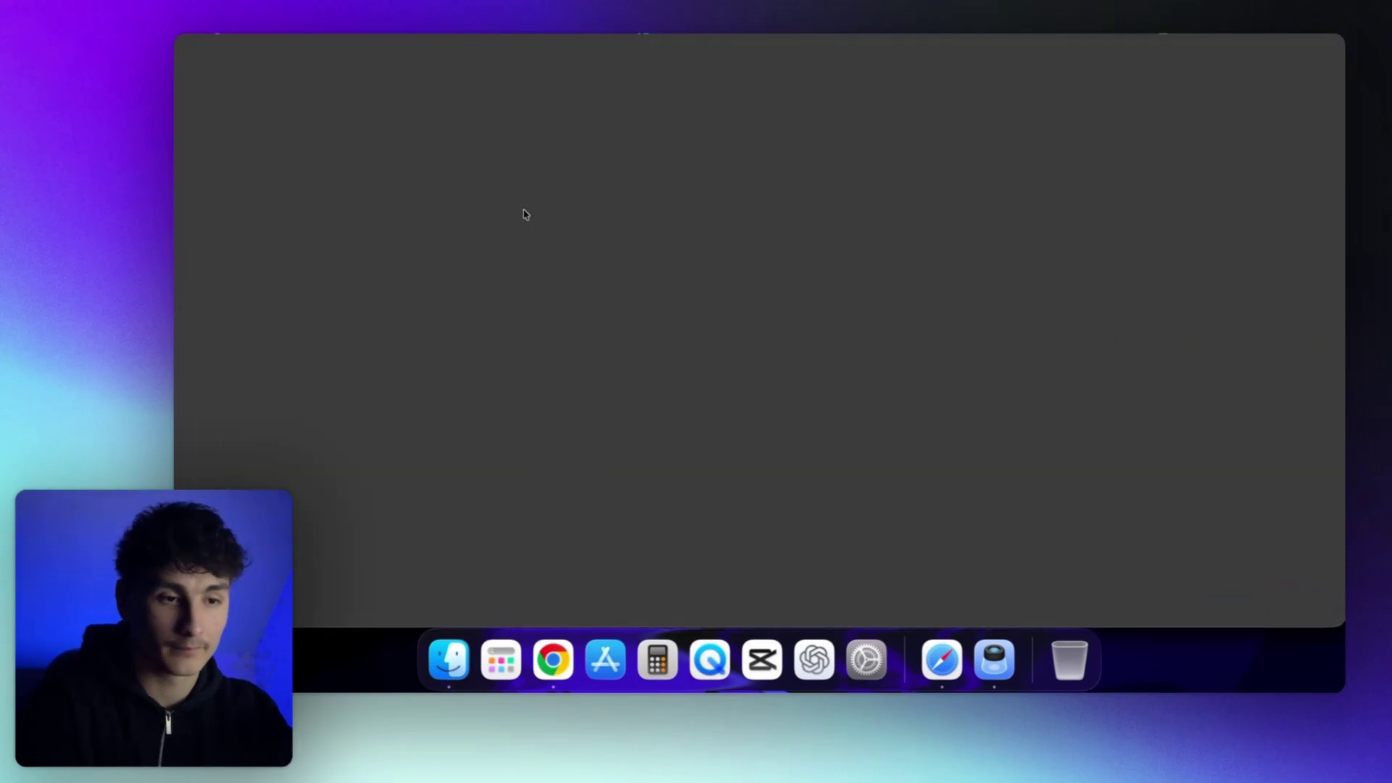
# - Set the payment form's Date to 2/12/2025
pyautogui.scroll(-4, 636, 232)
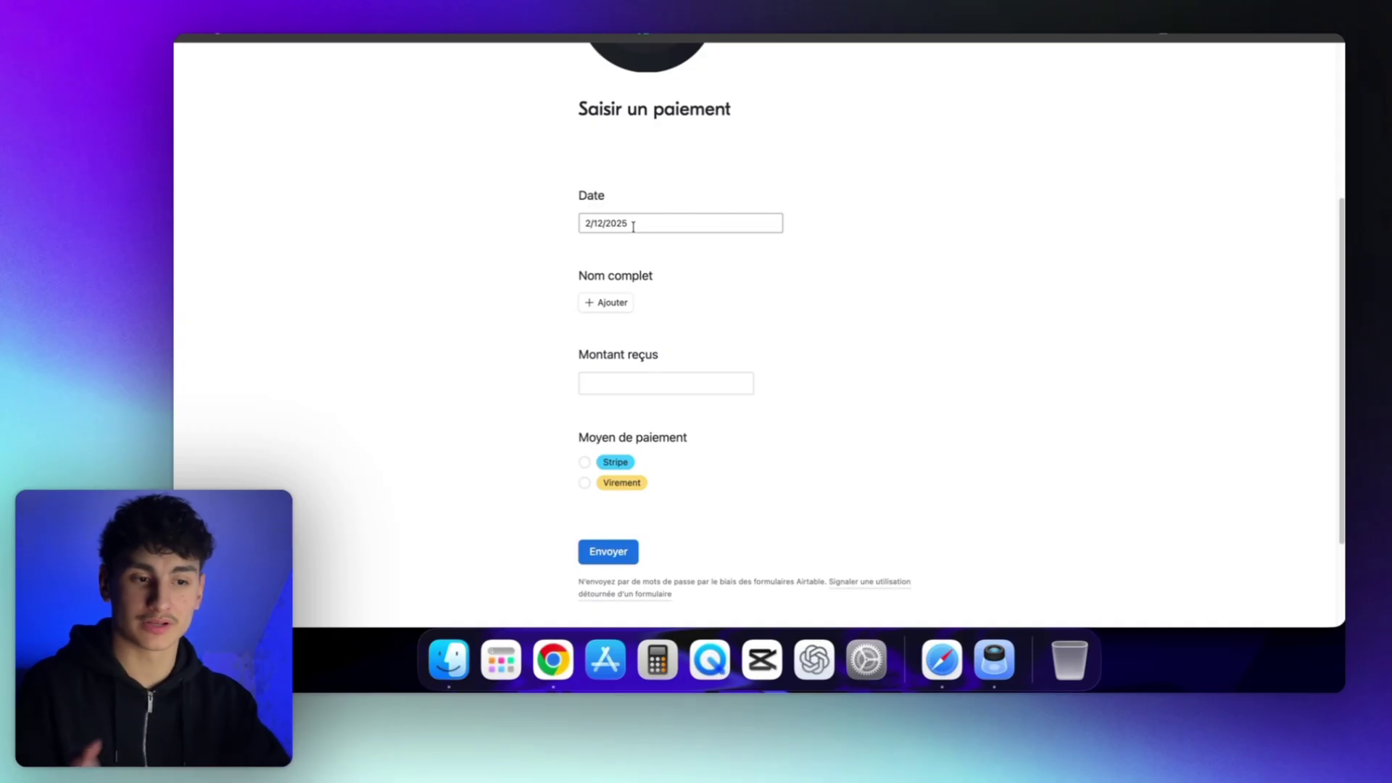
pyautogui.click(642, 260)
pyautogui.scroll(-2, 707, 350)
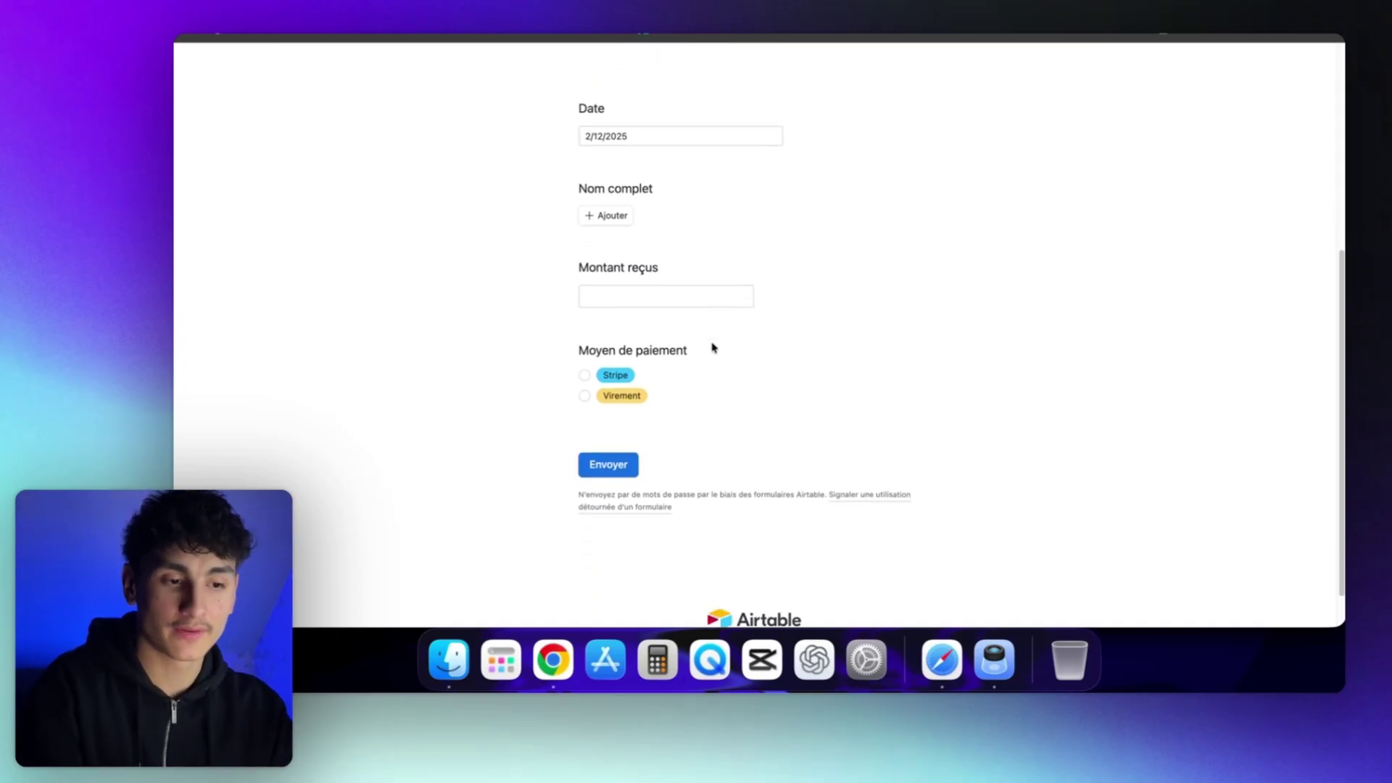
pyautogui.scroll(5, 711, 345)
pyautogui.scroll(-4, 713, 348)
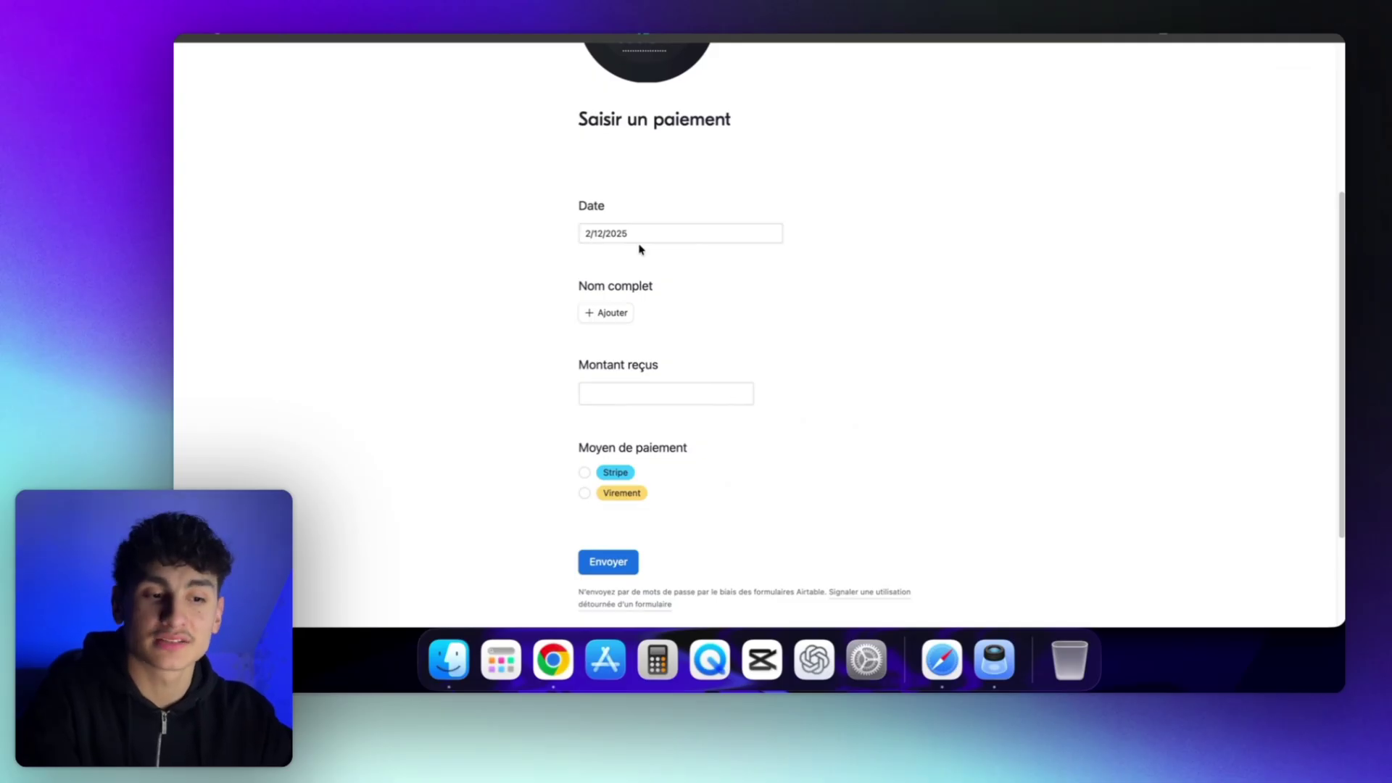
pyautogui.click(648, 232)
pyautogui.click(833, 137)
pyautogui.scroll(-1, 491, 322)
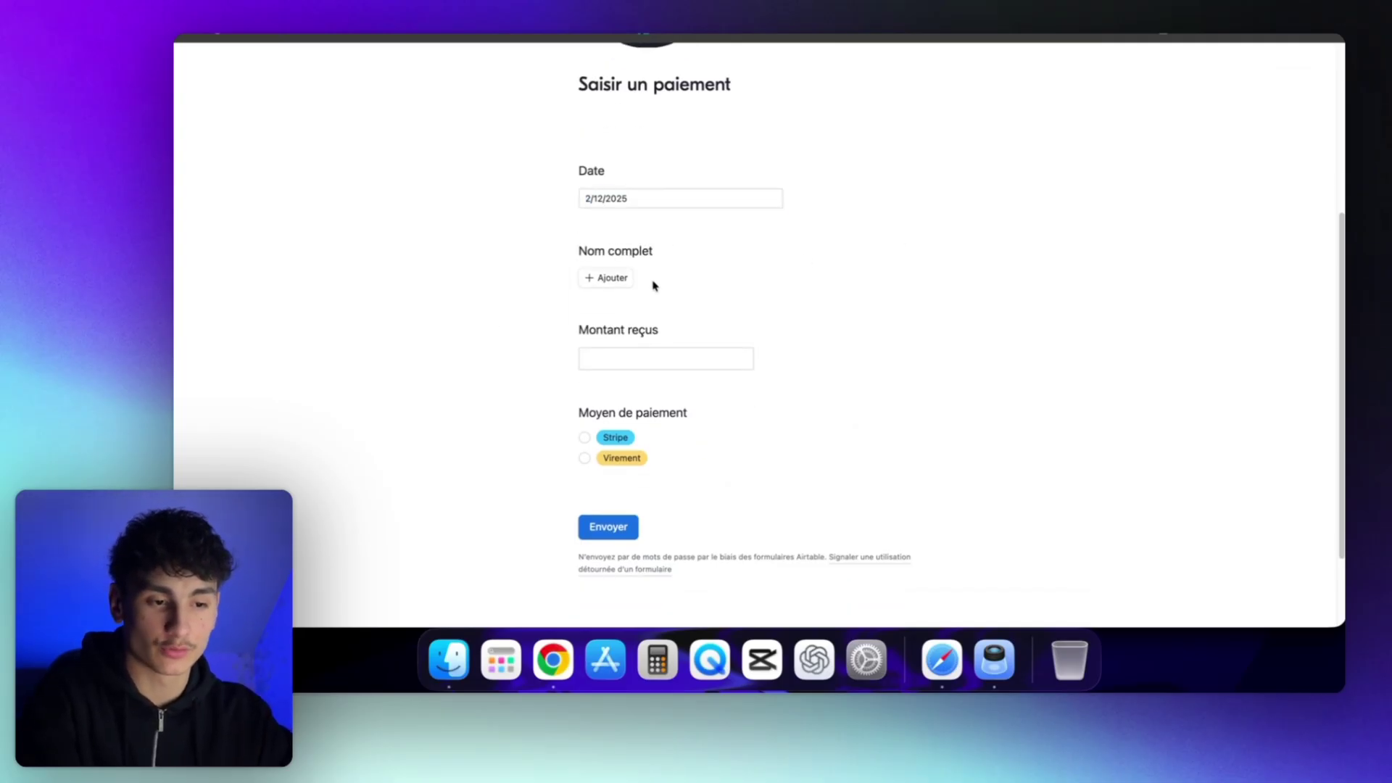
# - Add the client from the last Clients row as Nom complet and set Montant reçus to €1234,00
pyautogui.click(609, 278)
pyautogui.write('alex')
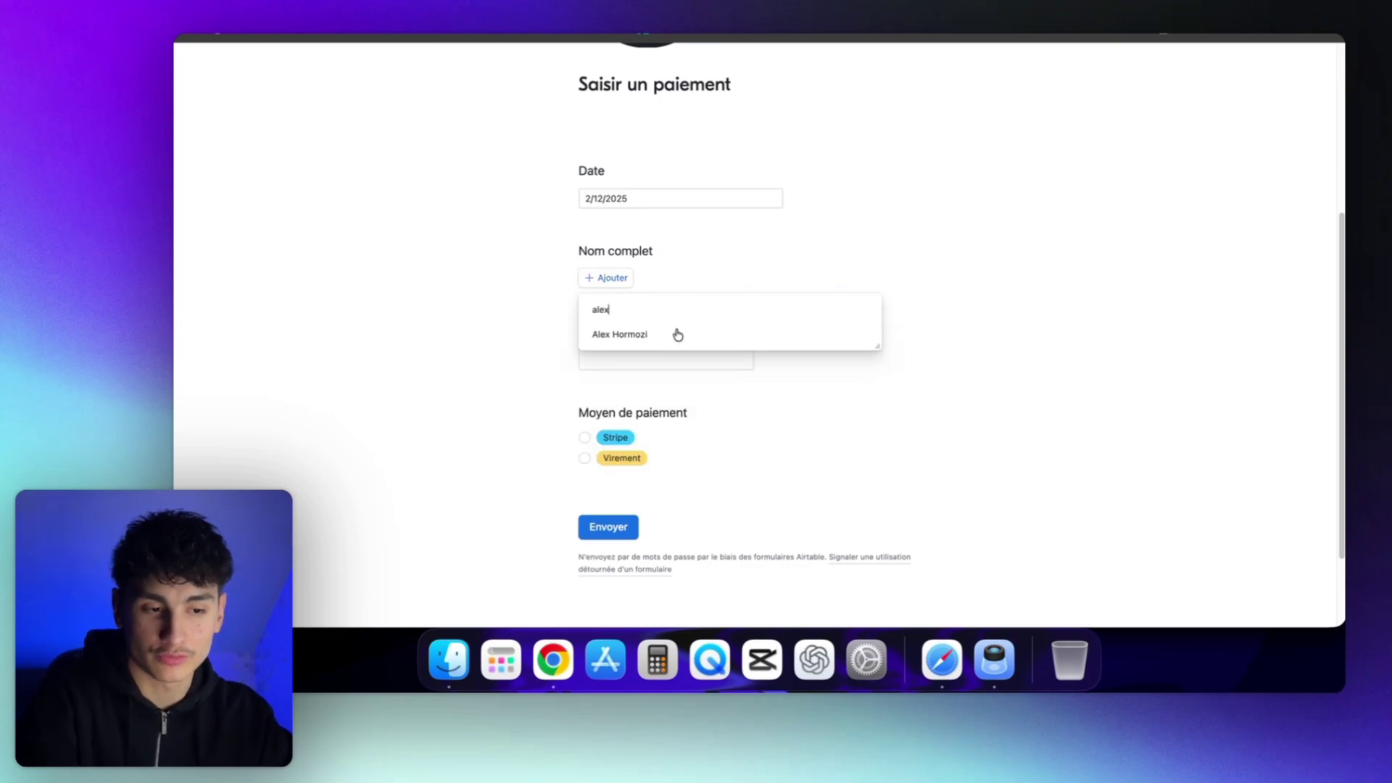
pyautogui.click(677, 330)
pyautogui.click(656, 404)
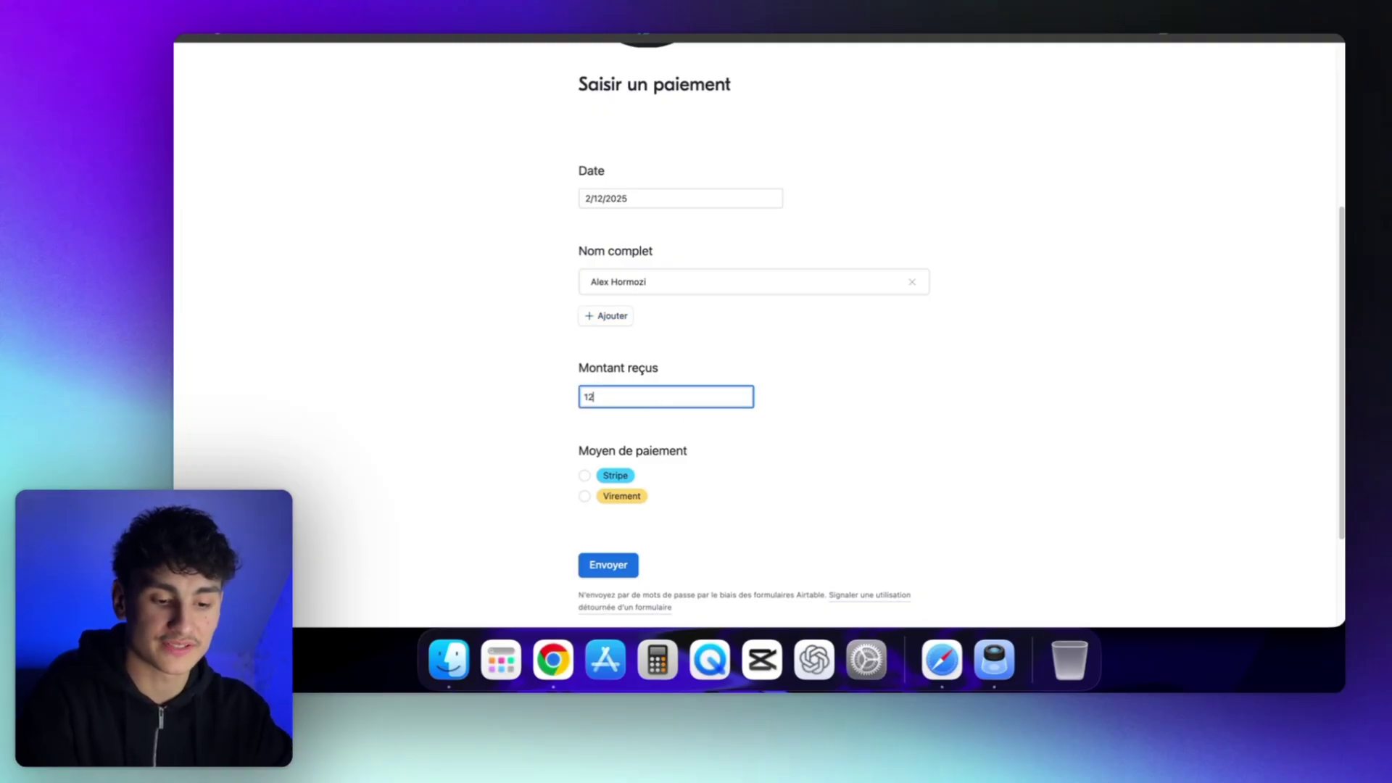
pyautogui.click(784, 333)
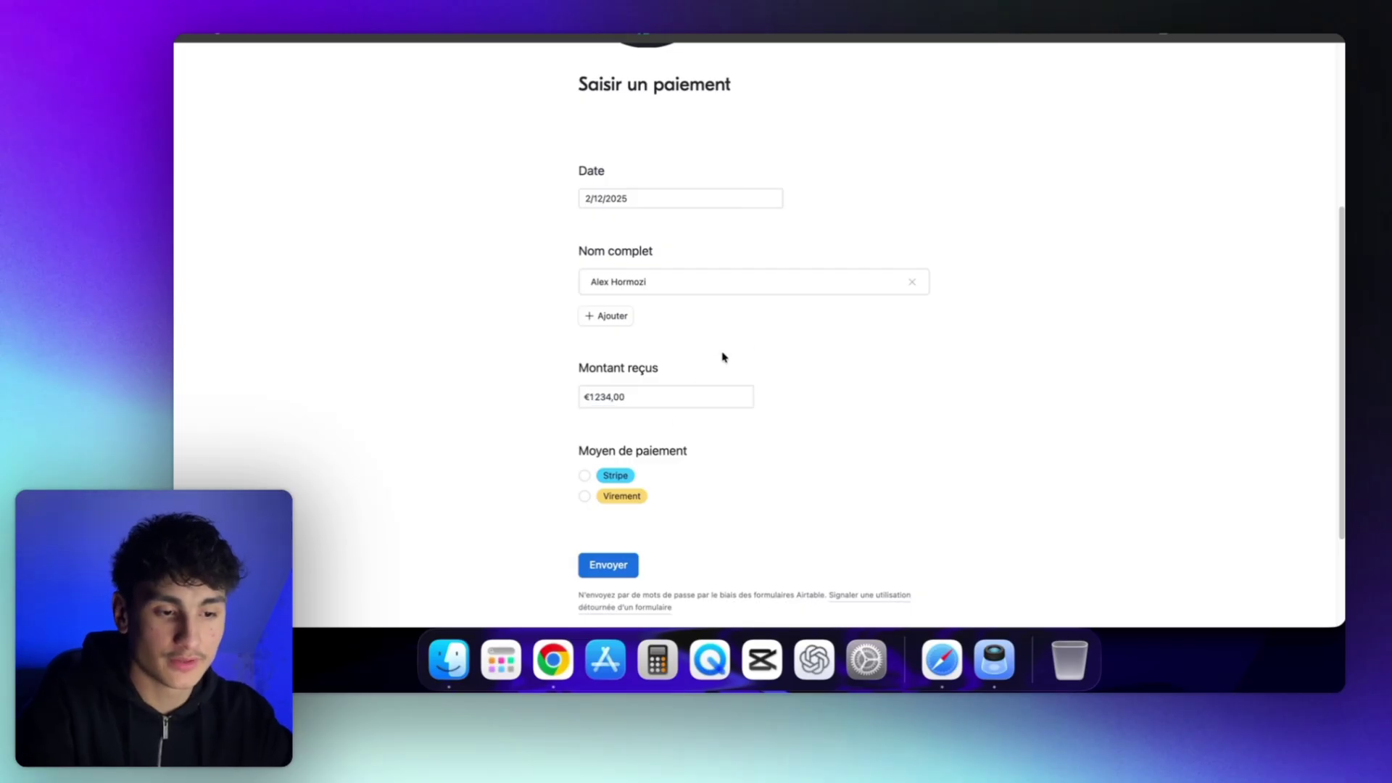
# - Choose Virement as the Moyen de paiement and submit the payment form
pyautogui.scroll(3, 724, 357)
pyautogui.scroll(-2, 687, 447)
pyautogui.scroll(-3, 686, 447)
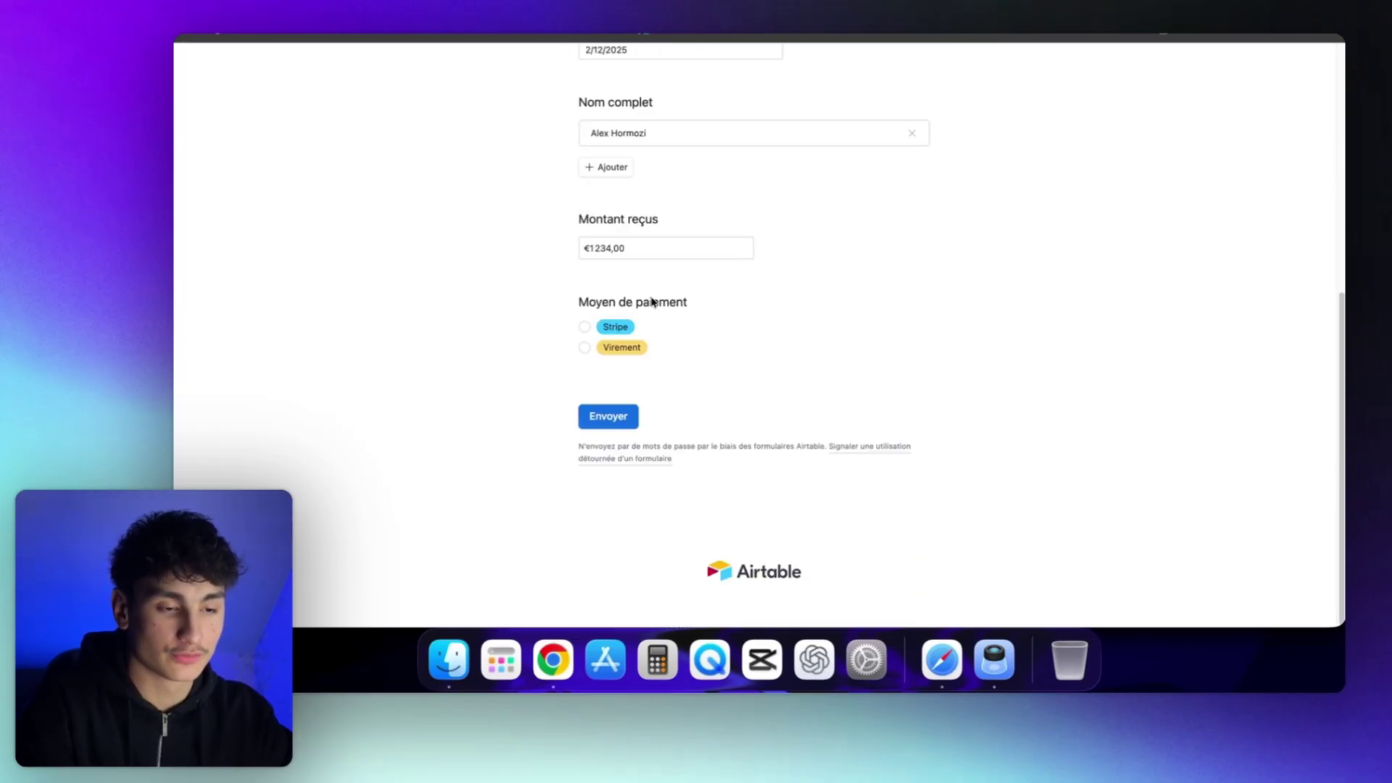
pyautogui.scroll(1, 624, 288)
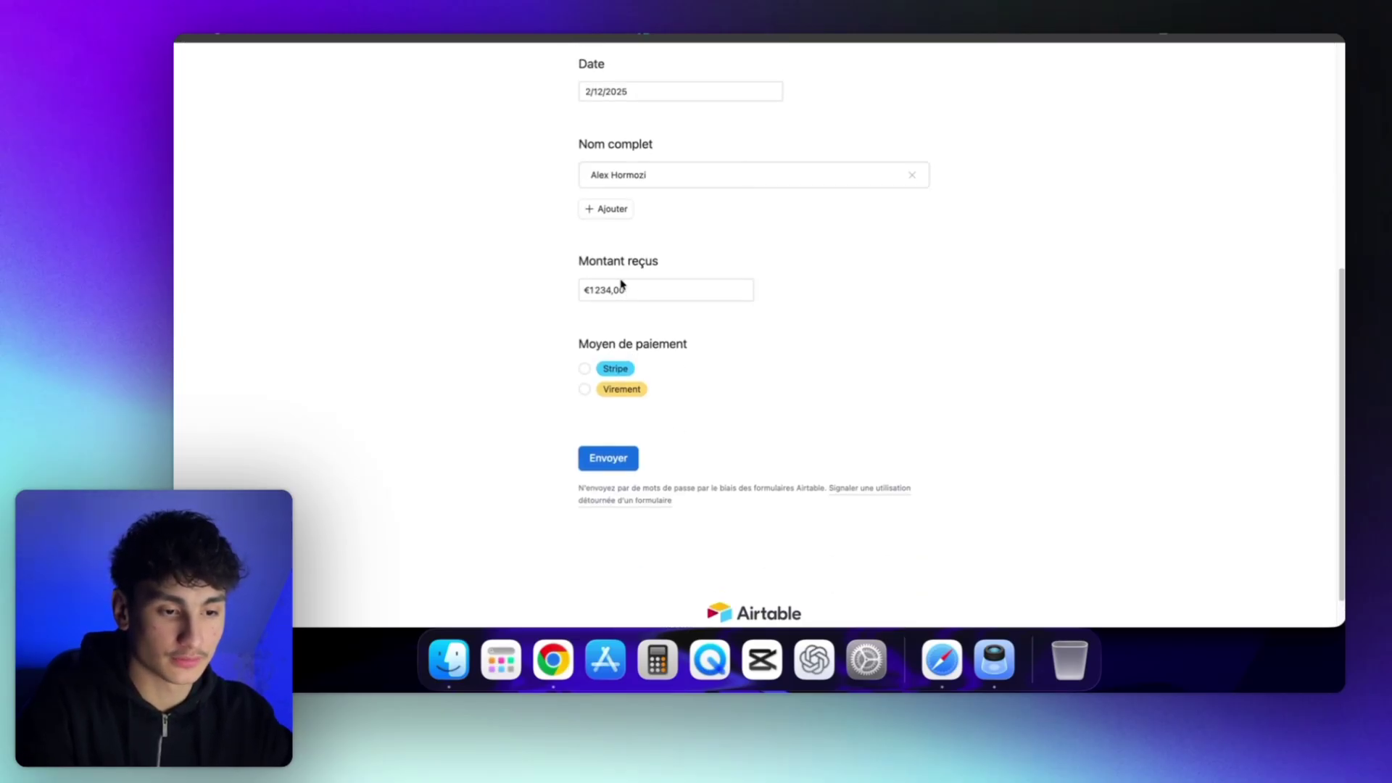
pyautogui.click(588, 390)
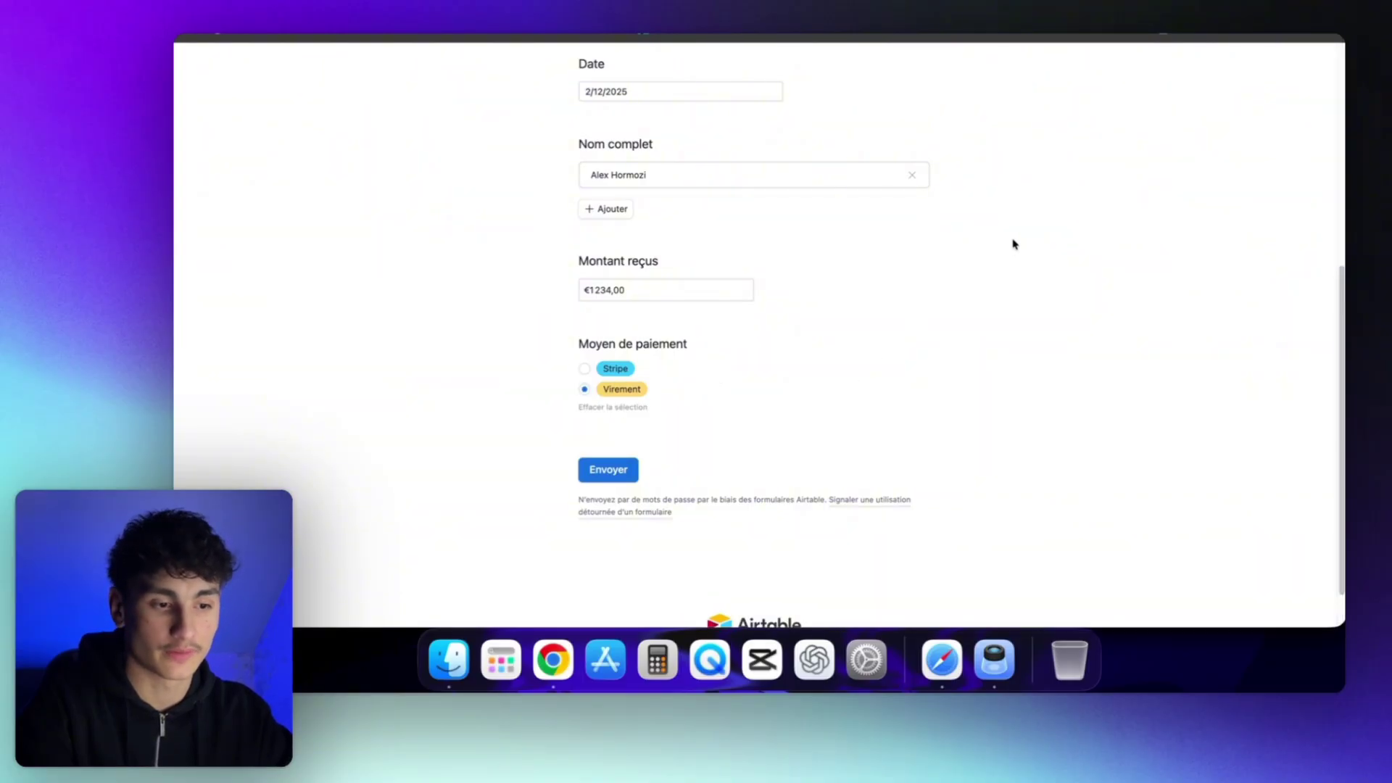
pyautogui.scroll(2, 932, 300)
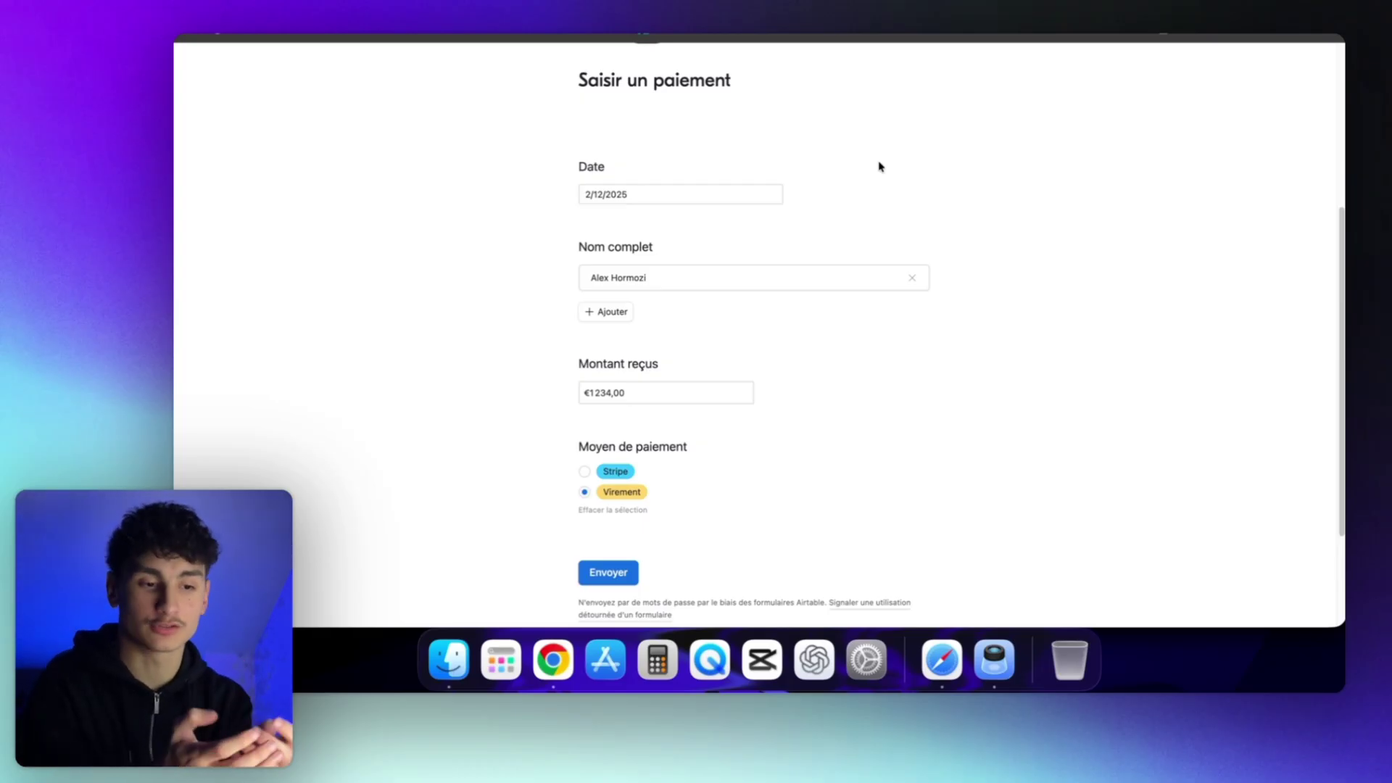
pyautogui.click(609, 568)
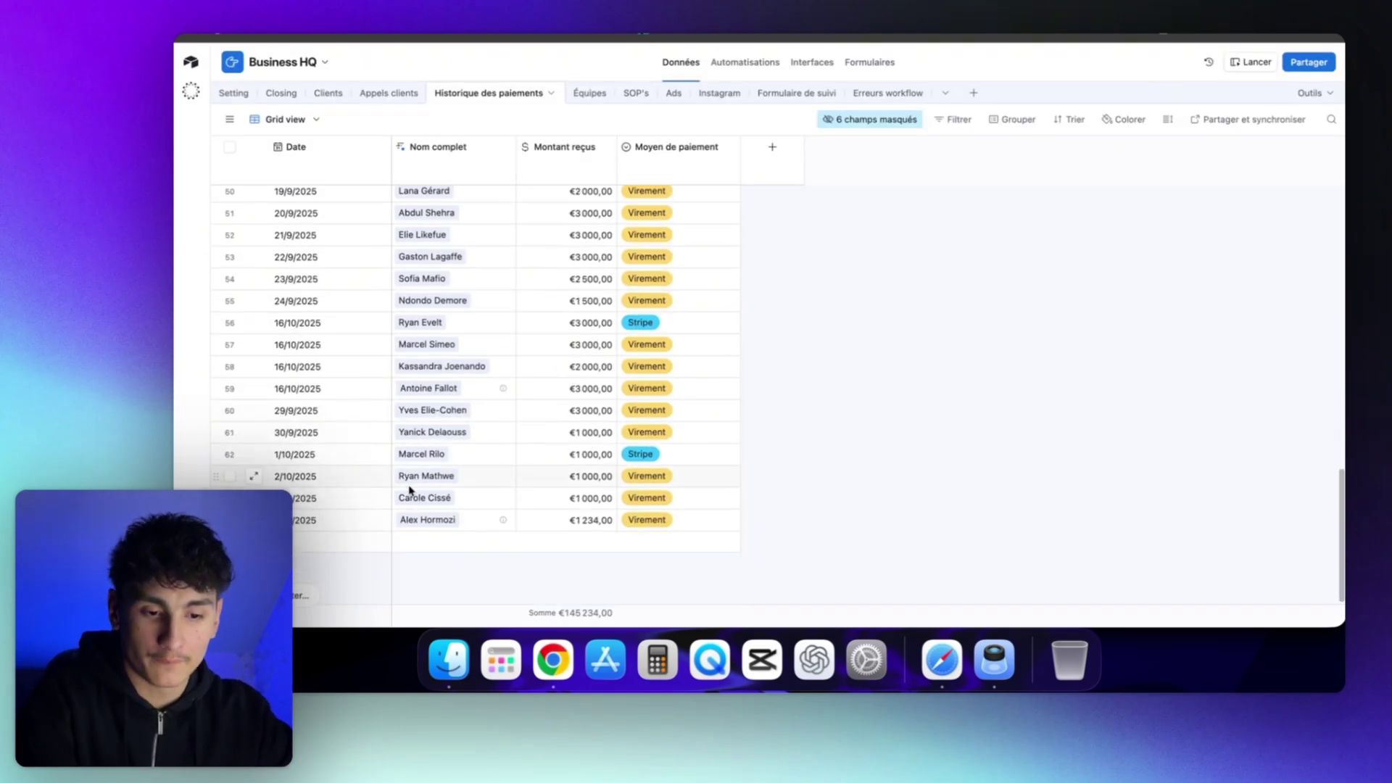
# - Check the date, client, amount and payment method of the newest row in Historique des paiements
pyautogui.click(293, 520)
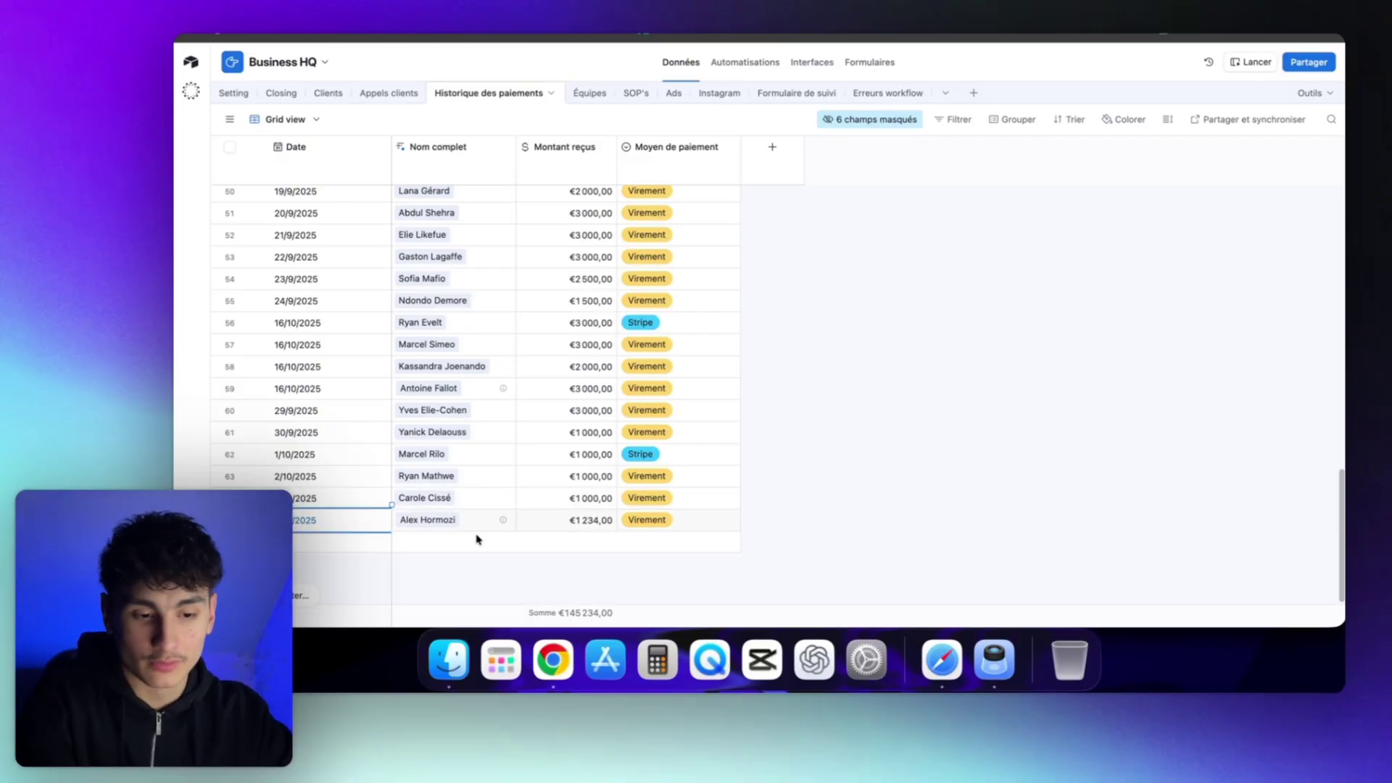
pyautogui.click(475, 519)
pyautogui.click(548, 519)
pyautogui.click(675, 528)
# - View the paying client's row at the end of the Clients table to check the Collecté and Montant restant fields
pyautogui.click(347, 94)
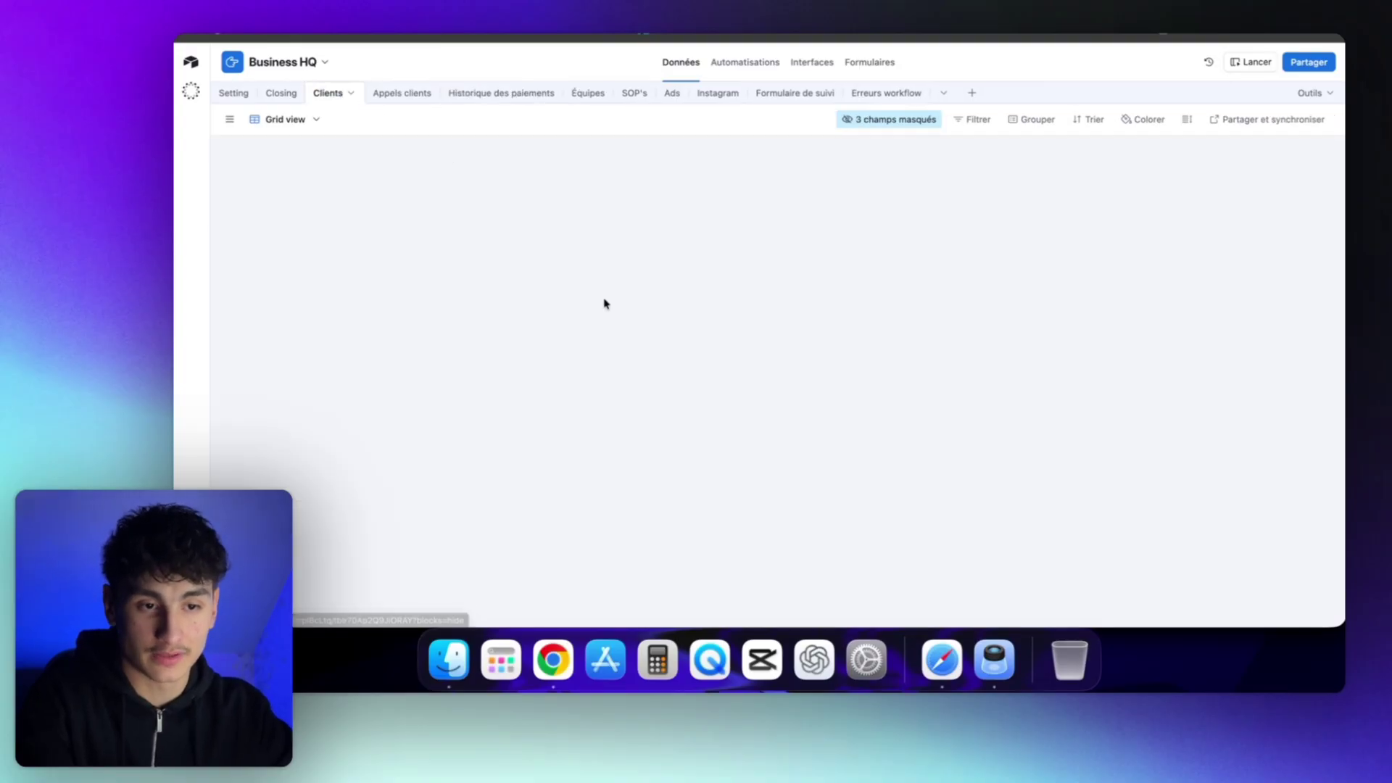
pyautogui.scroll(-1, 603, 301)
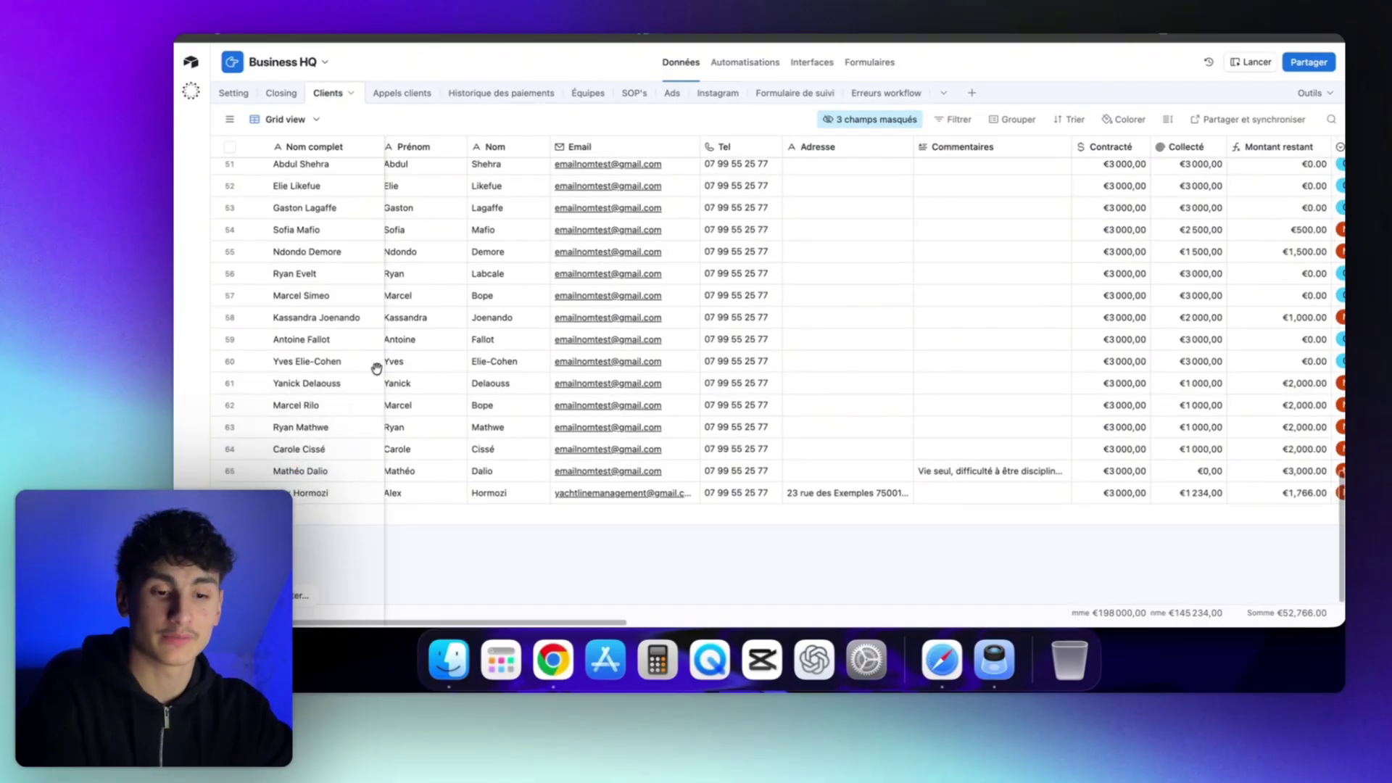
pyautogui.click(311, 494)
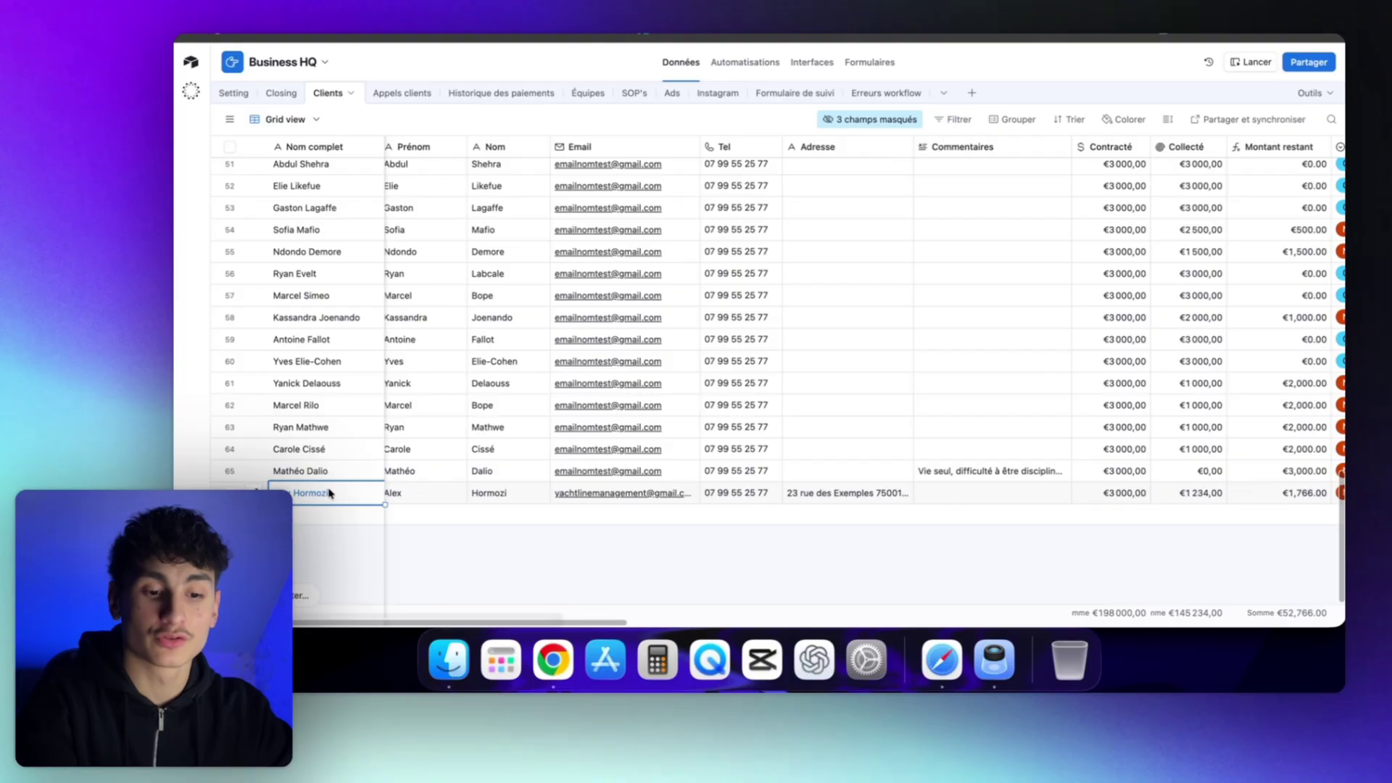
# - View the payment linked in the last client's Paiement effectué field and close its details
pyautogui.hscroll(10, 416, 498)
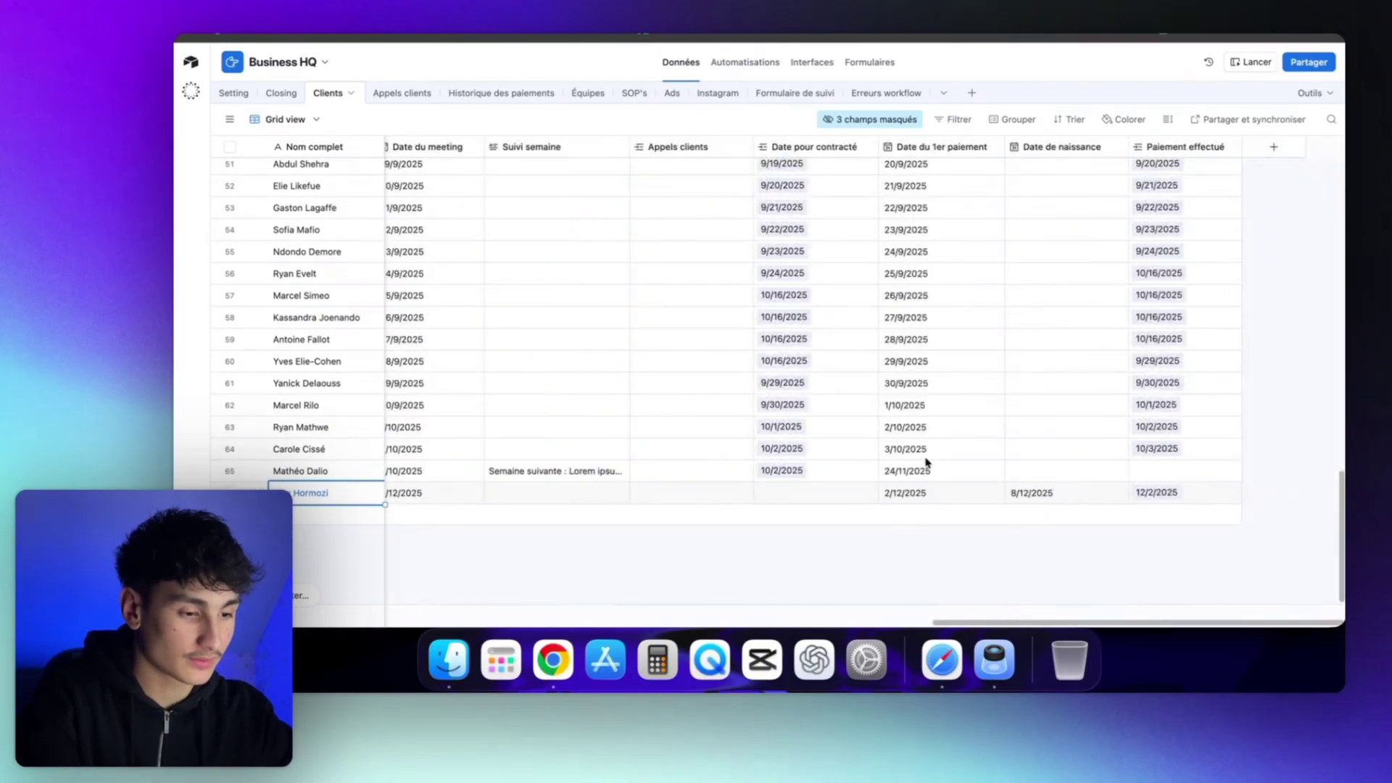
pyautogui.click(1197, 493)
pyautogui.click(1231, 493)
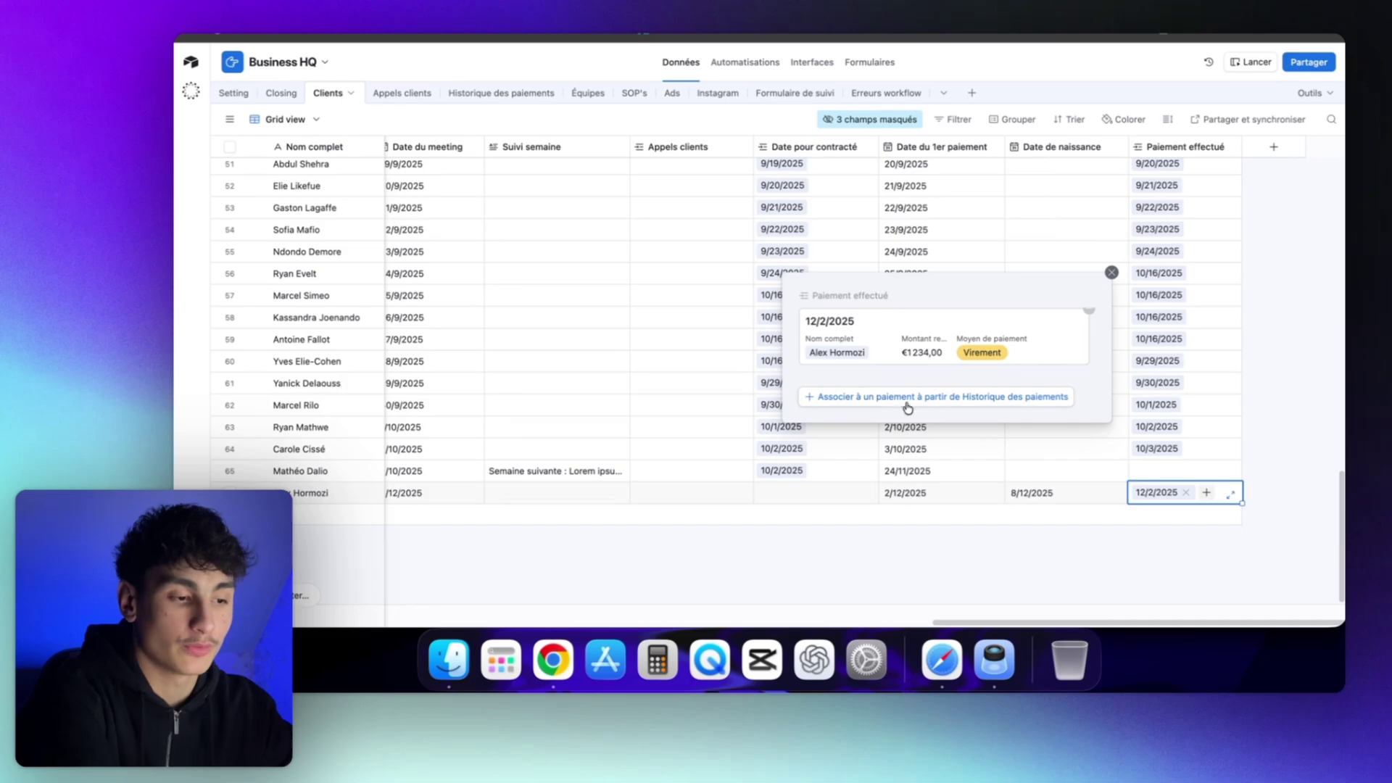
pyautogui.click(1106, 279)
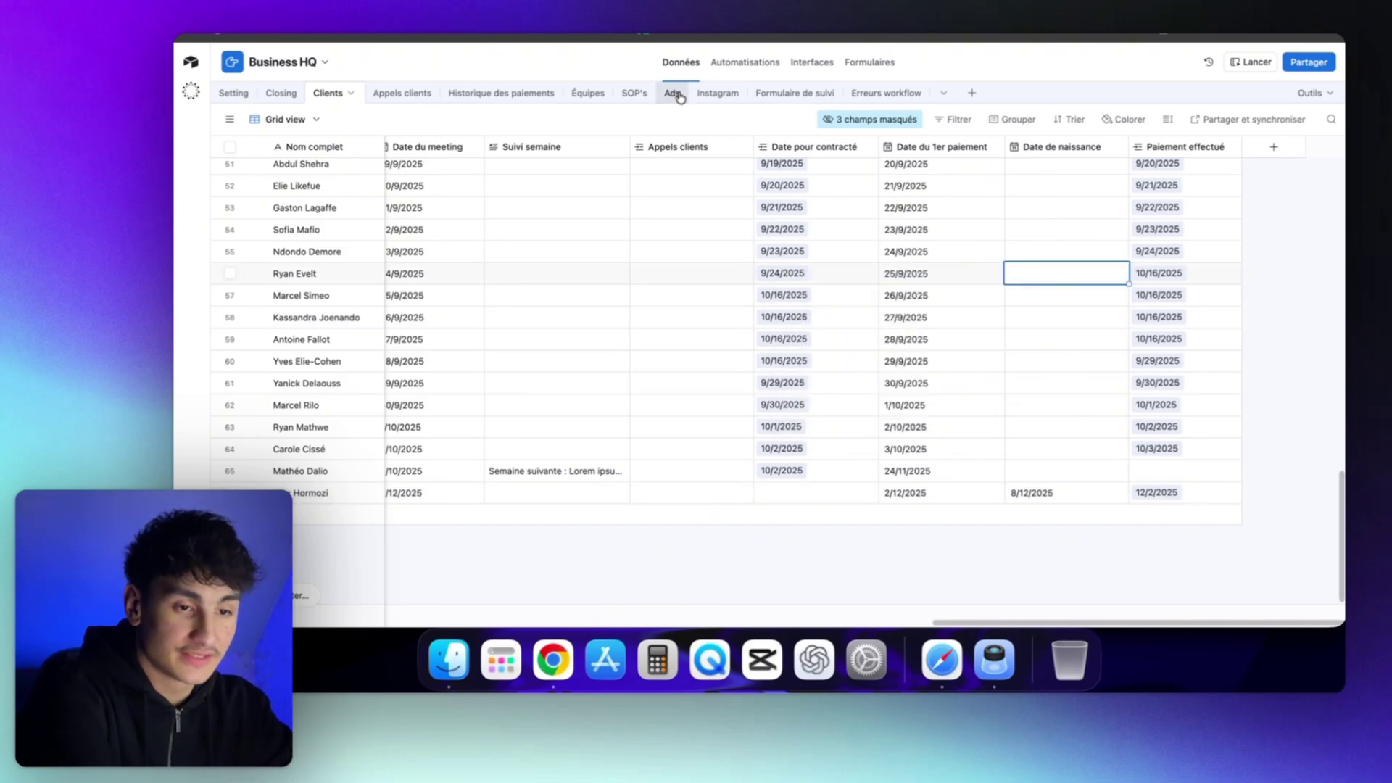
# - View the newest Historique des paiements rows and switch to the notes document to read the Mise à jour du CRM item
pyautogui.click(506, 100)
pyautogui.scroll(-1, 493, 327)
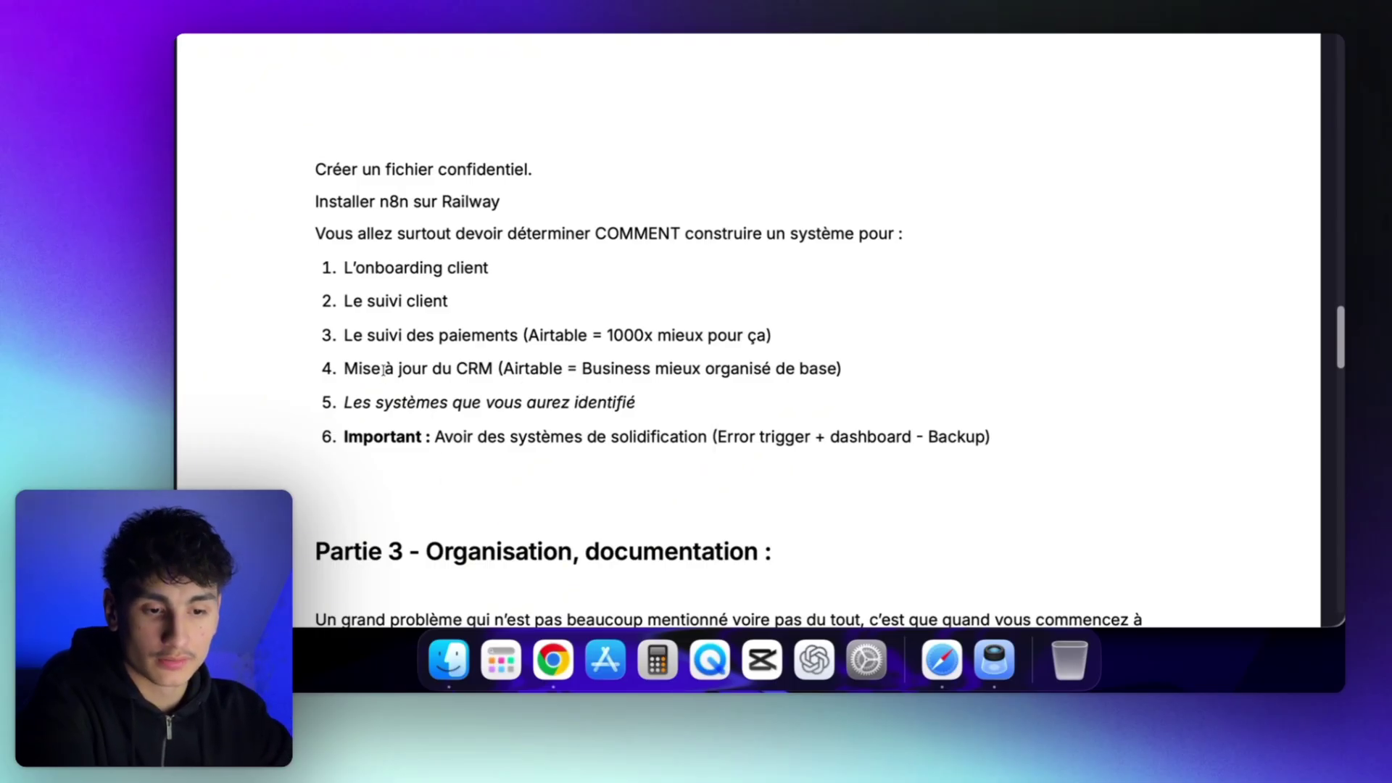
pyautogui.moveTo(383, 373); pyautogui.dragTo(469, 371)
pyautogui.click(469, 371)
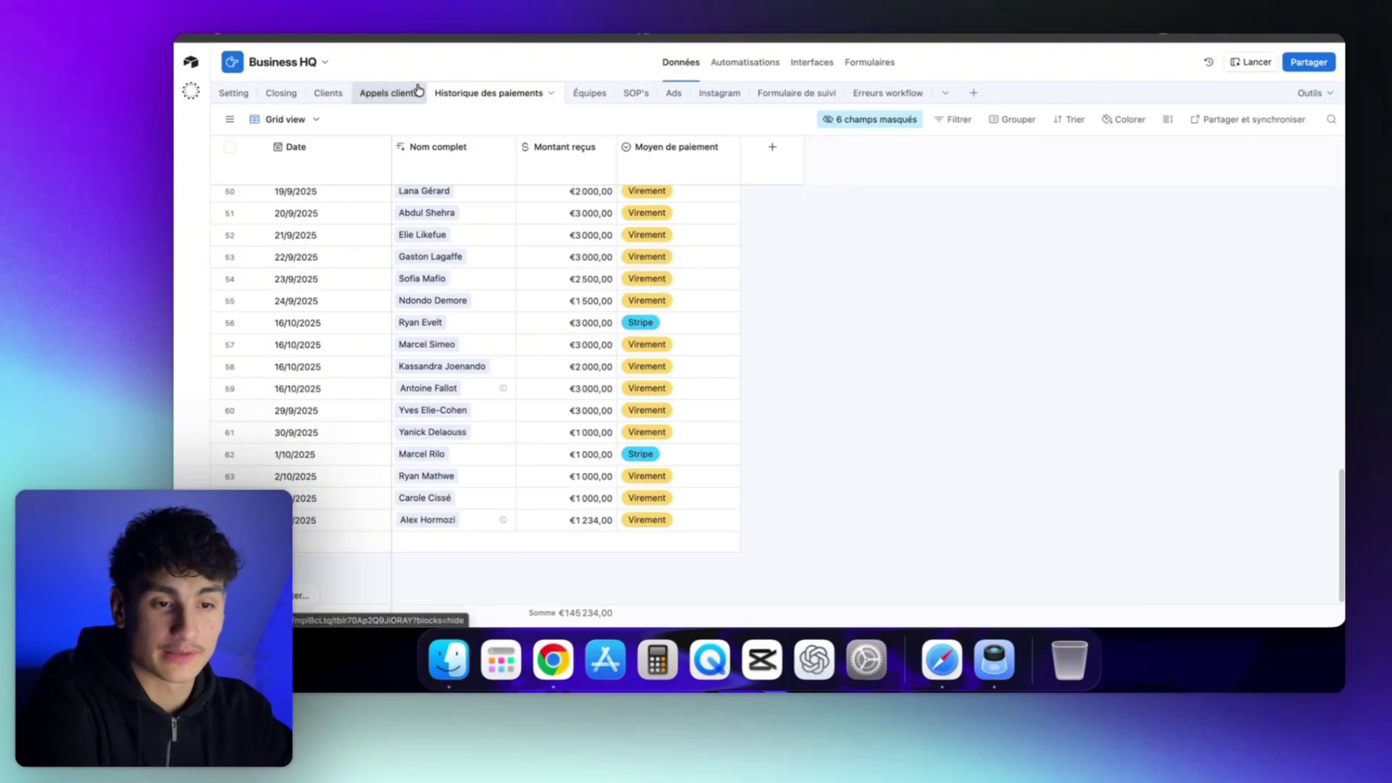
# - Delete the last row of the Clients table in the Business HQ base
pyautogui.click(343, 99)
pyautogui.click(298, 97)
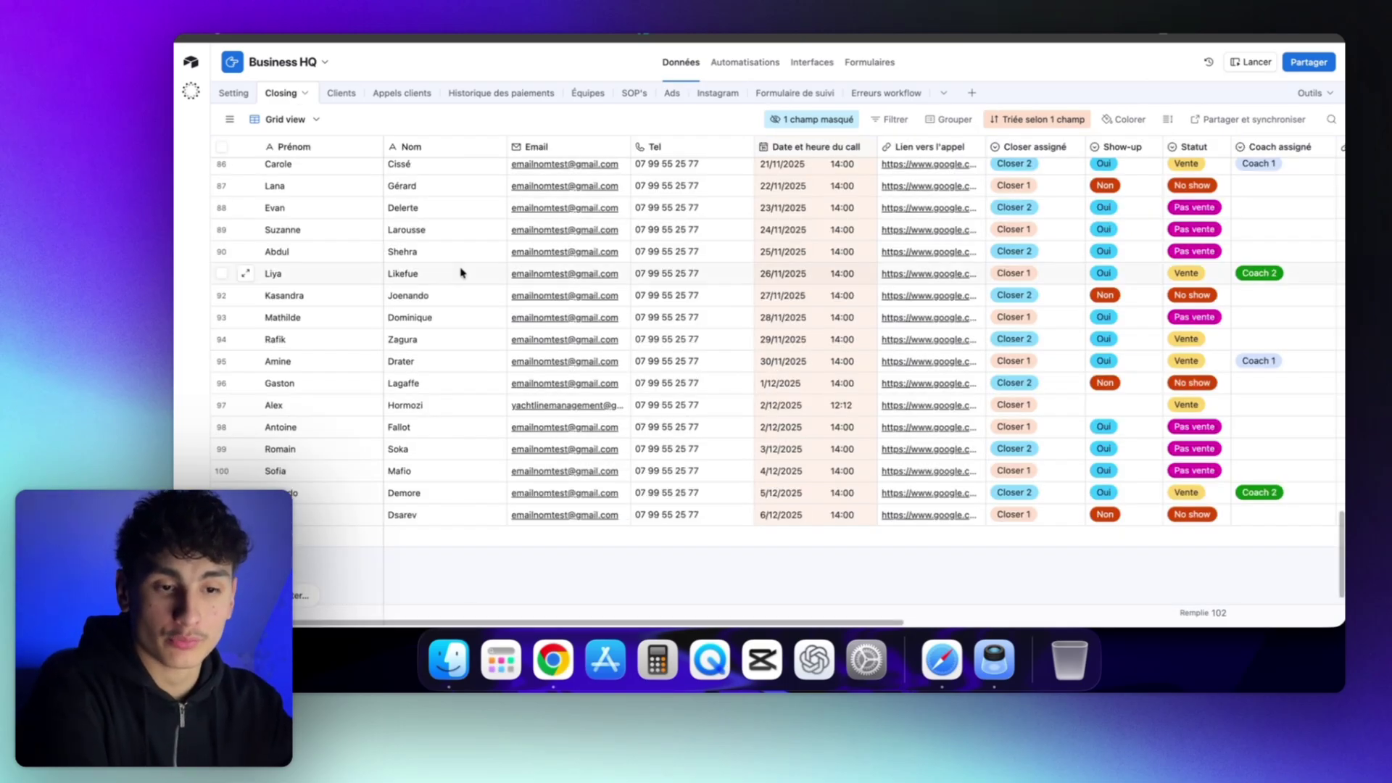
pyautogui.click(341, 93)
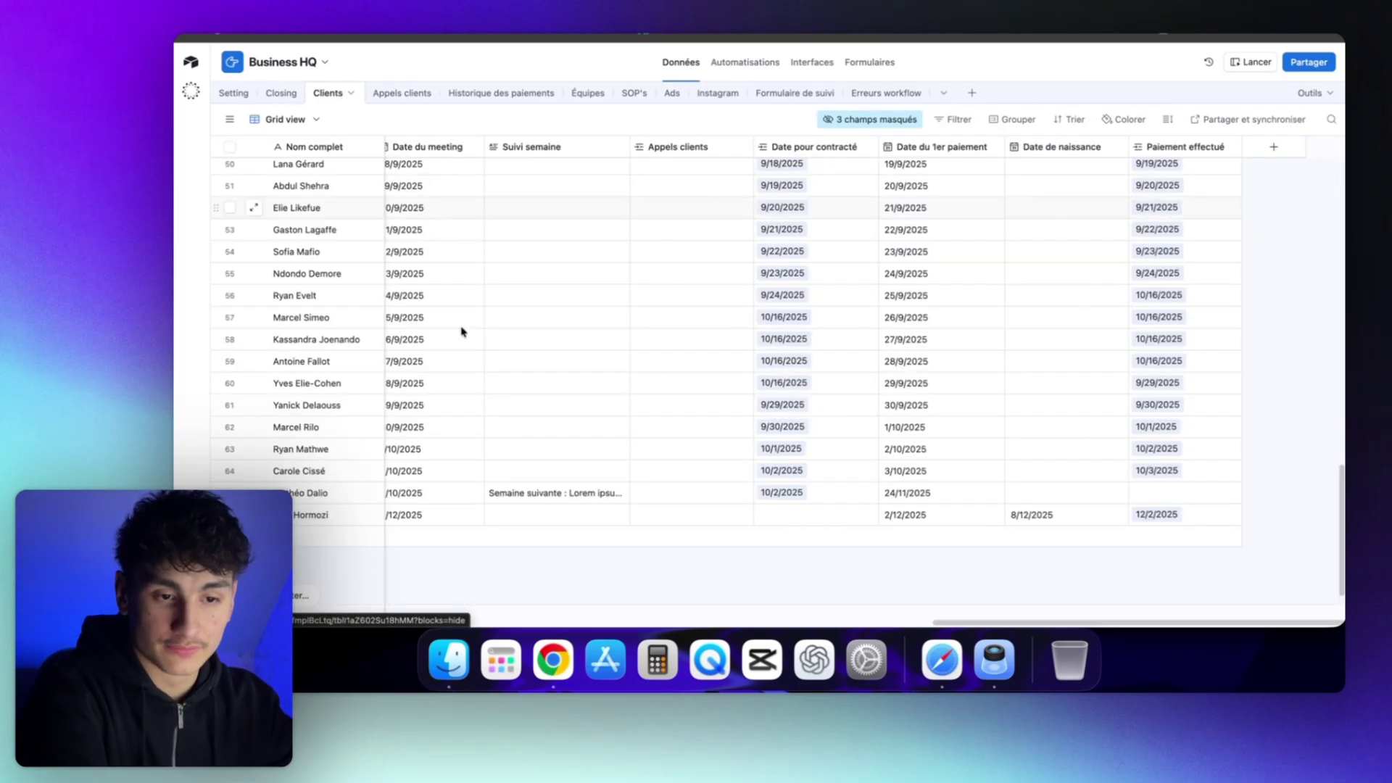
pyautogui.rightClick(488, 521)
pyautogui.click(568, 498)
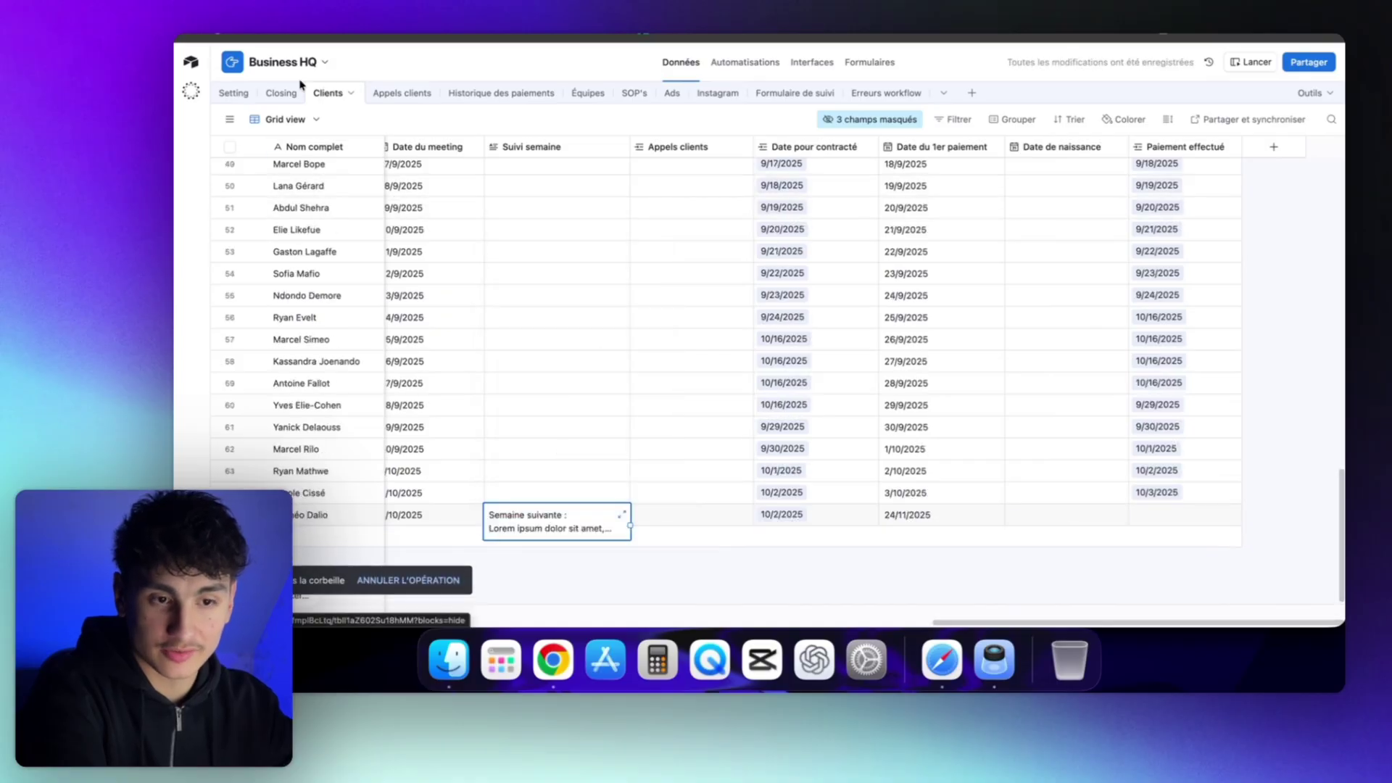
# - Set the Statut of the 2/12/2025 12:12 call in the Closing table to À venir
pyautogui.click(281, 93)
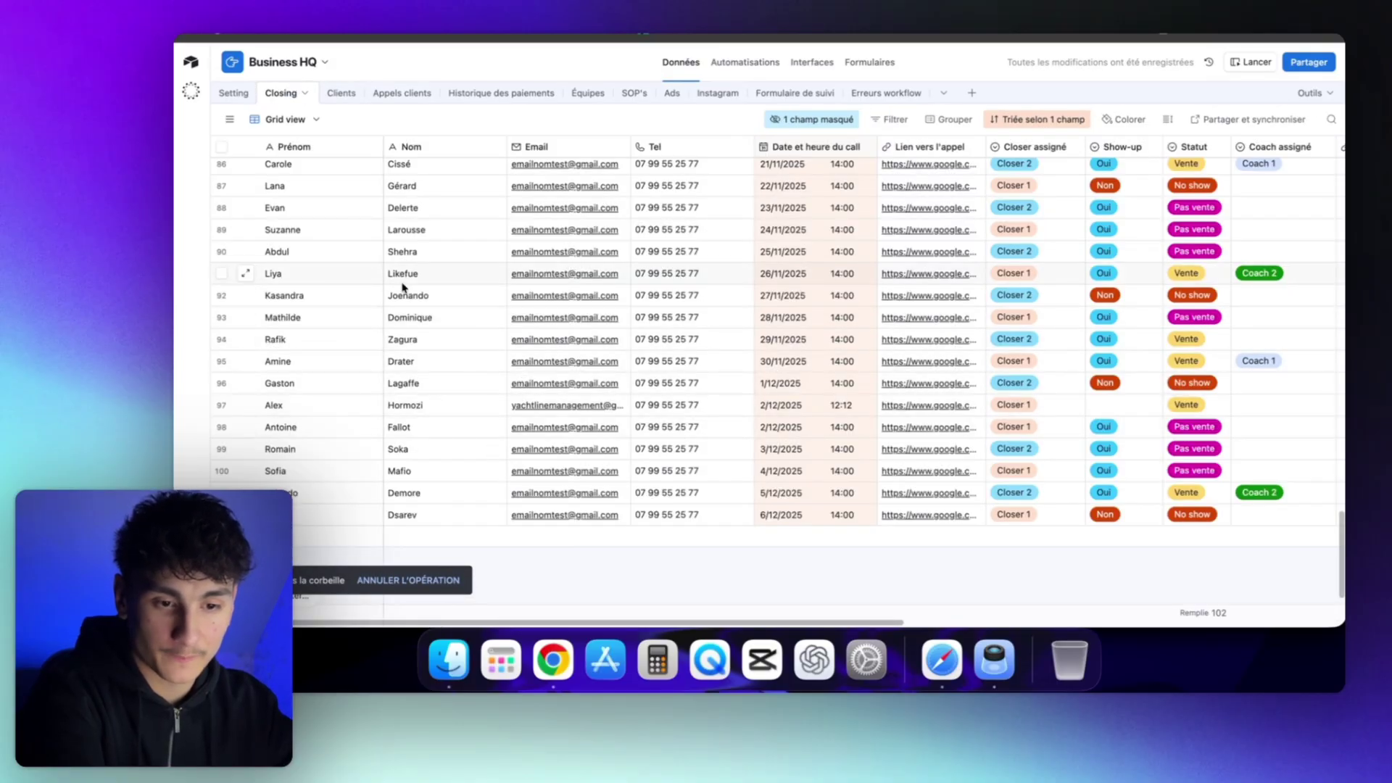
pyautogui.click(1230, 406)
pyautogui.click(1218, 406)
pyautogui.click(1187, 476)
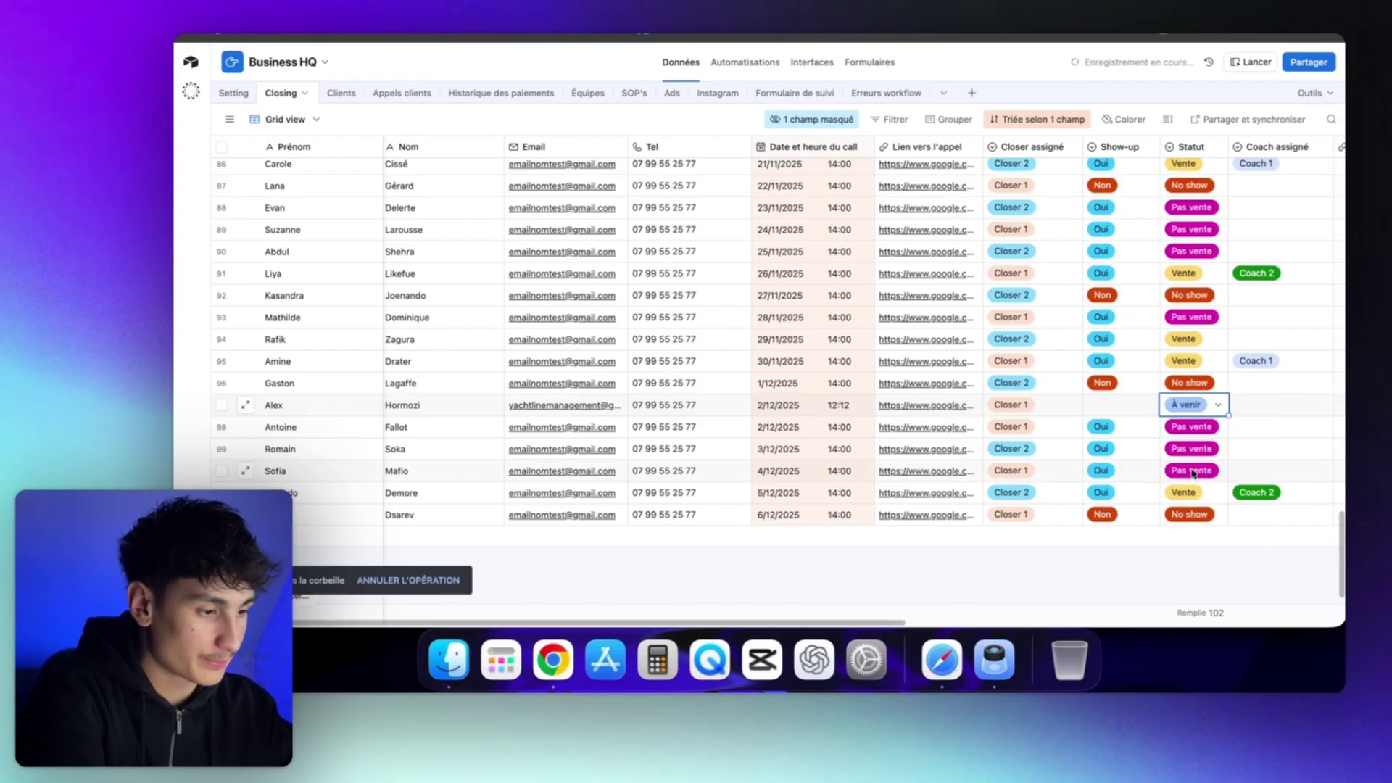
pyautogui.click(886, 209)
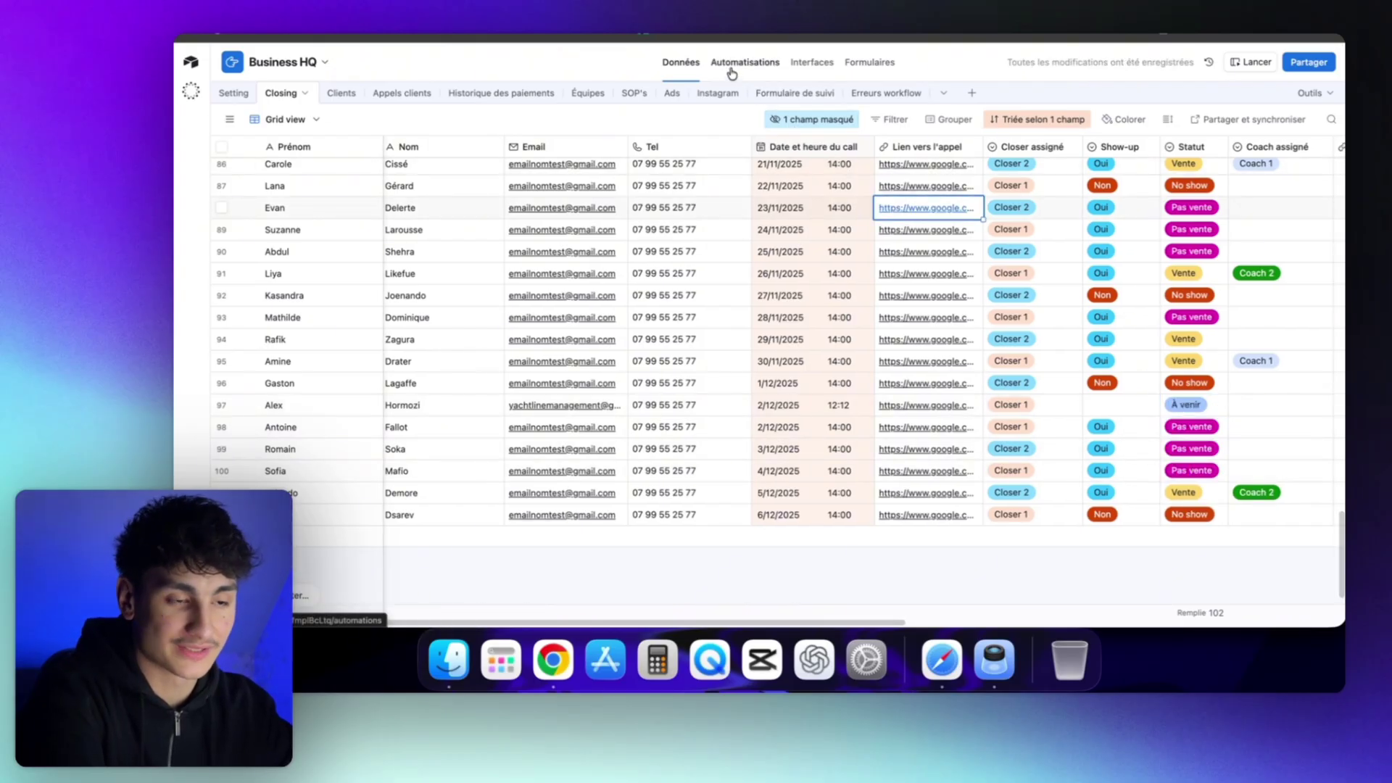
# - Create a new automation with the trigger "Lorsqu'une entrée correspond aux conditions"
pyautogui.click(732, 69)
pyautogui.click(564, 142)
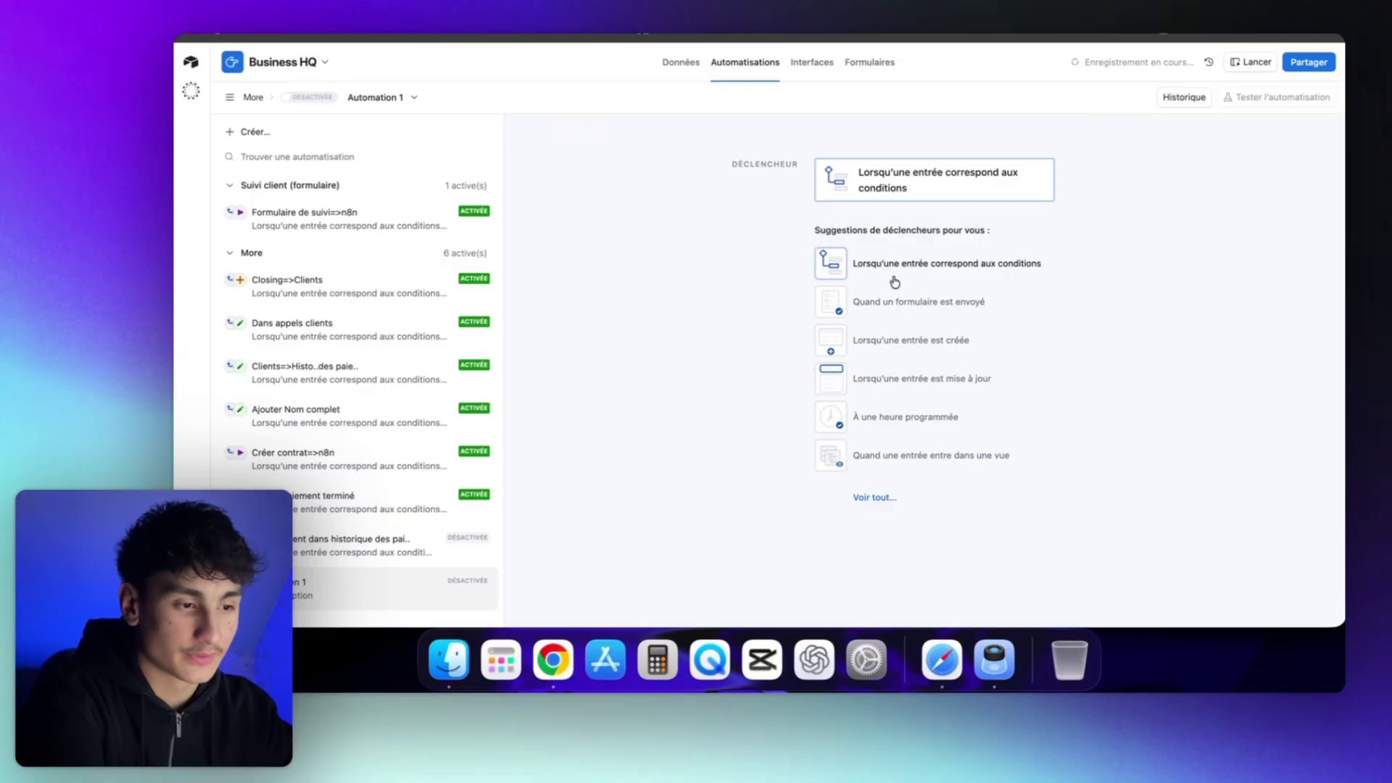
pyautogui.click(887, 184)
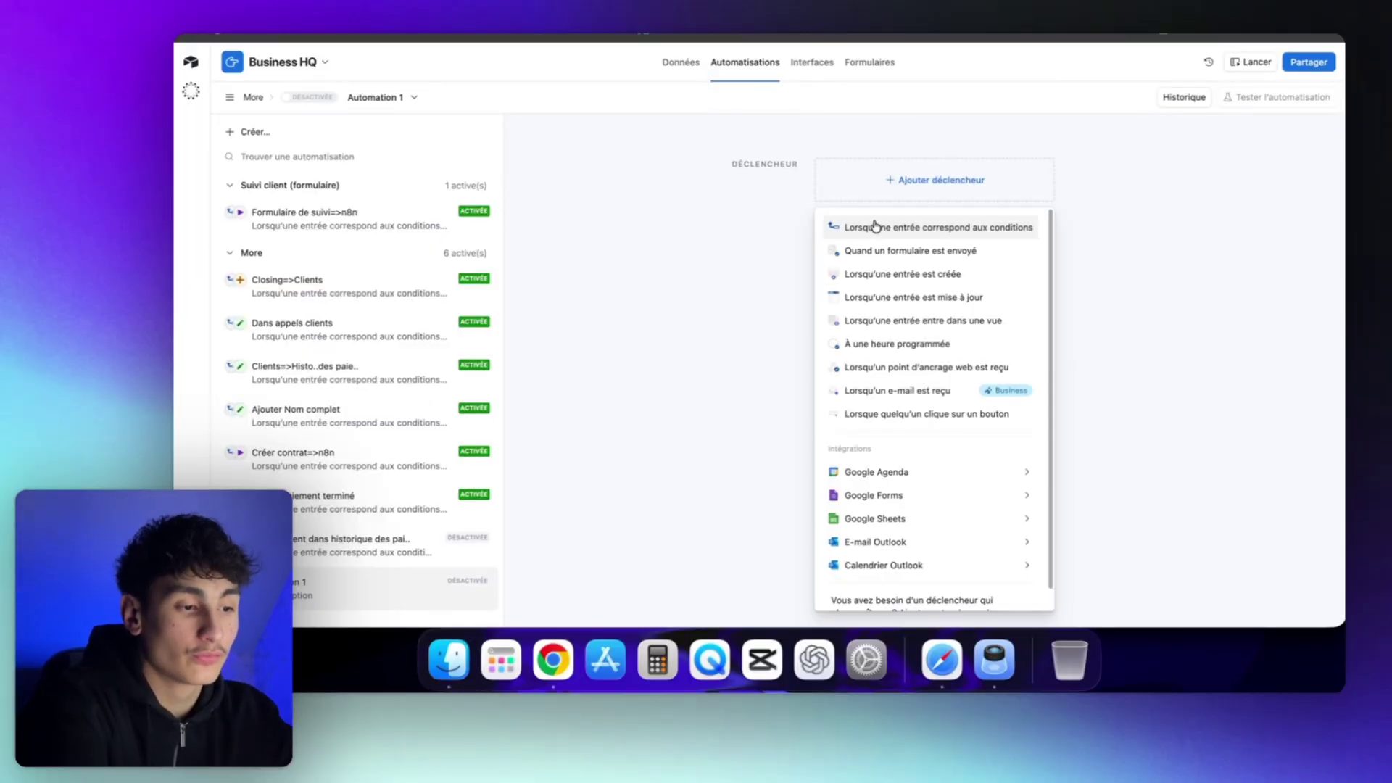
pyautogui.click(912, 227)
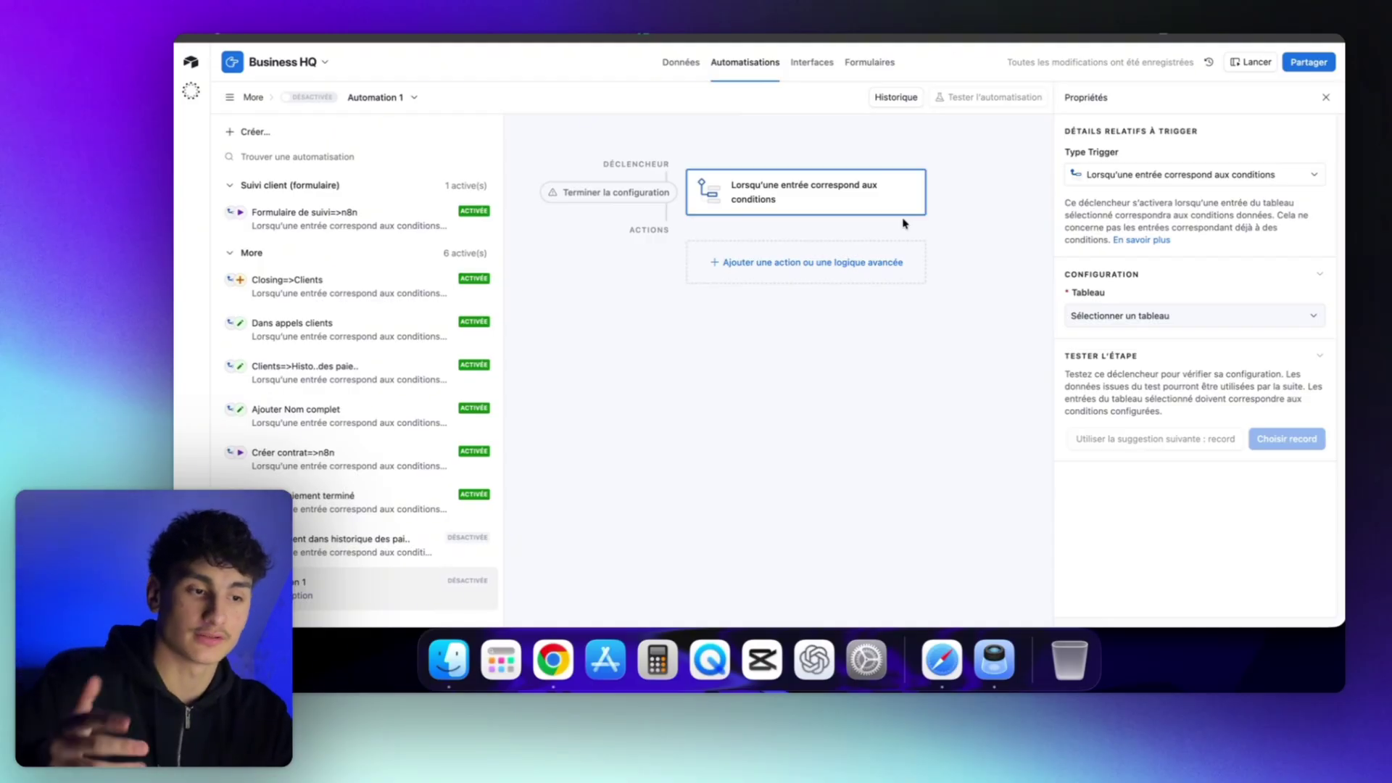
# - Set the trigger's table to Closing and its condition to Statut est Vente
pyautogui.click(1151, 312)
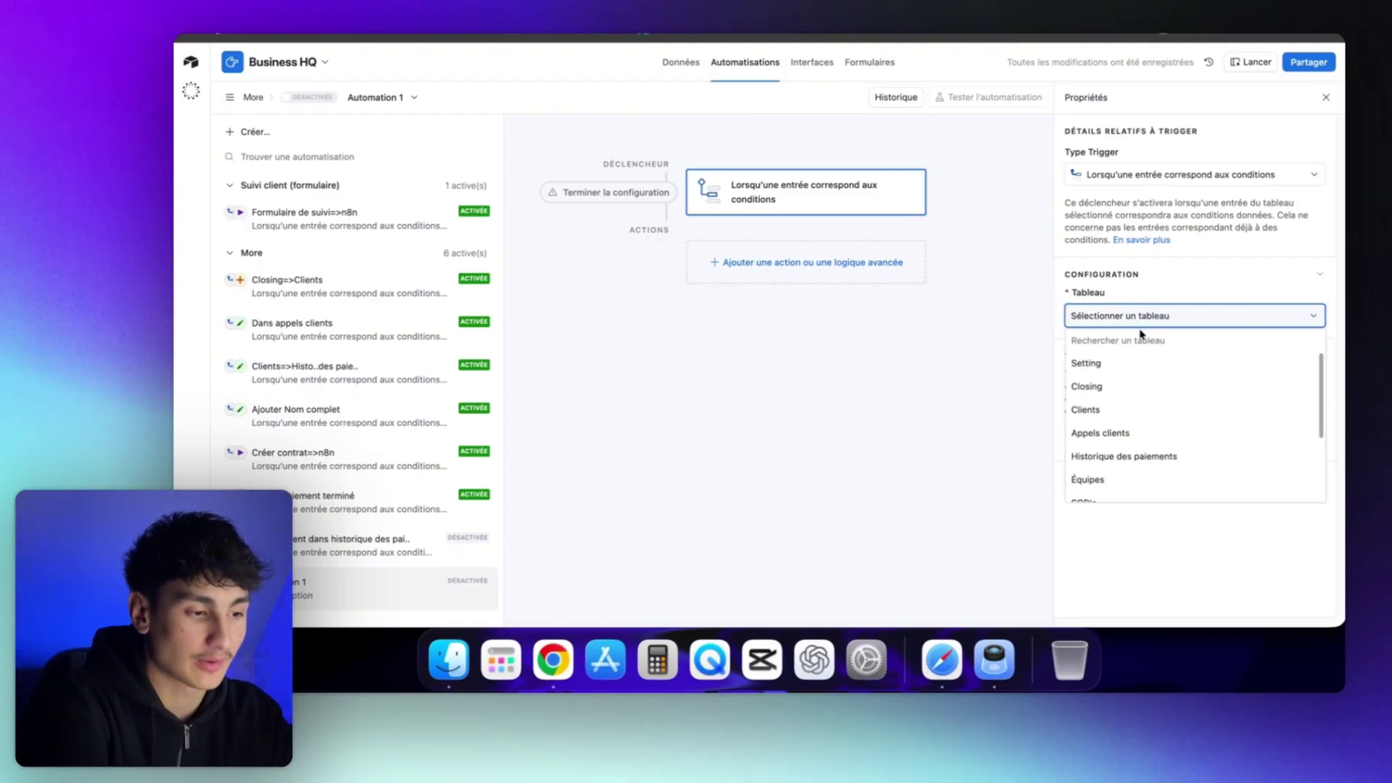
pyautogui.click(1126, 386)
pyautogui.click(1126, 371)
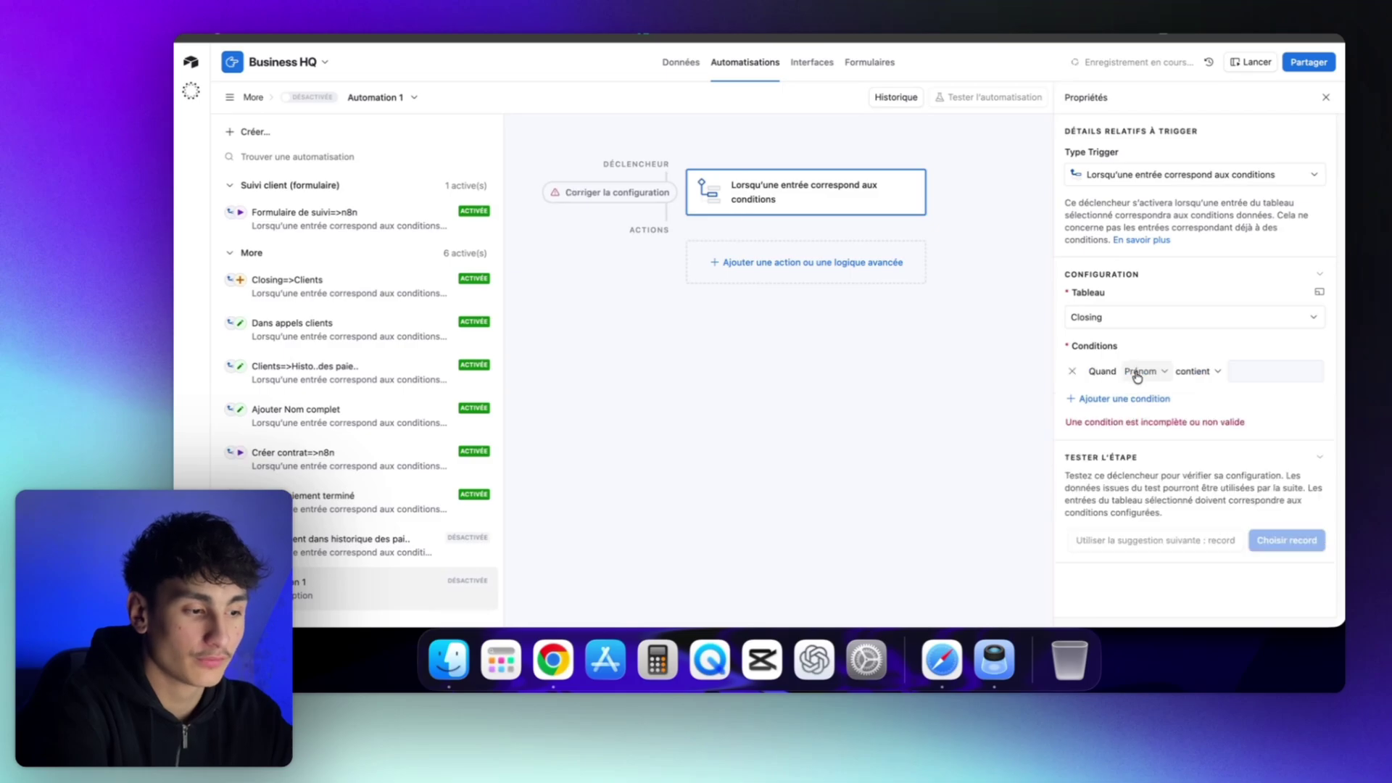
pyautogui.click(1137, 372)
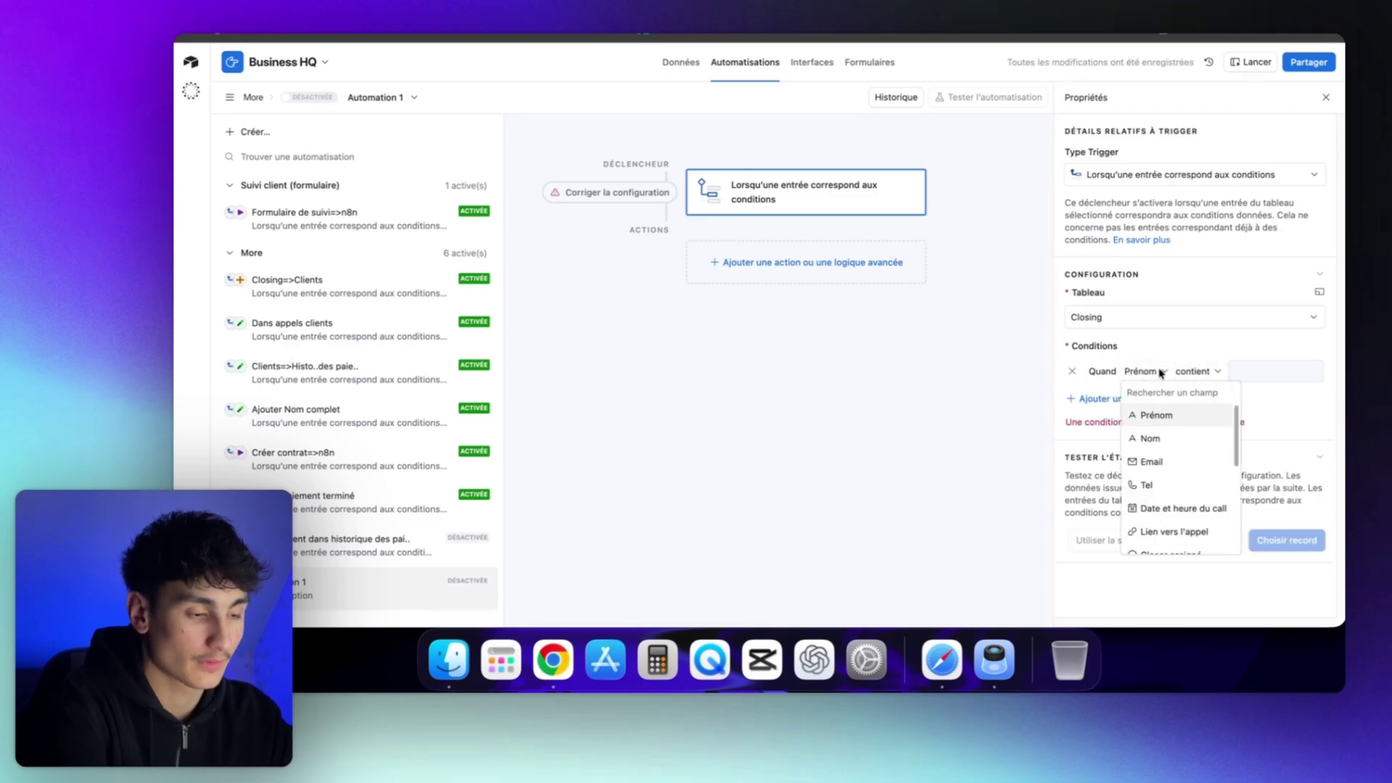
pyautogui.click(1149, 375)
pyautogui.click(1149, 373)
pyautogui.scroll(-5, 1166, 464)
pyautogui.click(1165, 479)
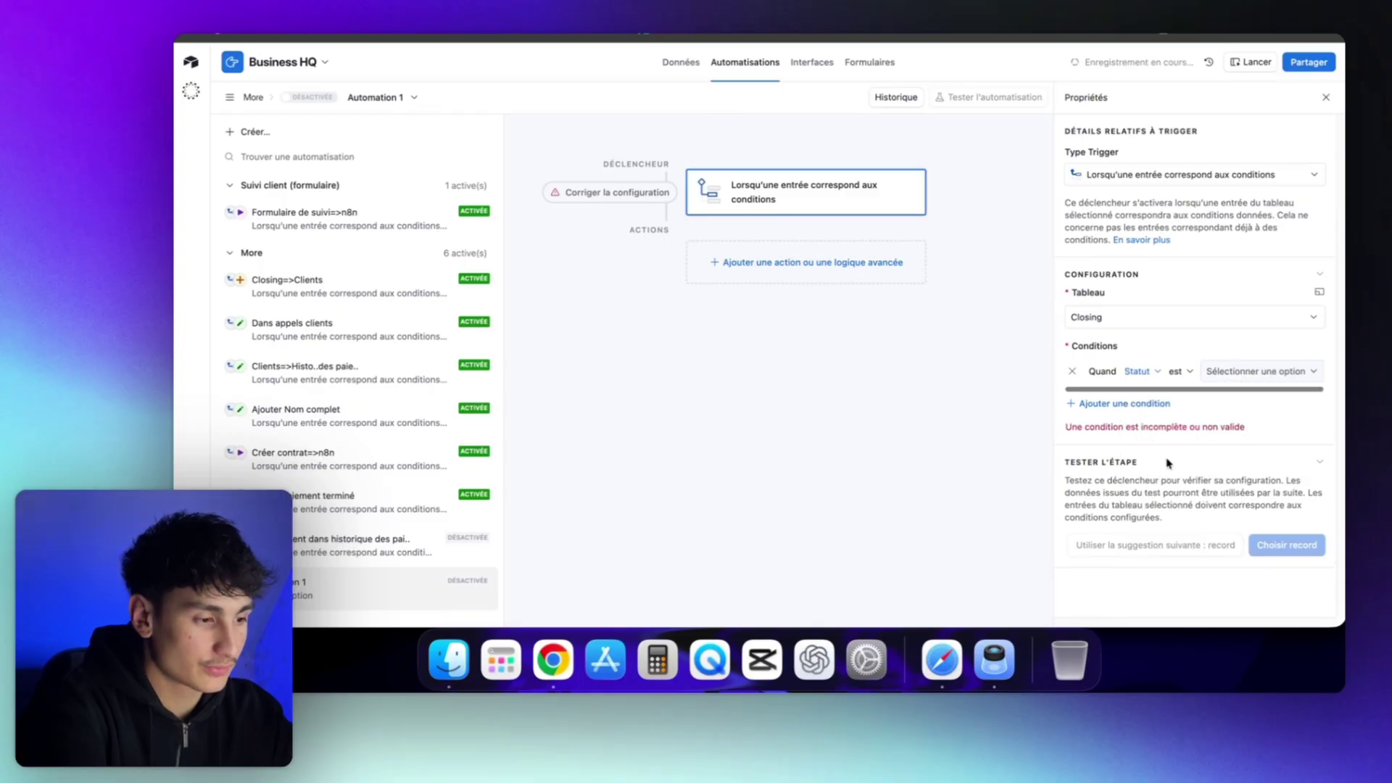
pyautogui.click(1235, 369)
pyautogui.click(1234, 451)
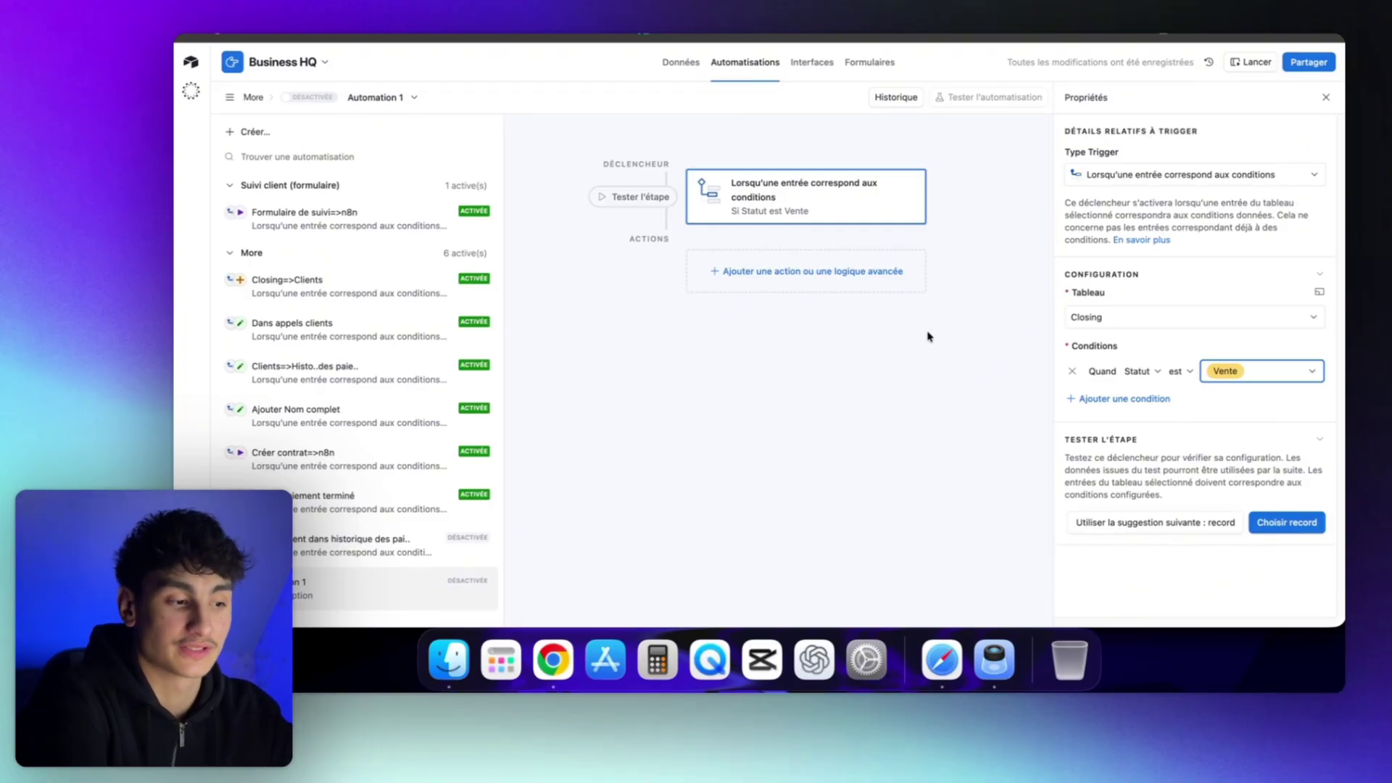
pyautogui.click(975, 395)
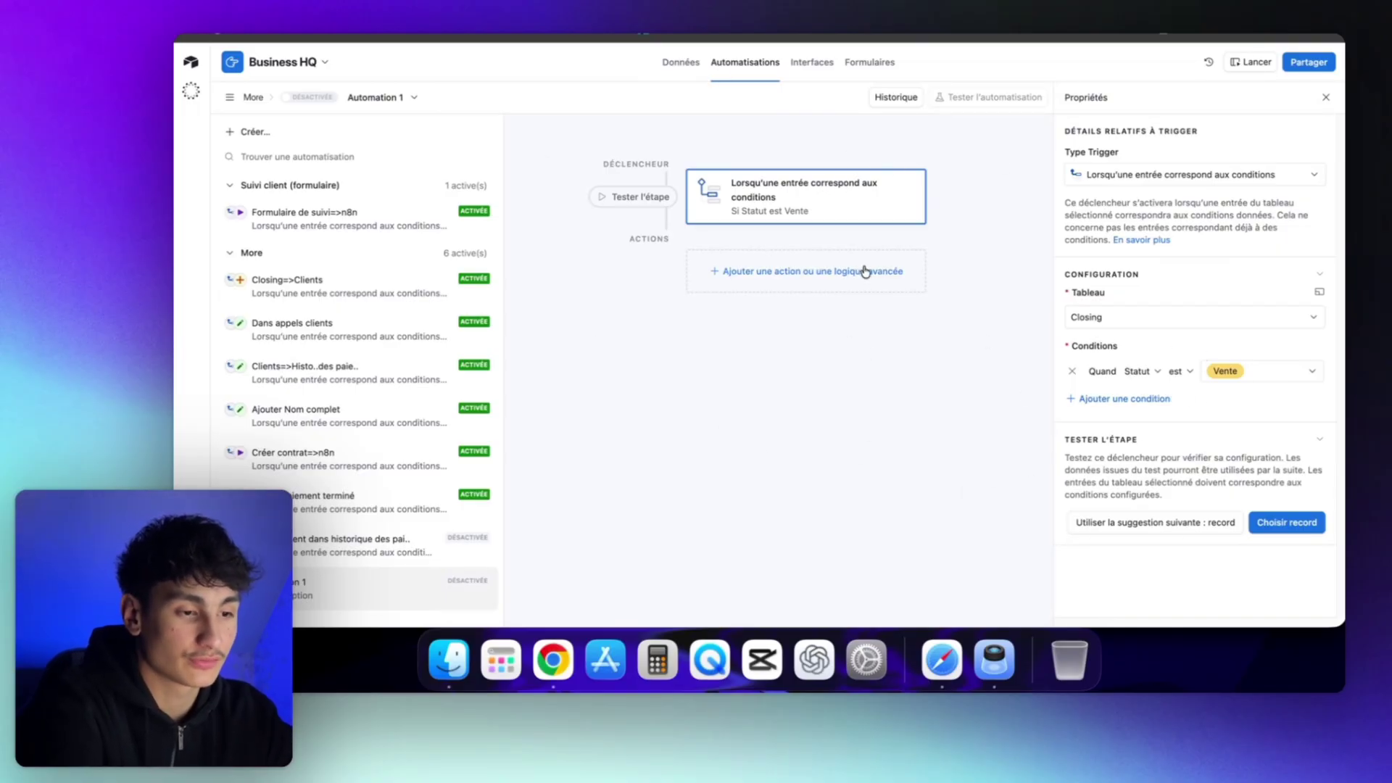
# - Add a Créer une entrée action to the automation, targeting the Clients table
pyautogui.click(844, 271)
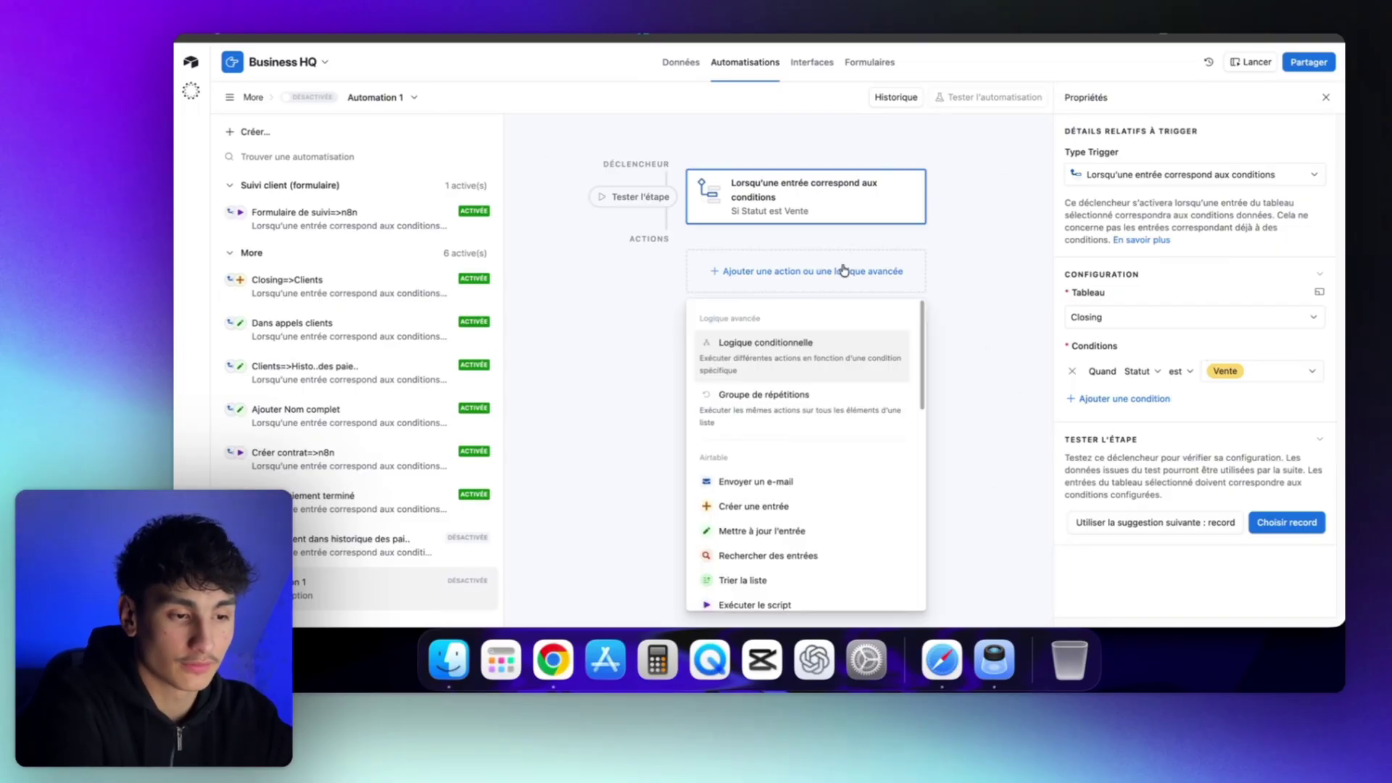
pyautogui.click(756, 506)
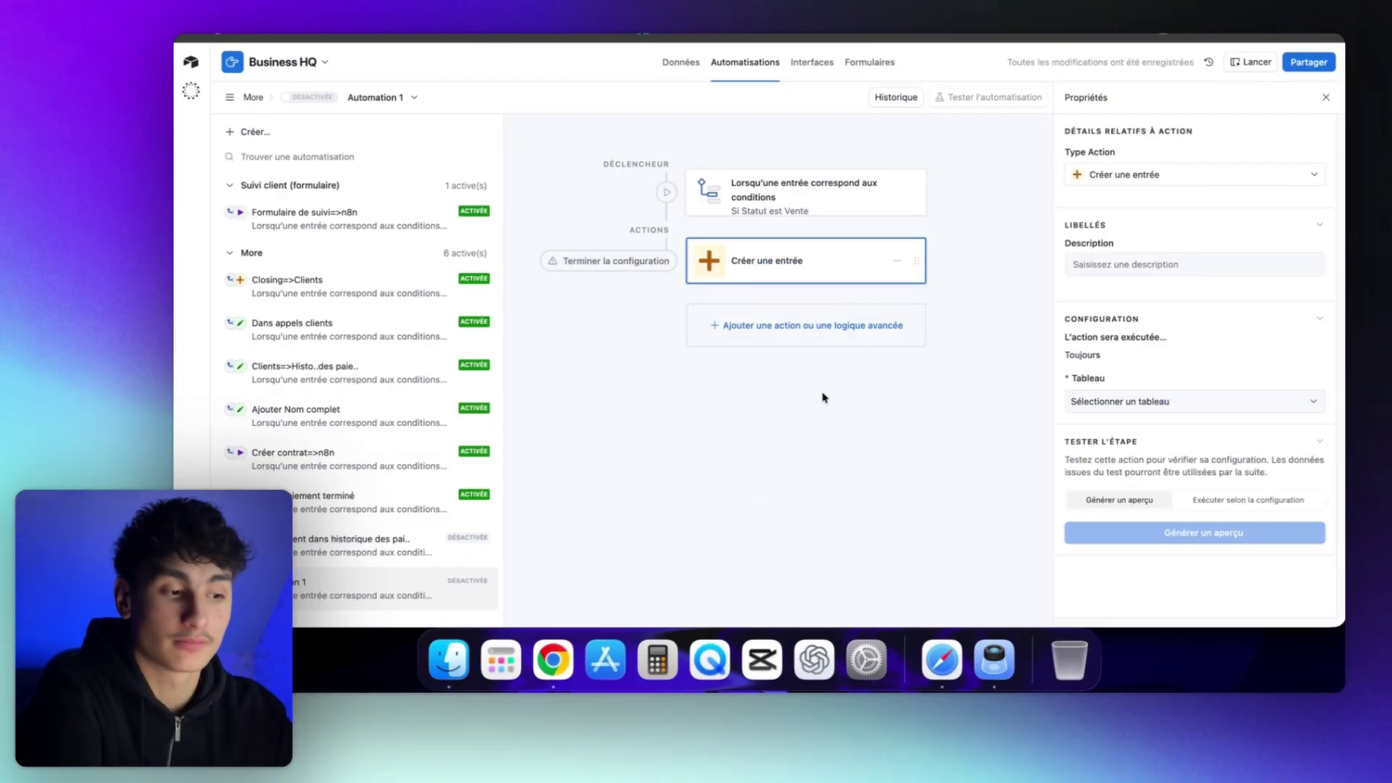
pyautogui.click(1106, 401)
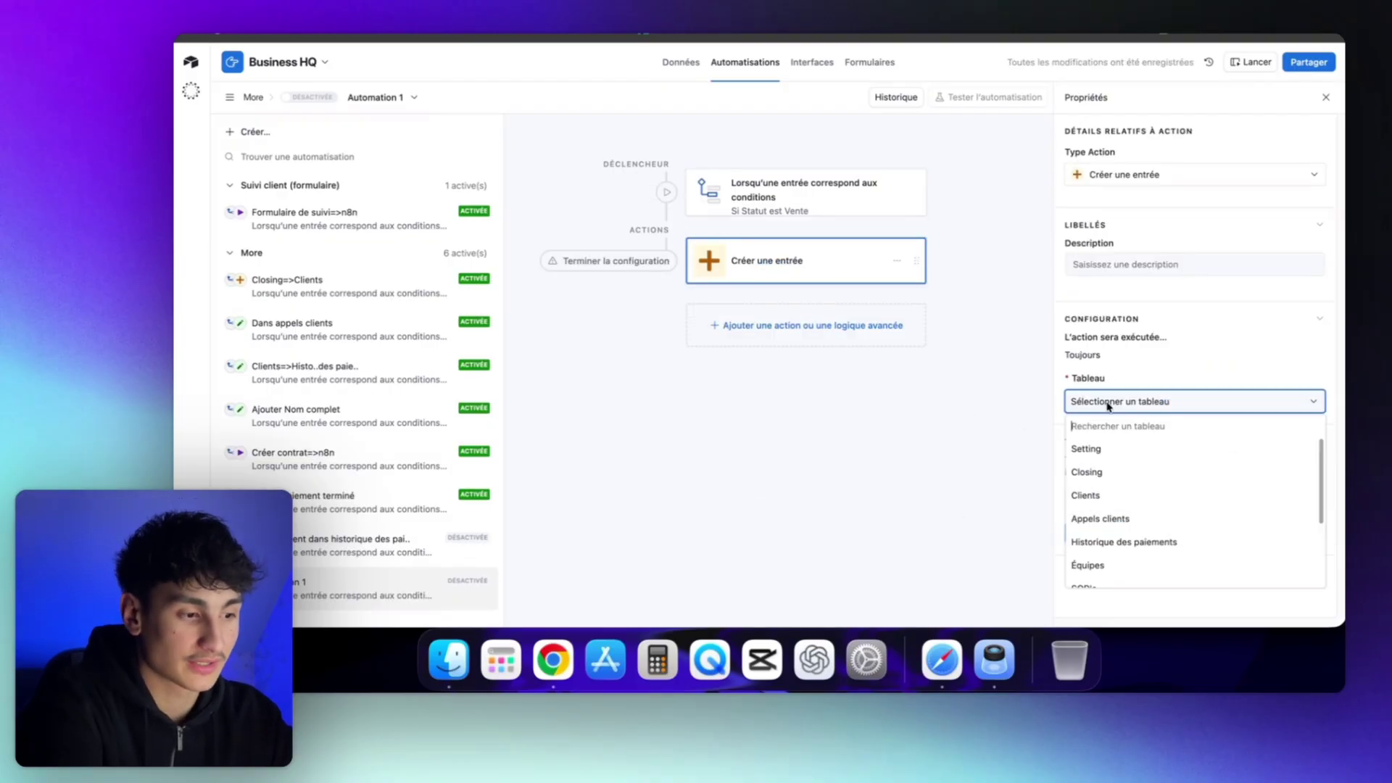
pyautogui.click(1101, 499)
pyautogui.click(1116, 450)
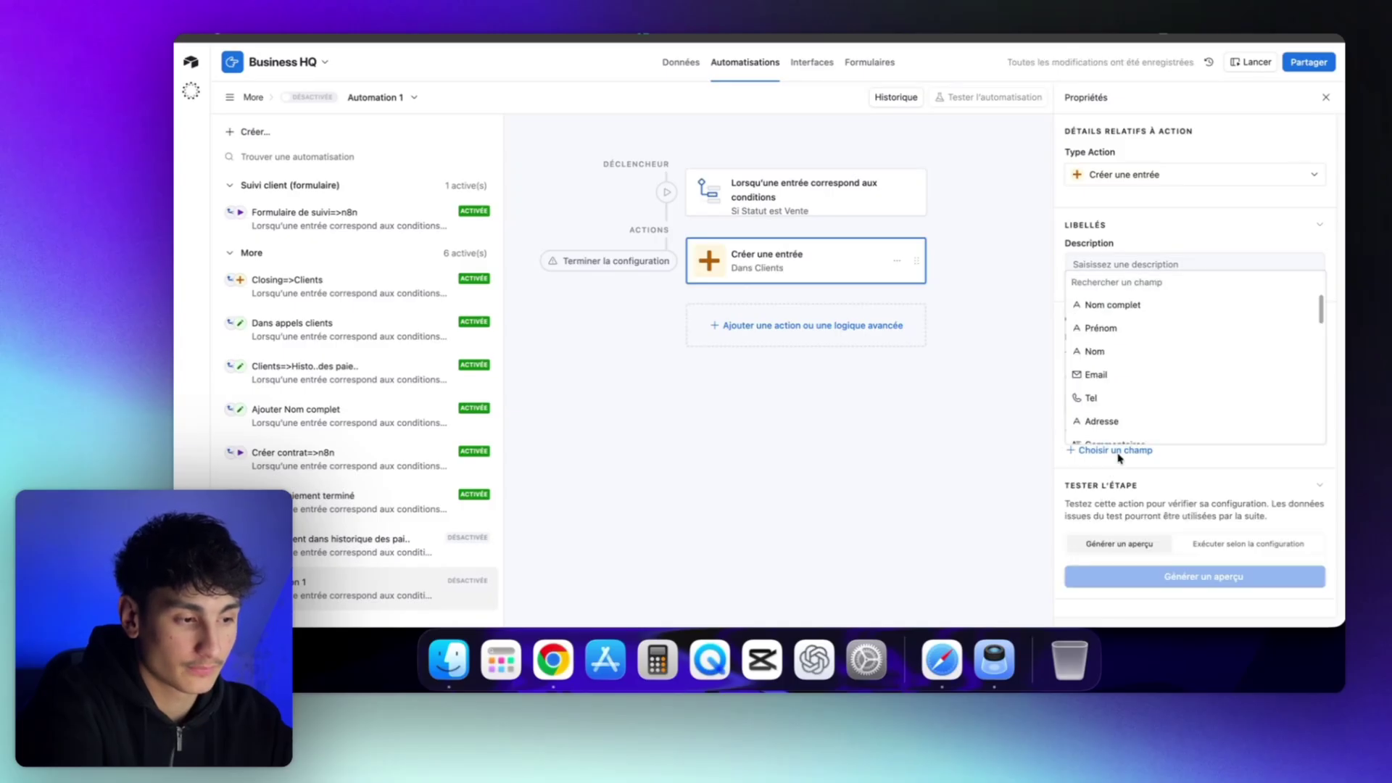
pyautogui.click(1196, 461)
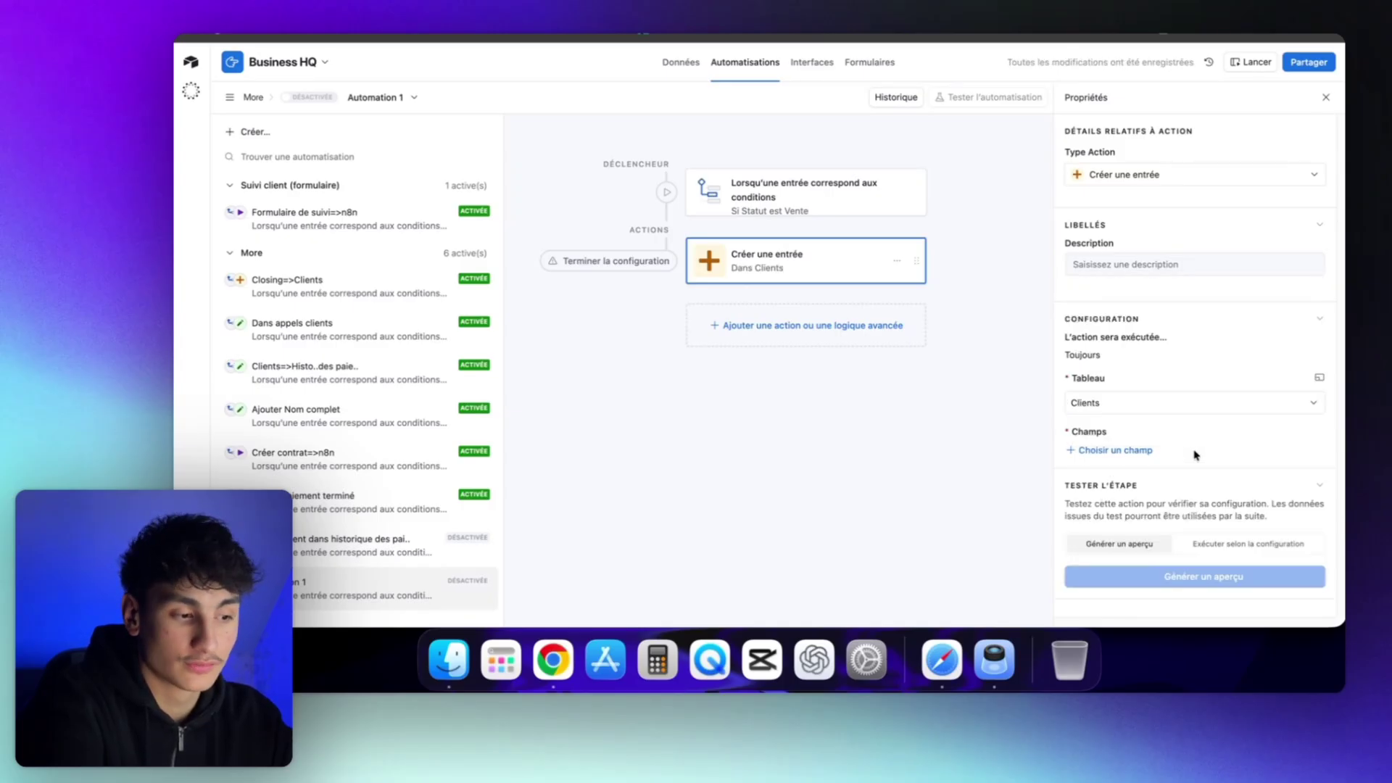
# - Add the Prénom field to the Créer une entrée action and fill it with the trigger's Airtable record ID
pyautogui.click(1137, 451)
pyautogui.click(1147, 328)
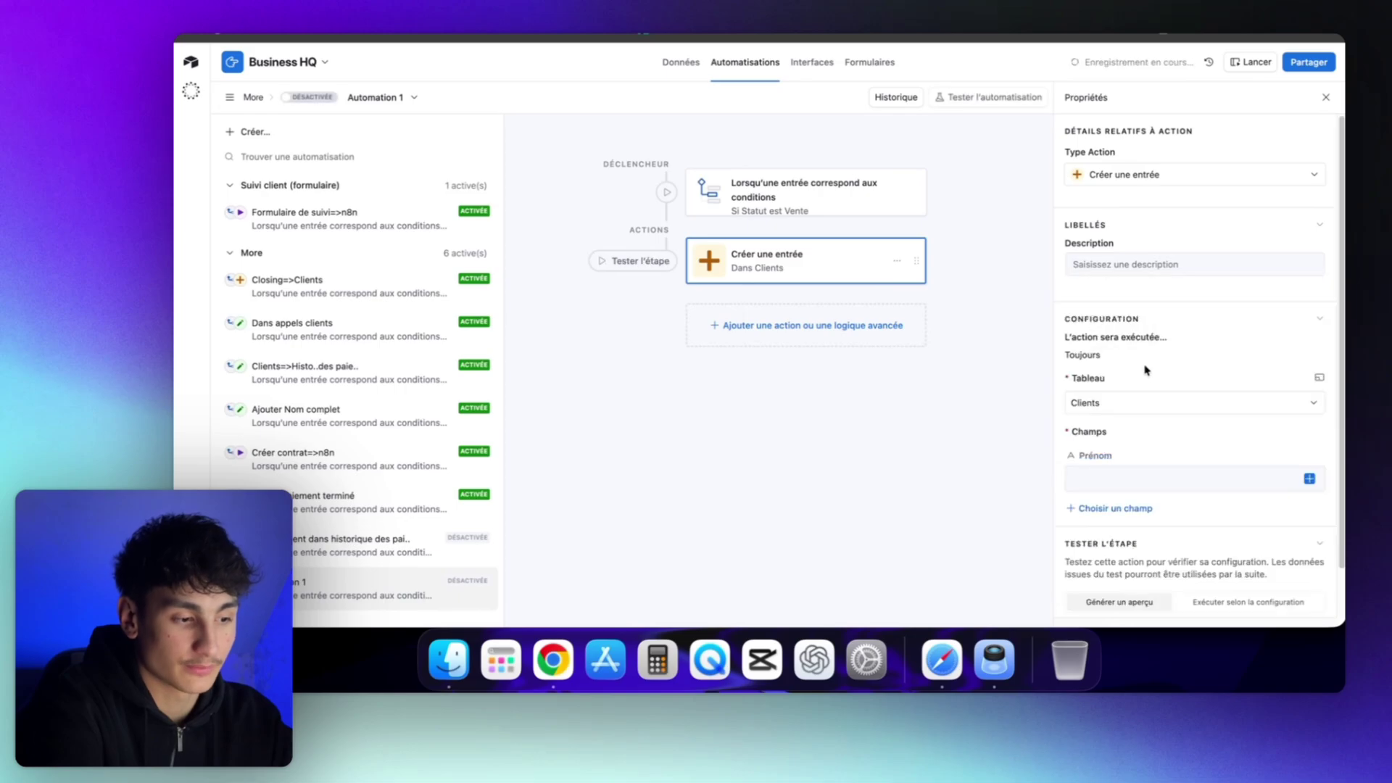
pyautogui.click(1309, 479)
pyautogui.click(1265, 442)
pyautogui.click(1234, 438)
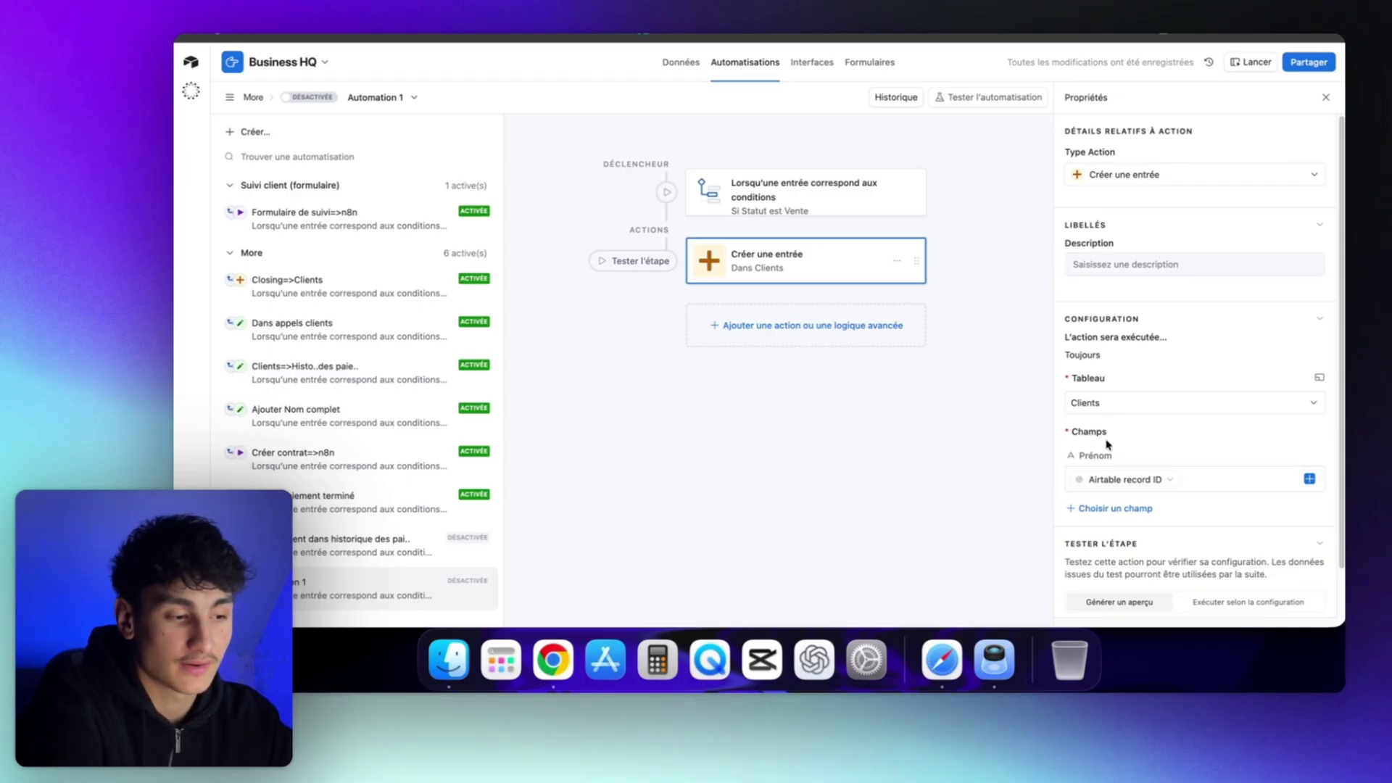
# - Add the Email field to the Créer une entrée action, leaving its value empty
pyautogui.click(1105, 516)
pyautogui.scroll(-5, 1109, 442)
pyautogui.scroll(5, 1111, 437)
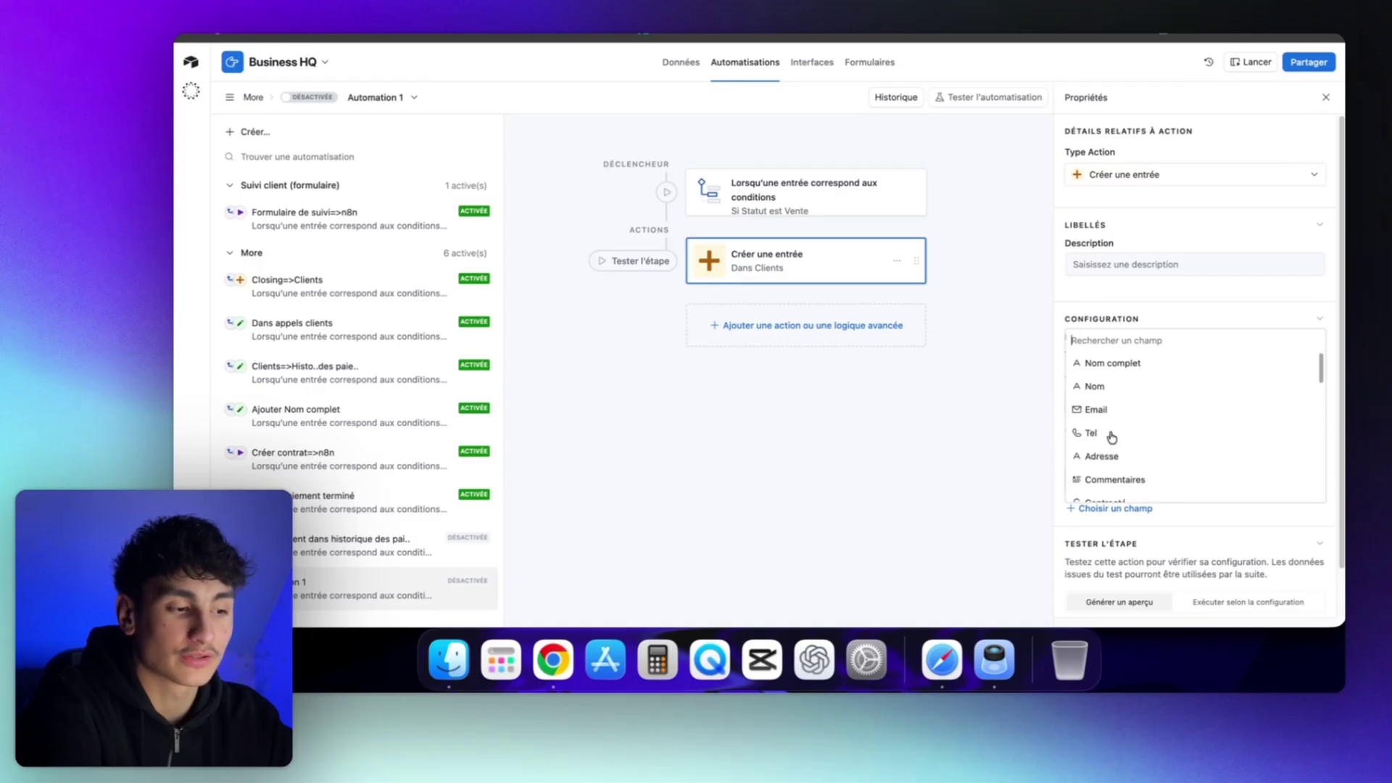
pyautogui.click(1107, 411)
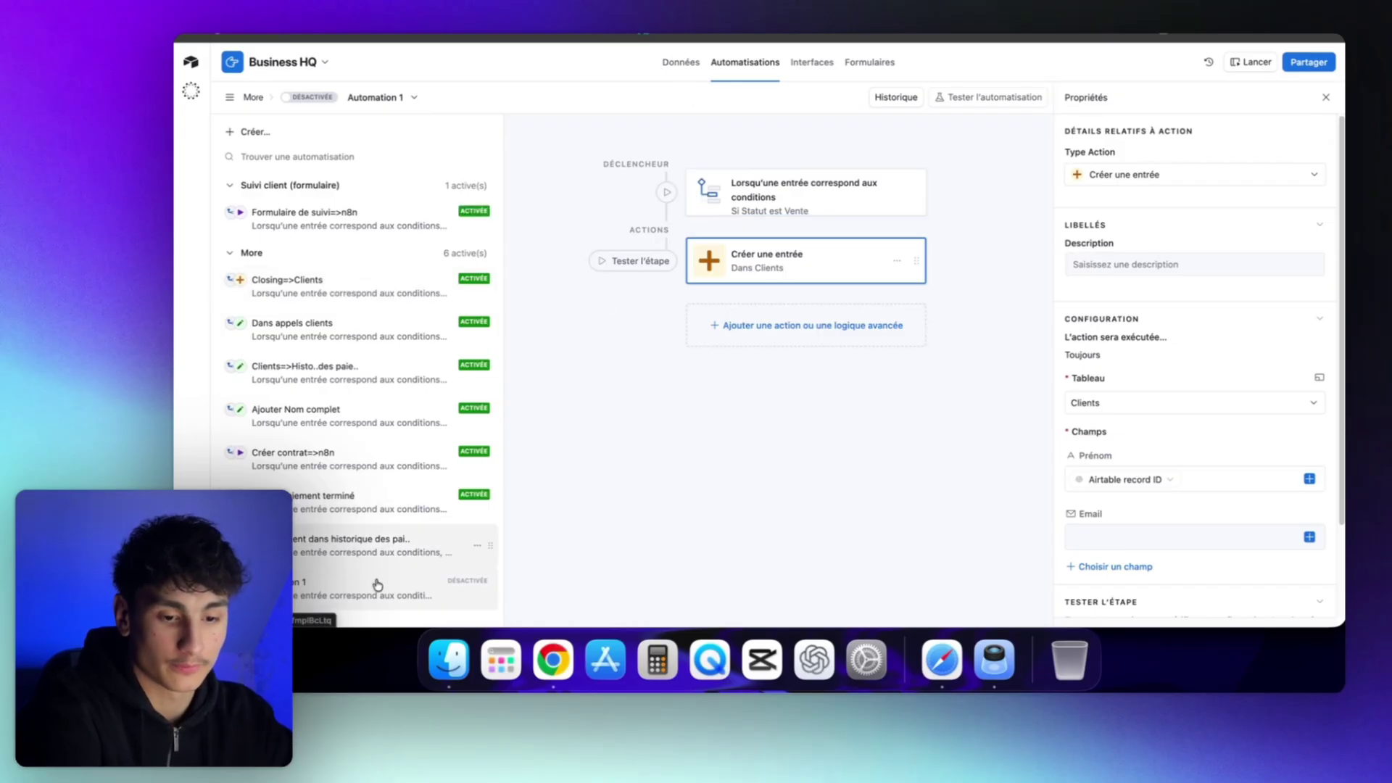
# - Delete Automation 1 and confirm its removal
pyautogui.click(477, 590)
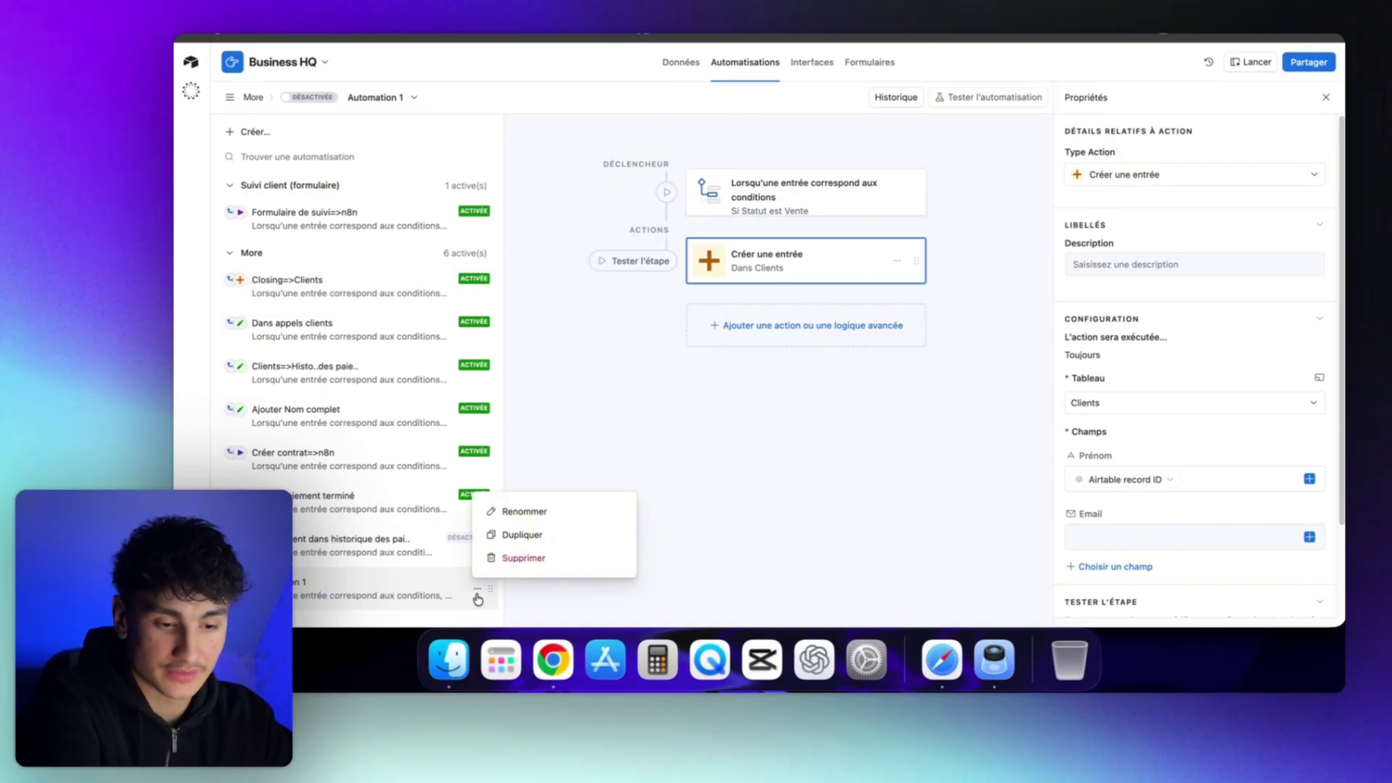
pyautogui.click(512, 565)
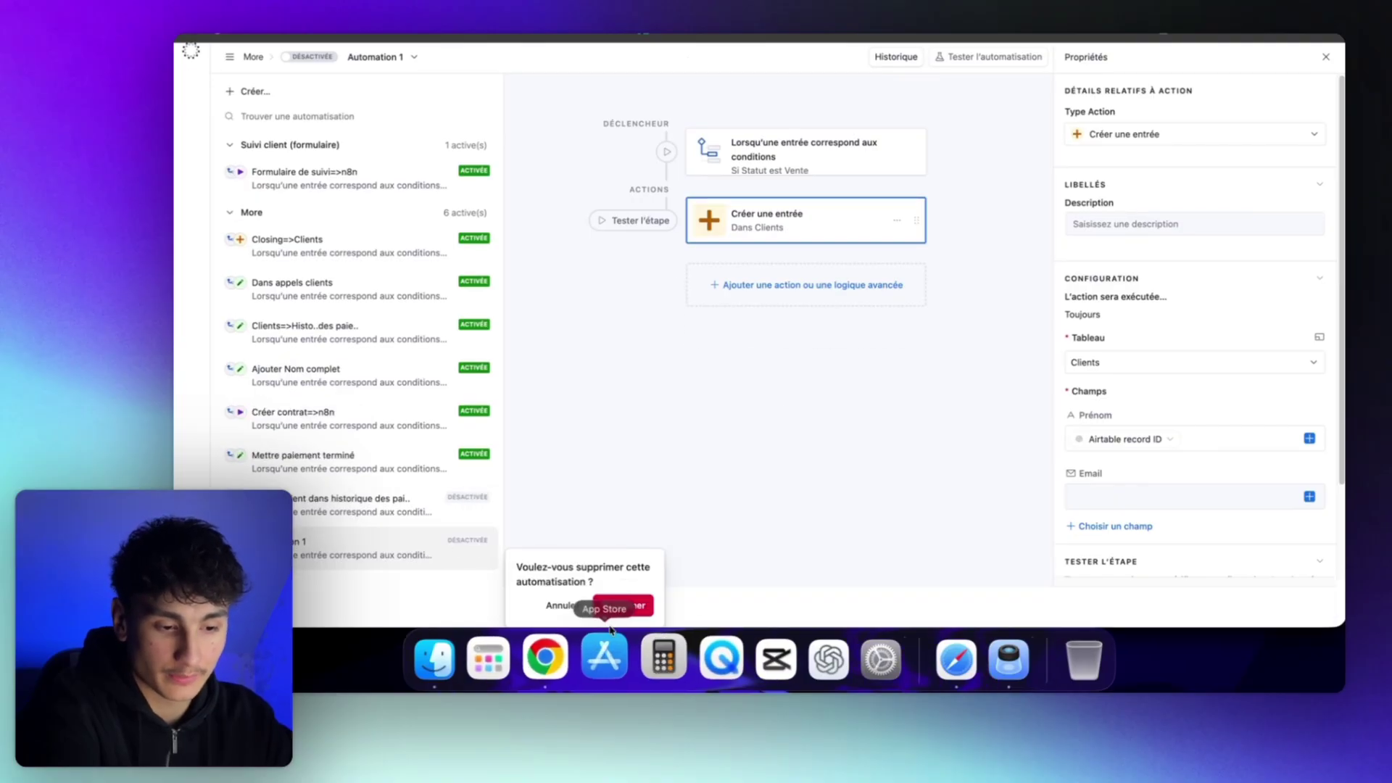
pyautogui.click(628, 605)
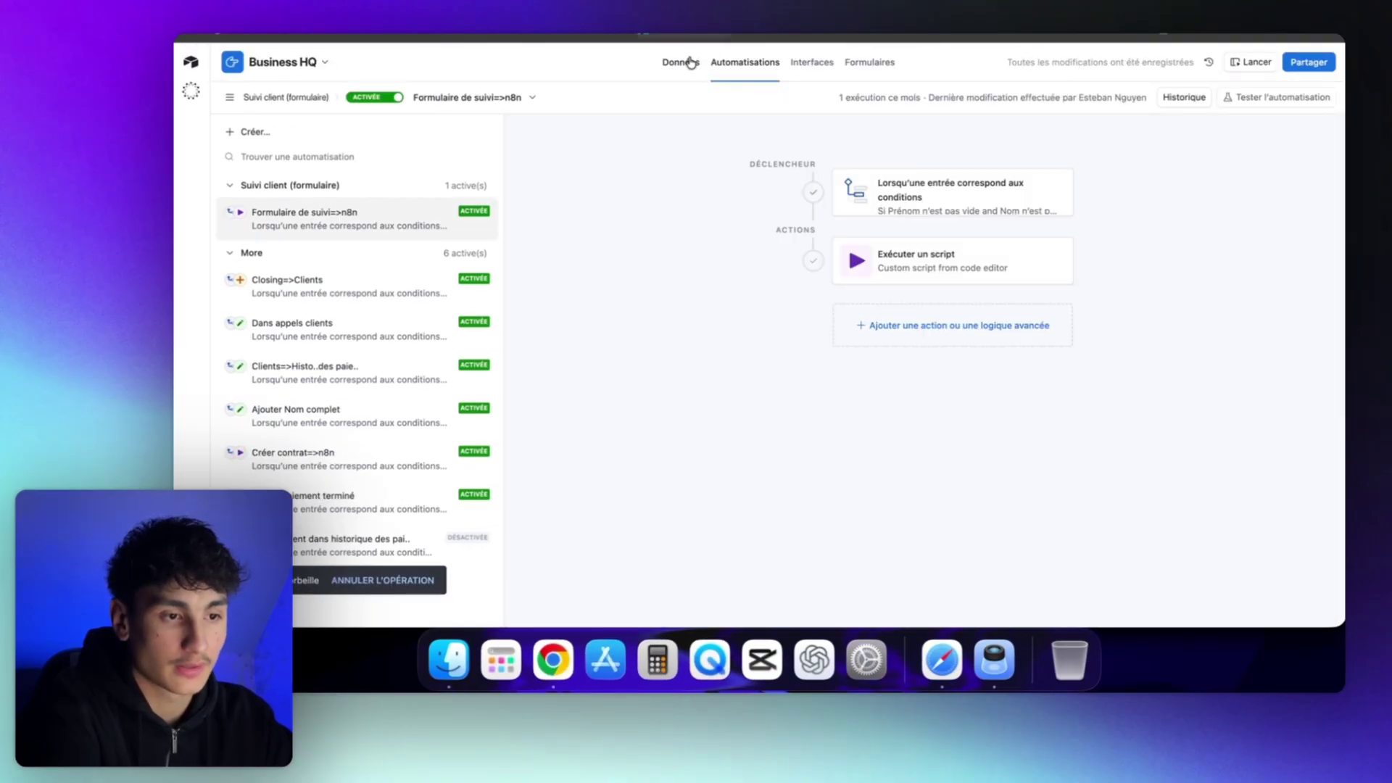
# - Return to the base's data and switch to the notes document to read the list of systems to build
pyautogui.click(683, 62)
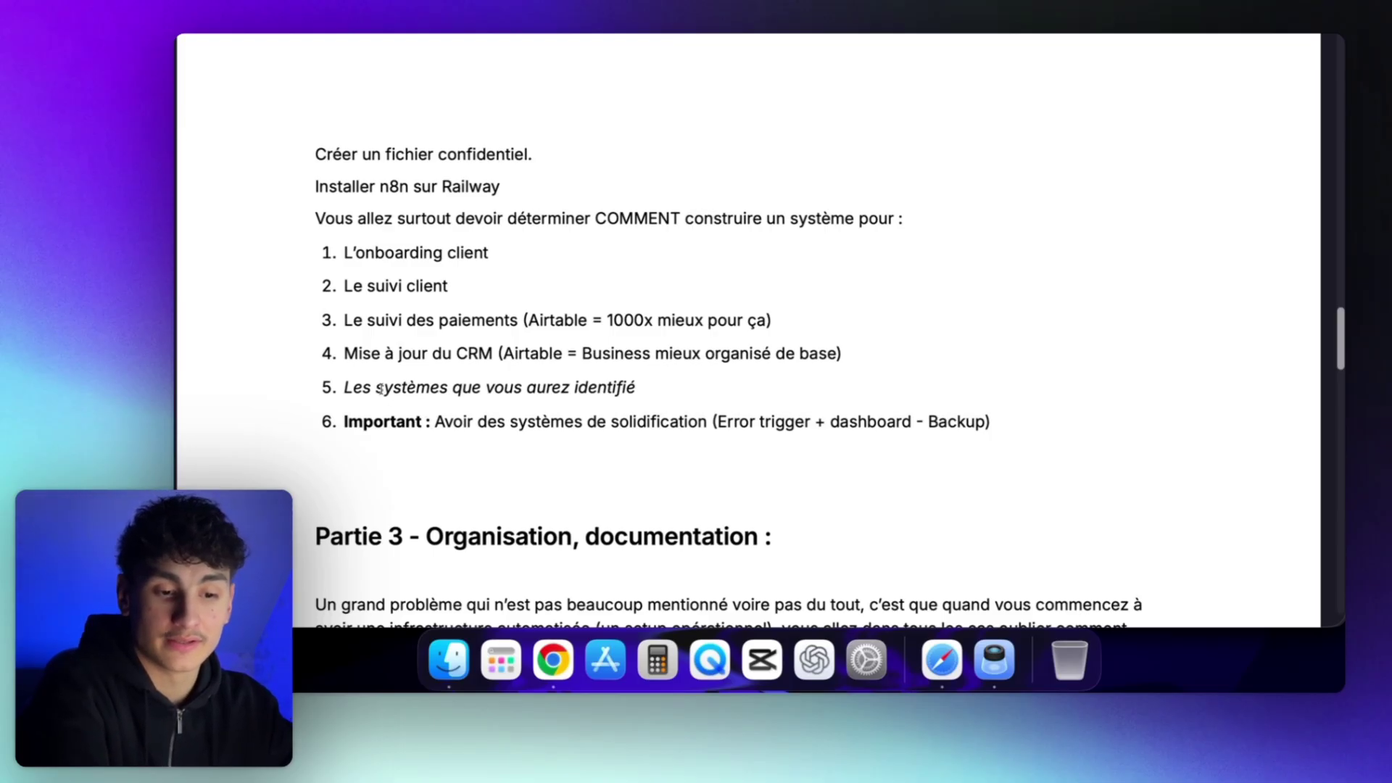
pyautogui.moveTo(381, 389); pyautogui.dragTo(514, 389)
pyautogui.click(513, 390)
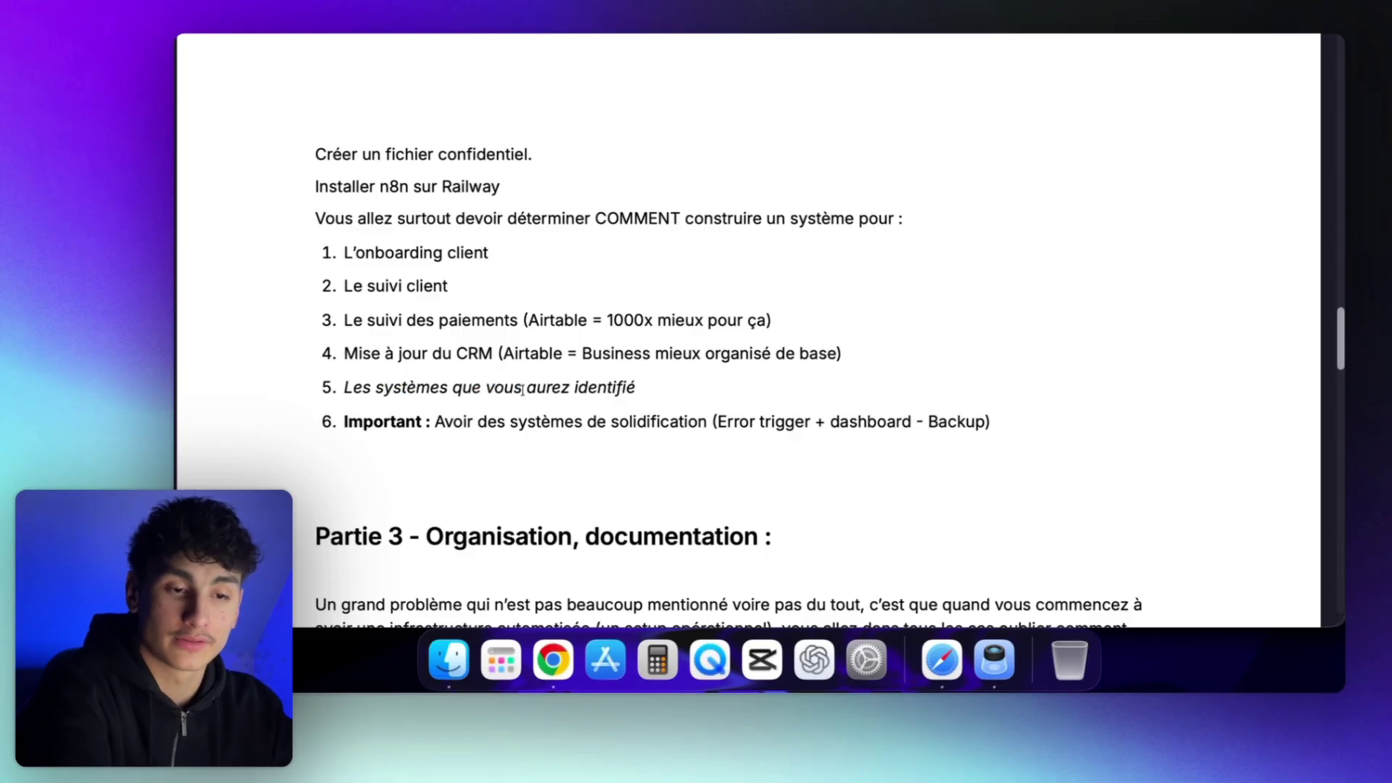
pyautogui.scroll(-2, 514, 389)
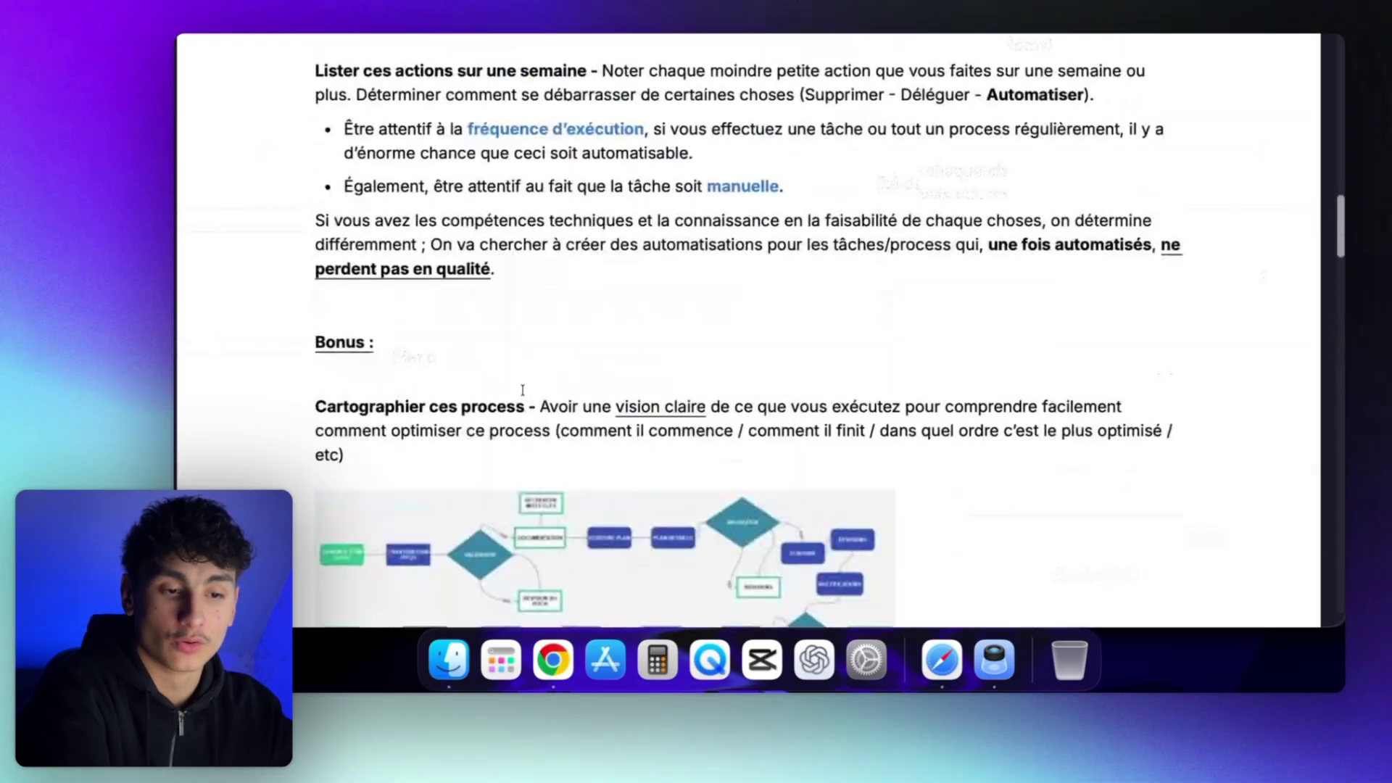
# - Read the notes' list of systems to build, down to the point on solidification systems (Error trigger, dashboard, Backup)
pyautogui.scroll(-20, 522, 390)
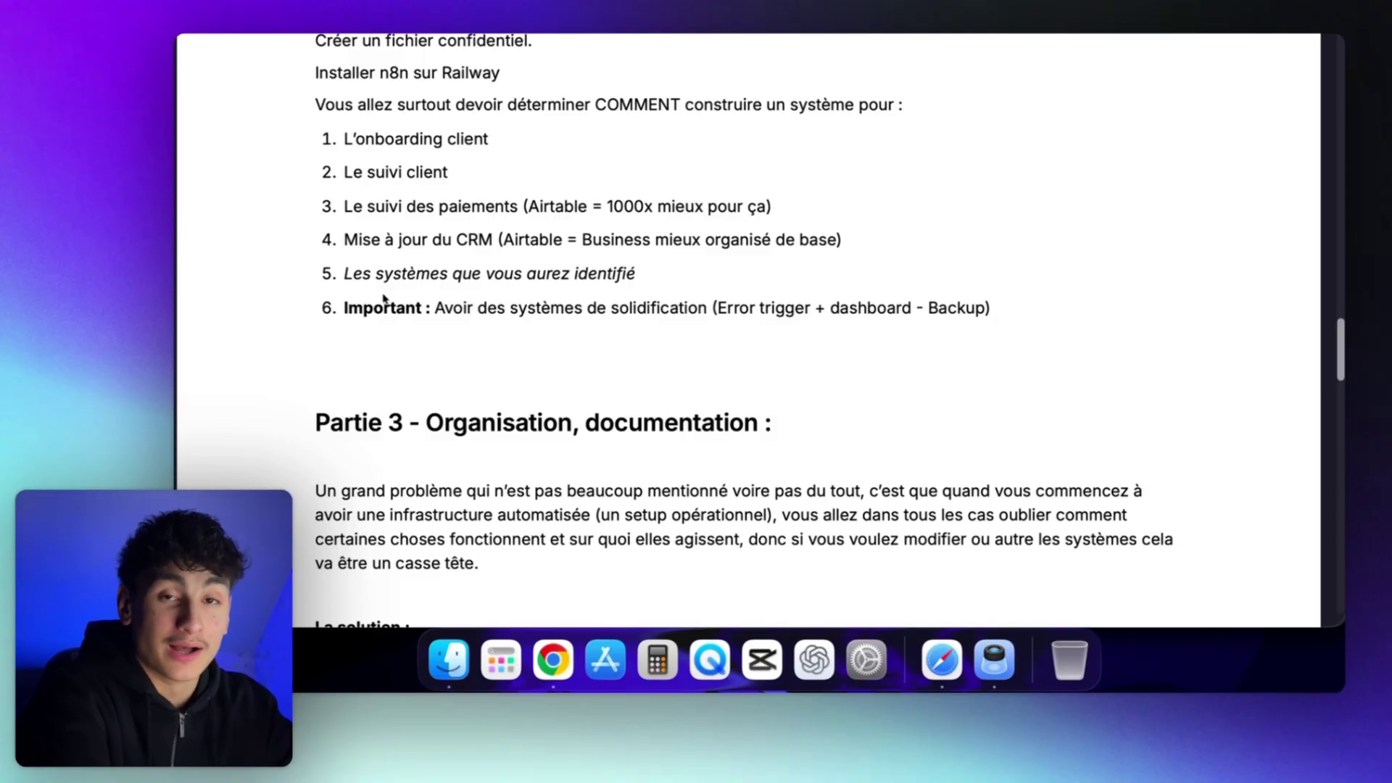
pyautogui.scroll(-2, 384, 298)
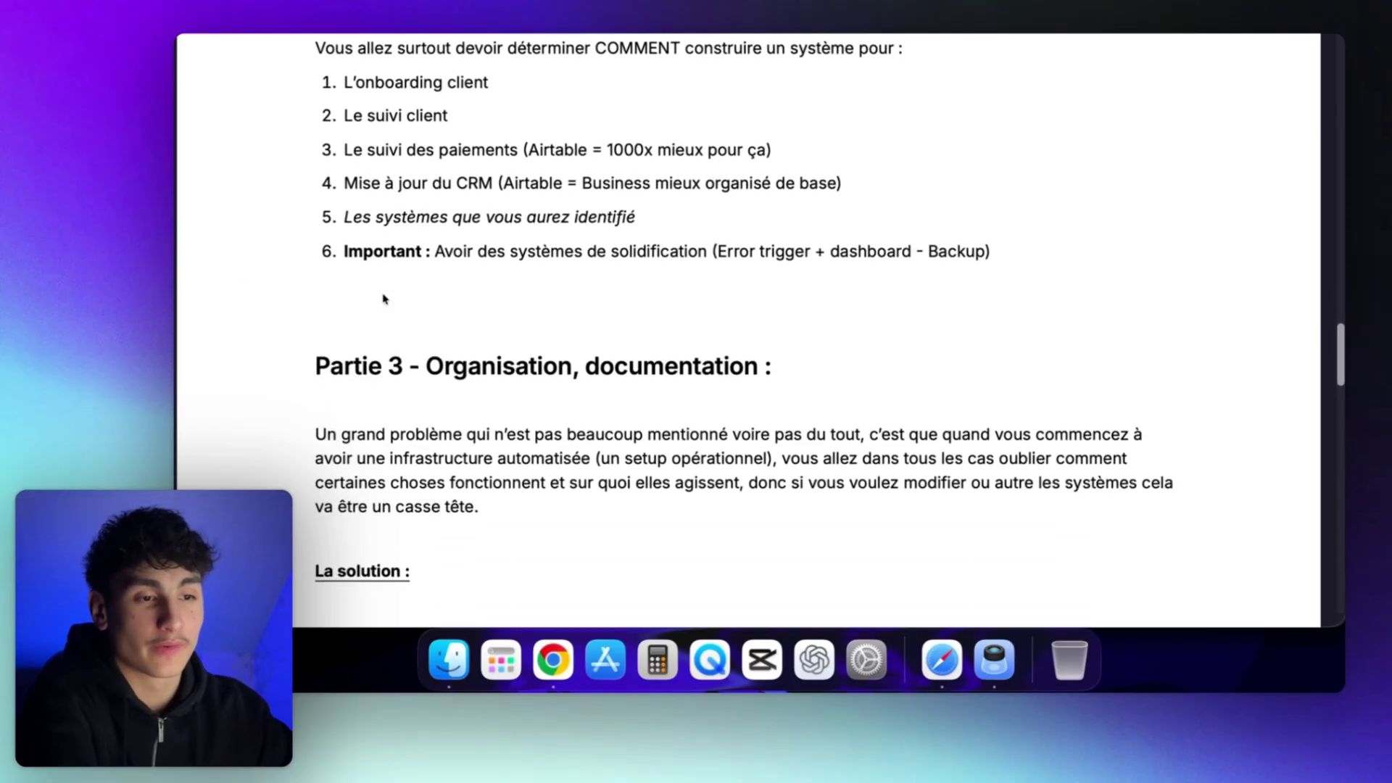
pyautogui.scroll(2, 385, 297)
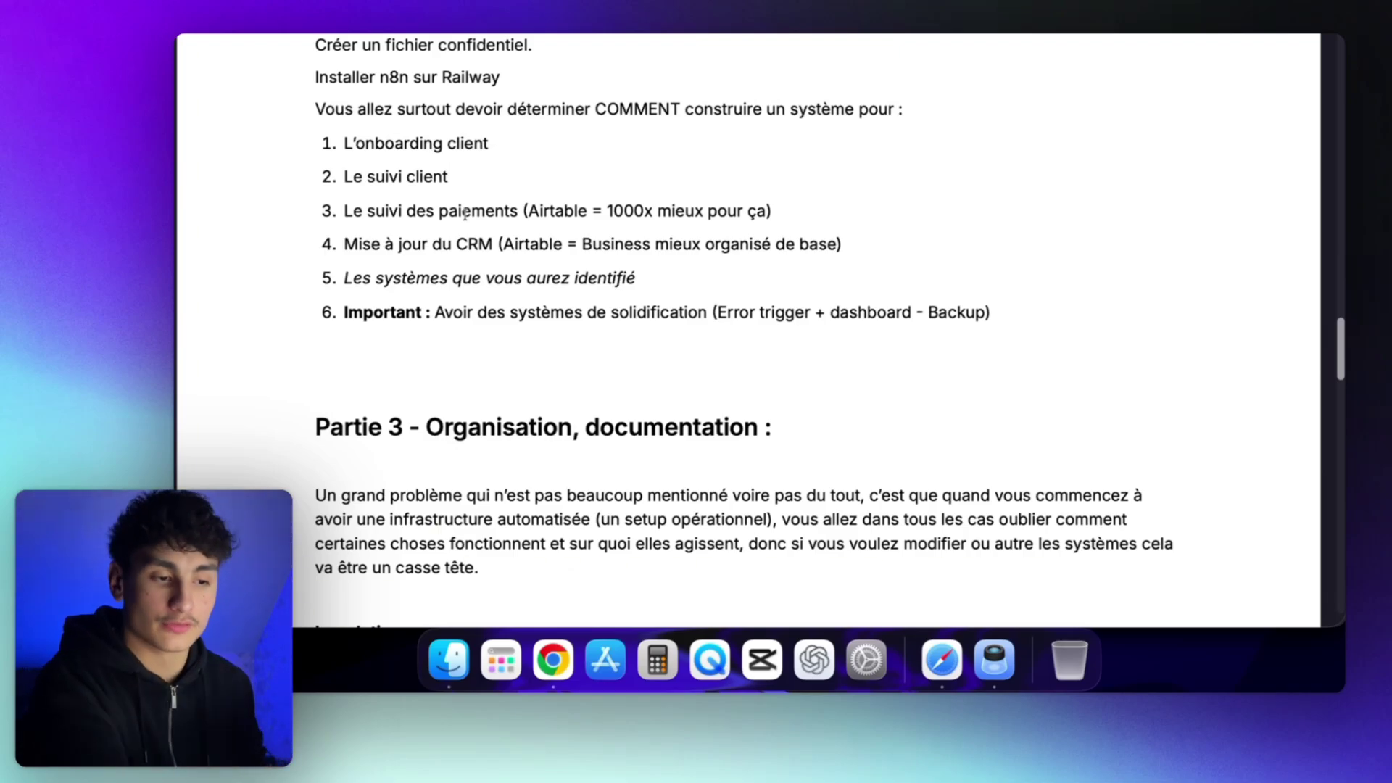
pyautogui.moveTo(766, 332); pyautogui.dragTo(912, 331)
pyautogui.click(952, 314)
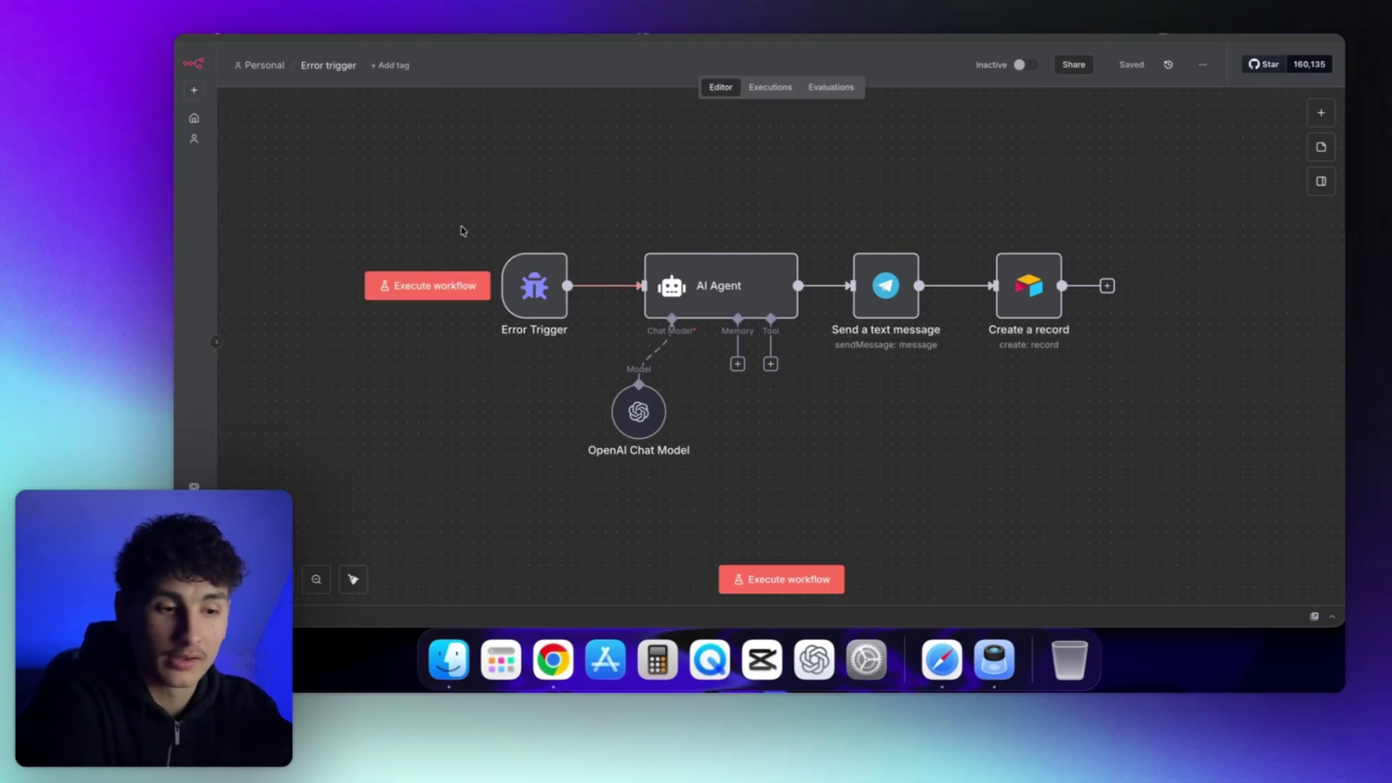
# - Switch to n8n and examine the Error trigger workflow's nodes, from the Error Trigger through the AI Agent and Telegram message to the Airtable record
pyautogui.hscroll(4, 599, 175)
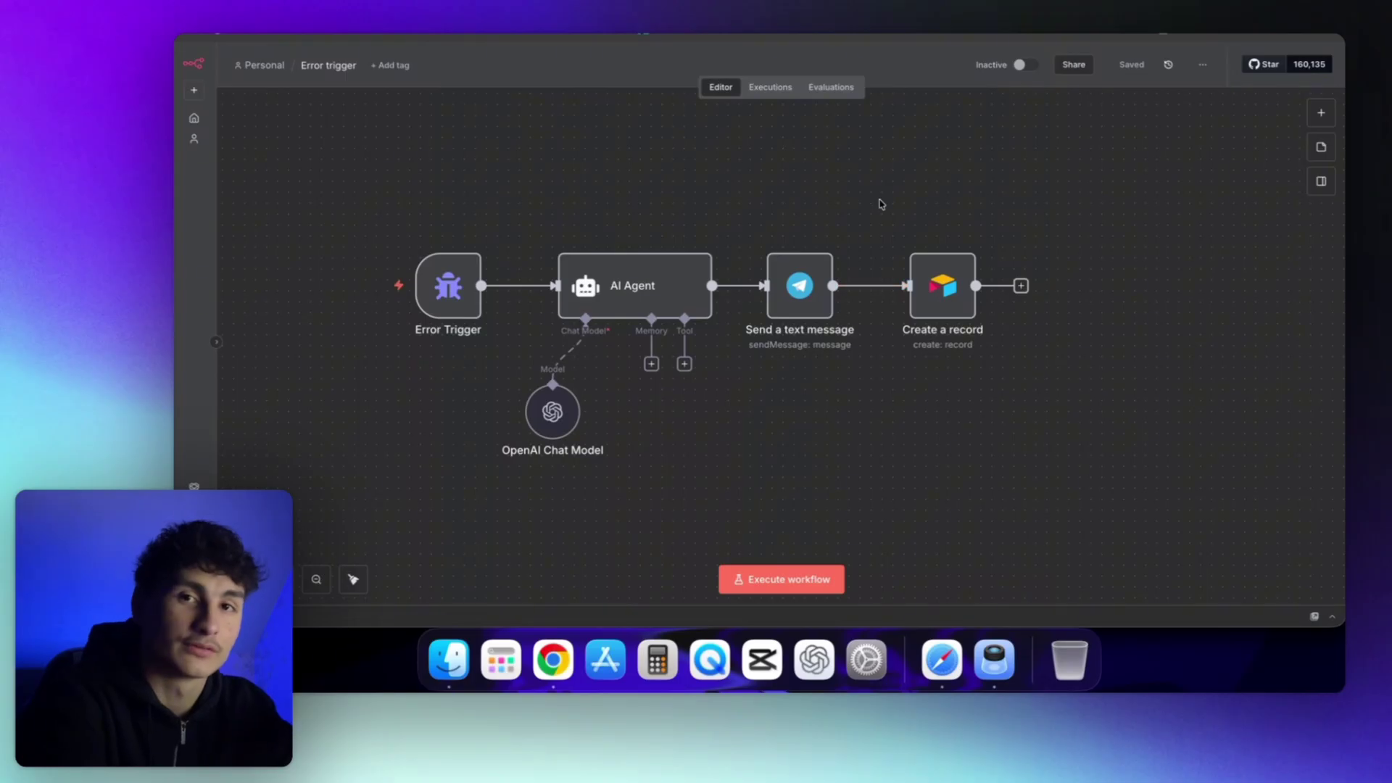
pyautogui.hscroll(5, 555, 203)
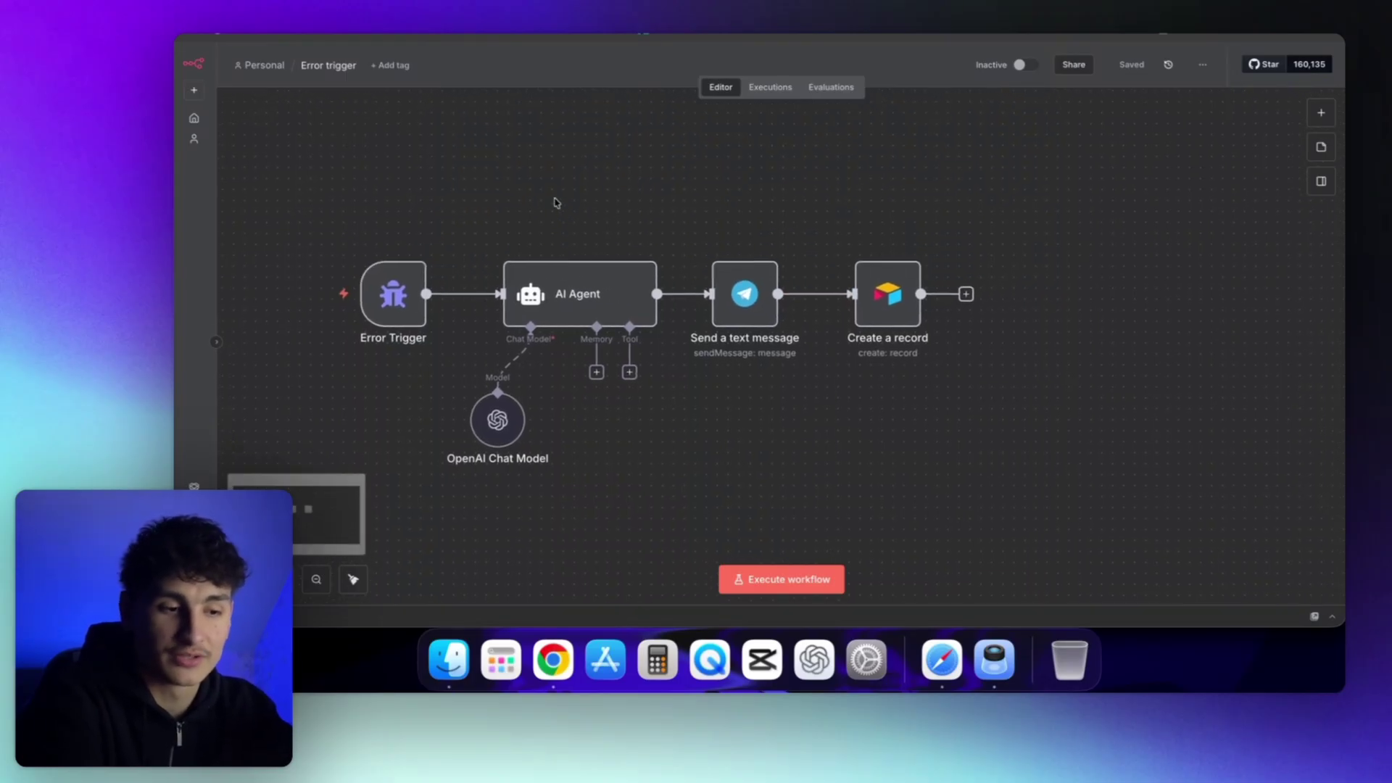
pyautogui.moveTo(653, 288)
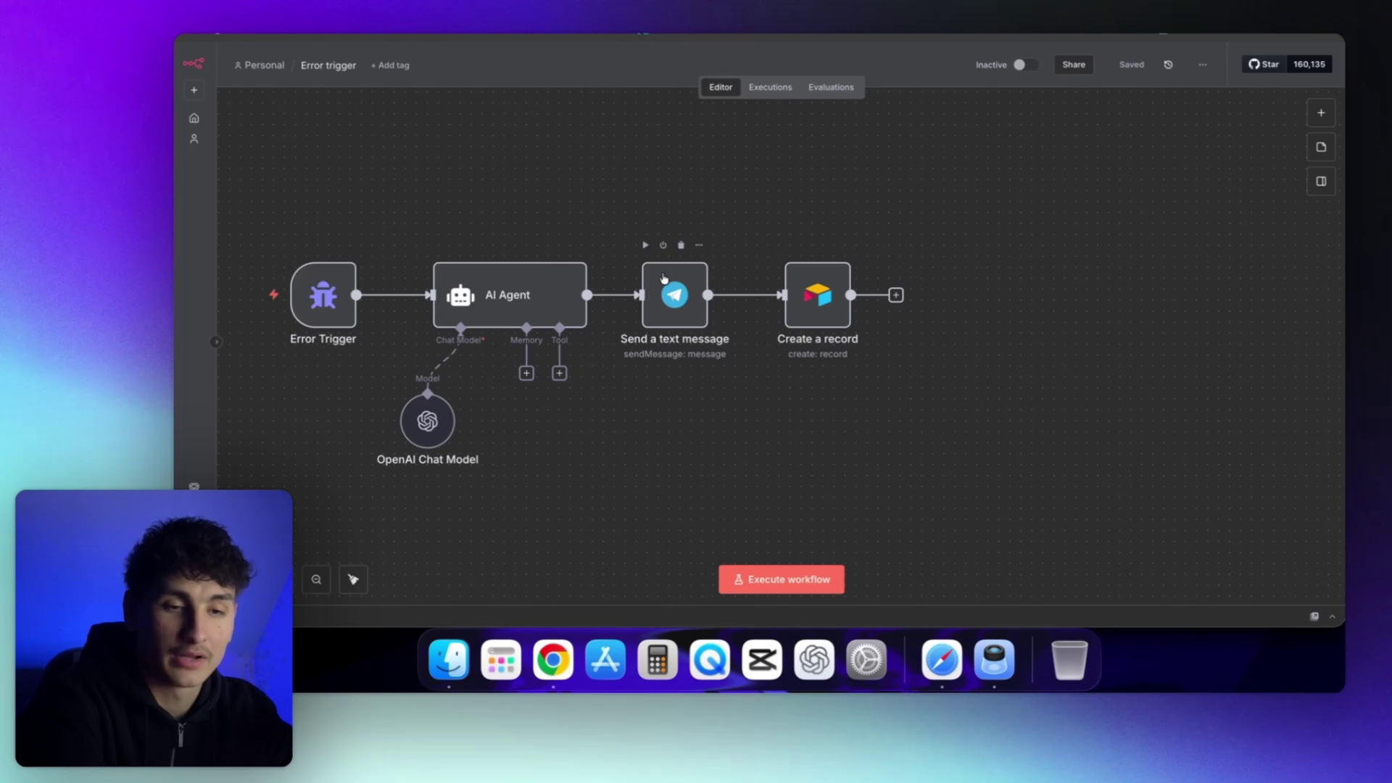
pyautogui.moveTo(748, 317)
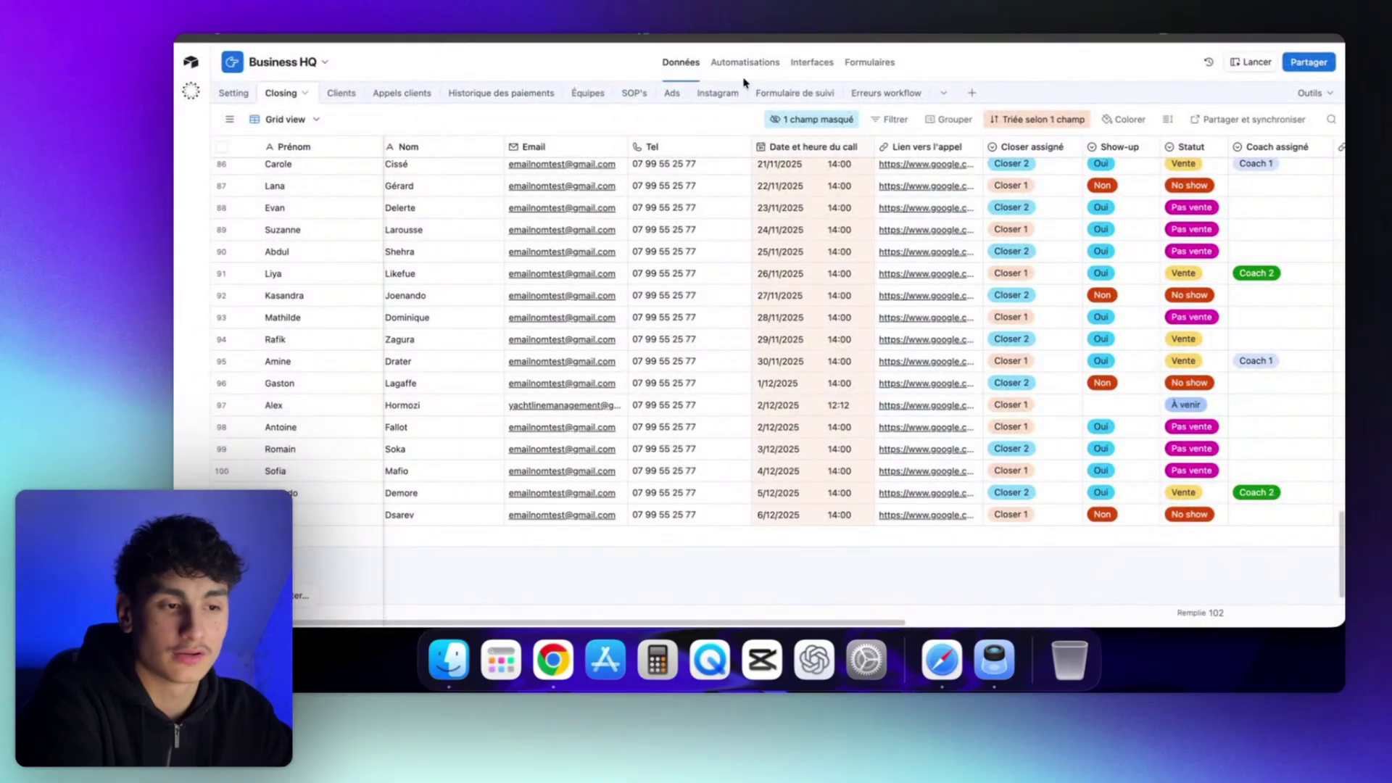
# - In Airtable's Business HQ interfaces, open the Gestion n8n page, launch the interface and inspect the Erreurs workflow dashboard's error count
pyautogui.click(808, 61)
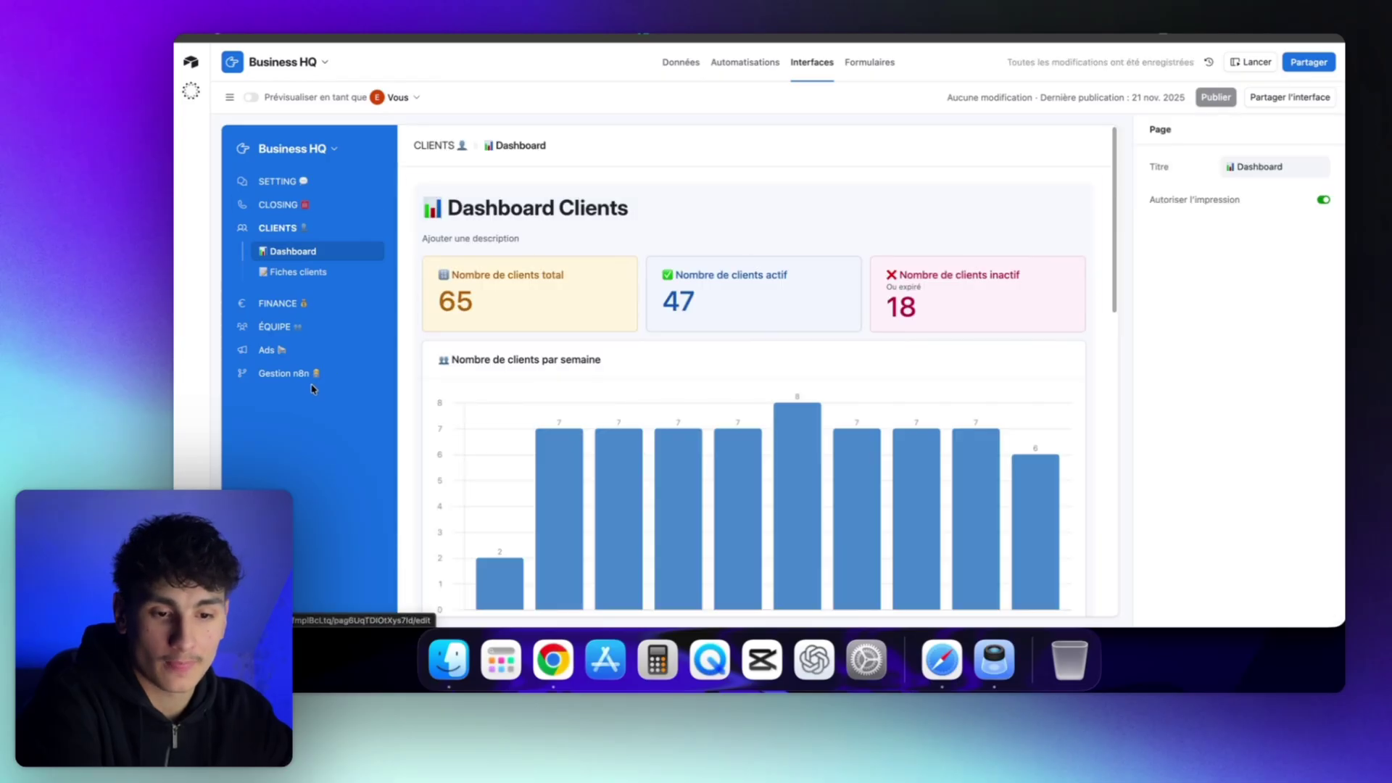
pyautogui.click(319, 373)
pyautogui.click(1257, 63)
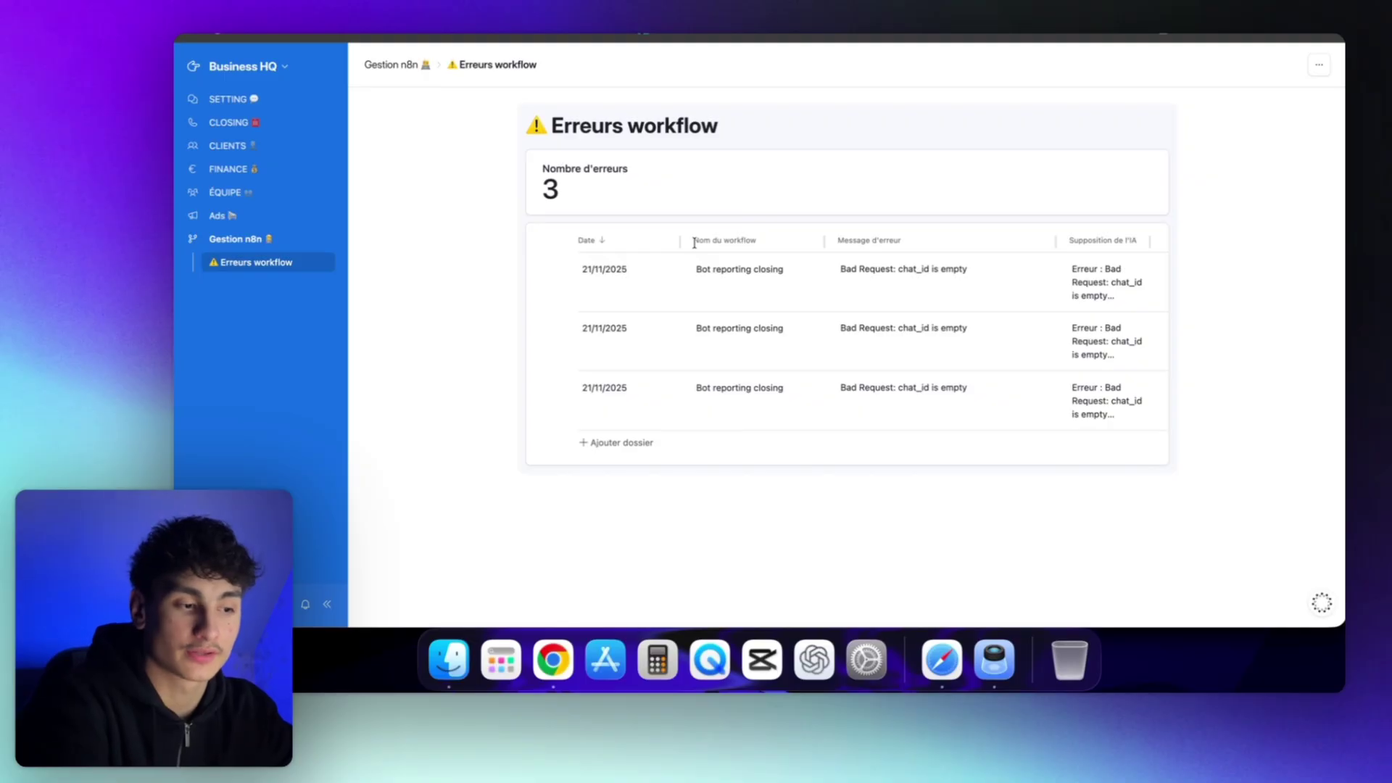
pyautogui.moveTo(549, 189); pyautogui.dragTo(625, 193)
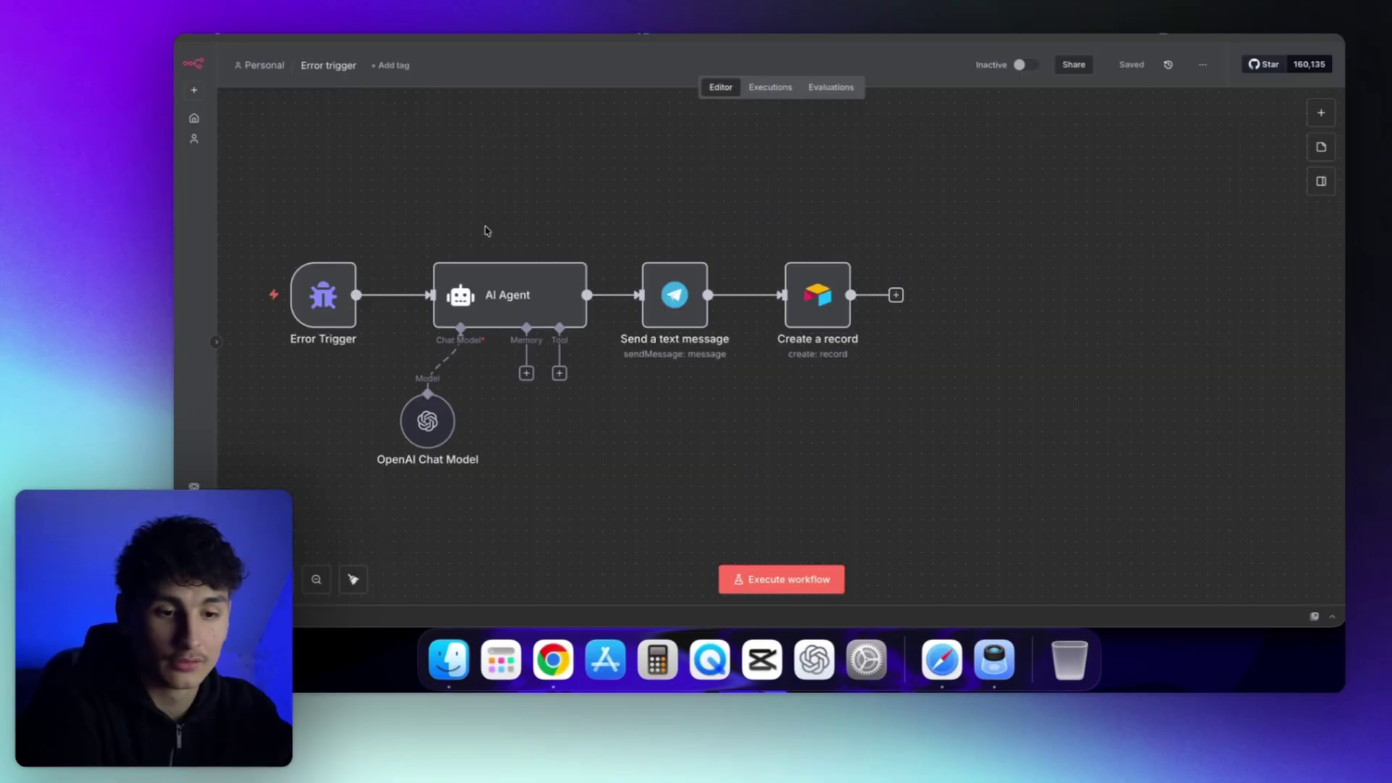
# - Back in n8n, open the Création et envoie contrat workflow's settings and show the Error Workflow options
pyautogui.hscroll(2, 488, 227)
pyautogui.hscroll(-3, 488, 227)
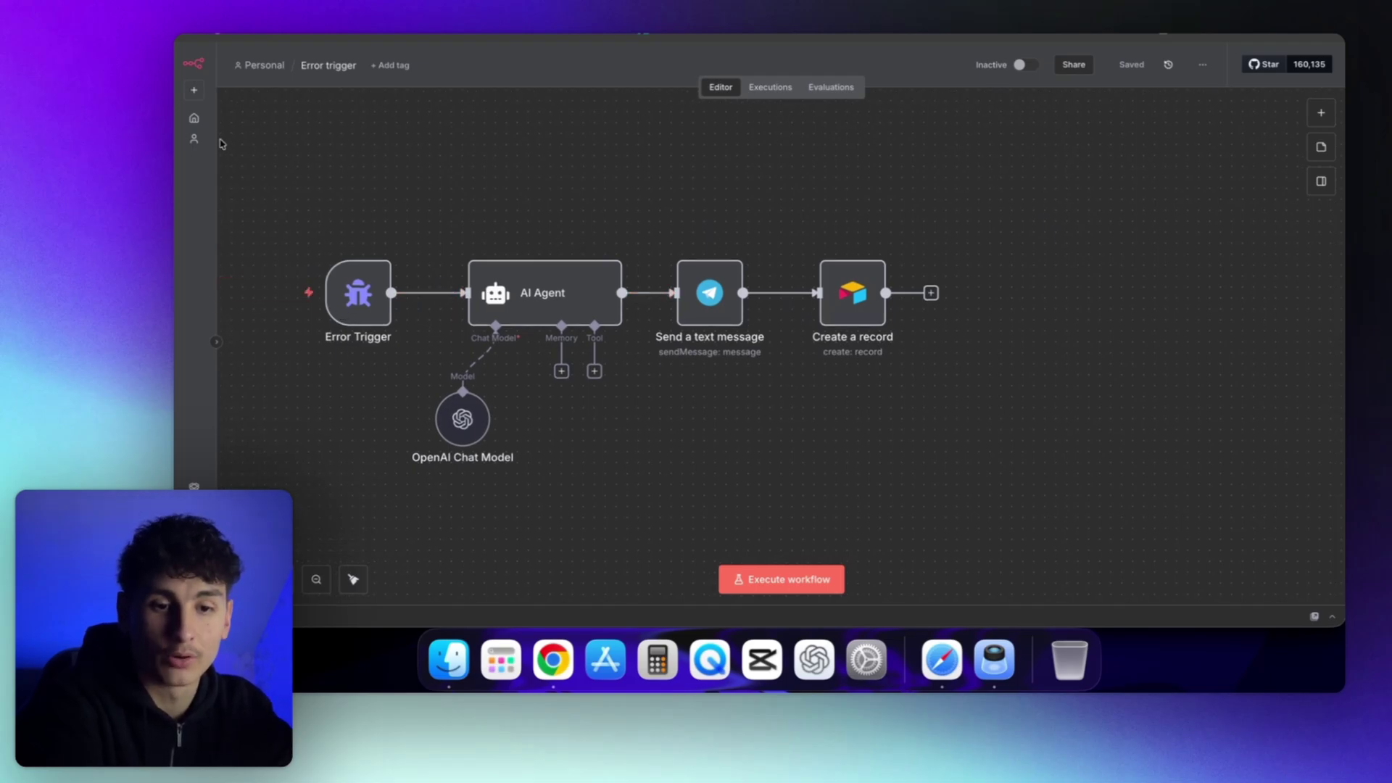
pyautogui.click(195, 120)
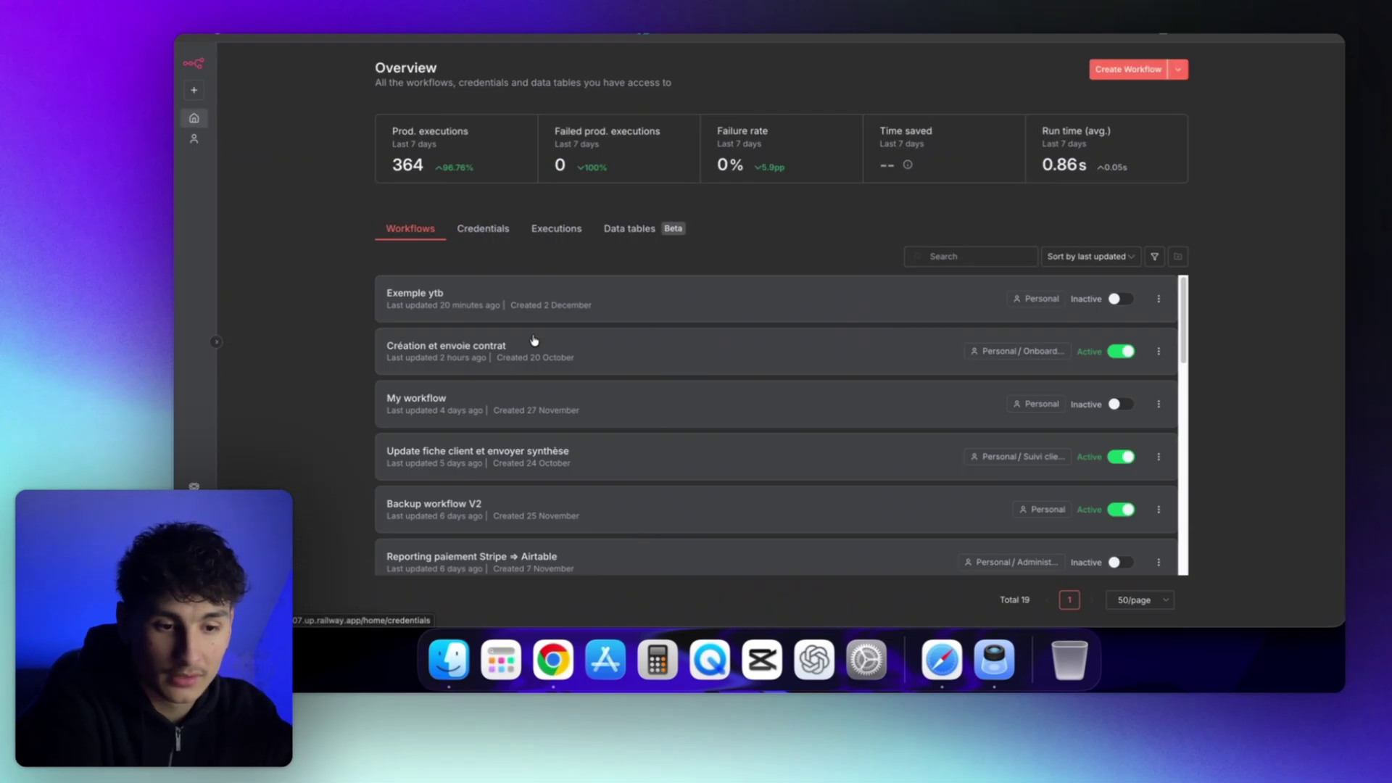
pyautogui.click(465, 350)
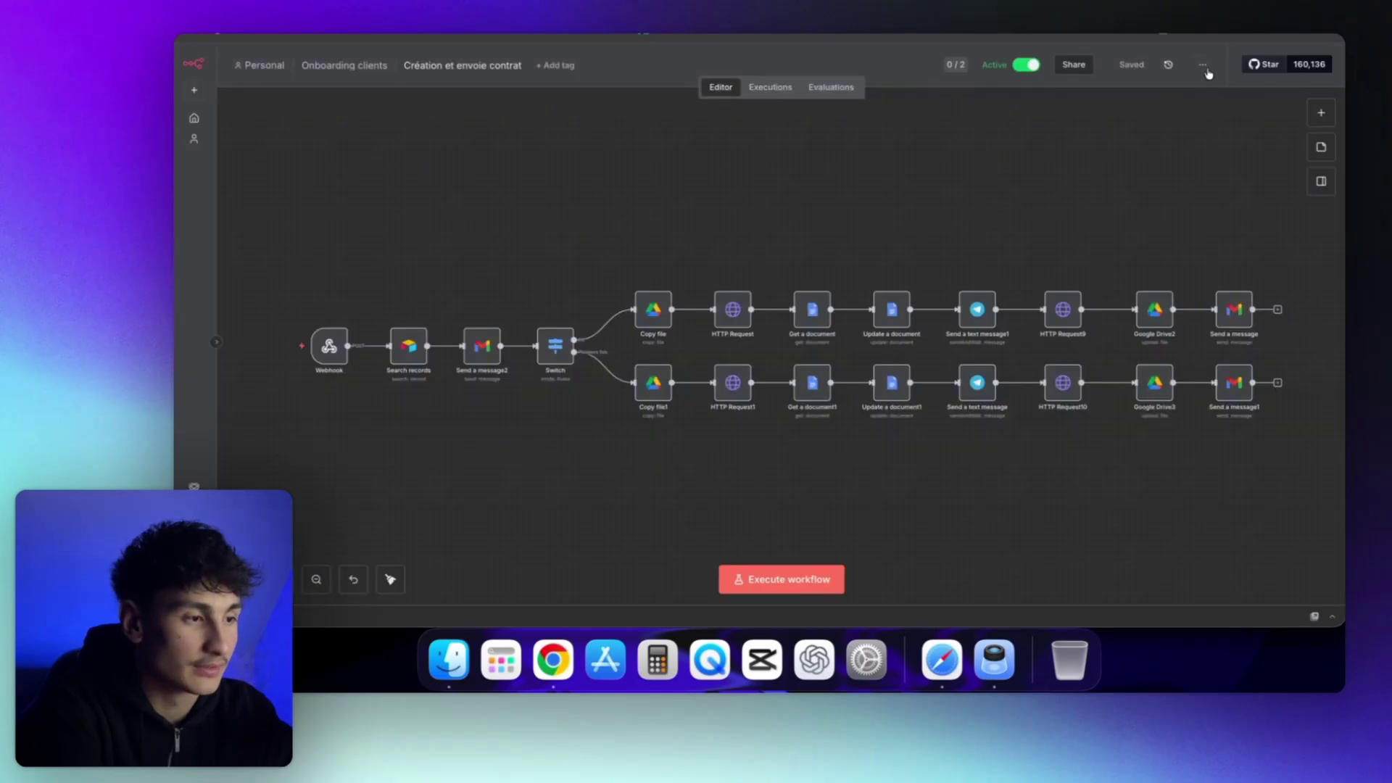
pyautogui.click(1202, 64)
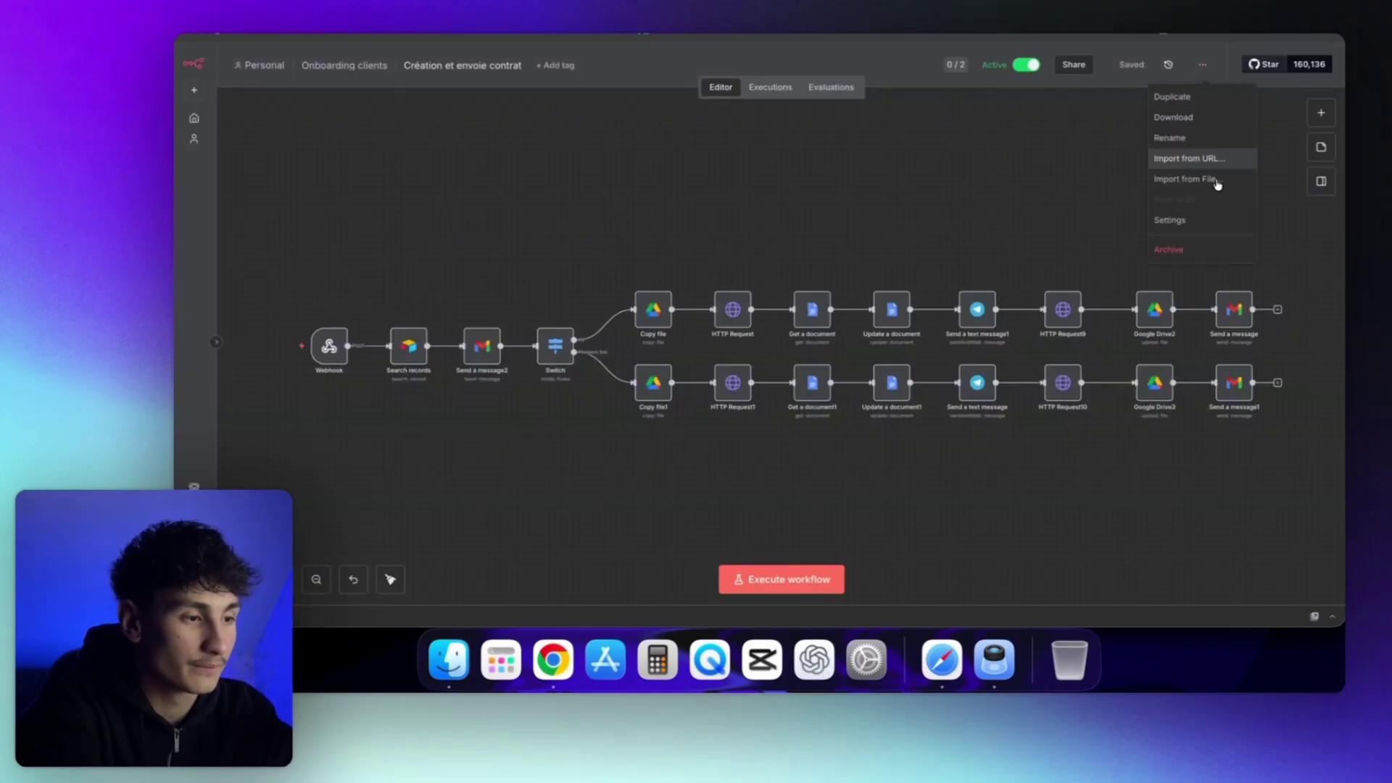
pyautogui.click(1201, 222)
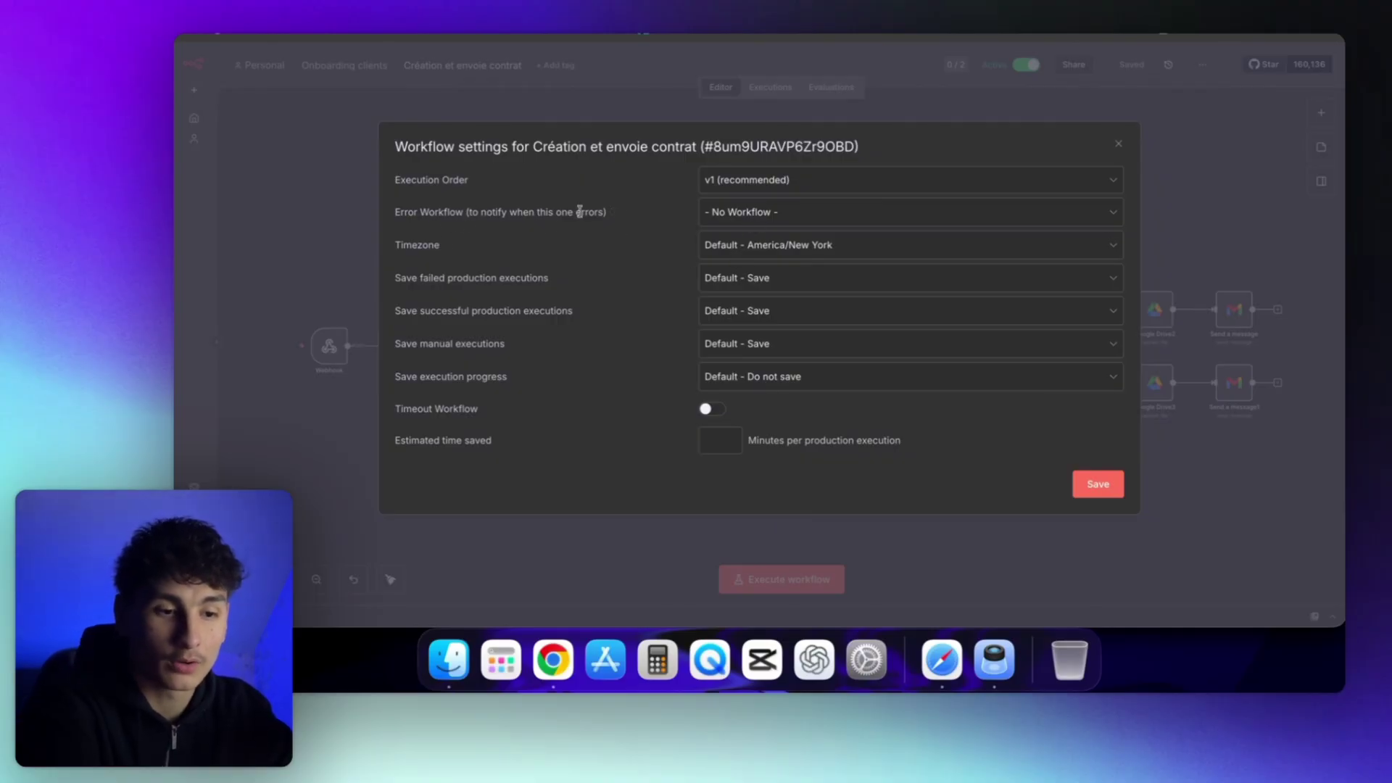
pyautogui.click(725, 213)
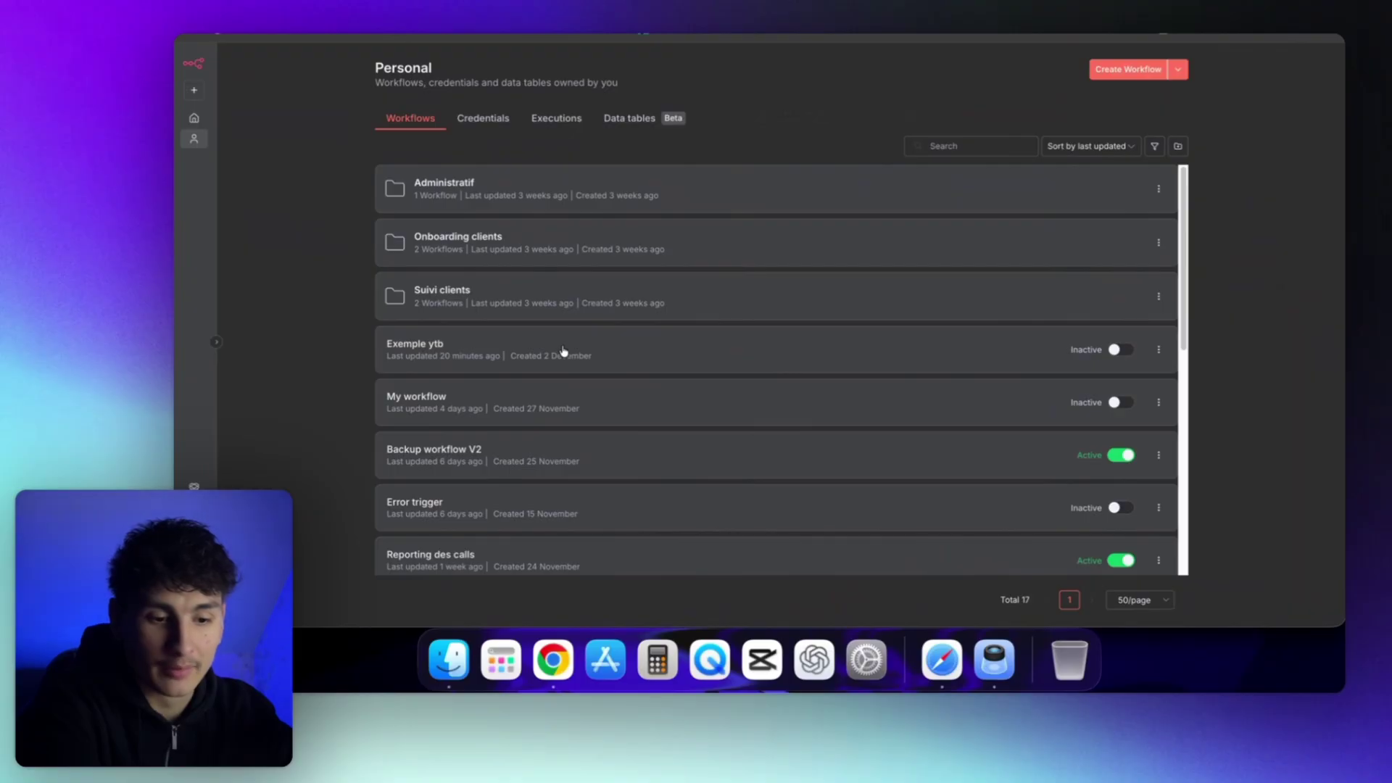
# - Open the Backup workflow V2 workflow and examine its node chain up to the GitHub update and upload nodes
pyautogui.click(440, 437)
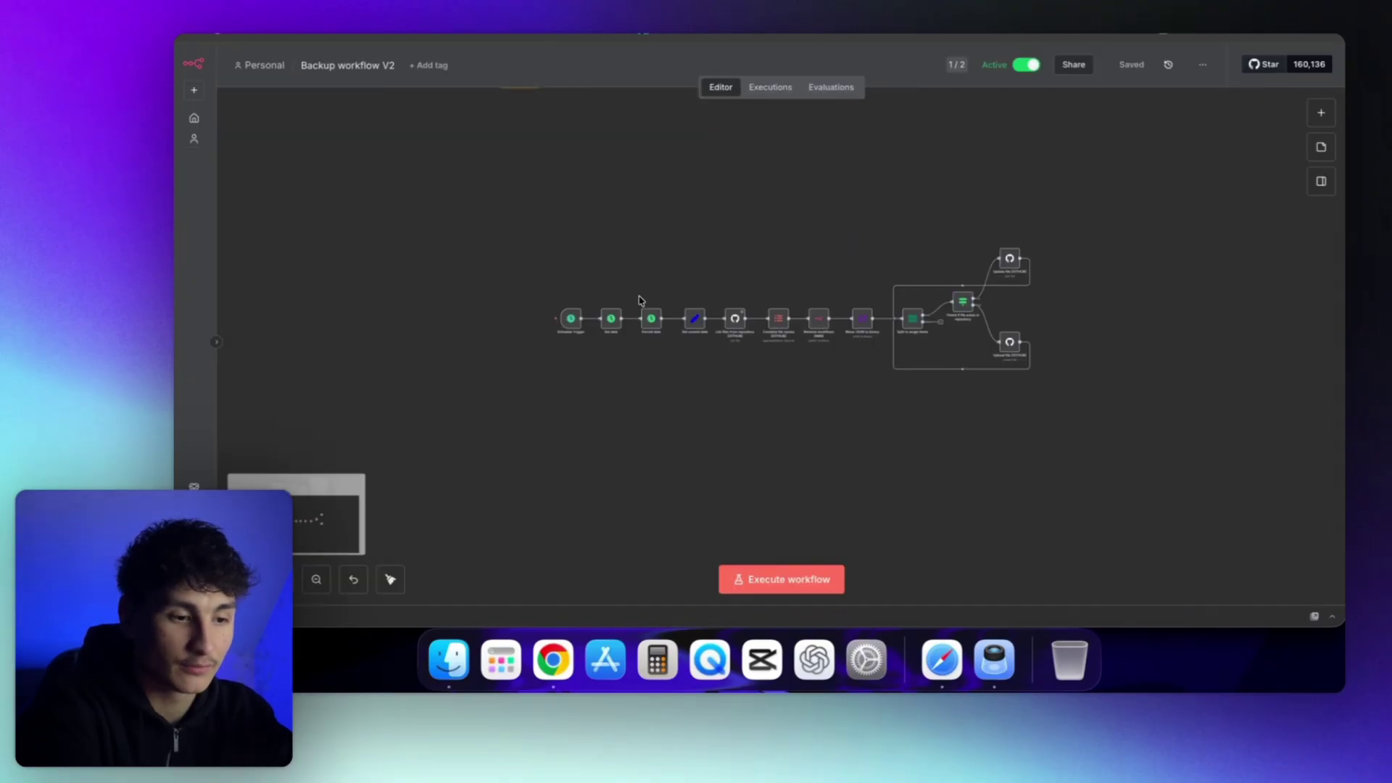
pyautogui.scroll(5, 639, 300)
pyautogui.scroll(-3, 639, 301)
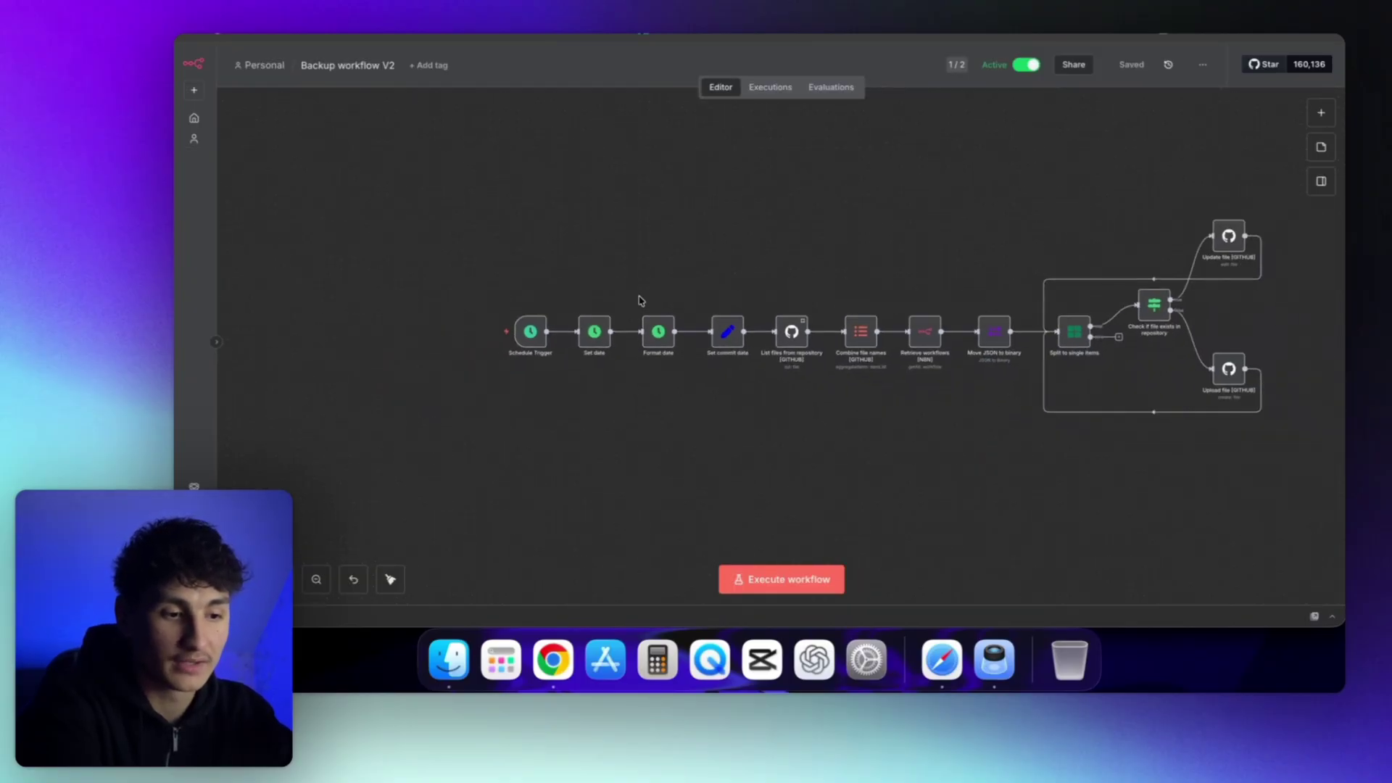
pyautogui.scroll(3, 639, 300)
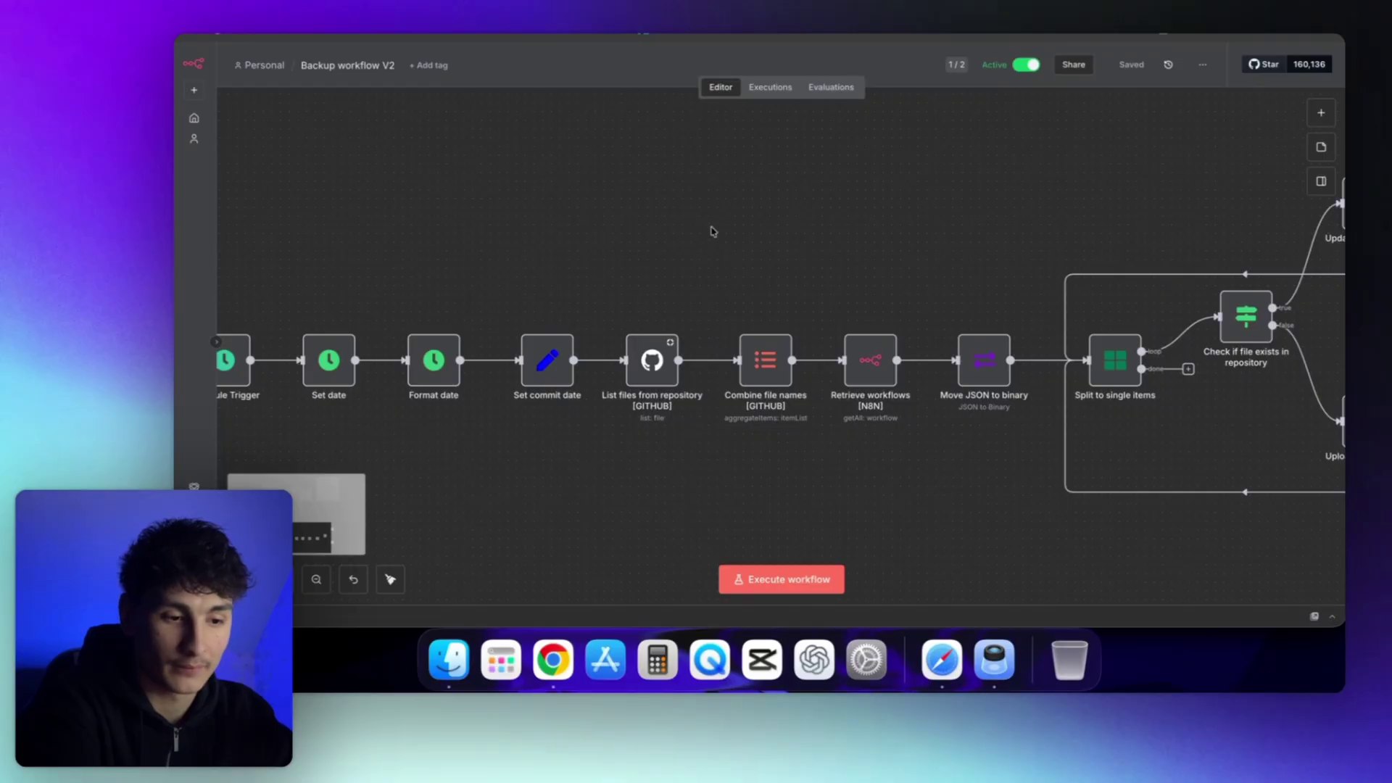
pyautogui.scroll(-2, 711, 230)
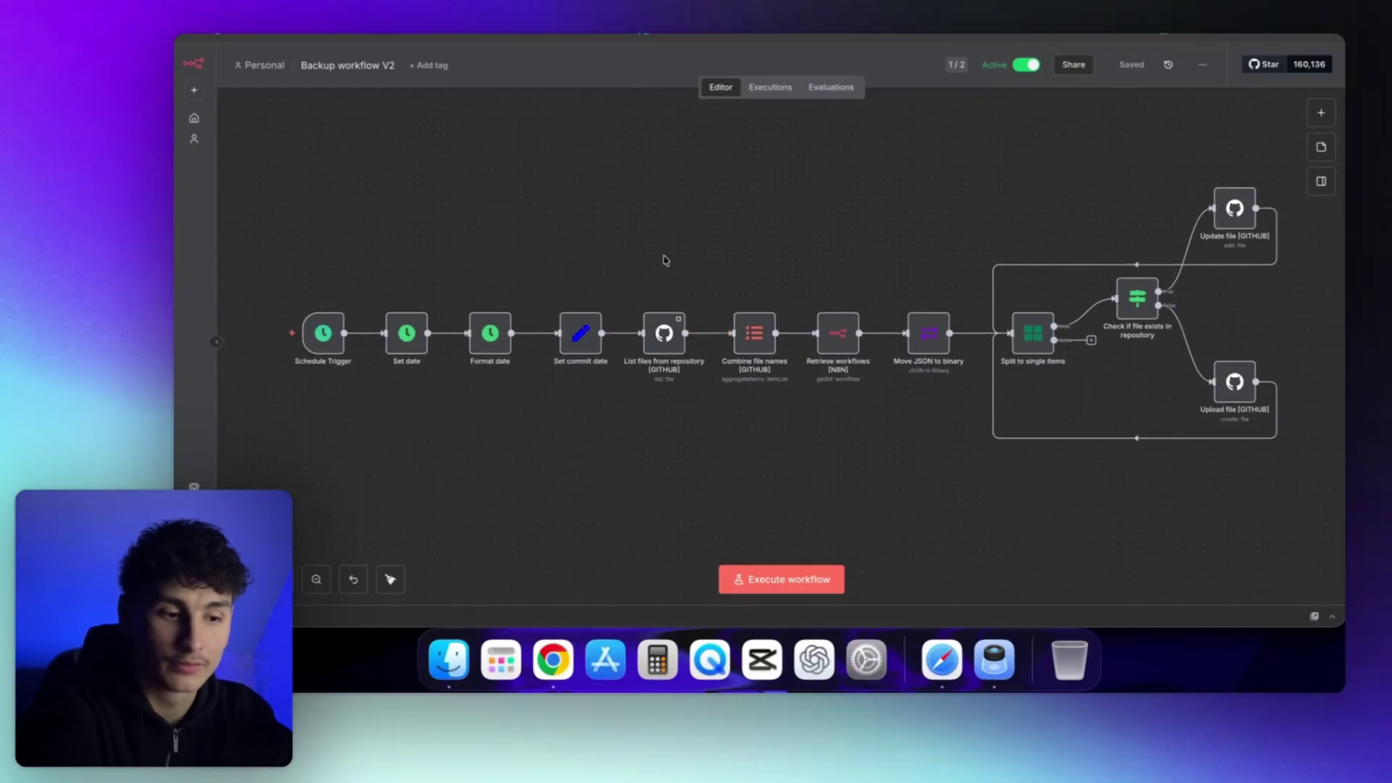
pyautogui.hscroll(5, 780, 250)
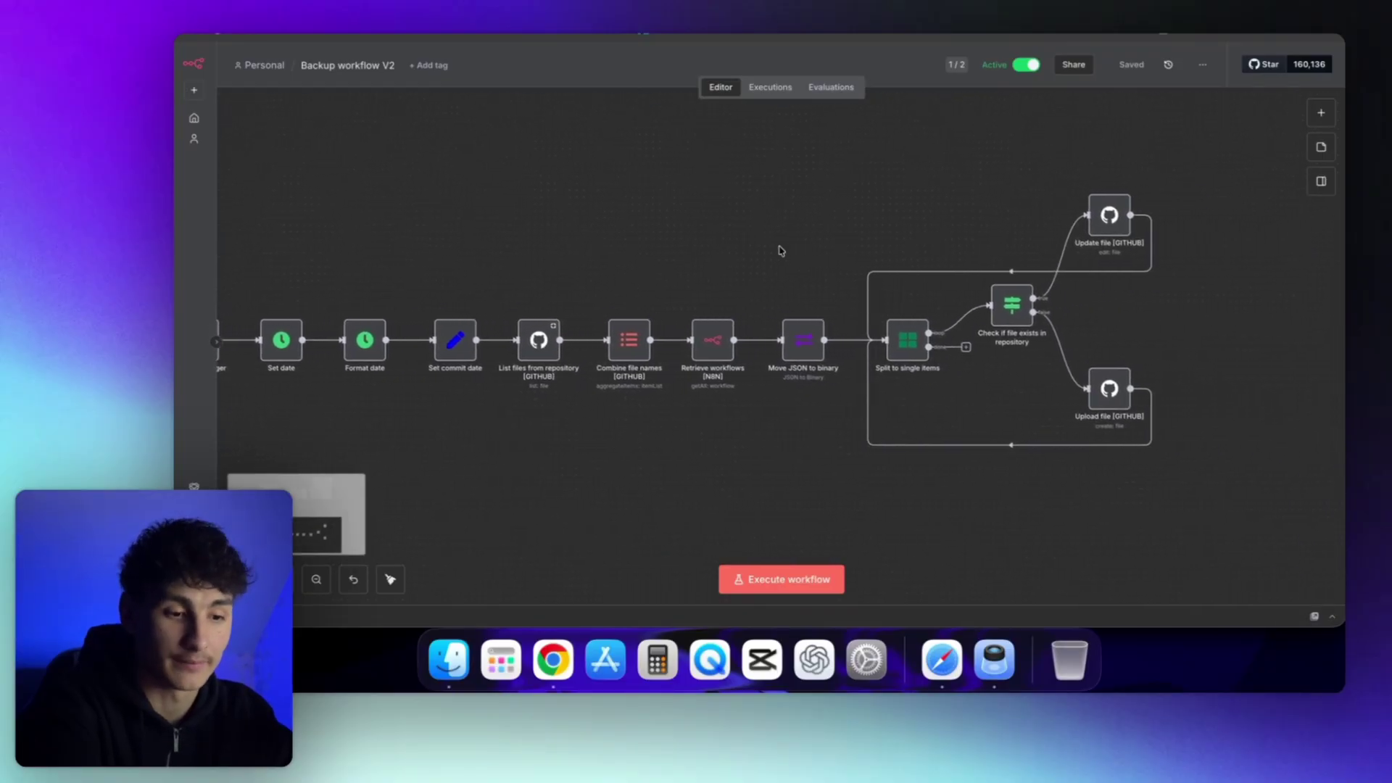
pyautogui.hscroll(-4, 780, 251)
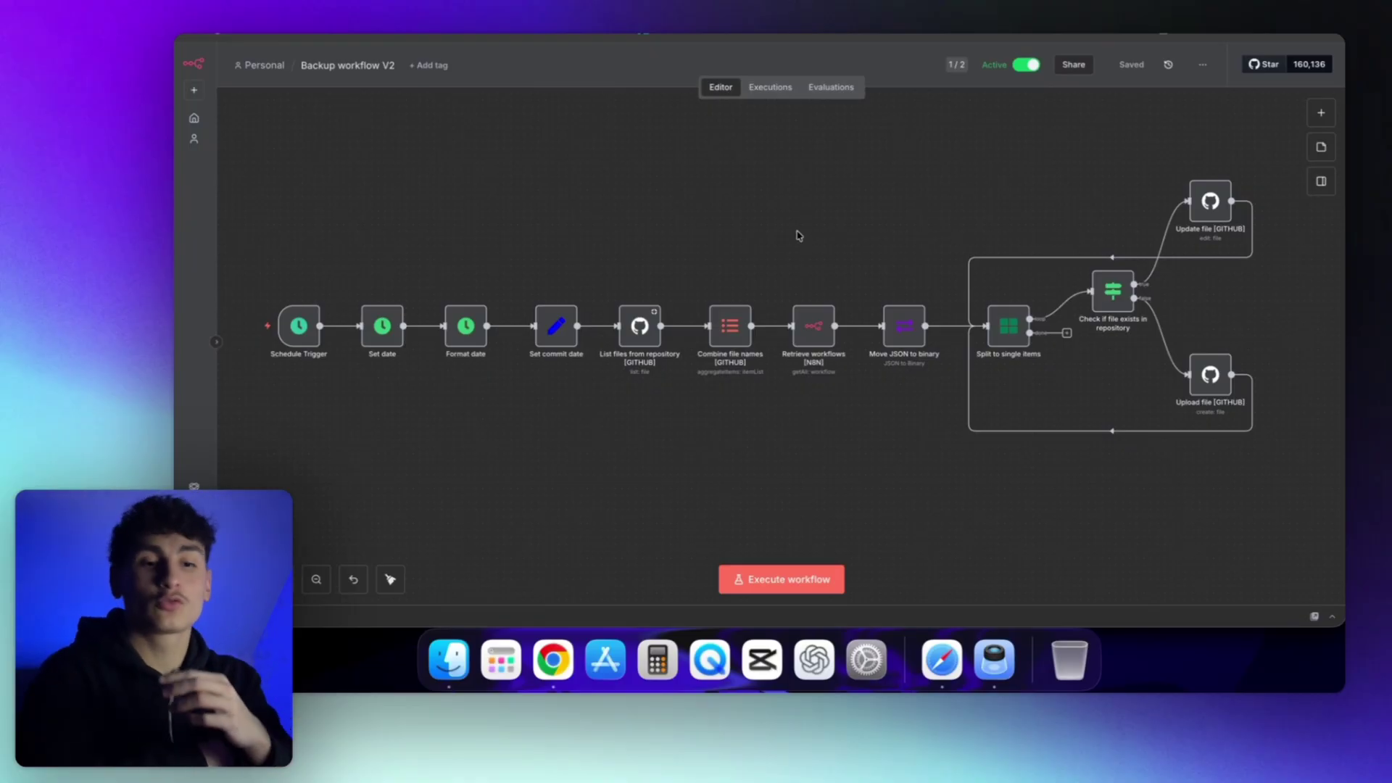
# - Inspect the Schedule Trigger node's trigger rules in the backup workflow and return to the canvas
pyautogui.moveTo(296, 325)
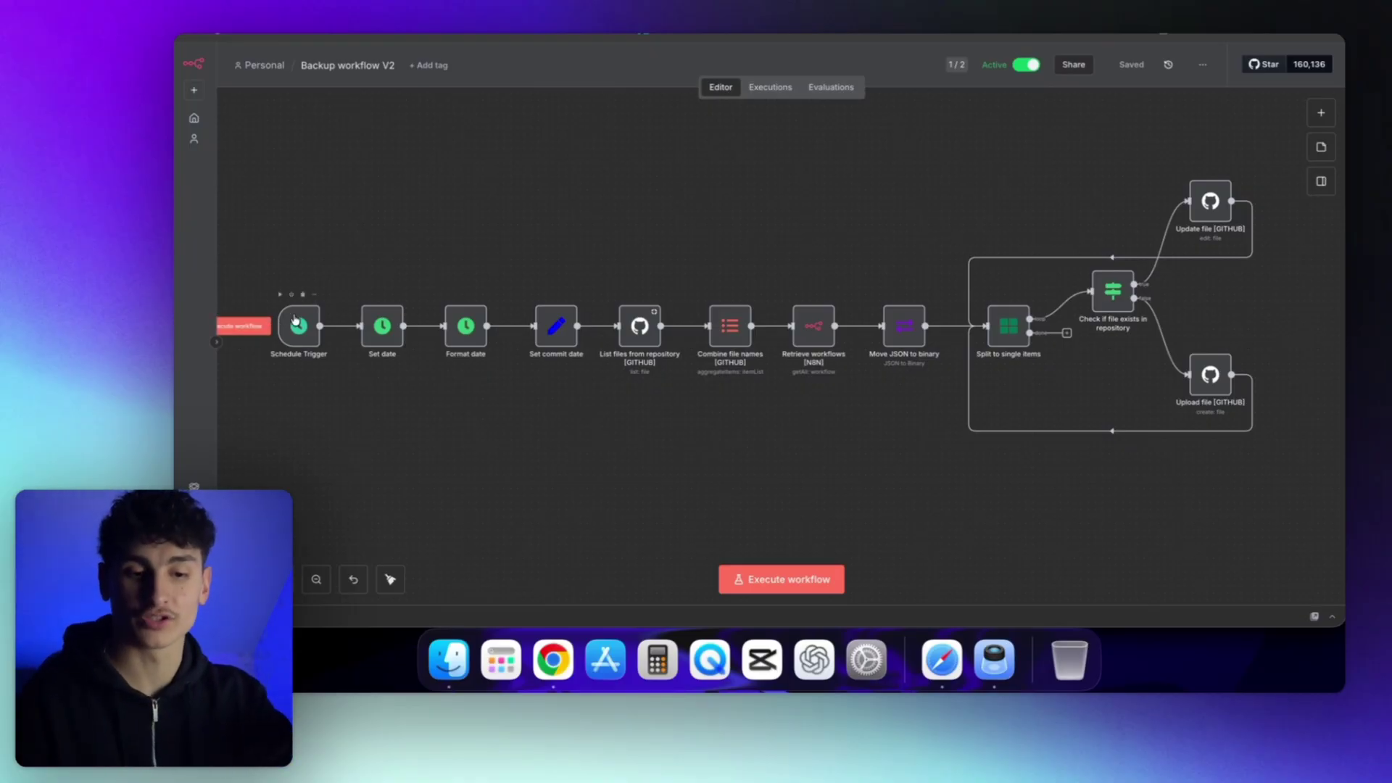
pyautogui.doubleClick(297, 350)
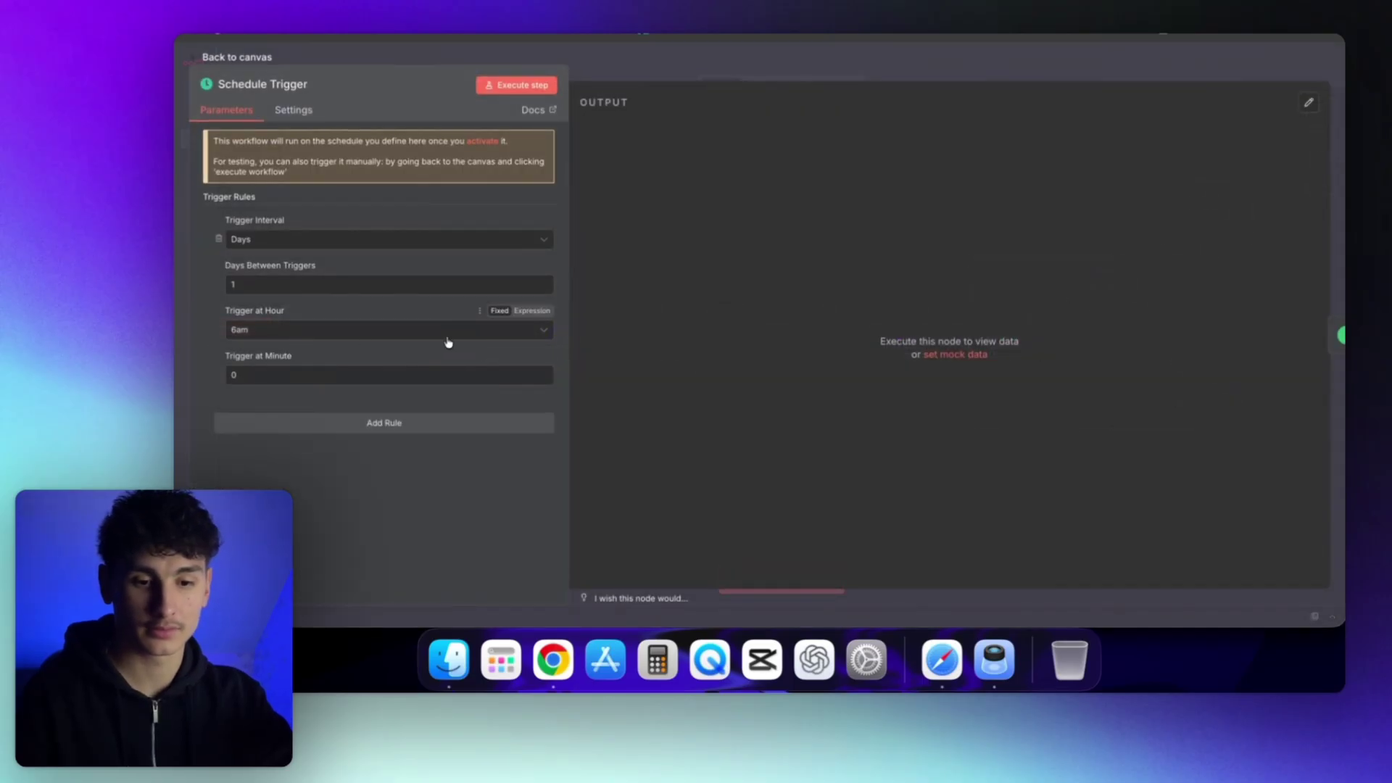
pyautogui.click(715, 72)
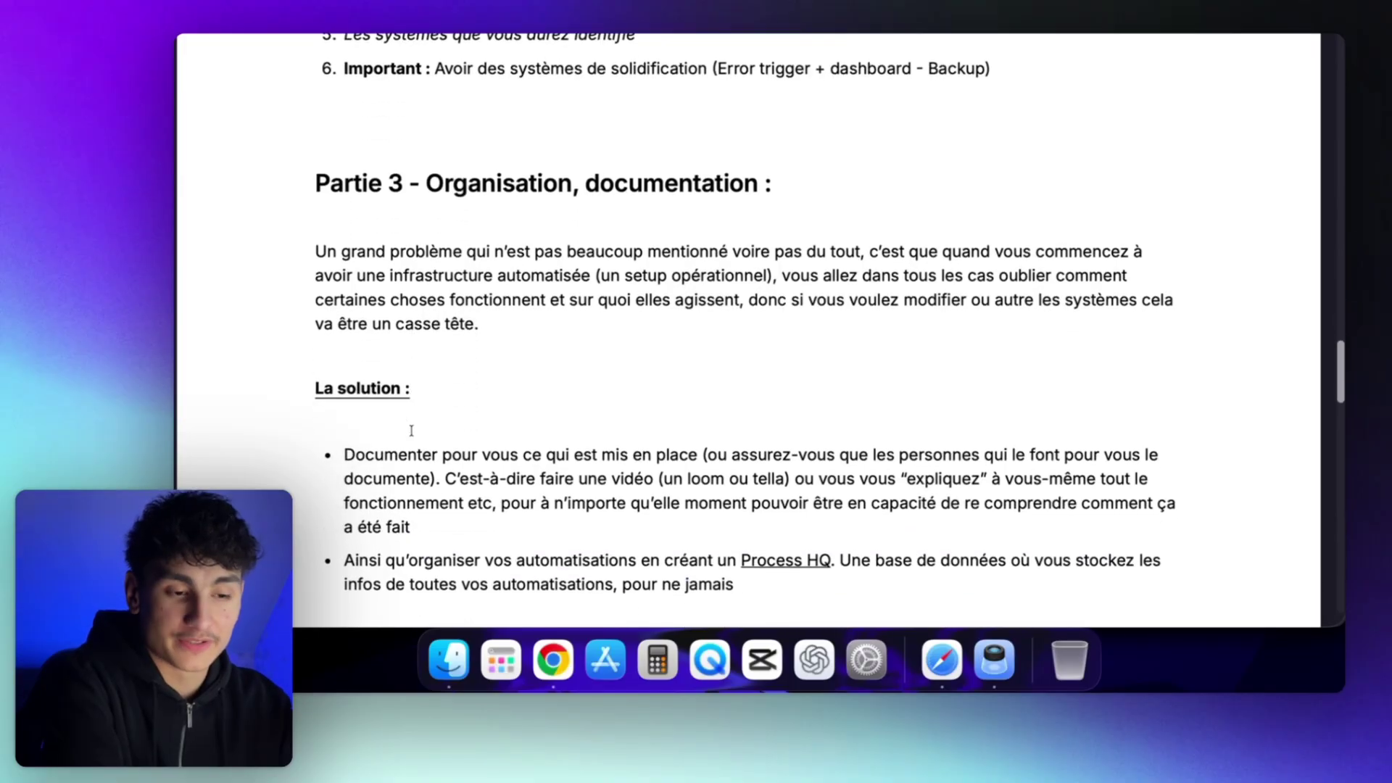
# - In the notes document, go back over Partie 2 on creating automated systems and its list of systems to build
pyautogui.scroll(-3, 651, 320)
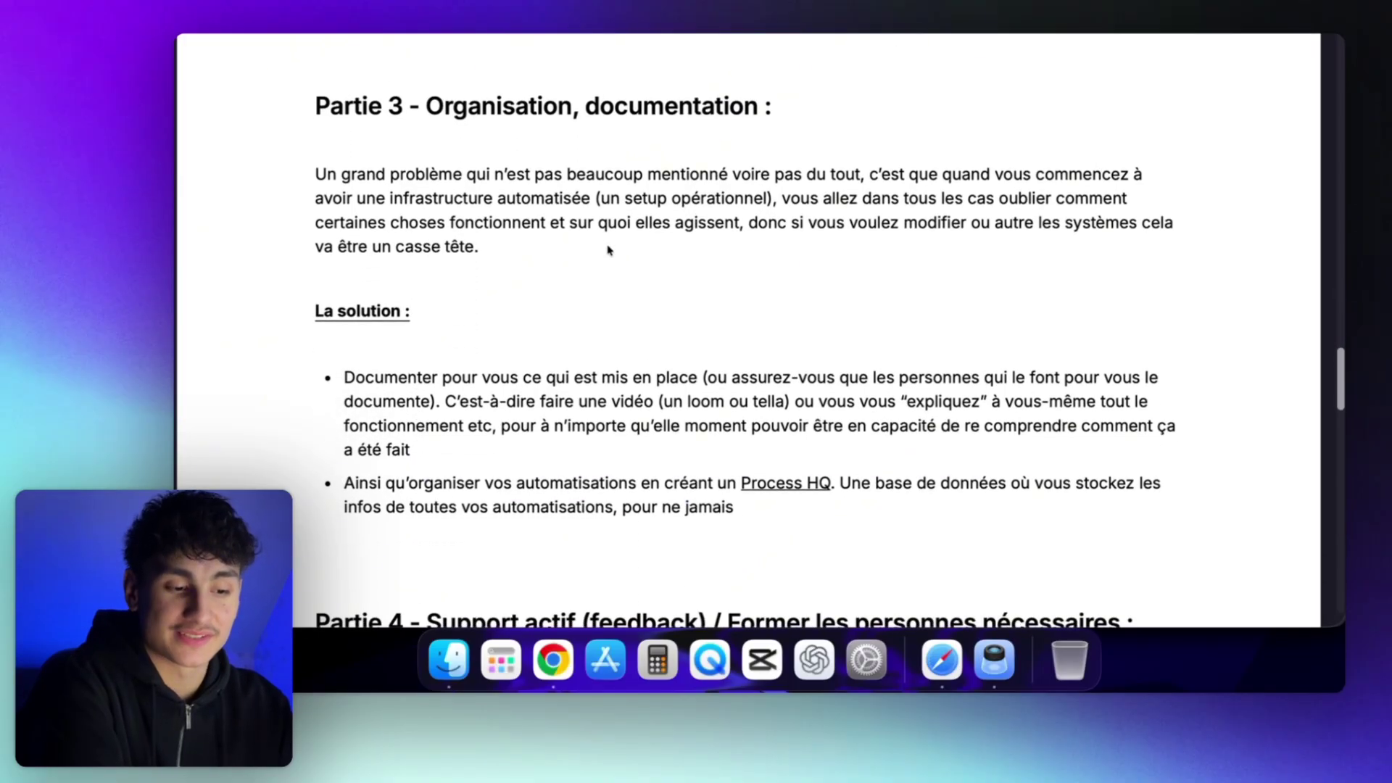
pyautogui.scroll(10, 608, 250)
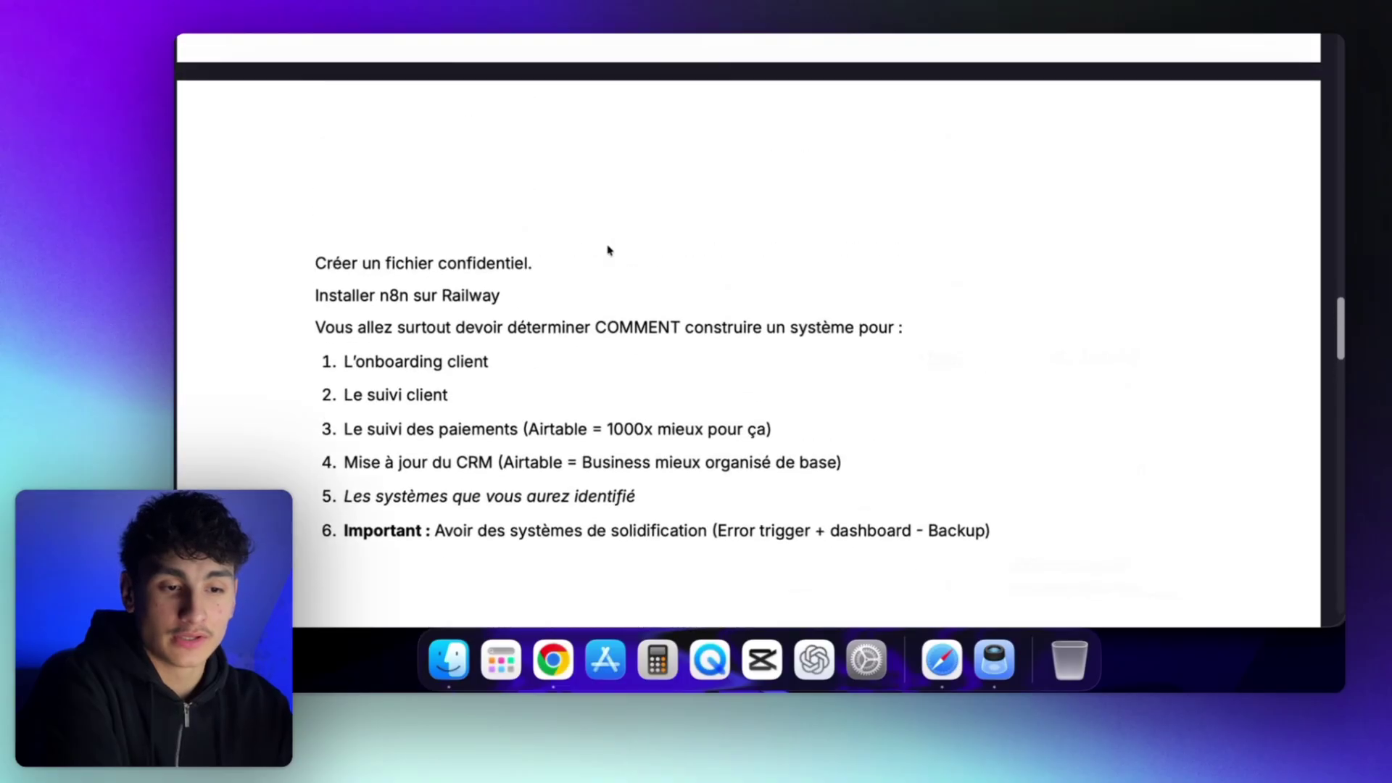
pyautogui.moveTo(547, 334); pyautogui.dragTo(534, 575)
pyautogui.click(535, 575)
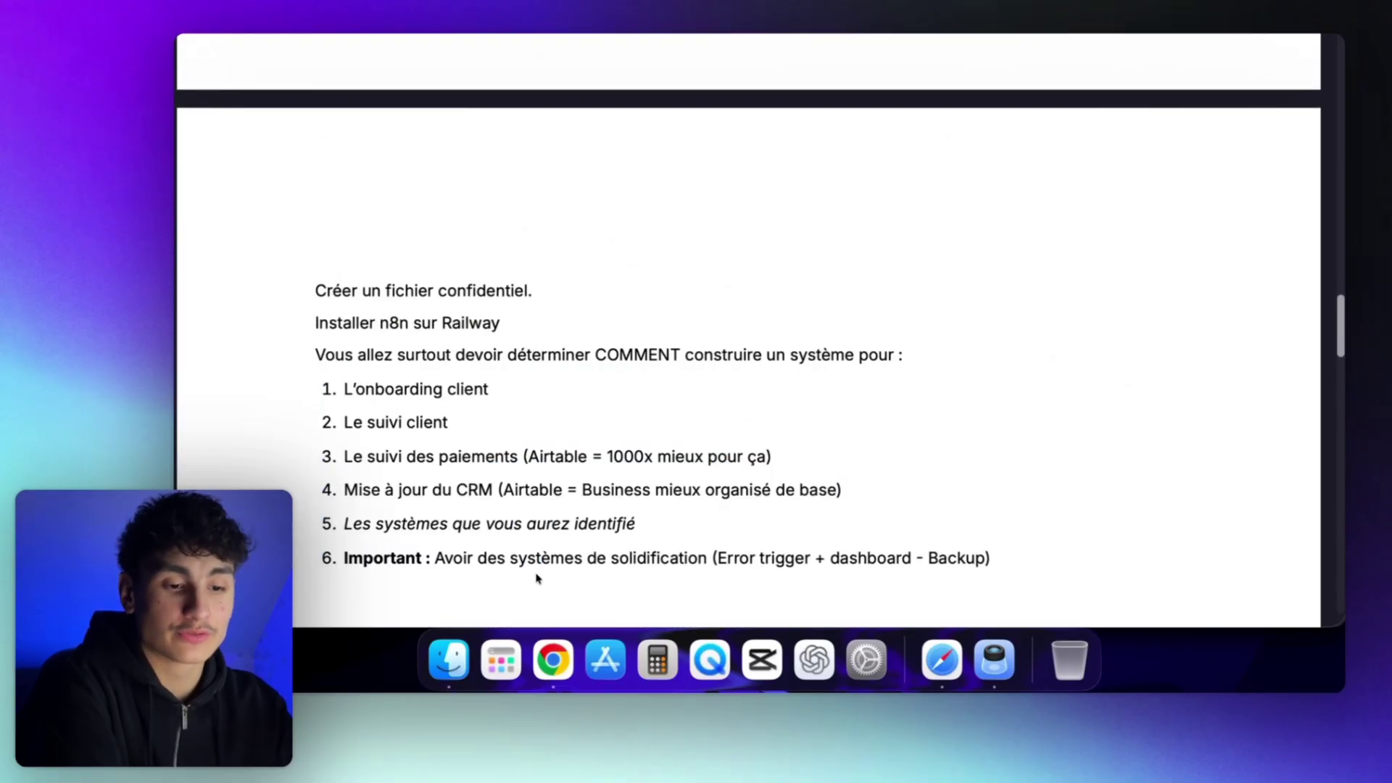
pyautogui.scroll(5, 534, 575)
pyautogui.scroll(-6, 538, 578)
pyautogui.scroll(10, 536, 576)
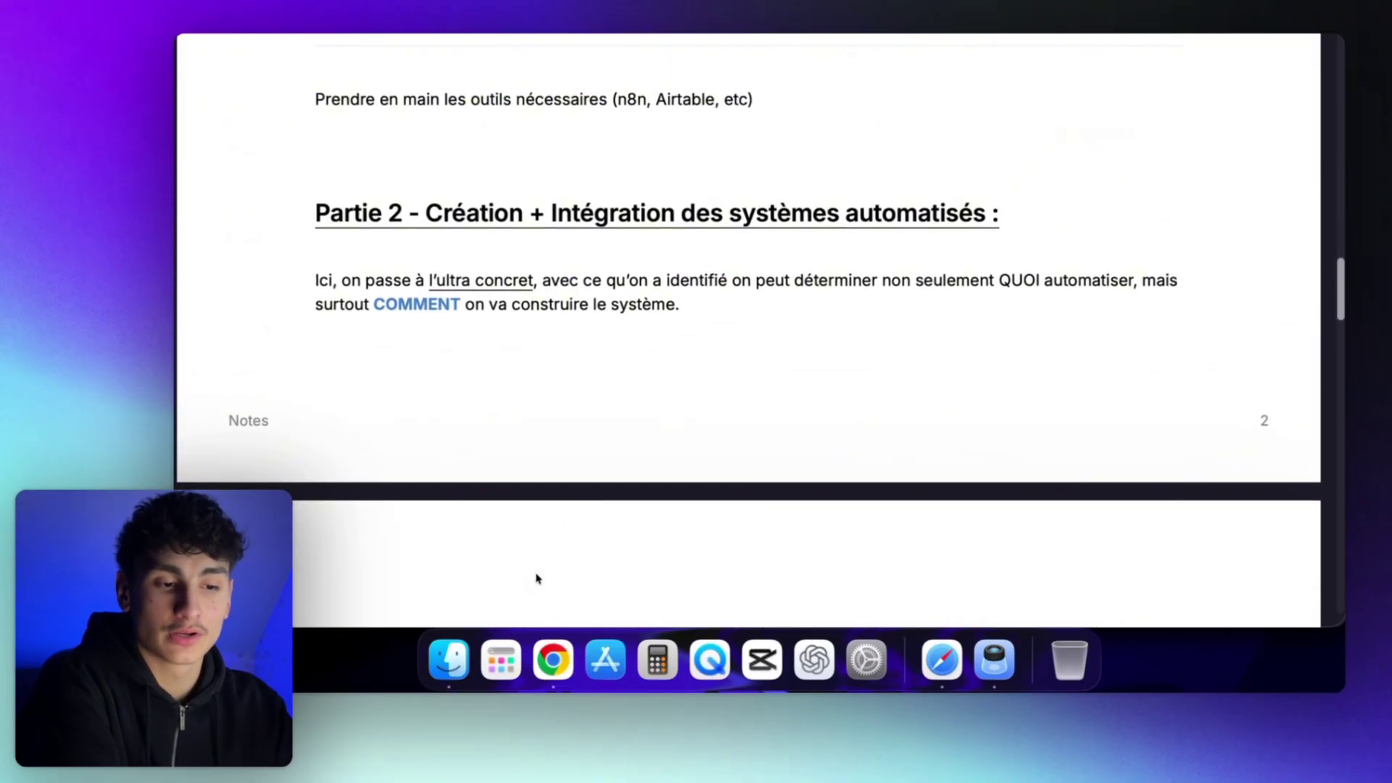
pyautogui.scroll(-8, 654, 335)
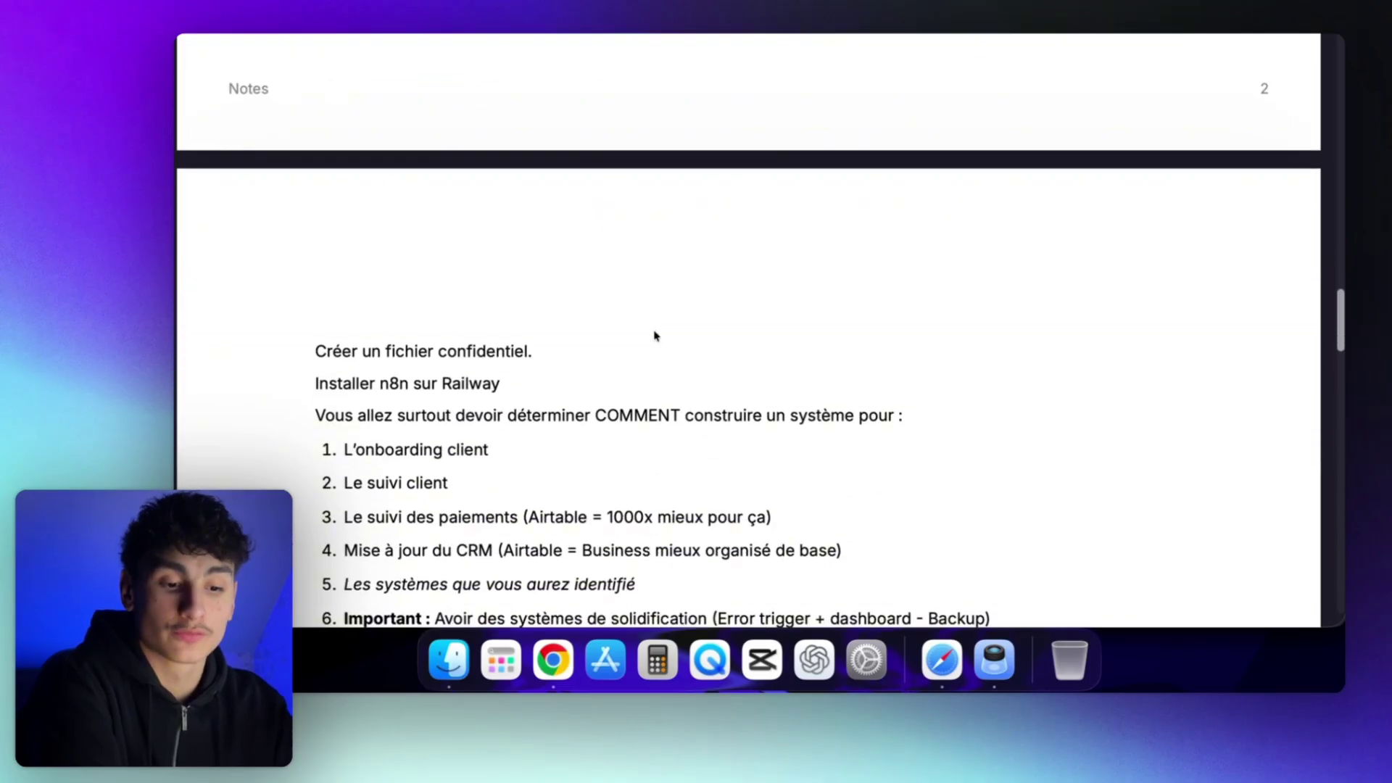
pyautogui.moveTo(658, 412); pyautogui.dragTo(624, 540)
pyautogui.click(657, 483)
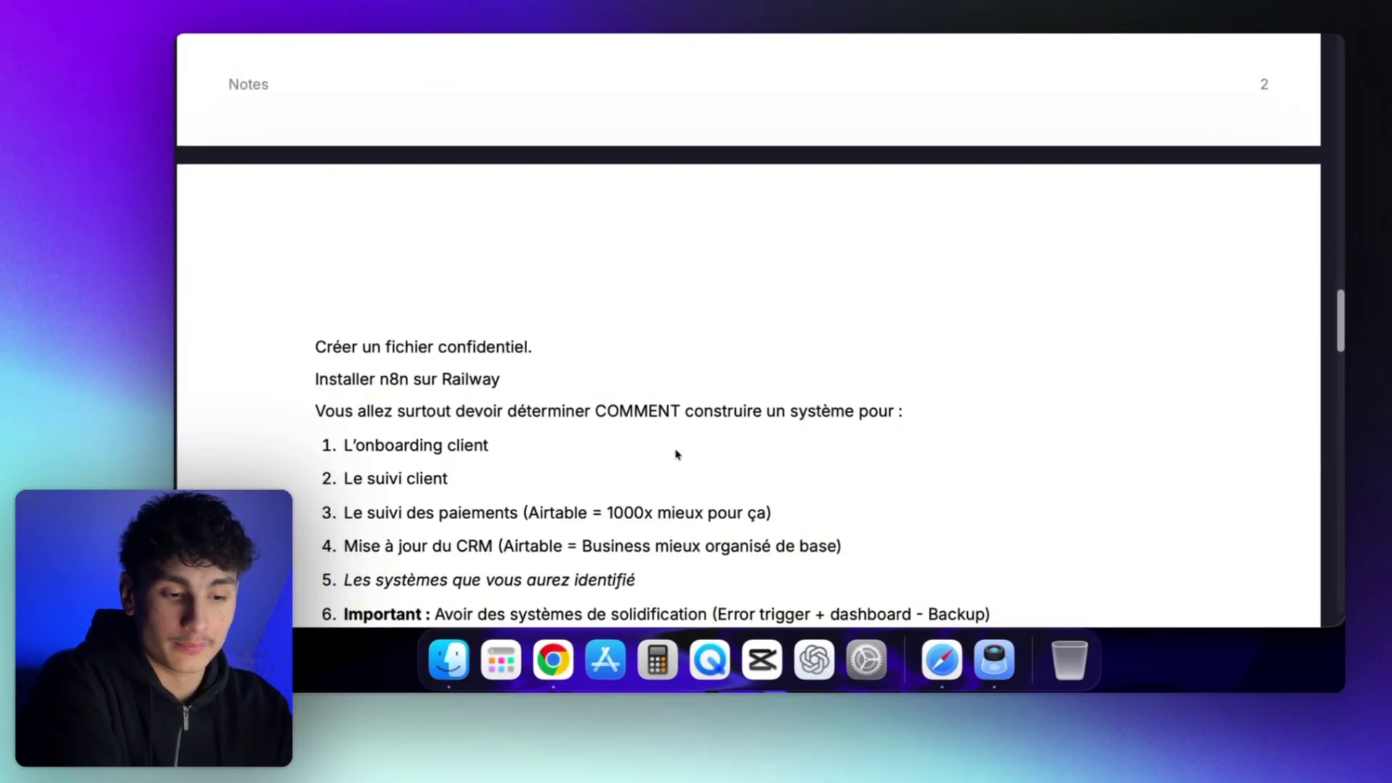
# - Continue in the notes from the solidification systems point to the Partie 3 section on organisation and documentation
pyautogui.scroll(-10, 676, 455)
pyautogui.moveTo(708, 281); pyautogui.dragTo(678, 524)
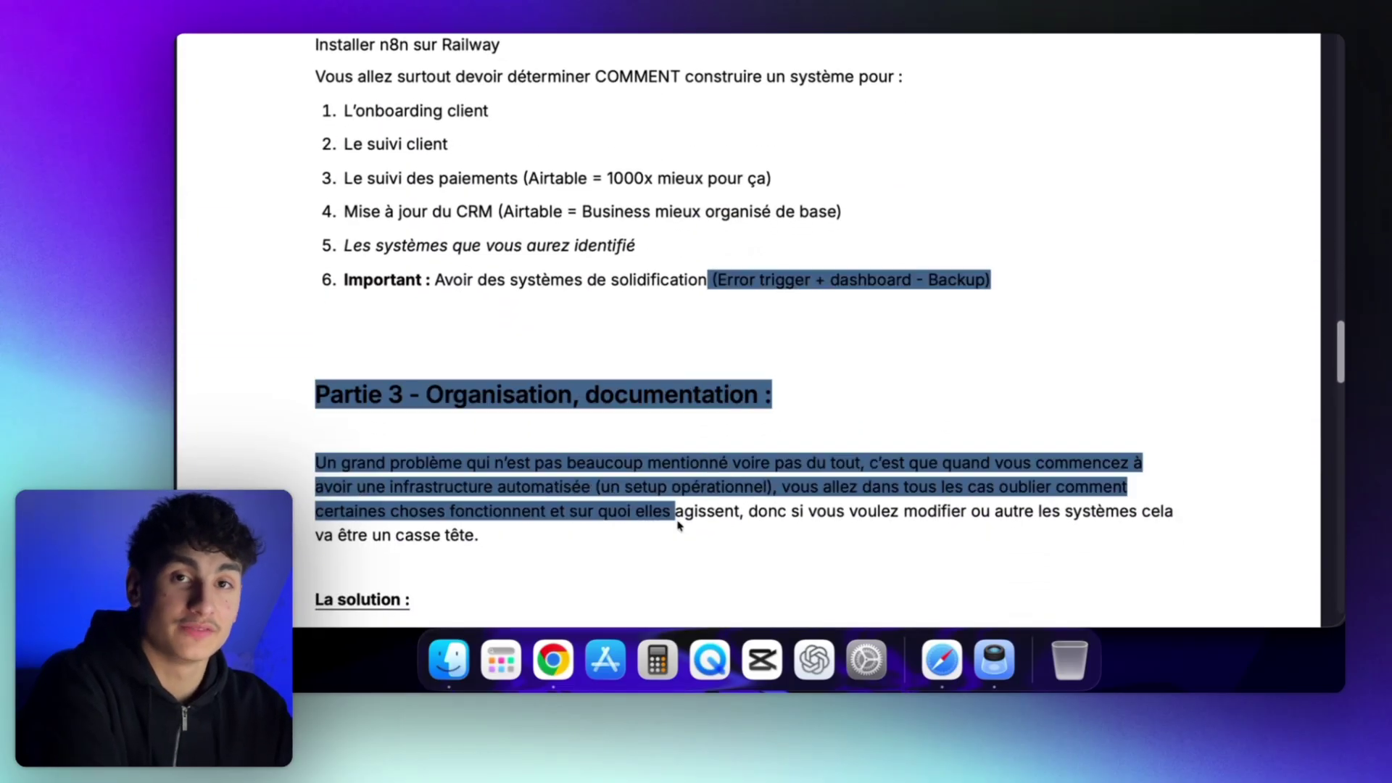
pyautogui.click(688, 504)
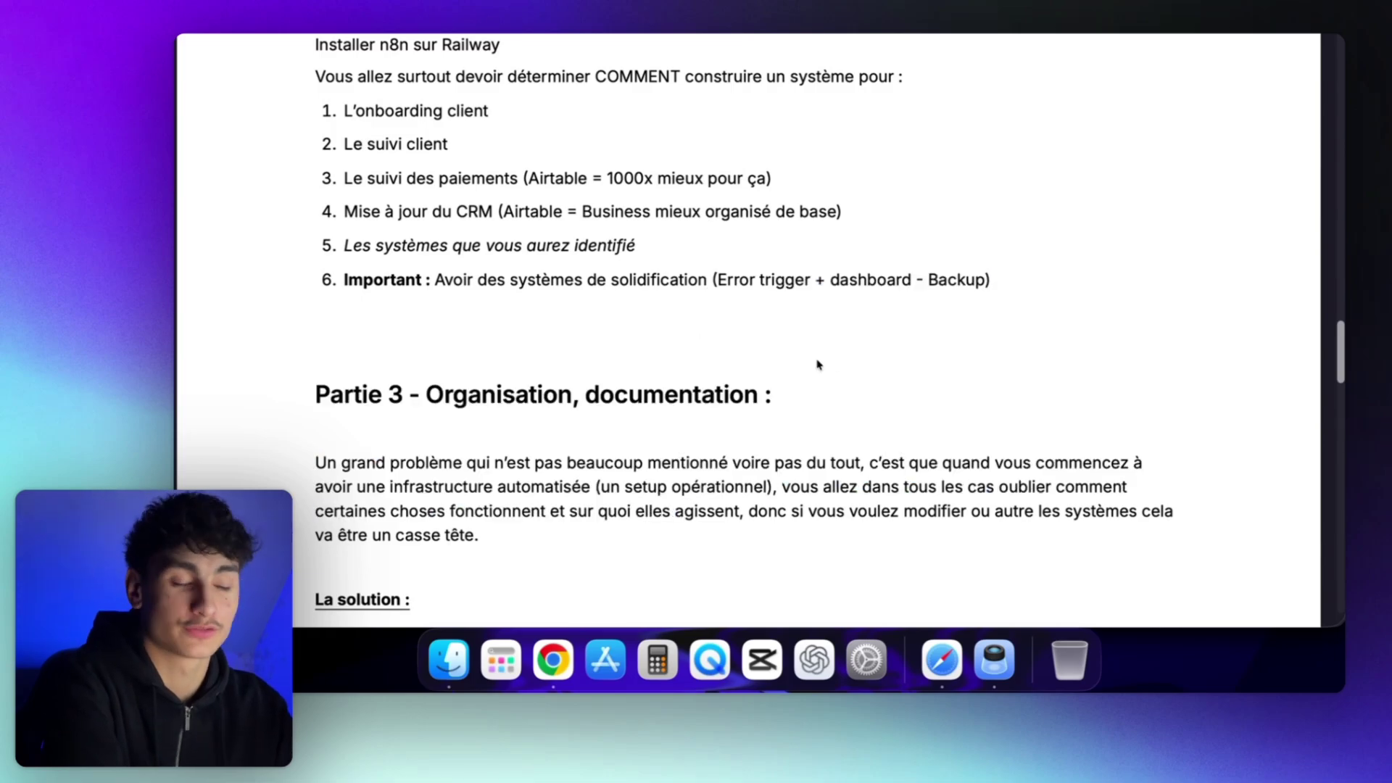
pyautogui.scroll(-3, 818, 365)
pyautogui.scroll(-10, 742, 339)
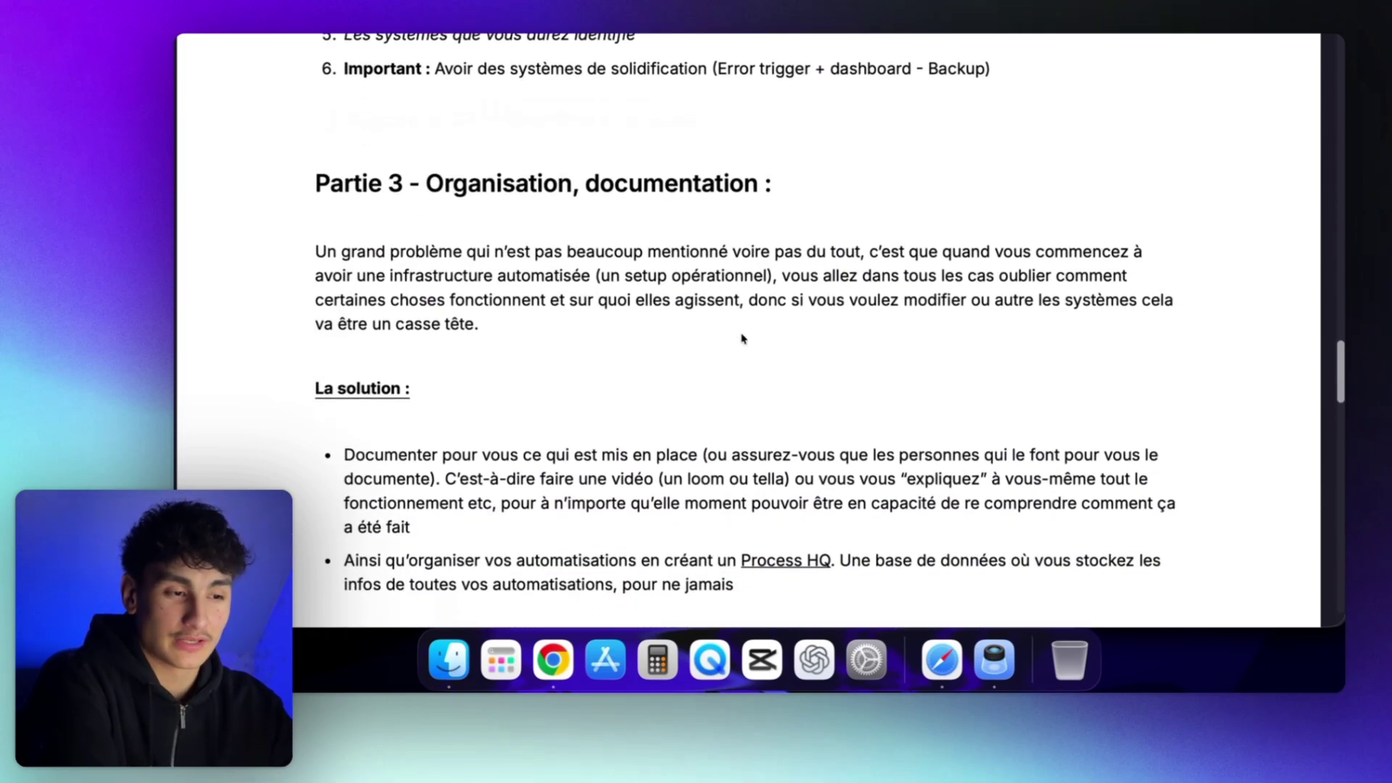
# - Read the Partie 3 introduction in the notes about forgetting how automated systems work, highlighting its title and the word "systèmes"
pyautogui.scroll(6, 741, 339)
pyautogui.moveTo(773, 196); pyautogui.dragTo(703, 417)
pyautogui.click(702, 415)
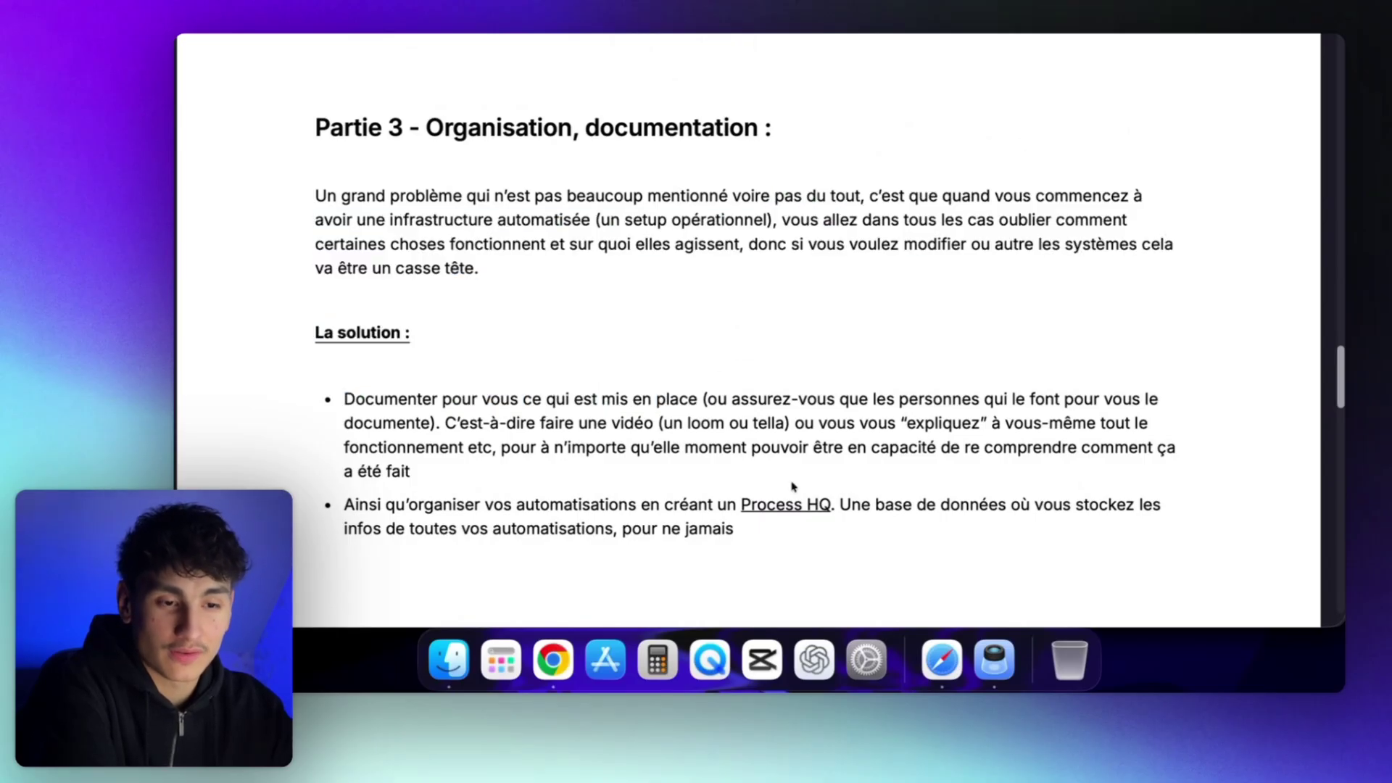
pyautogui.moveTo(331, 121); pyautogui.dragTo(467, 120)
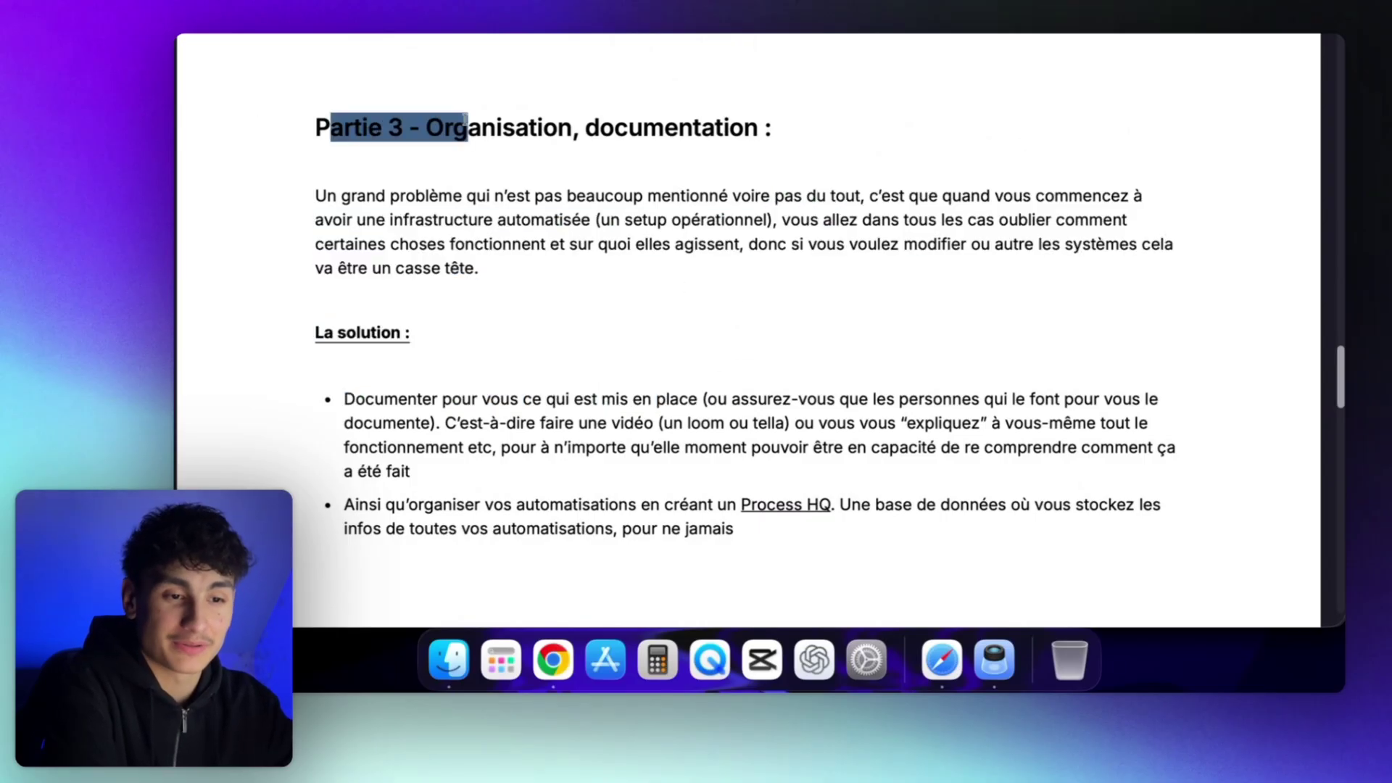
pyautogui.click(466, 120)
pyautogui.moveTo(679, 120); pyautogui.dragTo(801, 127)
pyautogui.click(559, 293)
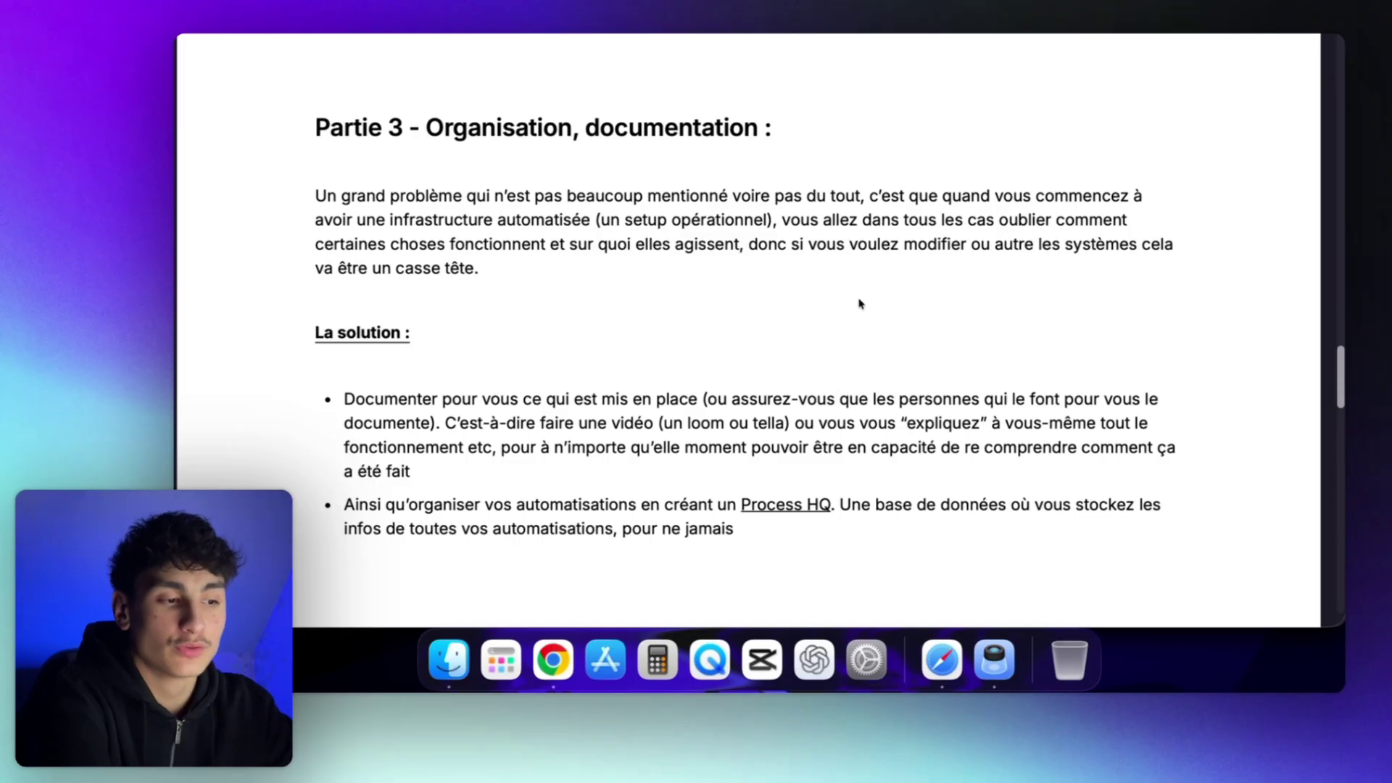
pyautogui.moveTo(1057, 244); pyautogui.dragTo(1142, 243)
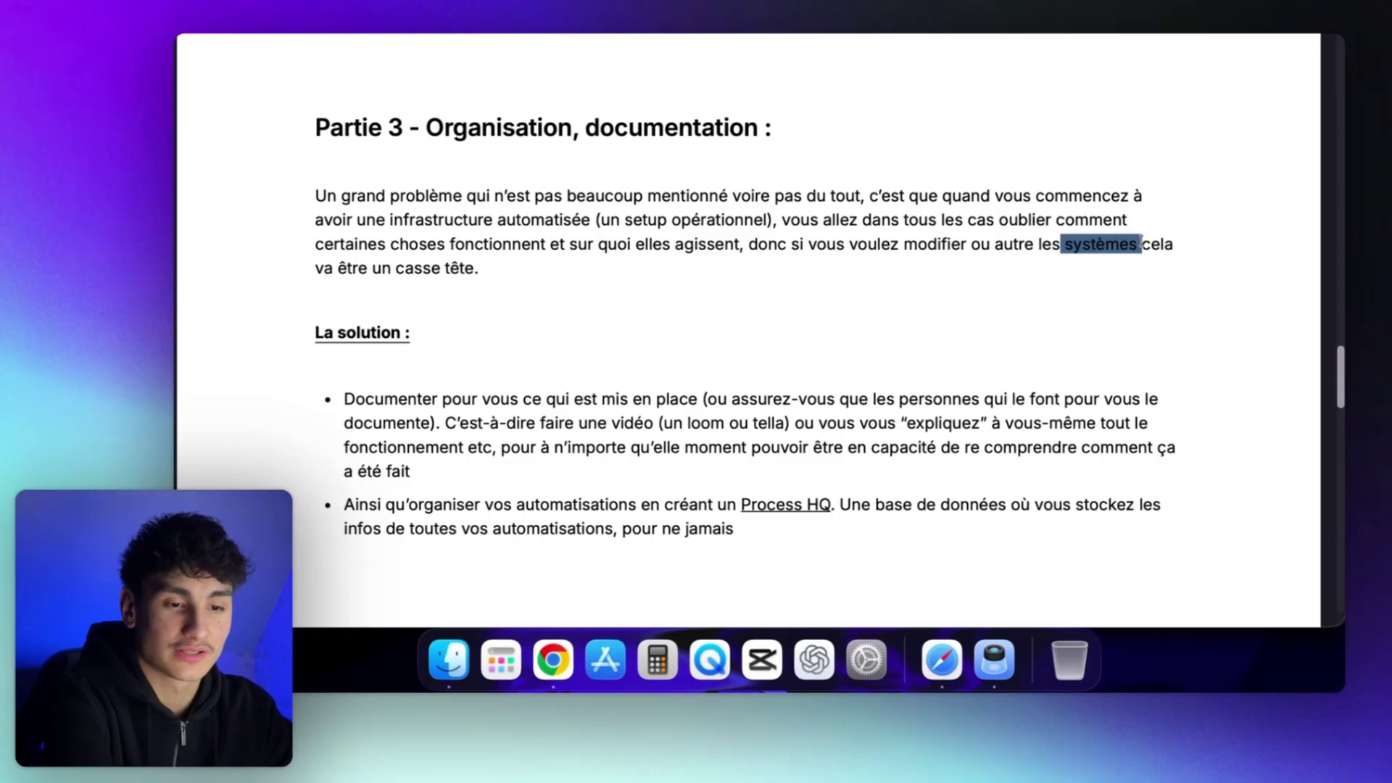
pyautogui.click(375, 267)
# - Read the two points under "La solution" in Partie 3 about video documentation and creating a Process HQ
pyautogui.scroll(-3, 475, 321)
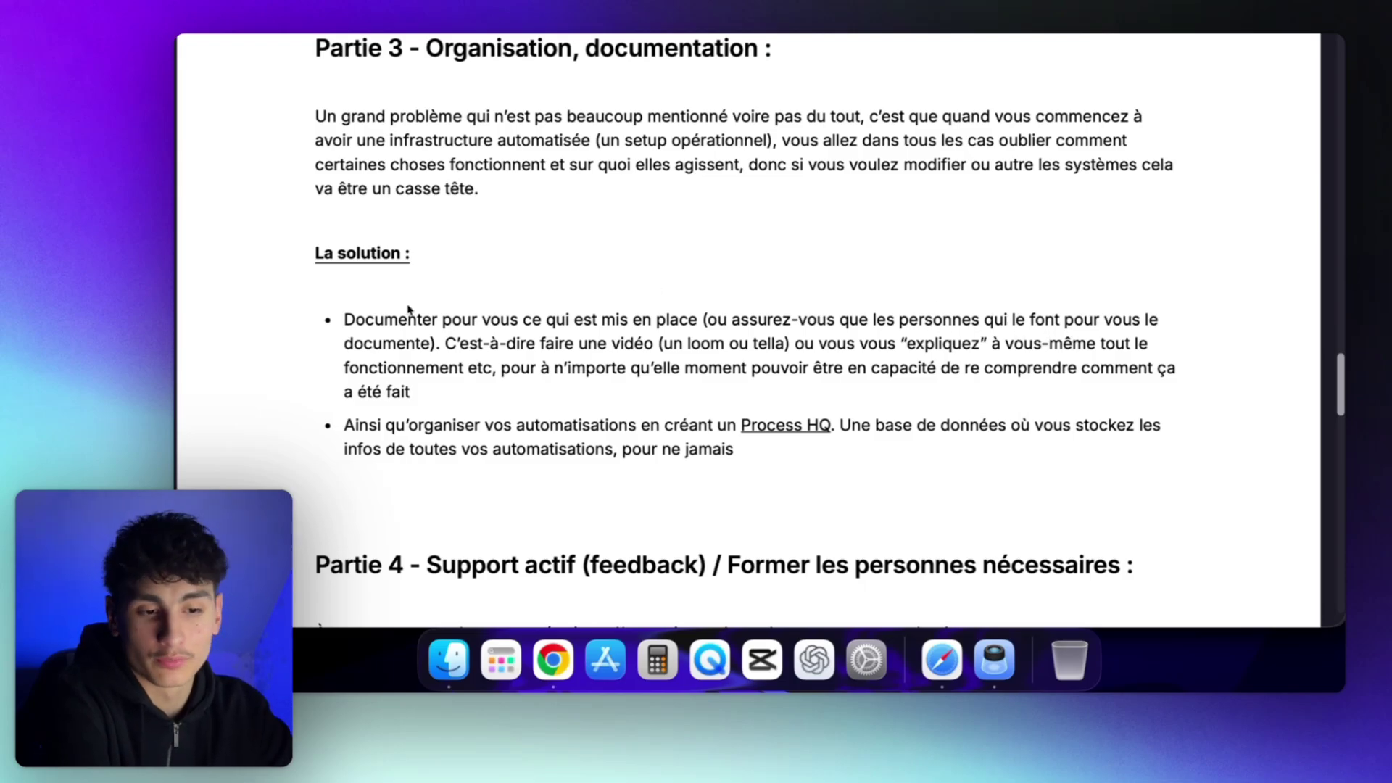
pyautogui.scroll(-2, 551, 361)
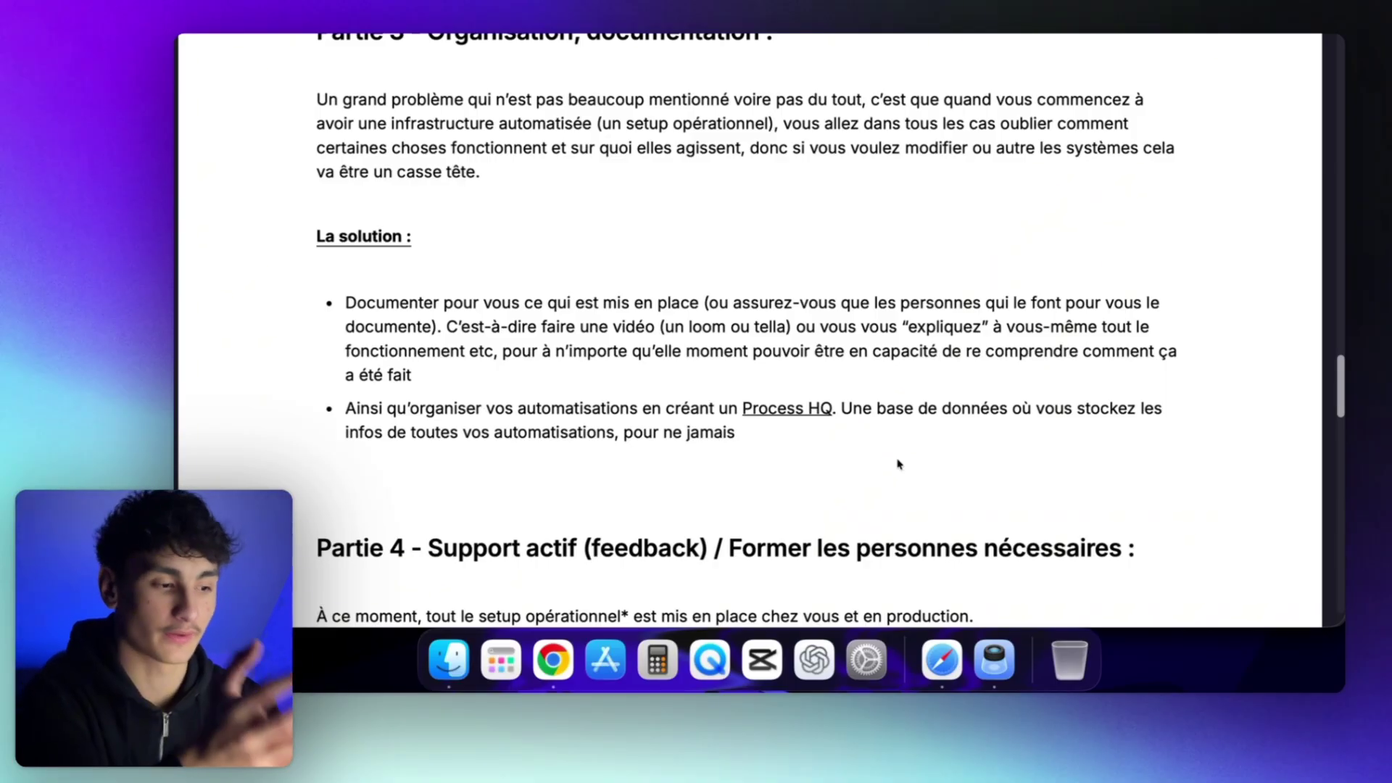
pyautogui.moveTo(973, 352); pyautogui.dragTo(1093, 351)
pyautogui.click(954, 353)
pyautogui.scroll(-1, 422, 394)
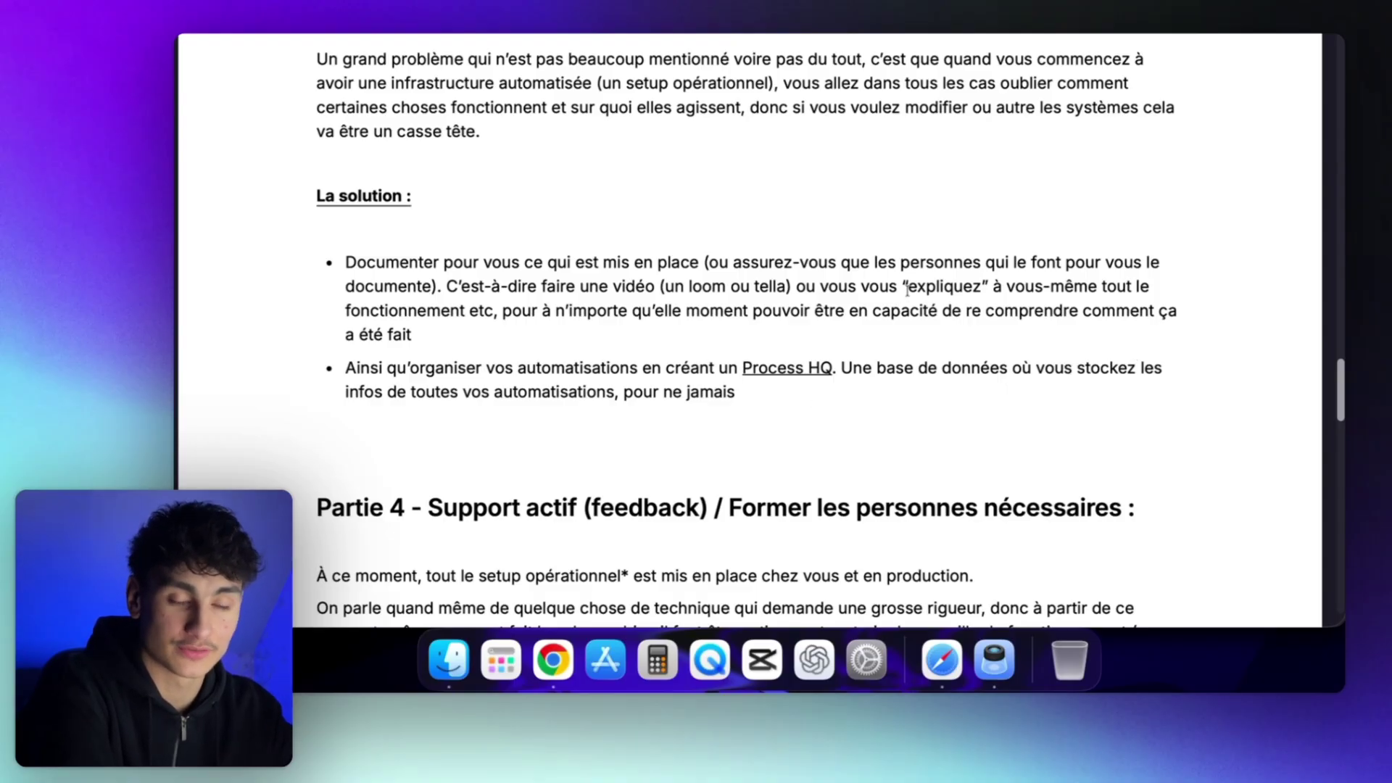
pyautogui.scroll(1, 907, 290)
pyautogui.moveTo(778, 390); pyautogui.dragTo(690, 412)
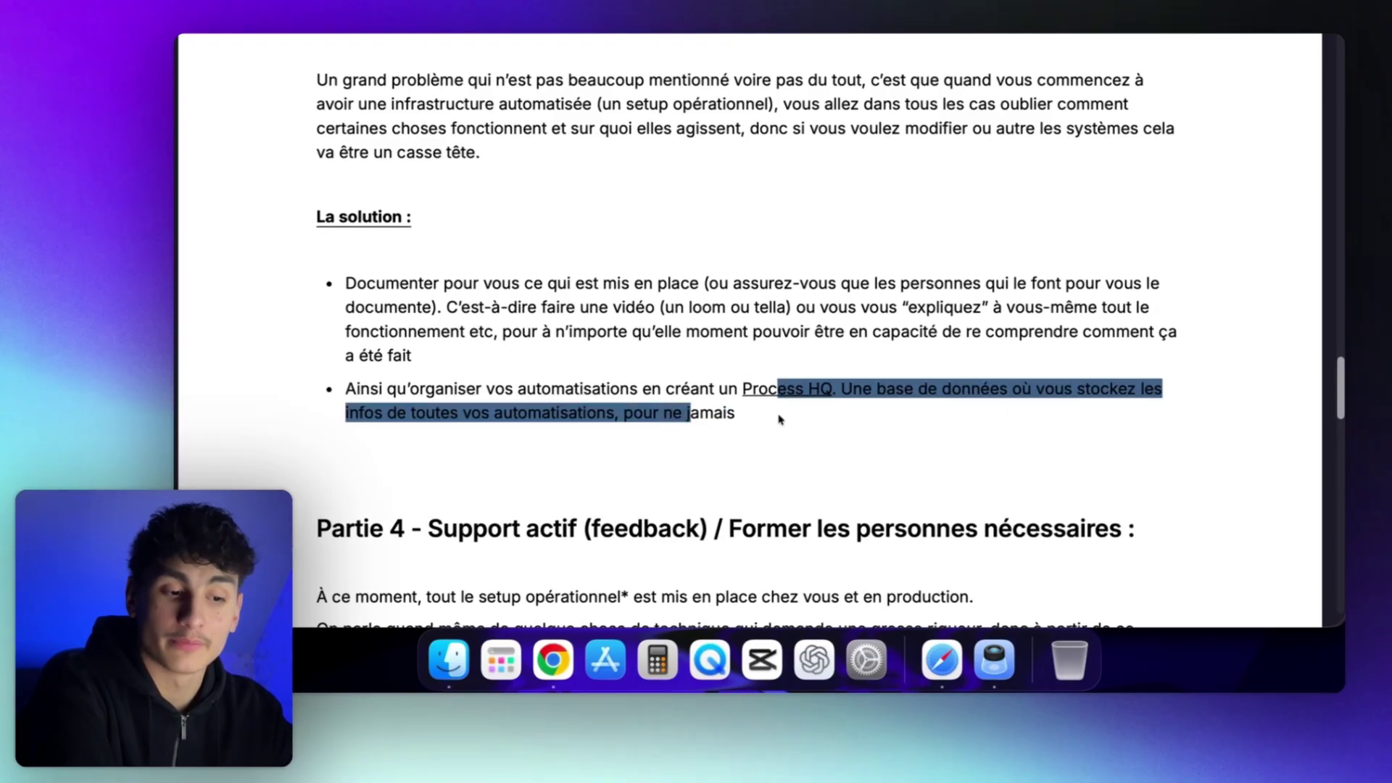
pyautogui.moveTo(877, 285); pyautogui.dragTo(834, 396)
pyautogui.click(893, 339)
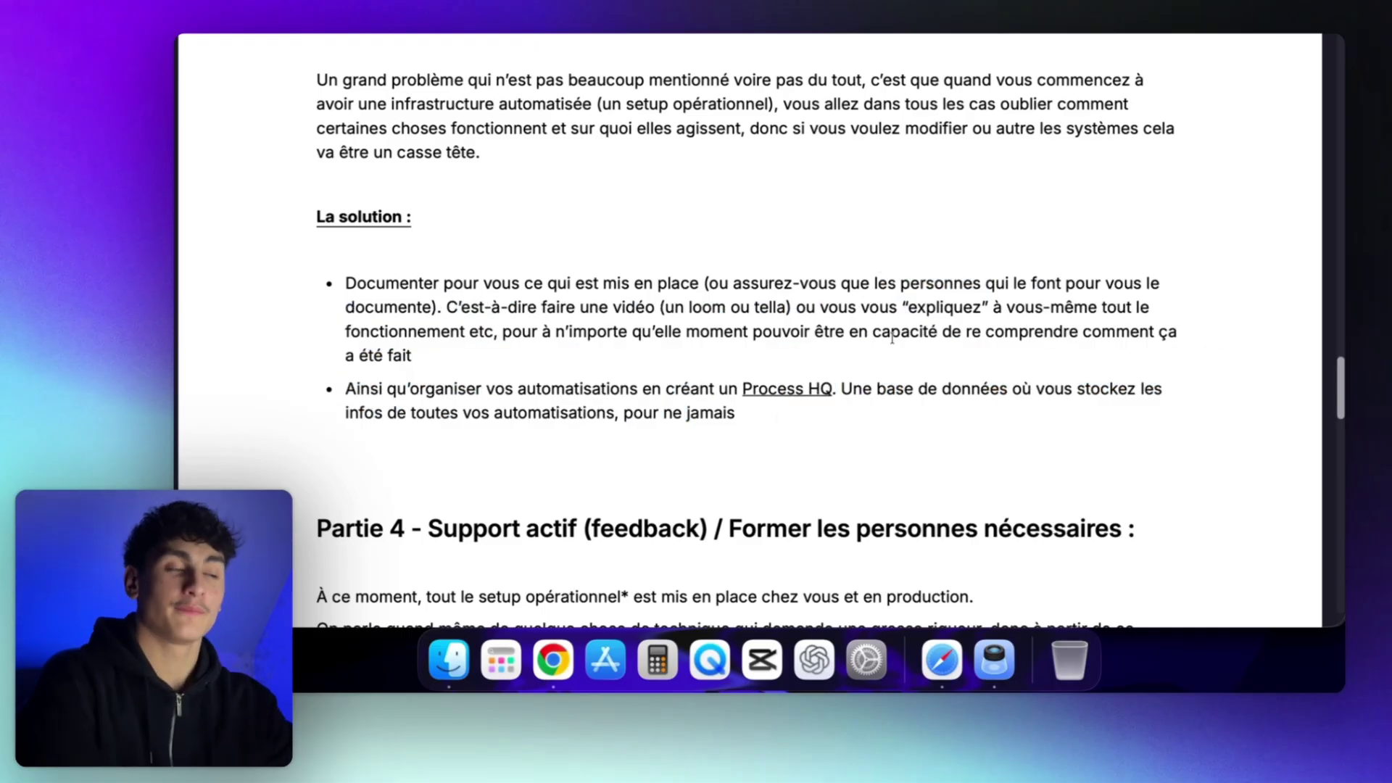
# - Move on from Partie 3 to Partie 4 and highlight "tout le setup opérationnel" in its opening line
pyautogui.scroll(1, 892, 339)
pyautogui.scroll(4, 893, 338)
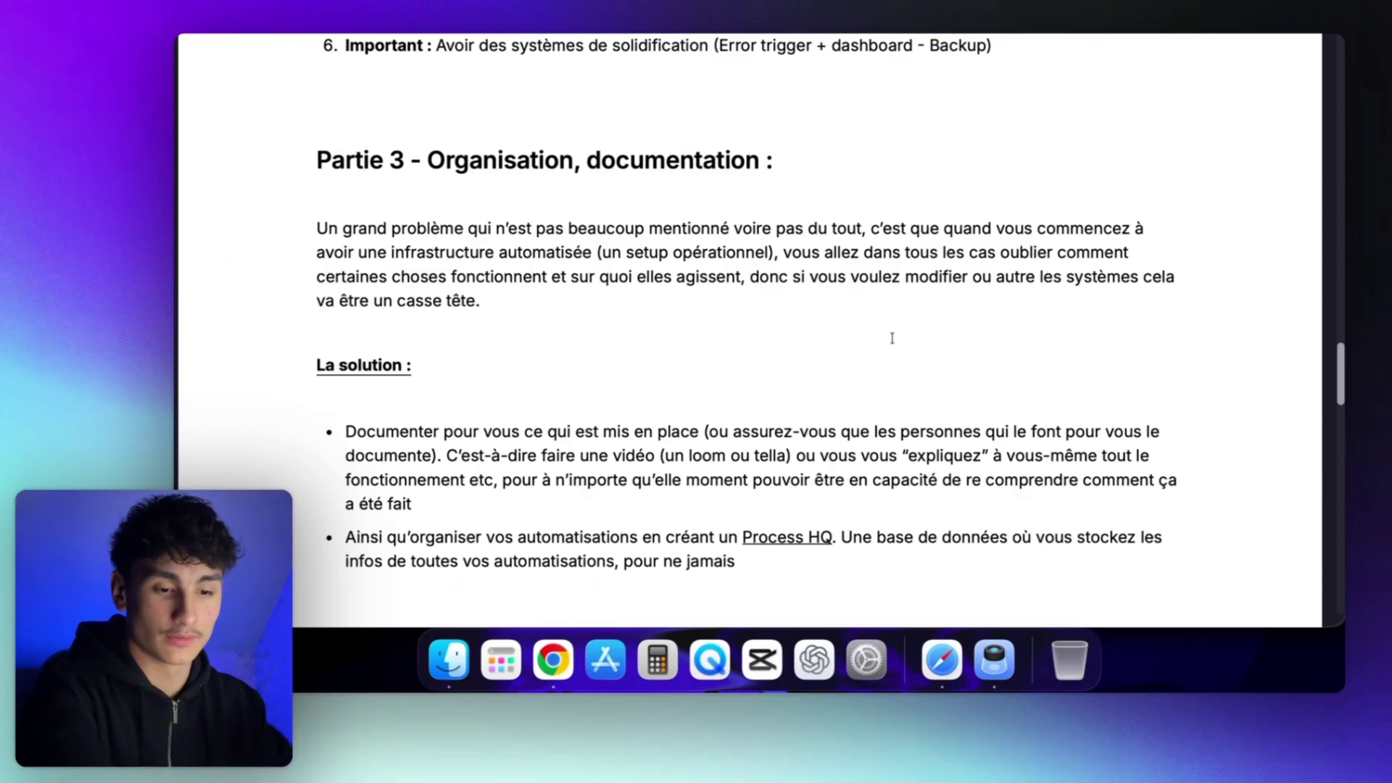
pyautogui.scroll(-4, 891, 339)
pyautogui.scroll(-8, 892, 338)
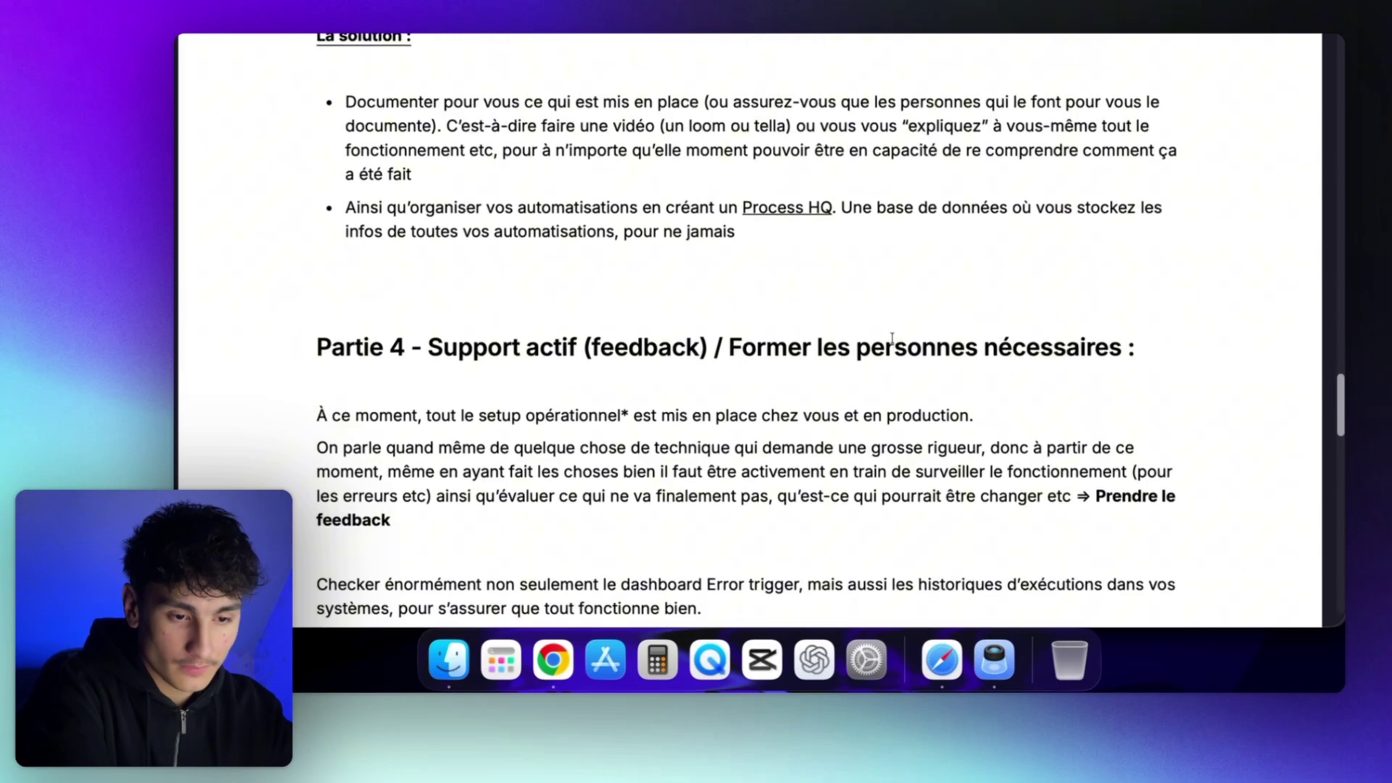
pyautogui.scroll(-2, 915, 383)
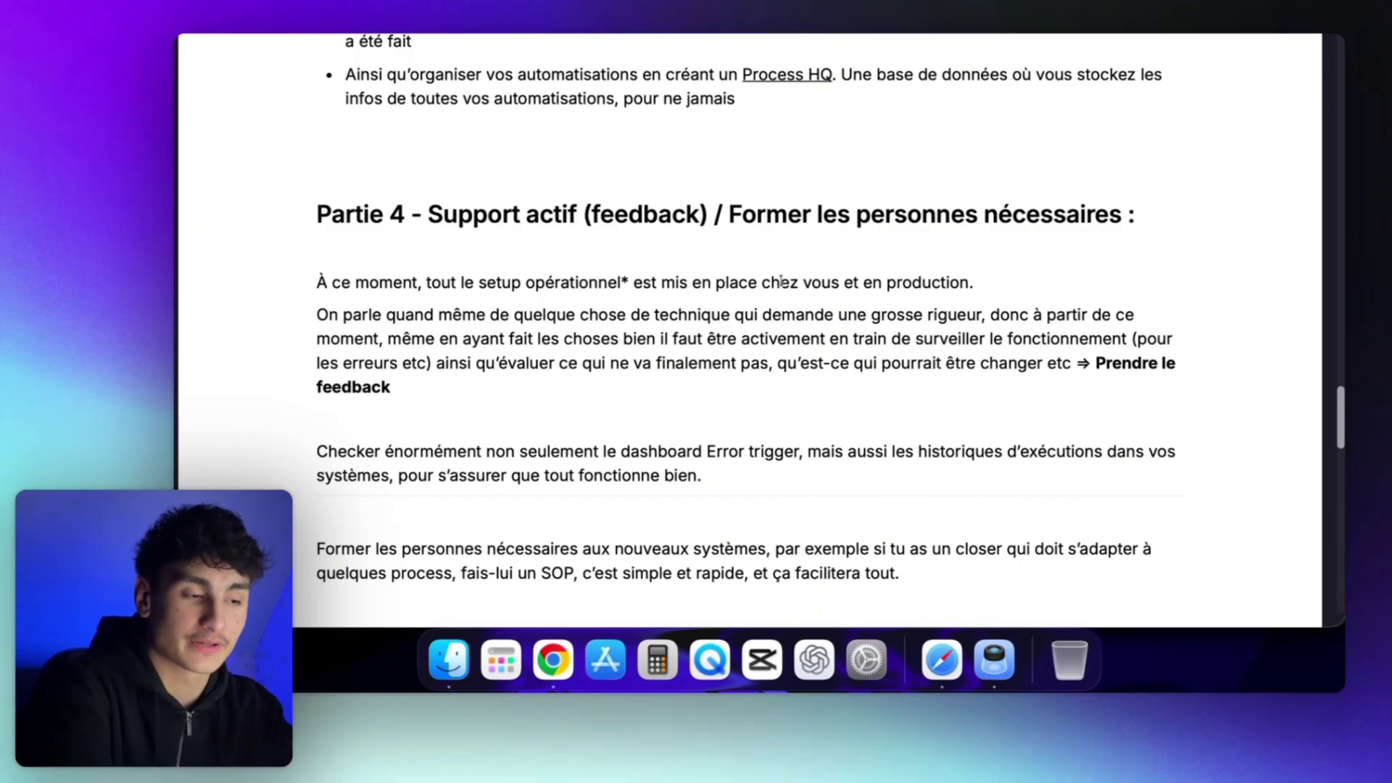
pyautogui.scroll(-1, 455, 341)
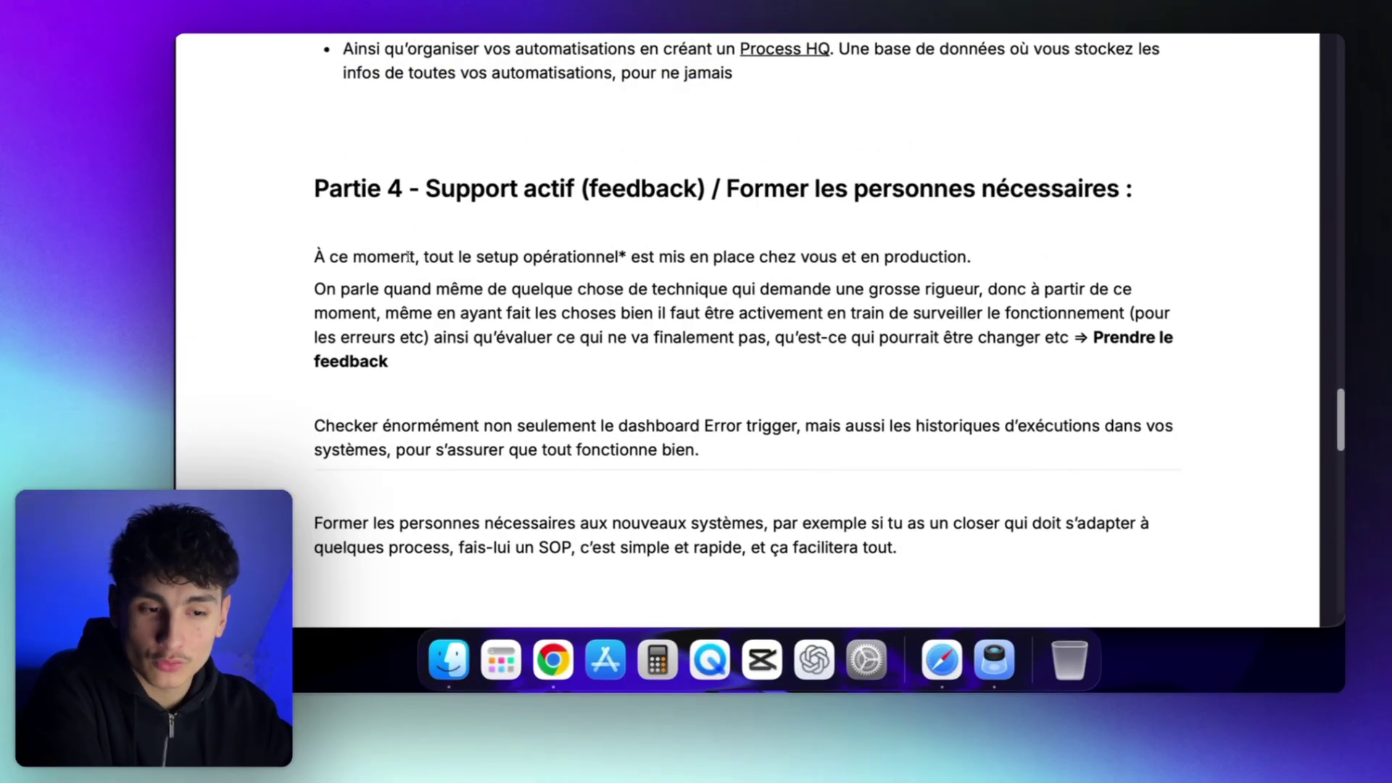
pyautogui.moveTo(458, 262); pyautogui.dragTo(623, 261)
pyautogui.click(623, 262)
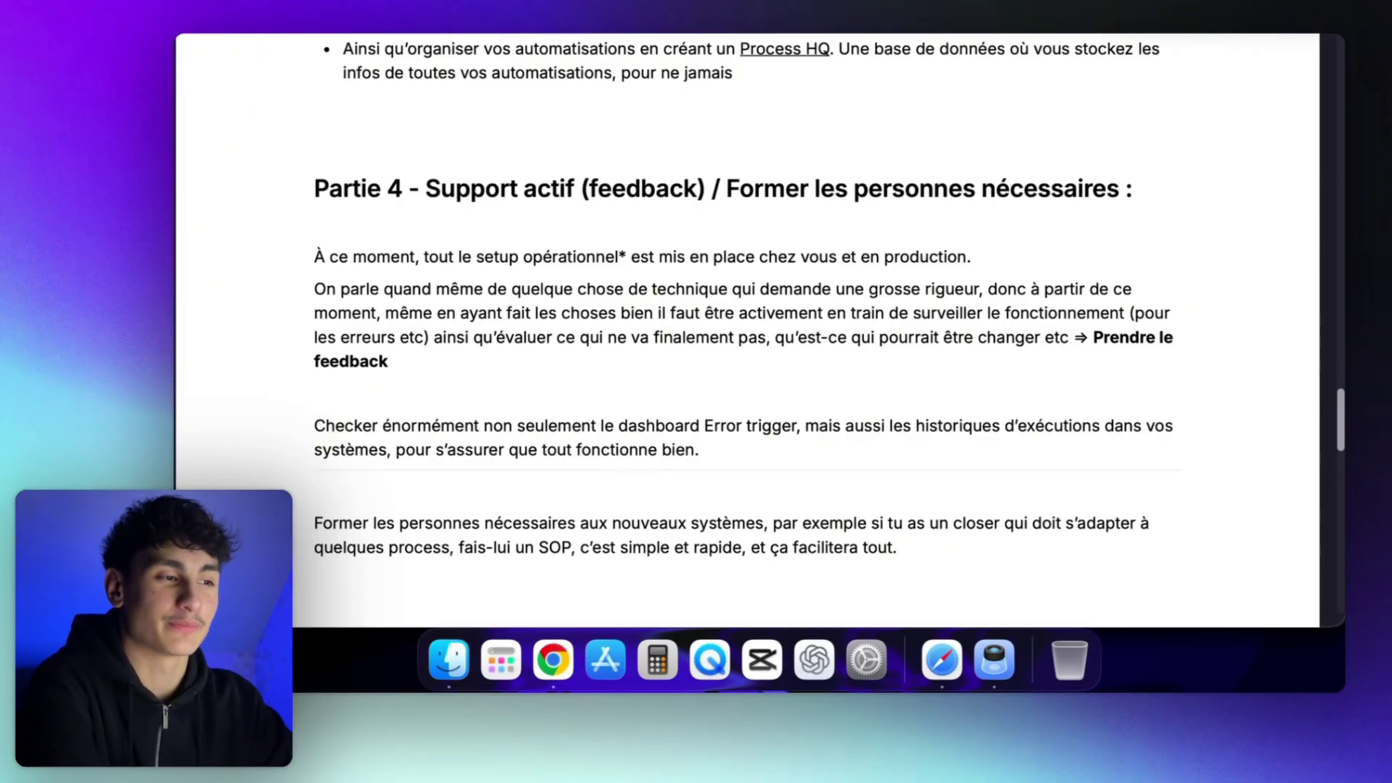
# - Study the Partie 4 title and its paragraph on actively monitoring the systems and taking feedback
pyautogui.moveTo(800, 257); pyautogui.dragTo(773, 444)
pyautogui.click(851, 293)
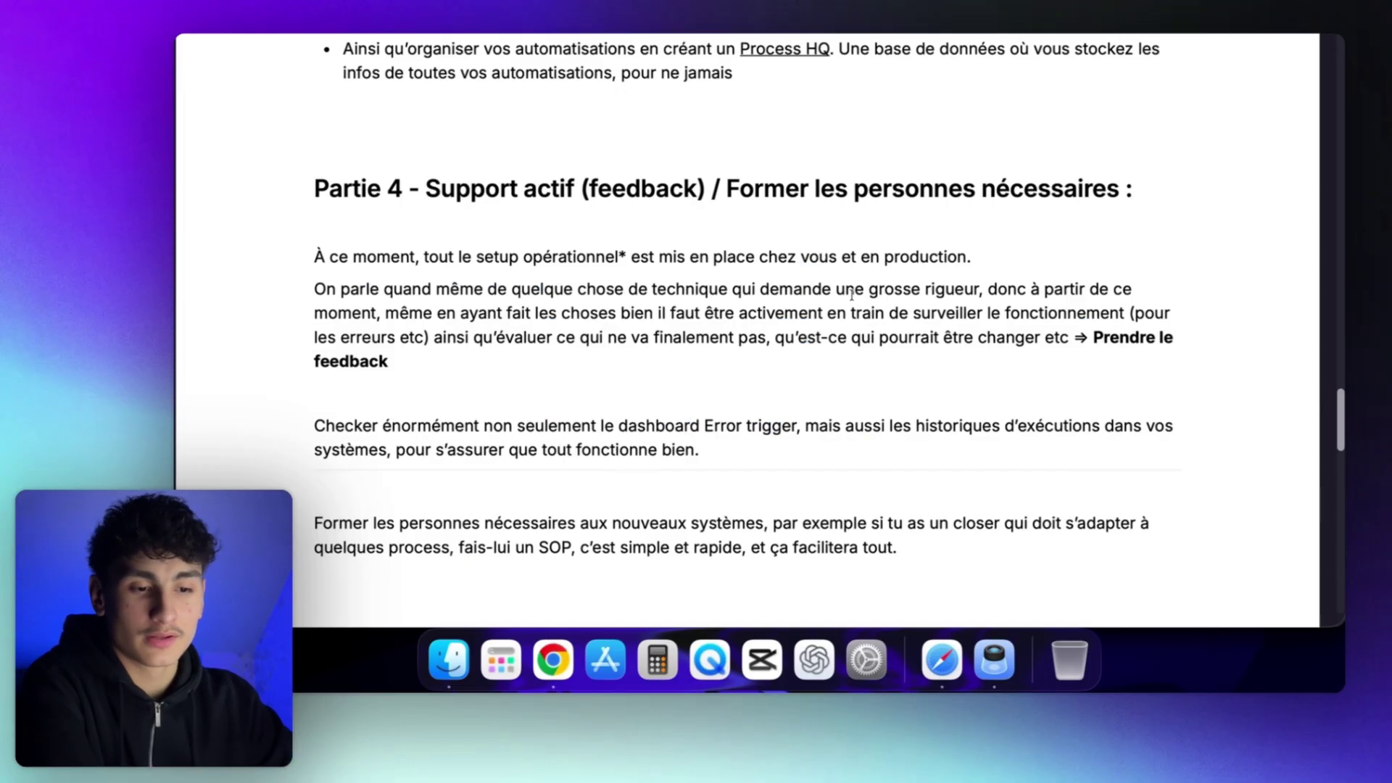
pyautogui.moveTo(442, 210); pyautogui.dragTo(690, 210)
pyautogui.click(691, 210)
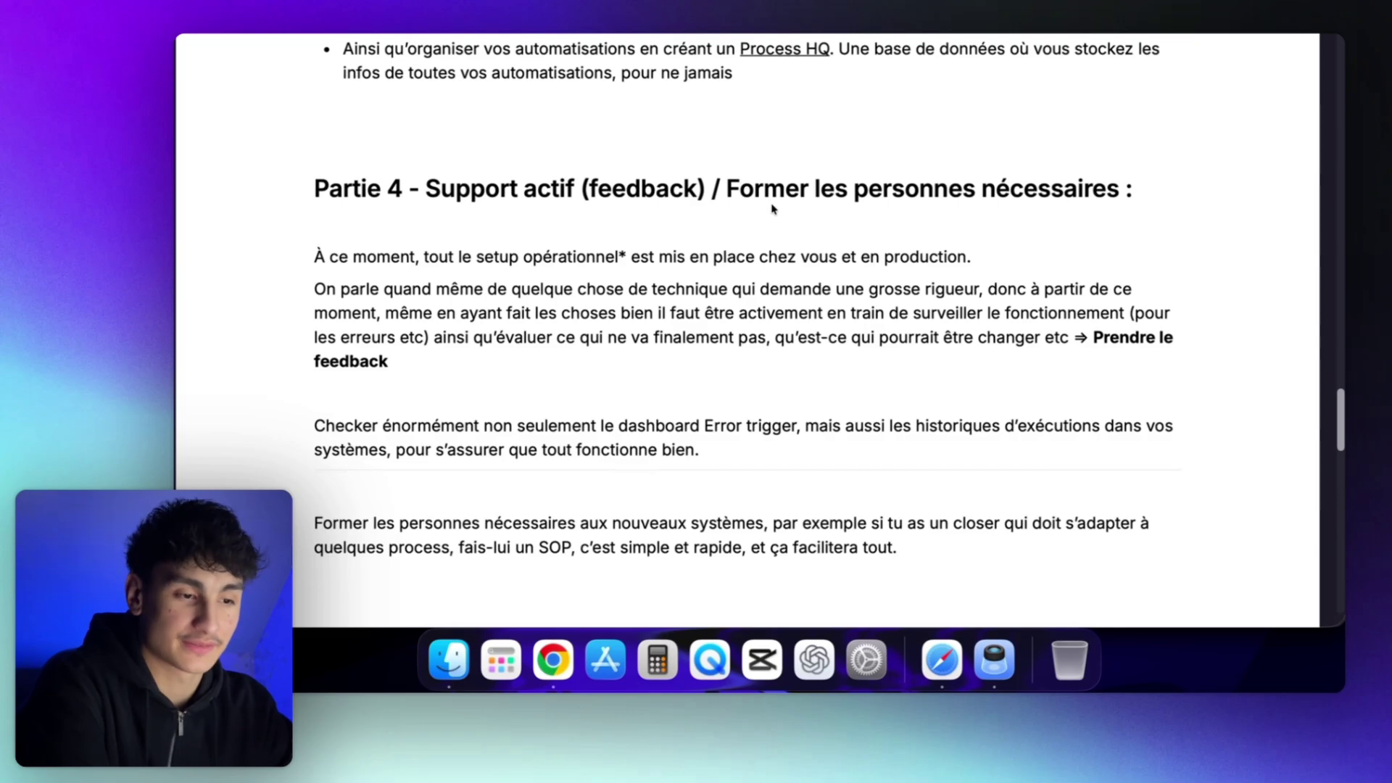
pyautogui.moveTo(785, 190); pyautogui.dragTo(766, 401)
pyautogui.scroll(-1, 777, 246)
pyautogui.scroll(2, 769, 341)
pyautogui.click(767, 401)
pyautogui.scroll(-2, 630, 324)
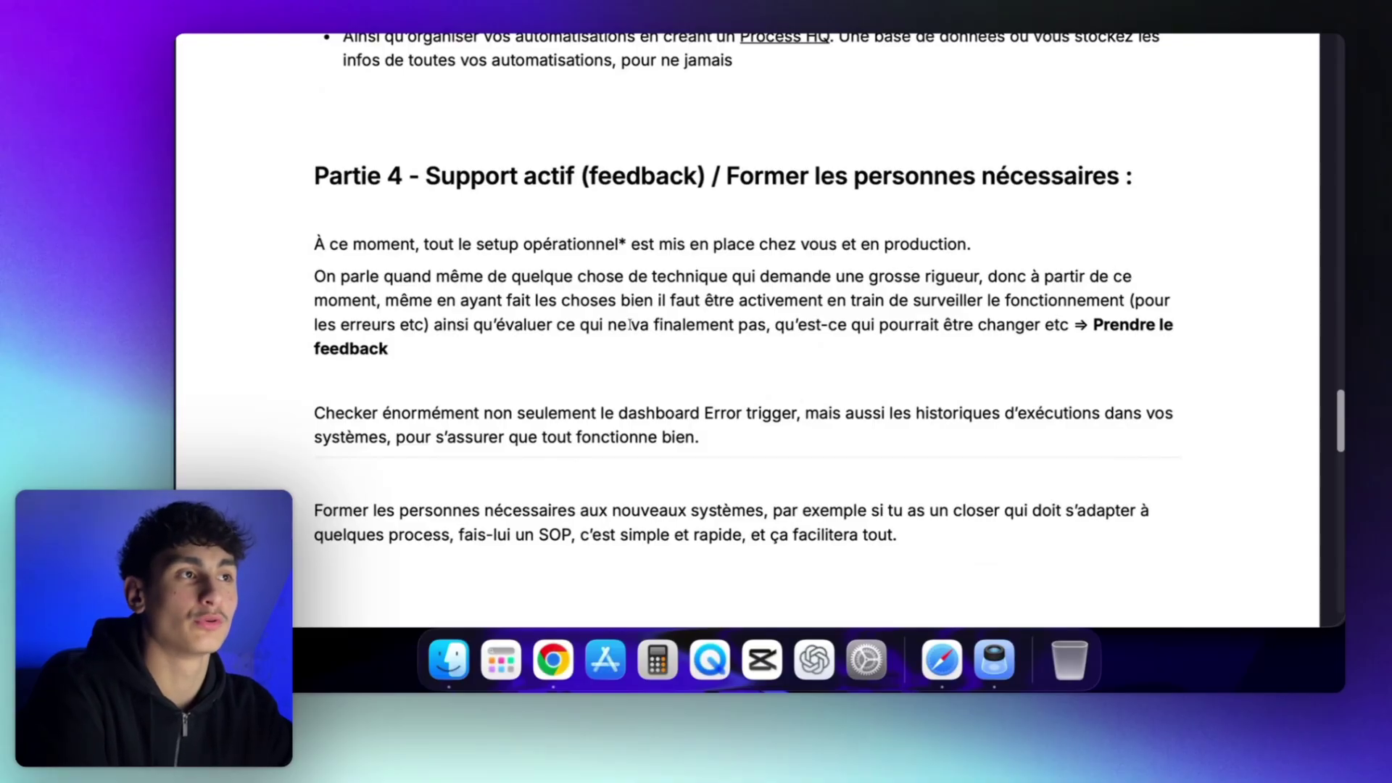
pyautogui.moveTo(653, 268); pyautogui.dragTo(612, 448)
pyautogui.click(649, 390)
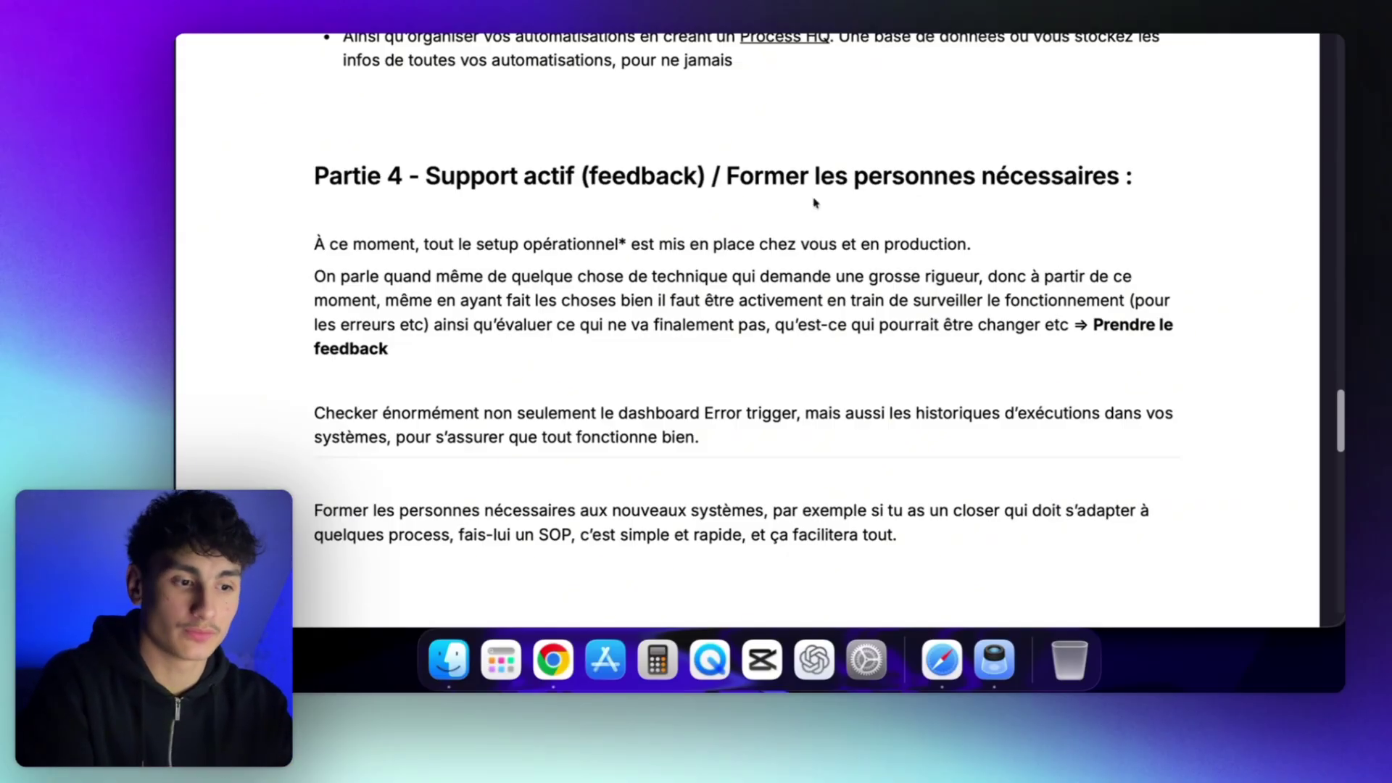
# - Highlight "Former les personnes" in the Partie 4 title and go over the section's paragraphs and "feedback" part
pyautogui.moveTo(723, 177); pyautogui.dragTo(903, 177)
pyautogui.click(900, 177)
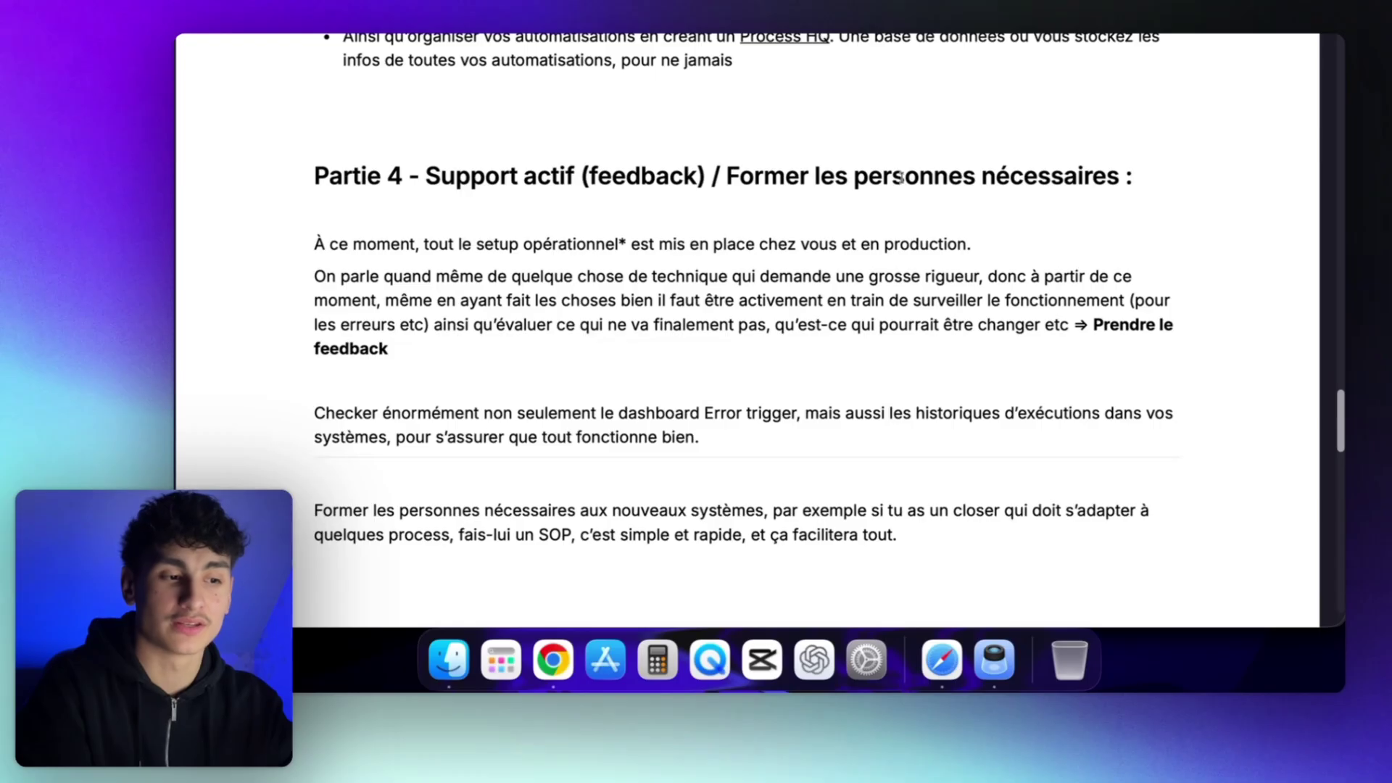
pyautogui.scroll(-2, 900, 178)
pyautogui.moveTo(556, 246); pyautogui.dragTo(546, 396)
pyautogui.click(607, 204)
pyautogui.moveTo(589, 109); pyautogui.dragTo(642, 114)
pyautogui.click(640, 114)
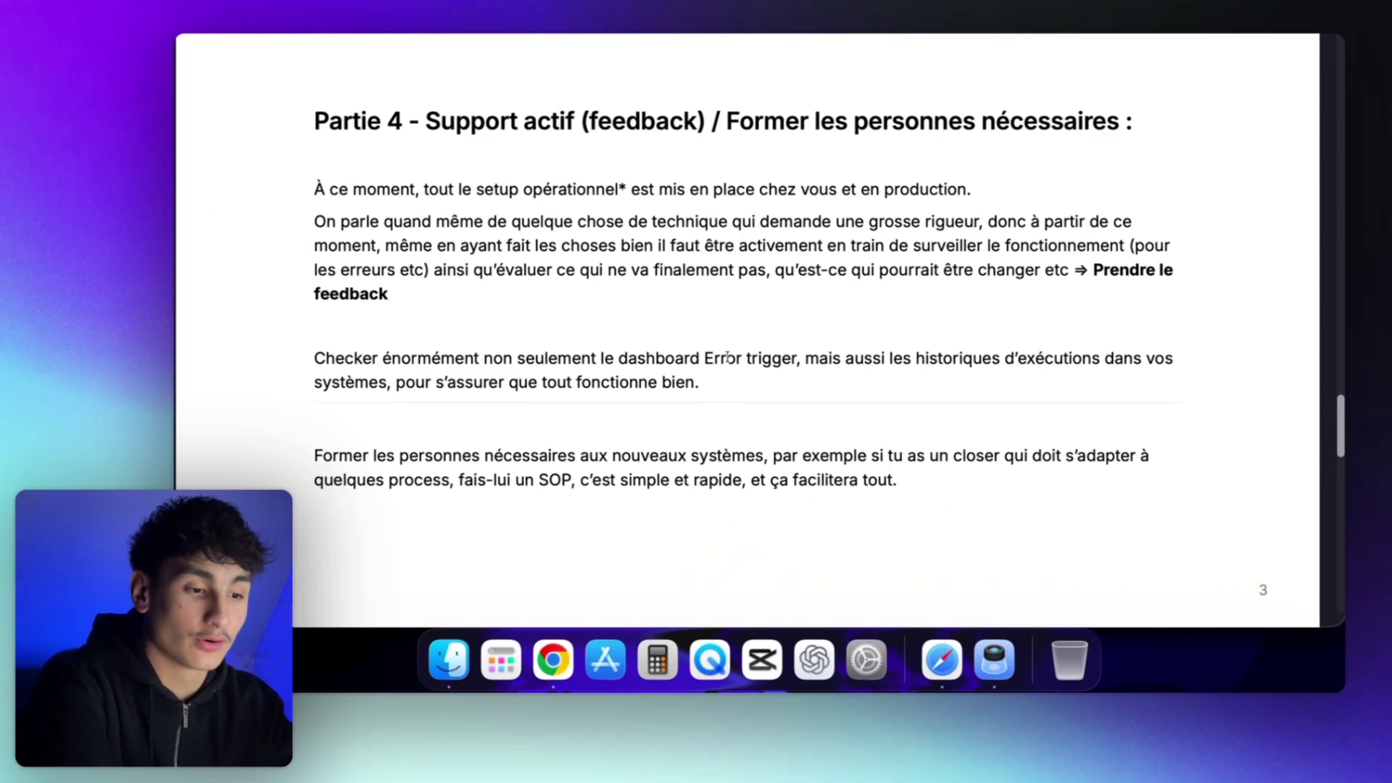
# - Highlight the execution-history mention in Partie 4, then switch to n8n and open the executions of Backup workflow V2
pyautogui.moveTo(922, 174); pyautogui.dragTo(849, 329)
pyautogui.click(848, 330)
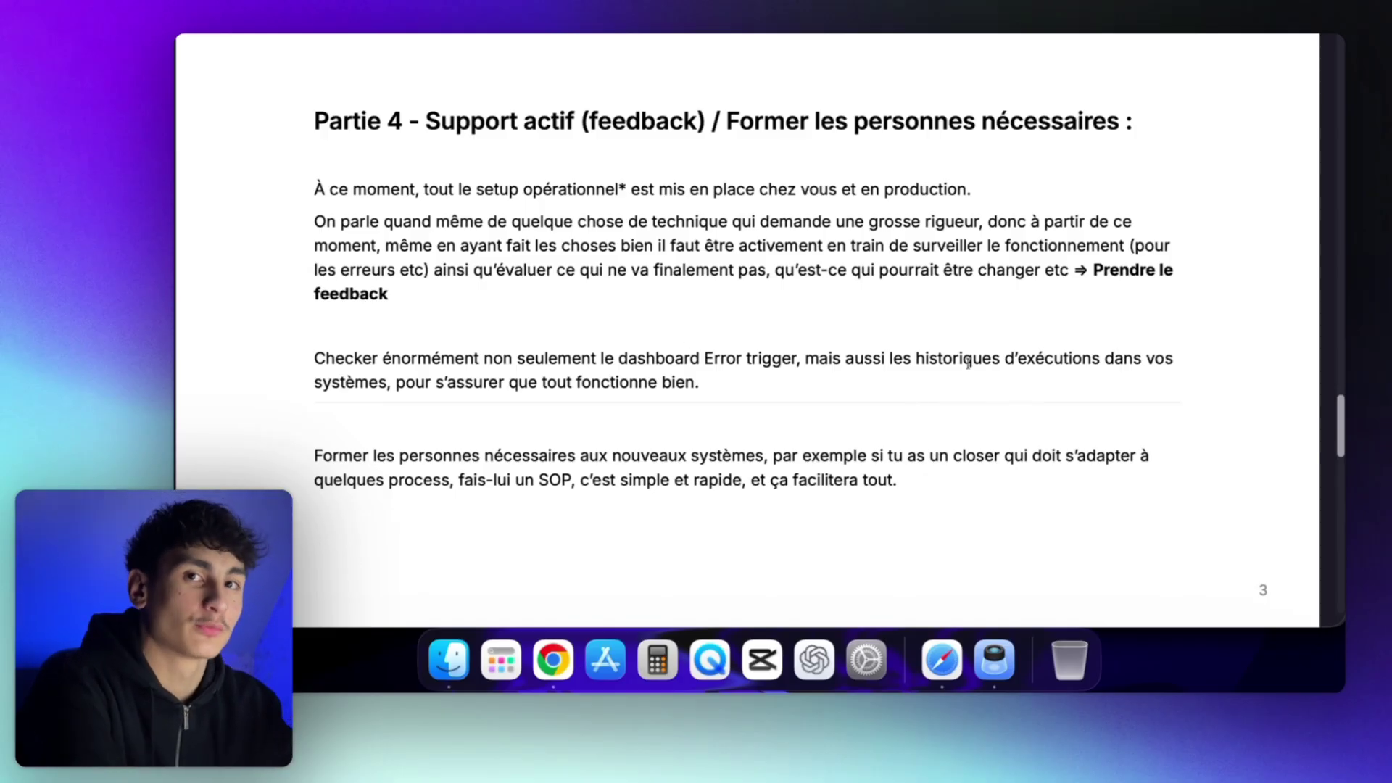
pyautogui.moveTo(928, 359); pyautogui.dragTo(1046, 359)
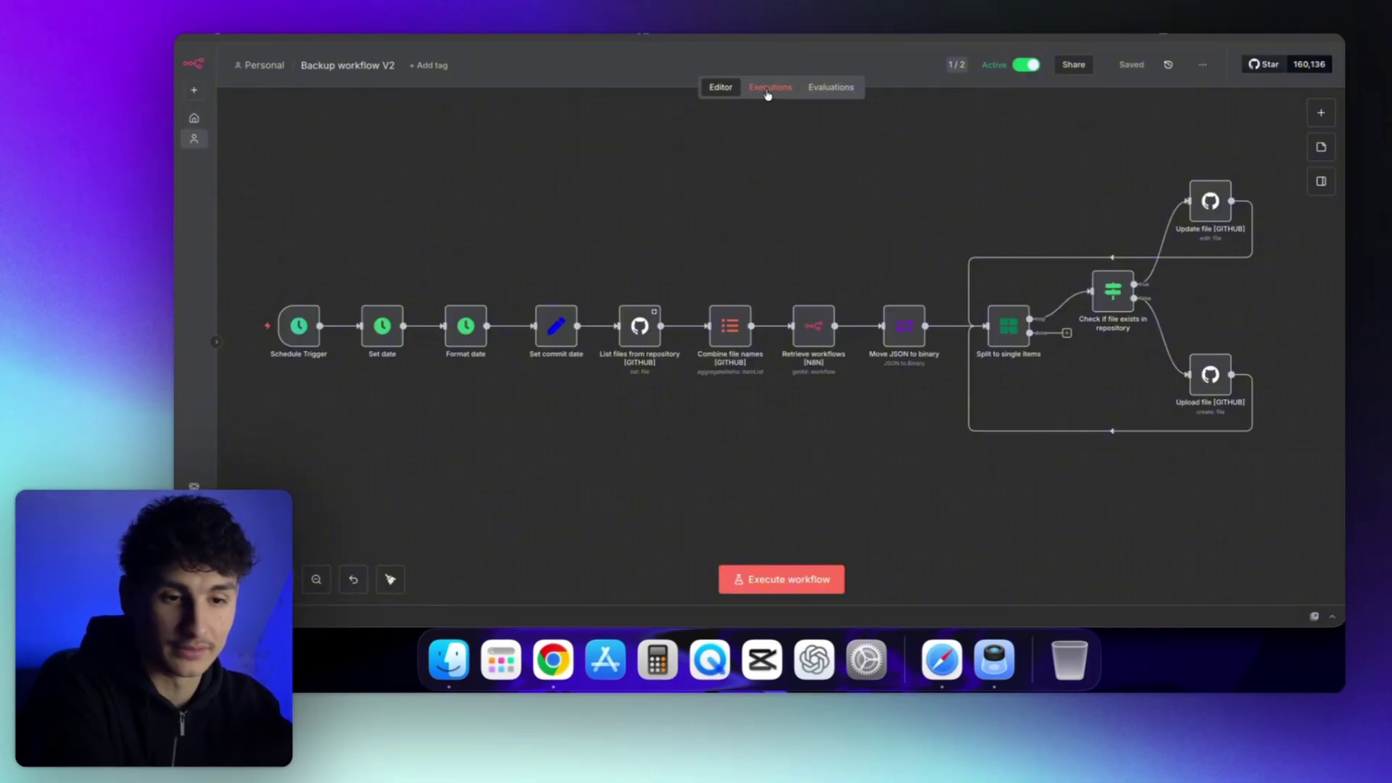
pyautogui.click(777, 87)
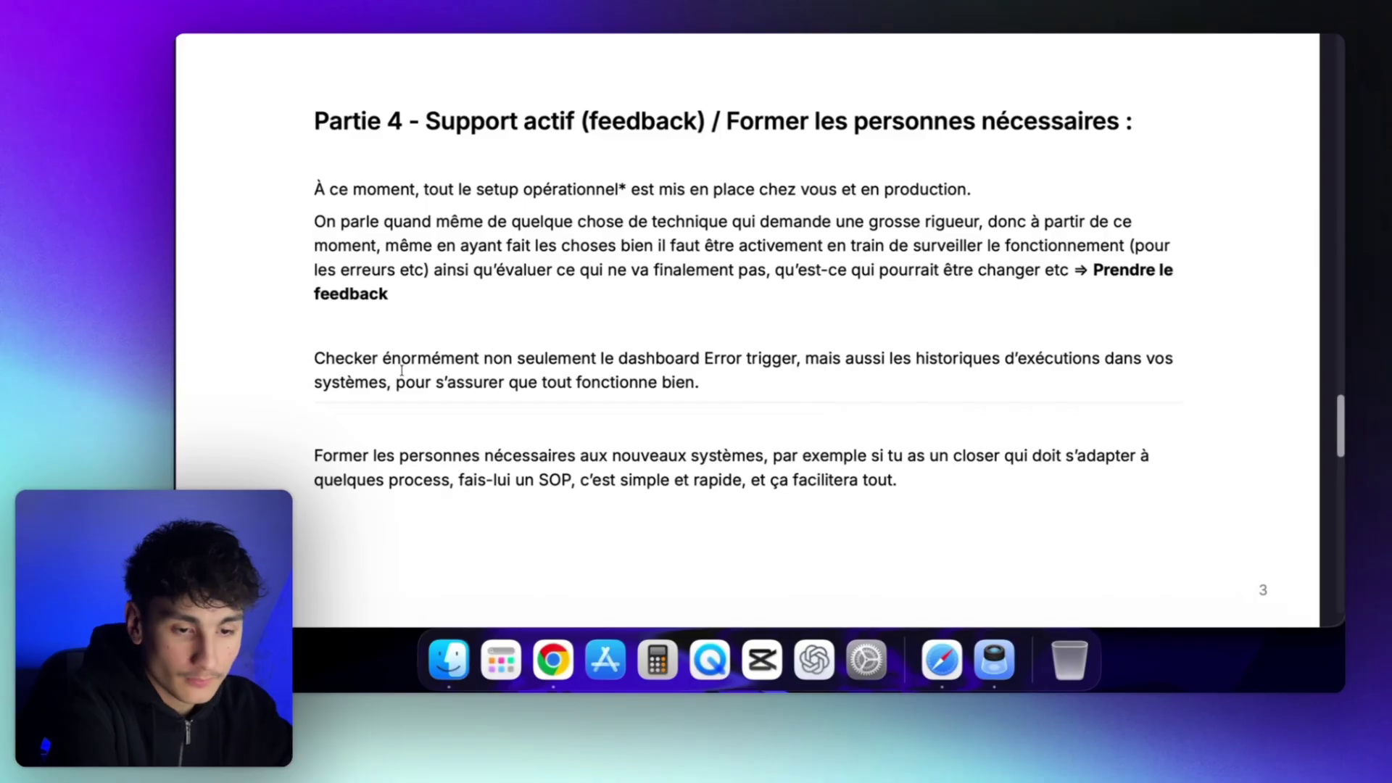
# - Return to the notes and read the Partie 4 points on execution histories and training people with an SOP
pyautogui.moveTo(999, 360); pyautogui.dragTo(1049, 358)
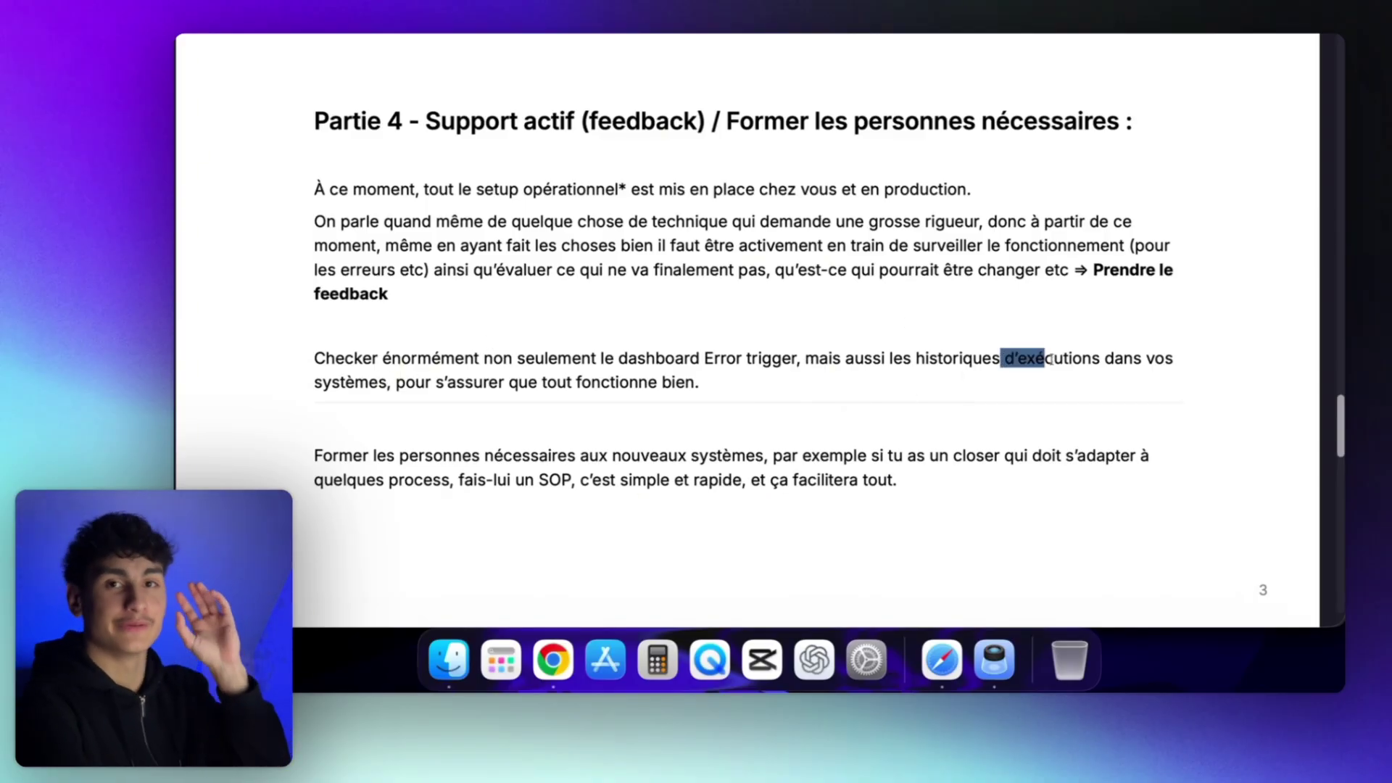
pyautogui.click(1007, 356)
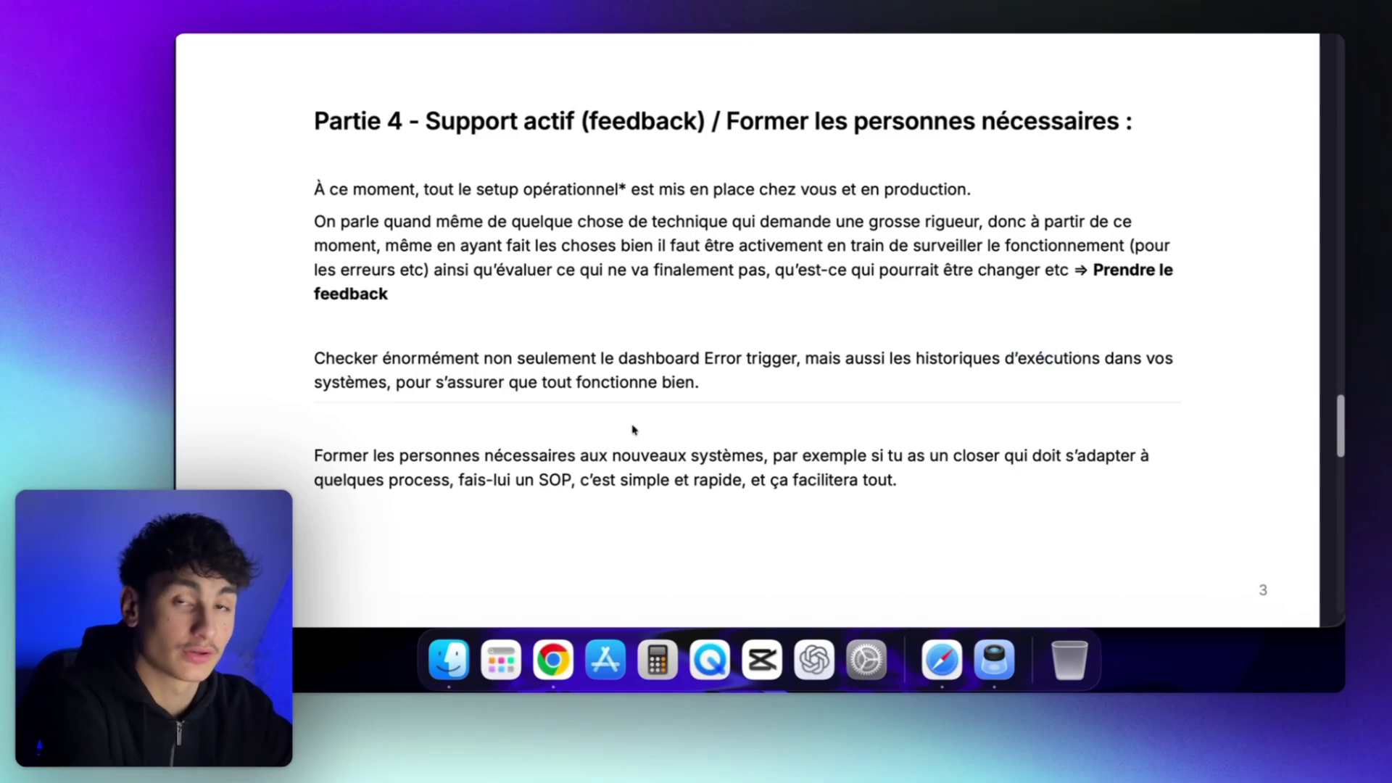
pyautogui.scroll(-2, 741, 290)
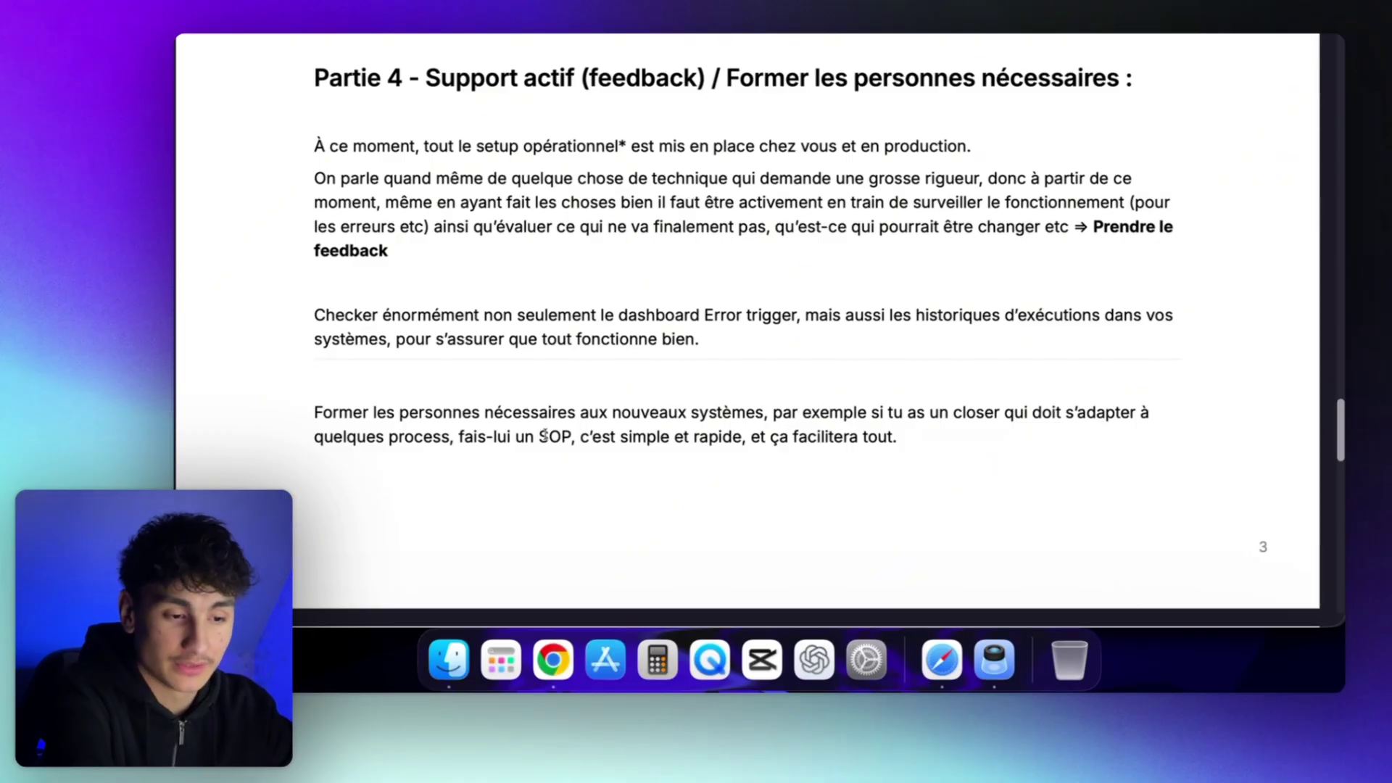
pyautogui.scroll(-1, 550, 437)
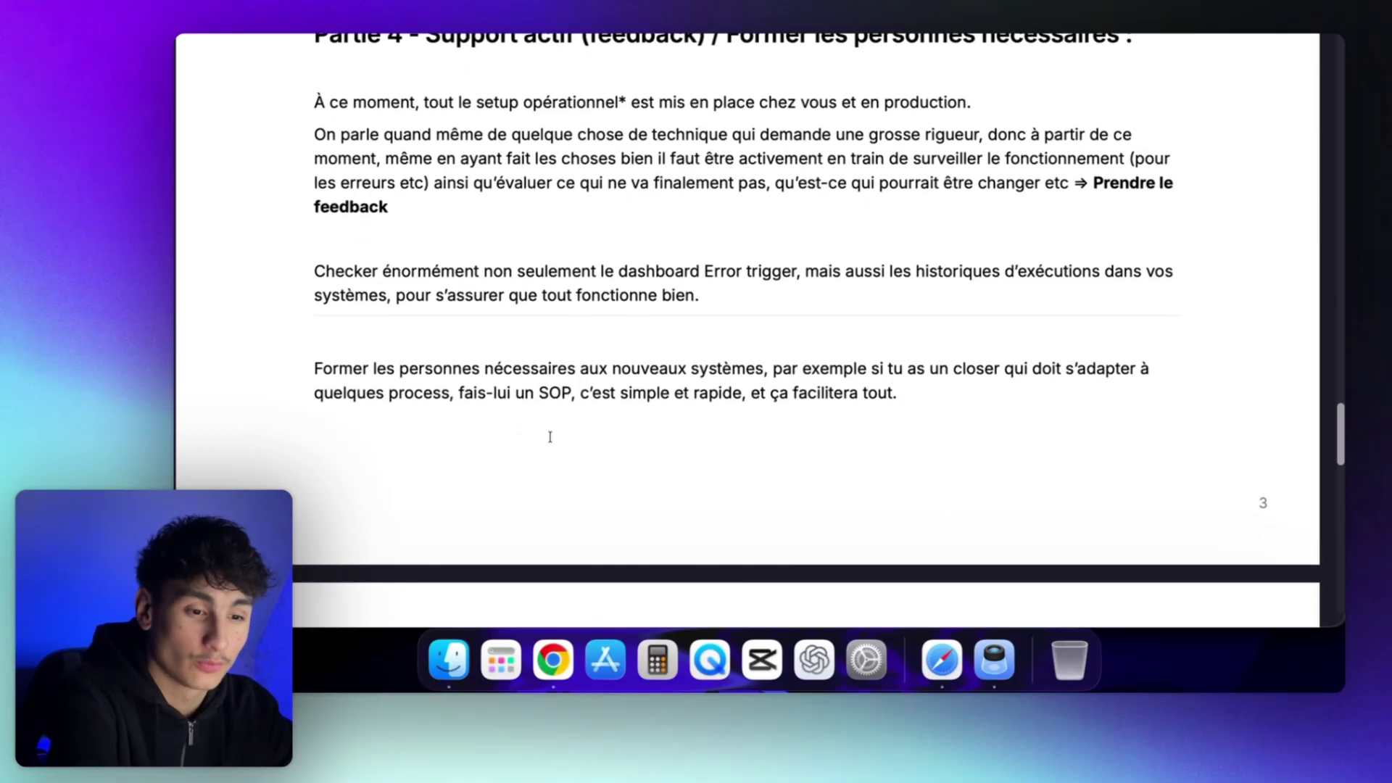
pyautogui.scroll(2, 550, 437)
pyautogui.moveTo(819, 196); pyautogui.dragTo(795, 368)
pyautogui.click(805, 298)
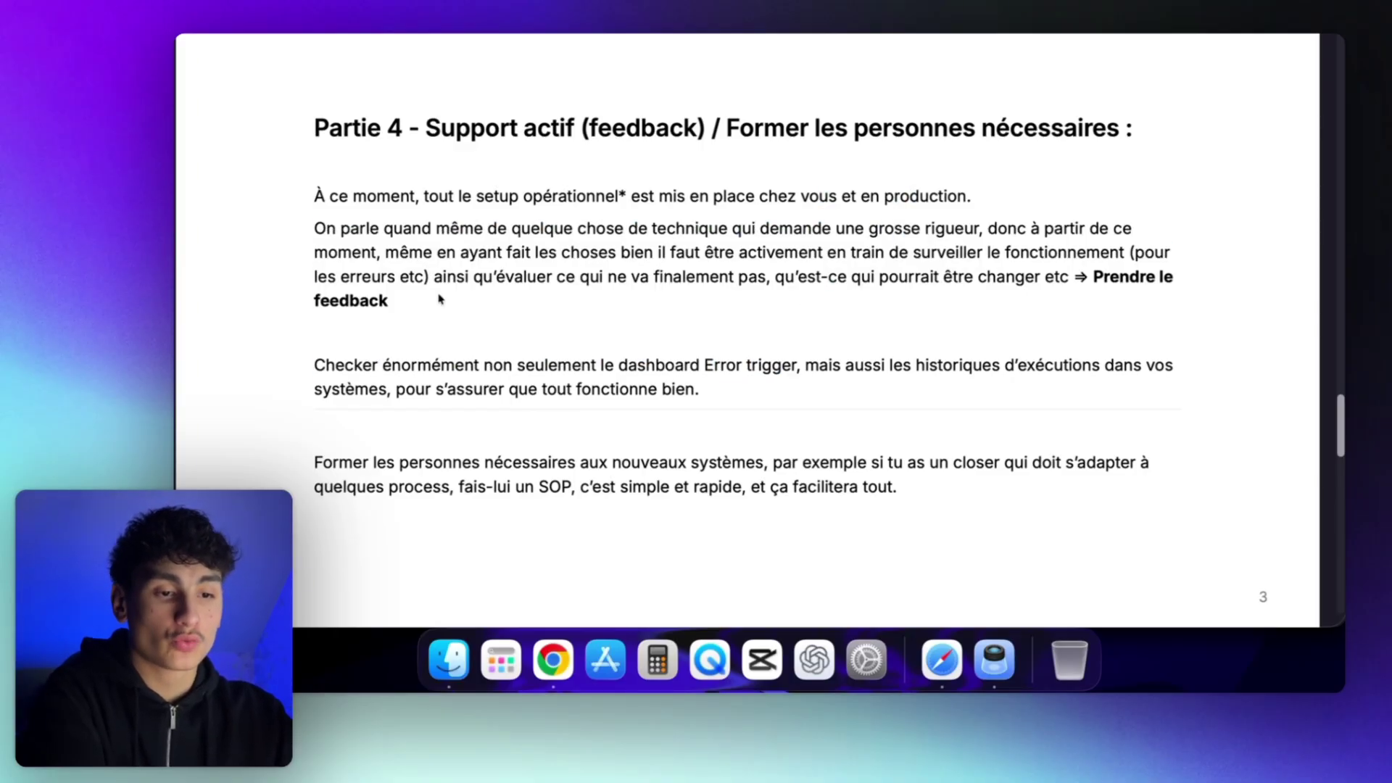
# - Recap the notes from the Partie 2 systems list through Partie 3 to the end of Partie 4
pyautogui.scroll(15, 439, 299)
pyautogui.scroll(-12, 440, 299)
pyautogui.scroll(15, 440, 299)
pyautogui.moveTo(500, 172); pyautogui.dragTo(533, 246)
pyautogui.click(533, 247)
pyautogui.scroll(-2, 535, 248)
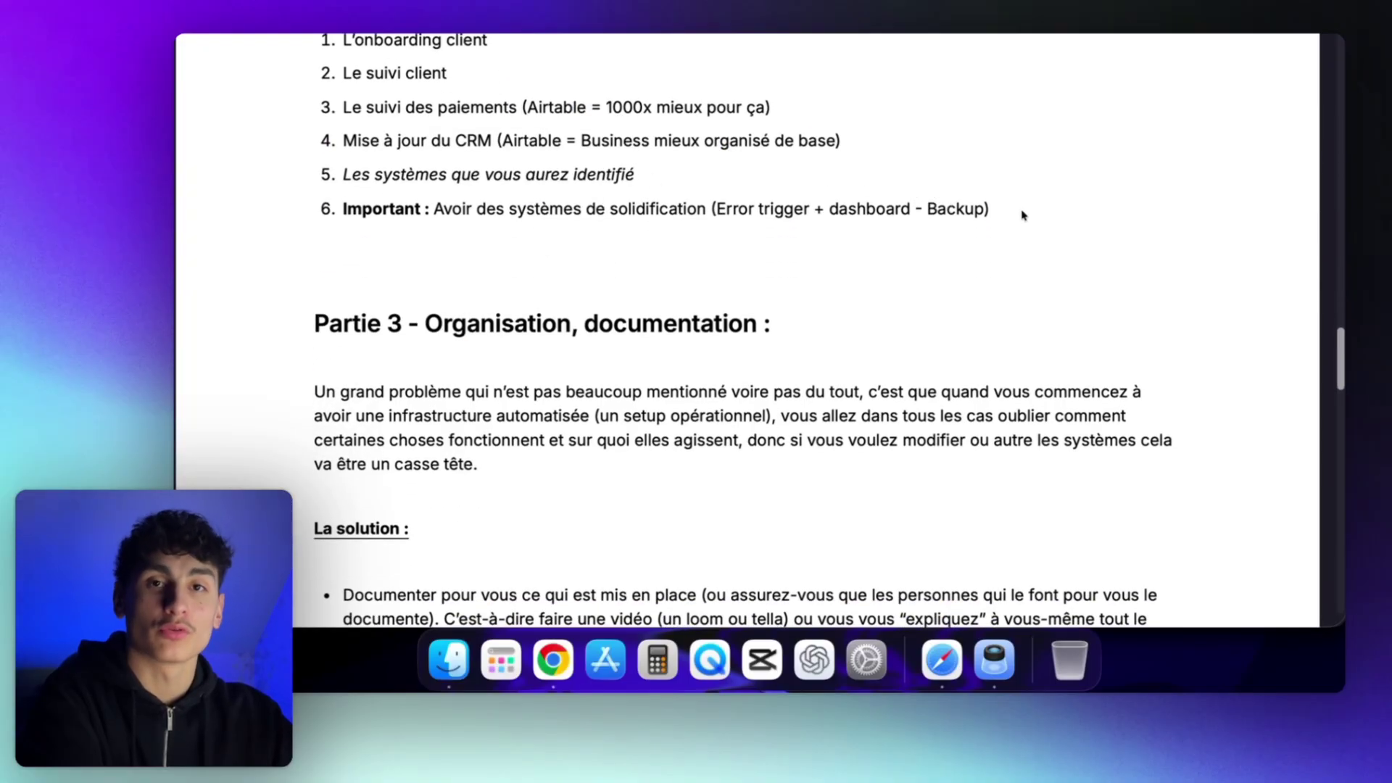
pyautogui.scroll(-20, 1023, 215)
pyautogui.scroll(20, 1023, 215)
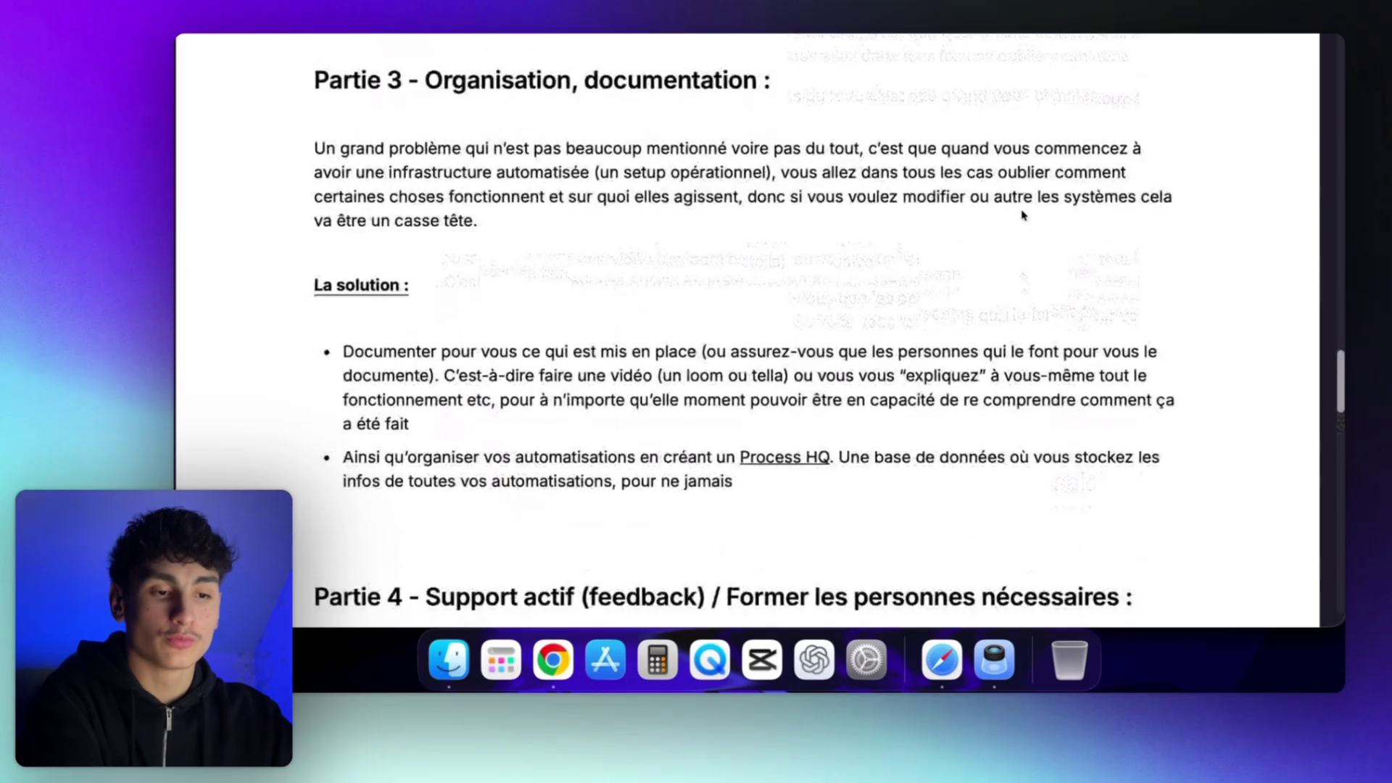
pyautogui.scroll(-12, 1023, 215)
pyautogui.scroll(-5, 1023, 215)
pyautogui.moveTo(1056, 98); pyautogui.dragTo(877, 454)
pyautogui.click(939, 247)
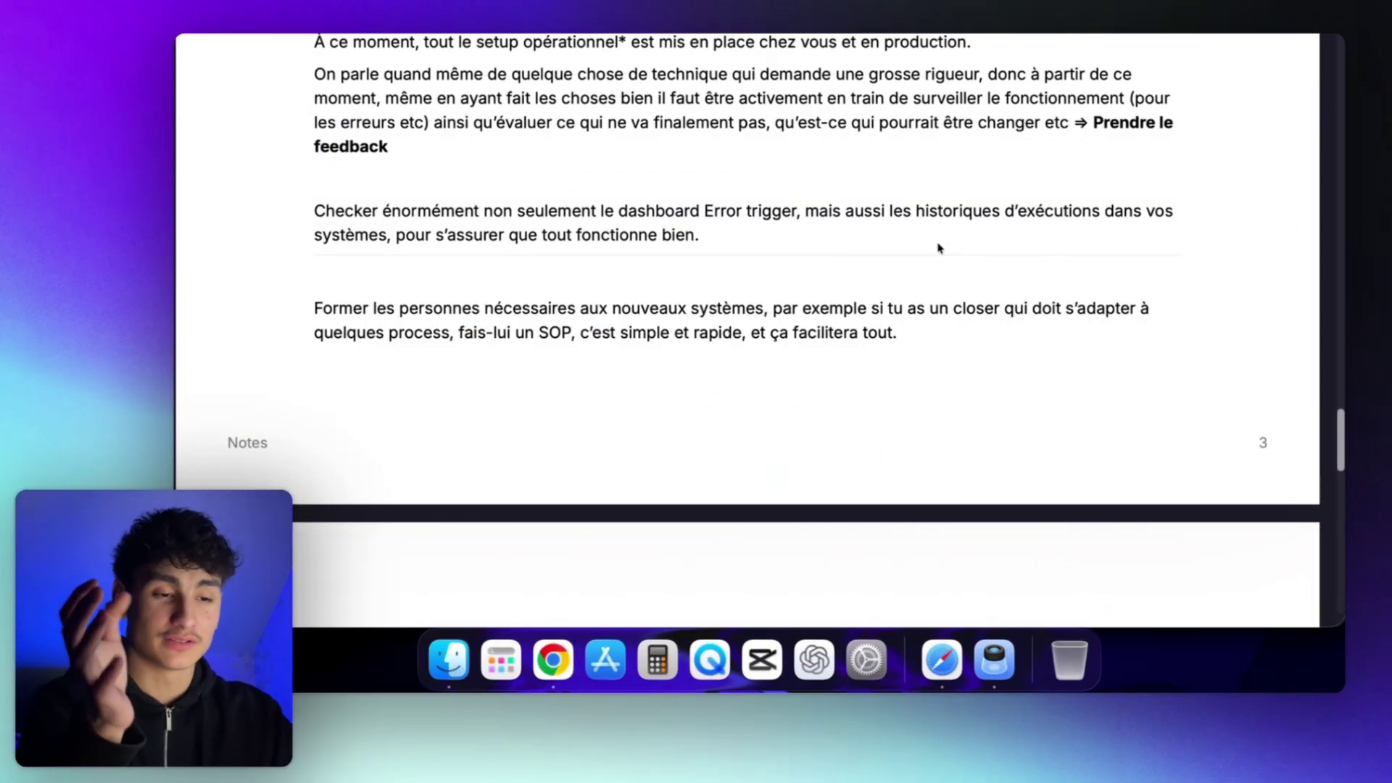
# - Review the Partie 4 monitoring and feedback paragraphs alongside the Partie 3 documentation and Process HQ points
pyautogui.scroll(2, 888, 172)
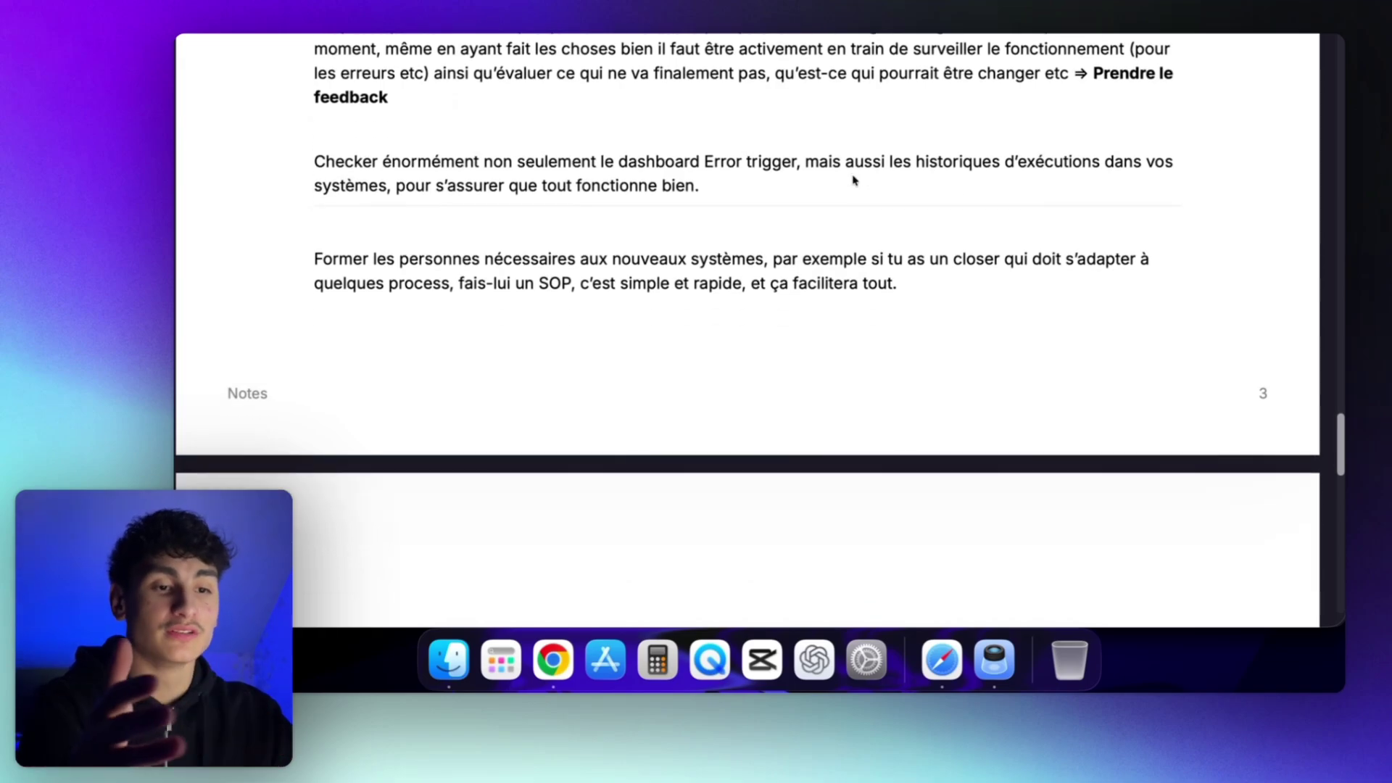
pyautogui.moveTo(884, 118); pyautogui.dragTo(826, 285)
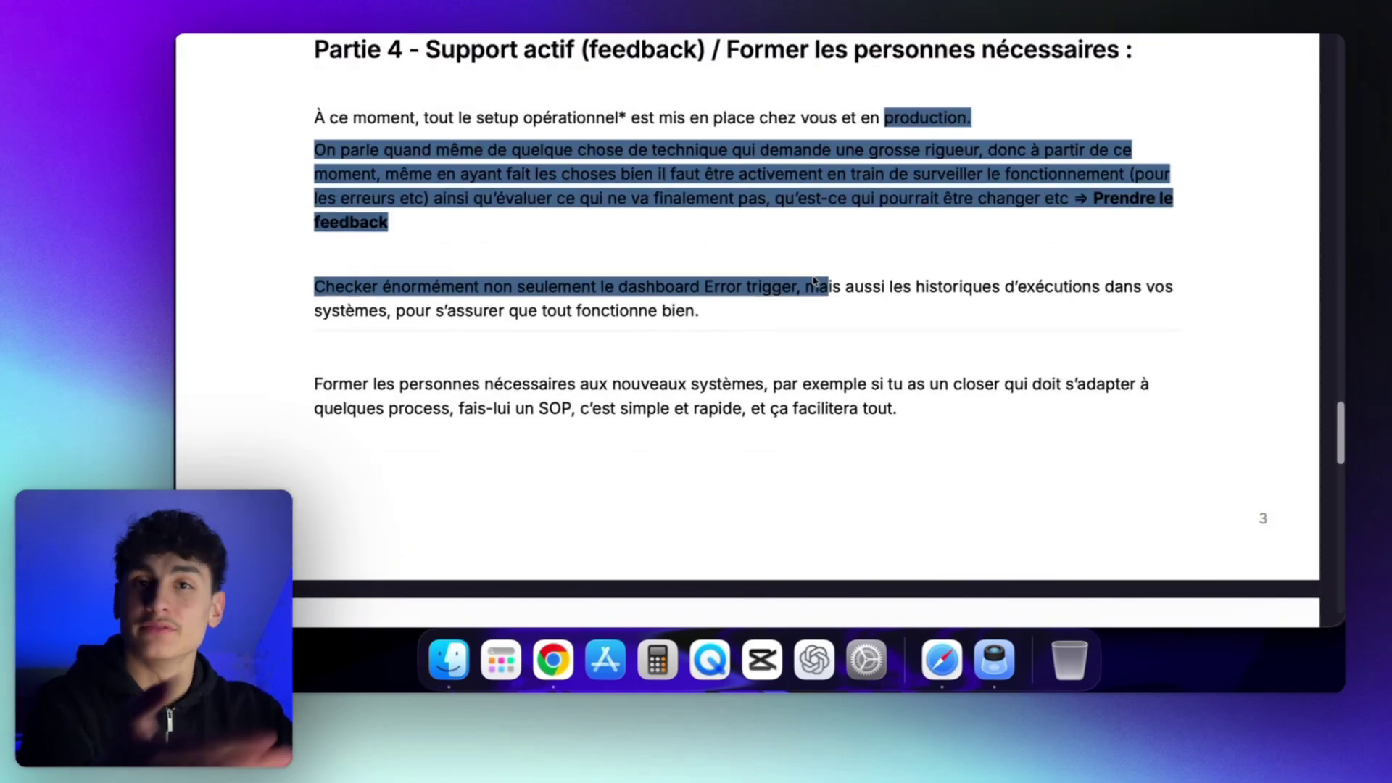
pyautogui.click(814, 282)
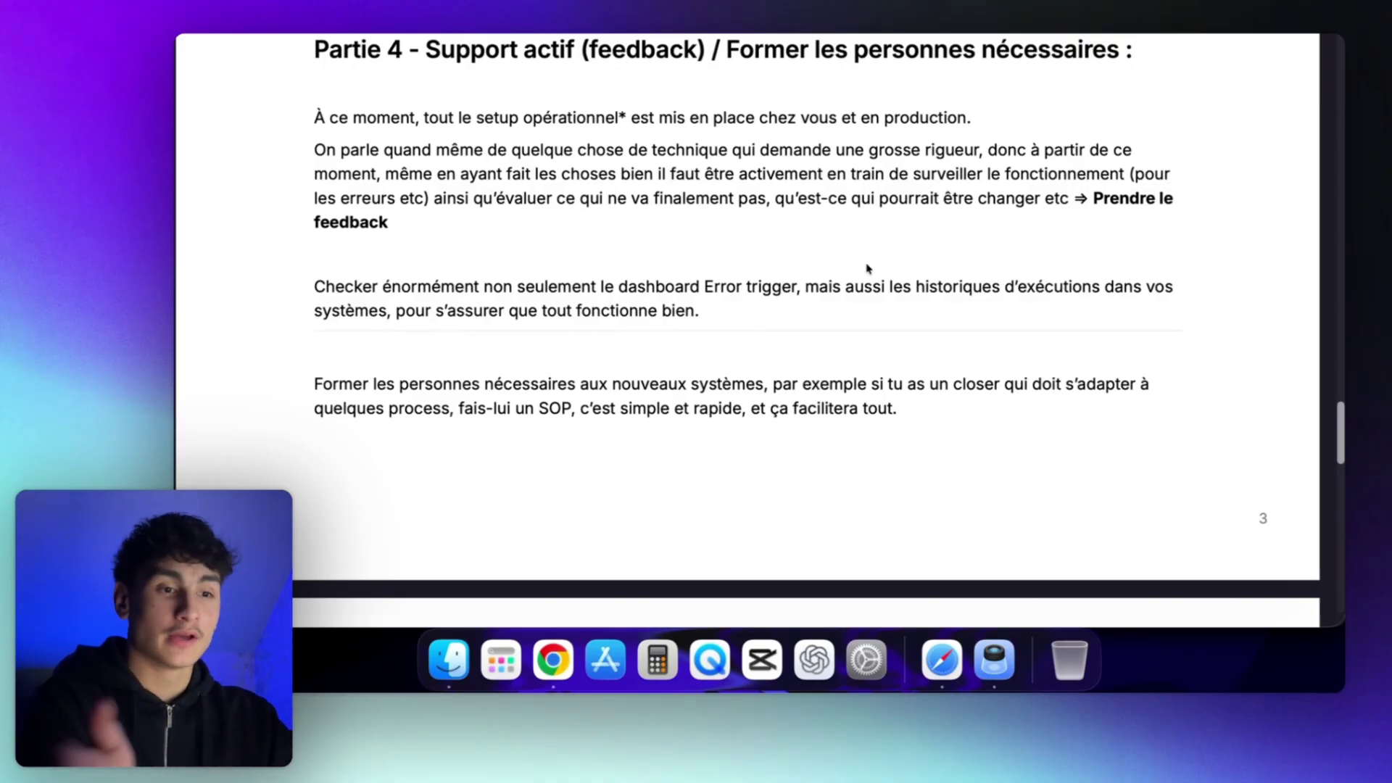
pyautogui.scroll(-1, 868, 269)
pyautogui.scroll(2, 870, 270)
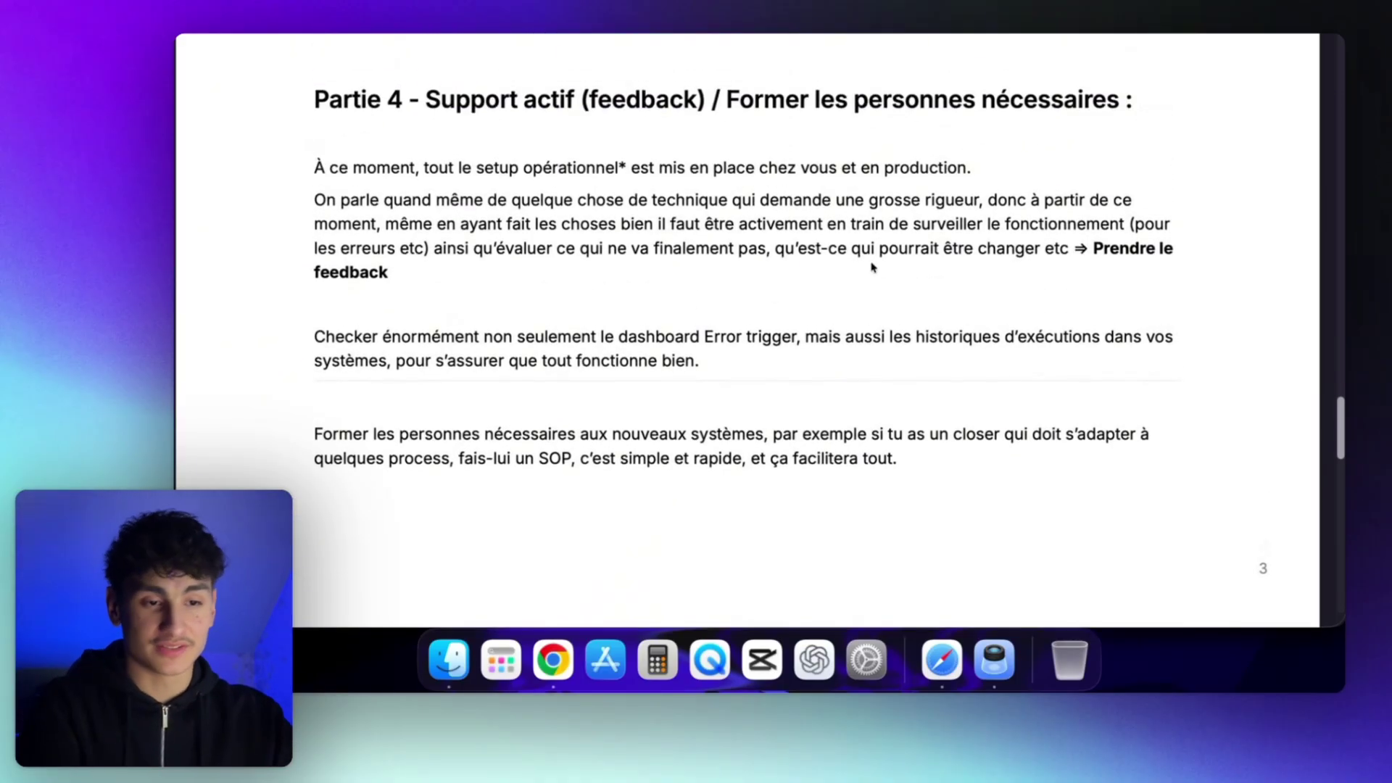
pyautogui.scroll(5, 807, 282)
pyautogui.moveTo(790, 145); pyautogui.dragTo(758, 465)
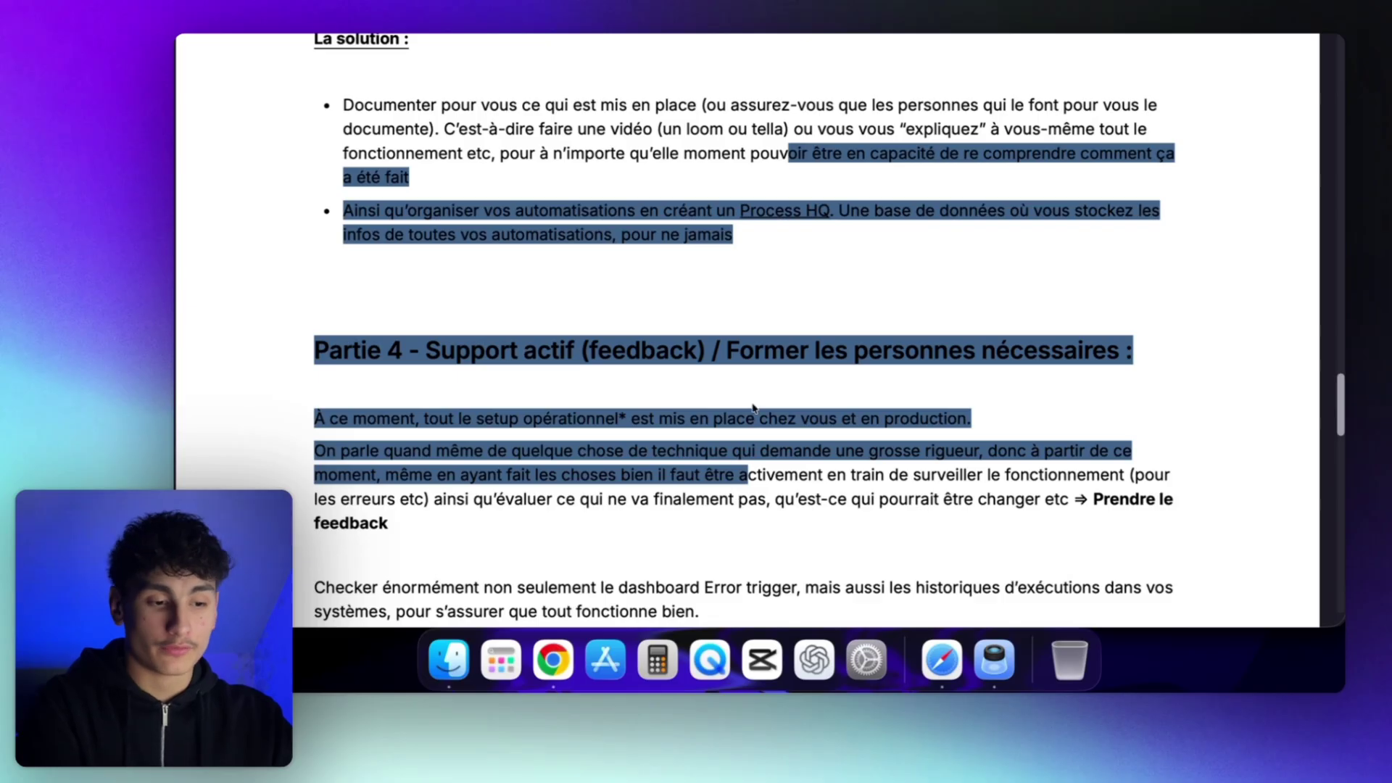
pyautogui.click(754, 409)
pyautogui.scroll(-1, 754, 409)
pyautogui.scroll(-1, 754, 409)
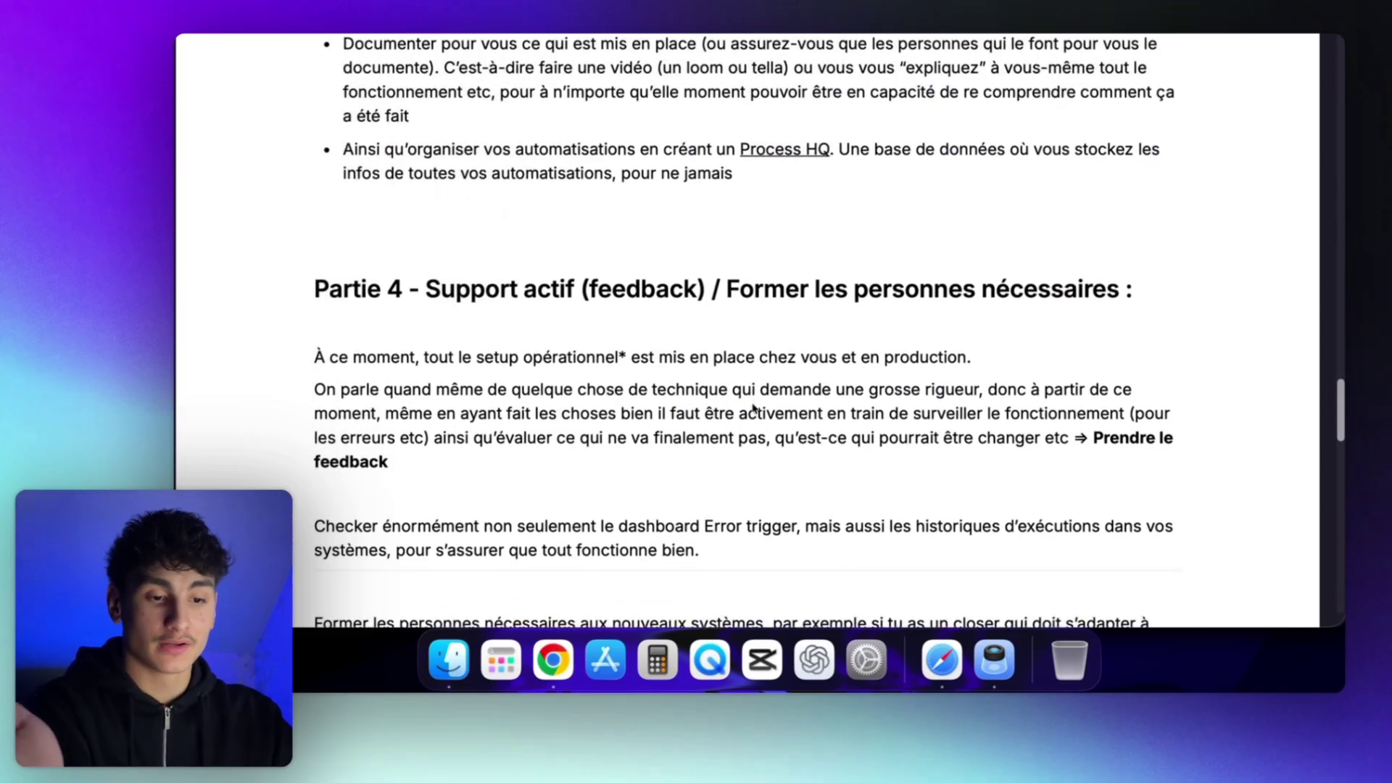
pyautogui.scroll(-3, 794, 429)
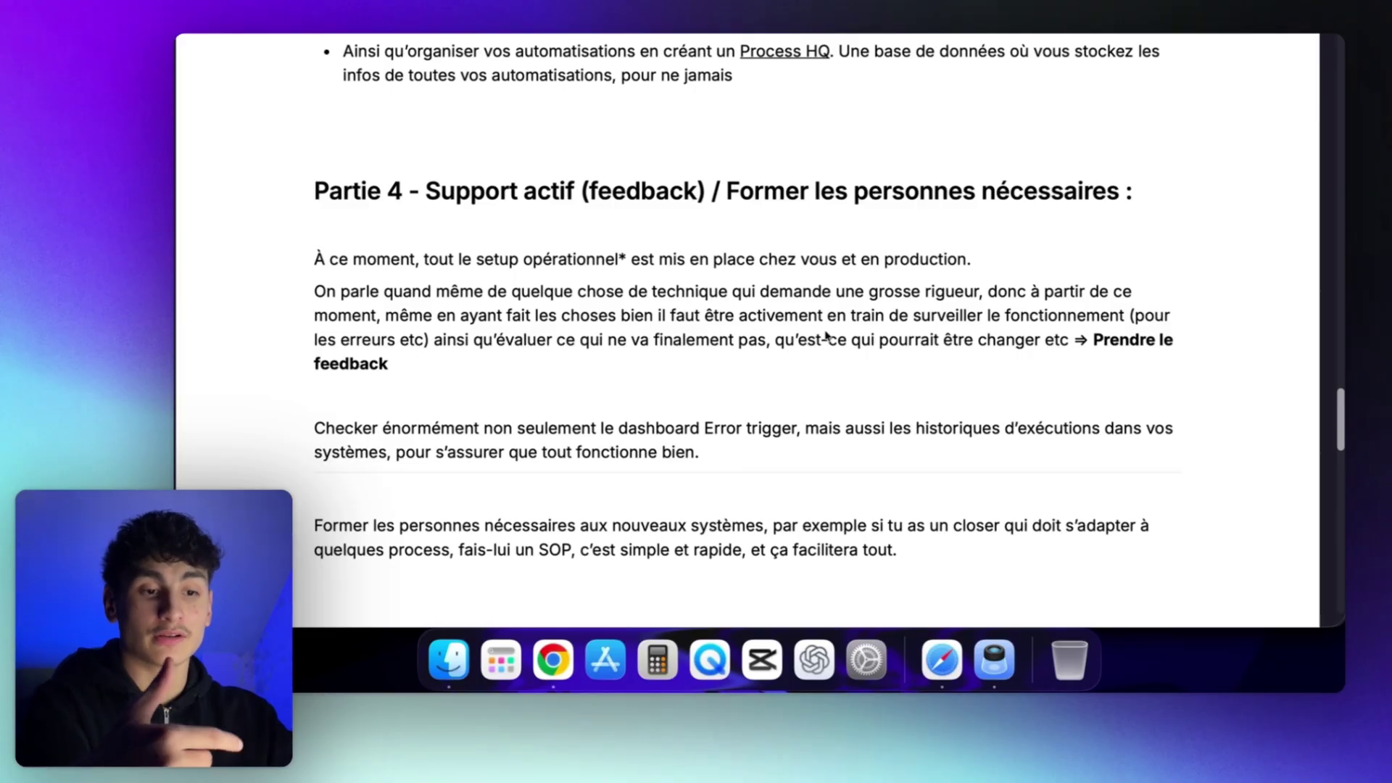
# - Skim back through the earlier parts of the notes and return to the Partie 4 title and text
pyautogui.scroll(-1, 826, 335)
pyautogui.scroll(5, 826, 335)
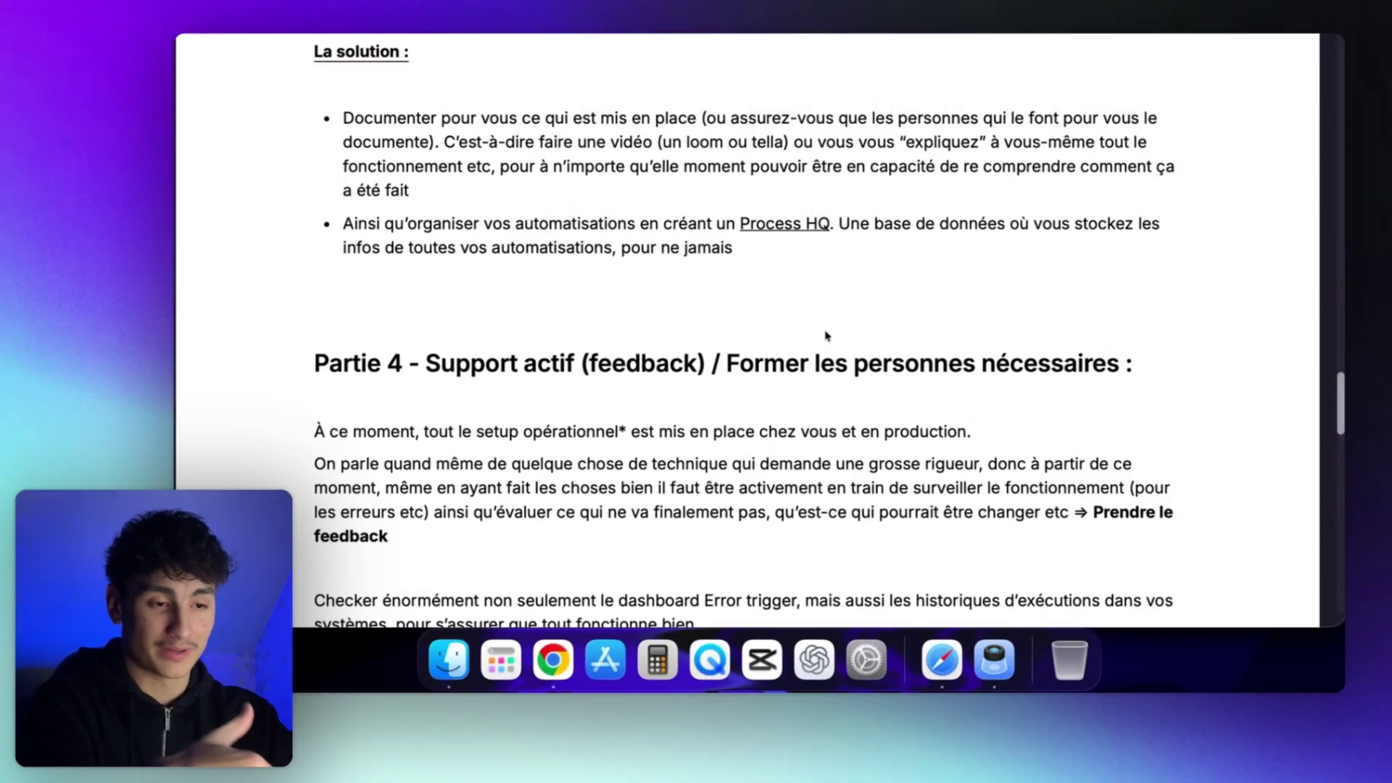
pyautogui.scroll(15, 826, 335)
pyautogui.scroll(-5, 826, 335)
pyautogui.scroll(-10, 826, 335)
pyautogui.scroll(6, 826, 335)
pyautogui.moveTo(892, 194); pyautogui.dragTo(864, 358)
pyautogui.click(856, 133)
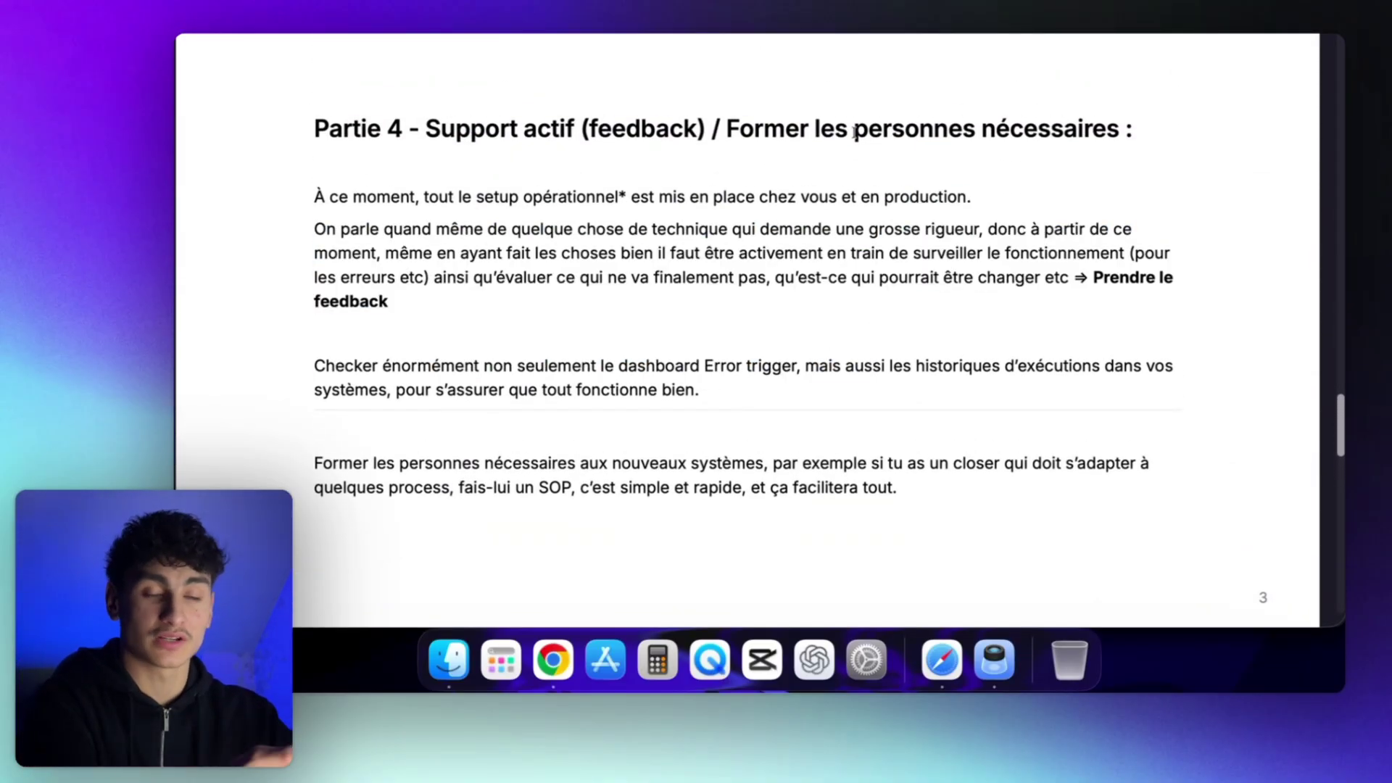